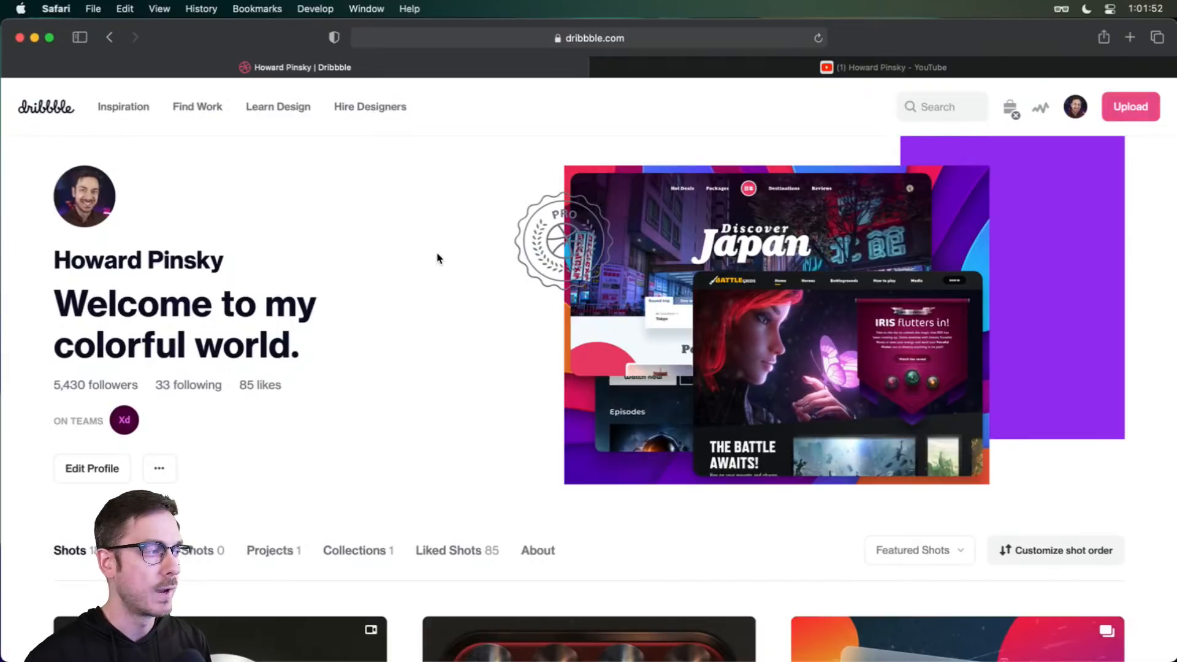
Step: Open the Skeuomorphism Explorations shot from the Dribbble profile and examine its dials, switches and slider
scroll(437, 257, "down", 6)
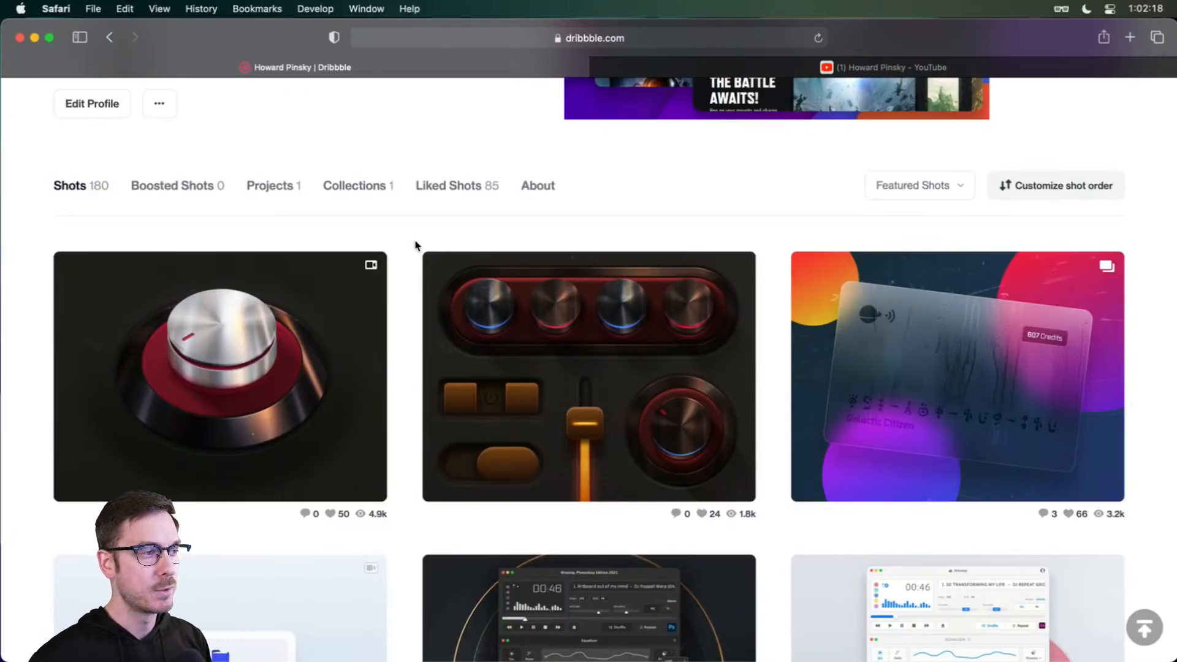
left_click(499, 320)
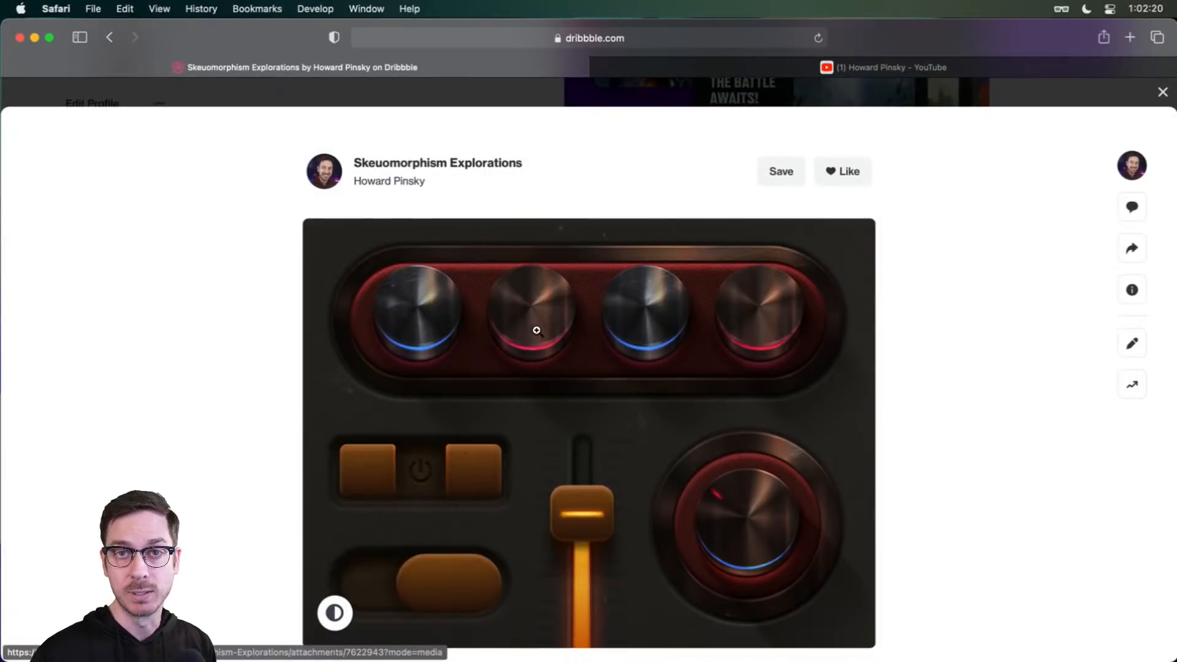
scroll(570, 331, "down", 2)
scroll(929, 375, "down", 1)
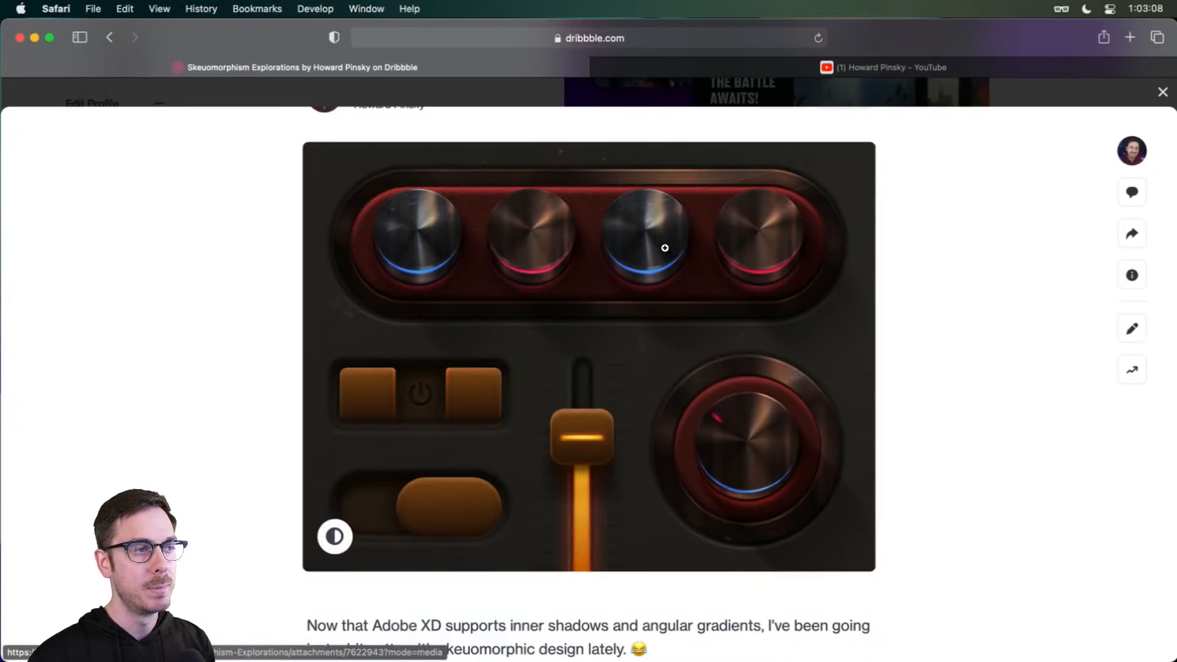
Step: Close the open shot, view the Skeuomorphic Animated Dial shot, and return to the profile's shot gallery
left_click(633, 92)
left_click(317, 343)
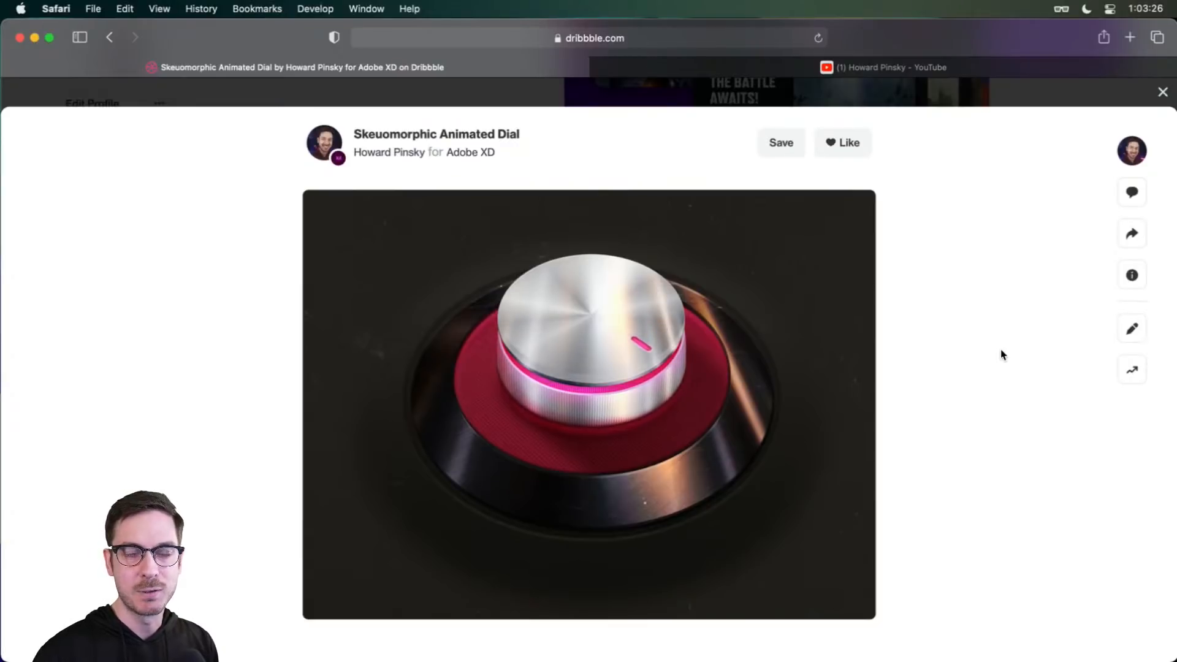
left_click(781, 106)
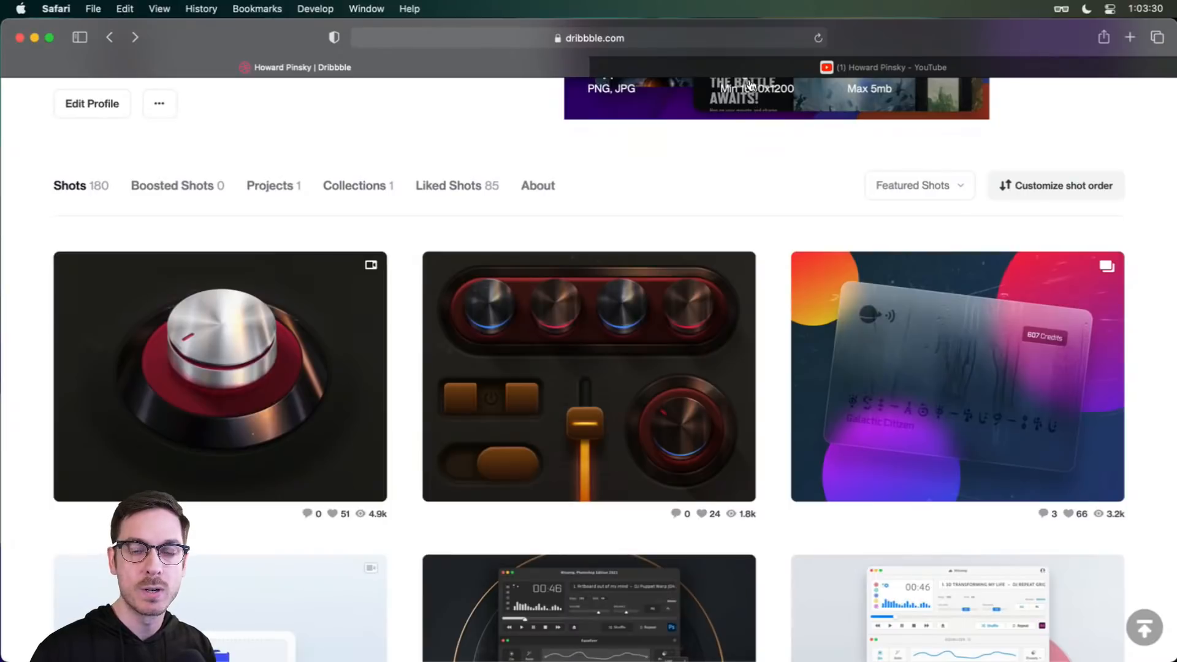
Step: Look over the latest uploads on the YouTube channel and return to the Dribbble profile
left_click(746, 62)
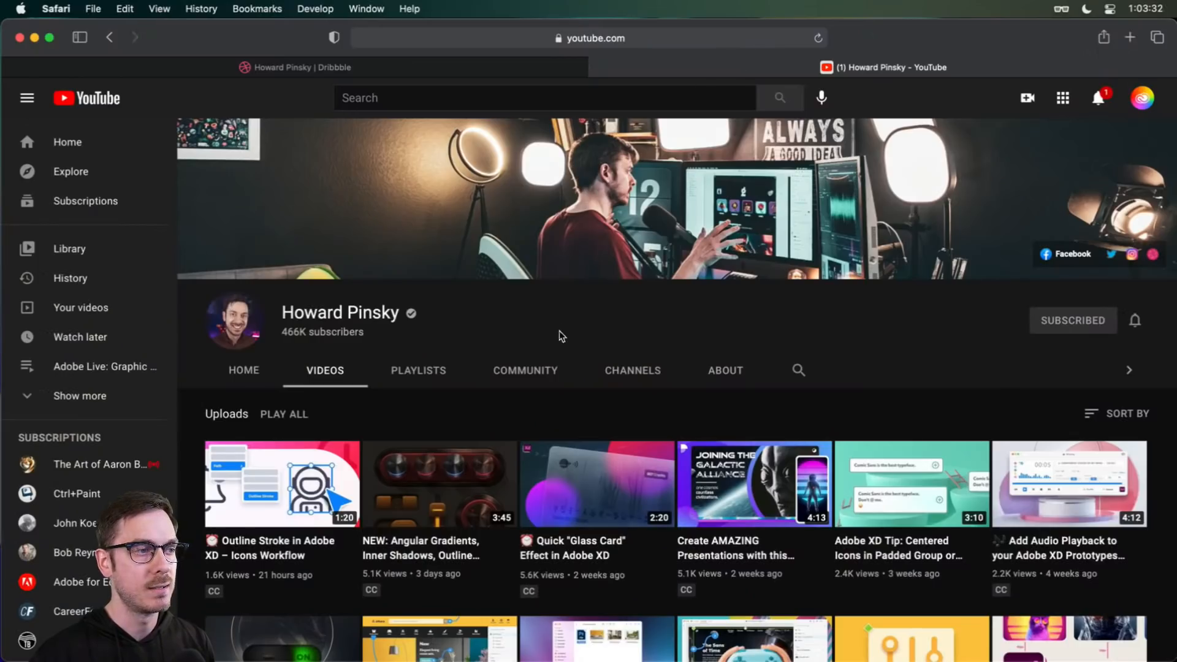
scroll(541, 325, "down", 2)
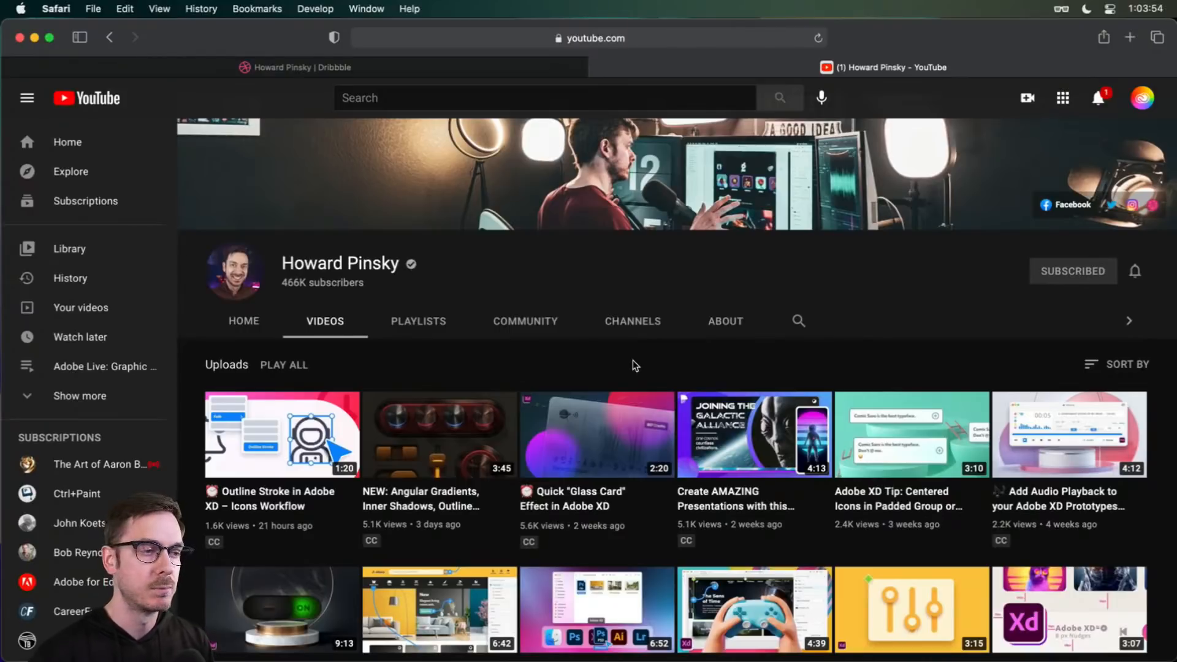
left_click(417, 68)
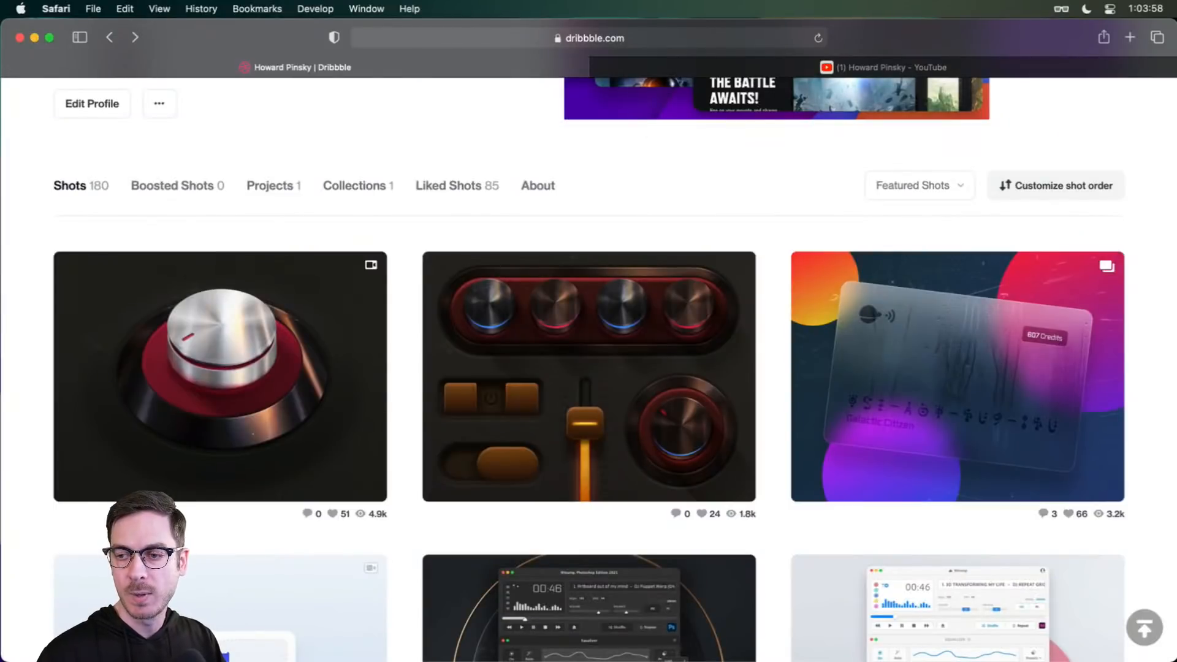
Step: Switch to Adobe XD and create a new document with a custom 1600 × 1200 artboard
key("super+Tab")
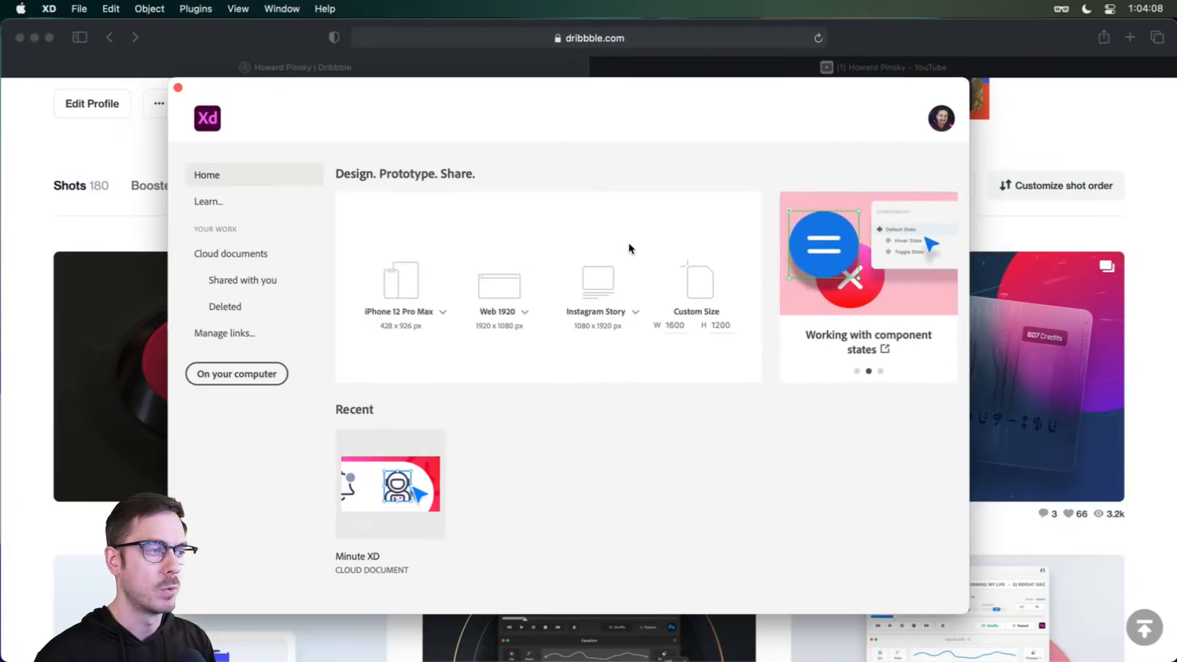
left_click(683, 333)
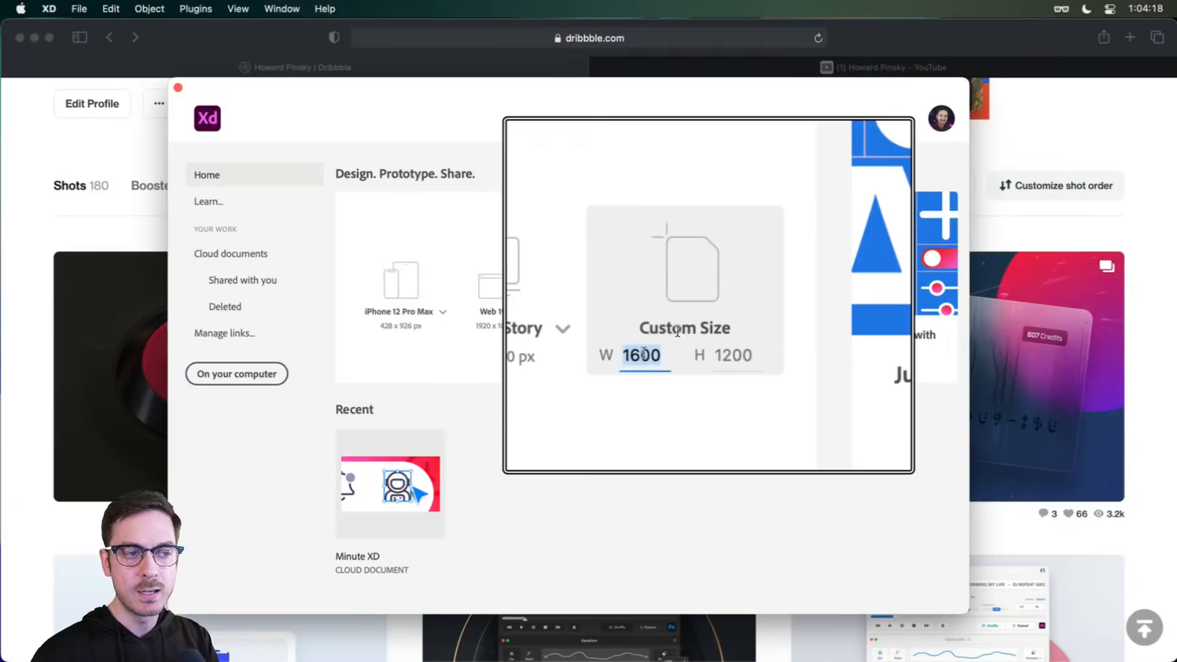
left_click(733, 355)
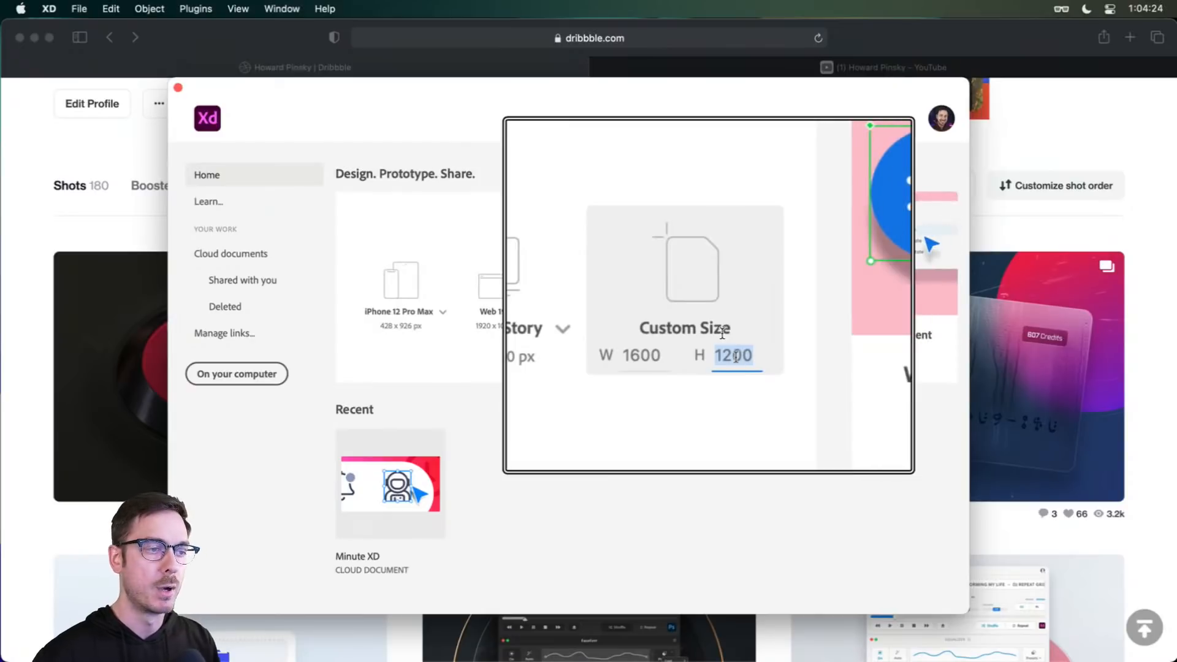
left_click(706, 277)
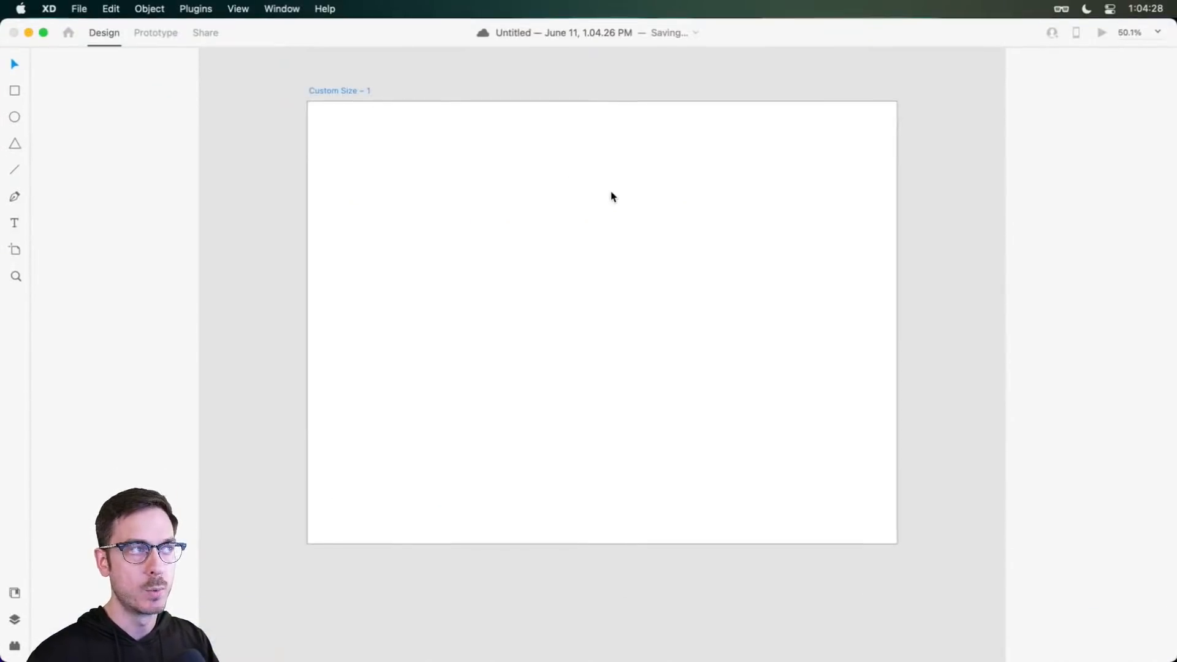
Step: Rename the artboard as "Obnoxious Dials"
left_click(323, 92)
double_click(323, 92)
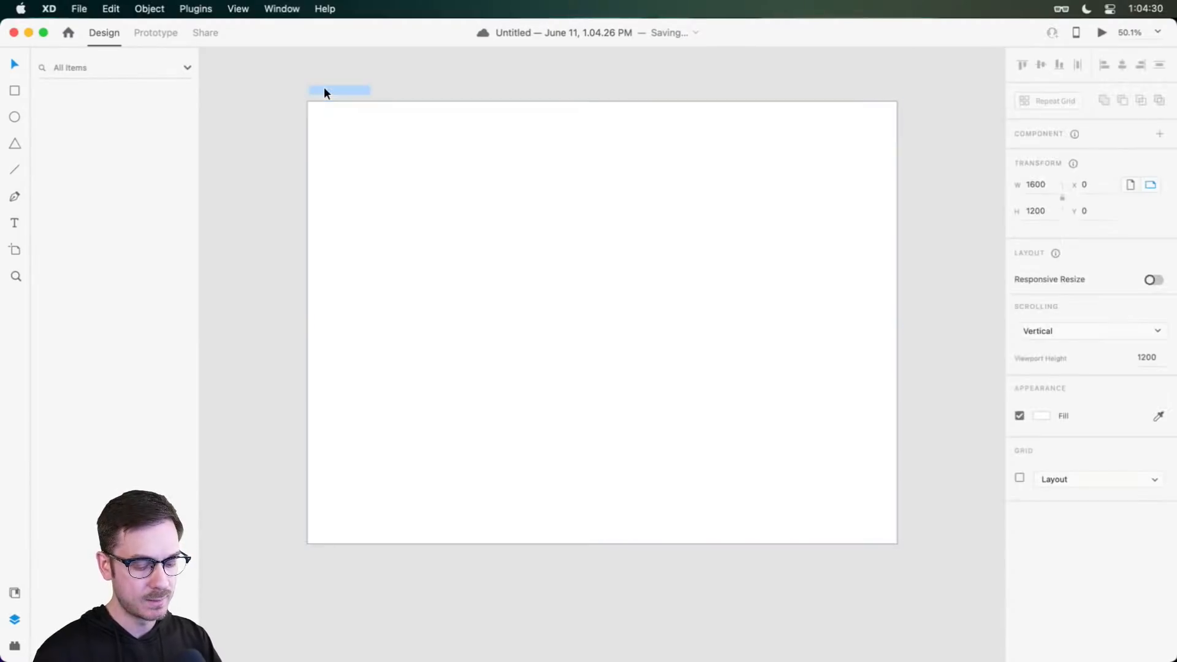
type("Obno")
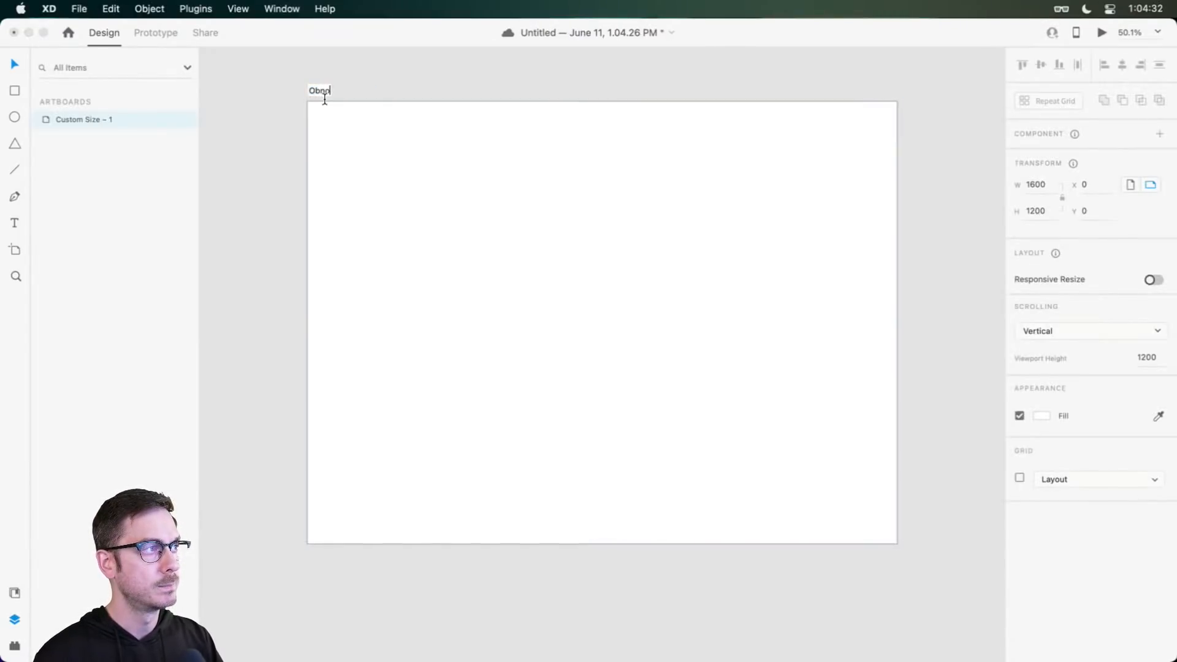
type("xious Dials")
key("Return")
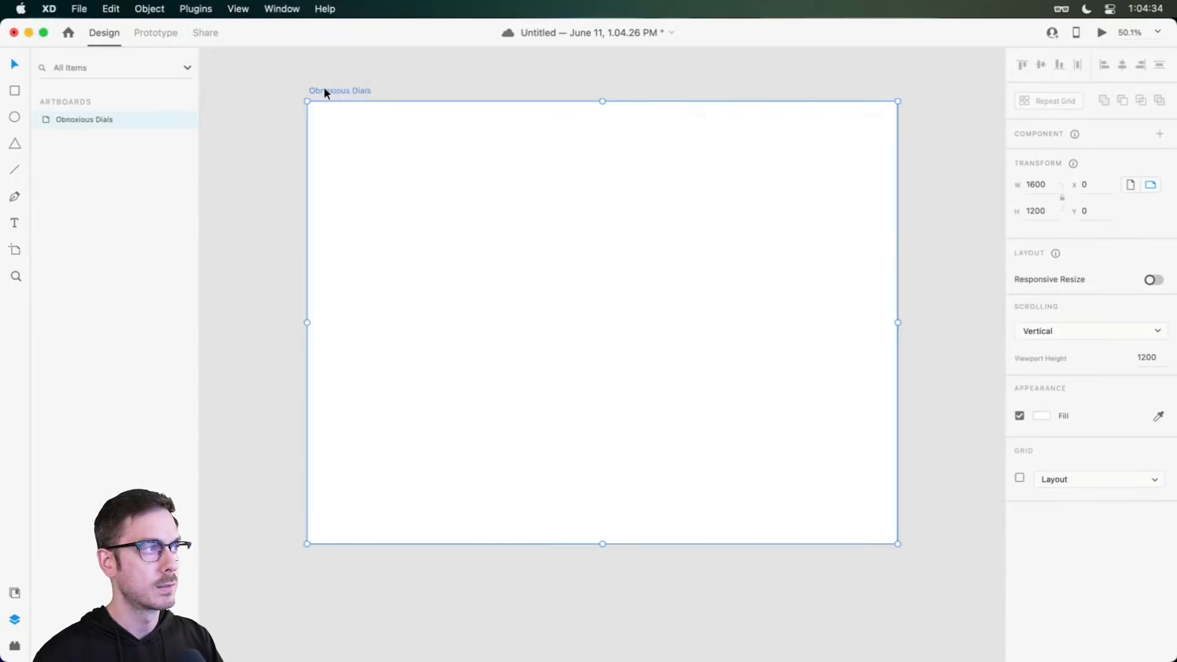
scroll(444, 178, "up", 3)
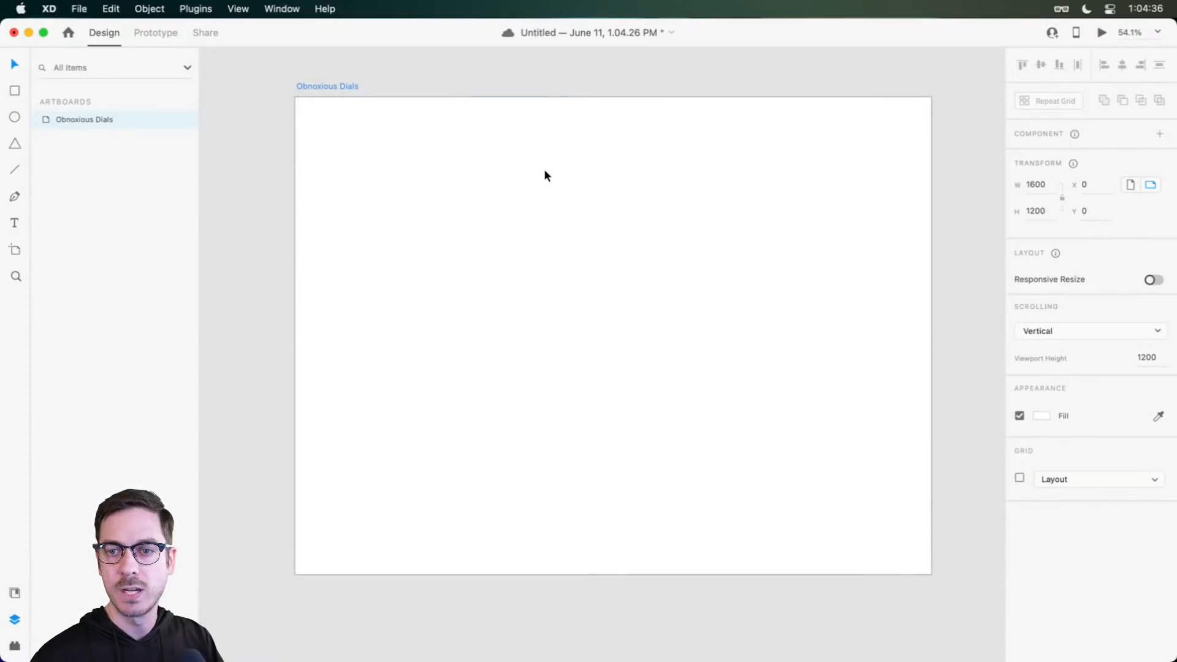
left_click_drag(536, 188, 539, 186)
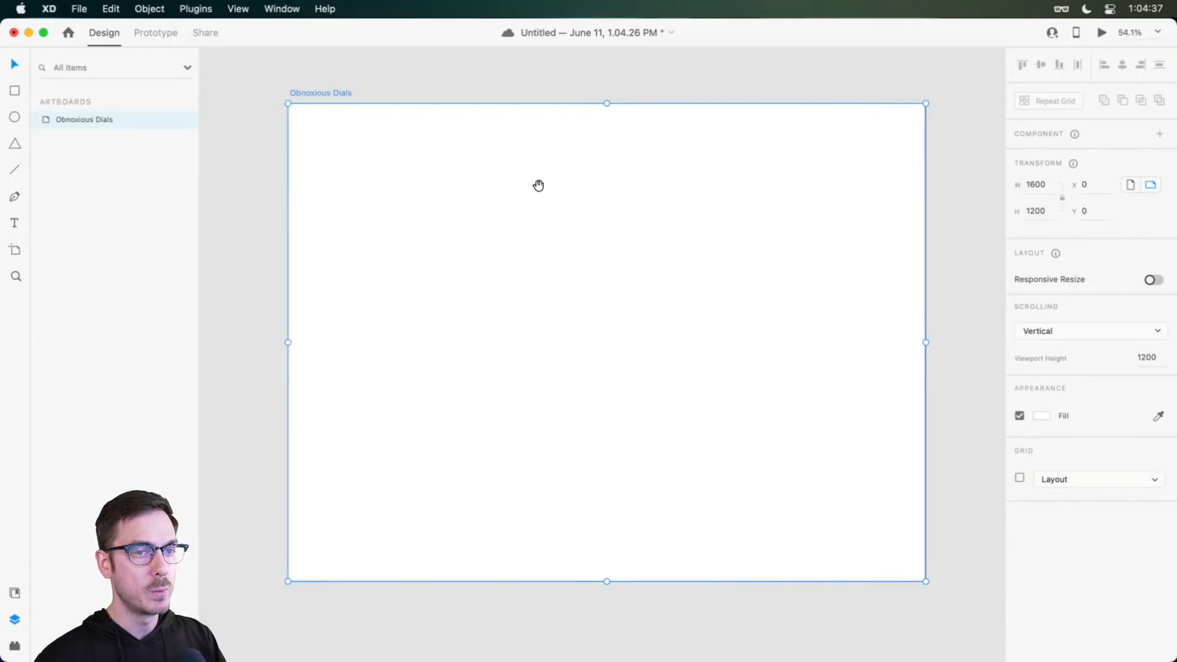
left_click(698, 66)
left_click(608, 402)
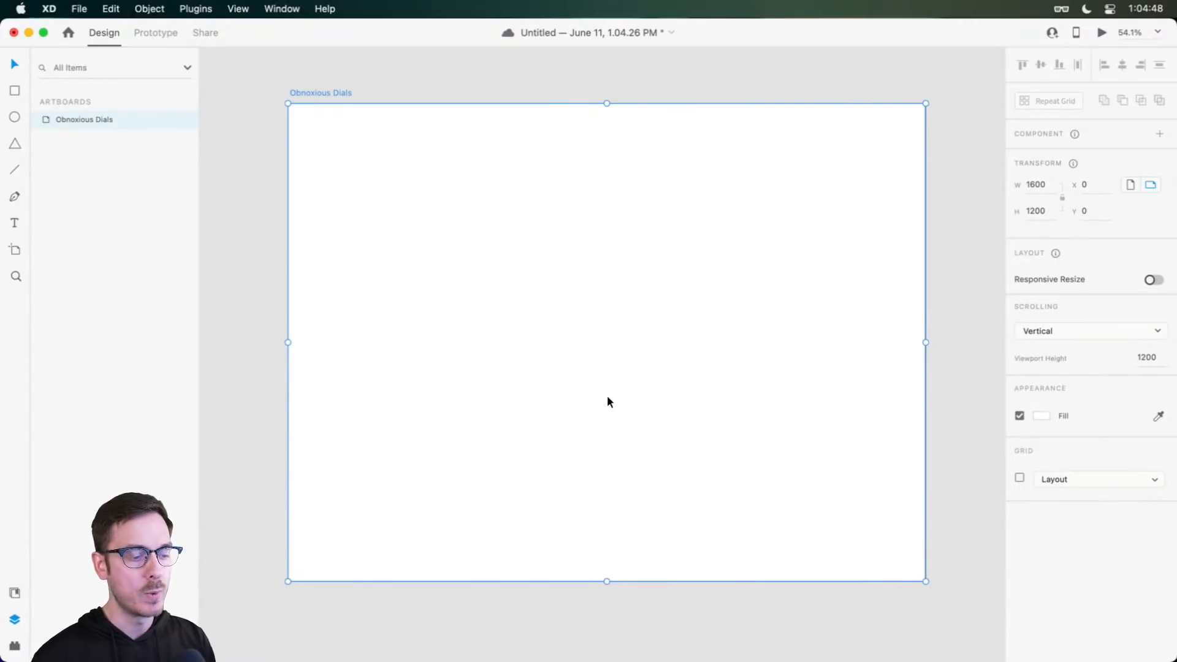
Step: Switch to Safari and examine the Skeuomorphism Explorations shot as a reference for the design
key("super+Tab")
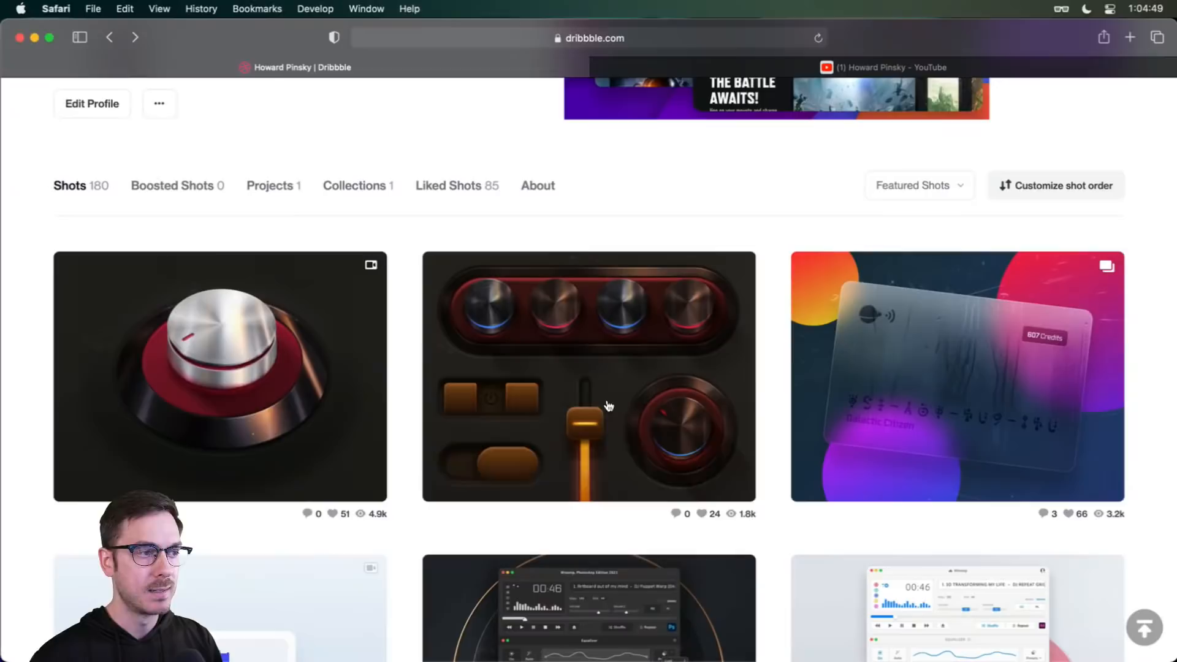
left_click(605, 357)
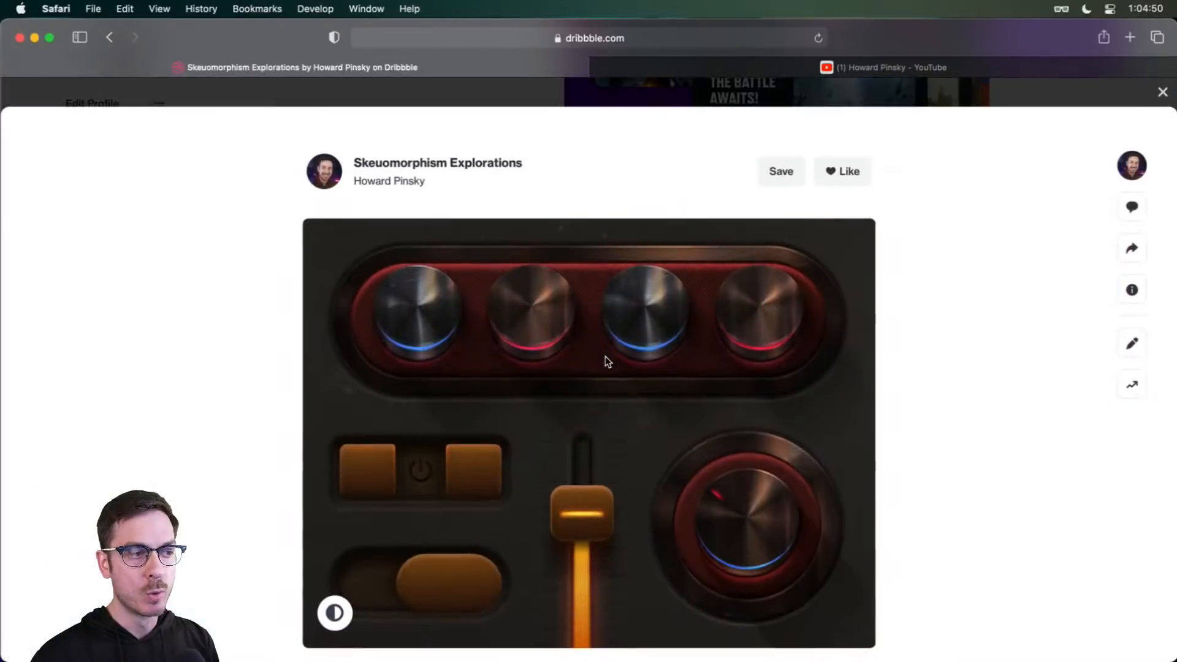
left_click(521, 403)
left_click(502, 404)
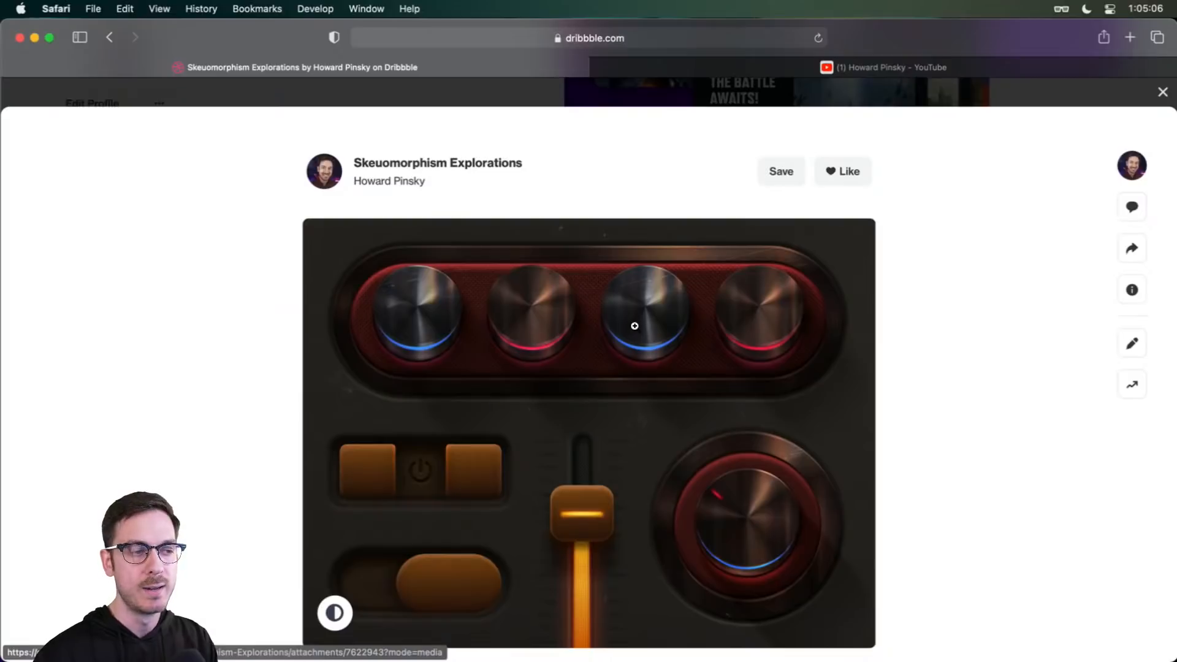
Step: Switch back to Adobe XD and give the artboard a solid dark brown fill, #52433D
key("super+Tab")
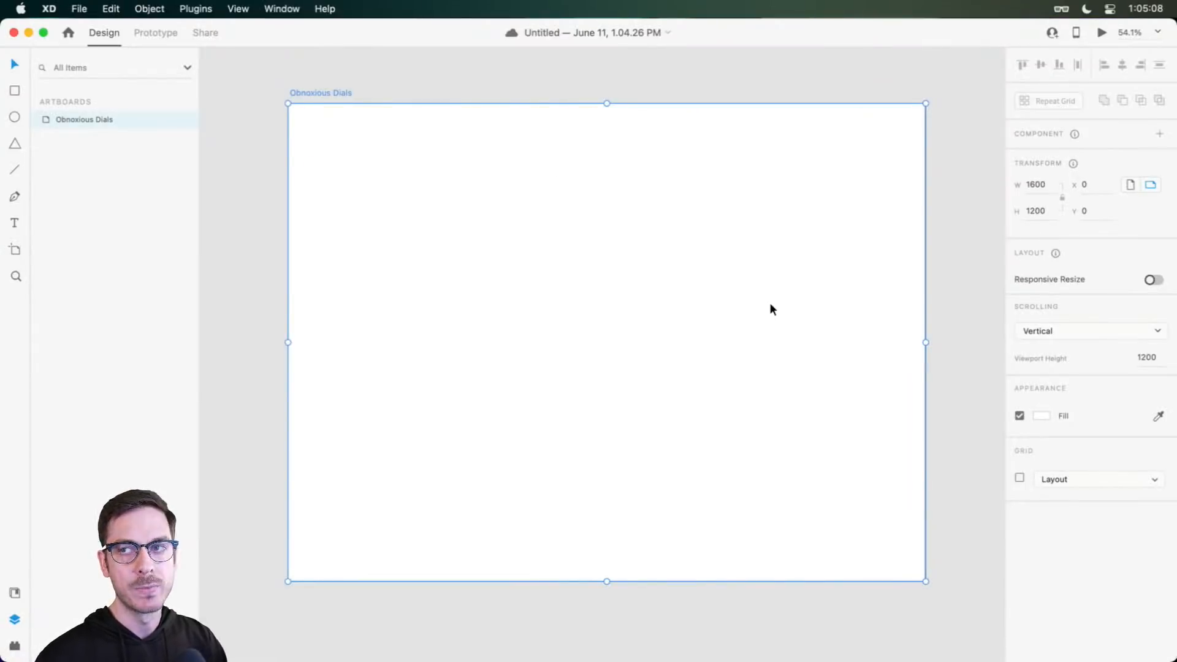
left_click(1041, 416)
left_click(907, 328)
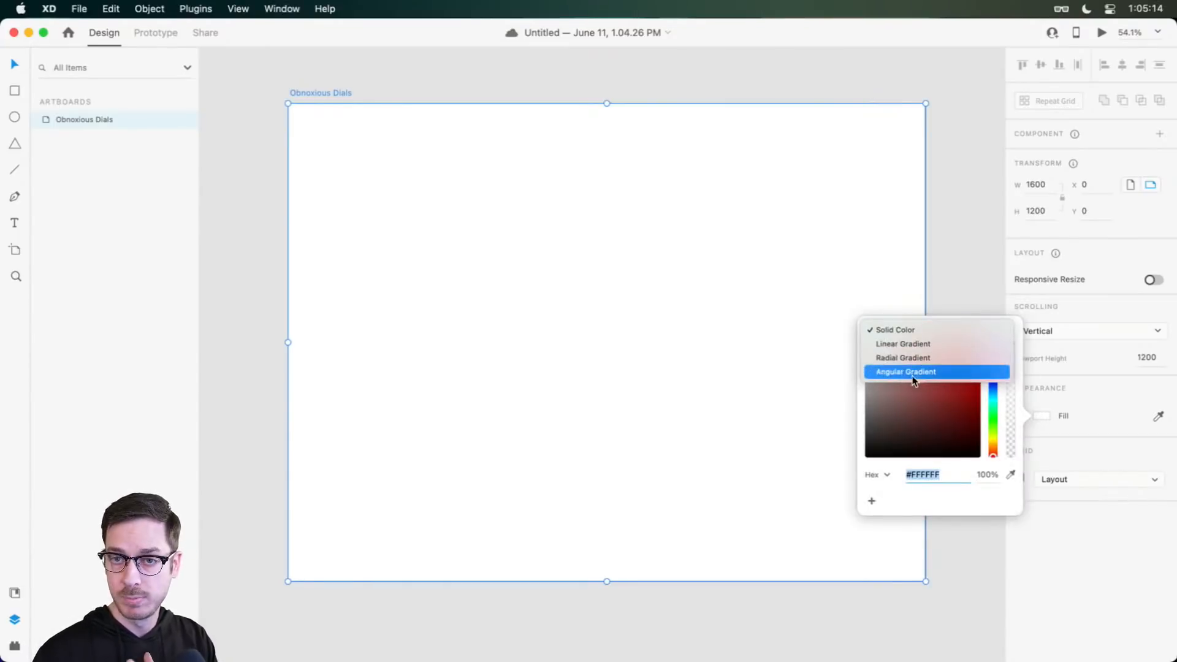
left_click(904, 330)
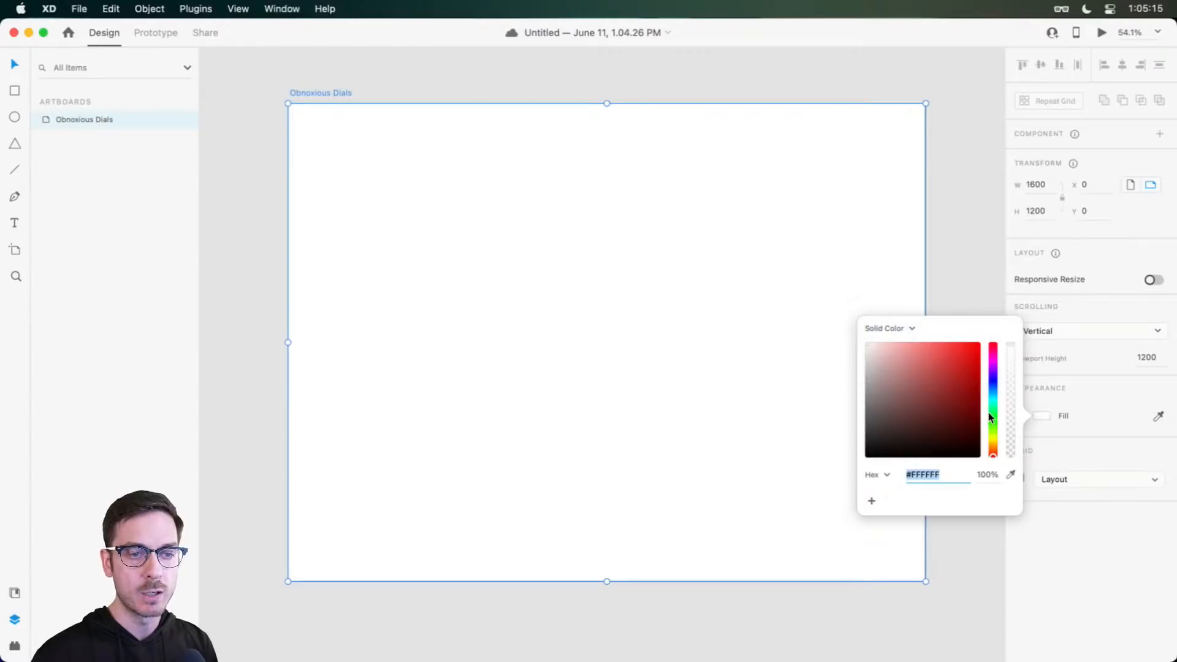
left_click(993, 449)
left_click_drag(899, 434, 894, 422)
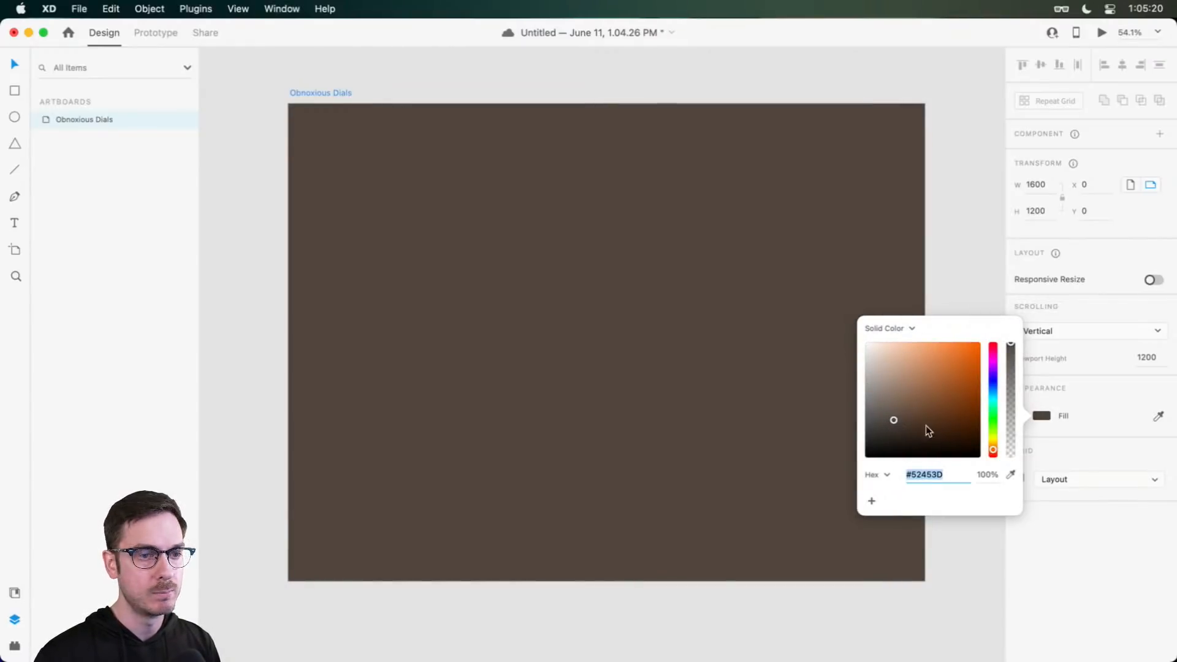
left_click_drag(993, 450, 998, 455)
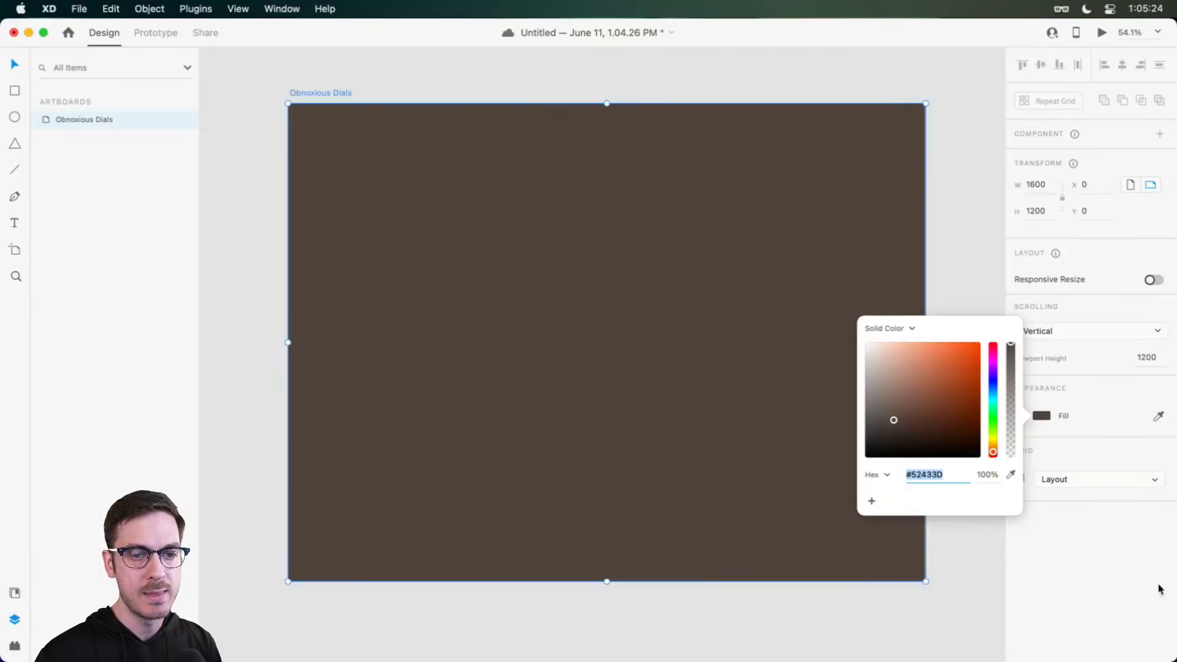
left_click(1102, 583)
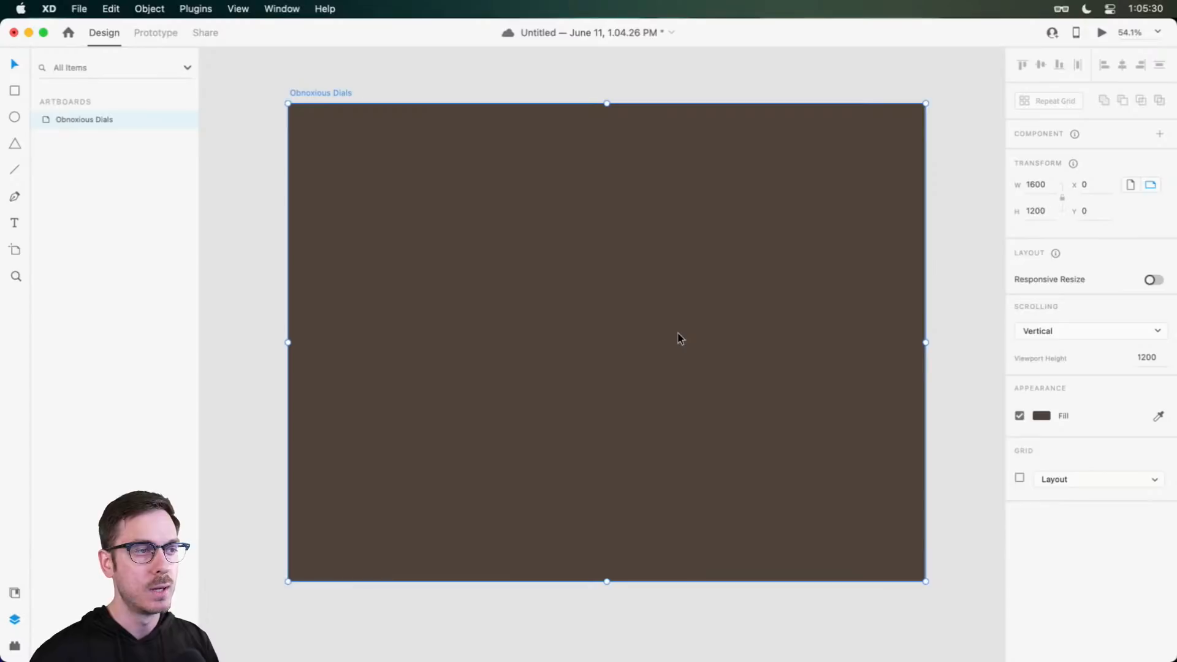
Step: Draw a 1600 × 1200 rectangle covering the whole artboard and remove its border
left_click(667, 310)
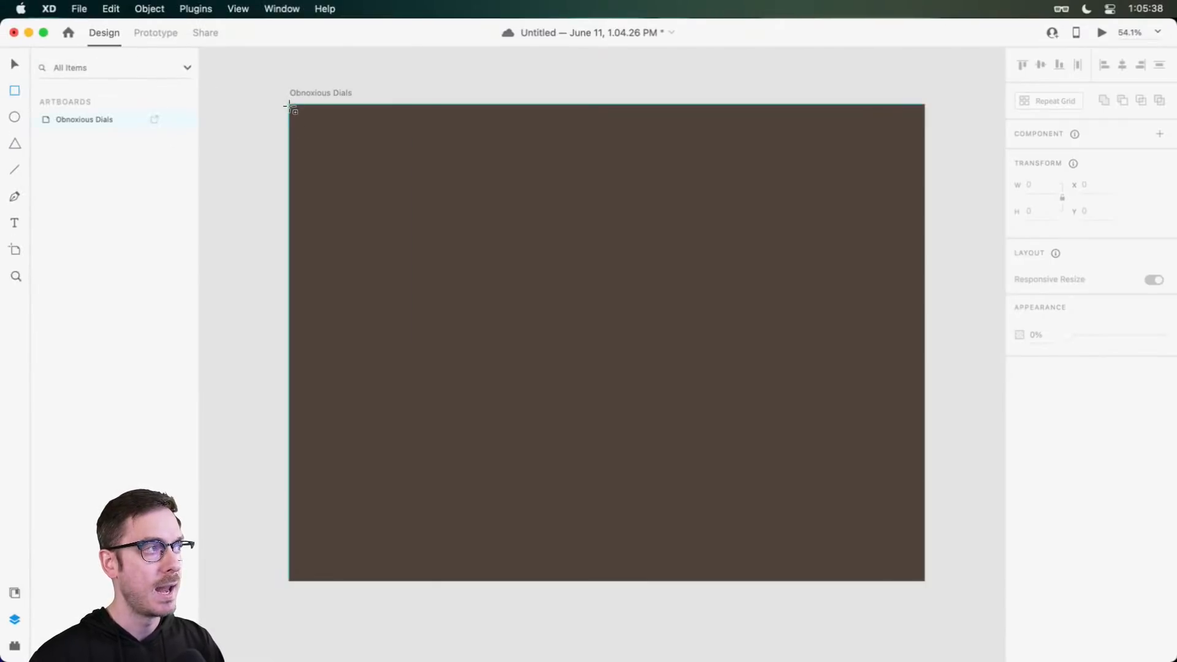
mouse_move(289, 105)
left_mouse_down()
mouse_move(864, 512)
mouse_move(924, 581)
left_mouse_up()
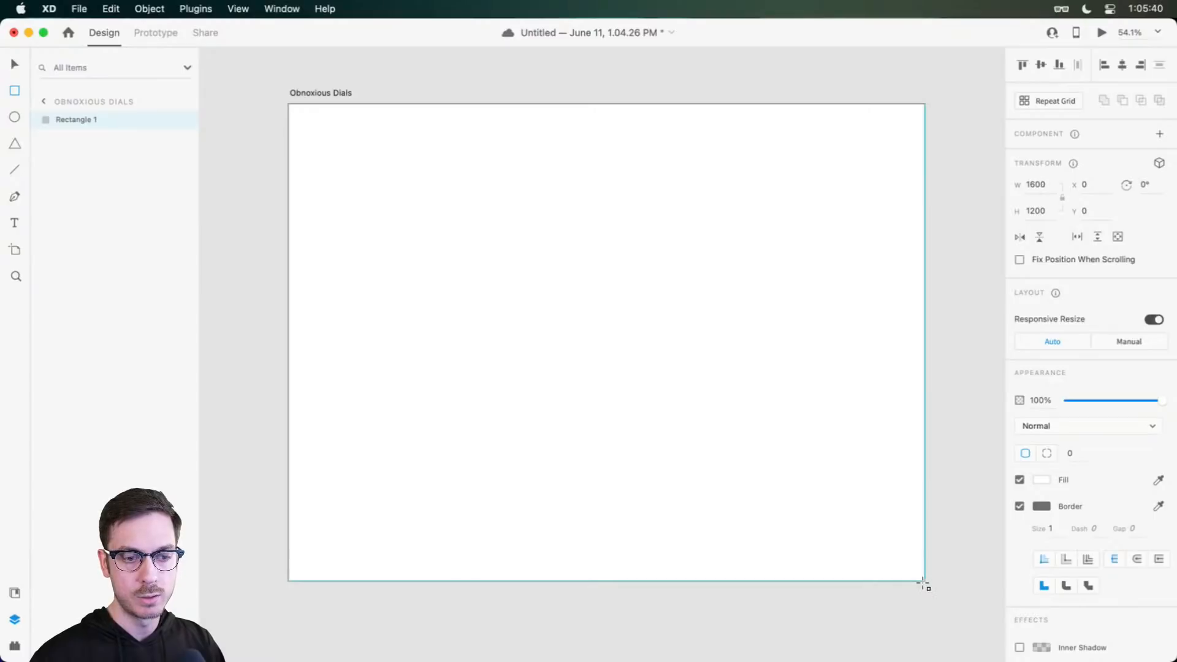
left_click(1019, 505)
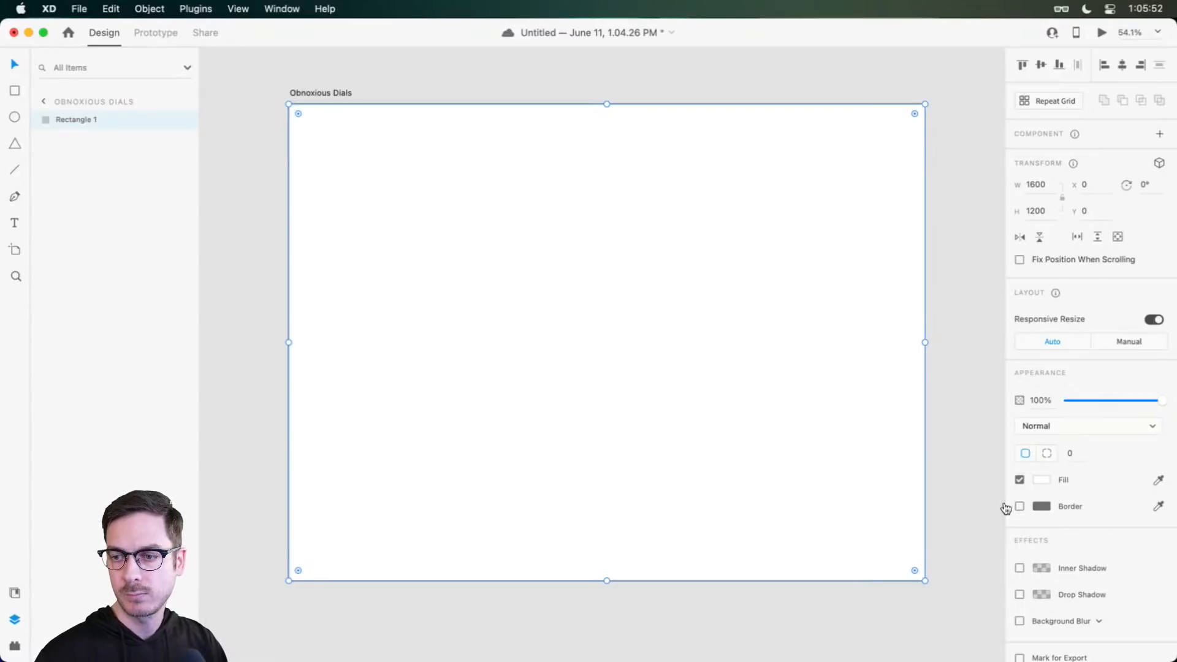
Step: Switch to Finder, preview speckles_dark.jpg in the Converted folder, and fill the artboard-sized rectangle with that texture
key("super+Tab")
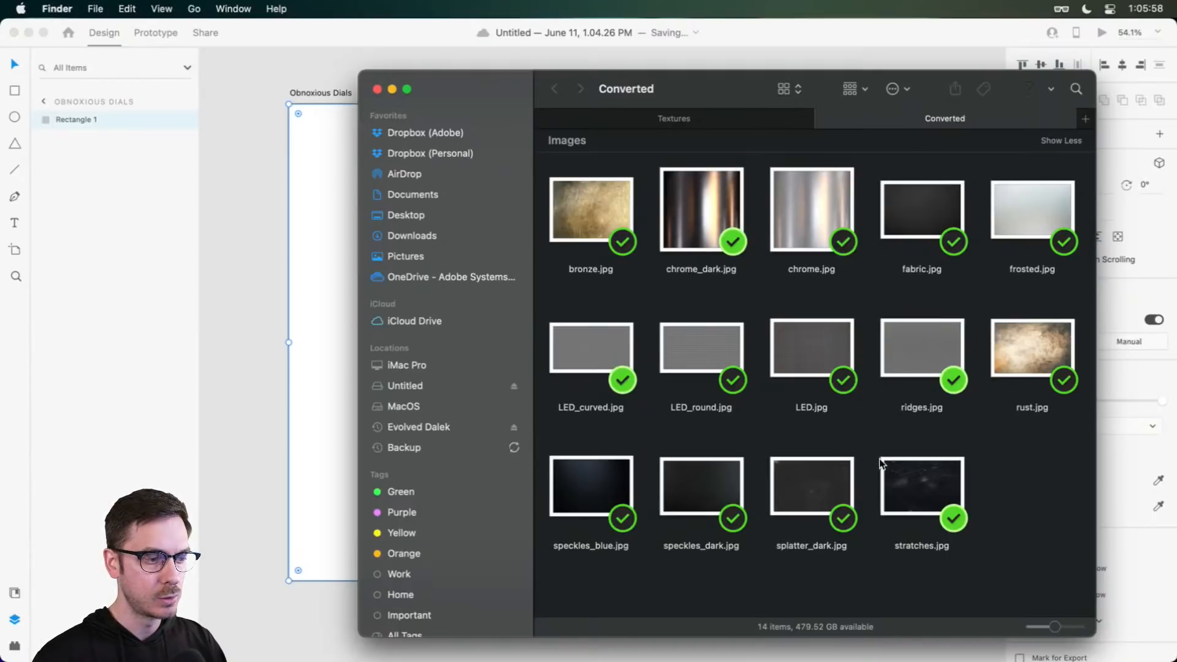
left_click(694, 476)
key("space")
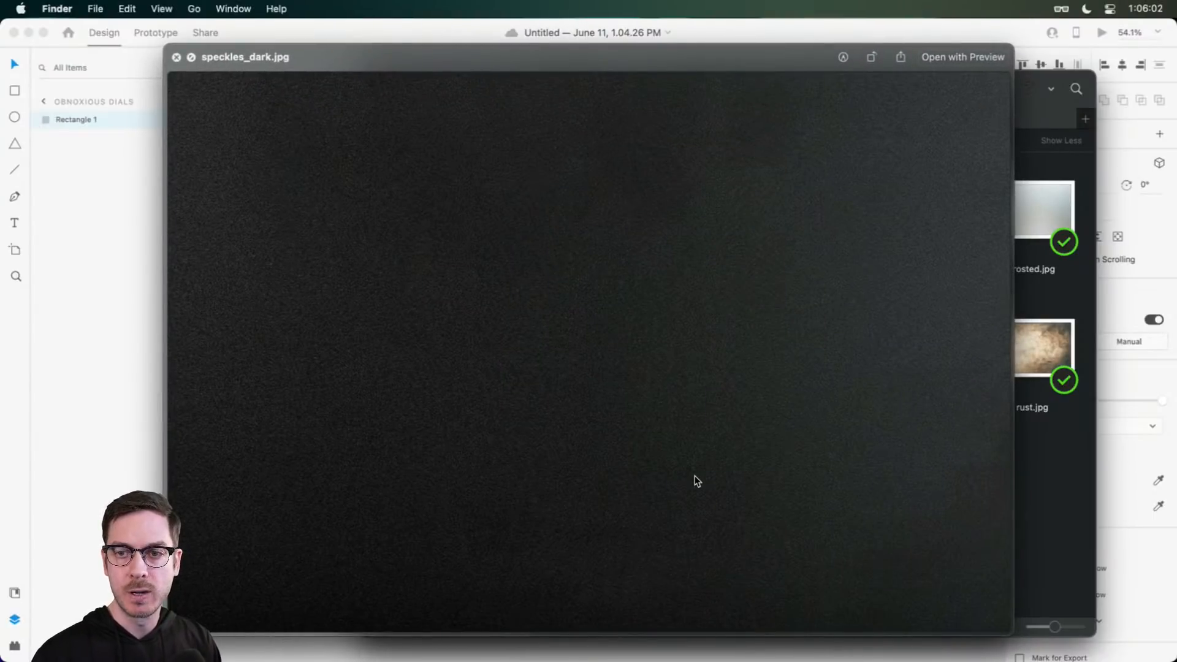
key("space")
left_click_drag(706, 491, 671, 275)
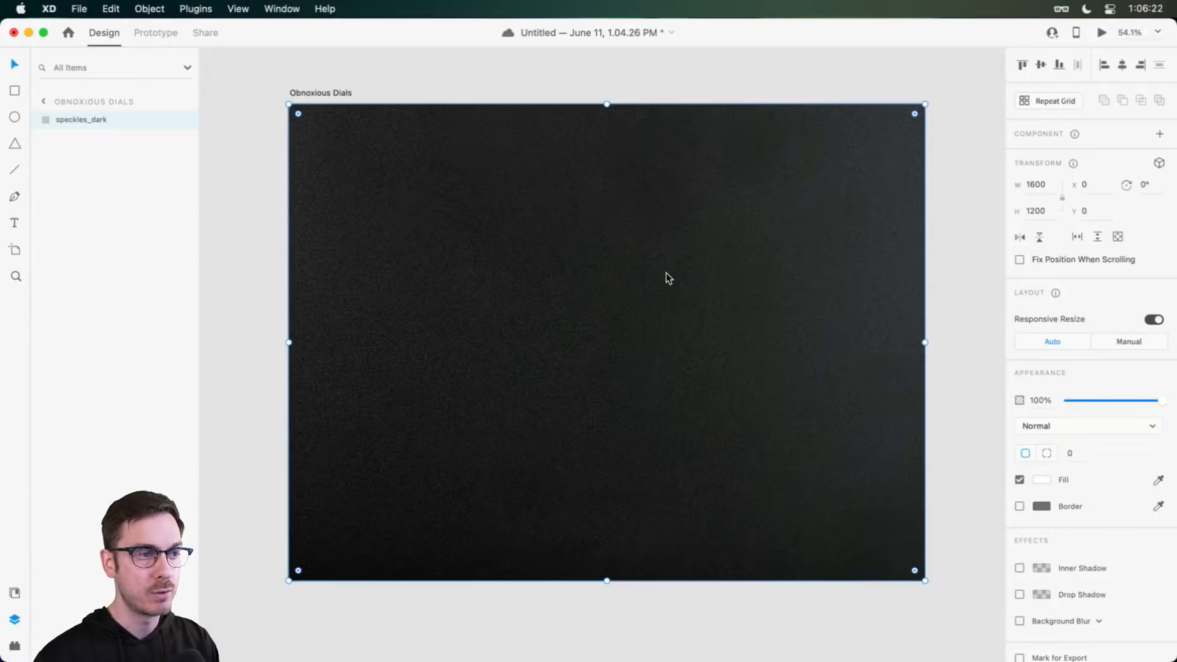
Step: Inspect how the speckles_dark image is cropped inside the rectangle, leave the image editing mode, and reselect the rectangle
double_click(667, 274)
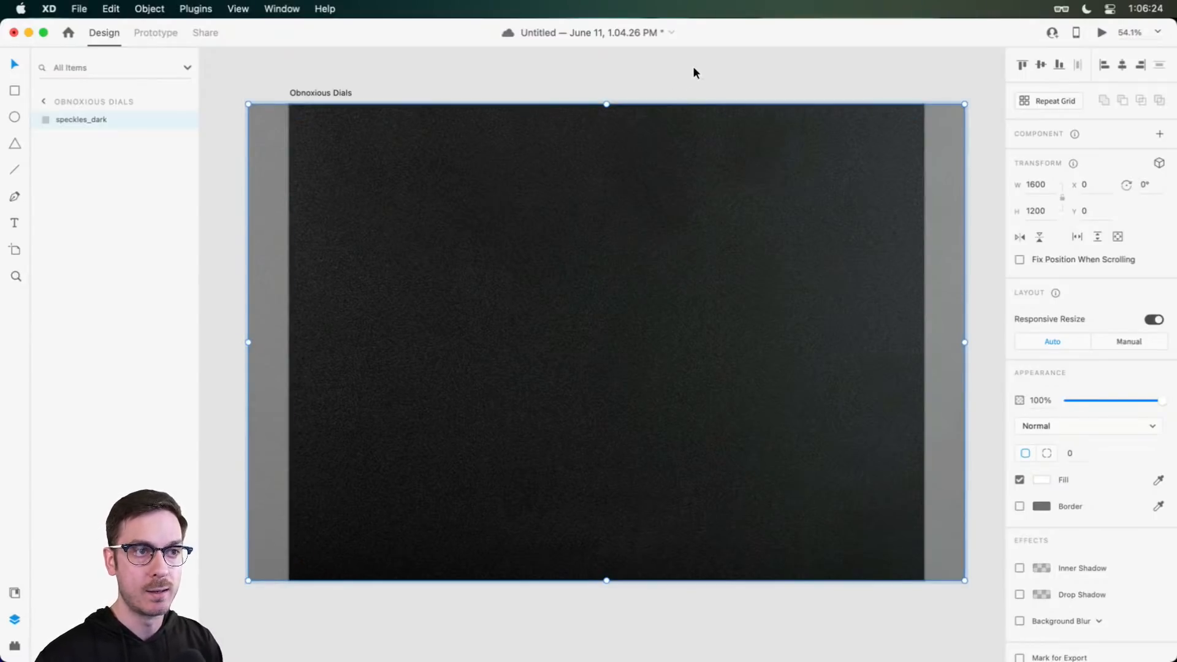
left_click(812, 71)
left_click(790, 254)
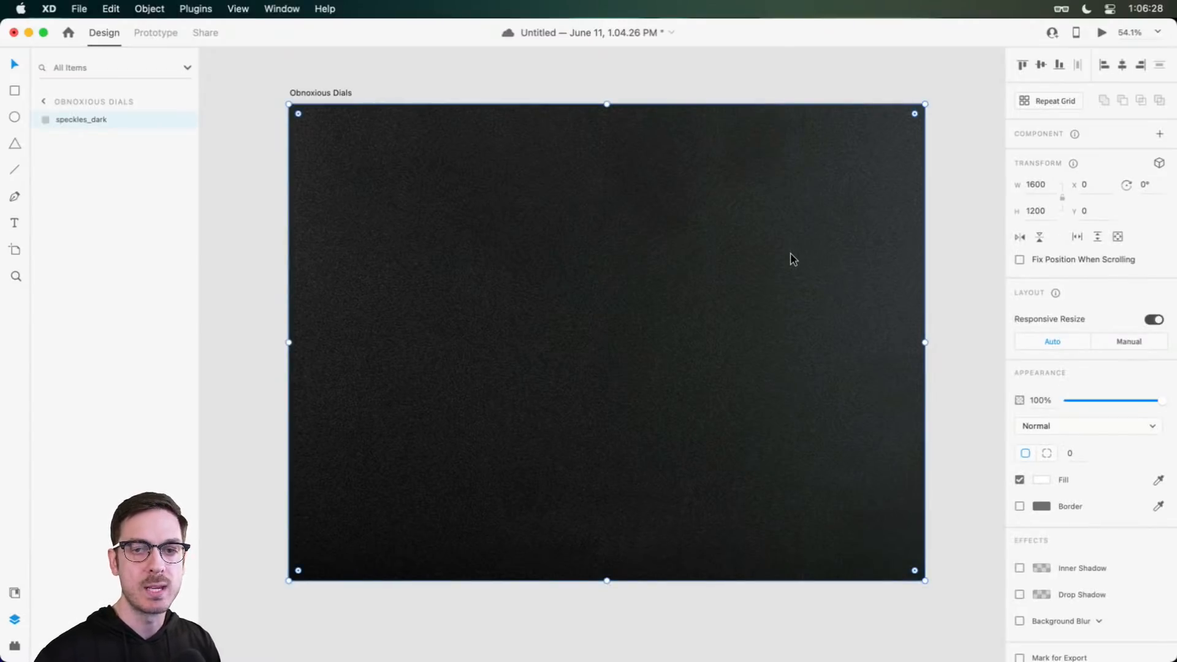
Step: Set the speckles_dark rectangle to Overlay blend mode at 50% opacity, check the grain up close, and save the document
left_click(1080, 428)
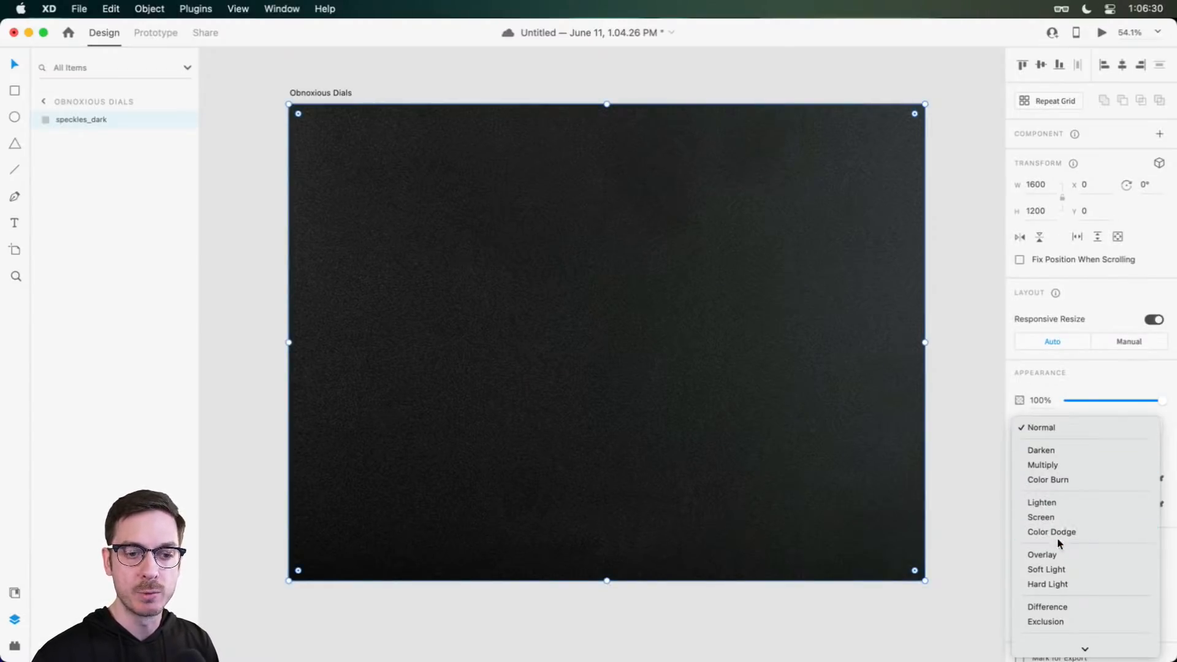
left_click(1058, 553)
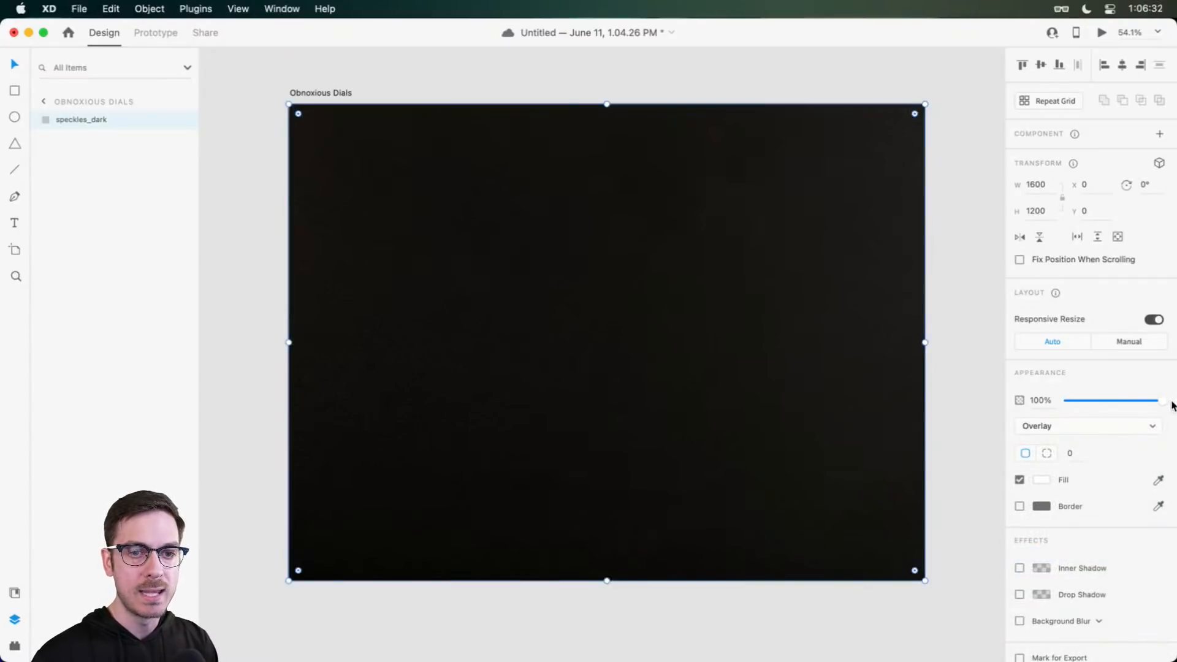
left_click_drag(1163, 402, 1115, 389)
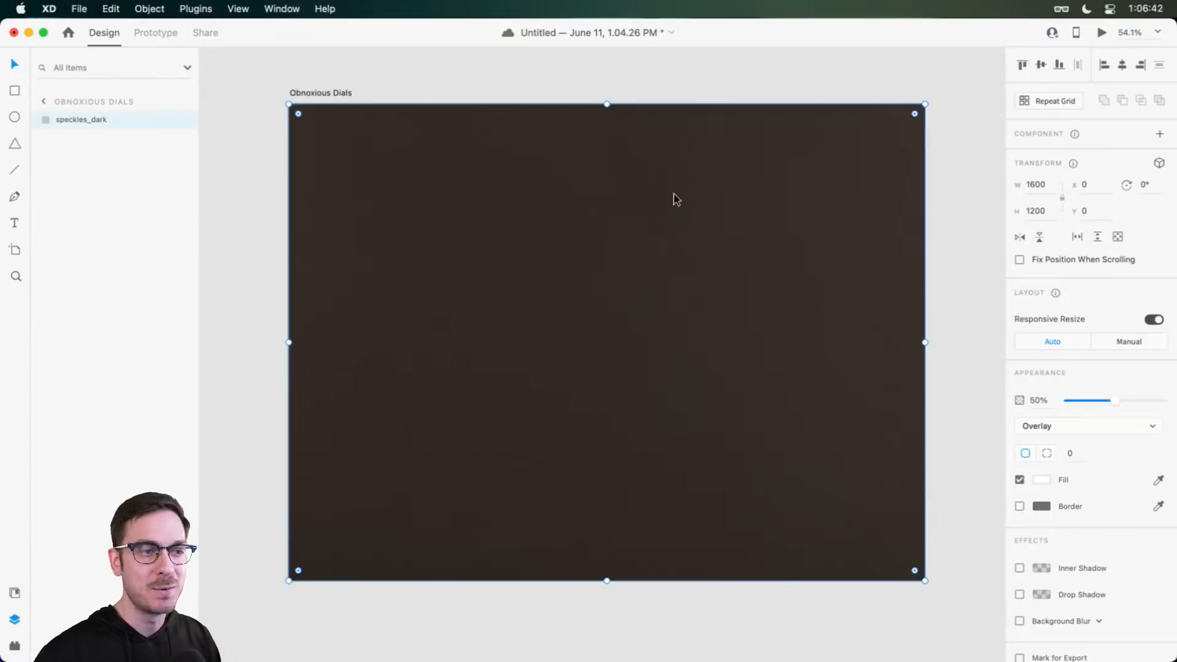
scroll(684, 207, "up", 5)
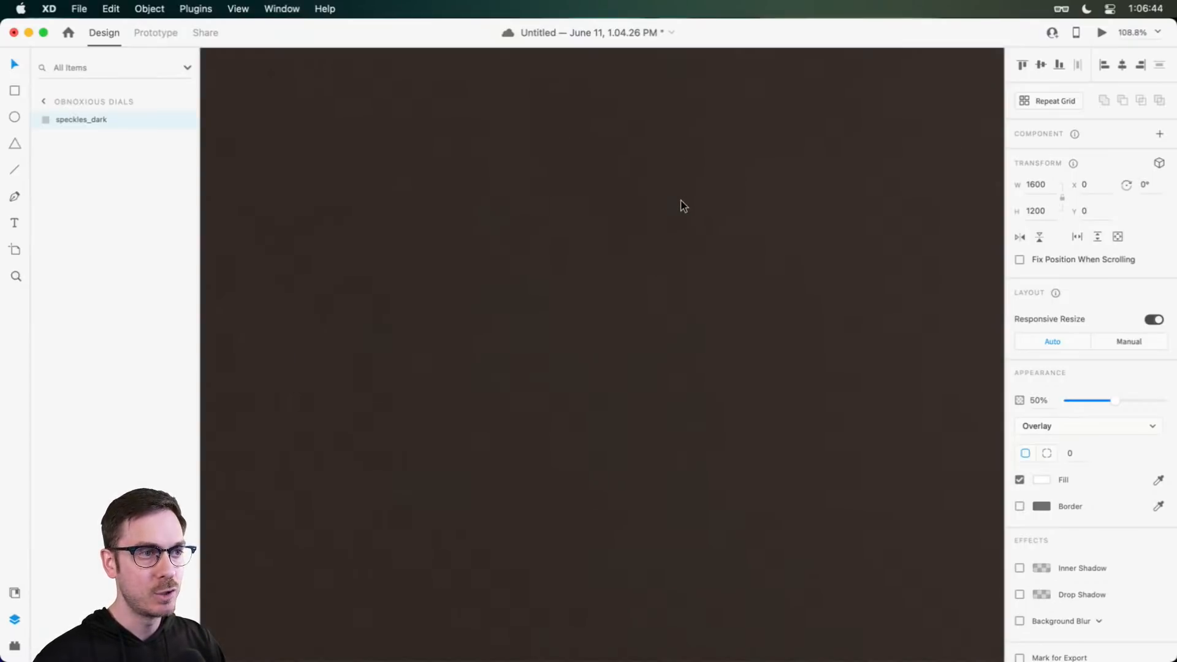
scroll(679, 199, "down", 4)
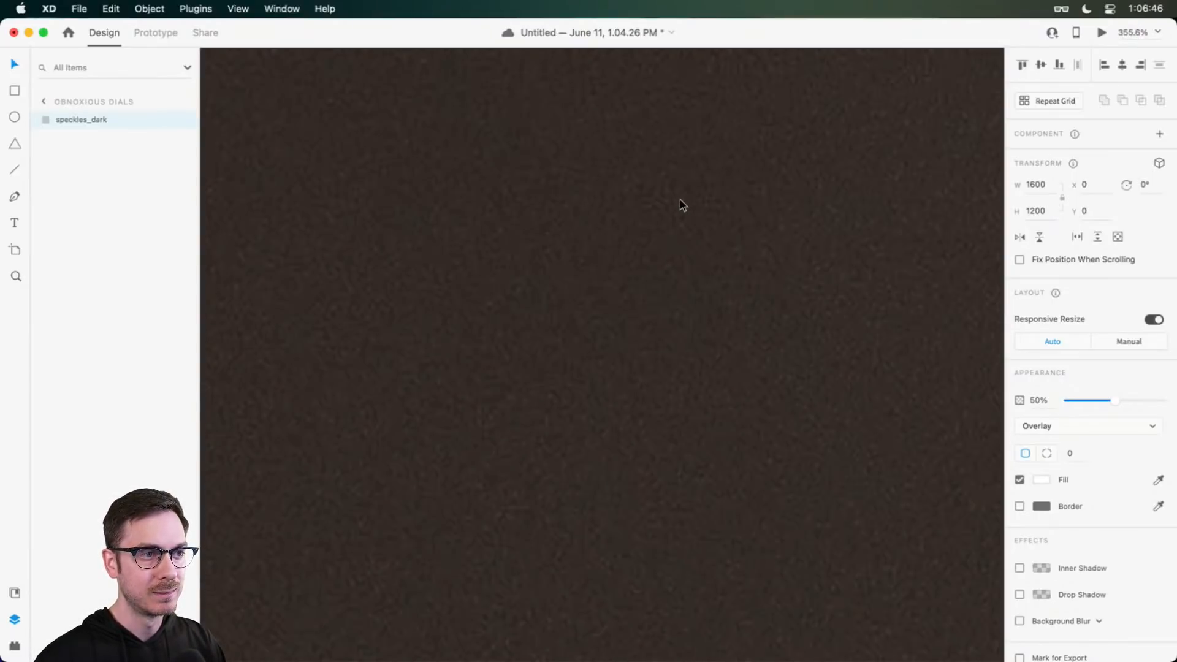
scroll(679, 200, "down", 3)
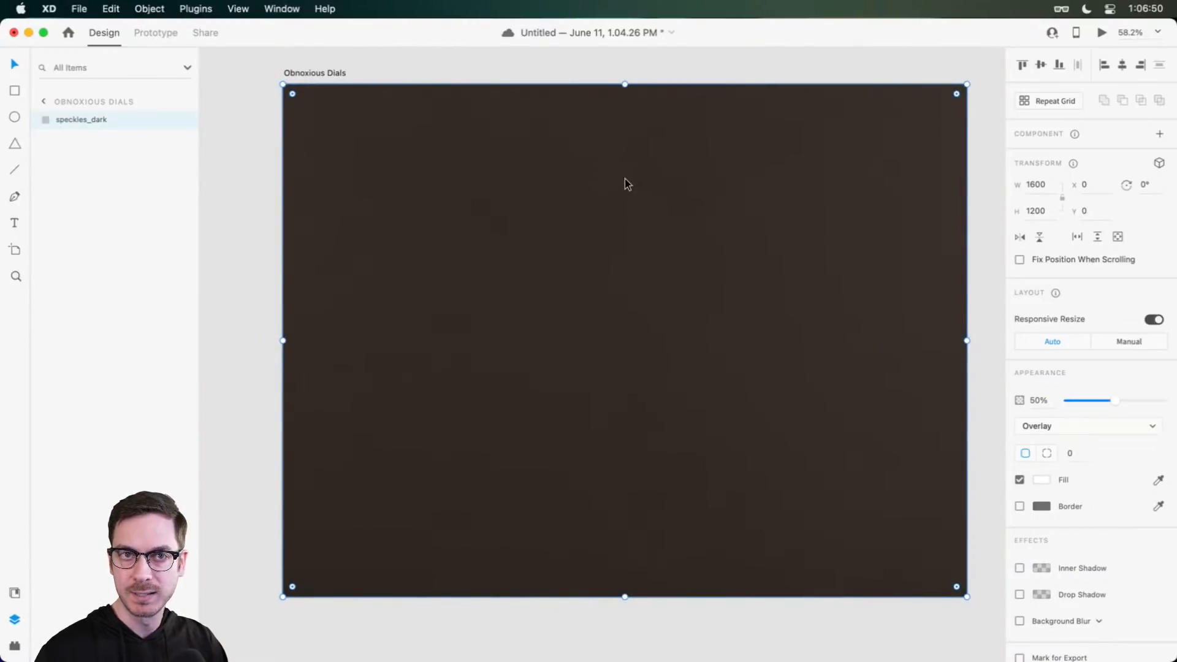
key("super+s")
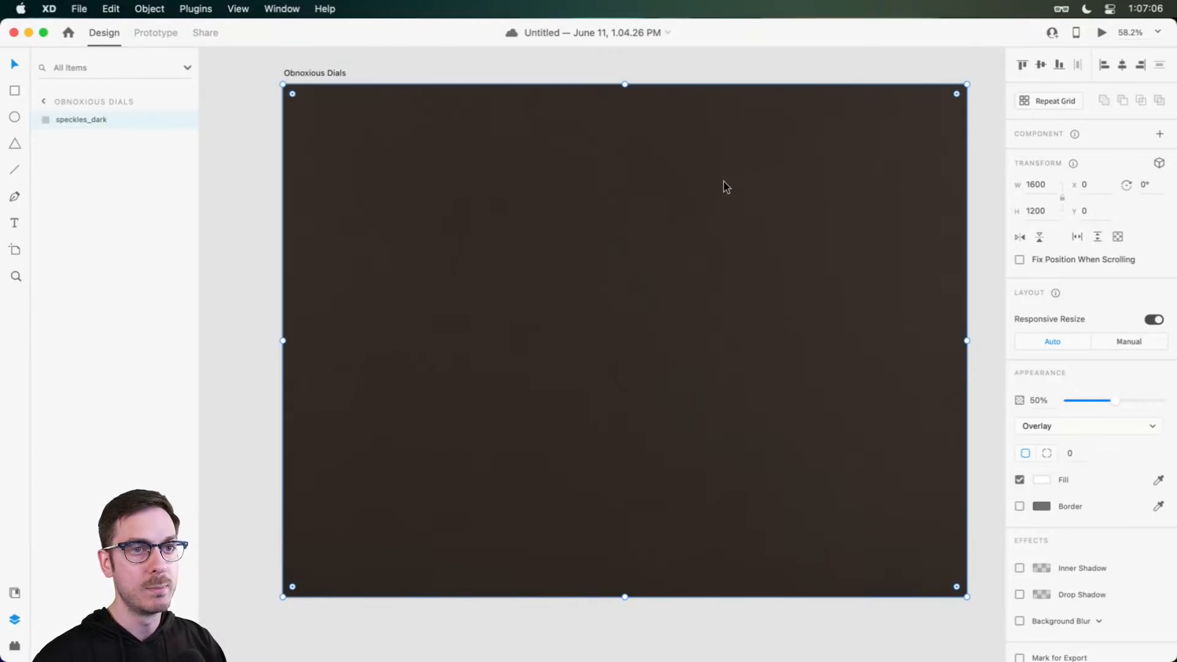
Step: Duplicate the speckles_dark rectangle and fill the copy with the splatter_dark.jpg texture from Finder's Converted folder, previewing the image first
key("super+d")
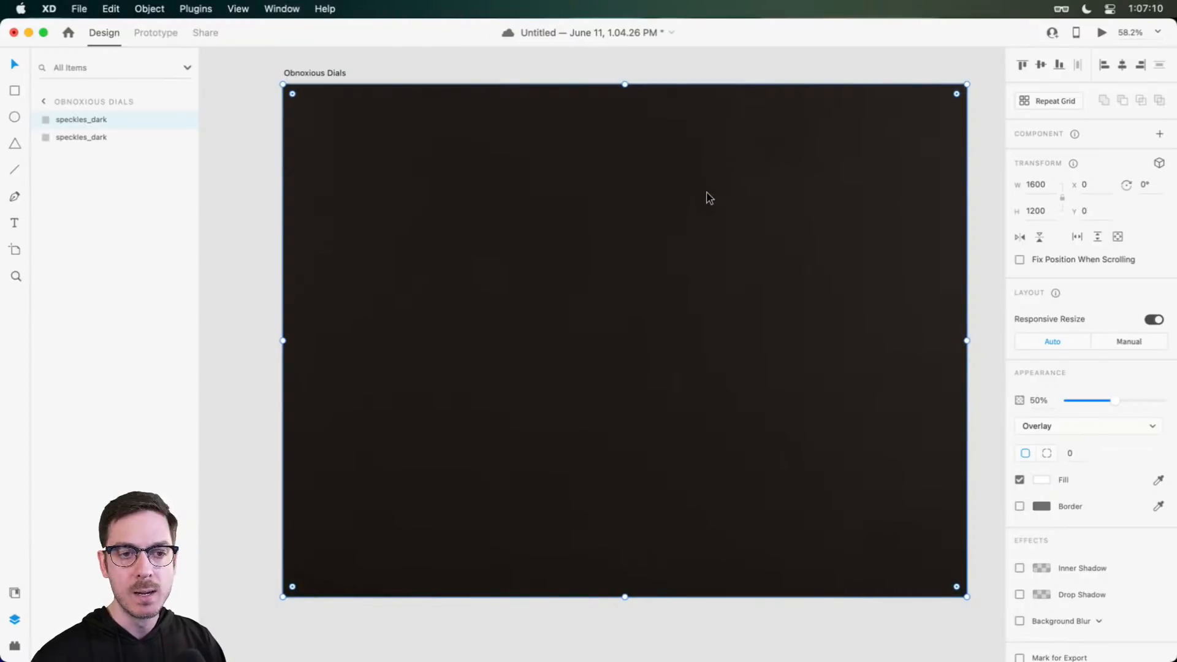
key("super+Tab")
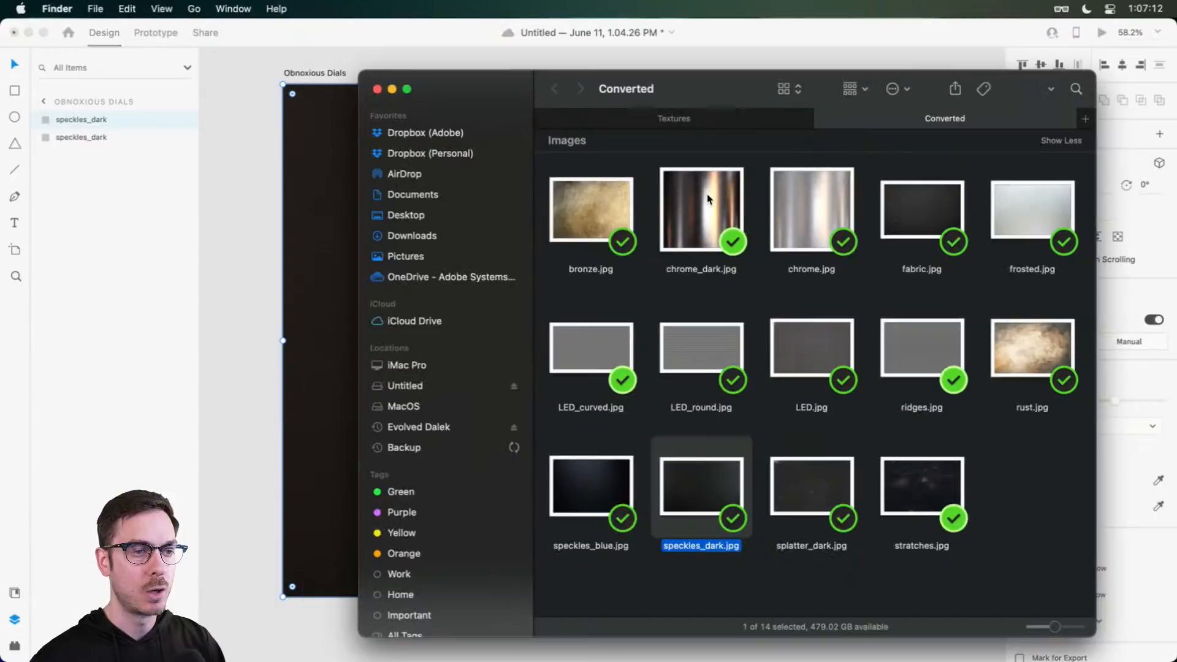
left_click(1003, 476)
left_click(837, 493)
key("space")
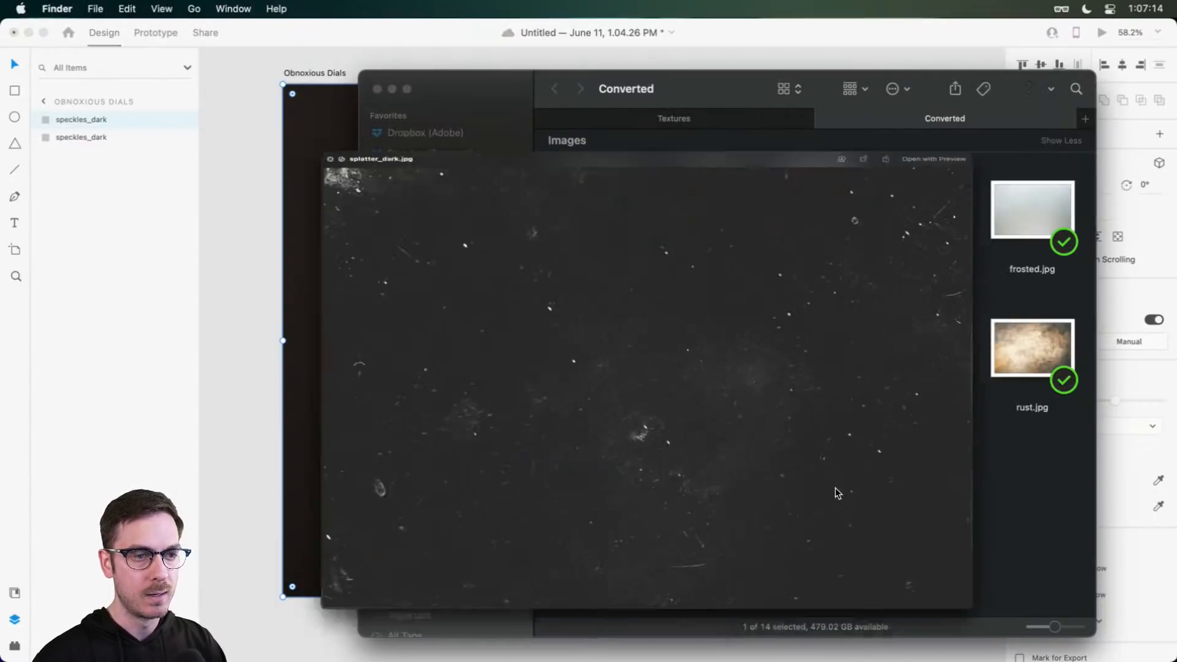
key("space")
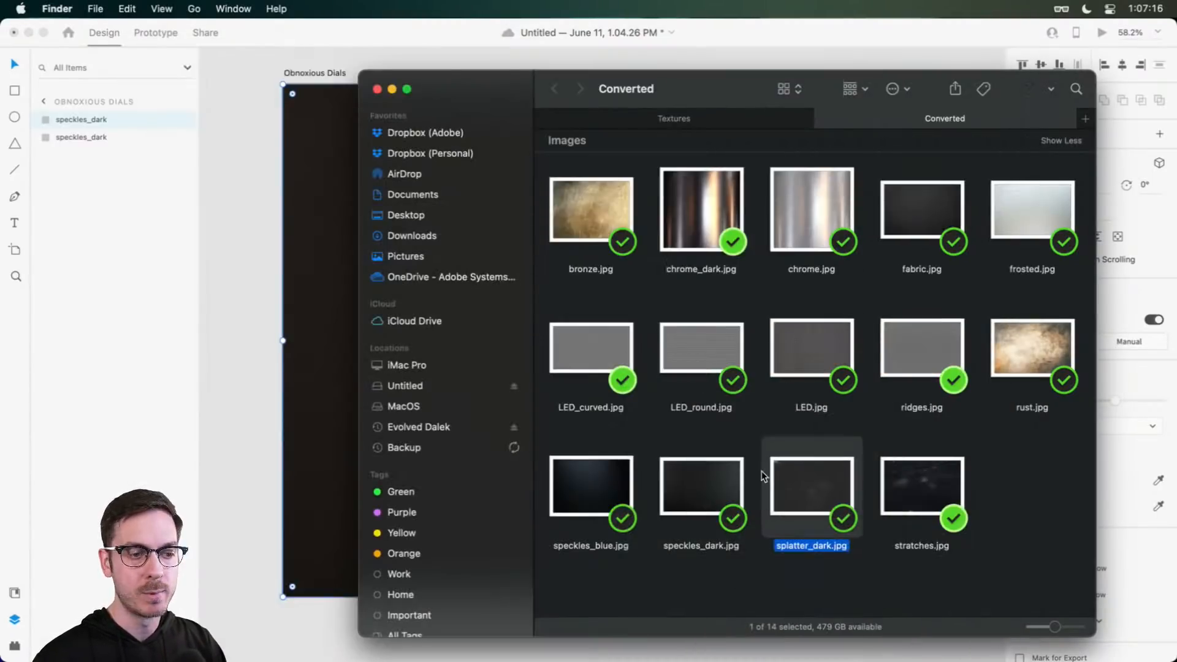
key("super+Tab")
left_click_drag(821, 485, 665, 239)
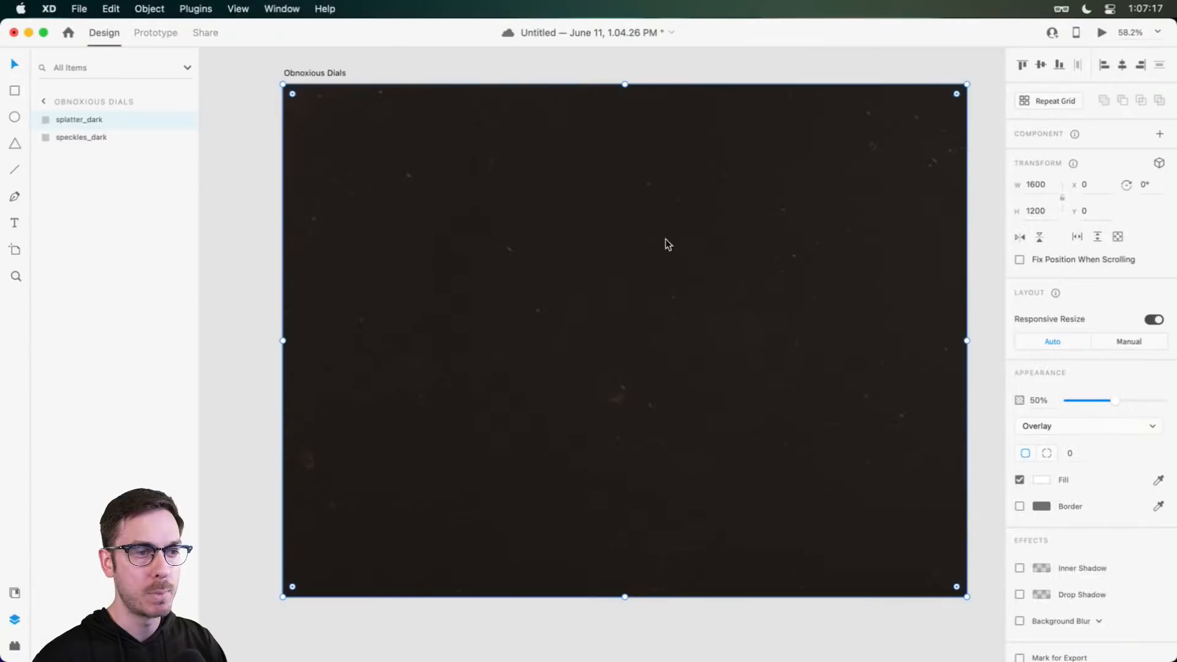
Step: Compare Screen and Overlay blending on the splatter_dark rectangle, settle on Hard Light, and set its opacity to 10%
left_click(1084, 423)
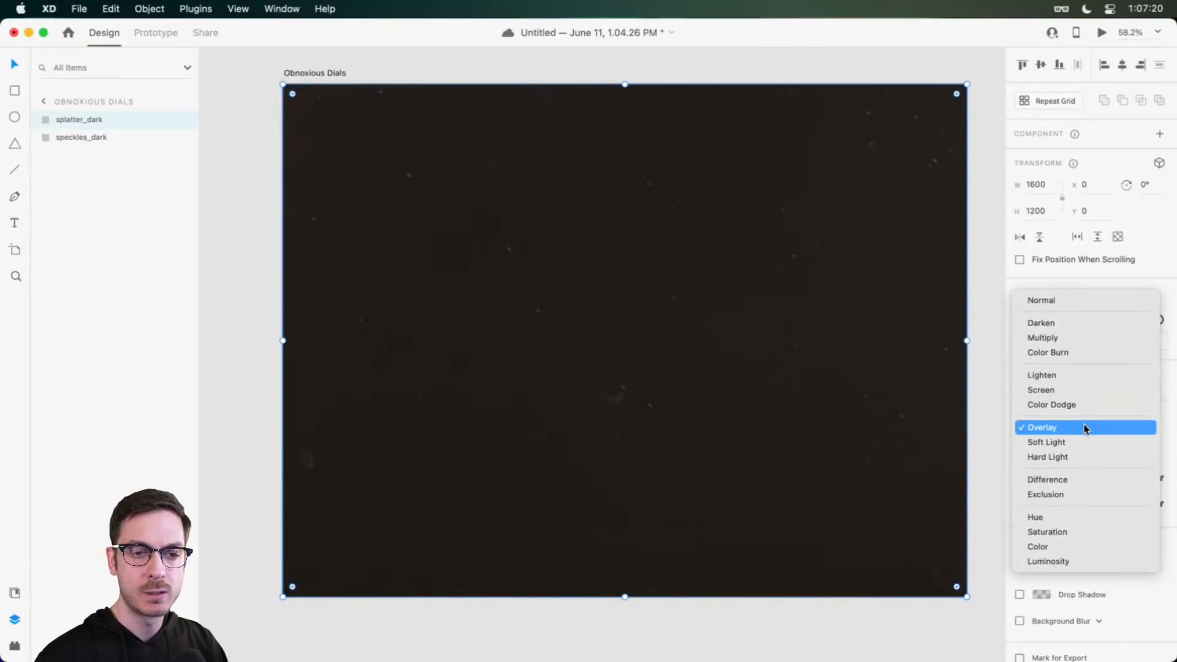
left_click(1074, 458)
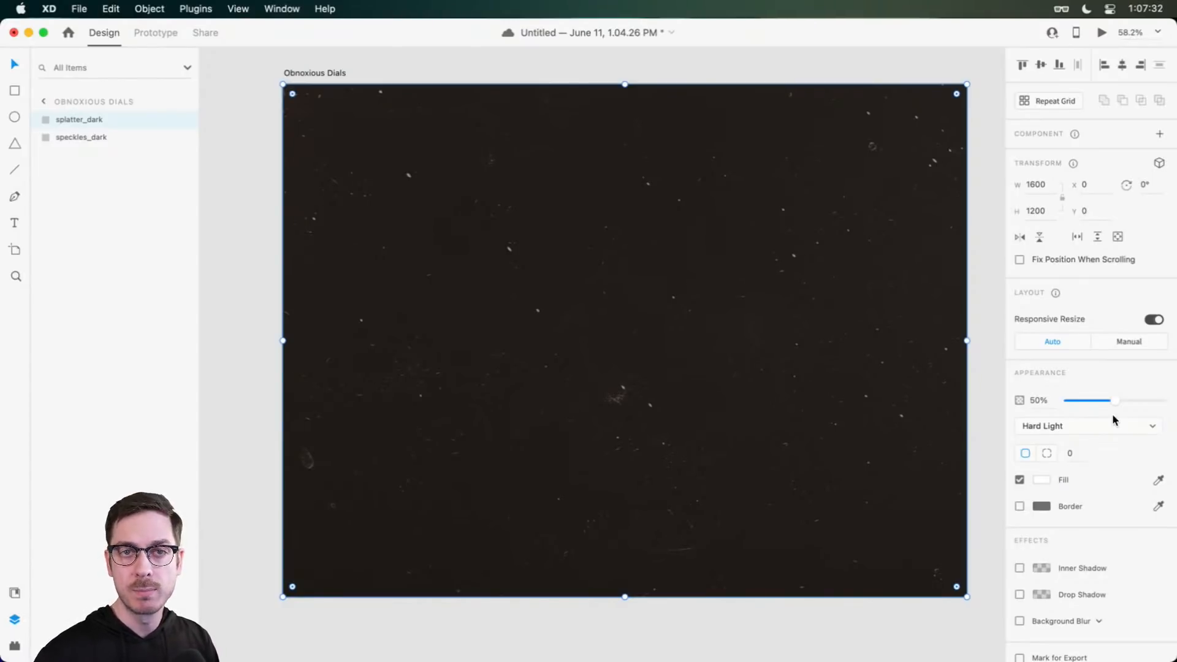
left_click(1104, 426)
left_click(1091, 360)
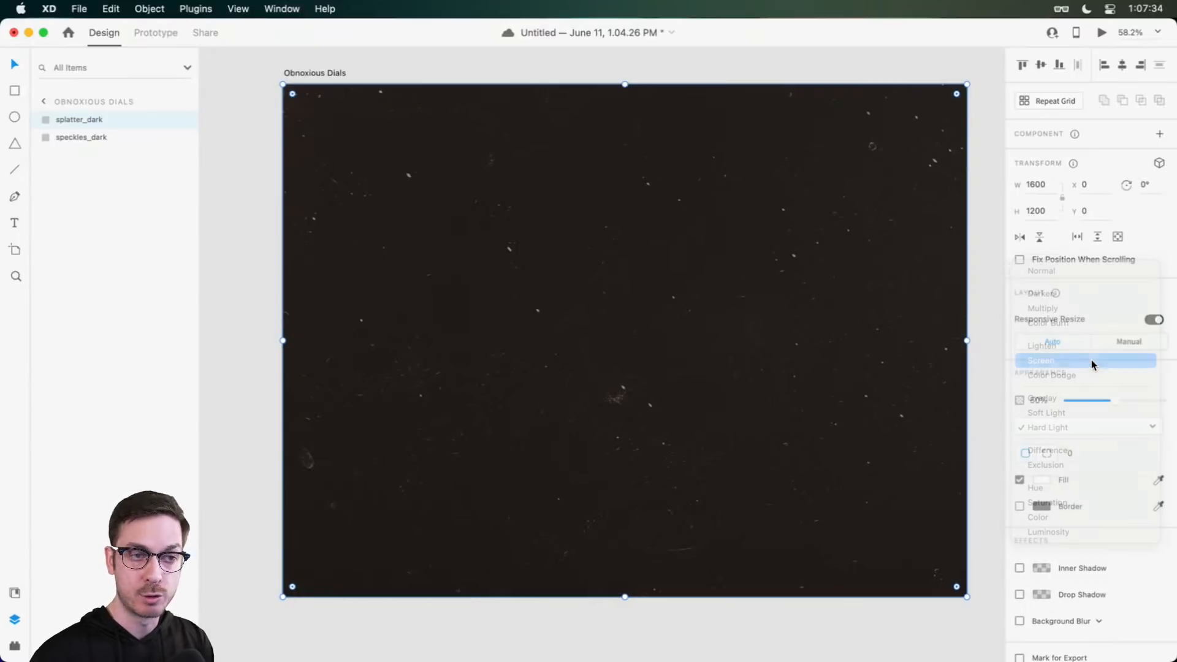
left_click(1082, 427)
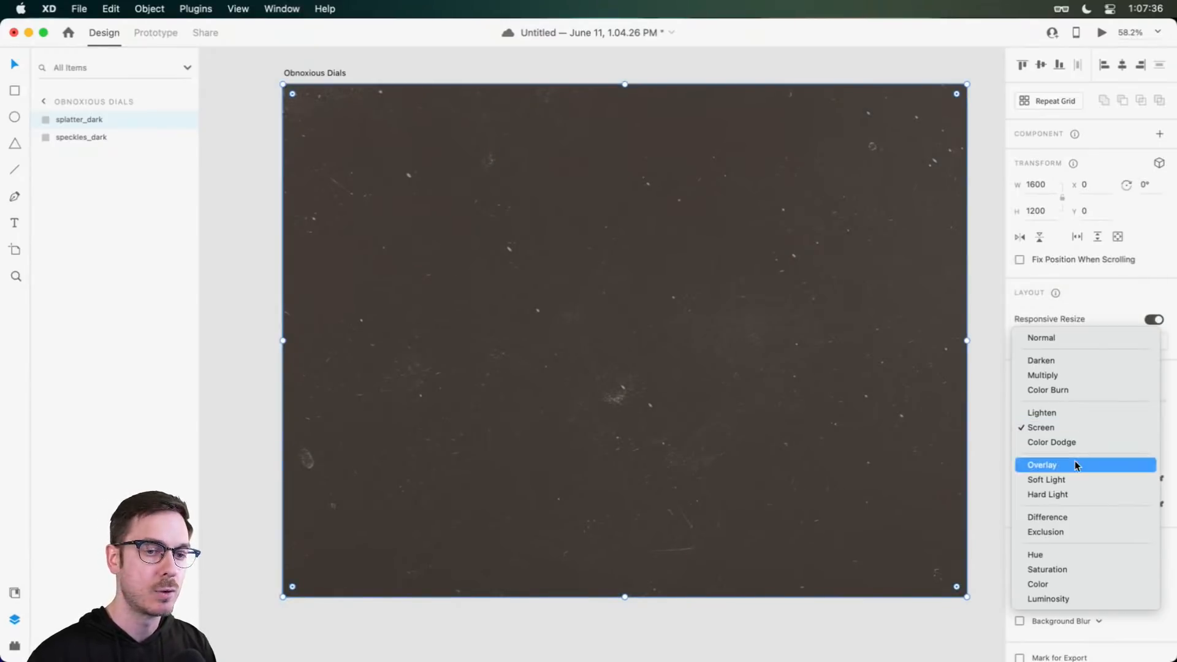
left_click(1075, 464)
left_click(1079, 424)
left_click(1080, 453)
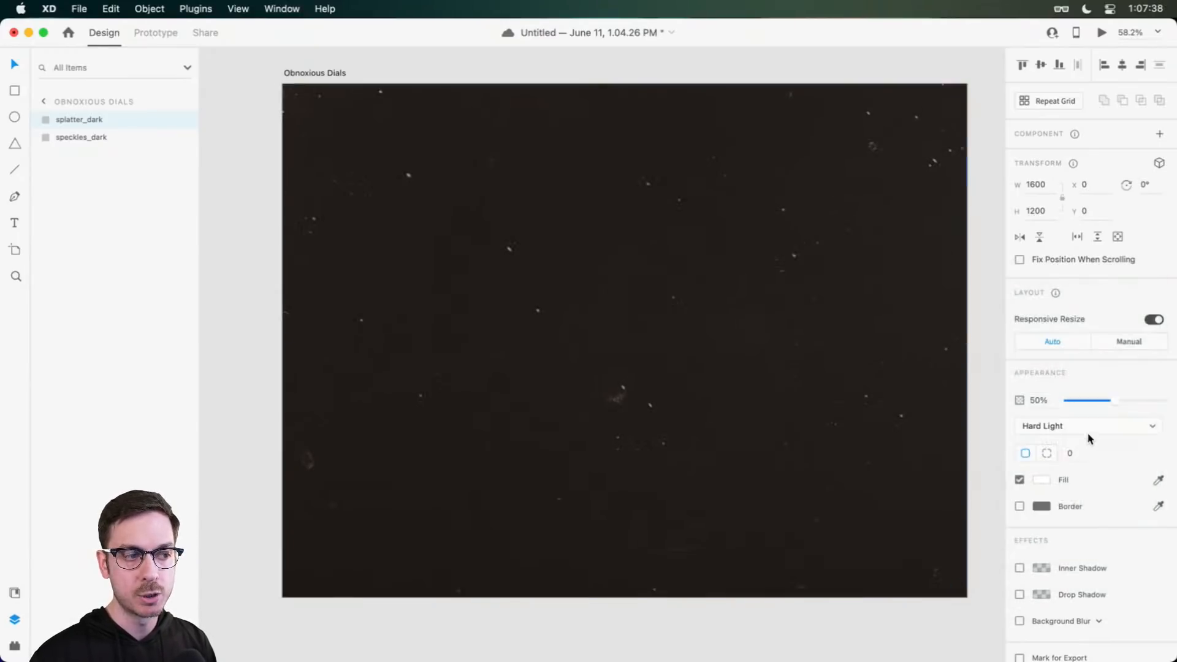
left_click_drag(1113, 400, 1065, 393)
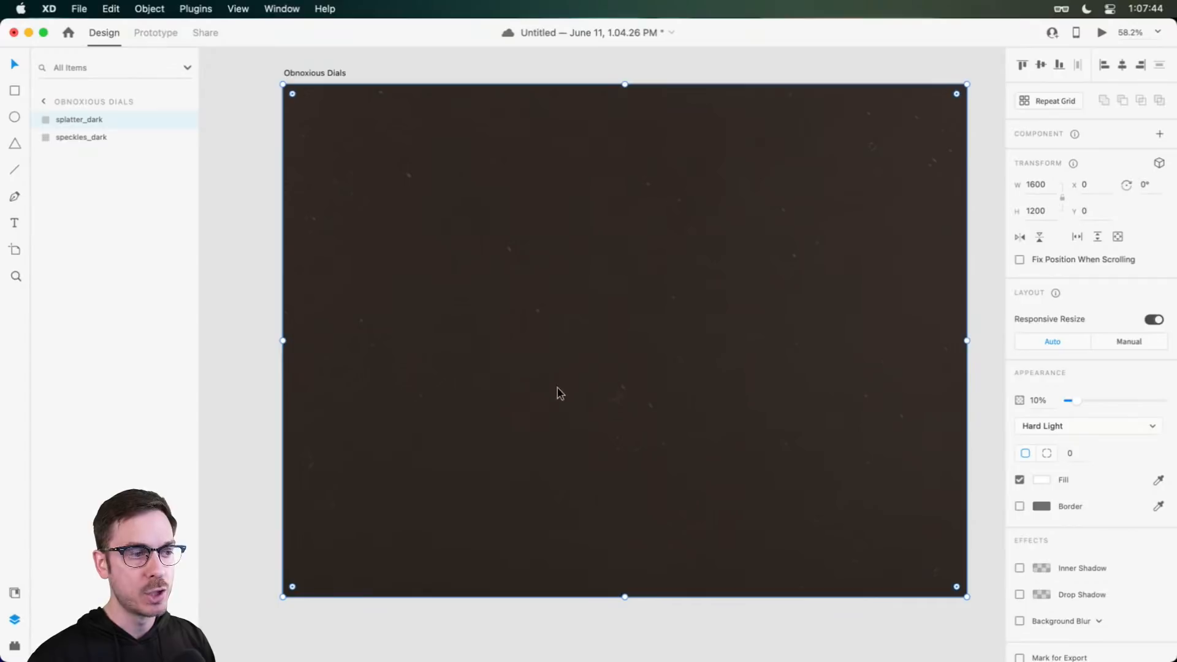
Step: Compare the background with the splatter_dark layer hidden and shown, leave it visible, and save the document
scroll(614, 399, "up", 3)
scroll(620, 392, "down", 3)
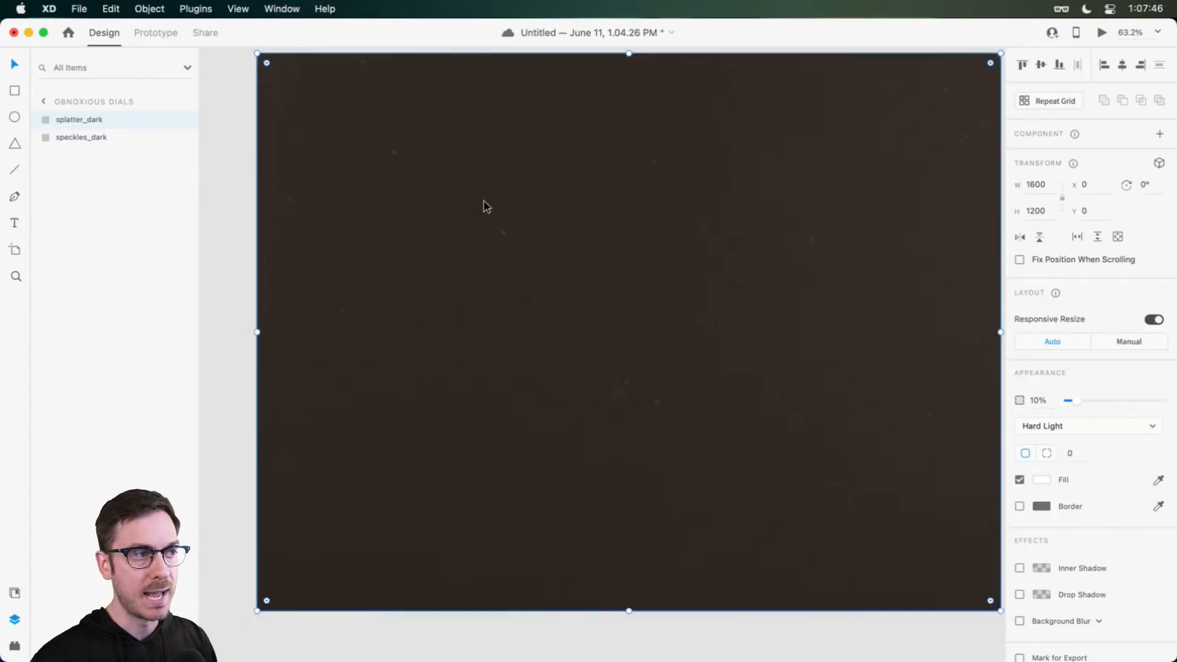
left_click(184, 121)
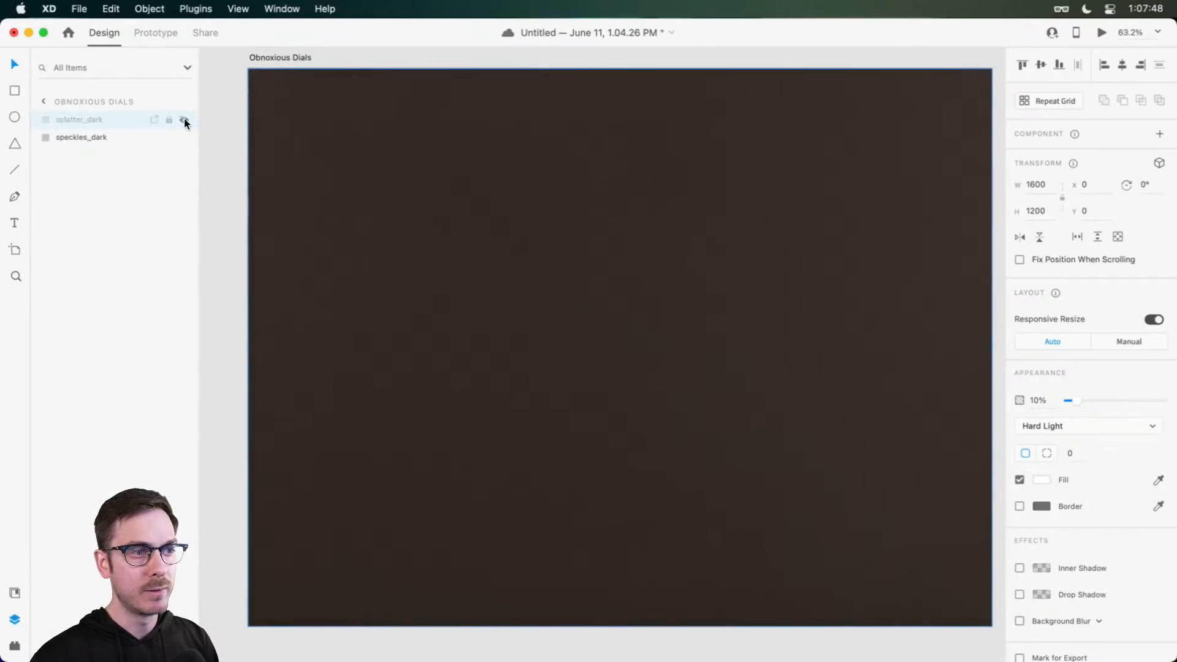
left_click(184, 120)
left_click(184, 120)
left_click(184, 120)
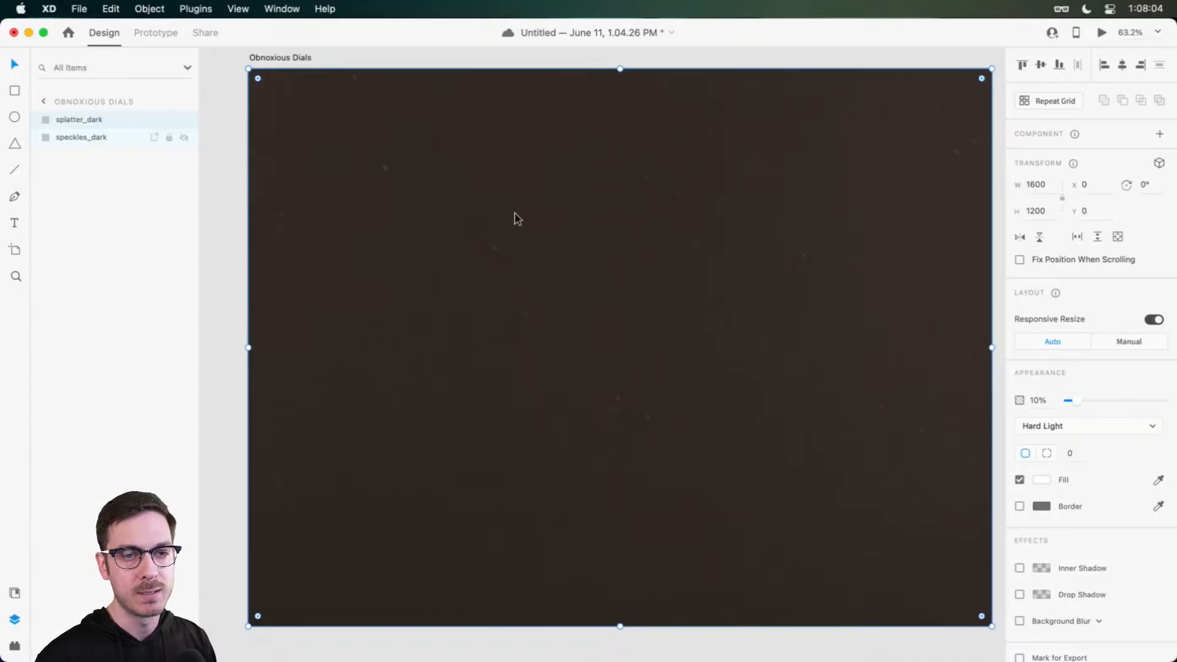
key("super+s")
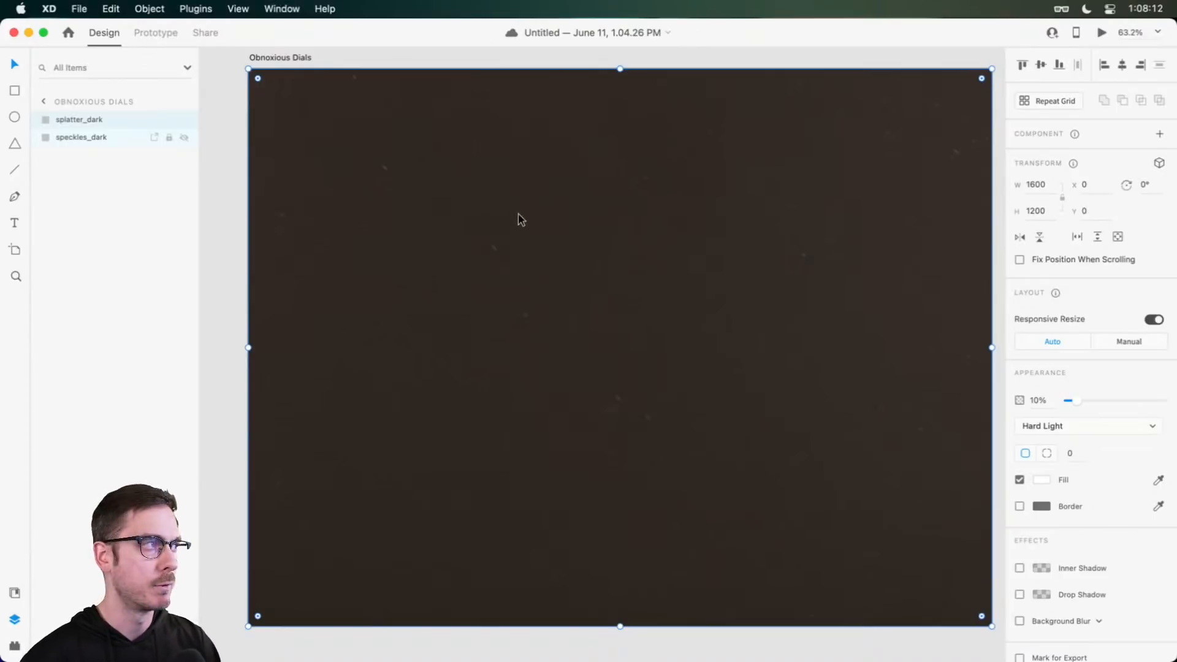
Step: Group the splatter_dark and speckles_dark layers, name the group Background, and deselect it
left_click(113, 134, "shift")
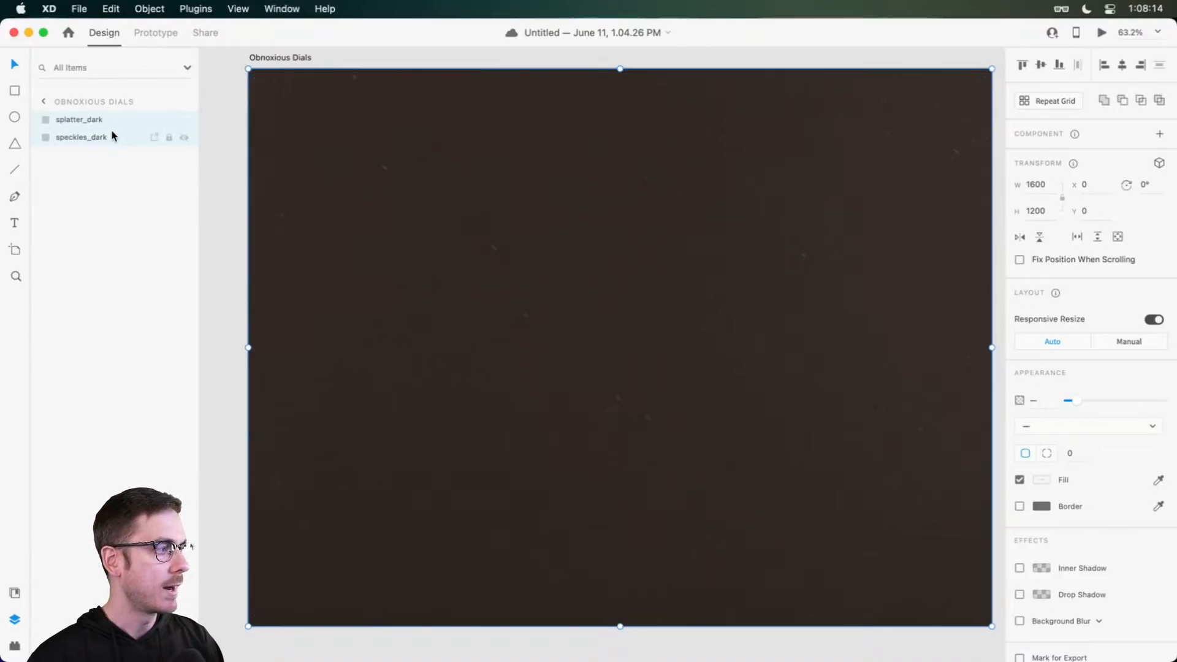
key("super+g")
double_click(66, 120)
type("Background")
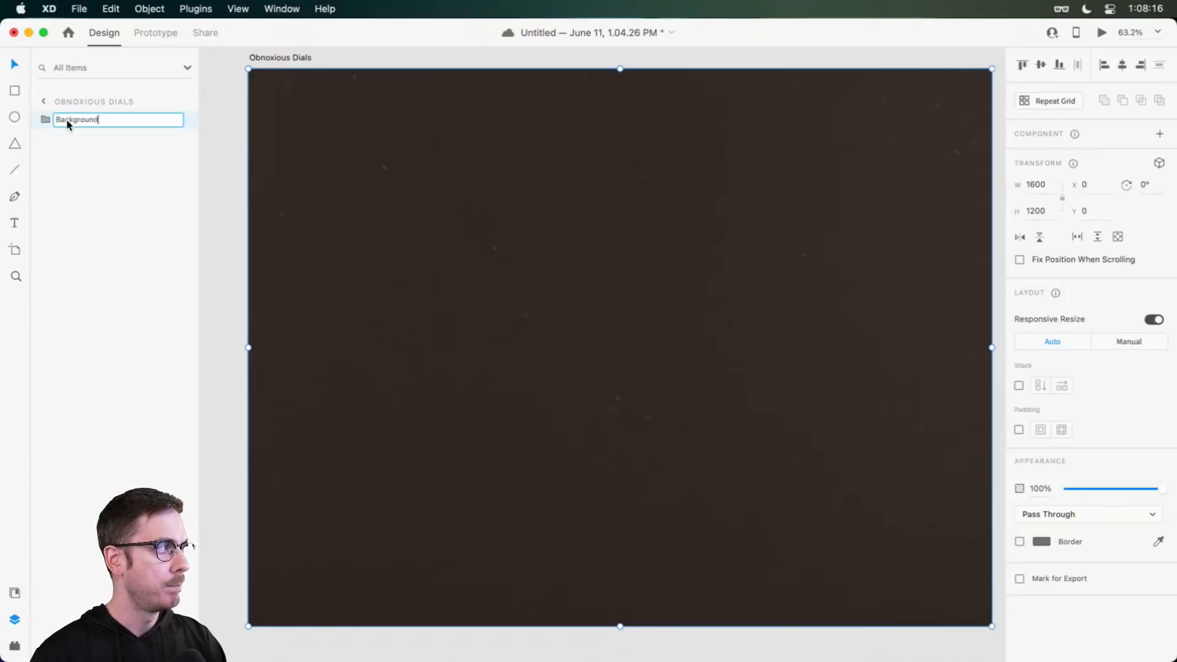
key("Return")
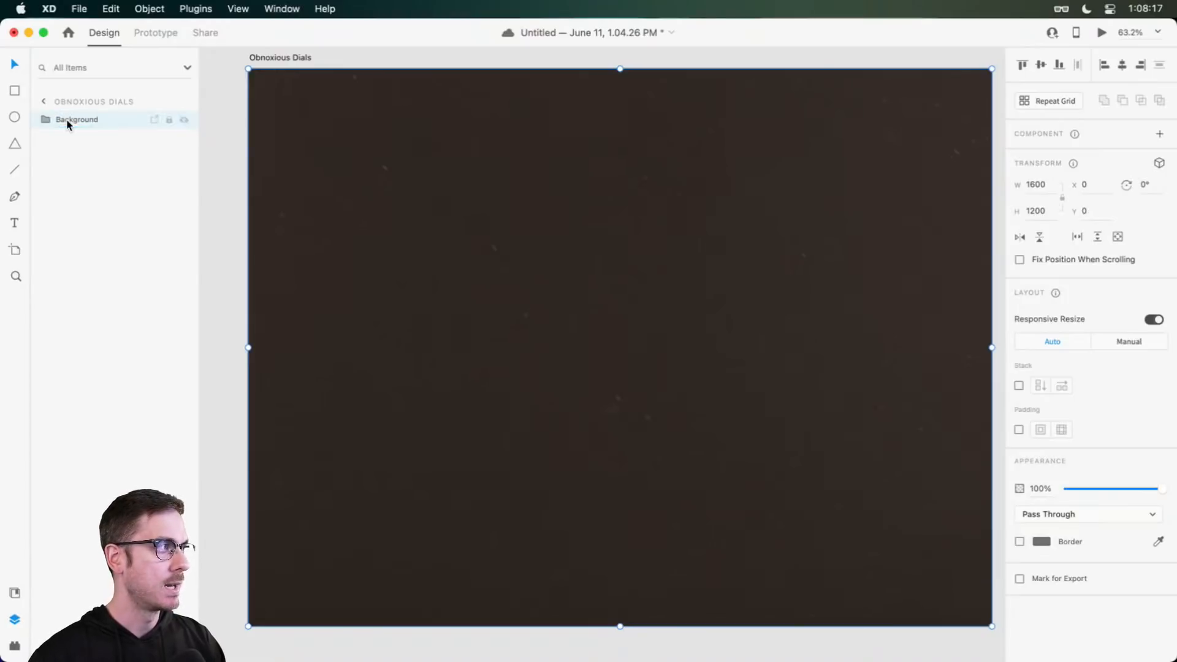
left_click(728, 55)
scroll(710, 105, "right", 1)
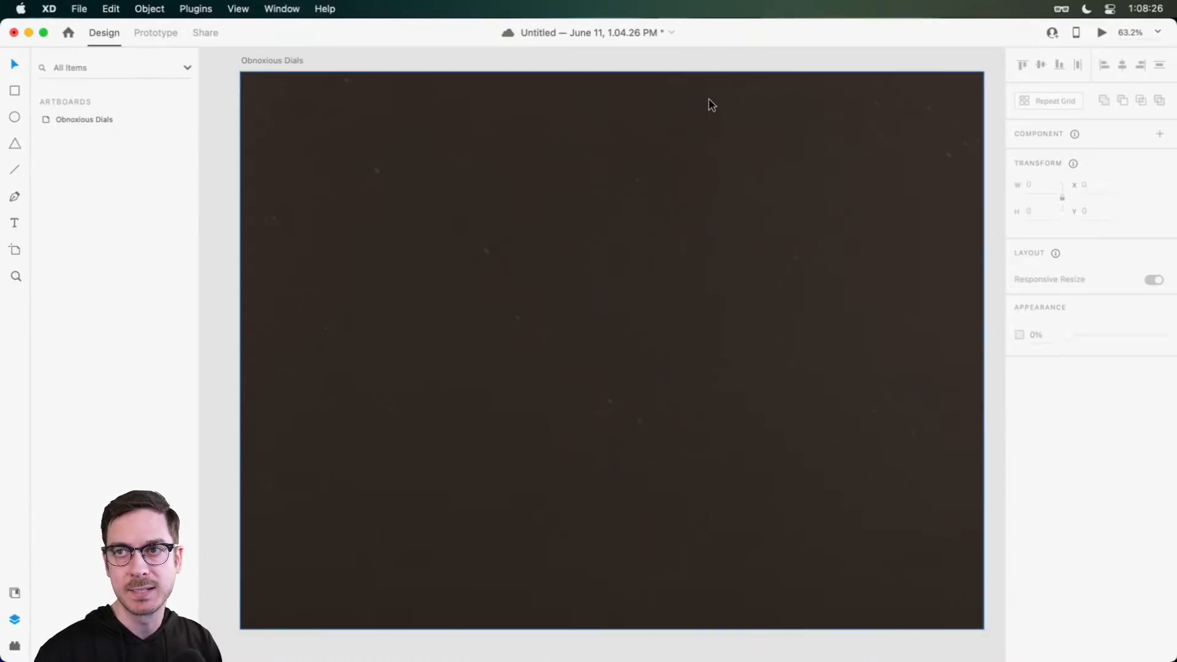
Step: Draw a rectangle about 790 × 255, centre it horizontally in the artboard's upper part, and fully round its corners into a pill shape
left_click(465, 224)
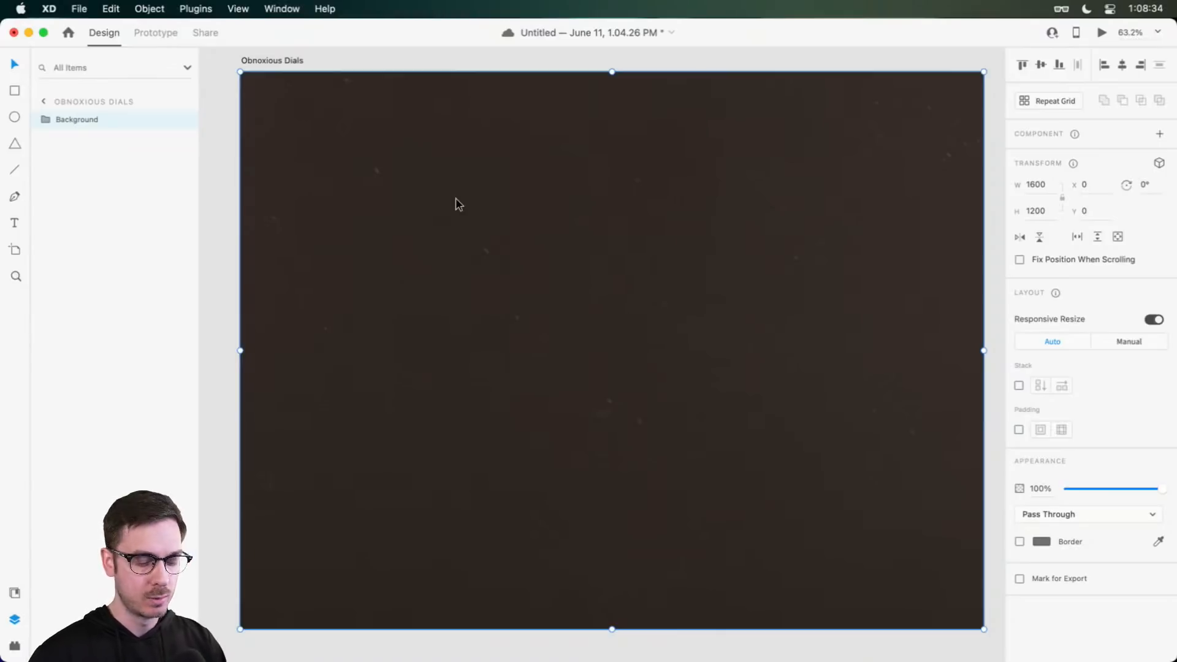
key("r")
left_click_drag(424, 199, 794, 322)
left_click_drag(714, 281, 676, 194)
scroll(568, 162, "up", 5)
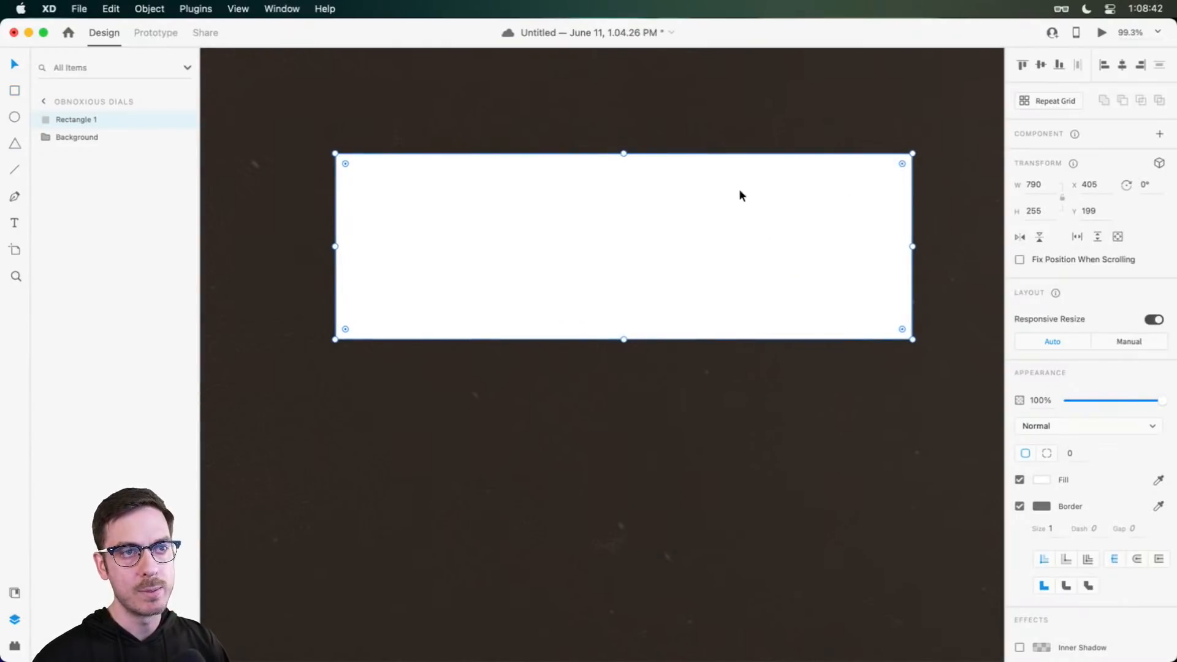
left_click_drag(903, 164, 696, 234)
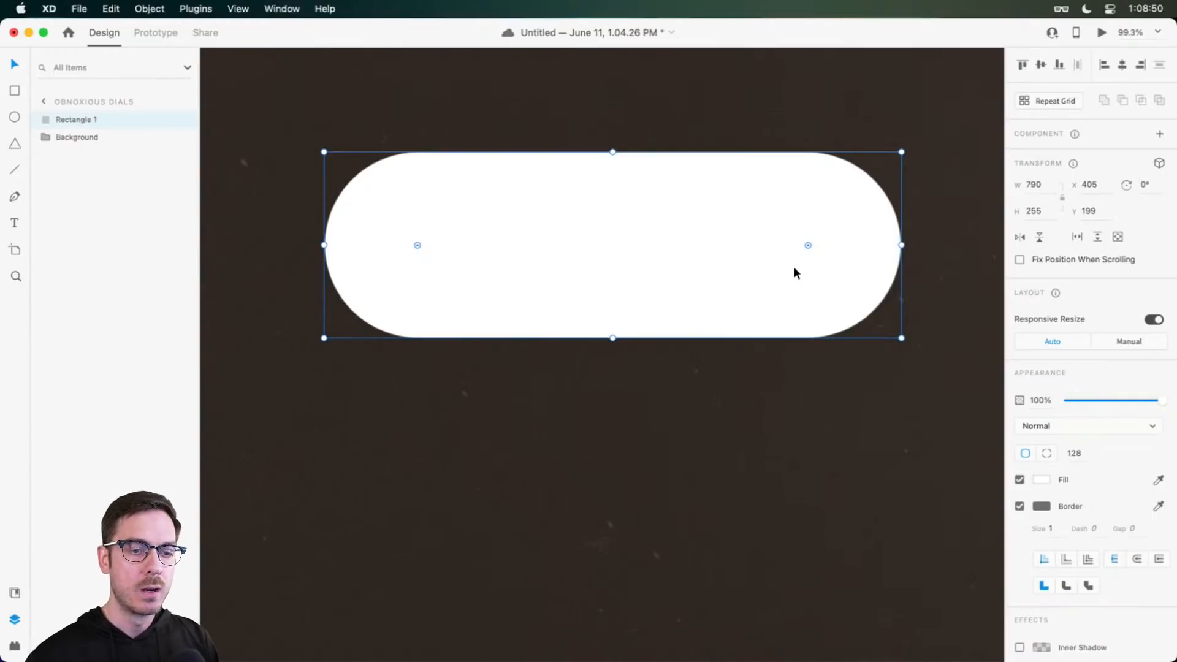
Step: Fill the pill shape with mid grey, #868686, and fit the whole artboard in view
left_click(1041, 480)
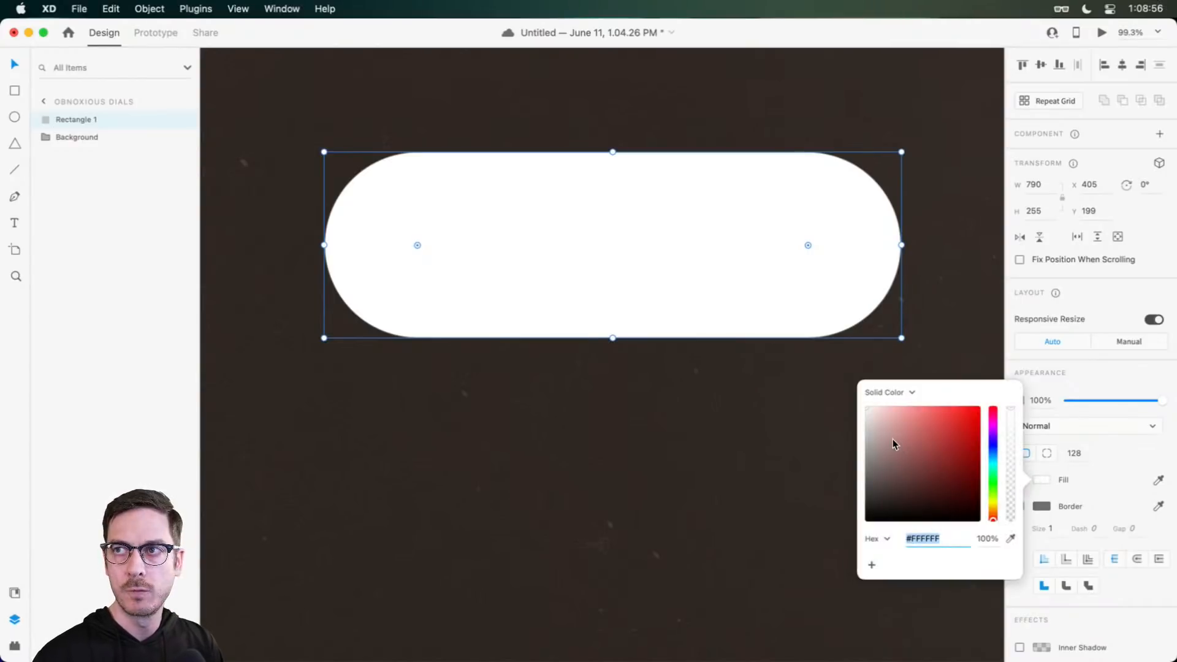
left_click_drag(877, 453, 857, 462)
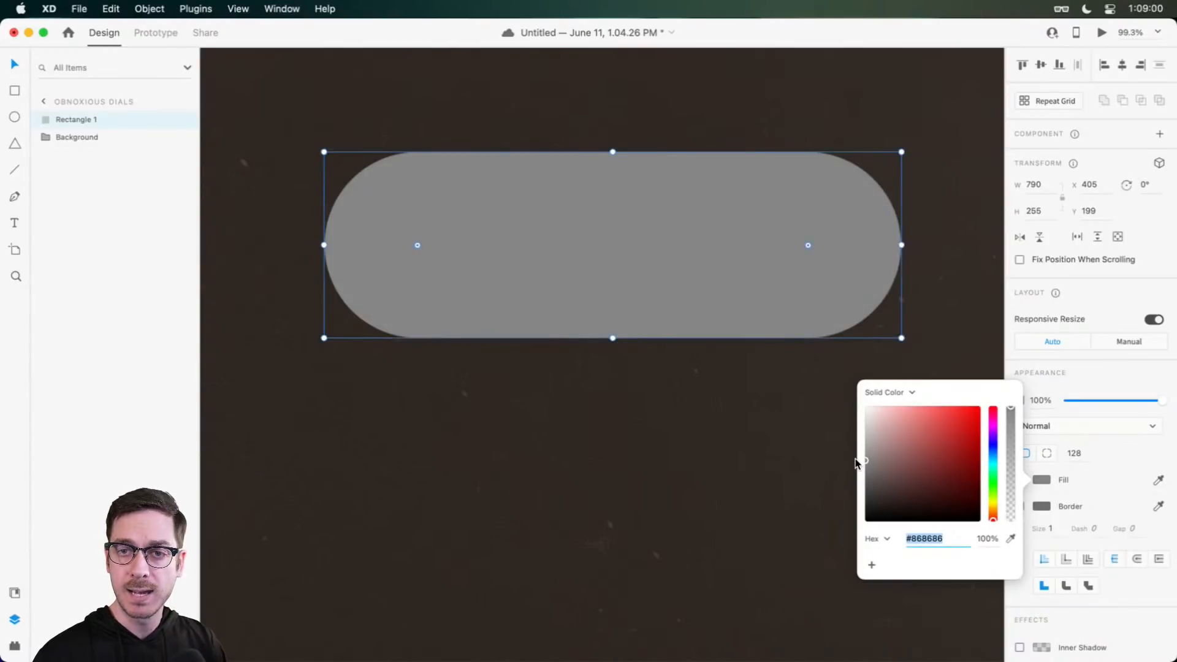
left_click(1127, 368)
key("Escape")
key("super+0")
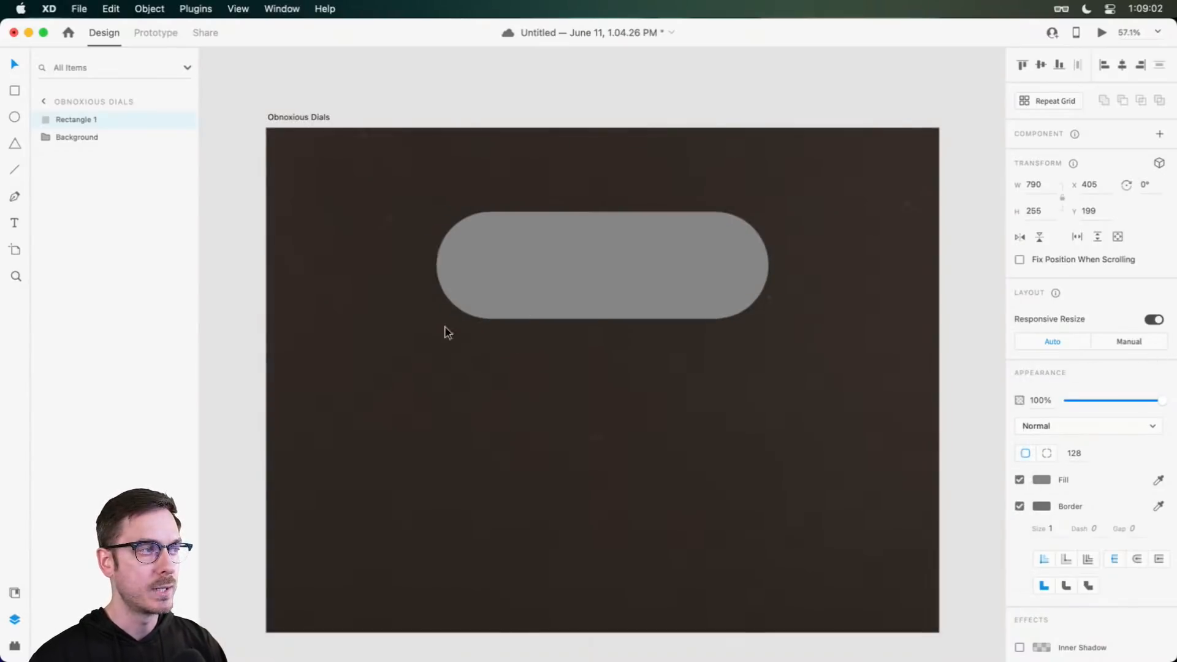
Step: Shift the Obnoxious Dials artboard's fill hue from brown to yellow-green and darken it to a deep olive
left_click(299, 117)
left_click(1041, 414)
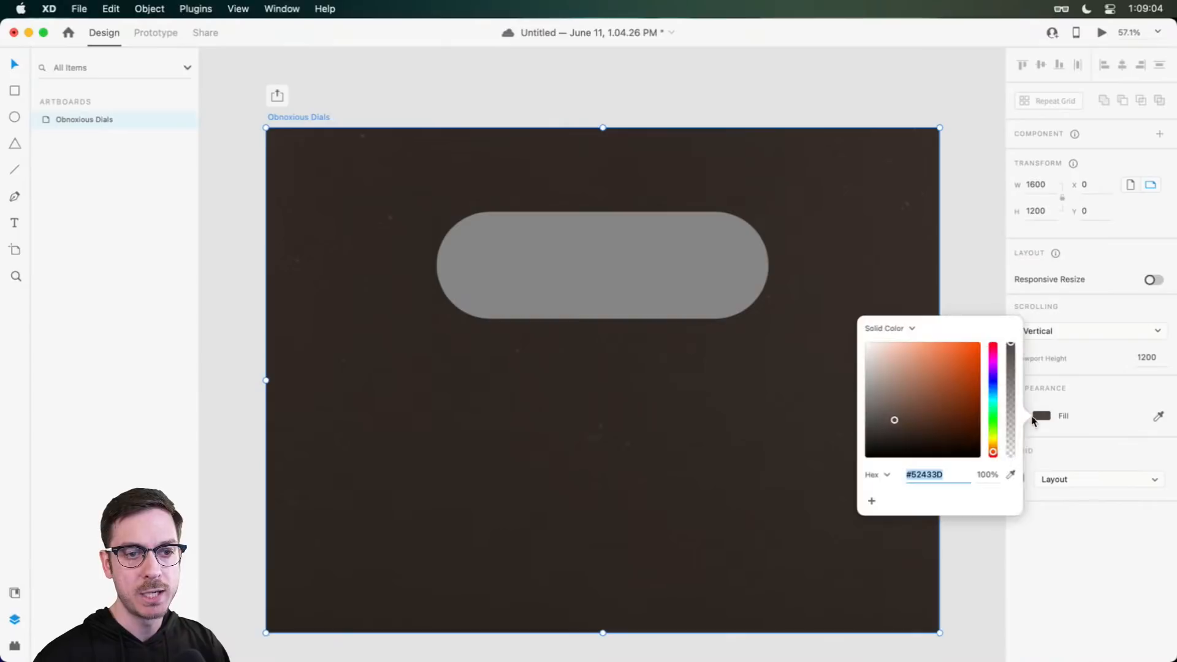
left_click_drag(1001, 409, 996, 394)
left_click(993, 438)
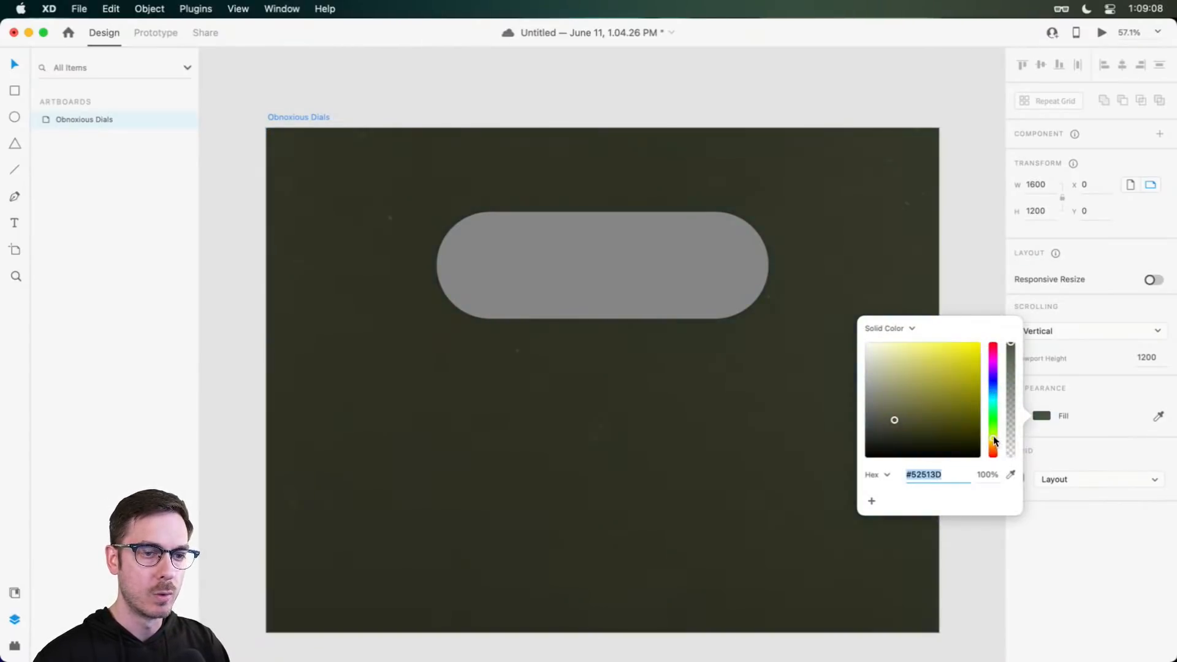
left_click_drag(889, 411, 888, 429)
left_click(1048, 530)
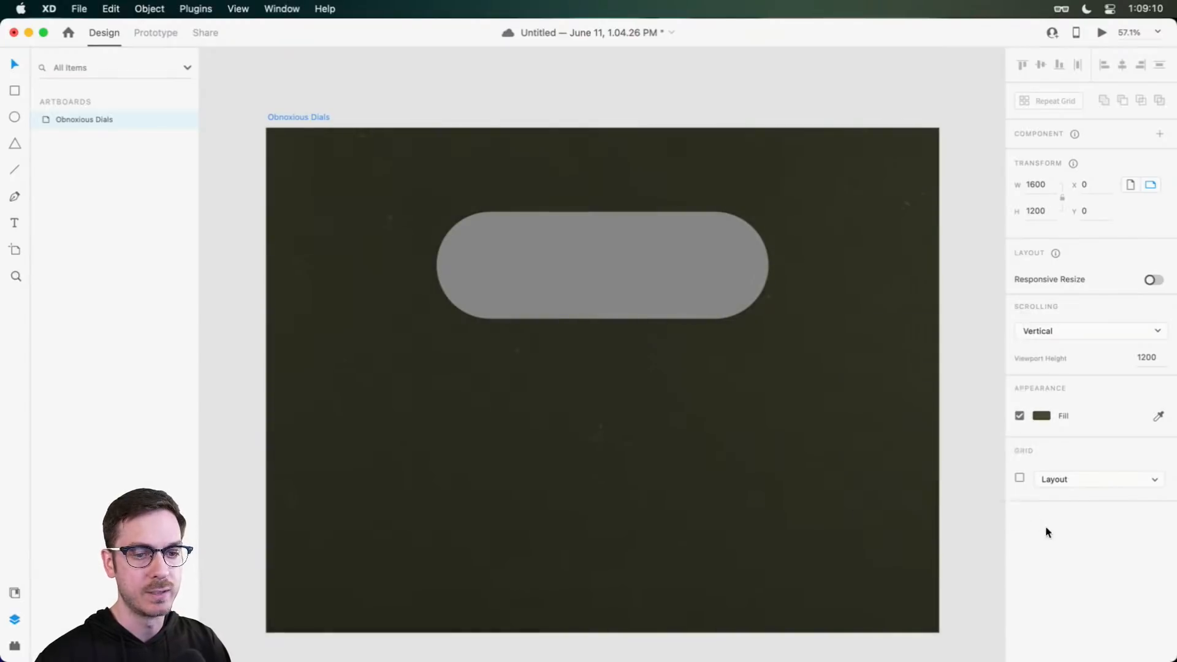
Step: Undo the Obnoxious Dials artboard's hue and darkening changes, and make the pill rectangle the active selection
key("super+z")
key("super+z")
scroll(564, 236, "up", 5)
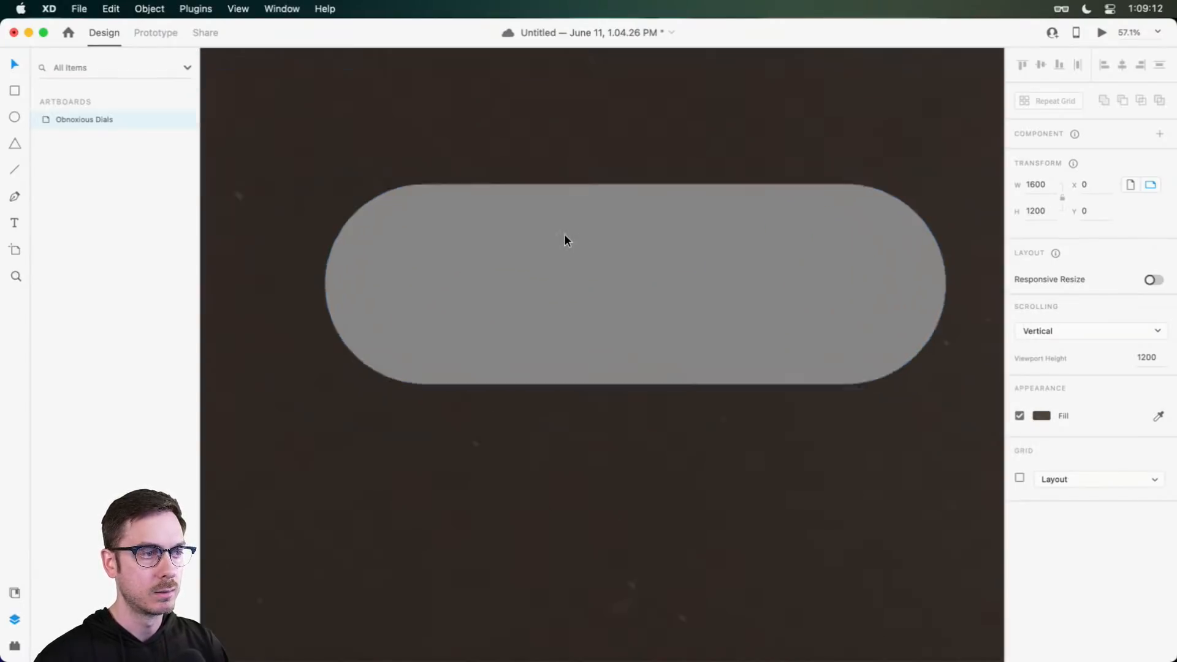
scroll(564, 236, "down", 1)
key("super+z")
key("super+z")
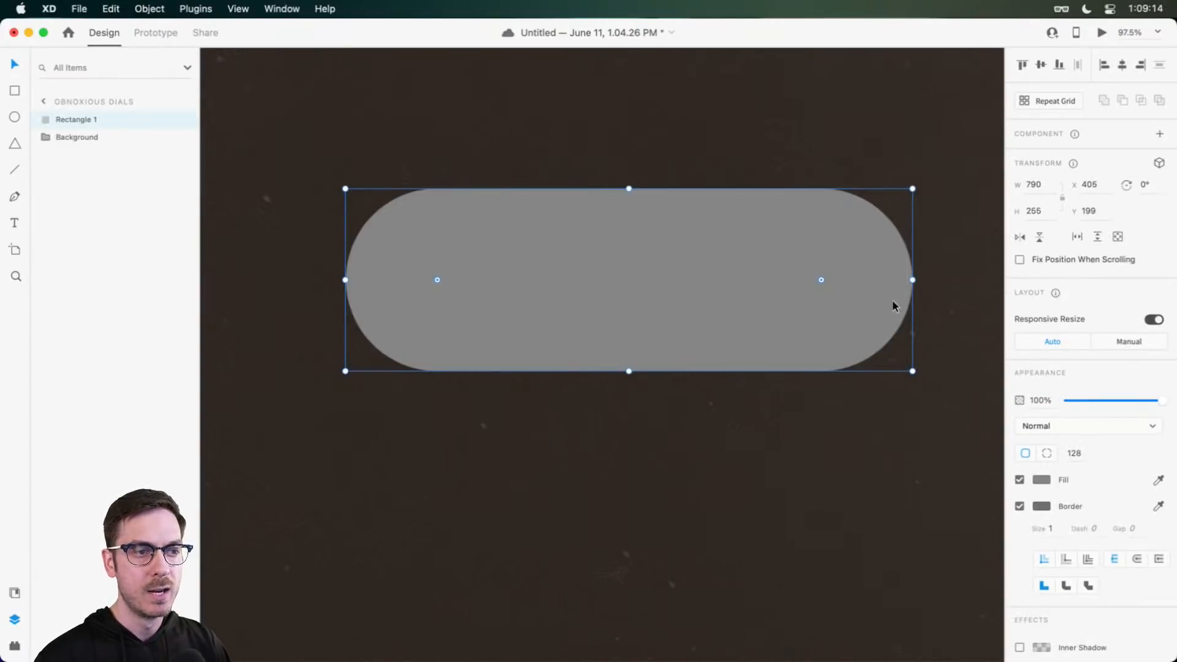
Step: Set the pill shape's blend mode to Hard Light
left_click_drag(692, 292, 677, 282)
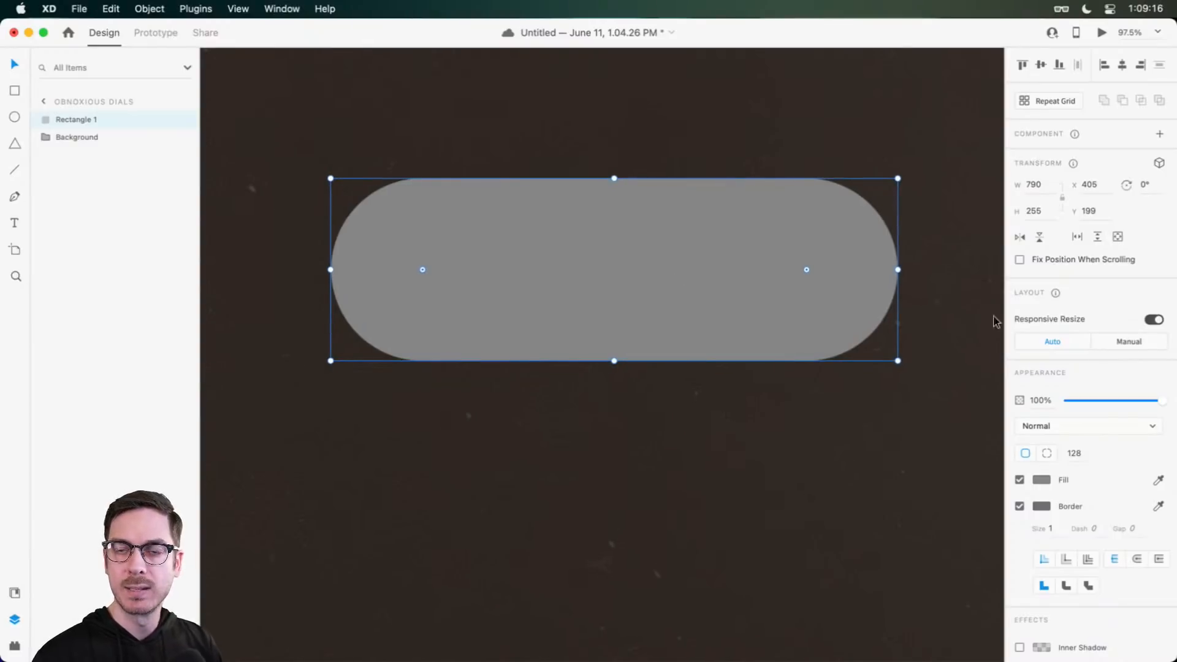
left_click(1104, 427)
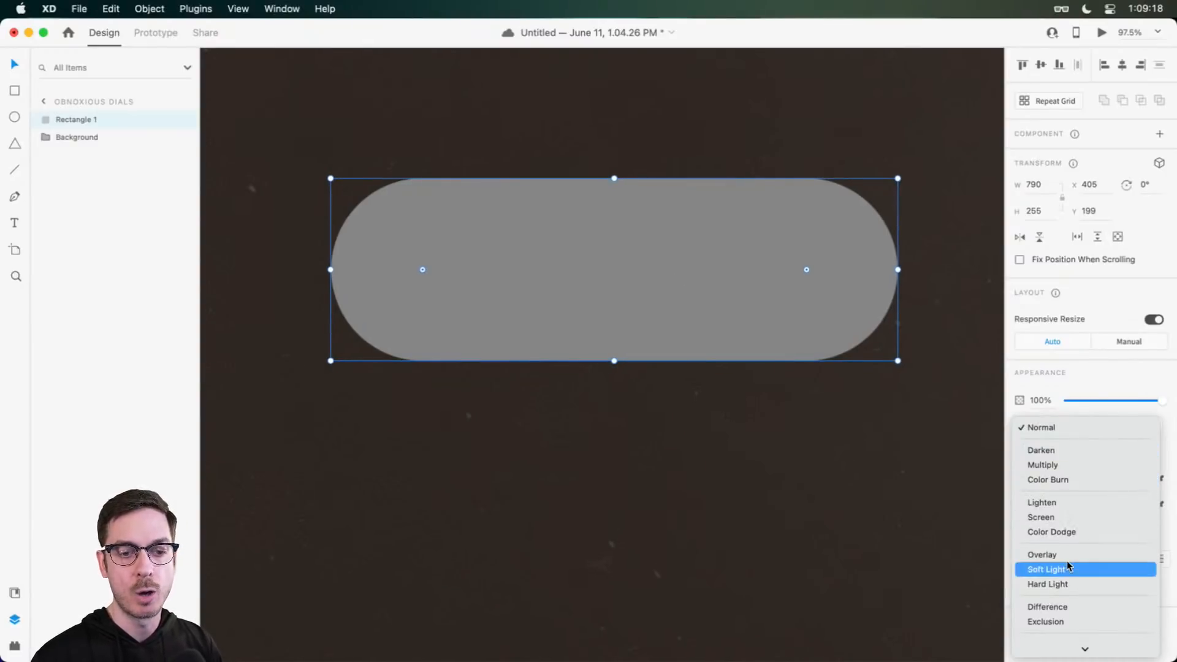
left_click(1067, 583)
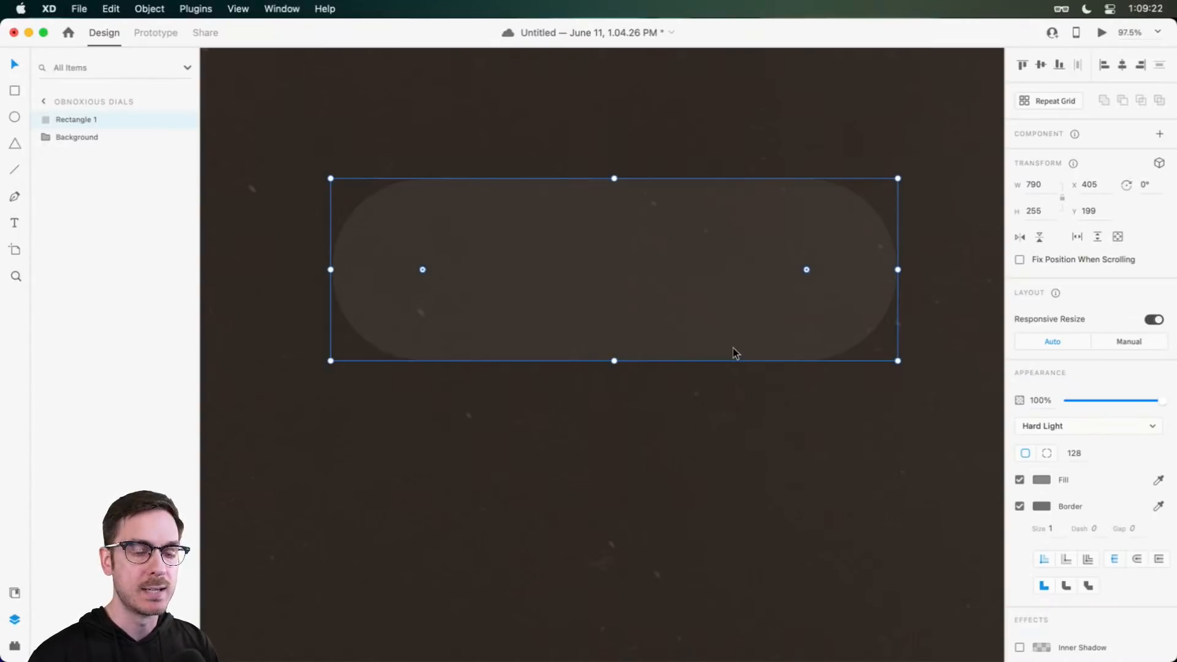
Step: Darken the pill shape's border colour to #363636 and set the border size to 2
left_click(1048, 507)
left_click_drag(882, 507, 860, 512)
left_click(1105, 375)
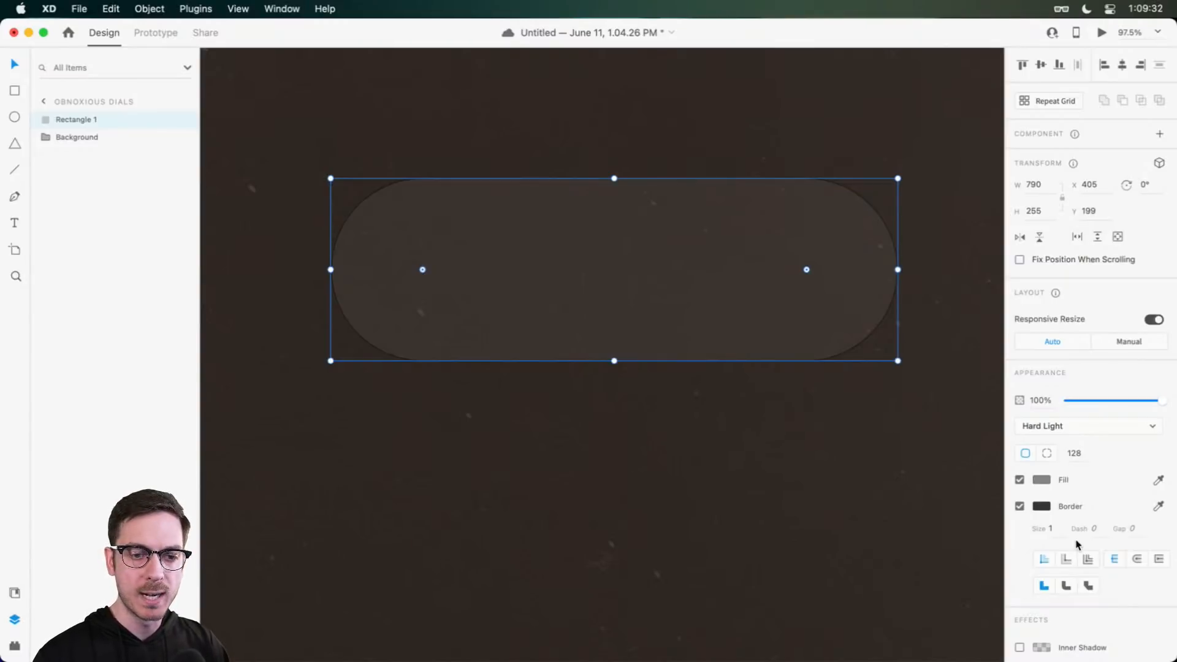
left_click(1032, 527)
type("2")
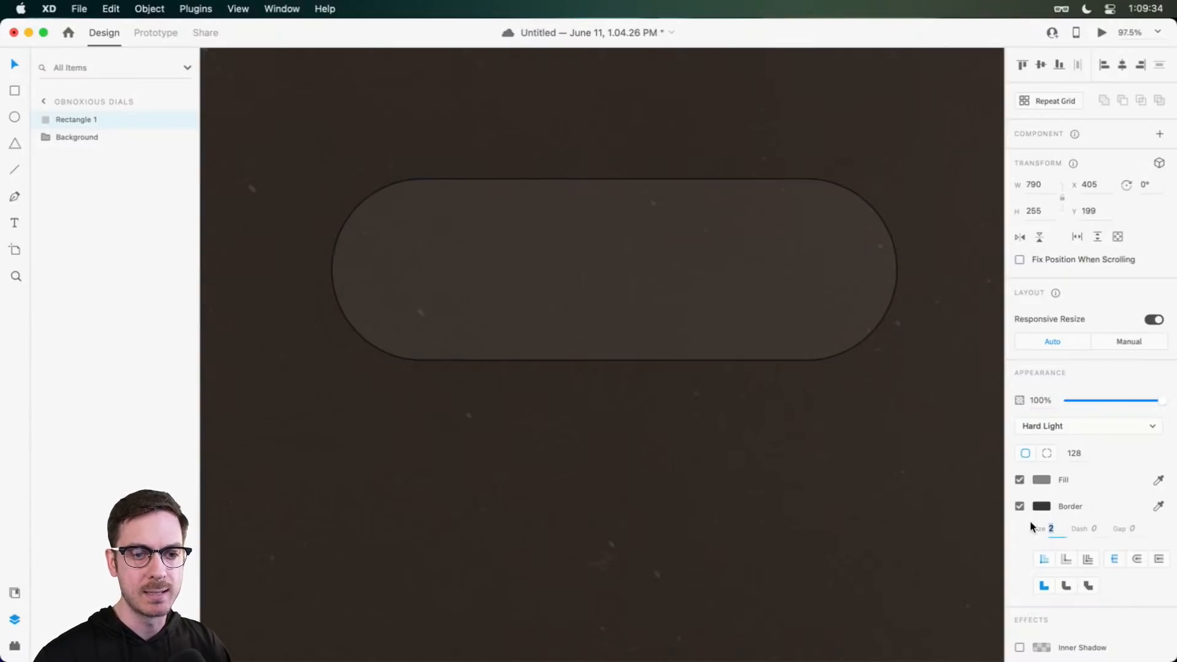
key("Return")
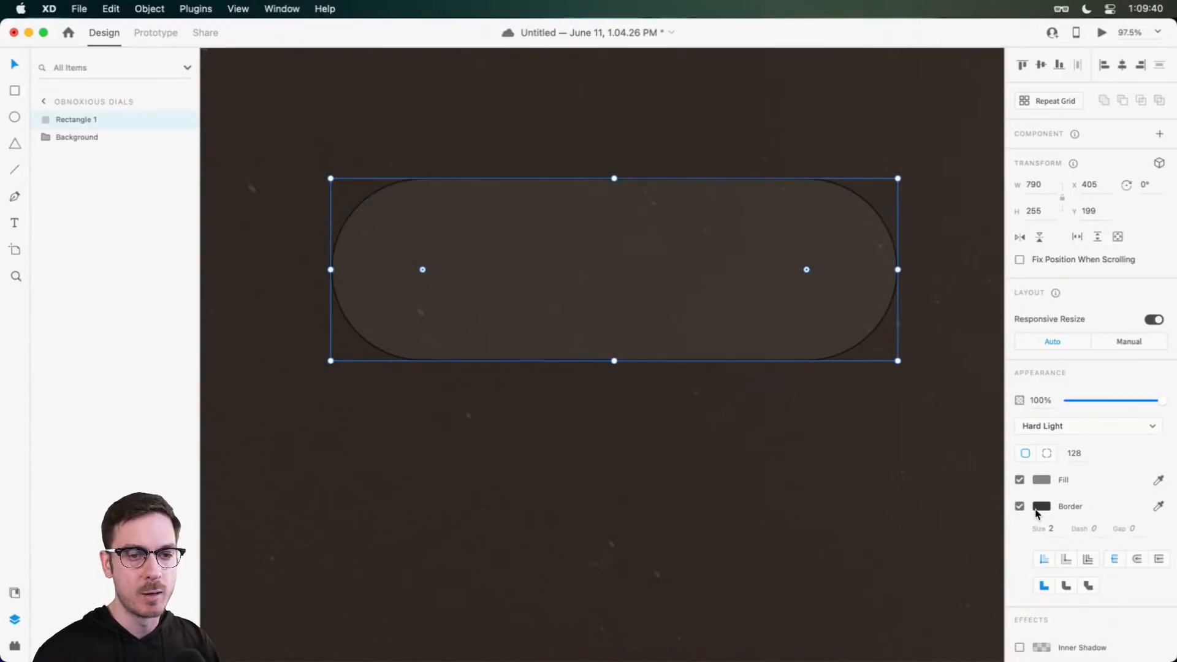
Step: Switch to Safari to examine the inset pill panel in the Skeuomorphism Explorations reference, and return to Adobe XD
key("super+Tab")
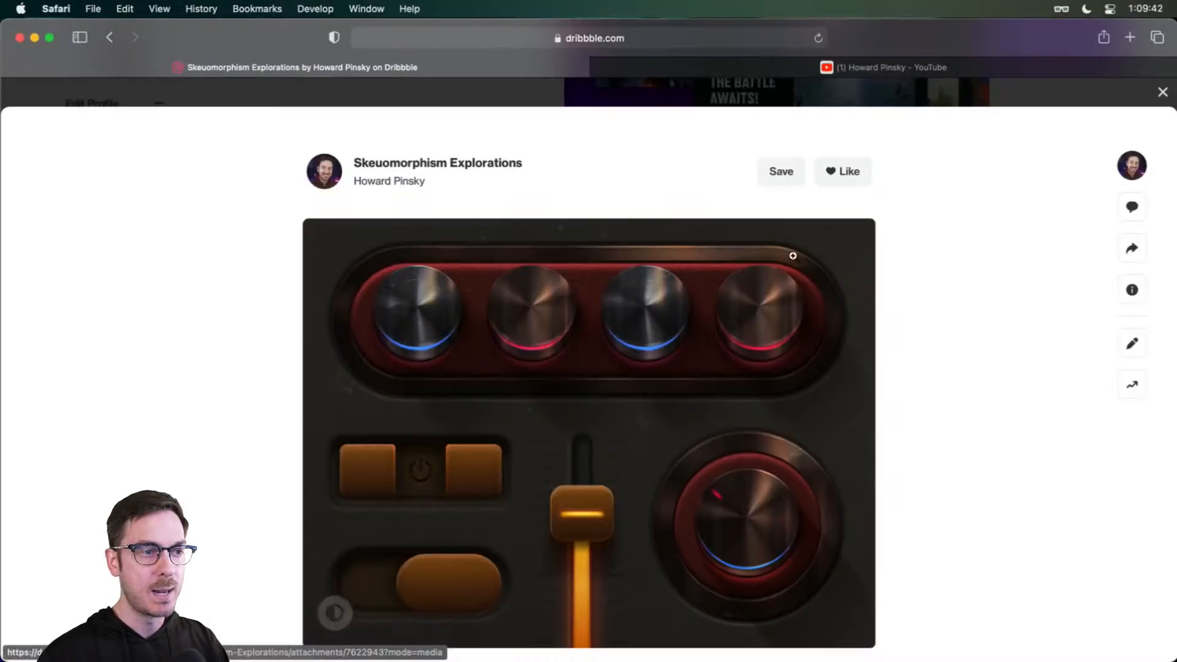
scroll(652, 329, "down", 2)
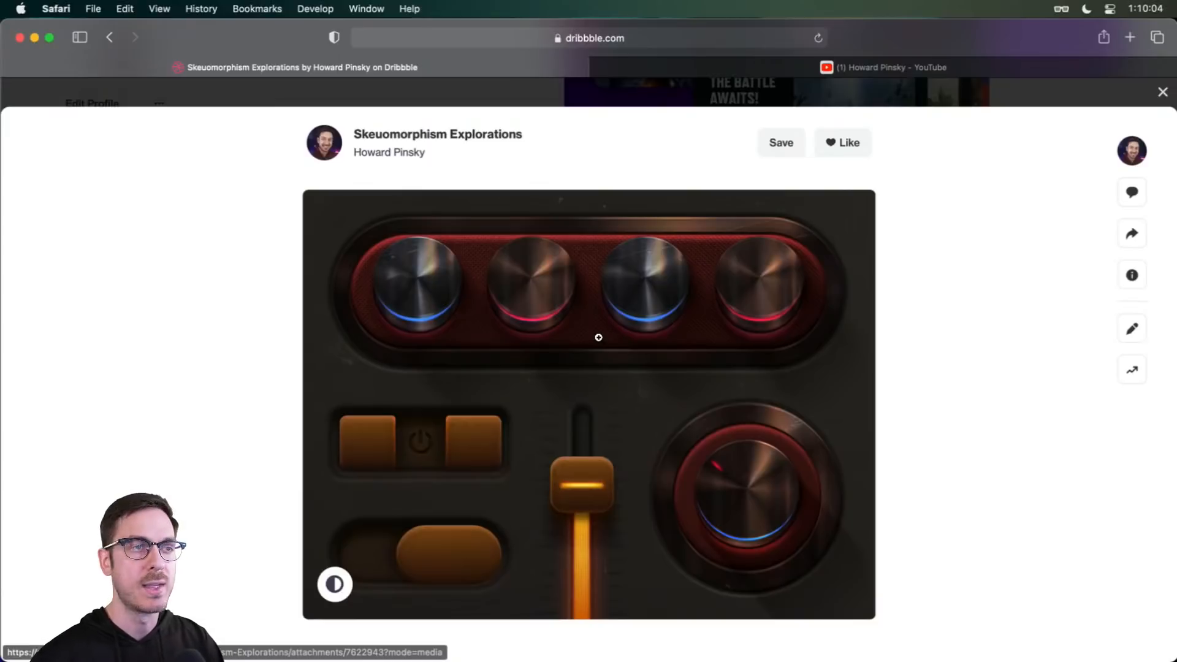
key("super+Tab")
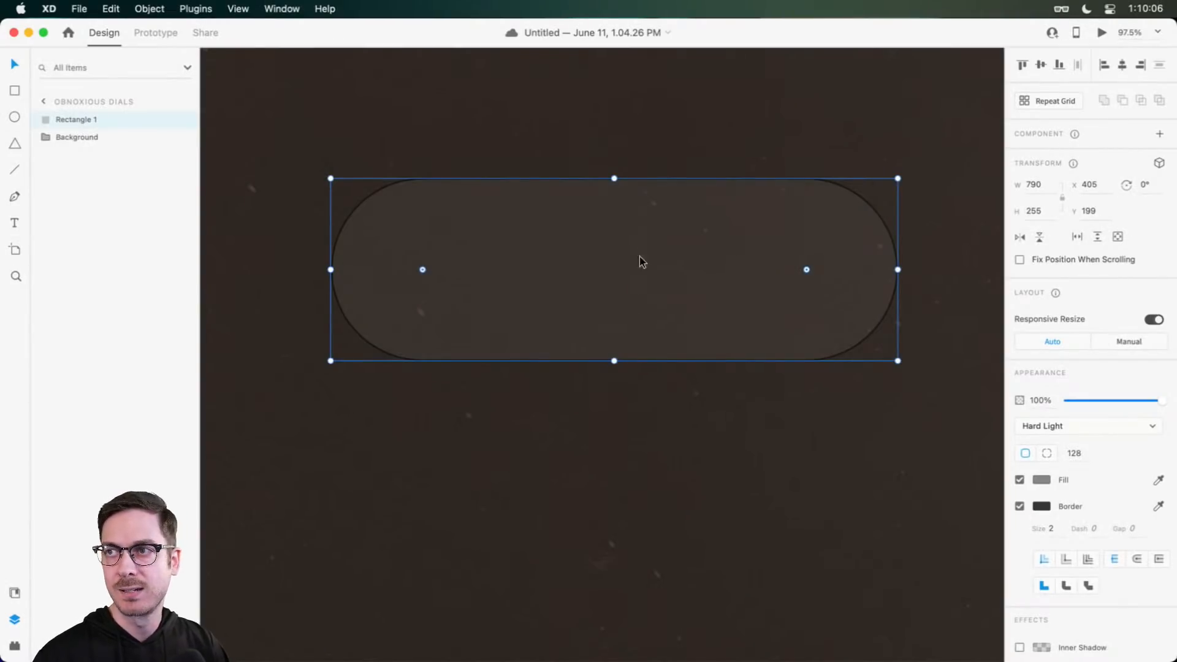
Step: Lower the opacity of the pill shape's border colour to 50%
left_click(1040, 504)
left_click_drag(1011, 429, 1014, 480)
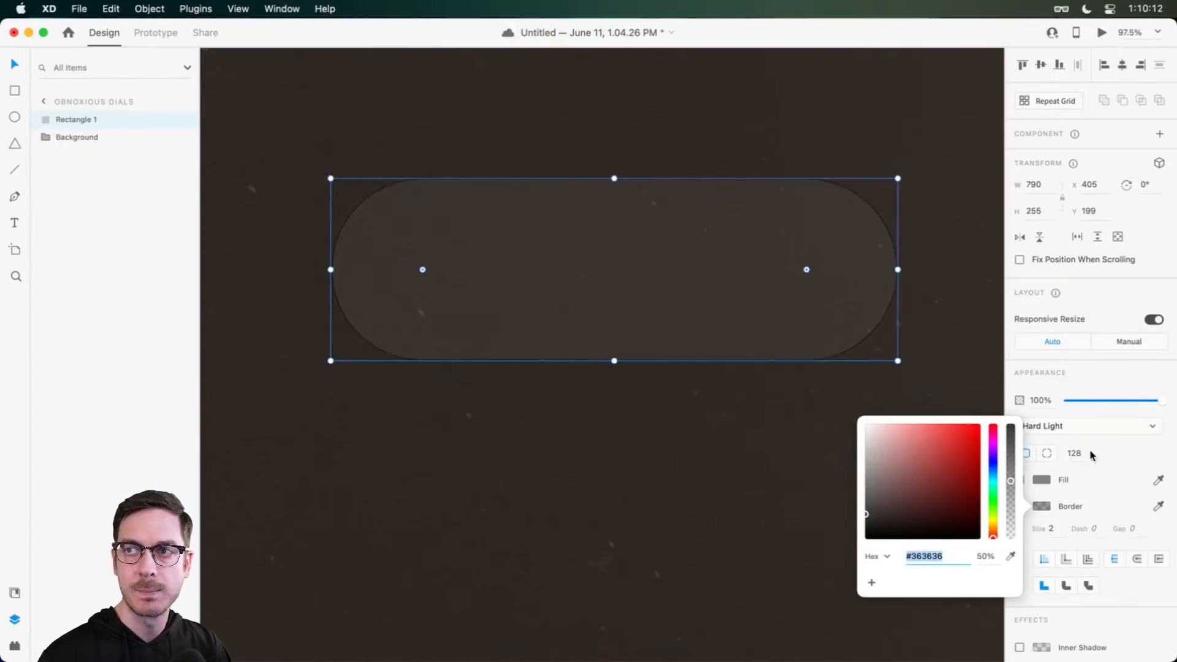
left_click(1122, 381)
Step: Enable an inner shadow on the pill shape and try Y offsets of 13, 23 and 33
scroll(1056, 503, "down", 3)
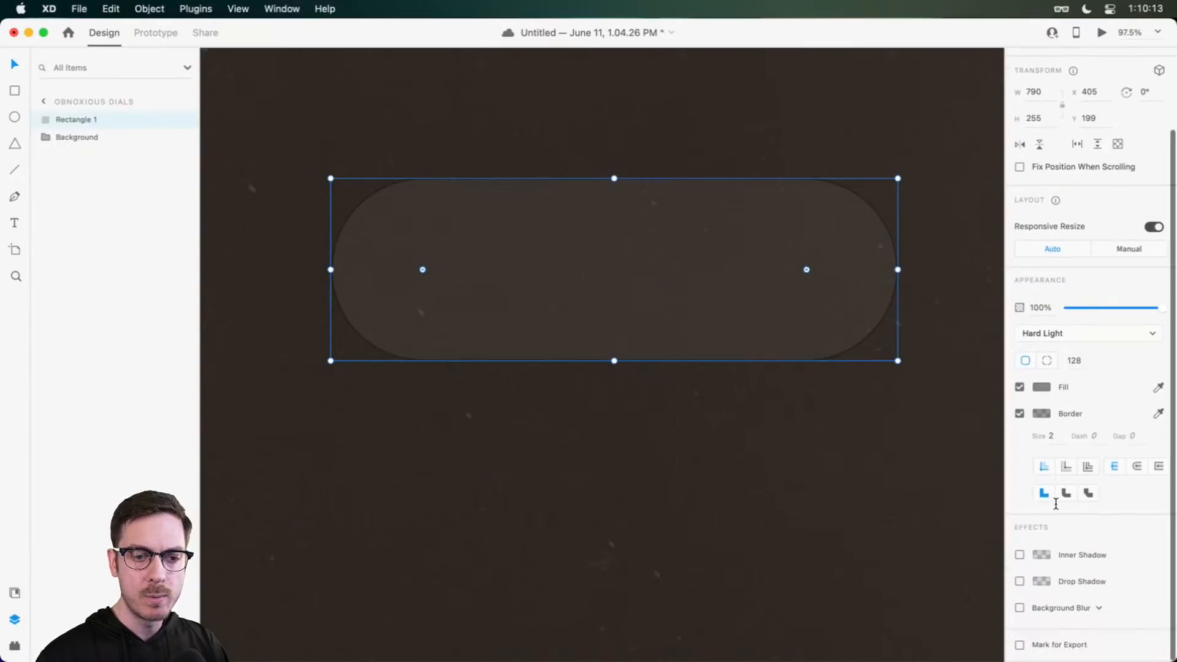
left_click(1019, 555)
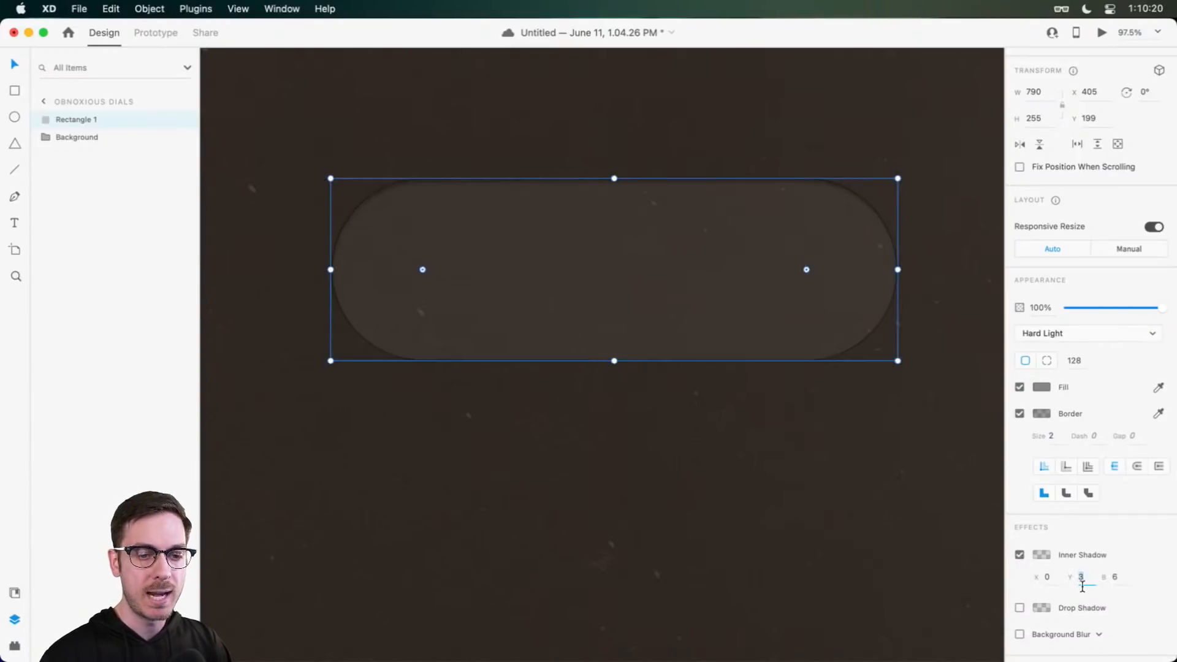
left_click(1081, 579)
key("shift+Up")
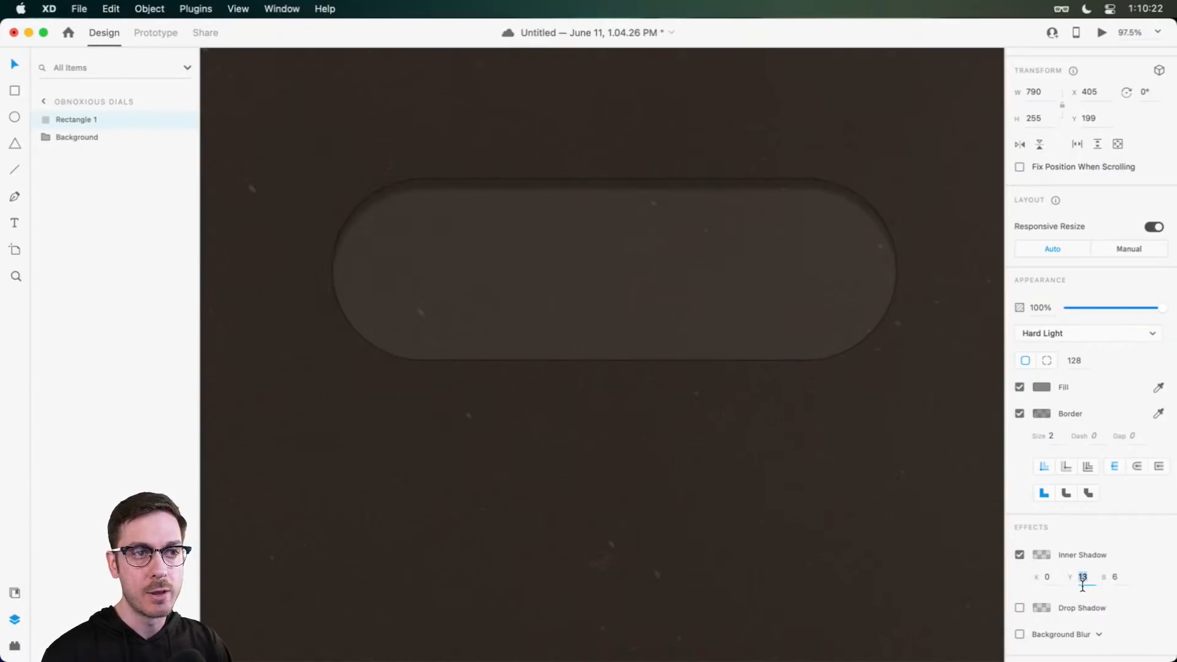
key("shift+Up")
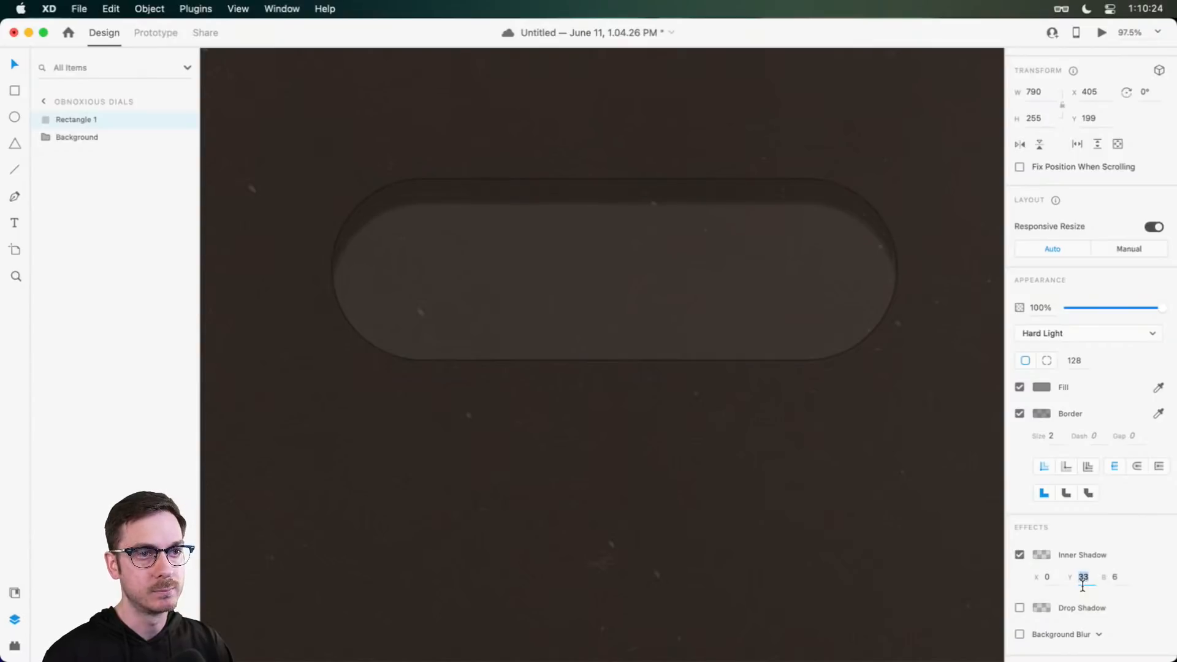
key("shift+Down")
key("shift+Down")
key("shift+Up")
key("shift+Up")
key("shift+Down")
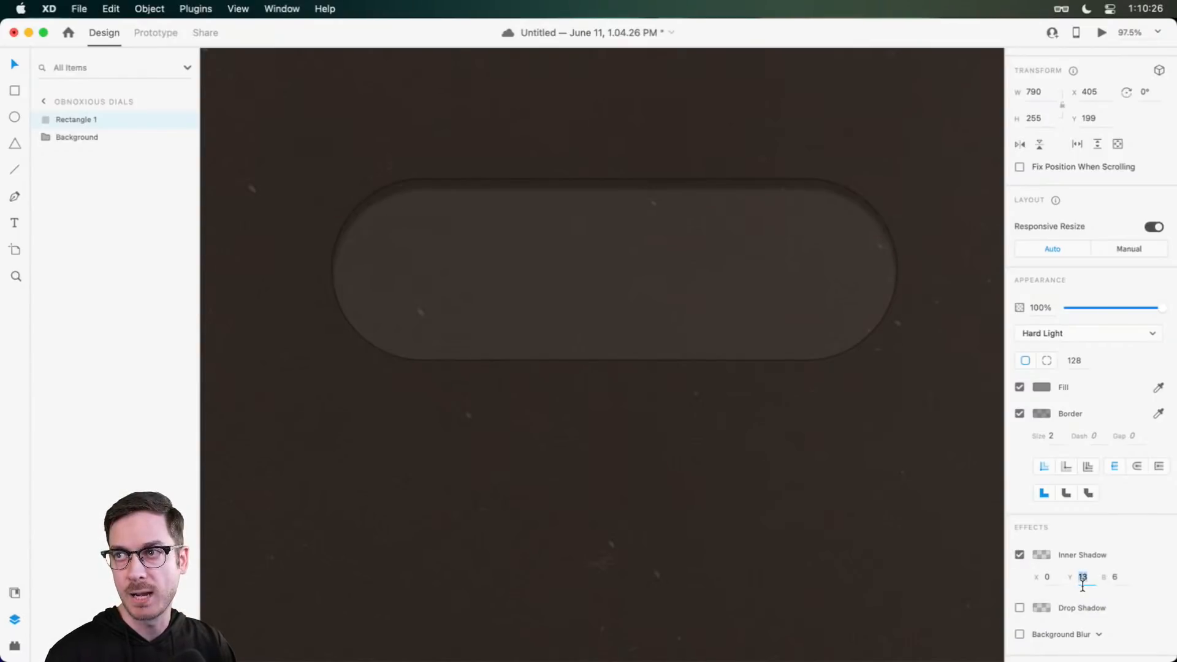
key("shift+Up")
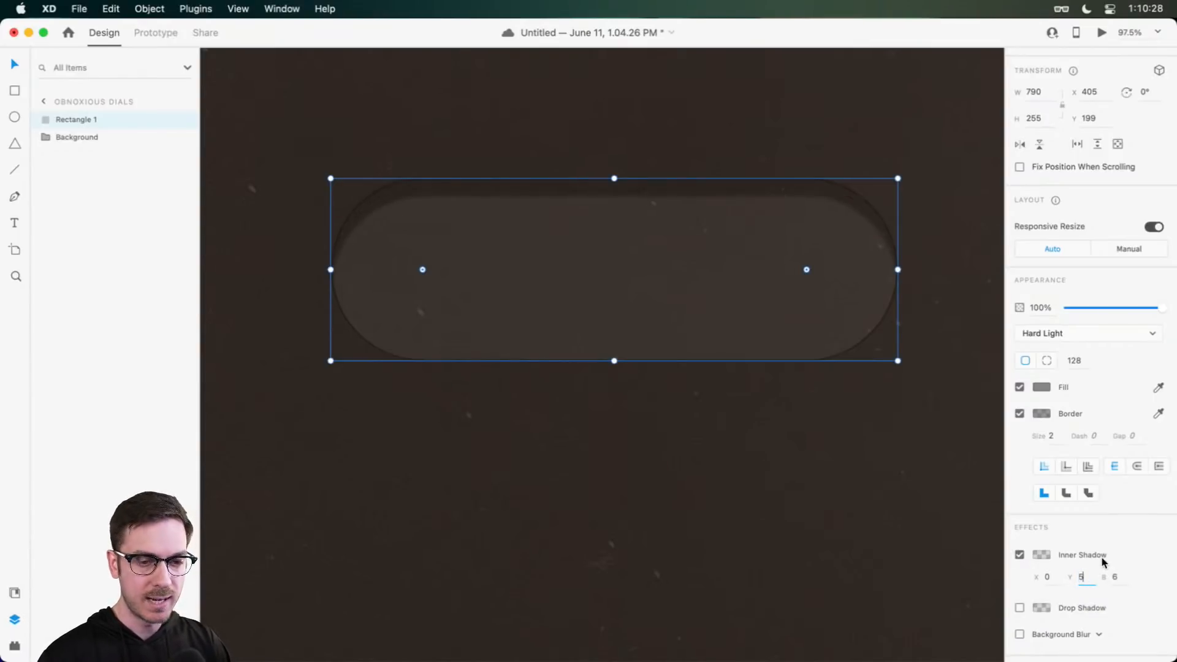
Step: Set the pill's inner shadow to a Y offset of 5 and a blur of 12
type("5")
key("Tab")
key("shift+Tab")
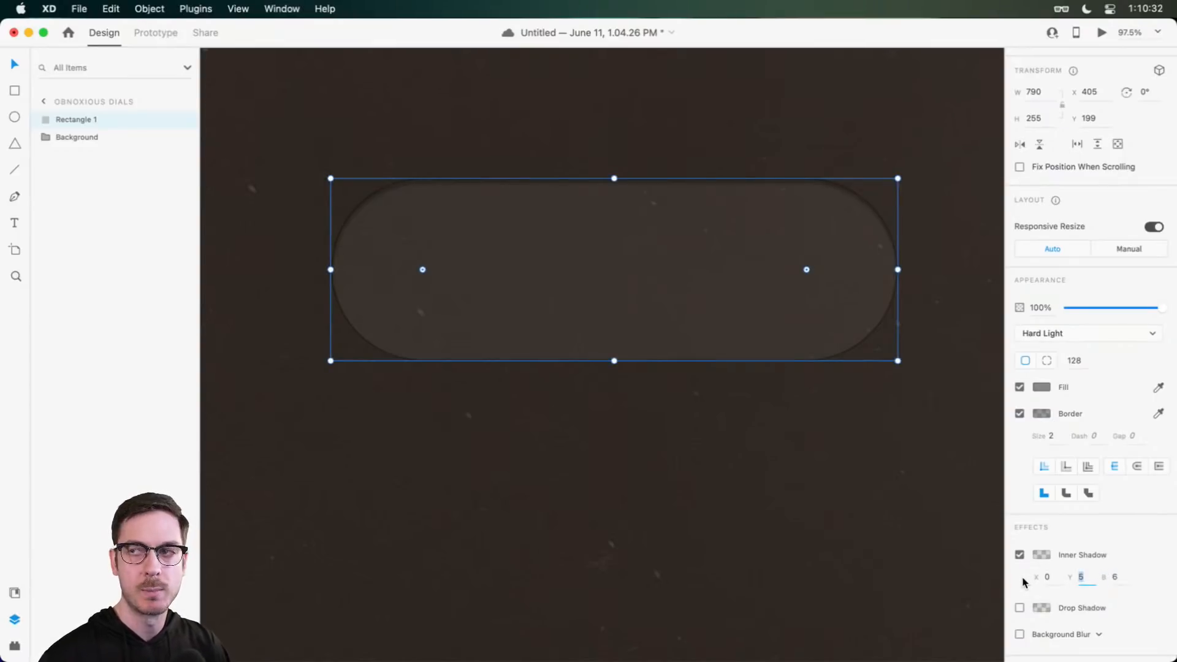
left_click(1114, 578)
type("12")
key("Tab")
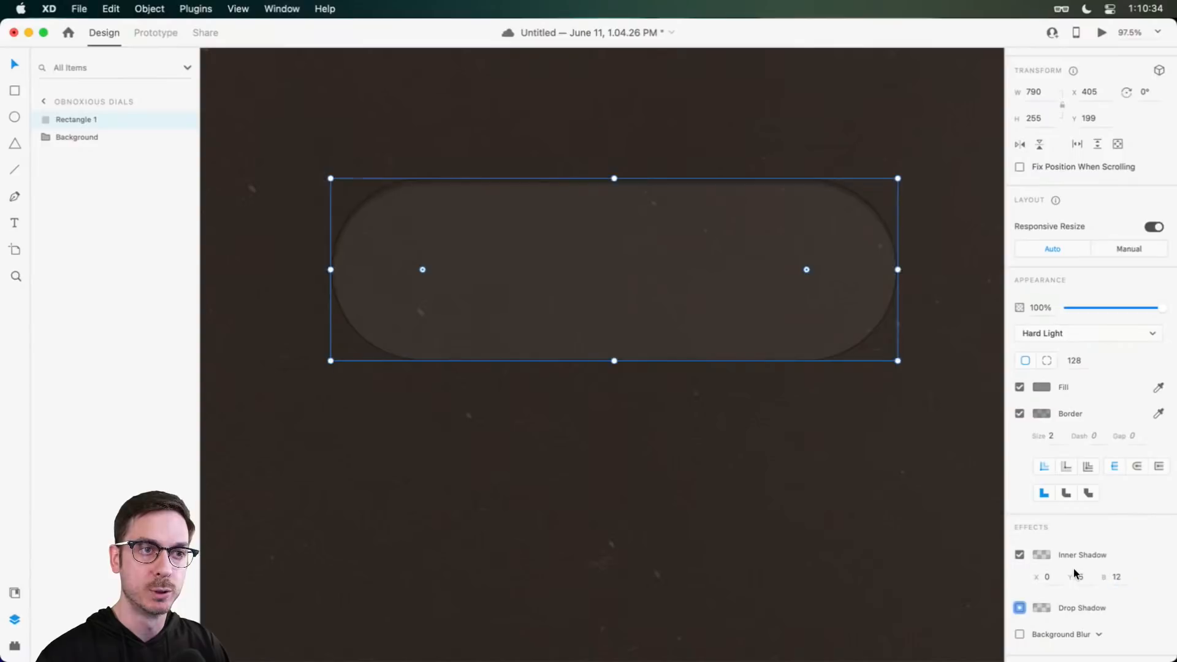
Step: Enable a drop shadow on the pill shape and set its colour opacity to 20%
scroll(1098, 542, "down", 1)
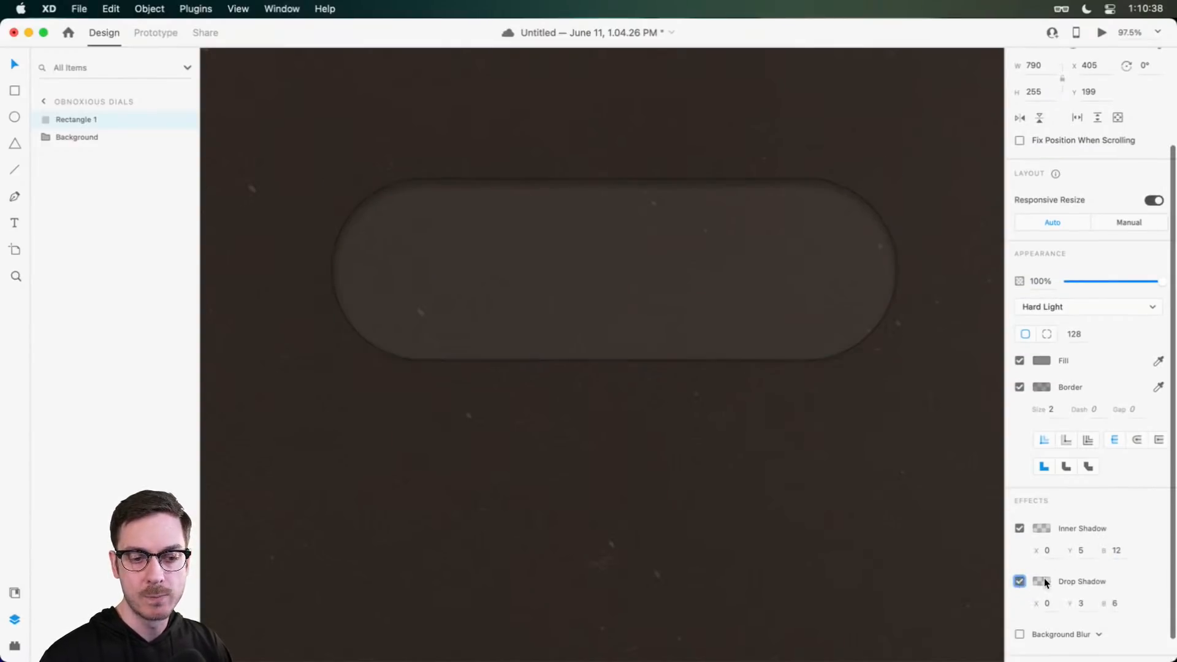
left_click(1021, 581)
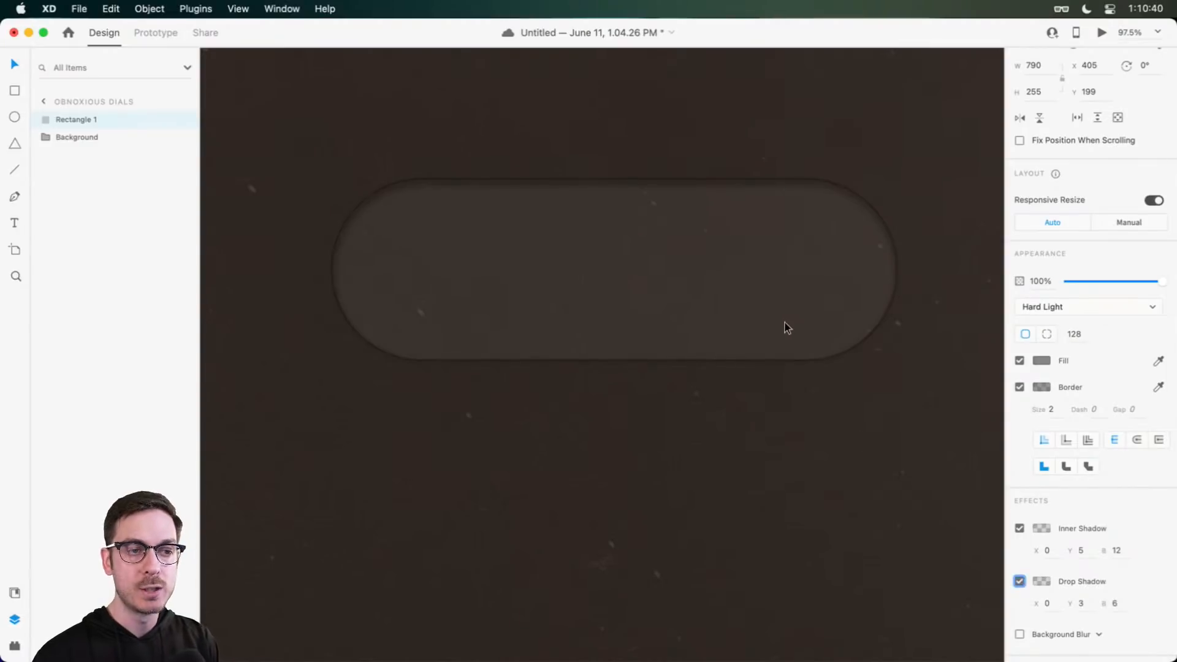
left_click(1042, 581)
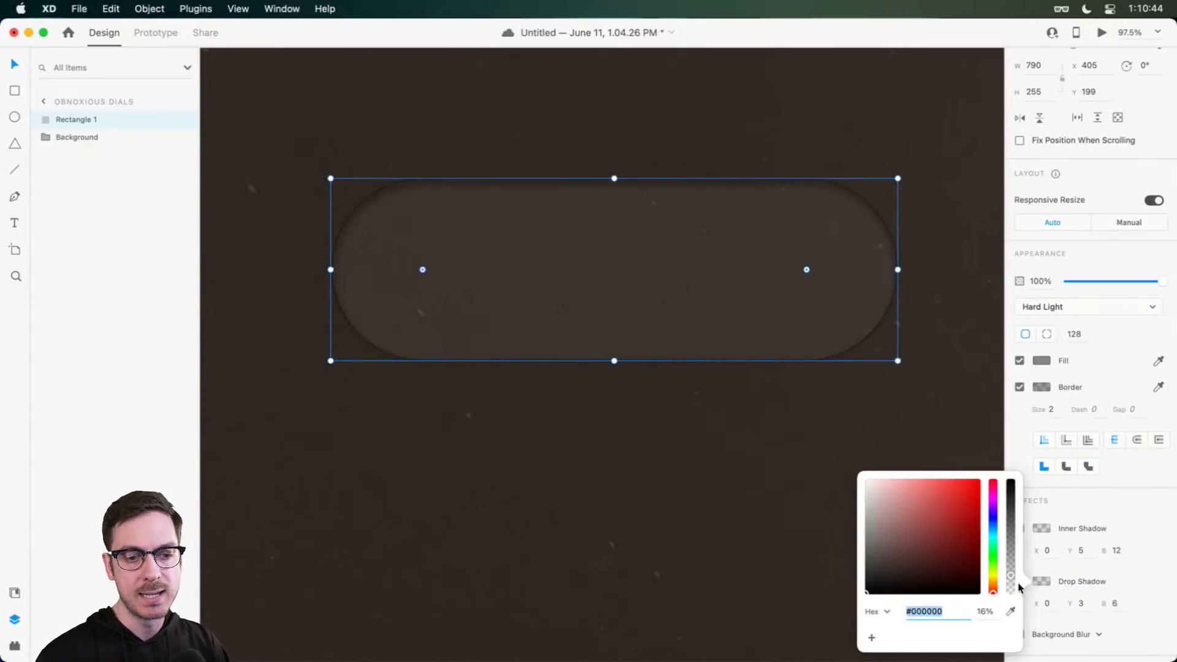
left_click_drag(1011, 576, 1013, 569)
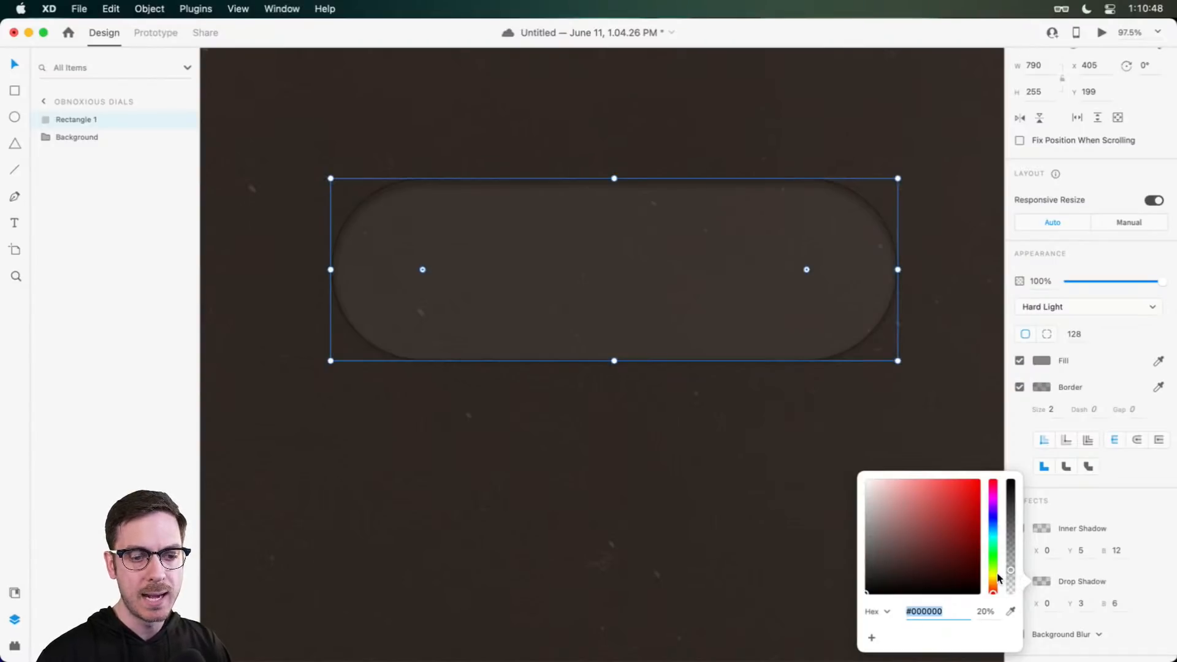
Step: Change the pill's drop shadow colour to a pale warm yellow, #FFFCDD
left_click(996, 575)
left_click_drag(909, 516, 804, 387)
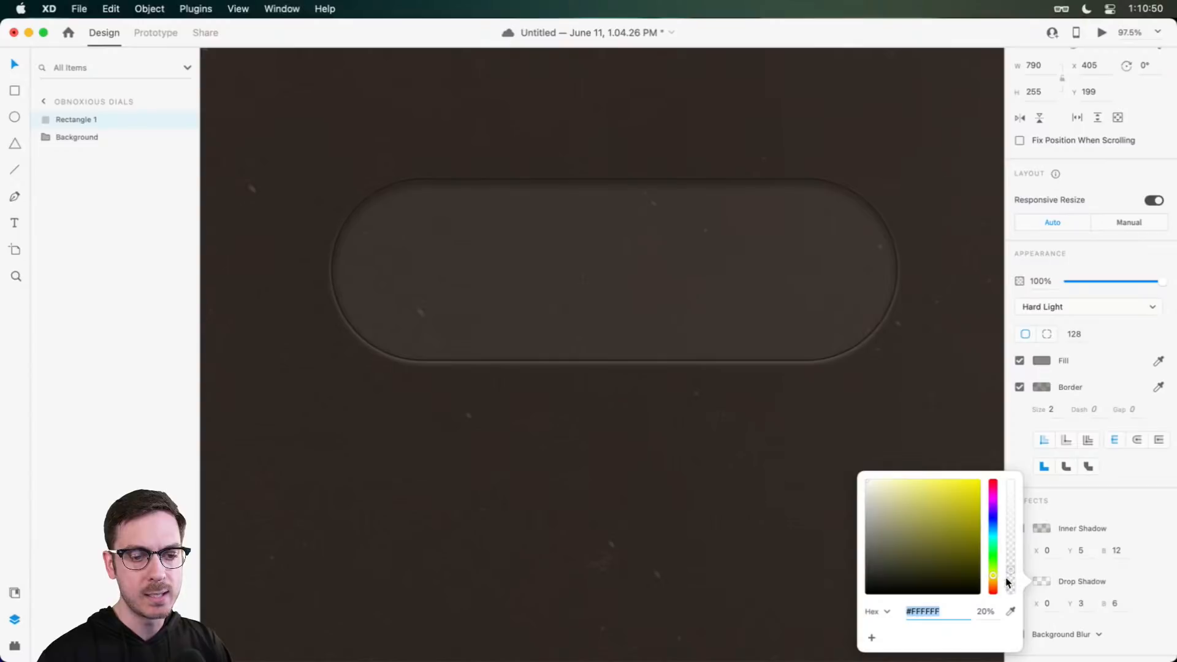
left_click_drag(994, 575, 993, 578)
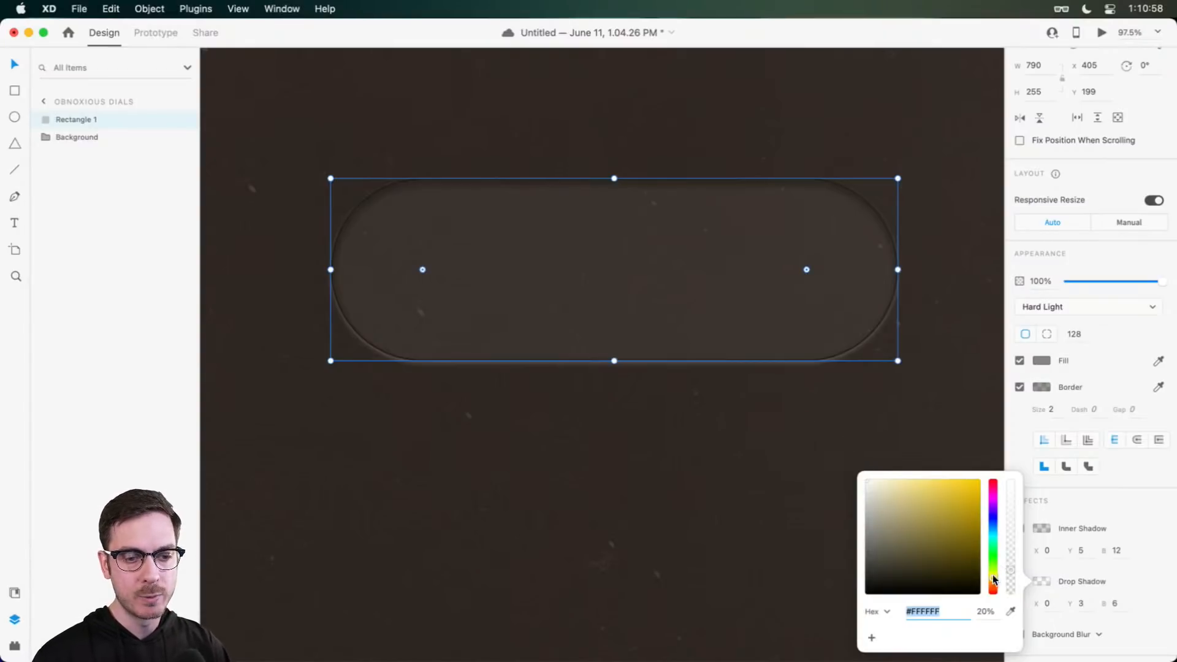
left_click_drag(994, 581, 993, 576)
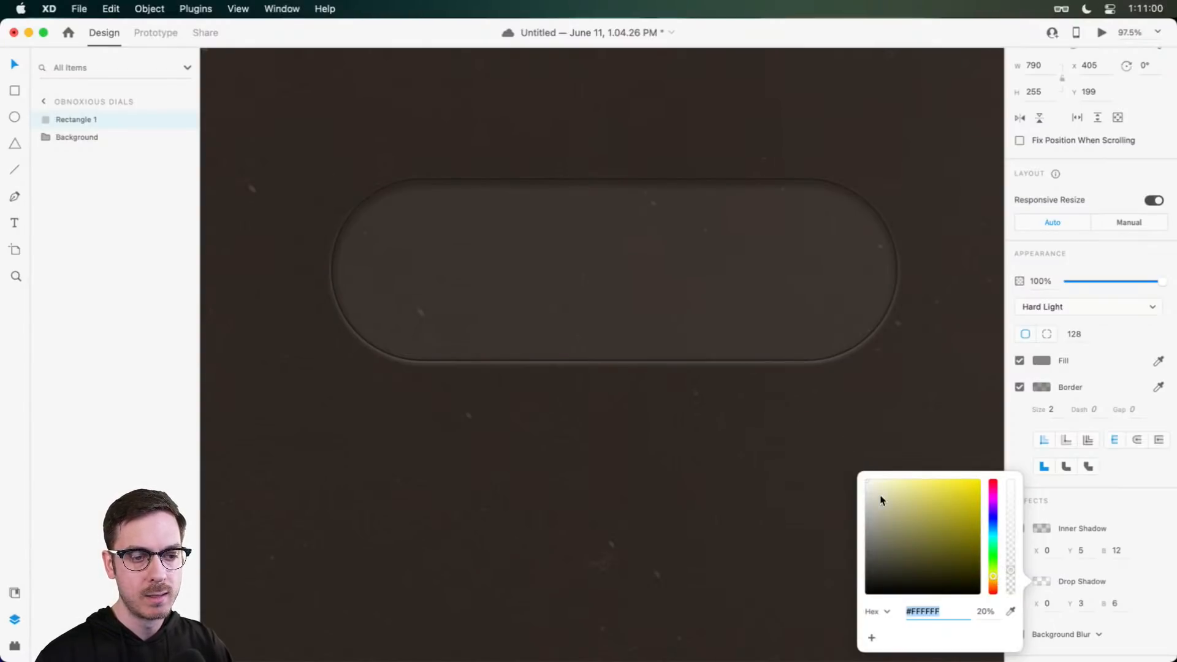
left_click_drag(873, 484, 882, 475)
scroll(879, 481, "up", 4)
scroll(879, 481, "down", 5)
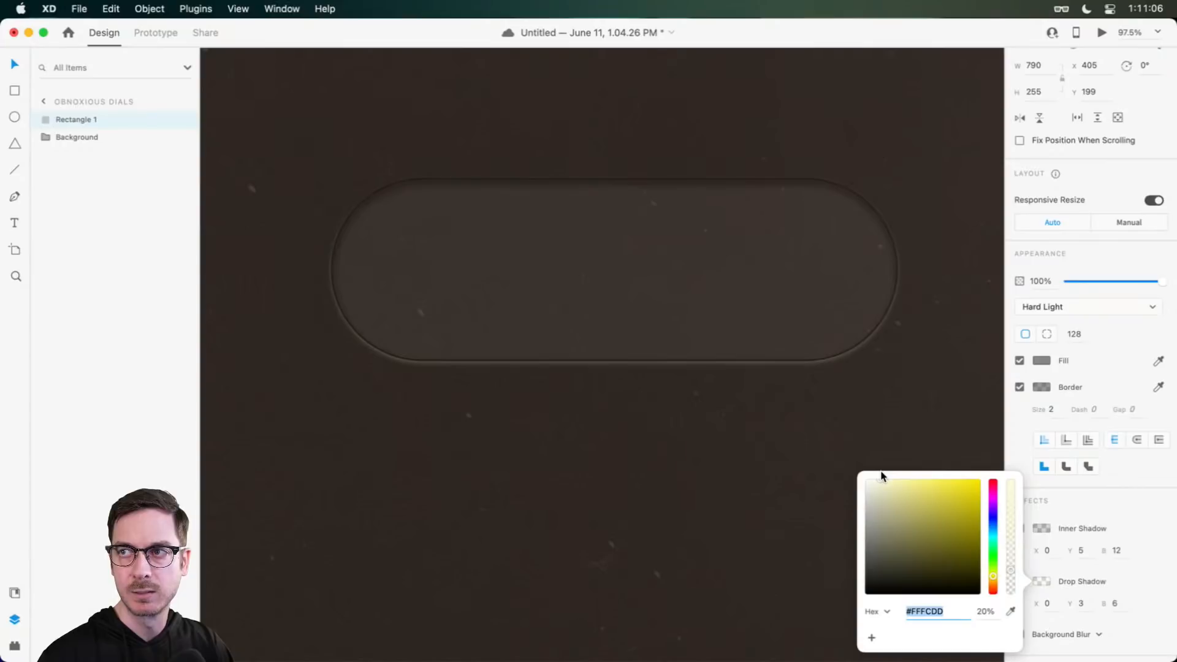
left_click(1063, 595)
Step: Set the pill's drop shadow blur to 0 for a crisp lower edge highlight
scroll(1091, 605, "up", 4)
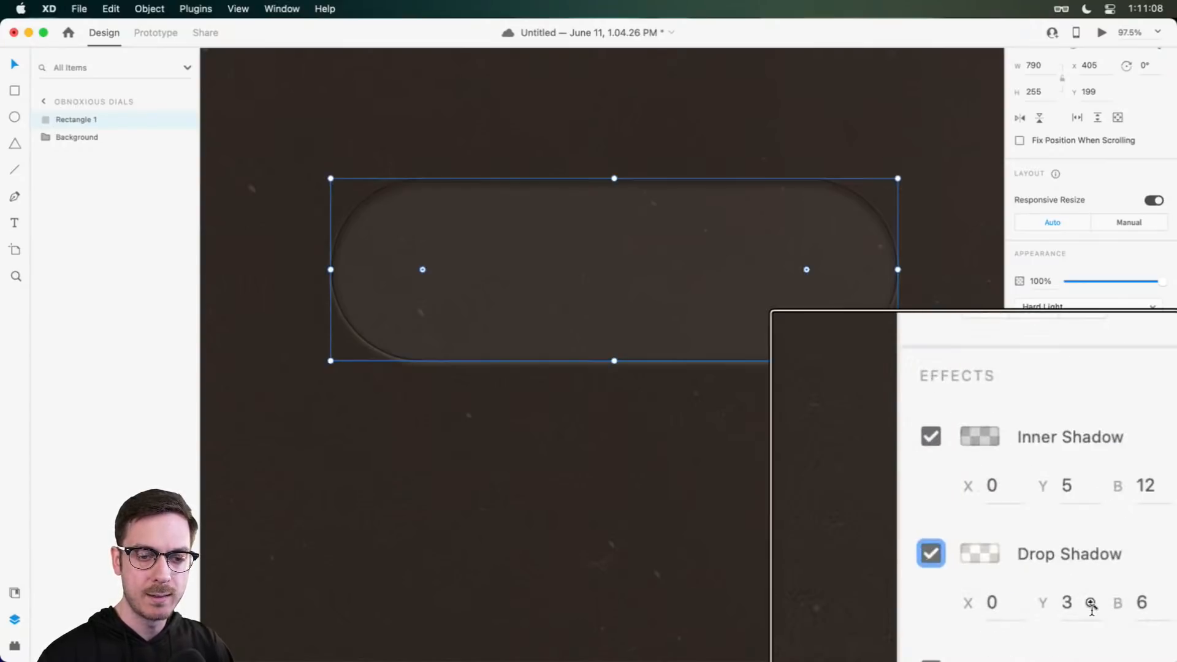
scroll(1091, 605, "down", 4)
left_click(1080, 603)
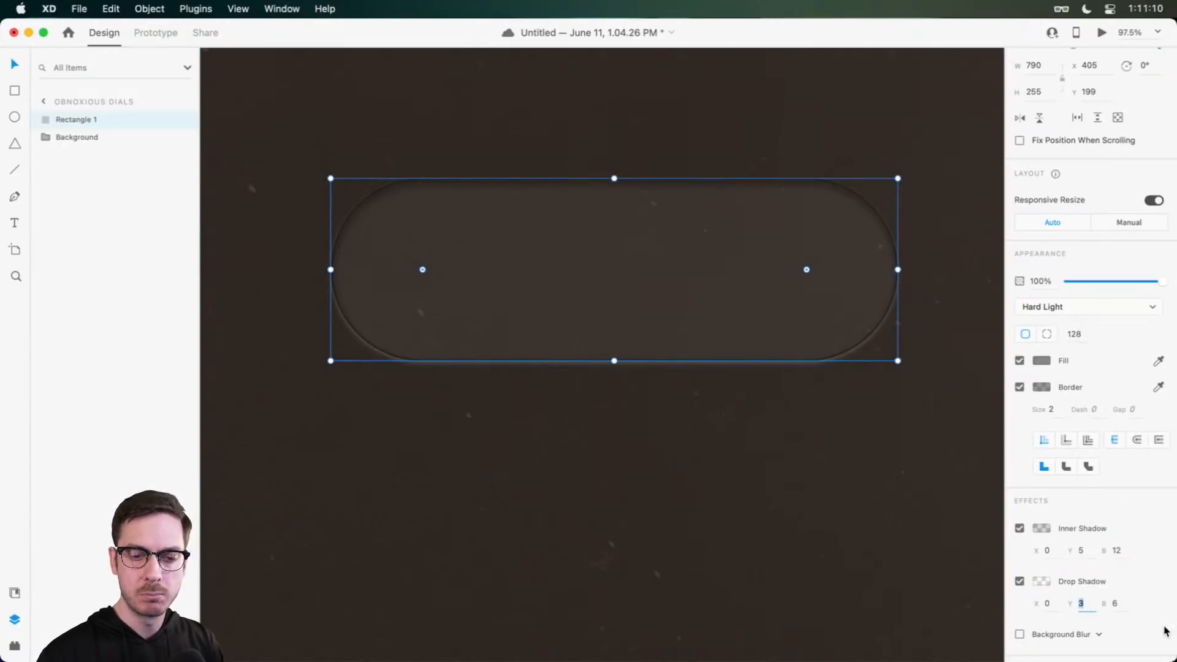
left_click(1115, 603)
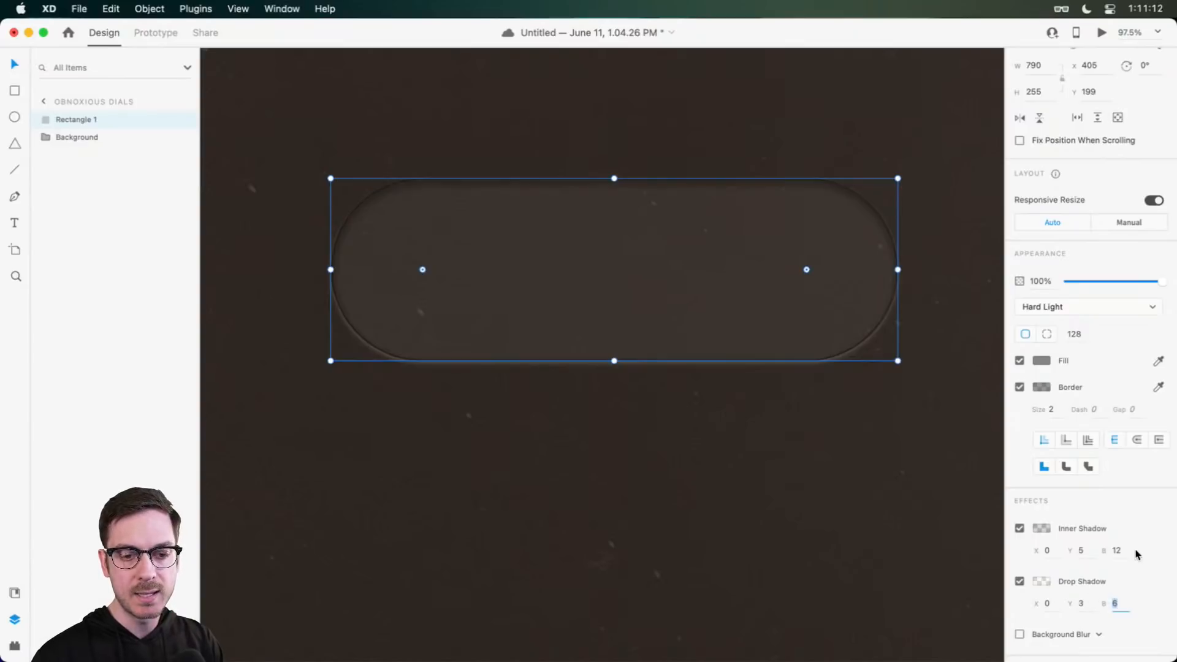
type("0")
key("Escape")
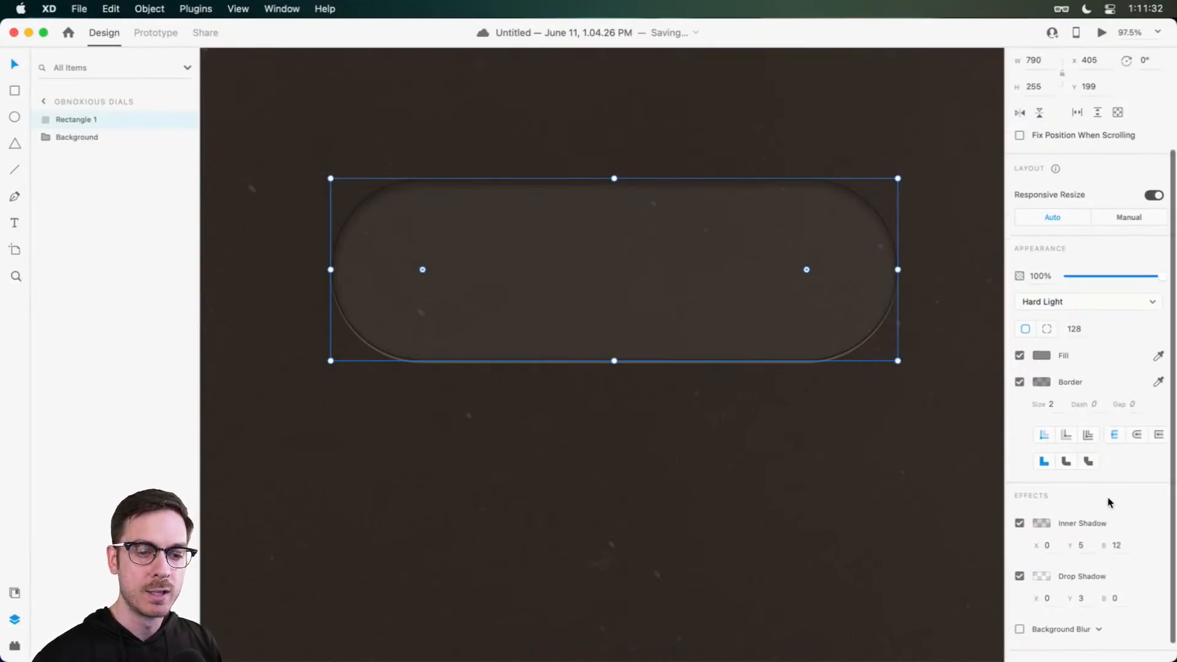
Step: Switch the pill's blur type to Object Blur, enable it and set its amount to 1
scroll(1110, 539, "down", 1)
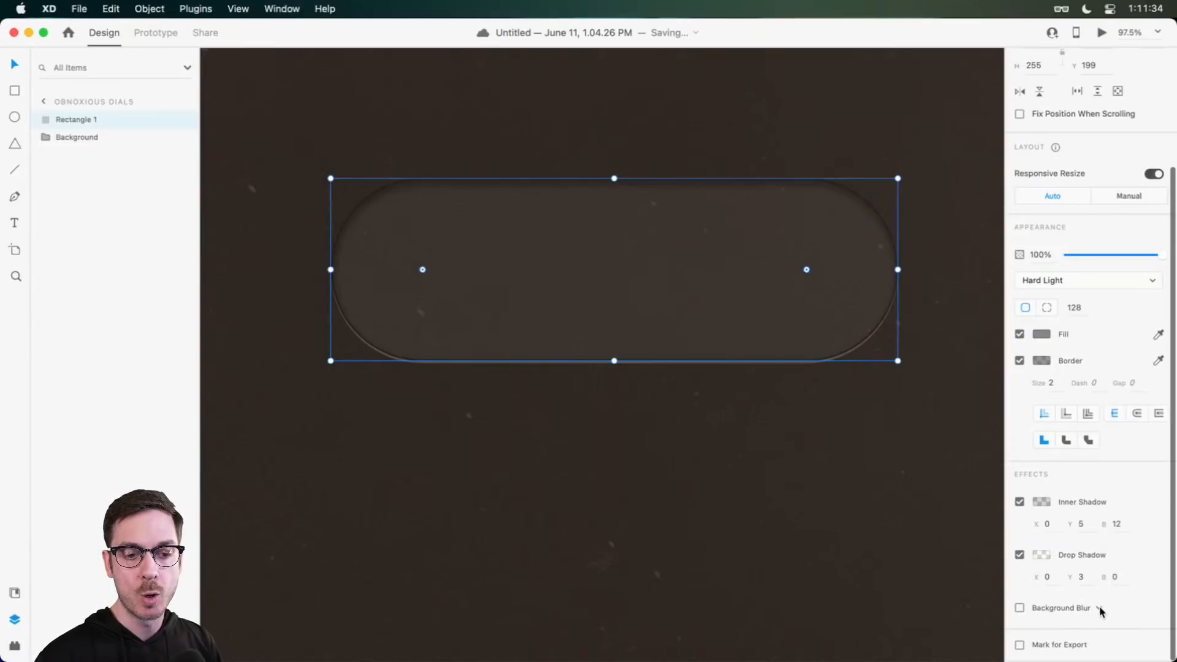
left_click(1099, 609)
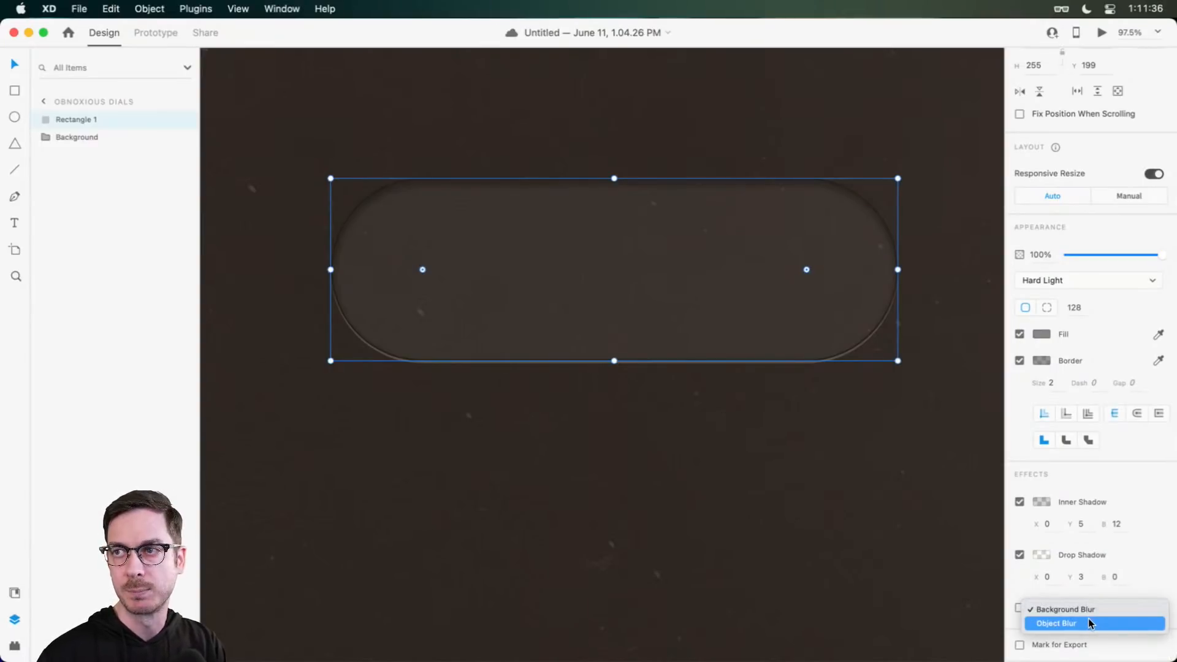
left_click(1089, 621)
left_click_drag(1068, 634, 1006, 617)
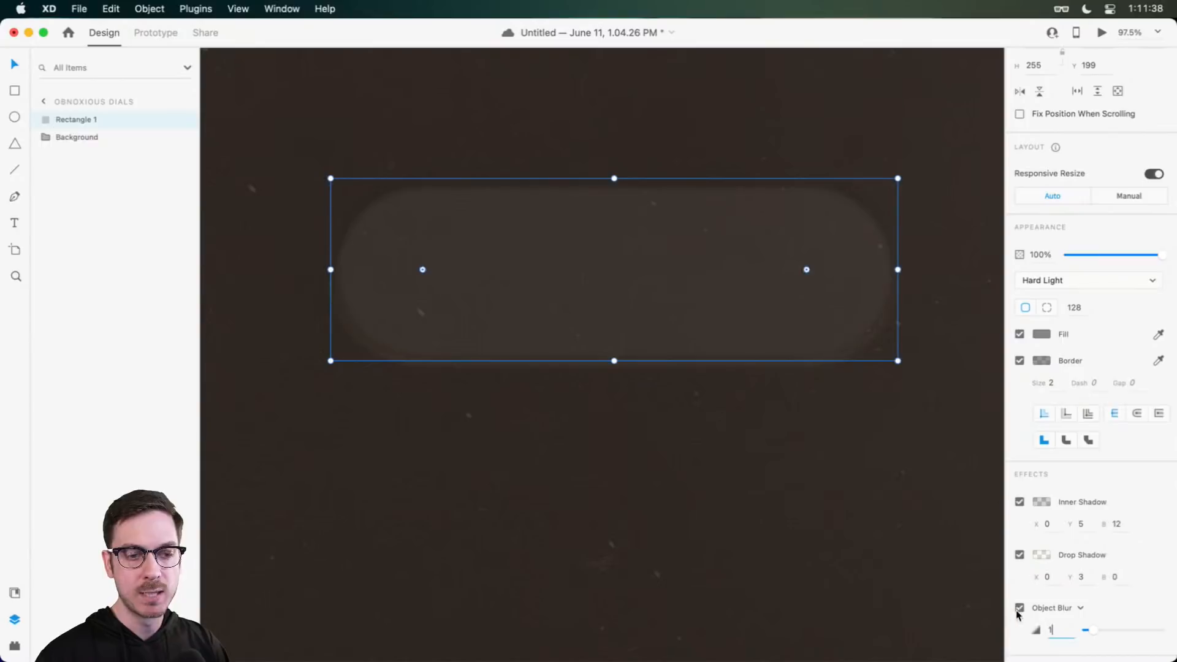
type("1")
key("Tab")
scroll(638, 373, "up", 3)
scroll(637, 373, "down", 3)
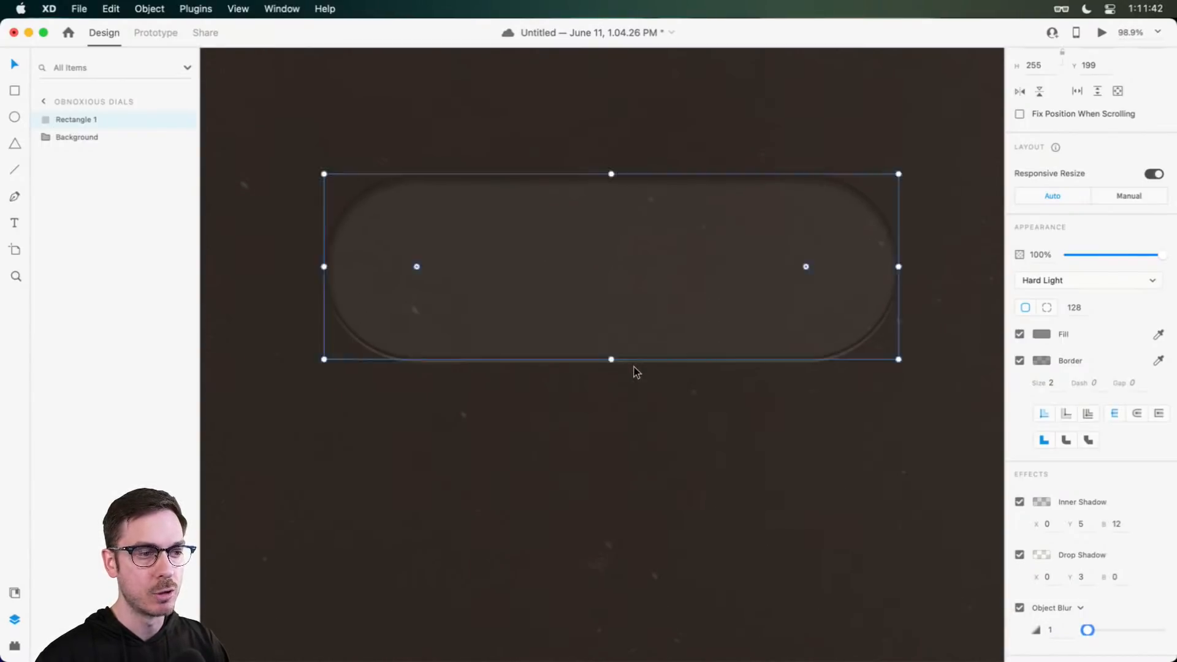
scroll(634, 366, "down", 2)
scroll(634, 366, "up", 3)
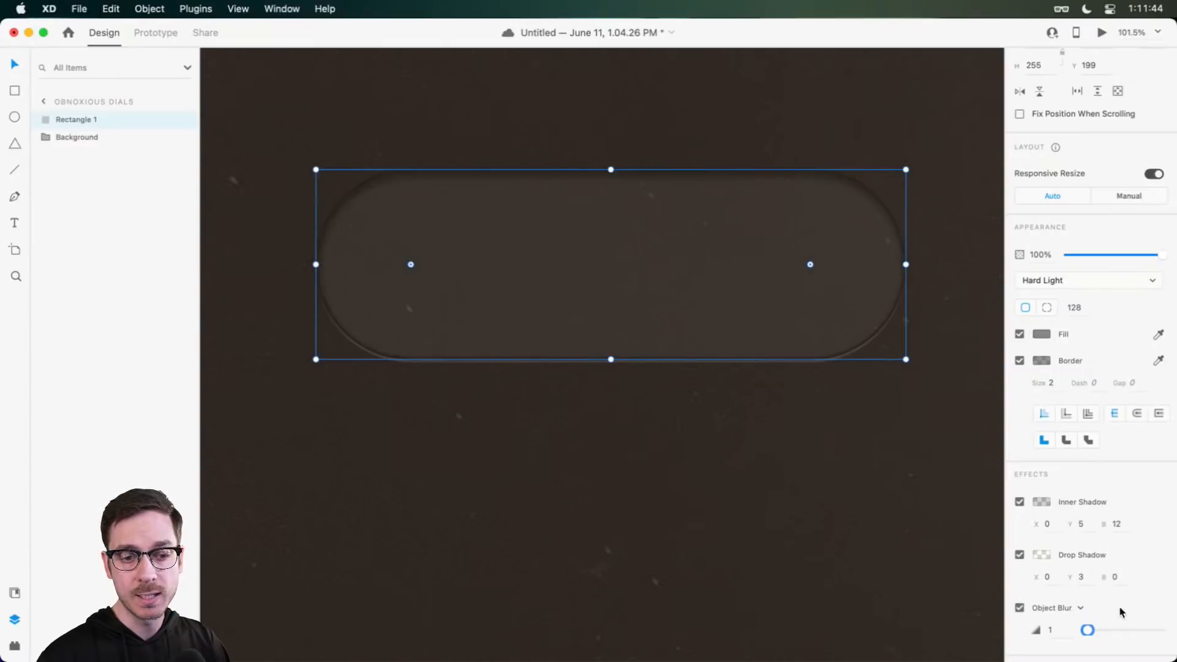
Step: Set the pill's Object Blur amount to 2 and deselect the pill to judge its softened edges
left_click(1050, 630)
type("2")
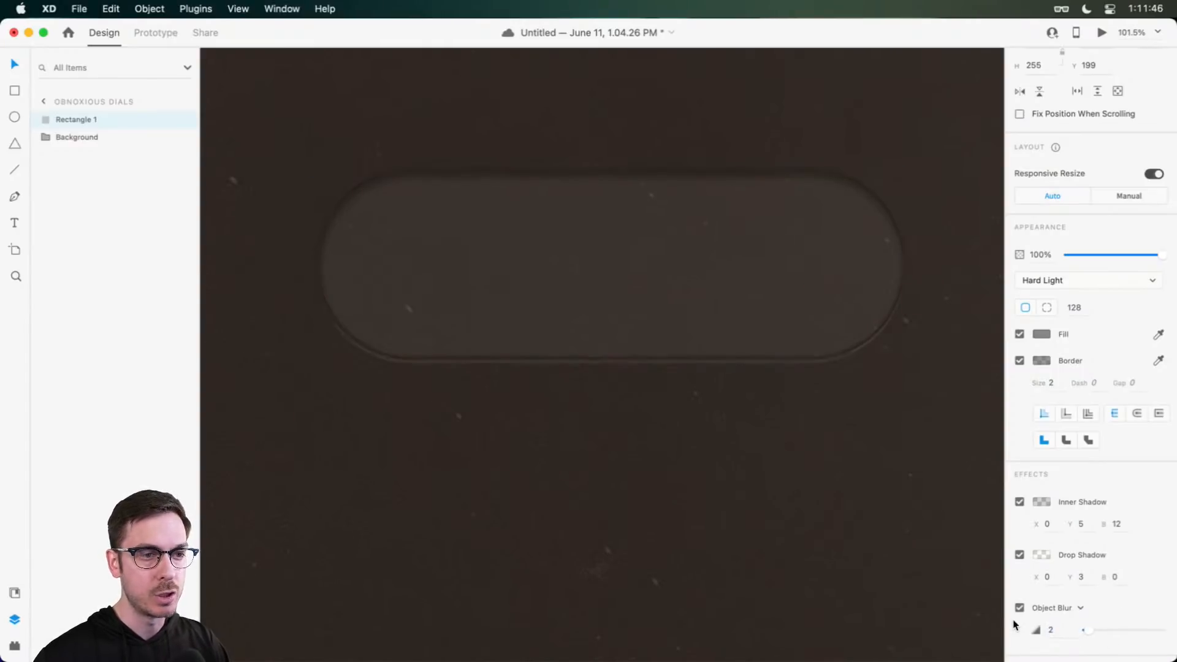
key("Return")
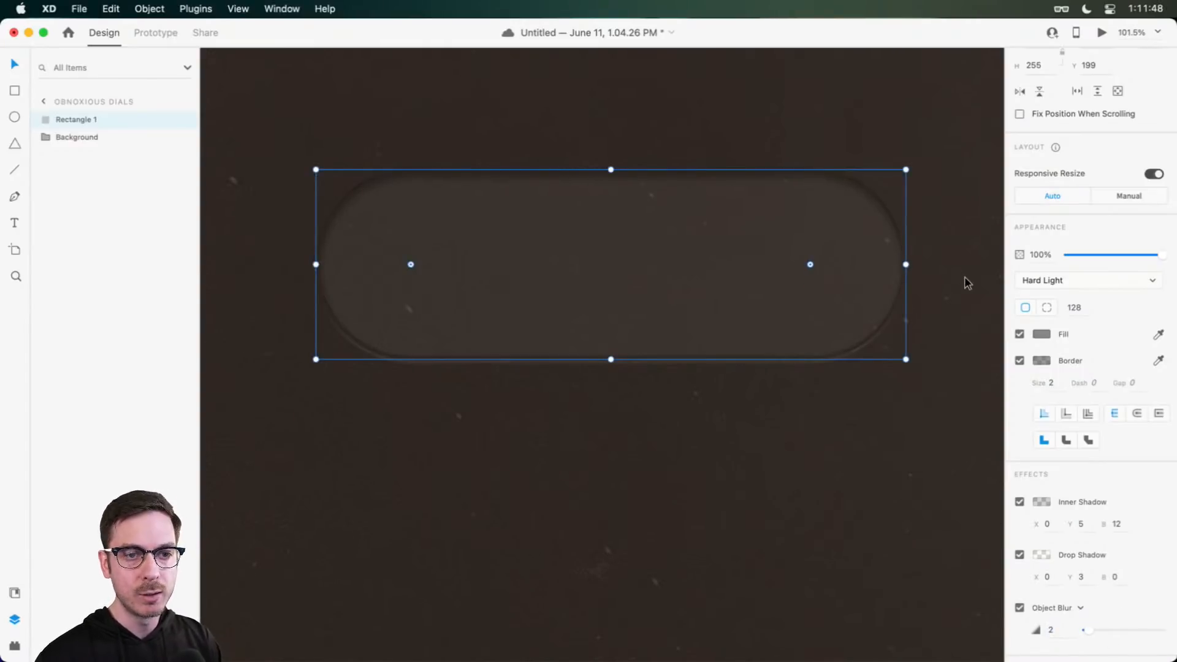
left_click(1019, 360)
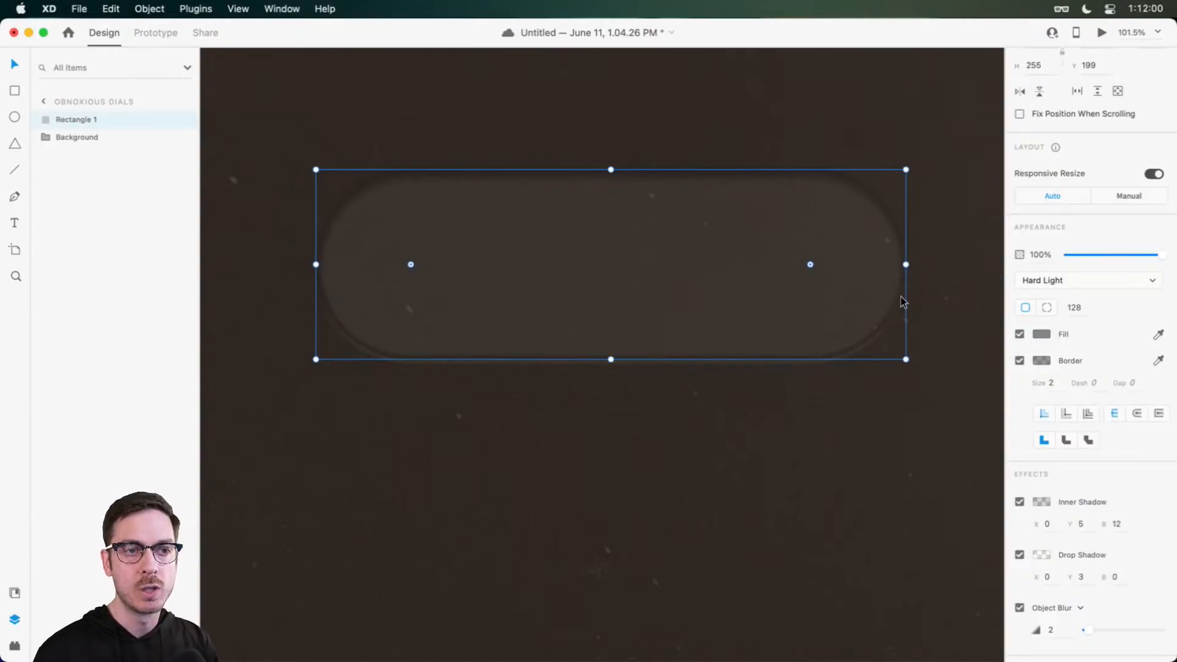
left_click(686, 131)
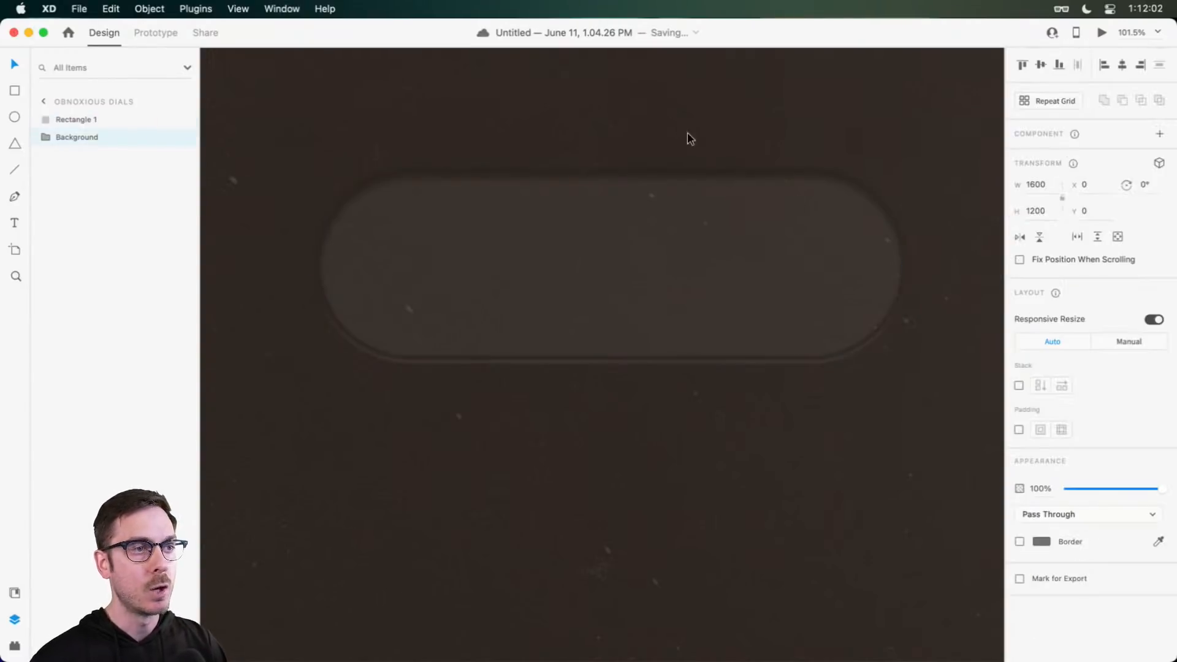
Step: Rename the pill's Rectangle 1 layer as Indent
left_click(723, 225)
double_click(69, 116)
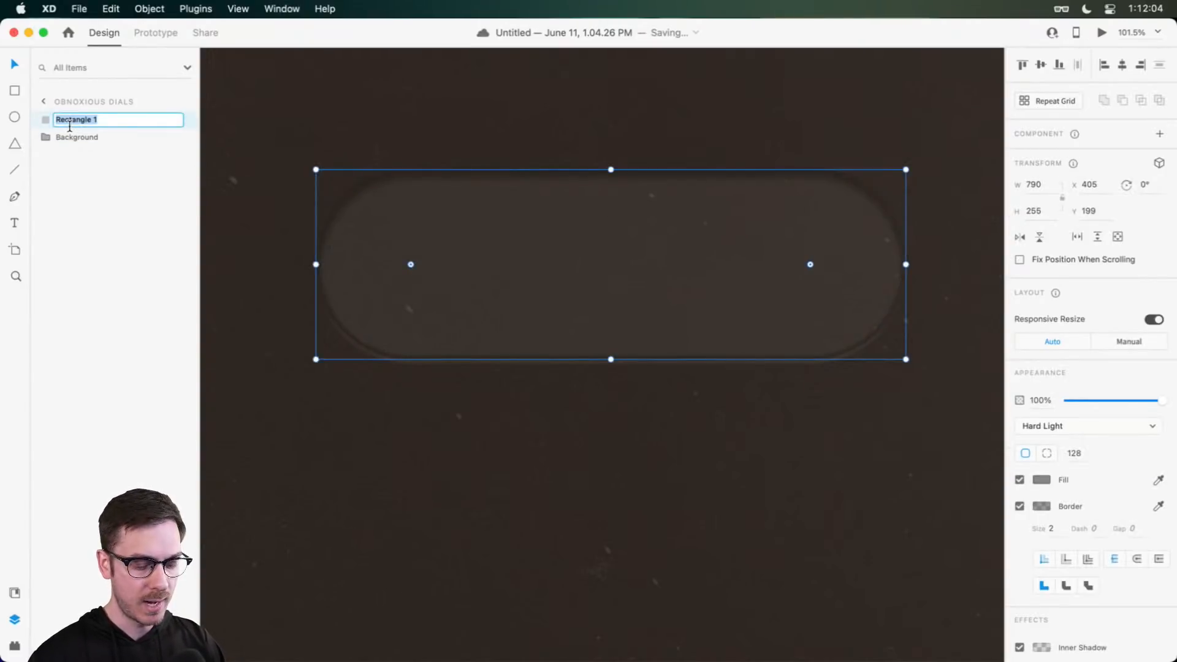
type("Indent")
key("Return")
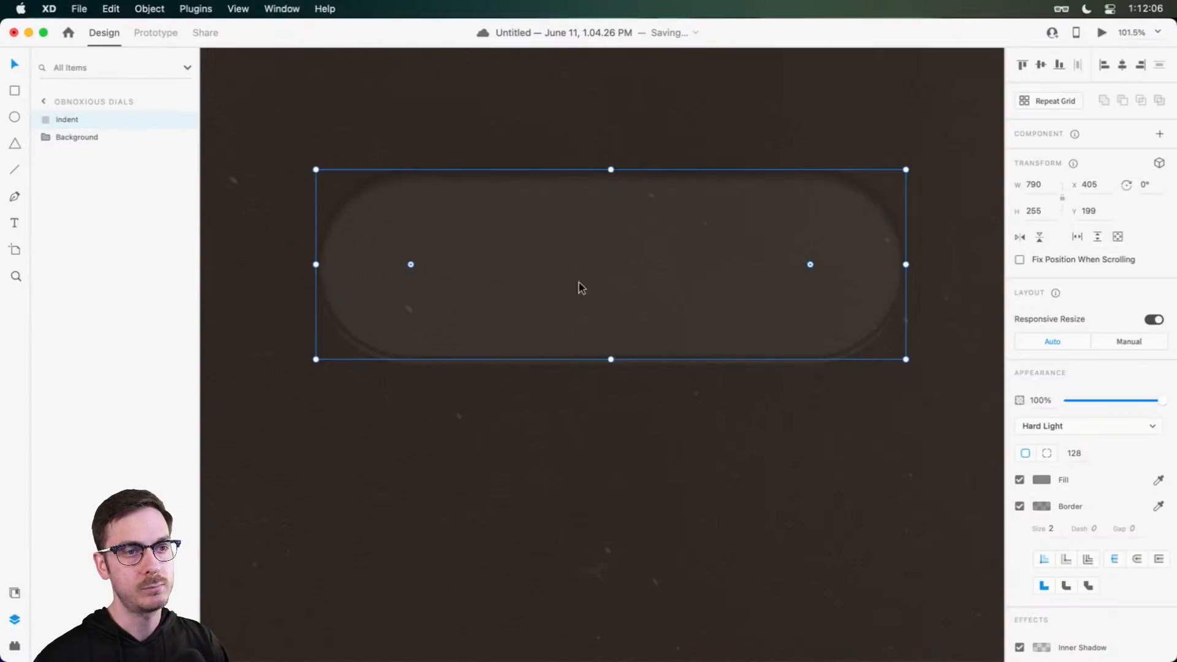
left_click(754, 449)
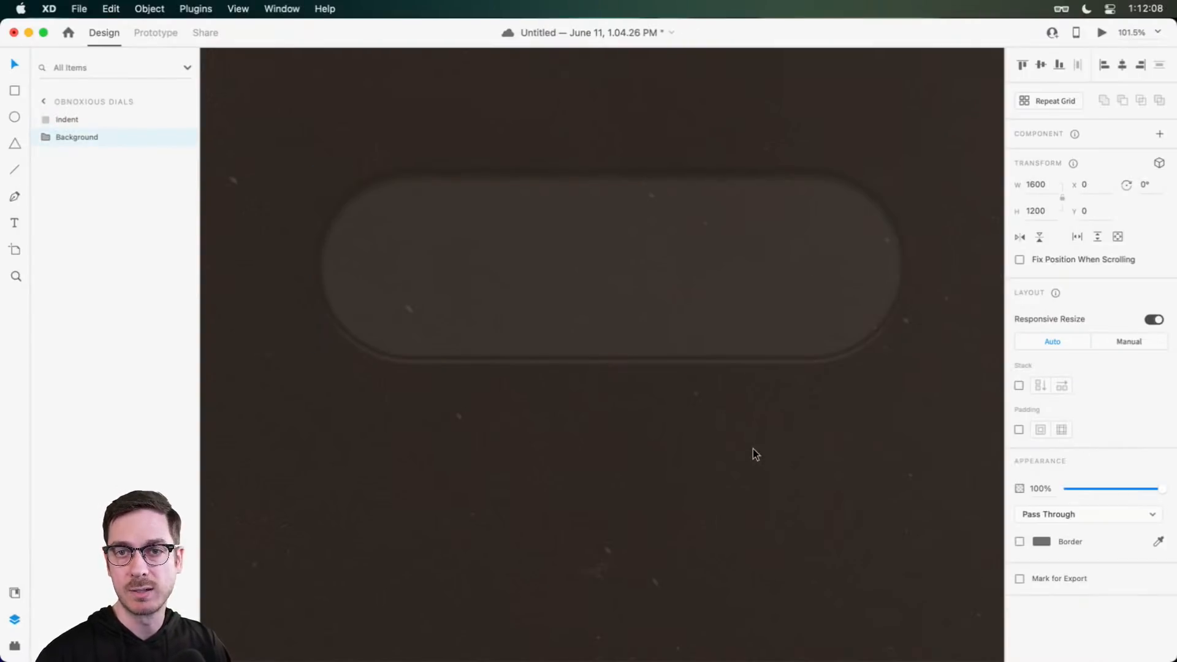
Step: Change the Indent pill's fill to a darker neutral grey so it reads darker than the background
left_click(728, 270)
left_click(1041, 479)
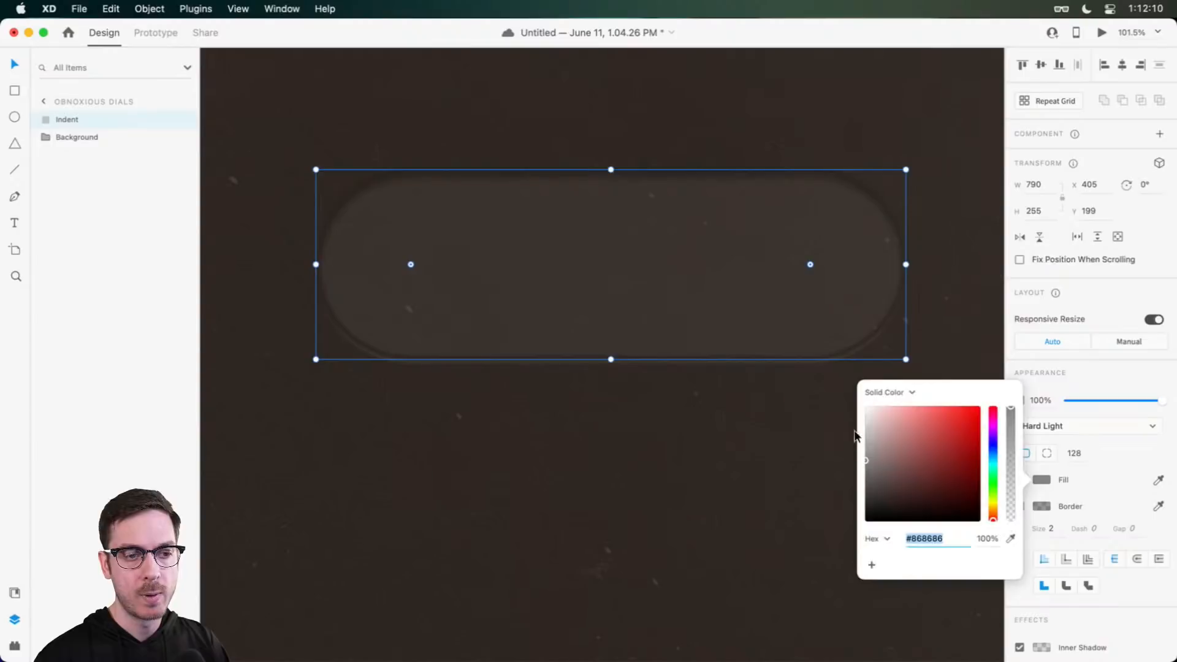
left_click_drag(867, 459, 855, 474)
left_click(1112, 296)
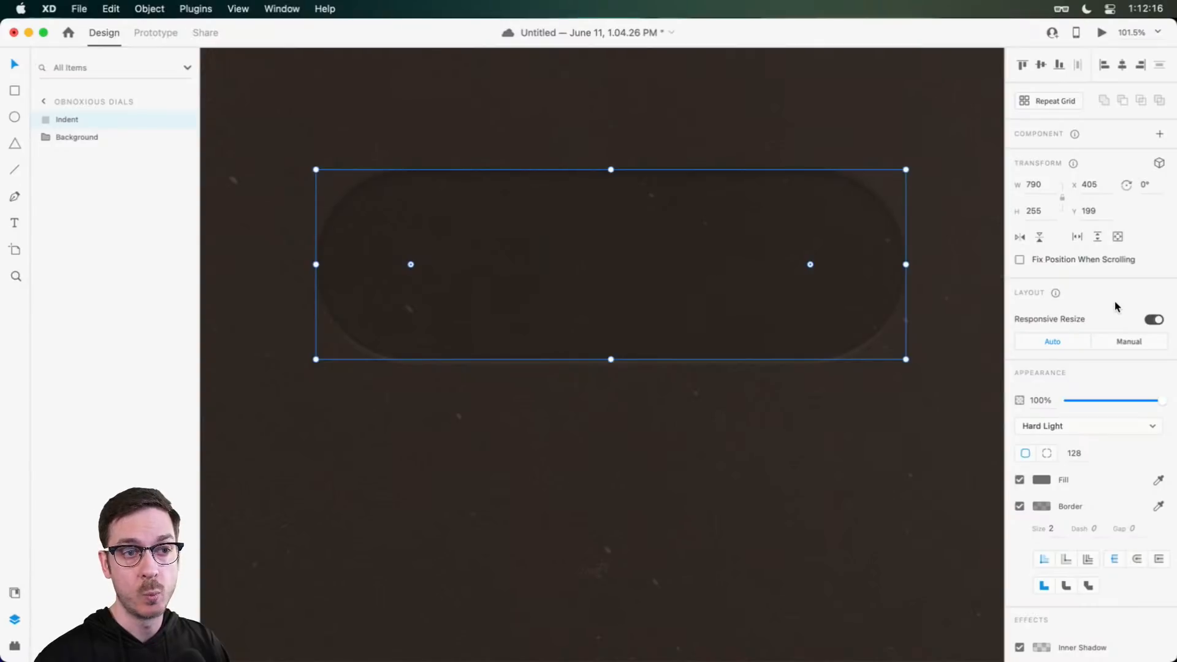
Step: Compare the Indent pill's lighter and darker fills by undoing and redoing the colour change, keeping the darker one
key("super+z")
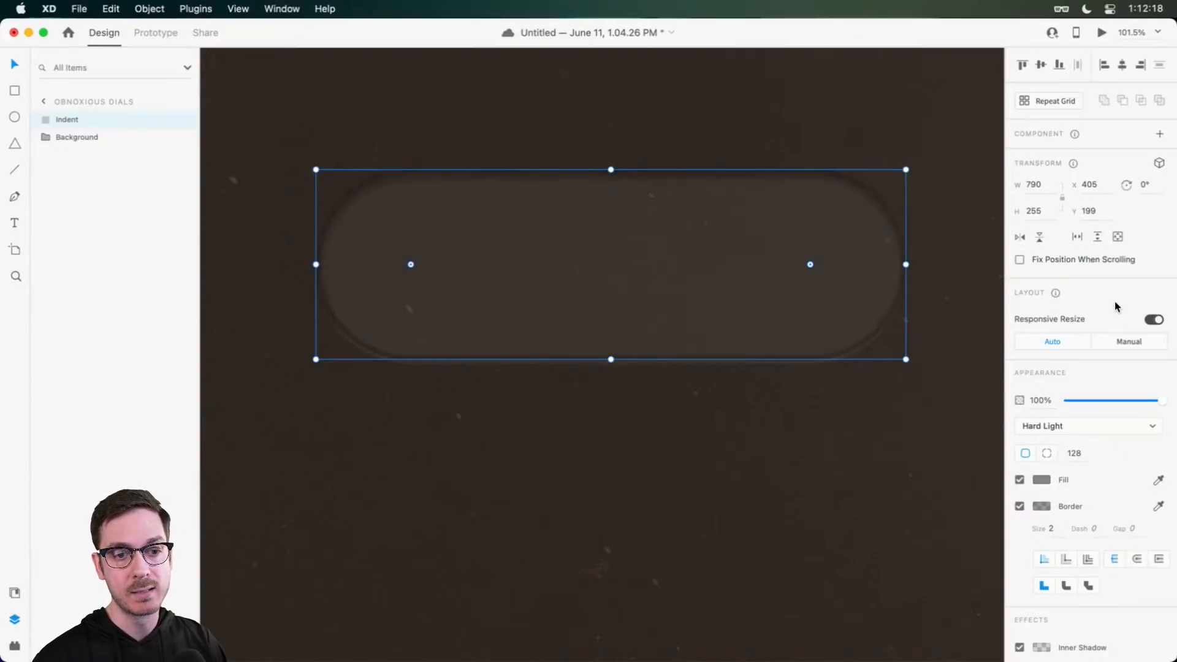
key("super+shift+z")
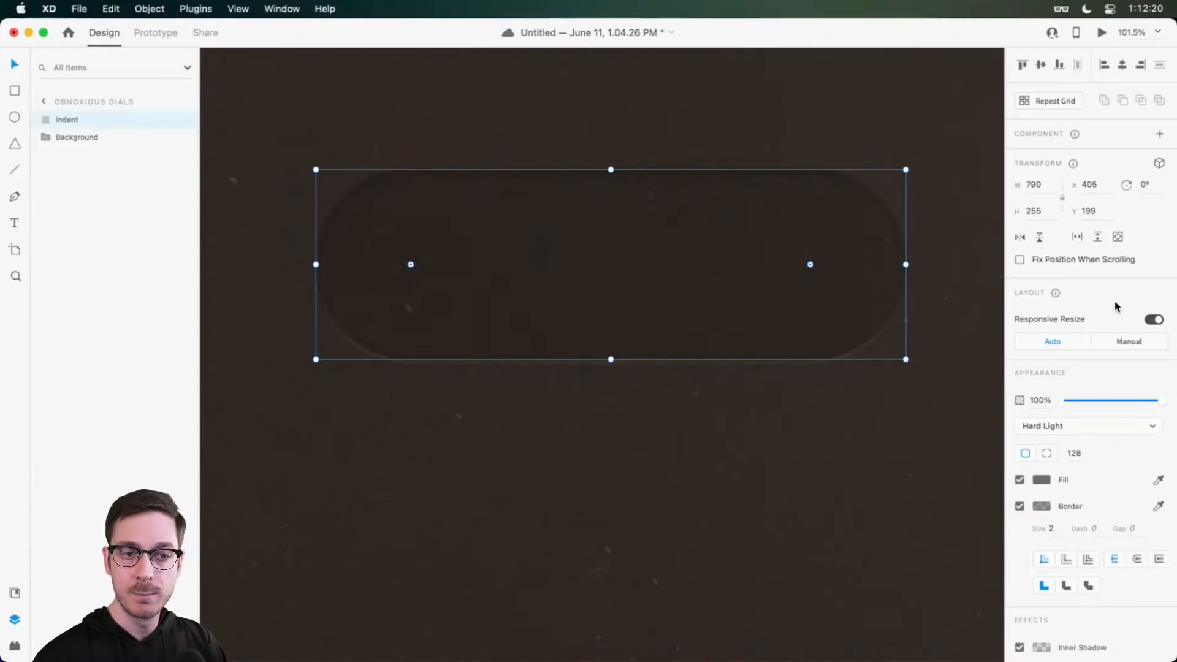
key("super+z")
key("super+shift+z")
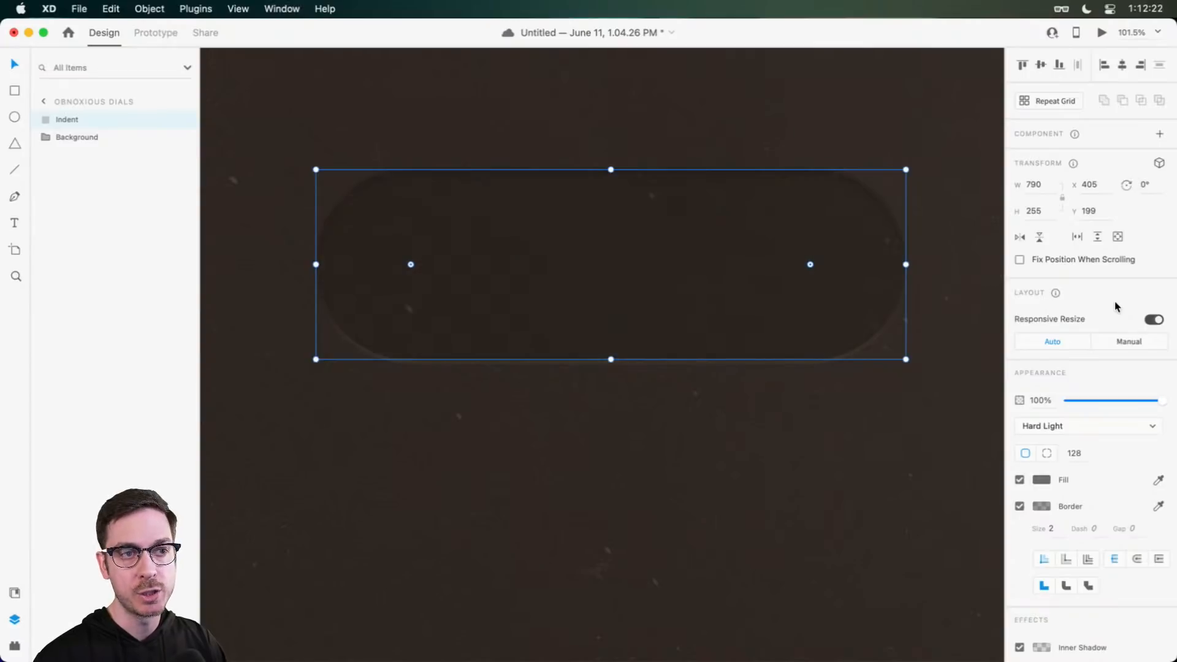
left_click(625, 473)
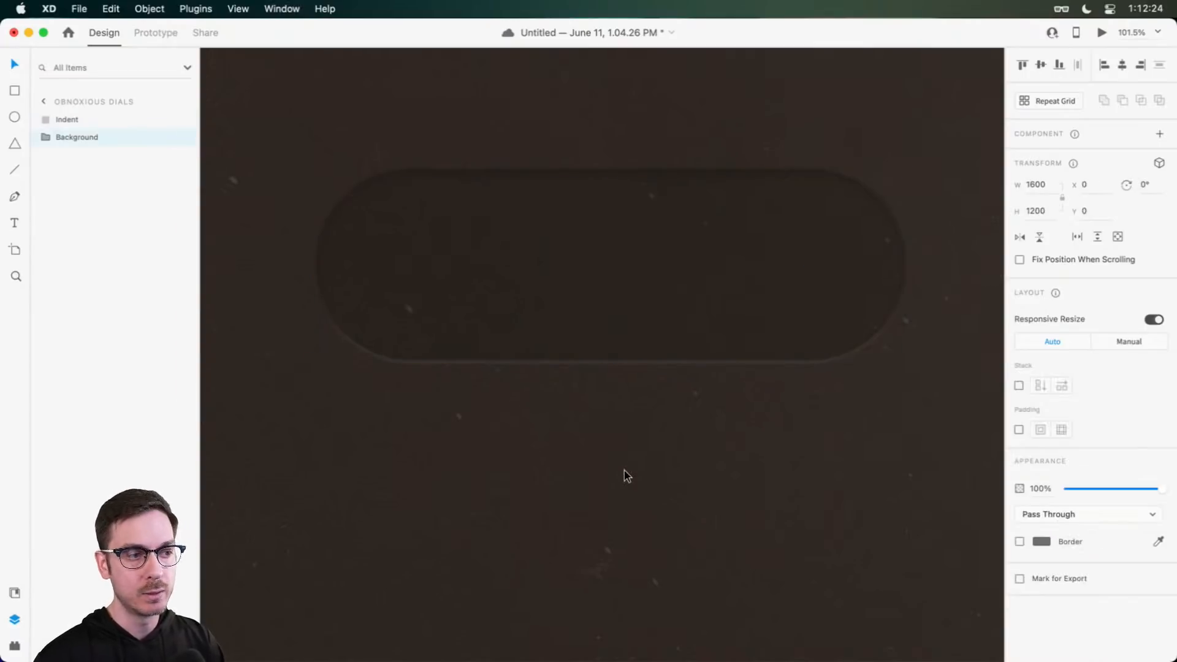
Step: Switch to Safari to examine the Skeuomorphism Explorations reference on Dribbble, and return to Adobe XD with the Indent pill unmoved
left_click(609, 262)
scroll(1041, 546, "down", 2)
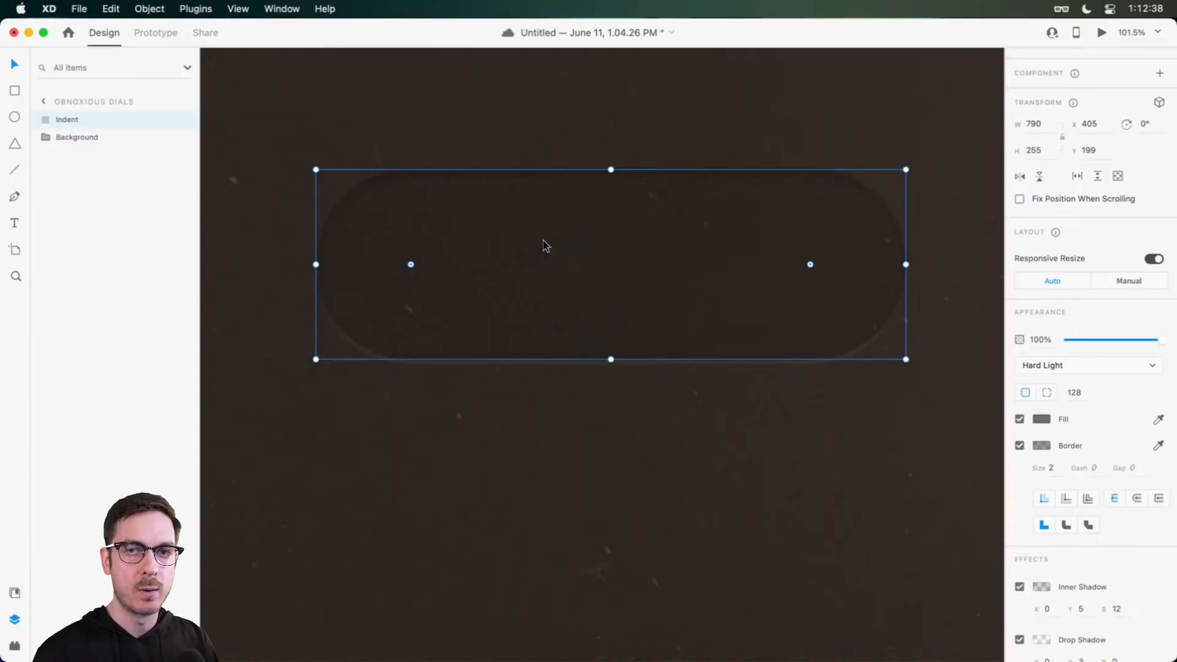
key("super+Tab")
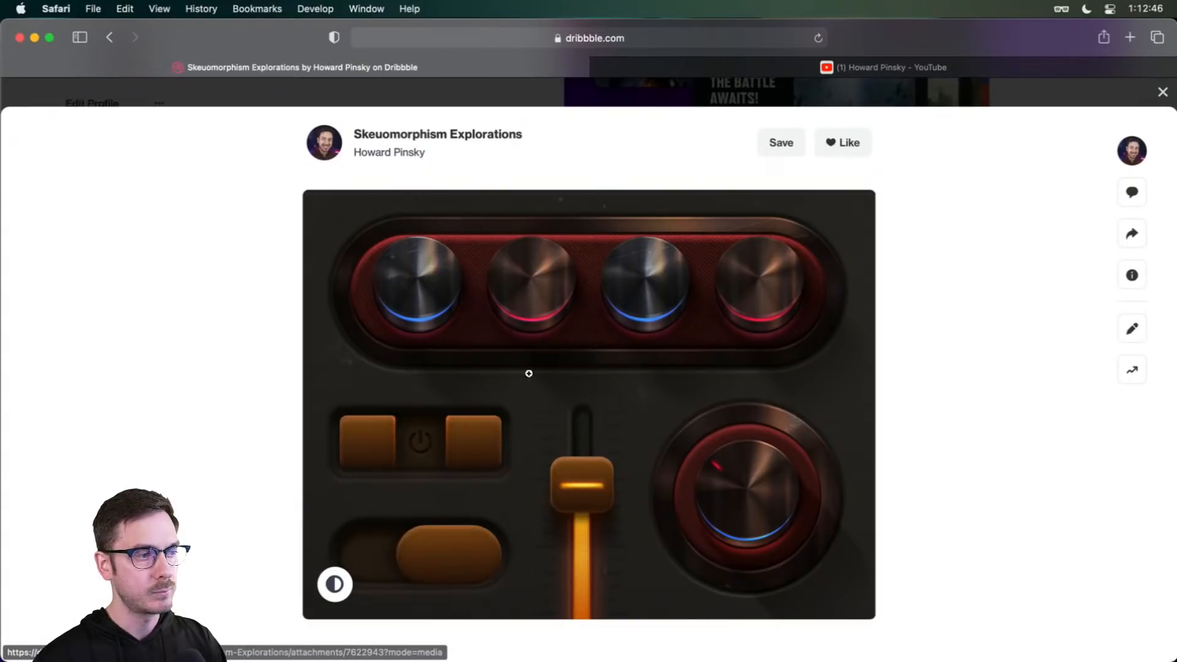
key("super+Tab")
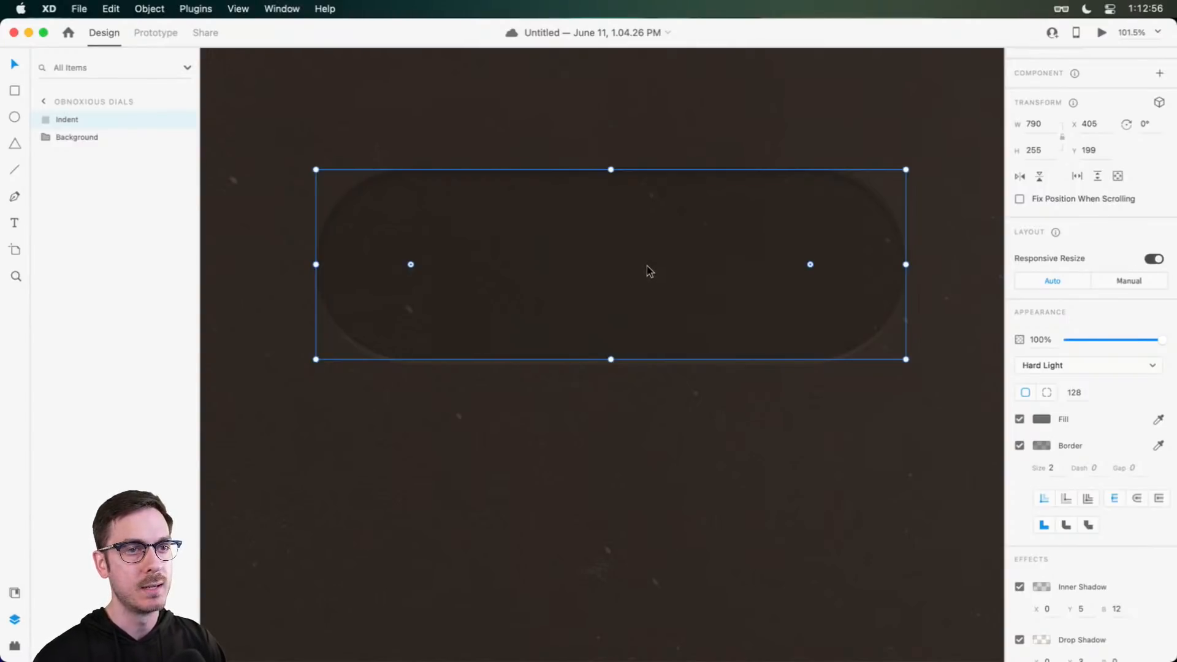
mouse_move(630, 253)
left_mouse_down()
mouse_move(663, 240)
mouse_move(620, 270)
left_mouse_up()
key("super+z")
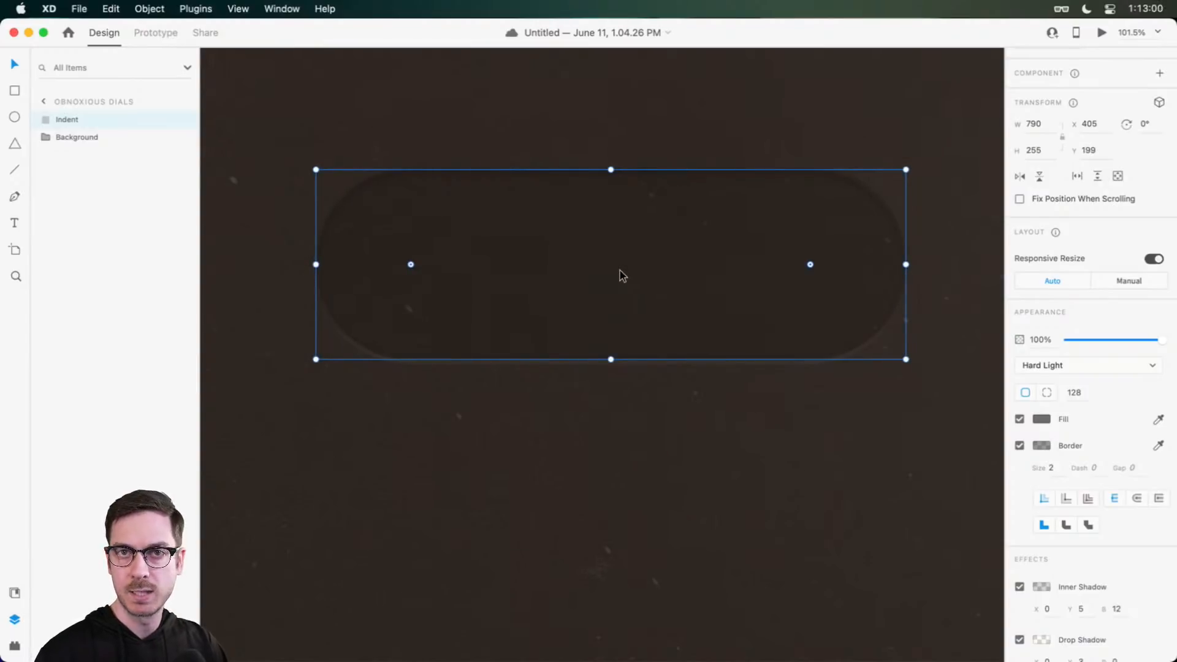
Step: Duplicate the Indent pill in place and shrink the copy vertically about its centre to a height of 217
key("super+d")
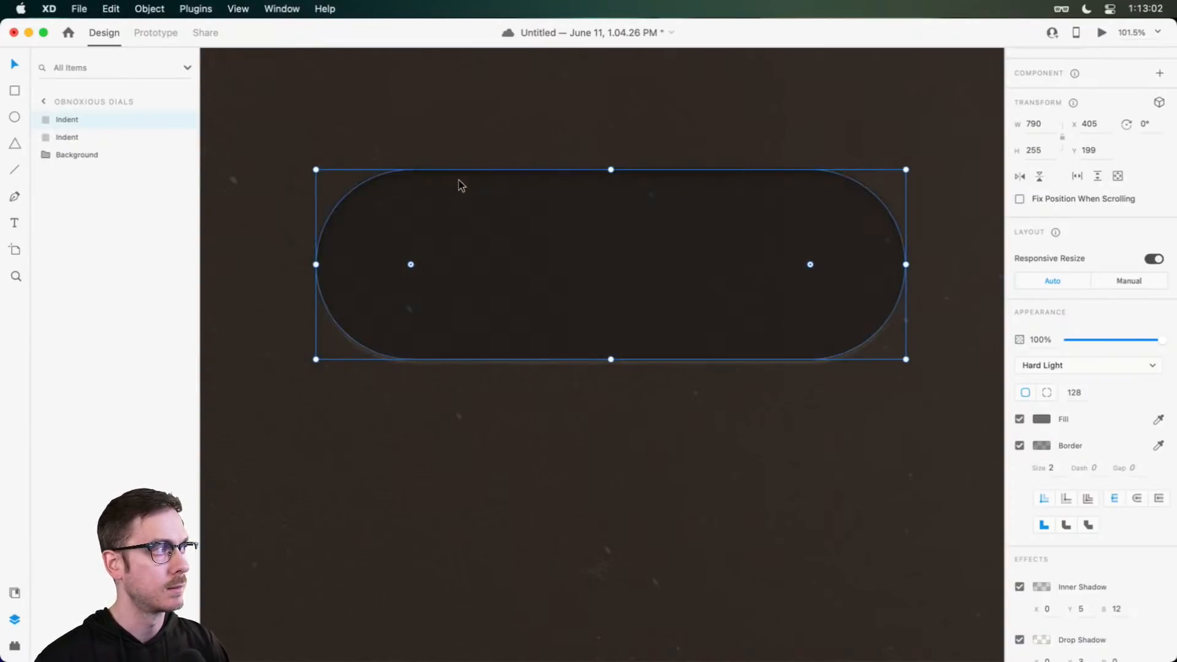
left_click_drag(613, 170, 612, 184)
Step: Turn off the border, inner shadow, drop shadow and object blur on the duplicated pill
left_click(1019, 445)
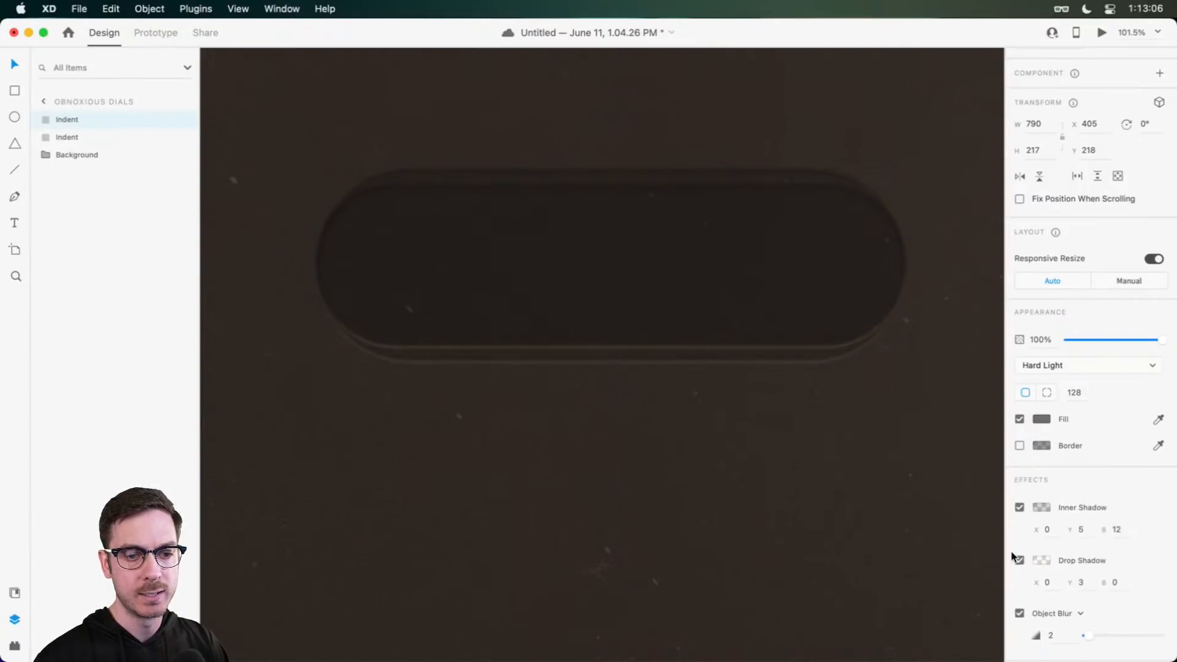
left_click(1020, 508)
left_click(1019, 532)
left_click(1019, 586)
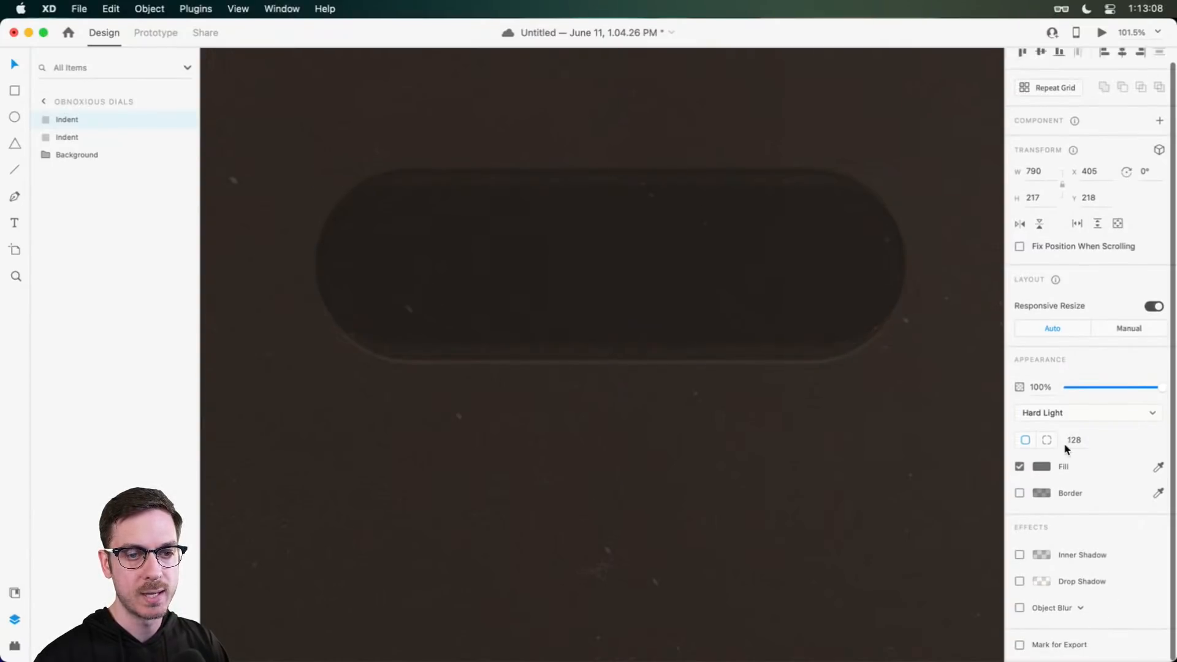
Step: Fill the duplicated pill with white, #FFFFFF, and set its blend mode to Normal
left_click(1045, 466)
left_click_drag(930, 444, 863, 391)
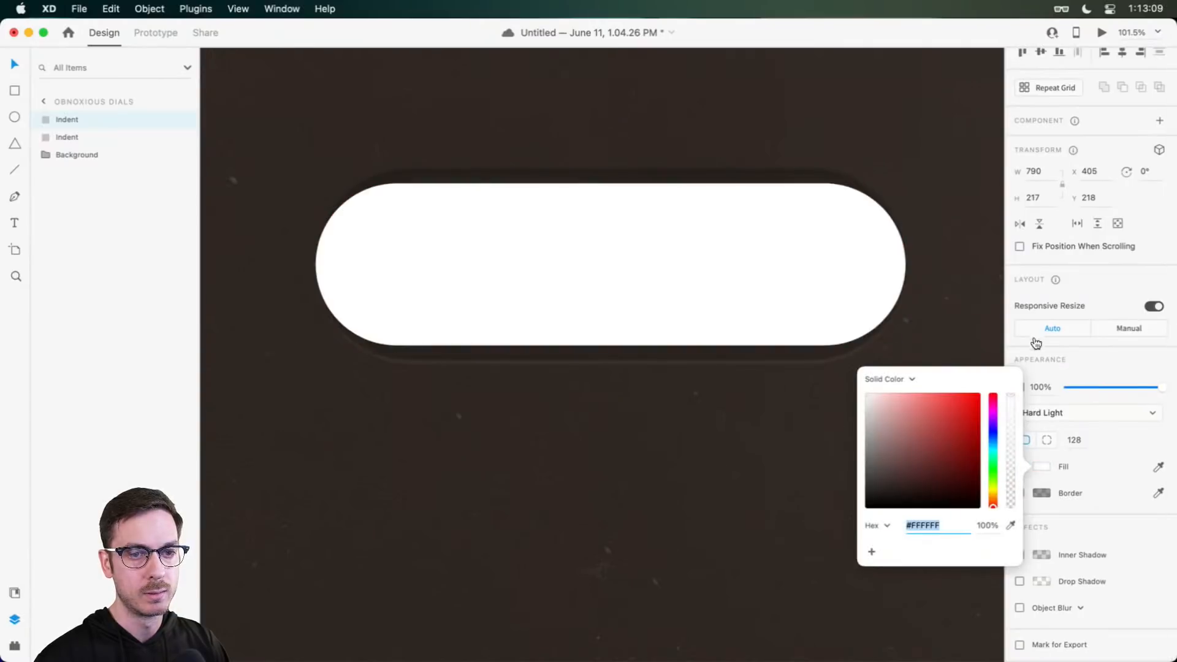
left_click(1067, 415)
left_click(1050, 258)
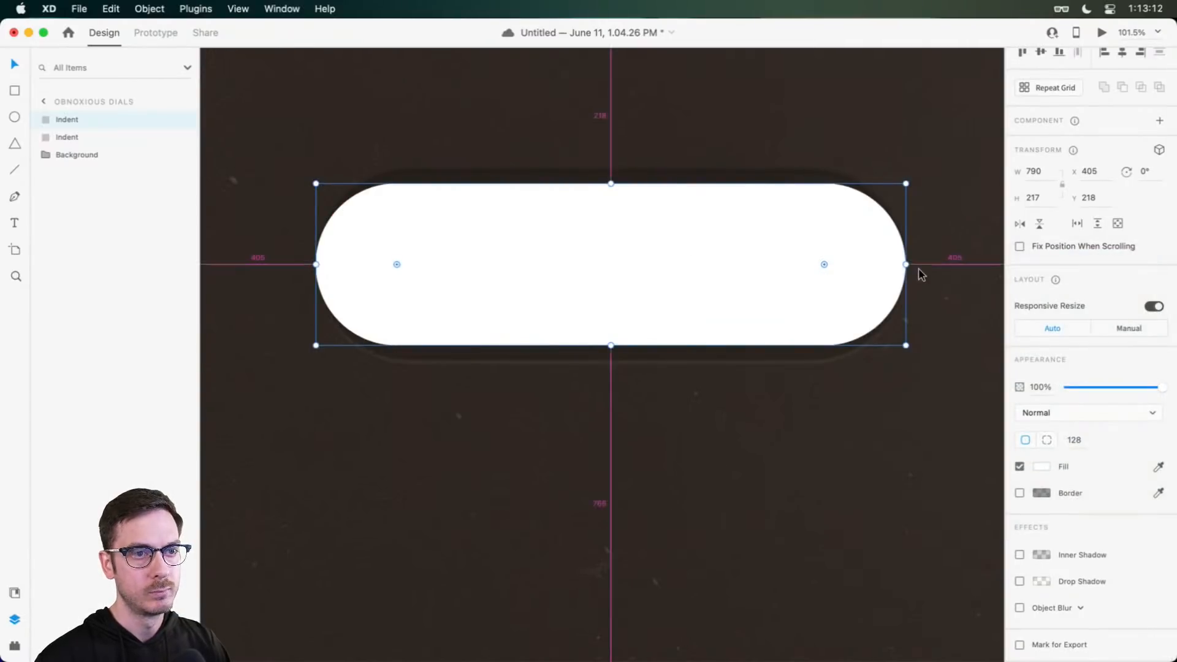
Step: Resize the white pill about its centre to 770 by 235, leaving an even 10 px margin inside the Indent pill
left_click_drag(902, 266, 893, 264)
left_click_drag(611, 179, 612, 179)
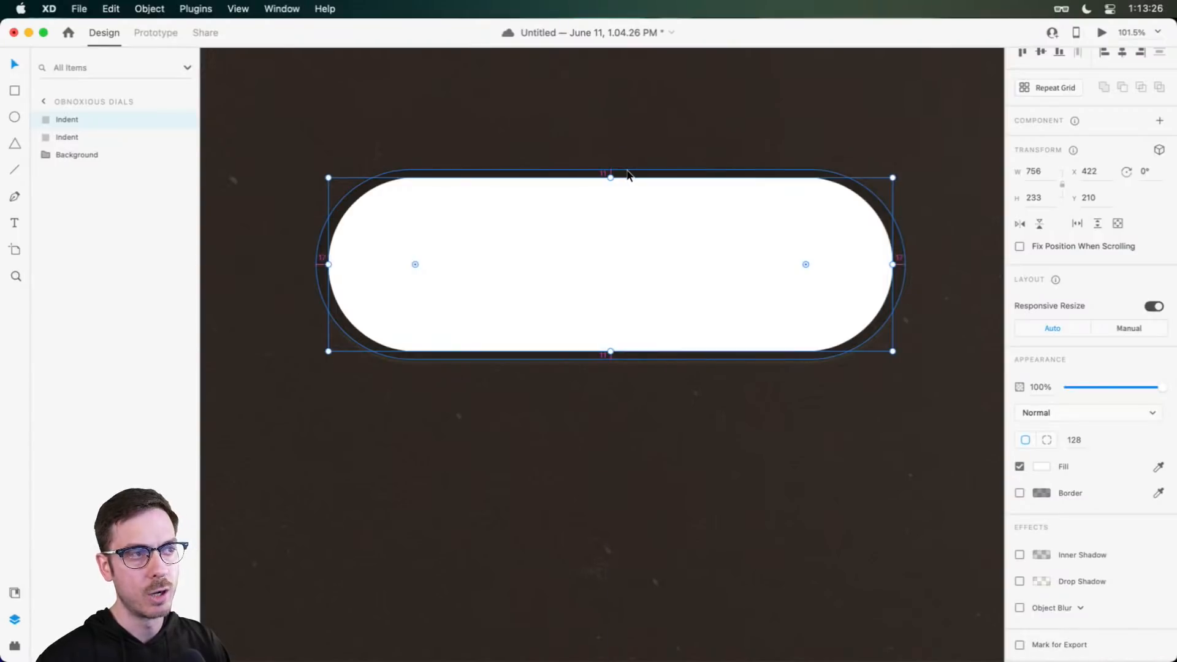
scroll(626, 175, "up", 5)
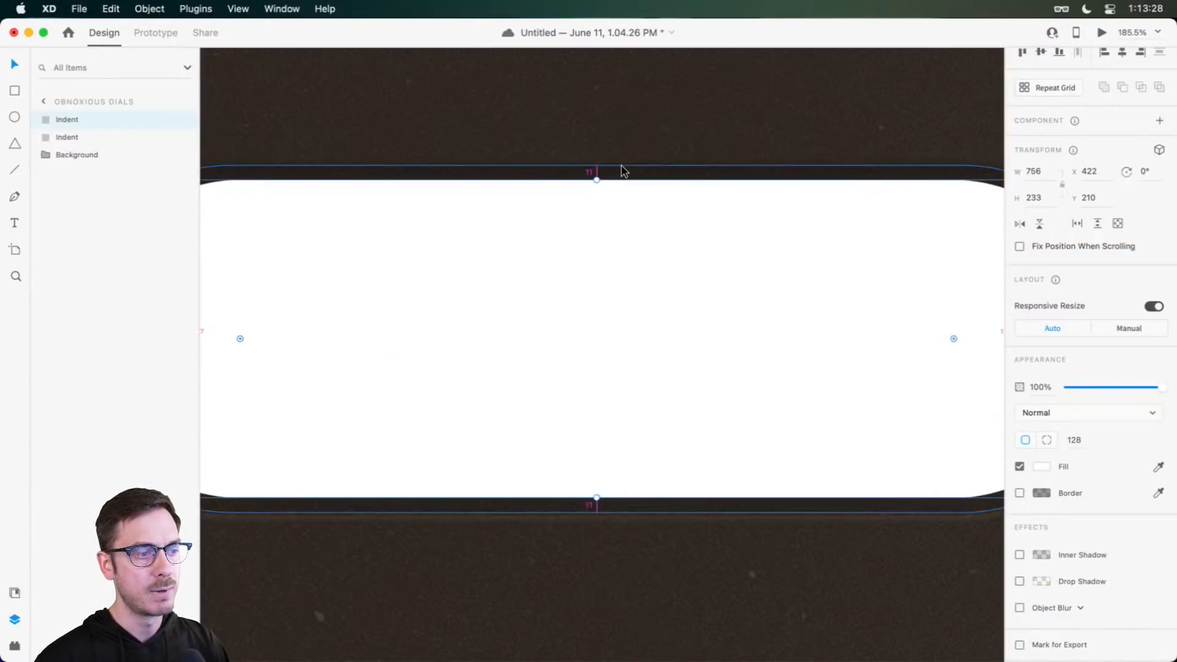
left_click_drag(602, 179, 605, 182)
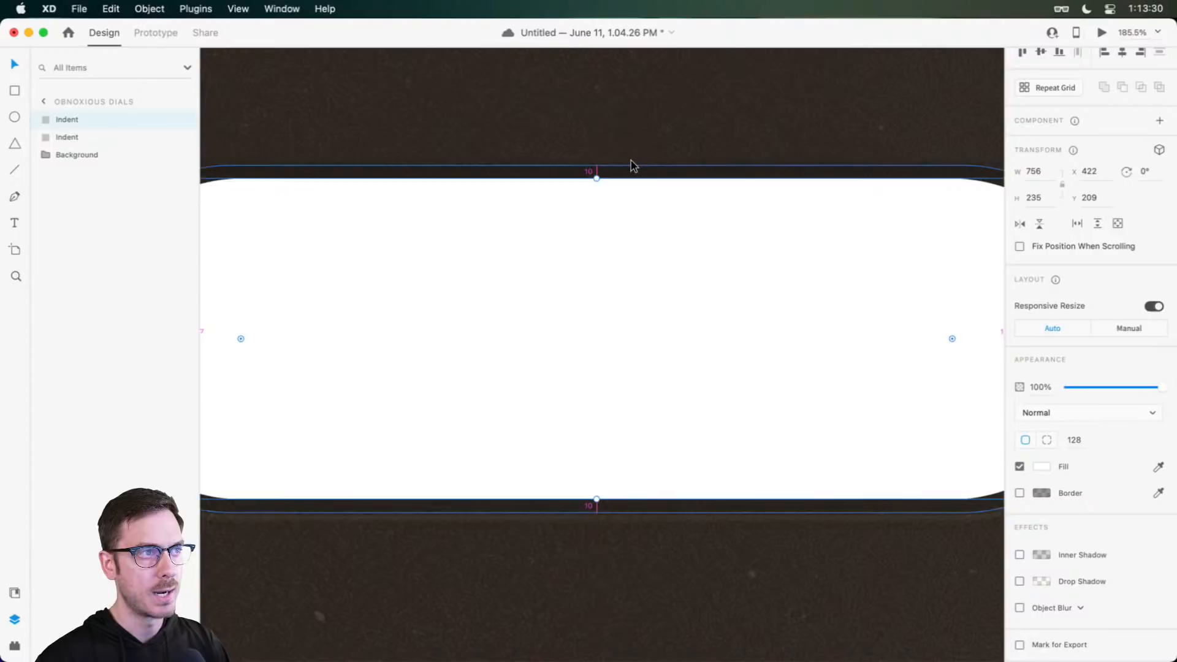
scroll(706, 258, "right", 5)
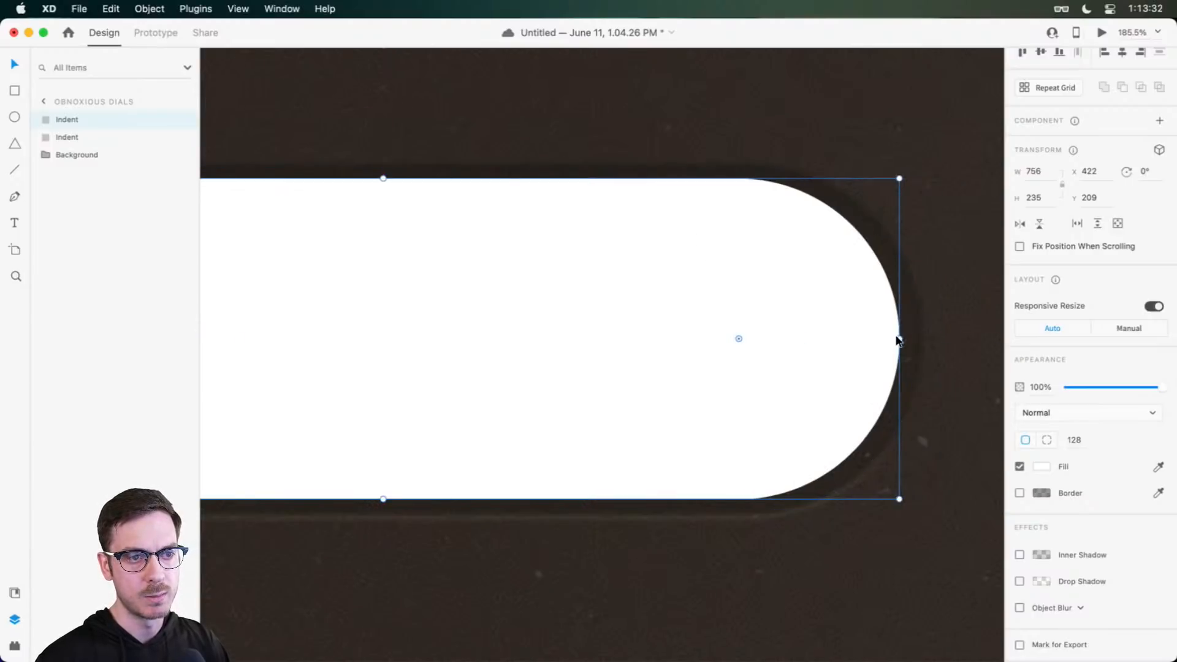
mouse_move(899, 338)
left_mouse_down()
mouse_move(925, 339)
mouse_move(910, 339)
left_mouse_up()
scroll(686, 370, "down", 5)
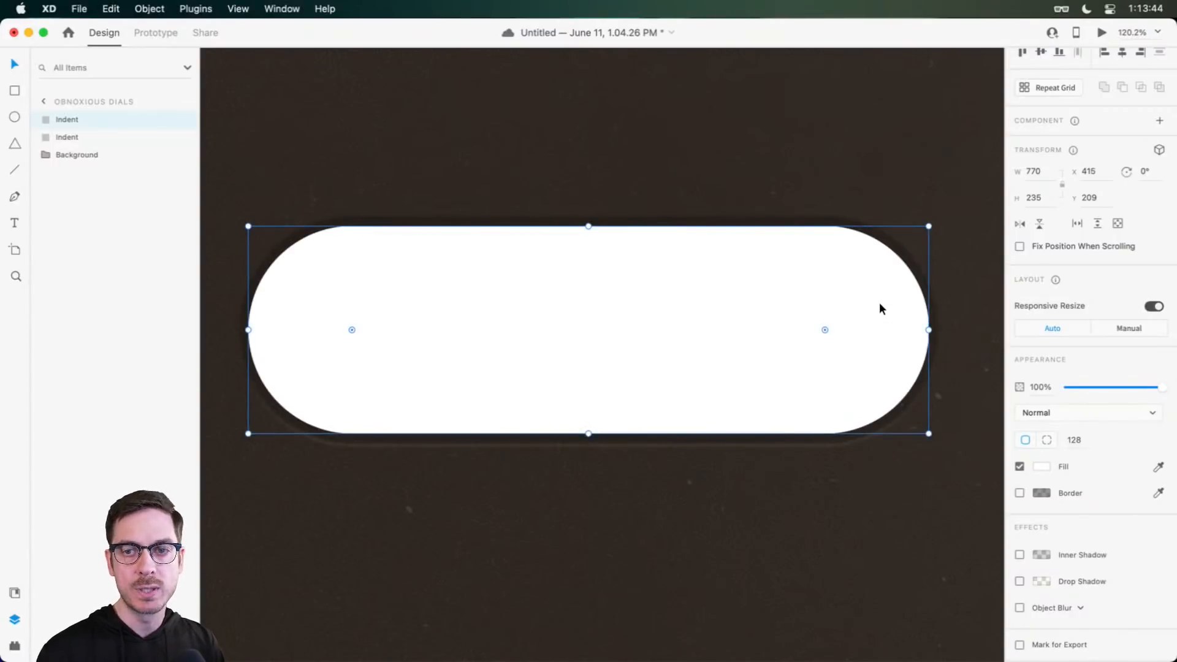
Step: Duplicate the white pill in place and fill the copy with light grey, #E2E2E2
key("super+d")
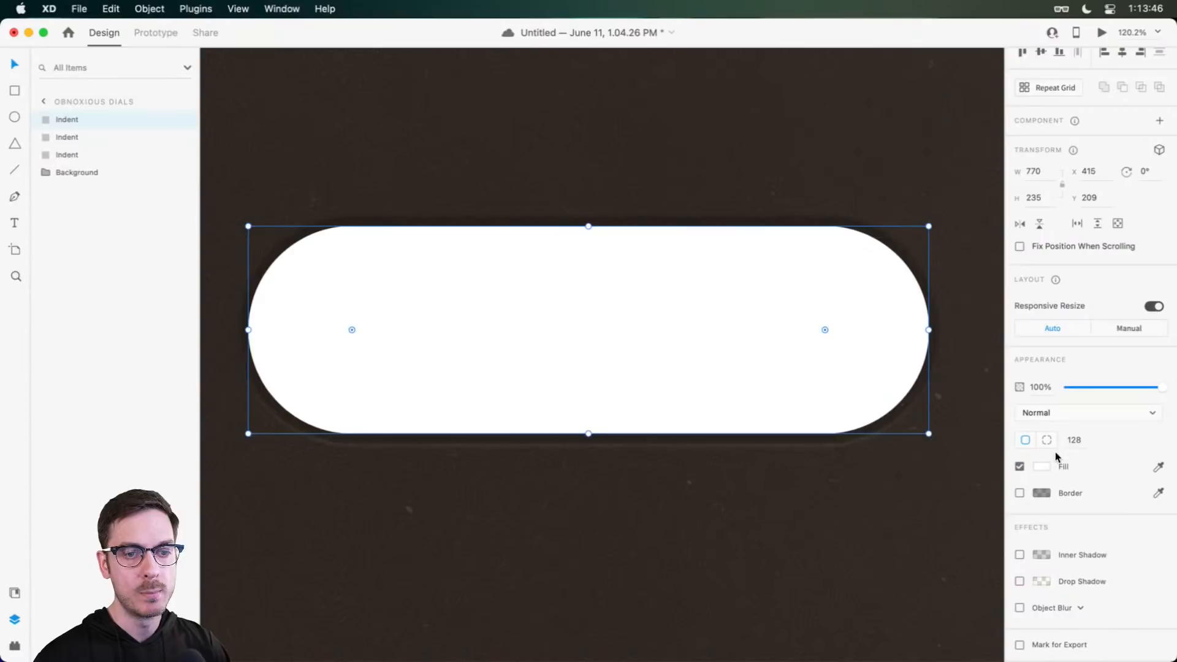
left_click(1041, 466)
left_click_drag(880, 403, 861, 406)
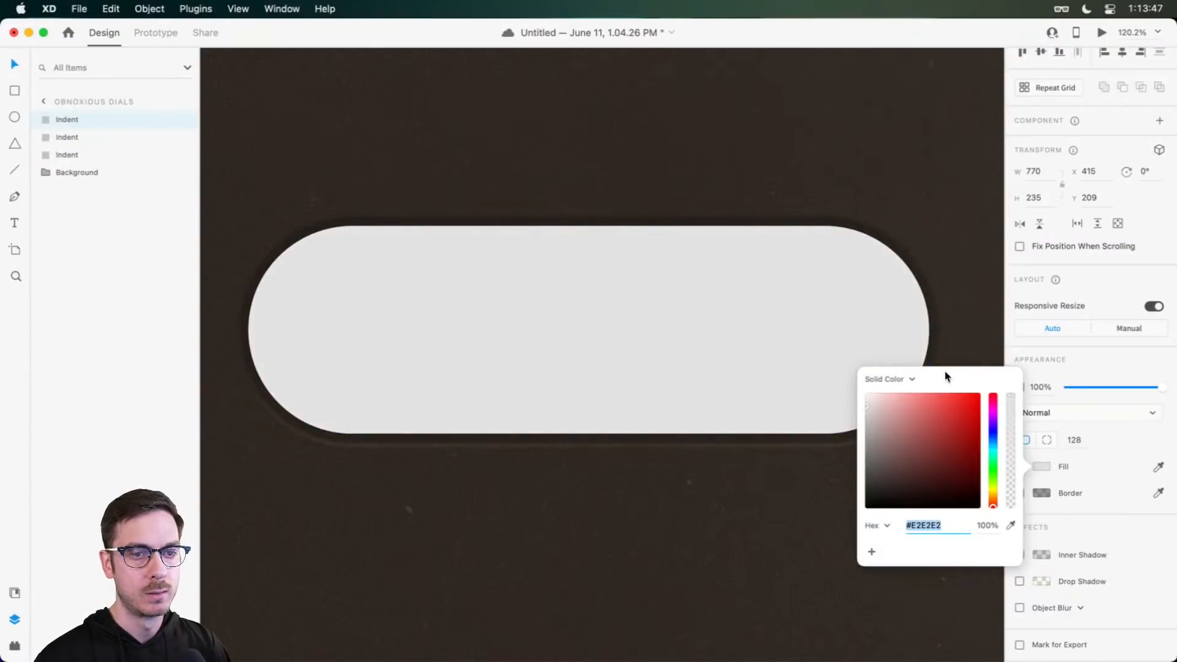
left_click(1103, 362)
Step: Resize the light grey pill to 730 by 195 and position it with an even 20 px margin inside the white pill
left_click_drag(589, 227, 592, 246)
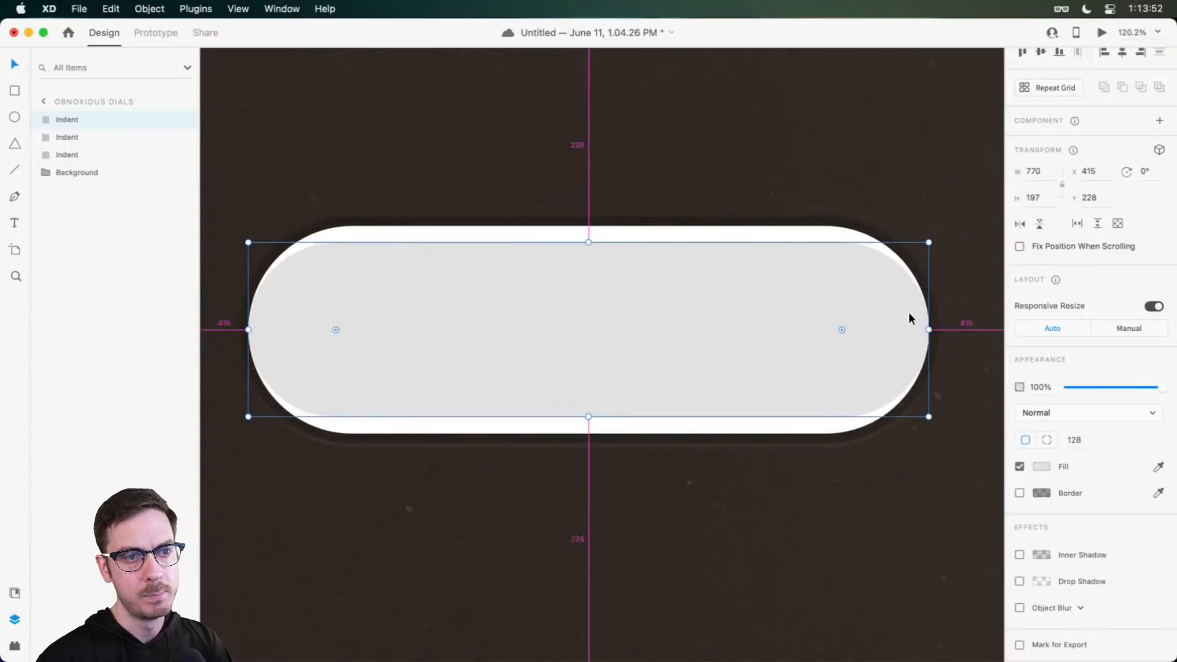
left_click_drag(927, 329, 912, 329)
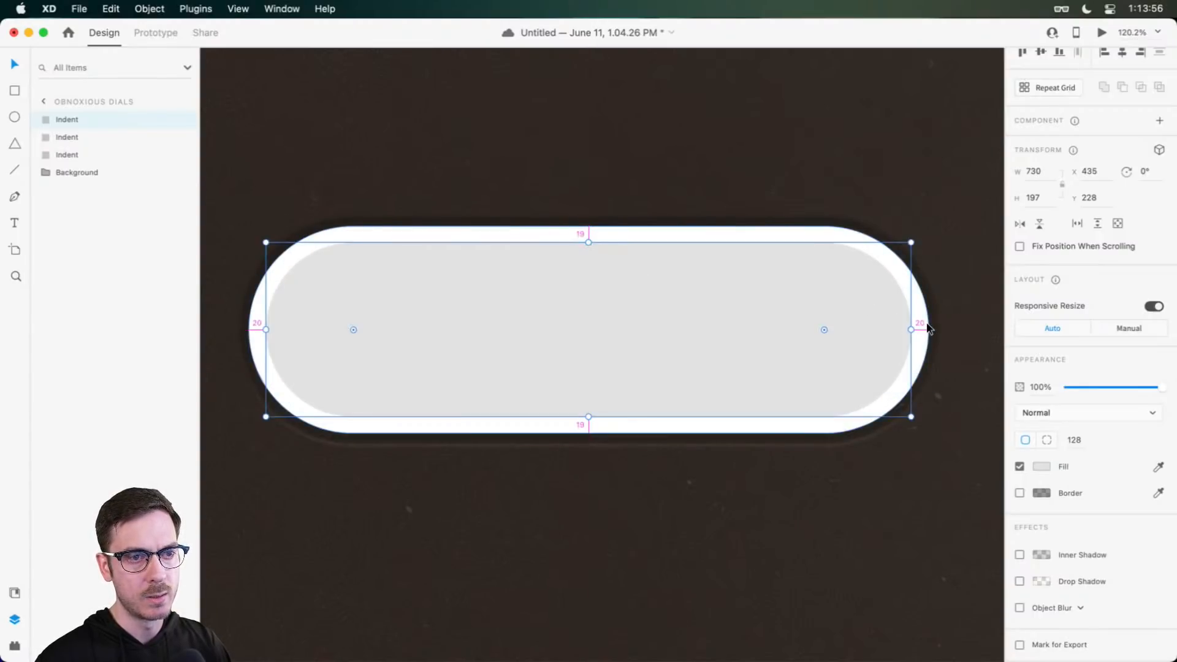
key("Down")
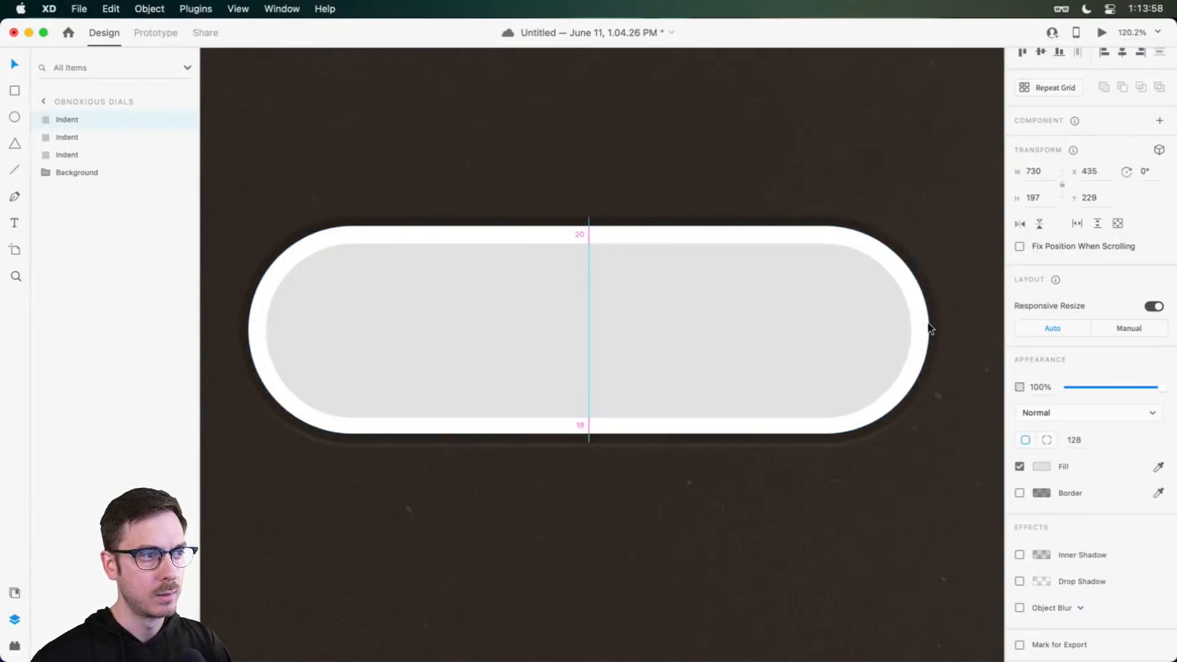
key("super+Up")
key("super+Up")
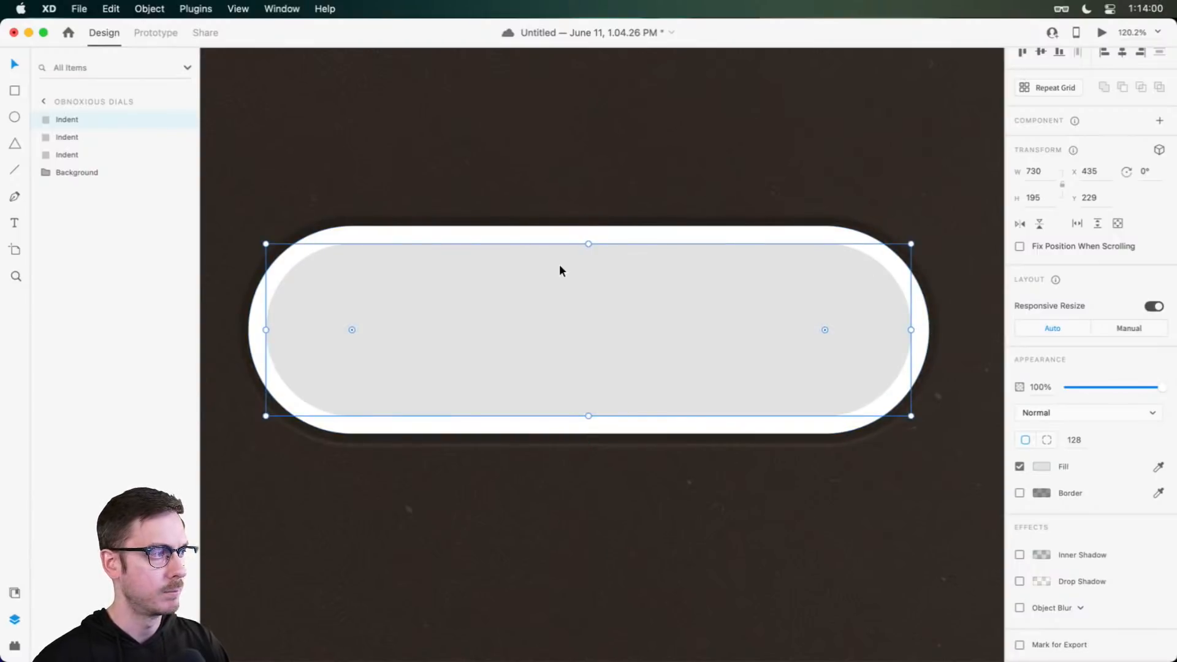
left_click_drag(310, 344, 331, 337)
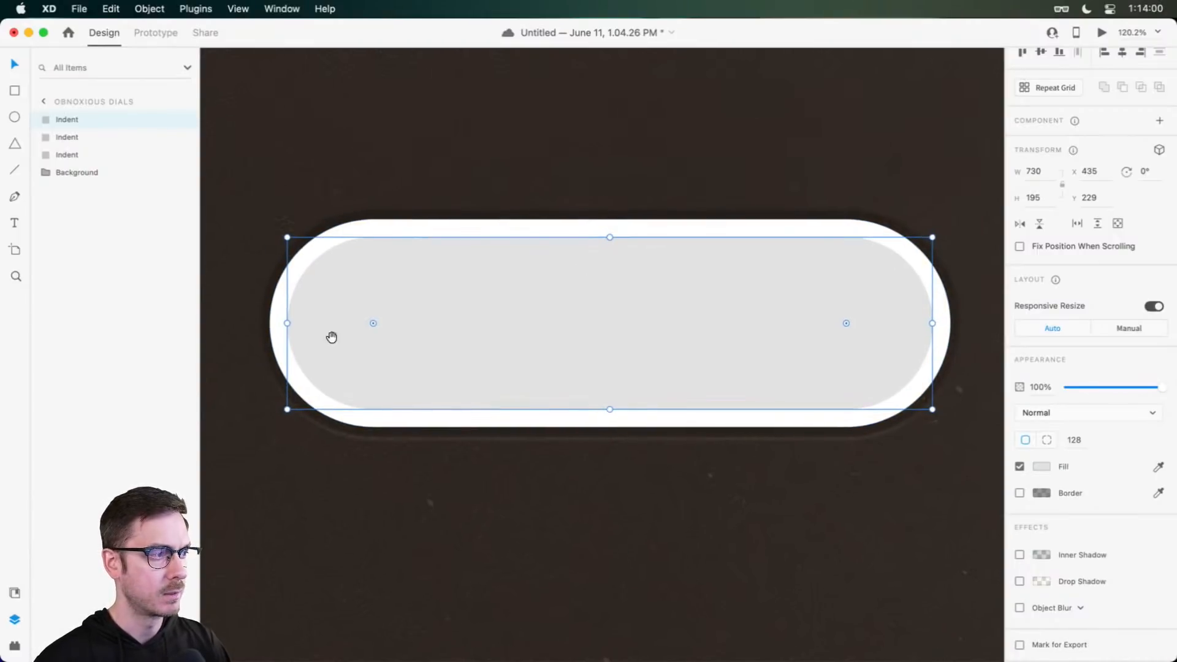
left_click(394, 227)
left_click(689, 299)
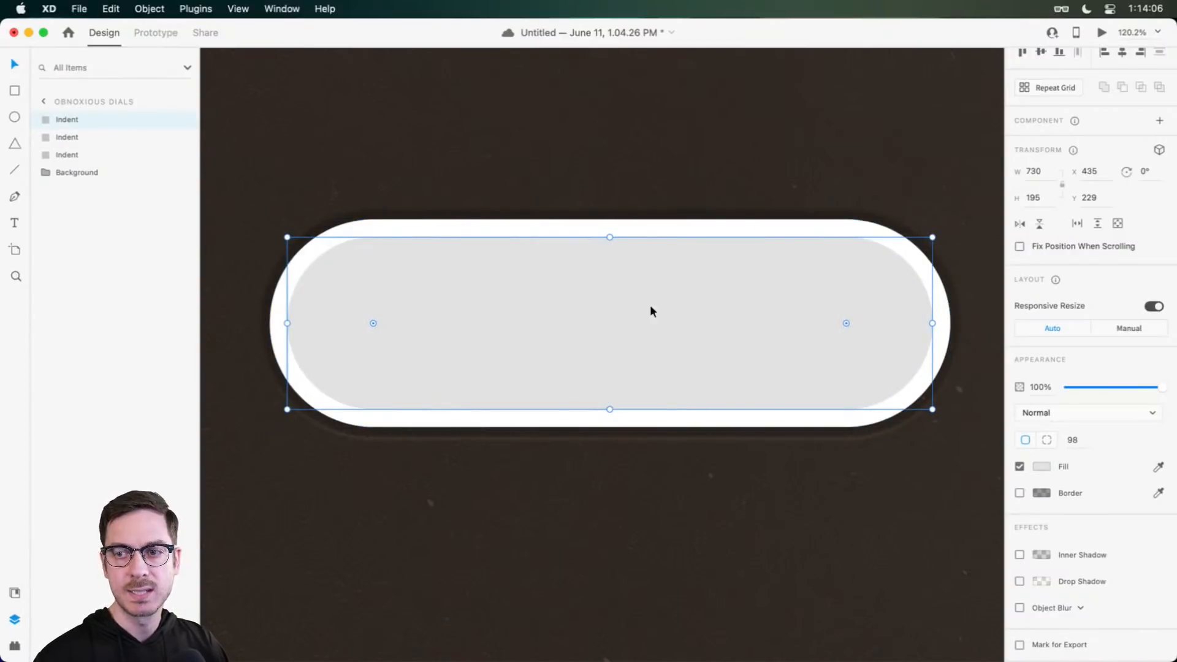
left_click_drag(728, 277, 693, 286)
key("super+z")
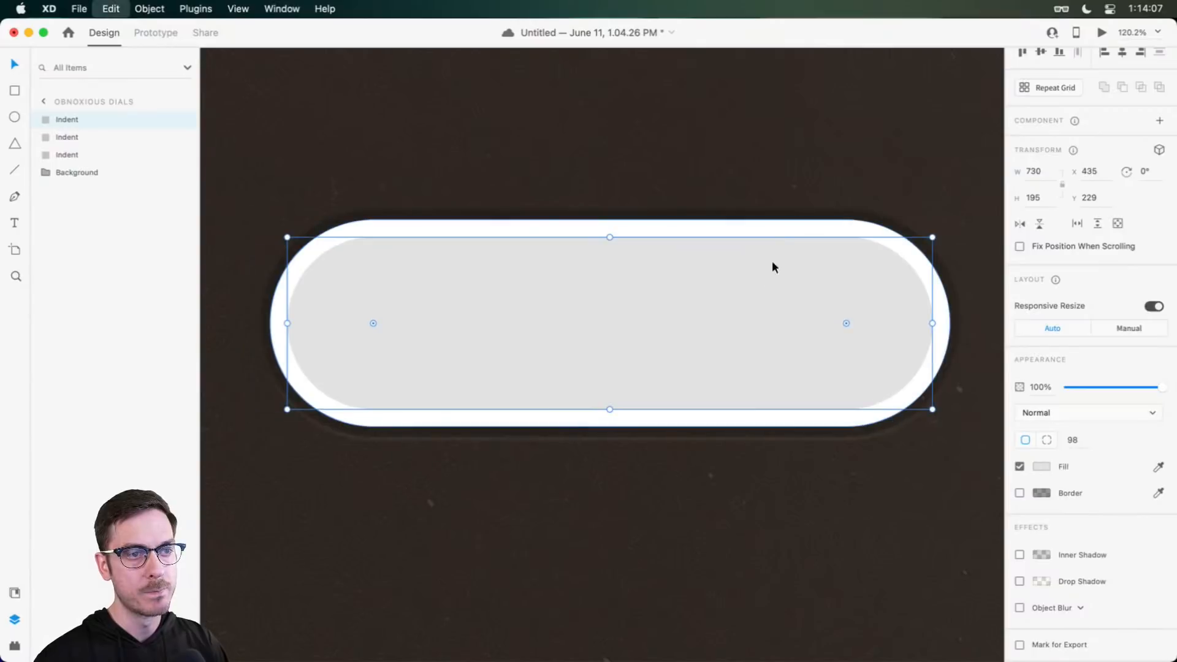
Step: Subtract the grey pill from the white pill and name the resulting shape Ring
left_click(781, 229, "shift")
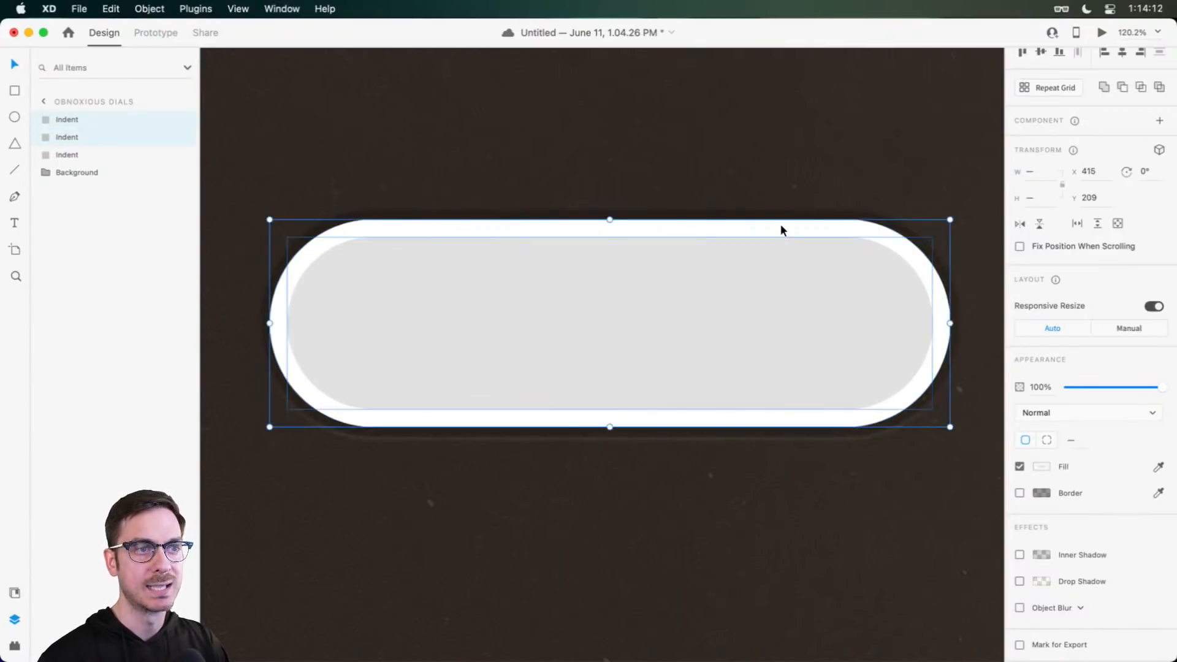
scroll(1128, 96, "up", 1)
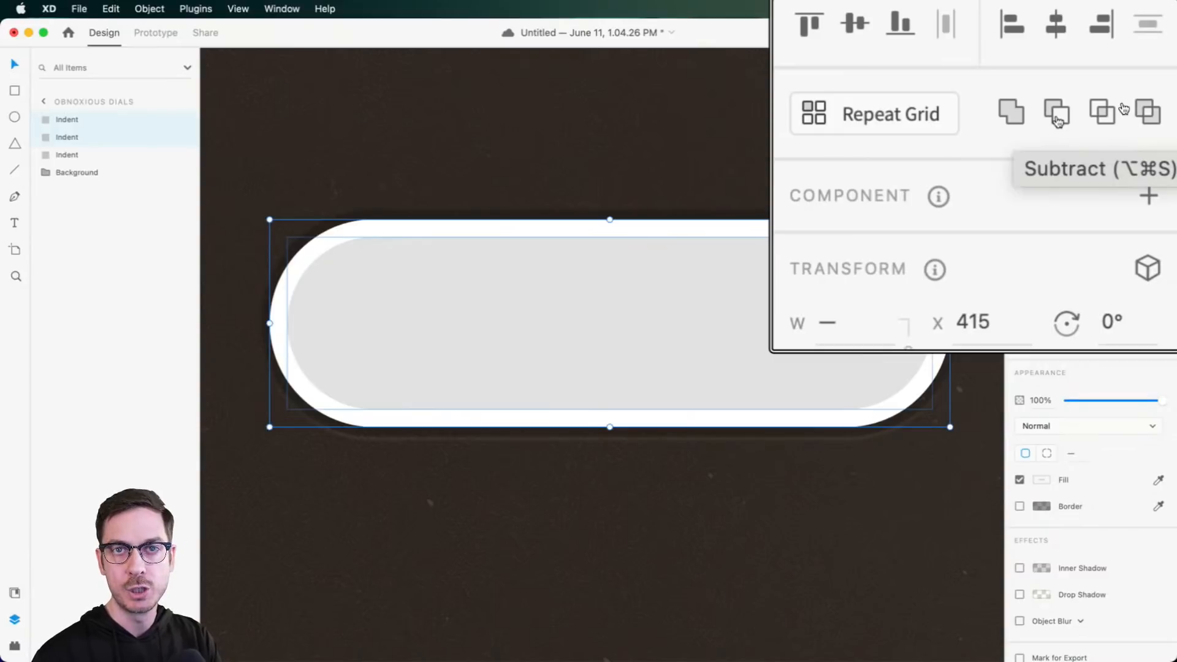
left_click(1122, 102)
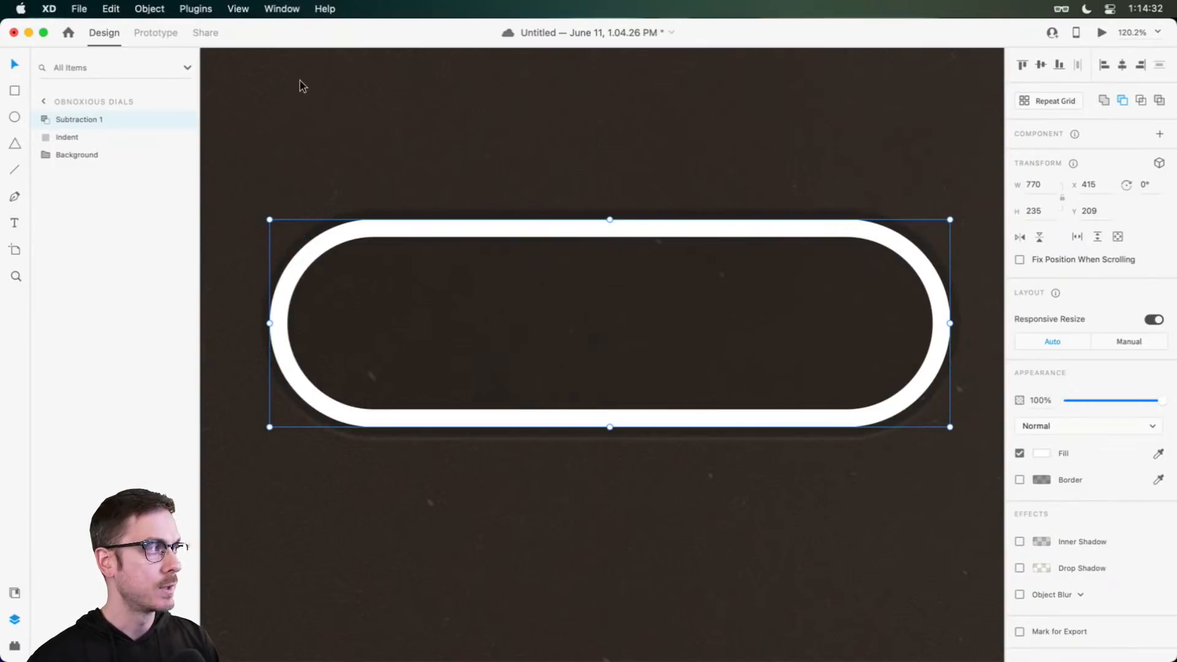
double_click(73, 121)
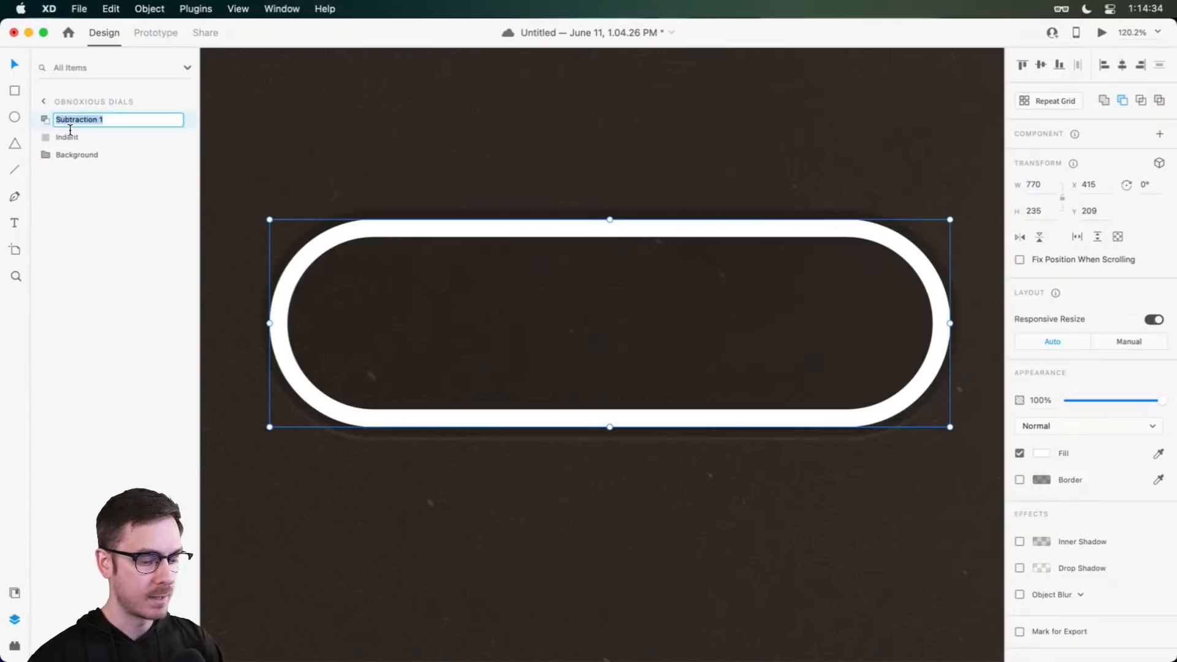
type("Ring")
key("Return")
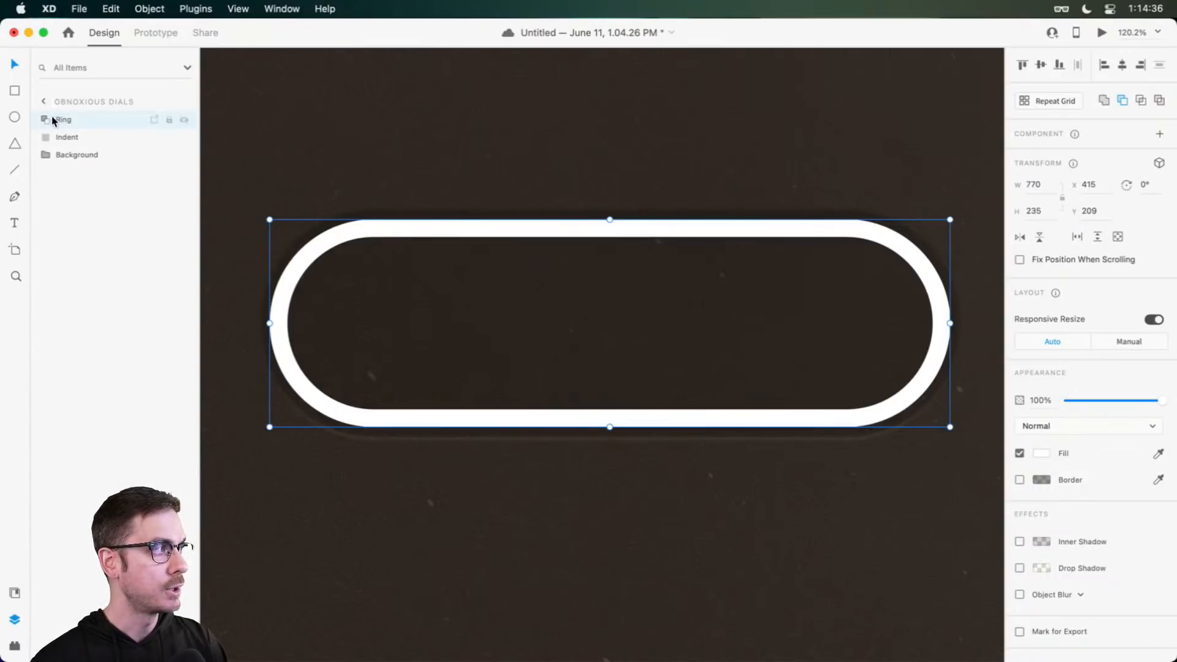
Step: Resize the Ring's inner cut-out pill about its centre to 722 by 187, giving the ring an even 24 px thickness
left_click(52, 117)
left_click(80, 137)
left_click_drag(610, 238, 610, 239)
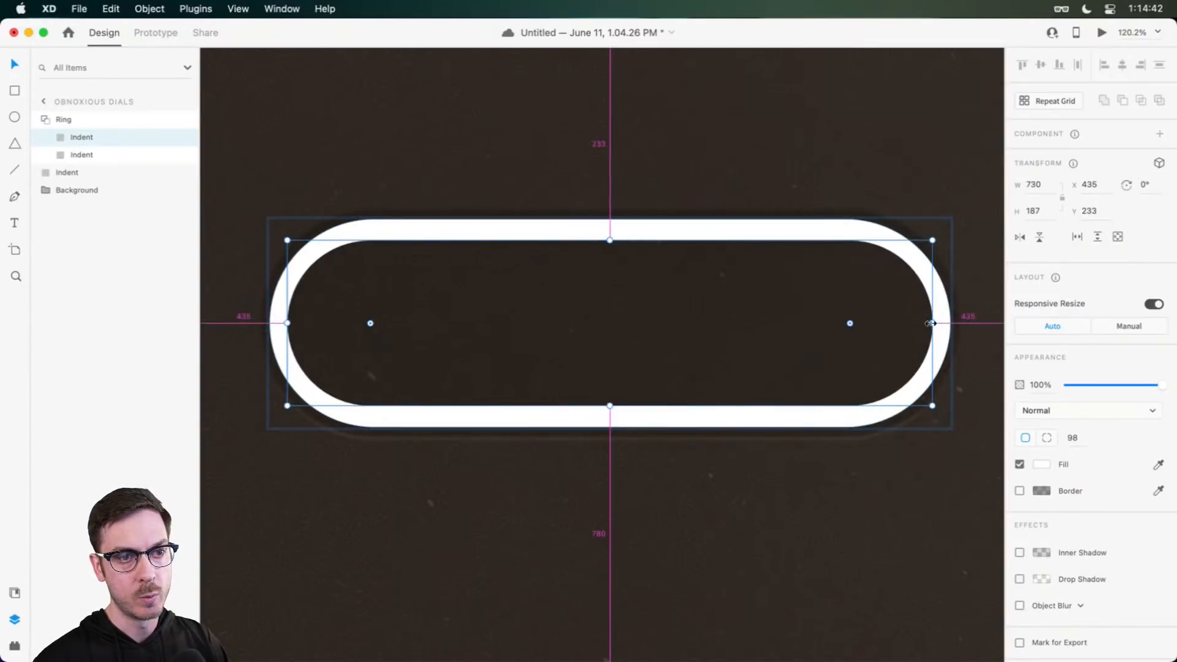
left_click_drag(933, 323, 929, 325)
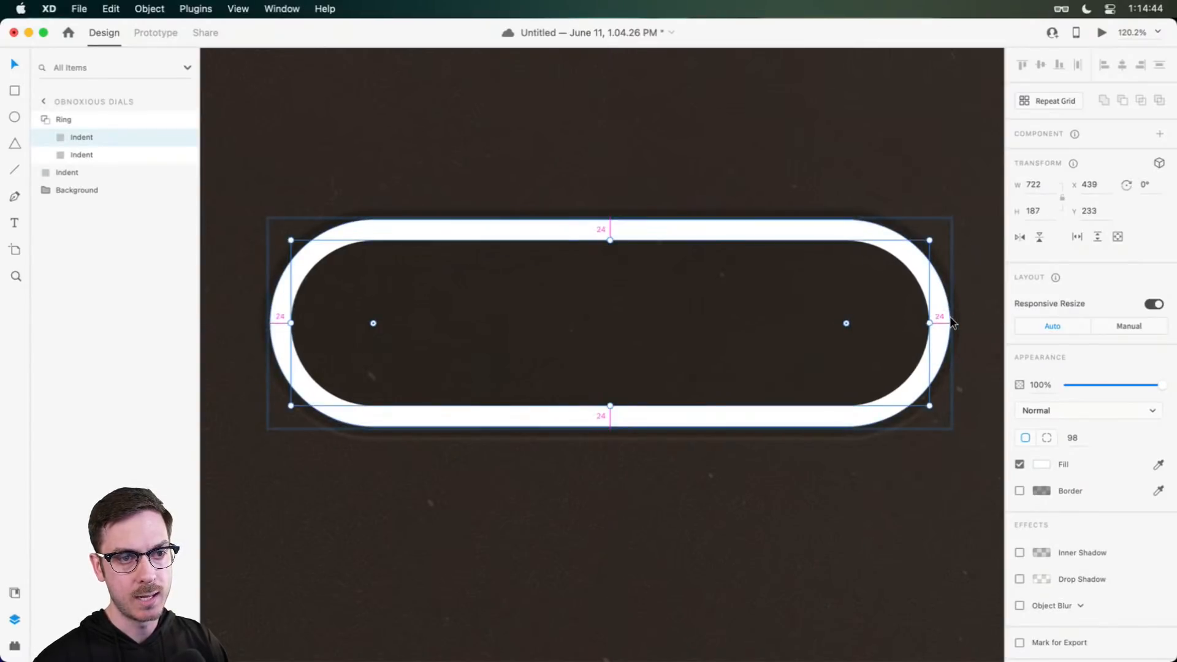
key("Escape")
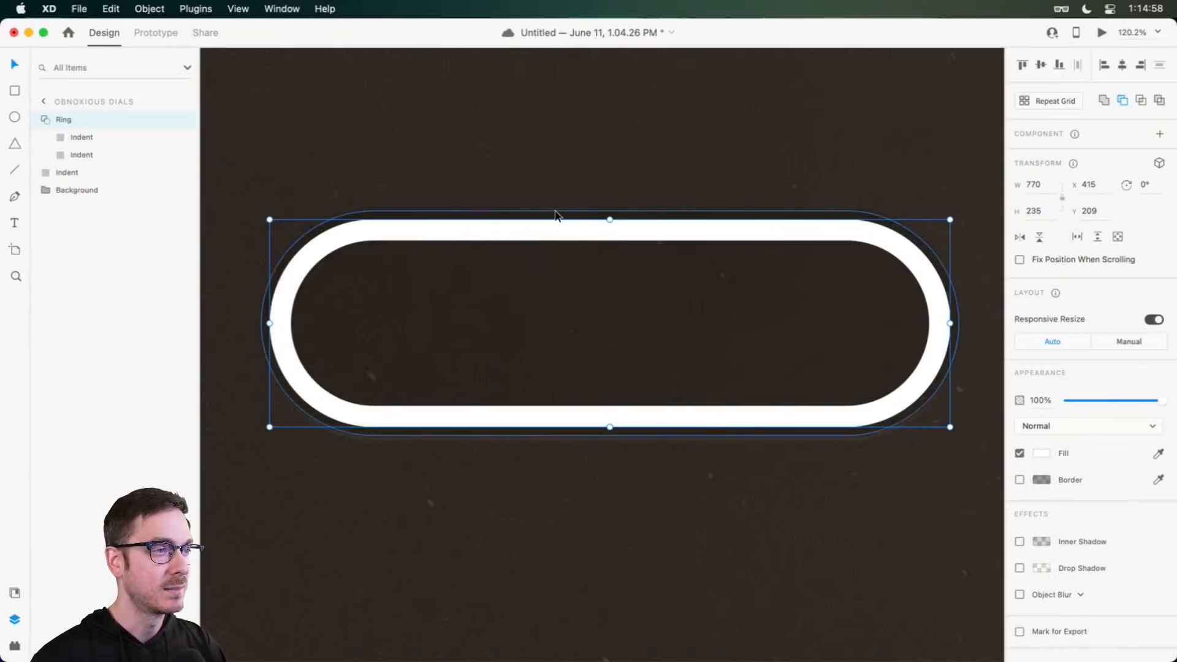
Step: Rename the Ring layer as "Ring, base color"
scroll(554, 219, "up", 1)
left_click_drag(579, 249, 569, 231)
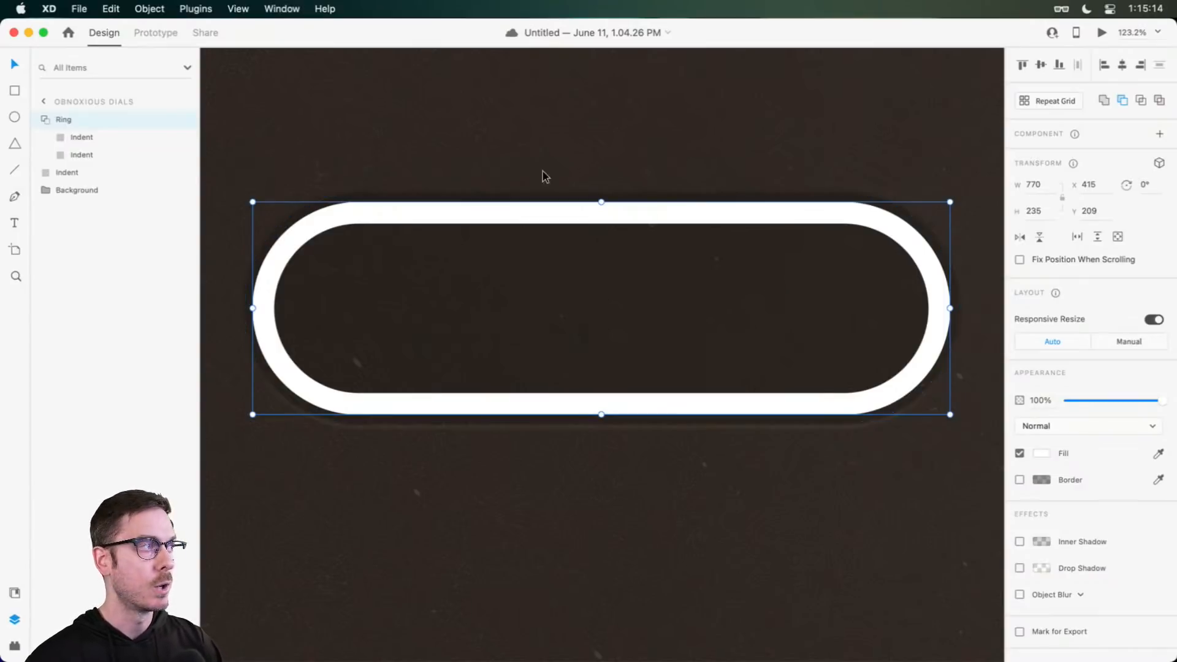
left_click(47, 120)
double_click(61, 120)
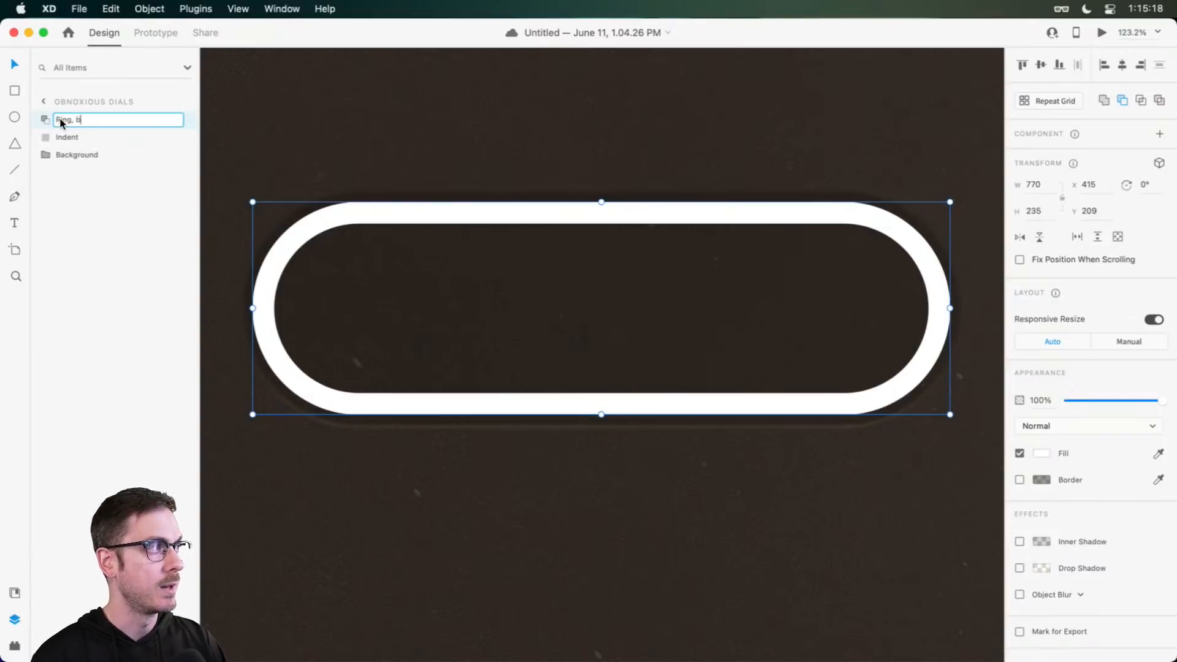
type(", base color")
key("Return")
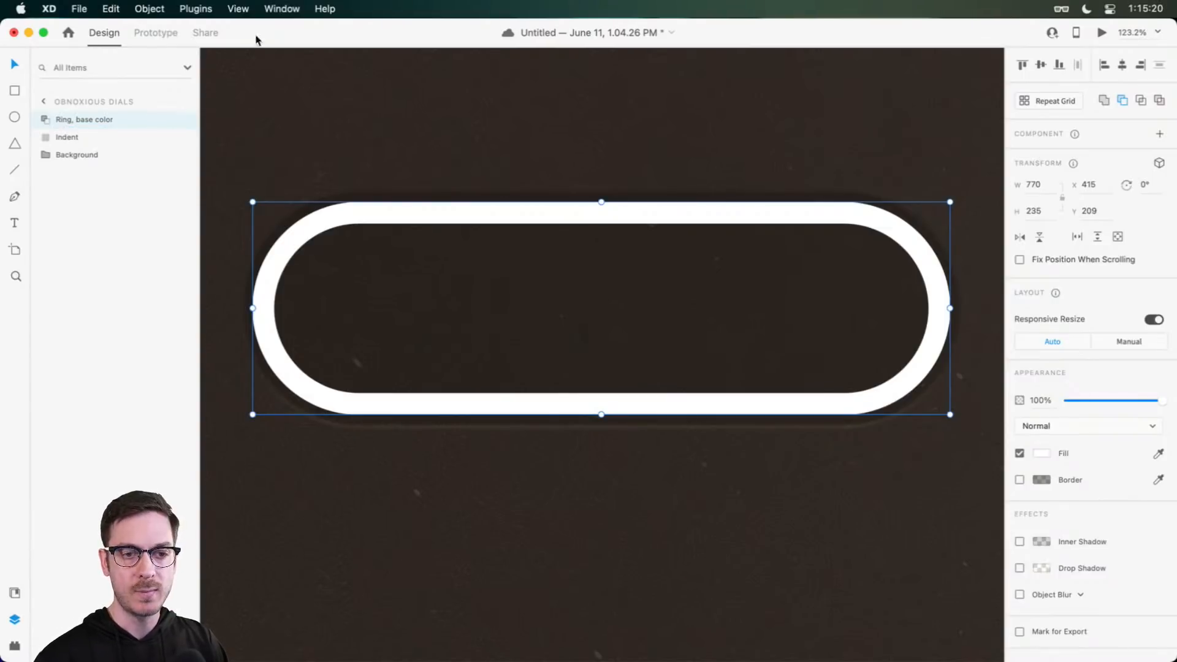
Step: Change the ring's fill to an angular gradient and add a stop on its upper edge, slightly right of centre
left_click(1044, 455)
left_click(909, 366)
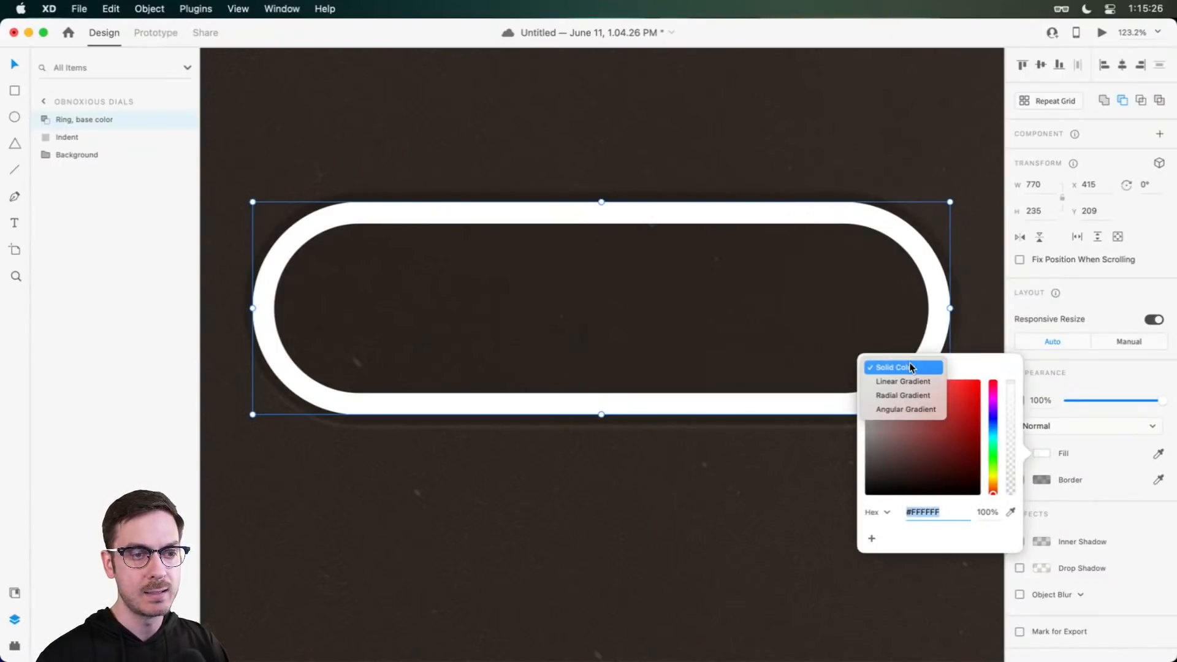
left_click(912, 407)
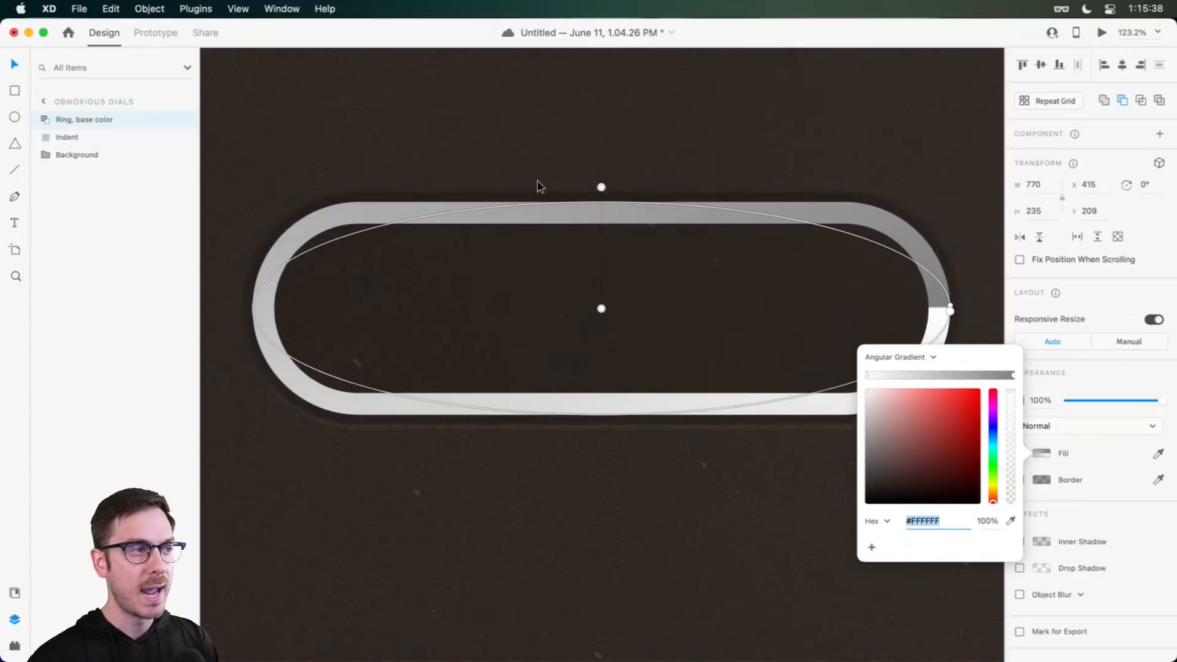
left_click(675, 202)
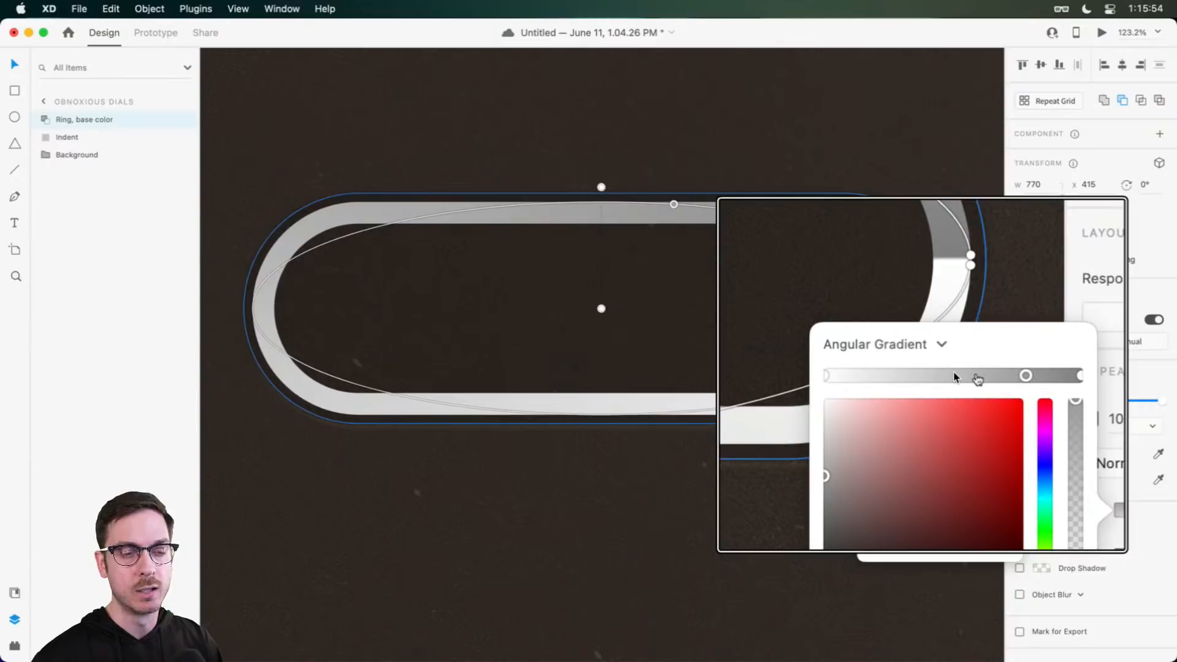
scroll(601, 199, "down", 5)
scroll(667, 224, "up", 8)
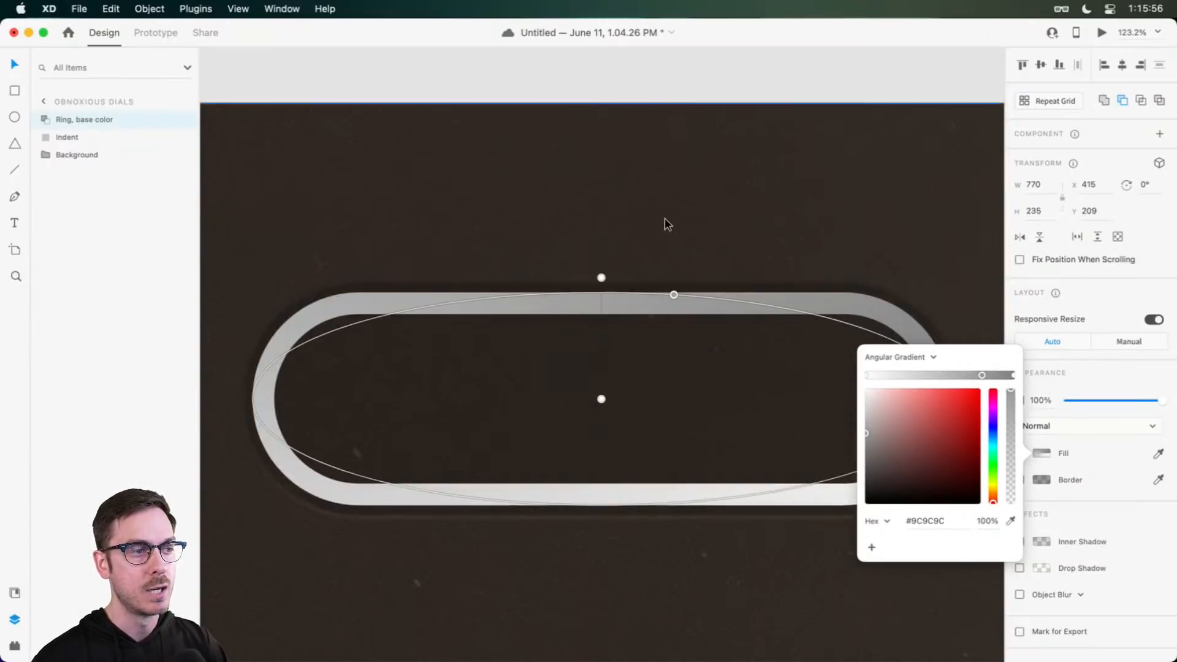
scroll(667, 224, "down", 5)
scroll(634, 199, "up", 1)
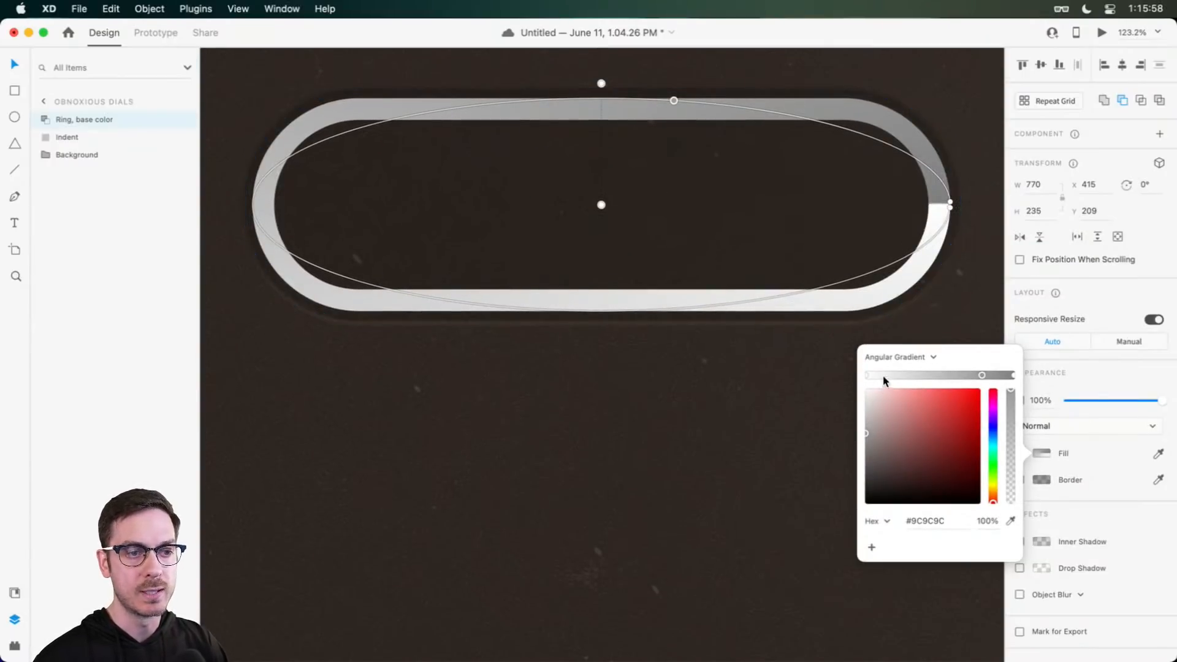
Step: Set the gradient's first stop to dark brown, #48392E, and copy that colour to its last stop
left_click(867, 375)
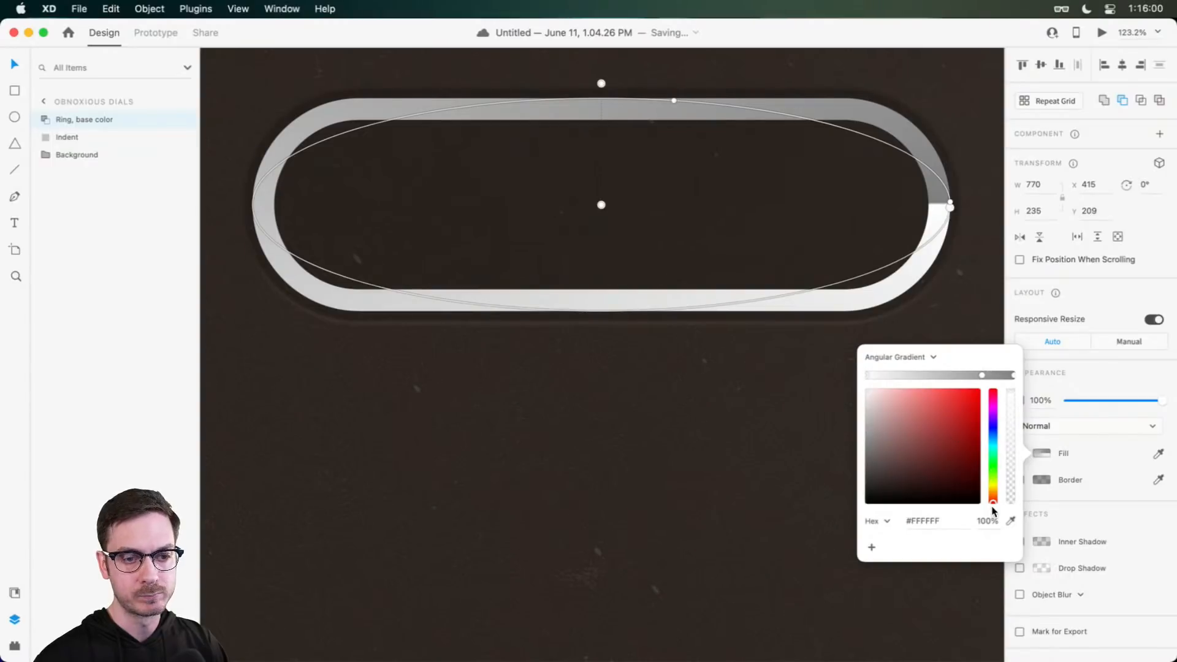
left_click_drag(994, 510, 995, 499)
left_click_drag(890, 466, 909, 473)
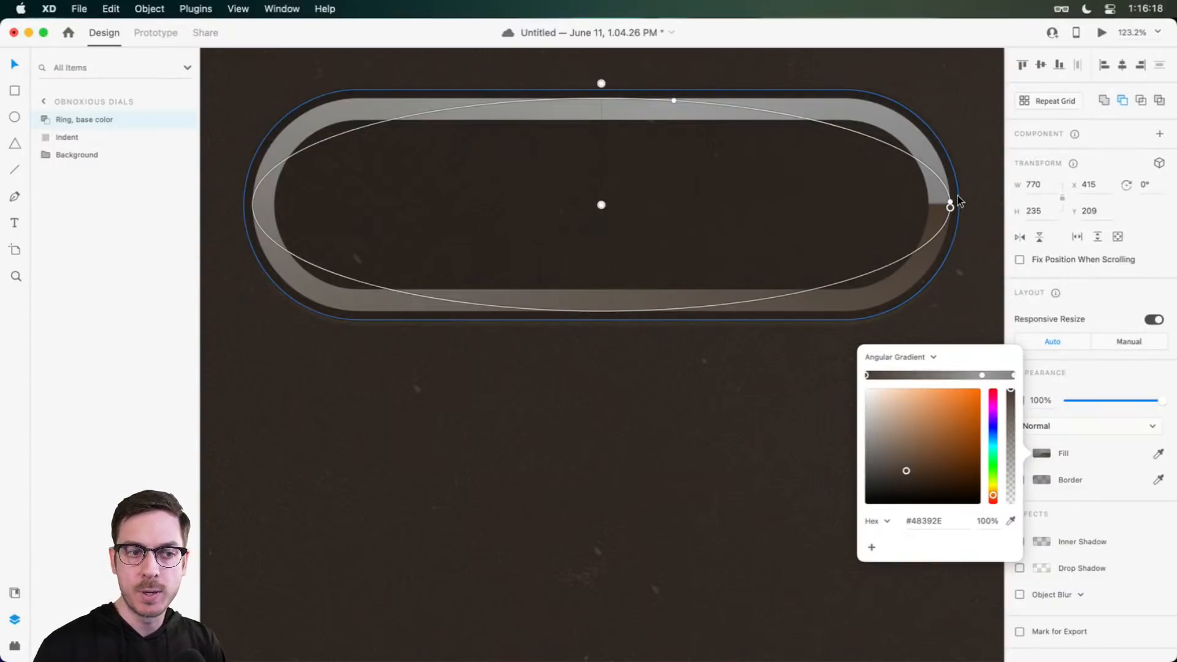
left_click(951, 522)
key("super+c")
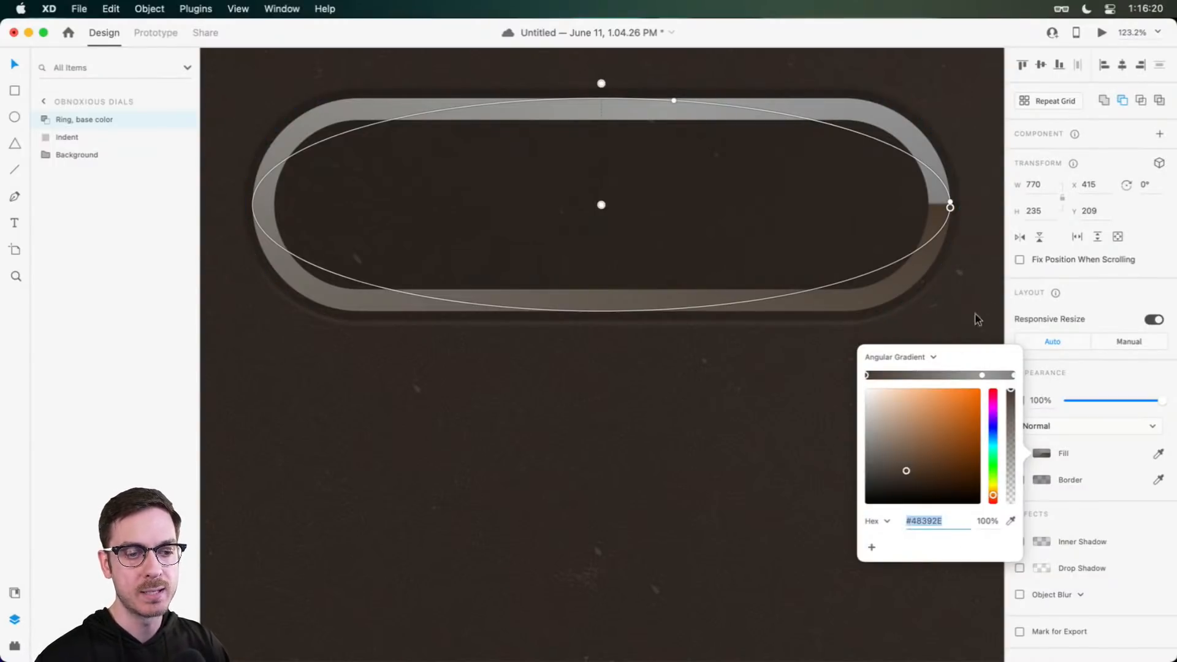
left_click(1013, 375)
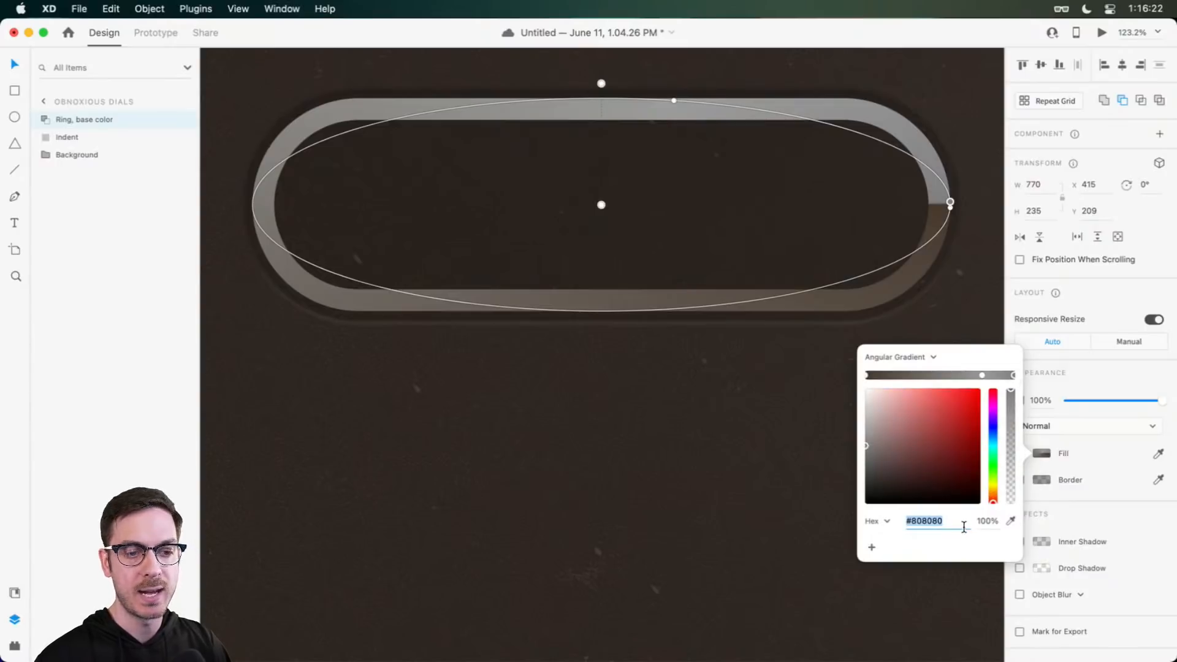
key("super+v")
key("Tab")
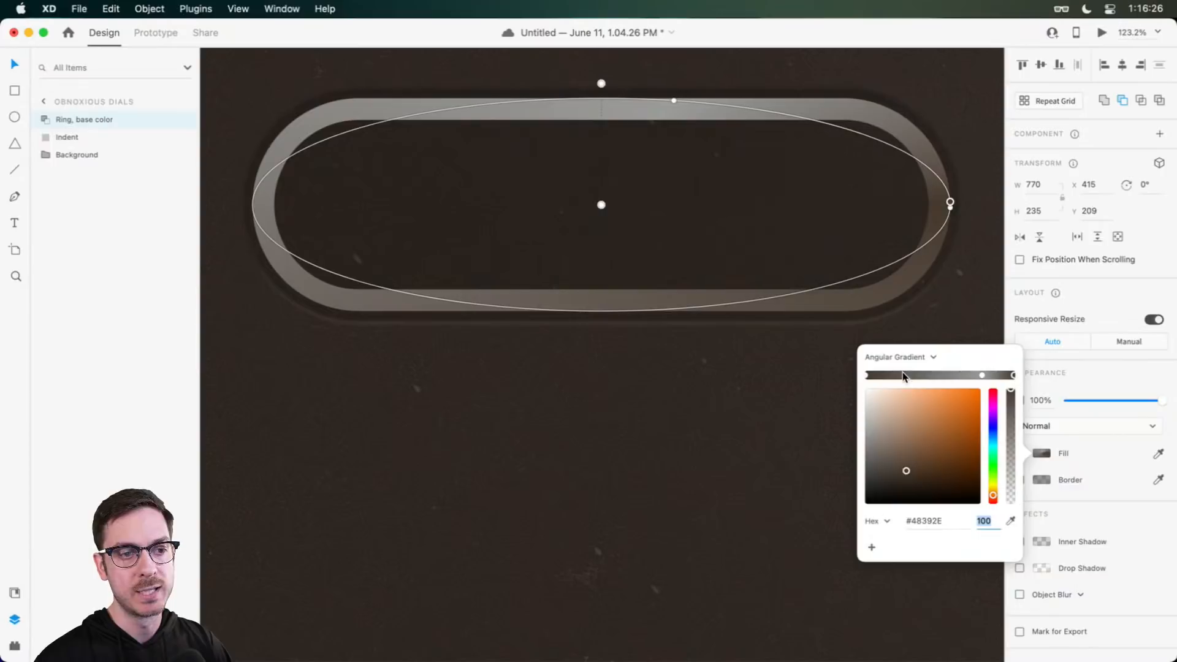
Step: Add two stops along the ring's lower edge, a dark brown one right of centre and a lighter brown one, #80675A, left of centre
left_click(896, 376)
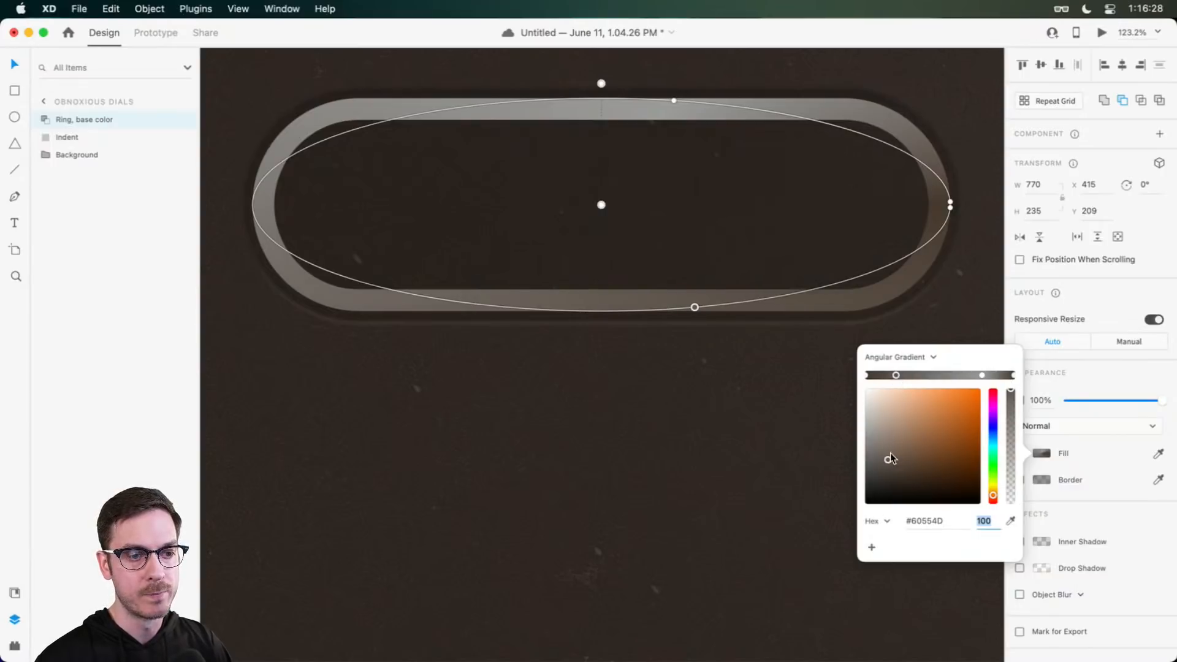
left_click_drag(887, 459, 890, 475)
left_click(914, 374)
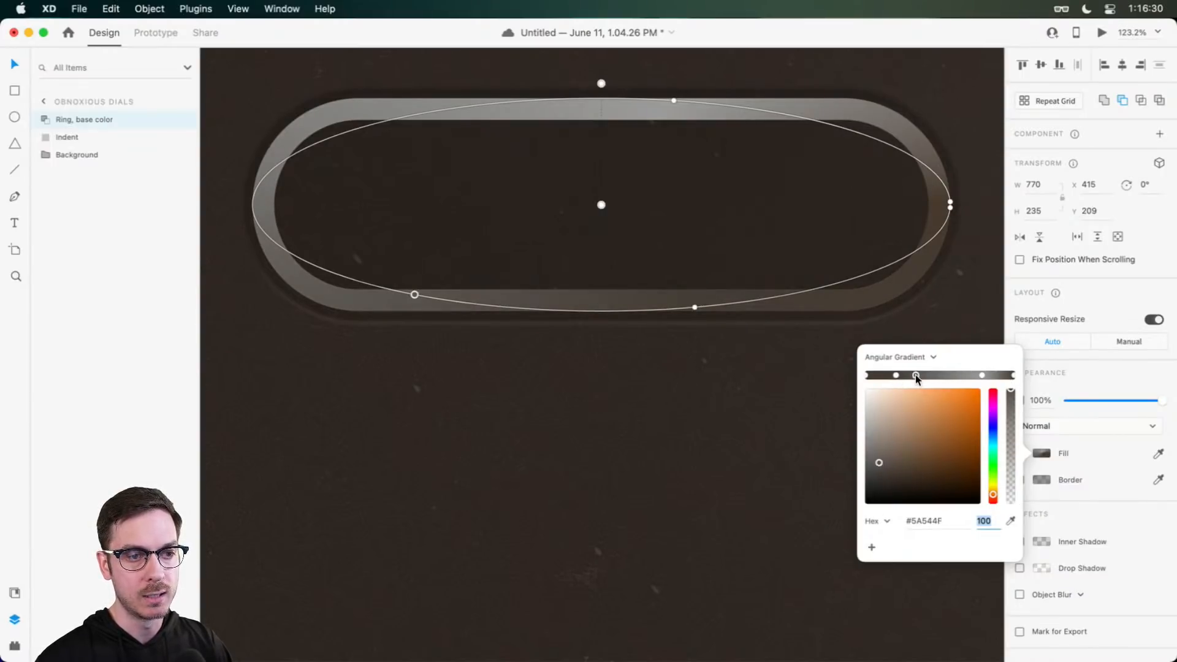
left_click_drag(880, 457, 898, 444)
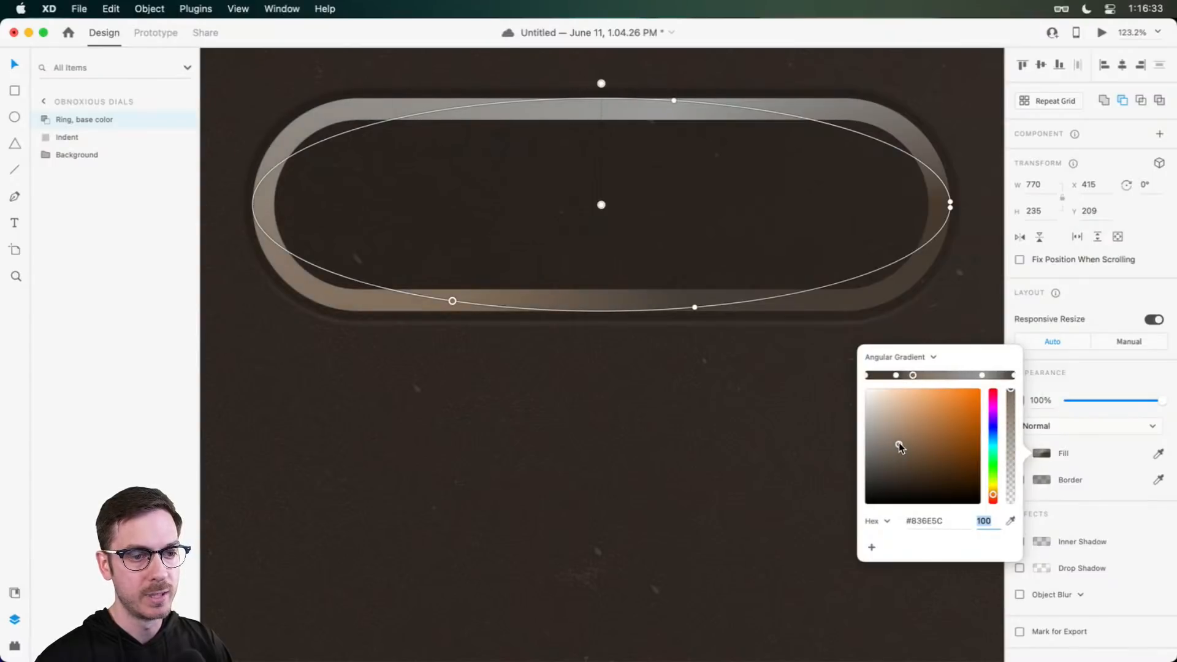
left_click(994, 497)
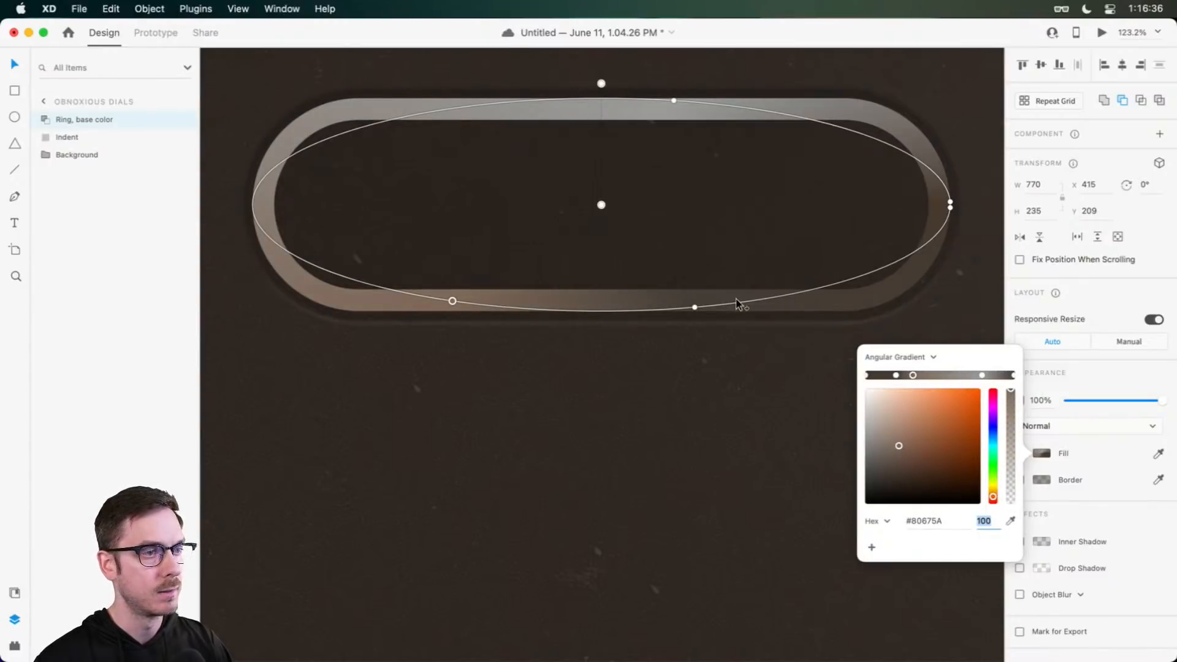
Step: Add two stops on the ring's lower-right curve and two along its upper edge right of centre, in shades of dark brown
left_click(808, 290)
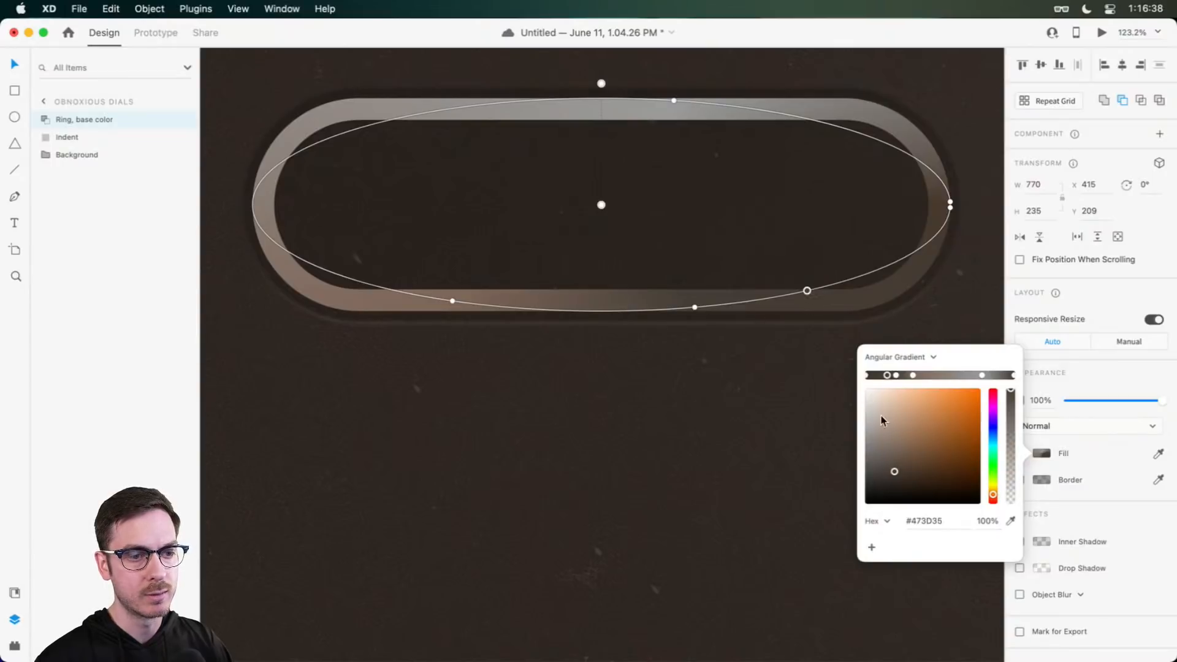
left_click_drag(897, 470, 890, 470)
left_click(893, 263)
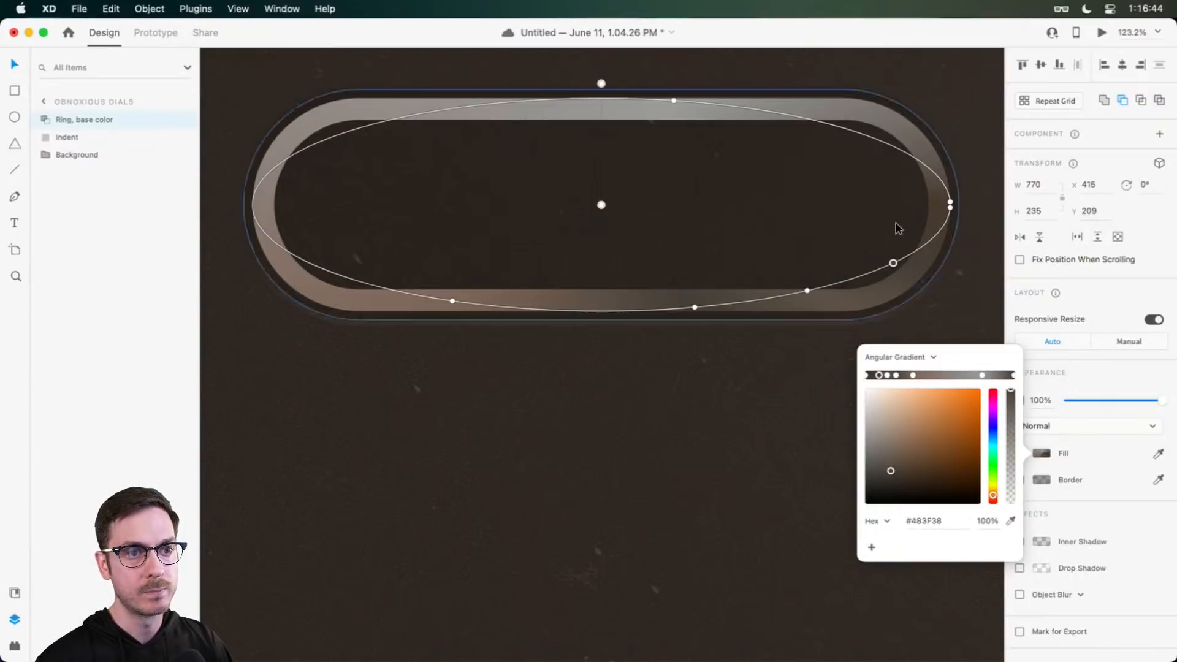
left_click(848, 130)
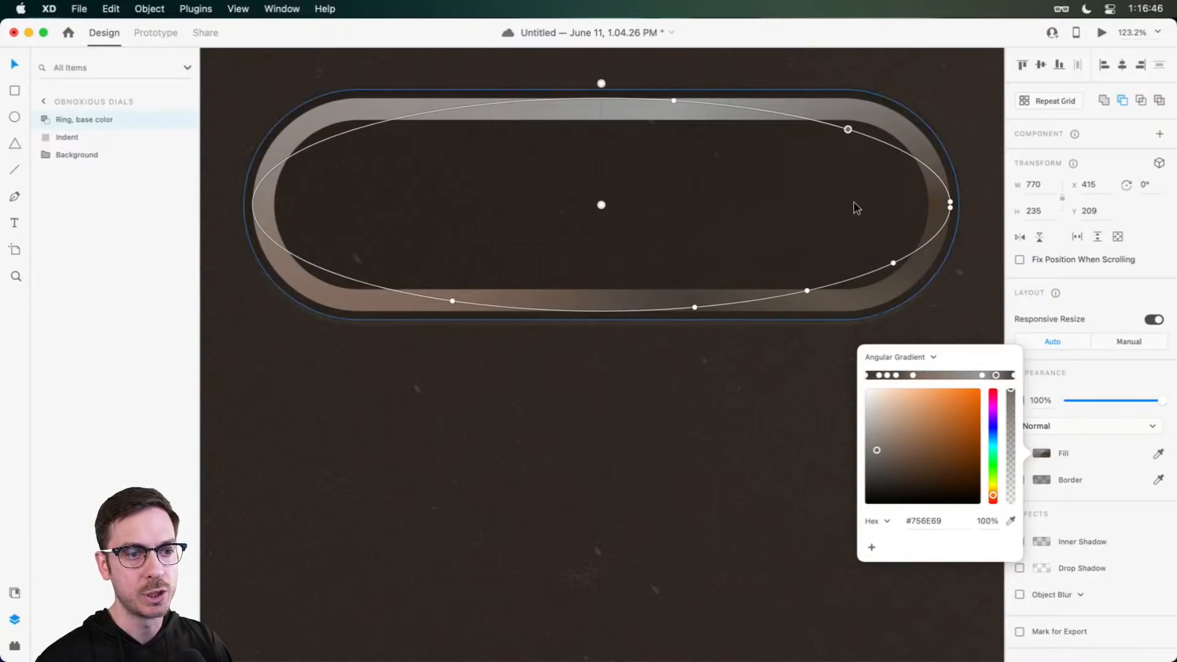
left_click_drag(892, 447, 894, 477)
left_click(749, 109)
Step: Recolour the grey upper-edge stop to dark brown, #524439, and add a lighter brown stop, #846D5C, on the upper edge left of centre
left_click(674, 100)
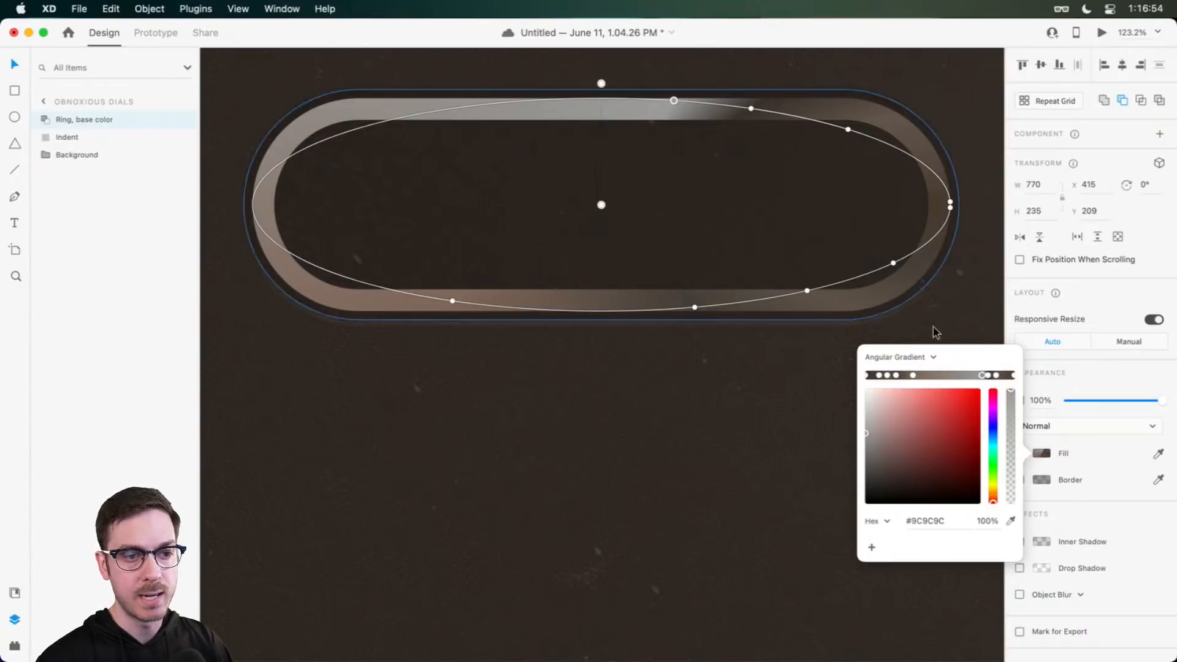
left_click_drag(995, 506, 993, 492)
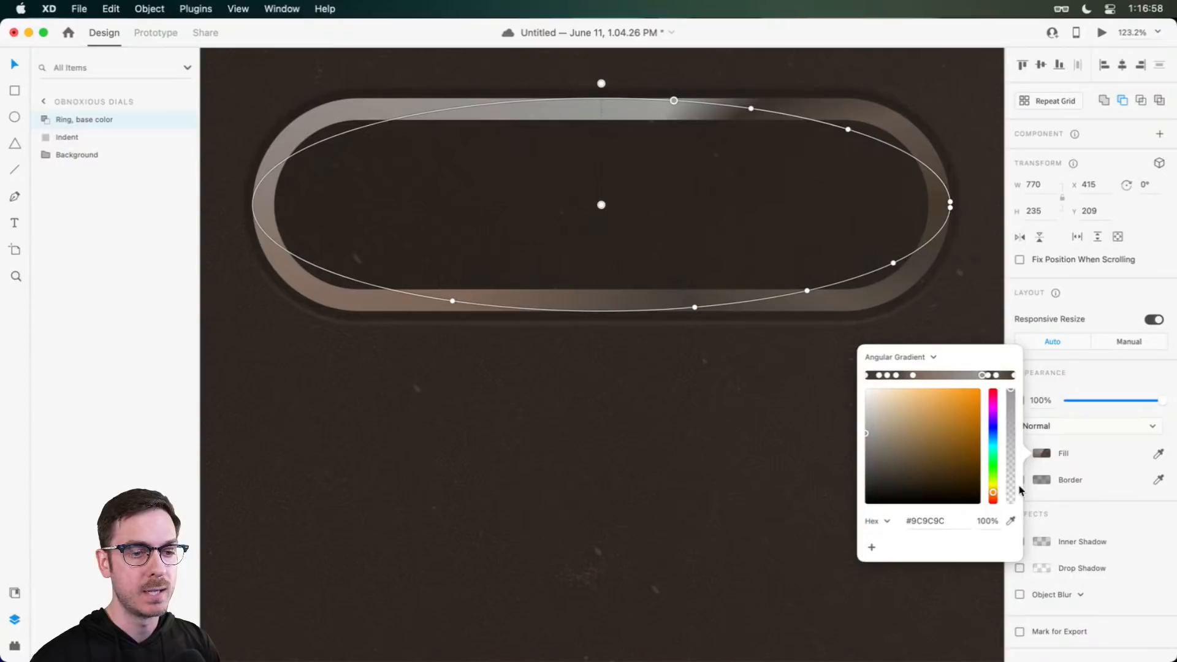
left_click_drag(902, 466, 900, 465)
left_click(480, 105)
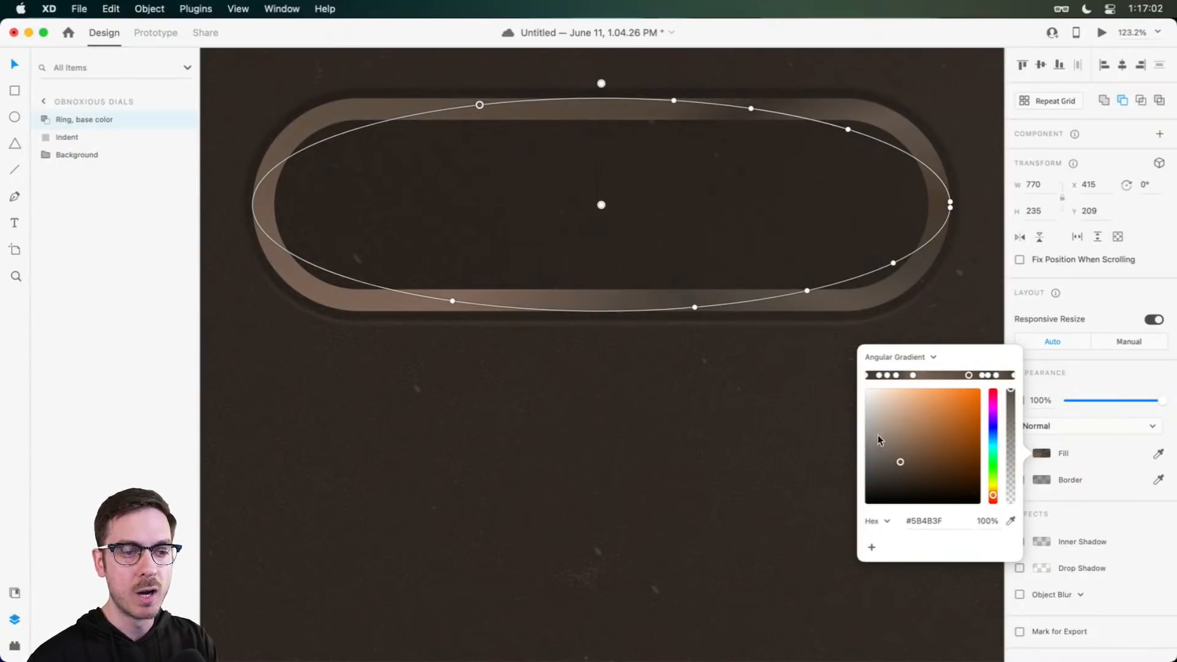
left_click_drag(903, 458, 899, 443)
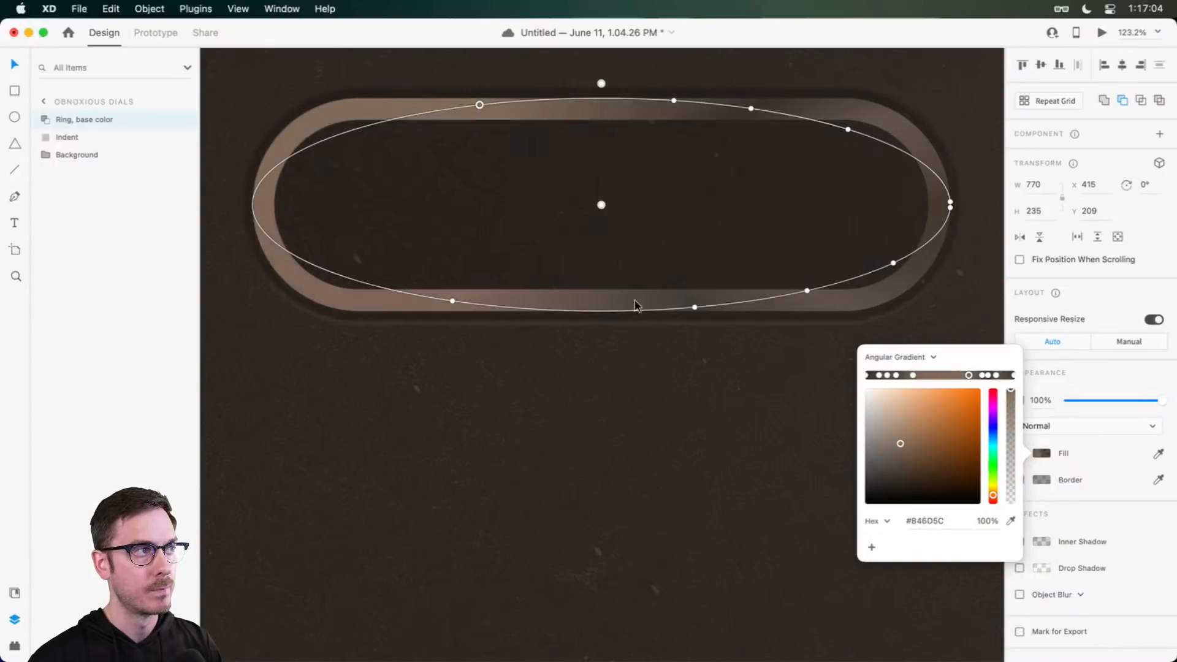
Step: Add darker brown stops at the ring's upper-left curve and left end, and a dark brown one, #392D26, on its lower-left curve
left_click(361, 128)
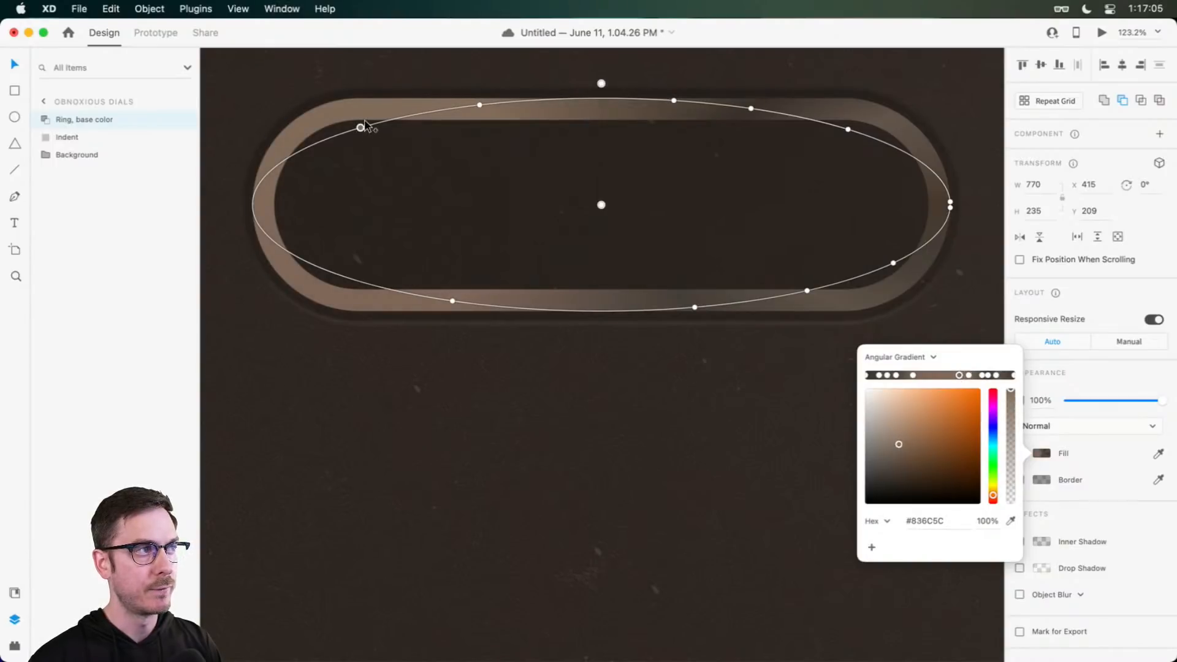
left_click(901, 472)
left_click(270, 238)
left_click(900, 458)
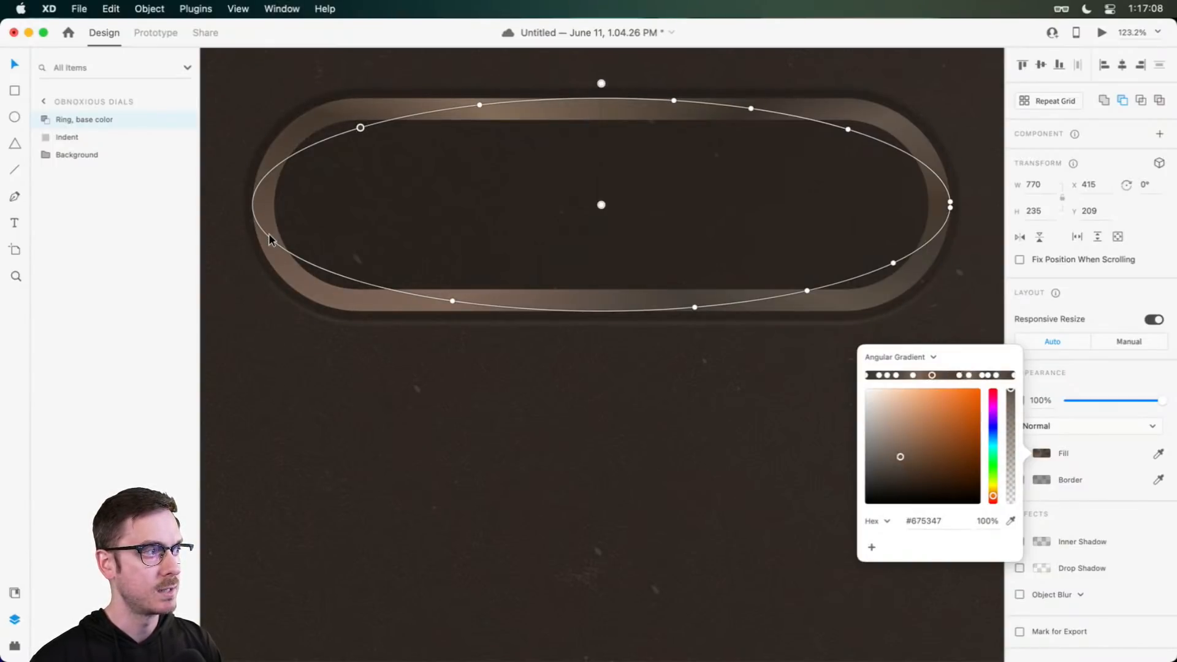
left_click_drag(908, 444, 905, 478)
left_click(354, 280)
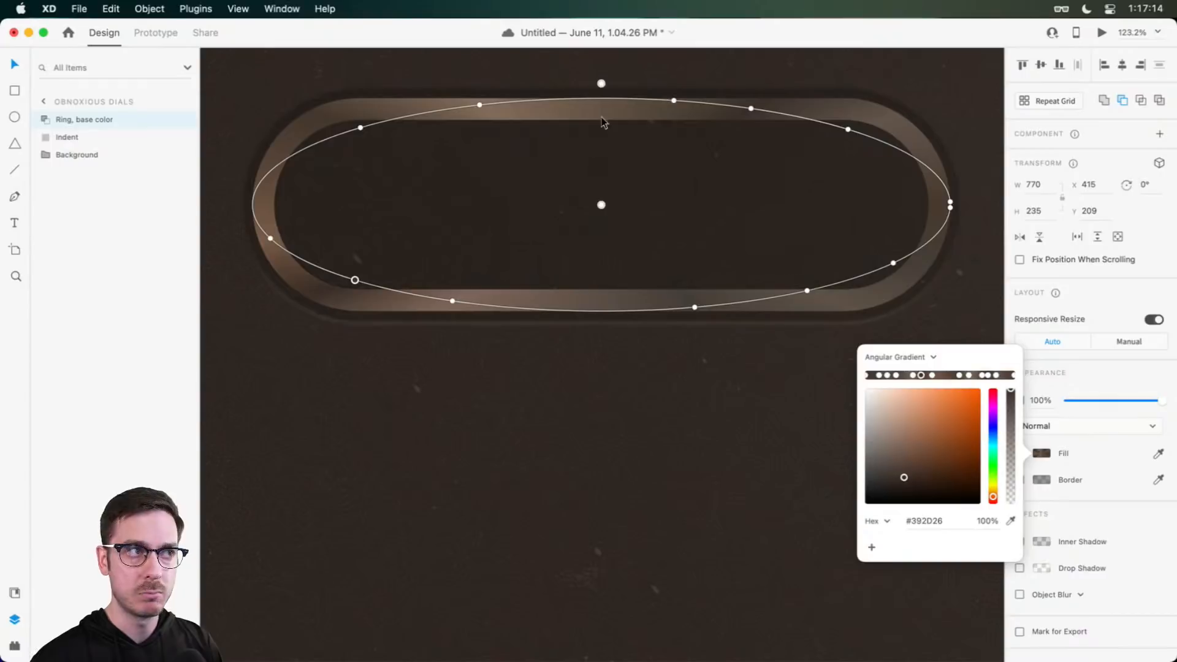
Step: Add a dark brown stop, #382D25, at the ring's top centre and set the far lower-right stop to #39322C
left_click(600, 98)
left_click_drag(905, 478, 892, 479)
left_click(893, 263)
left_click(893, 477)
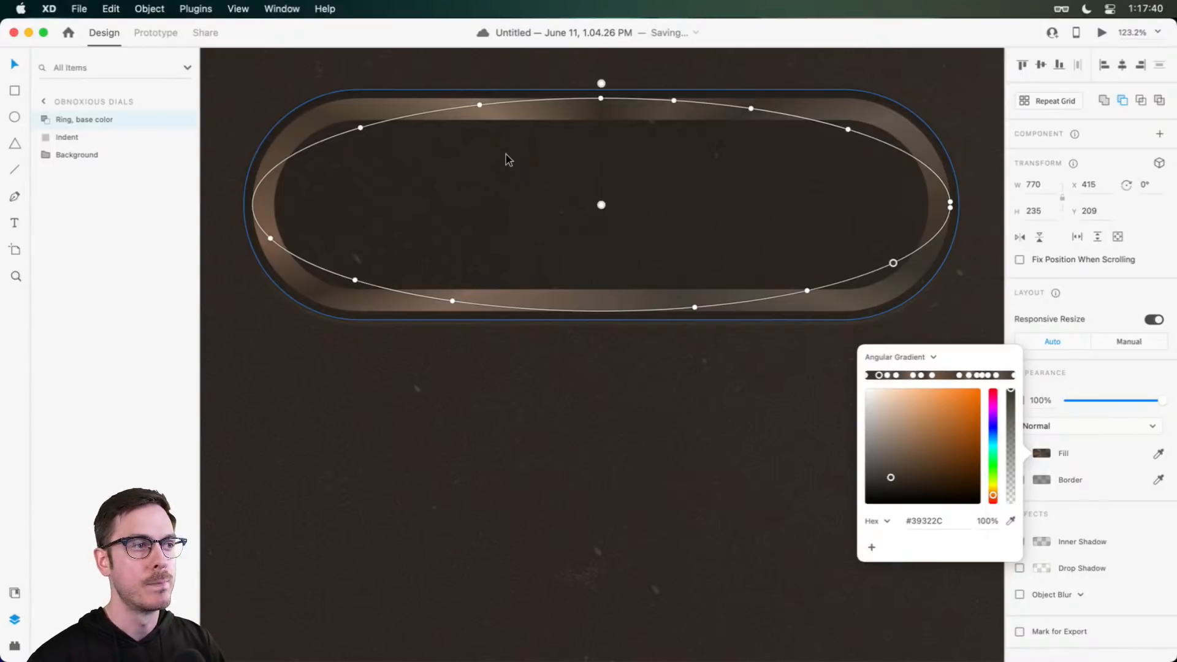
Step: Try moving the gradient's centre point downward and the far lower-right stop outward, undoing each change
scroll(509, 159, "right", 1)
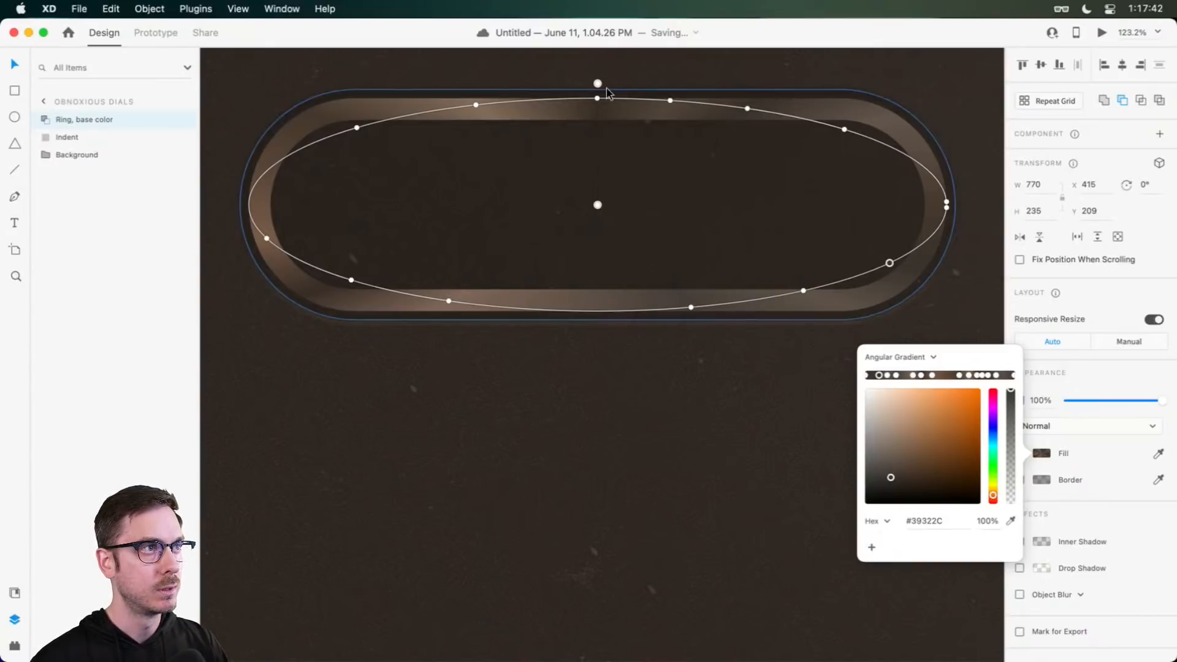
scroll(598, 83, "down", 3)
scroll(607, 104, "up", 2)
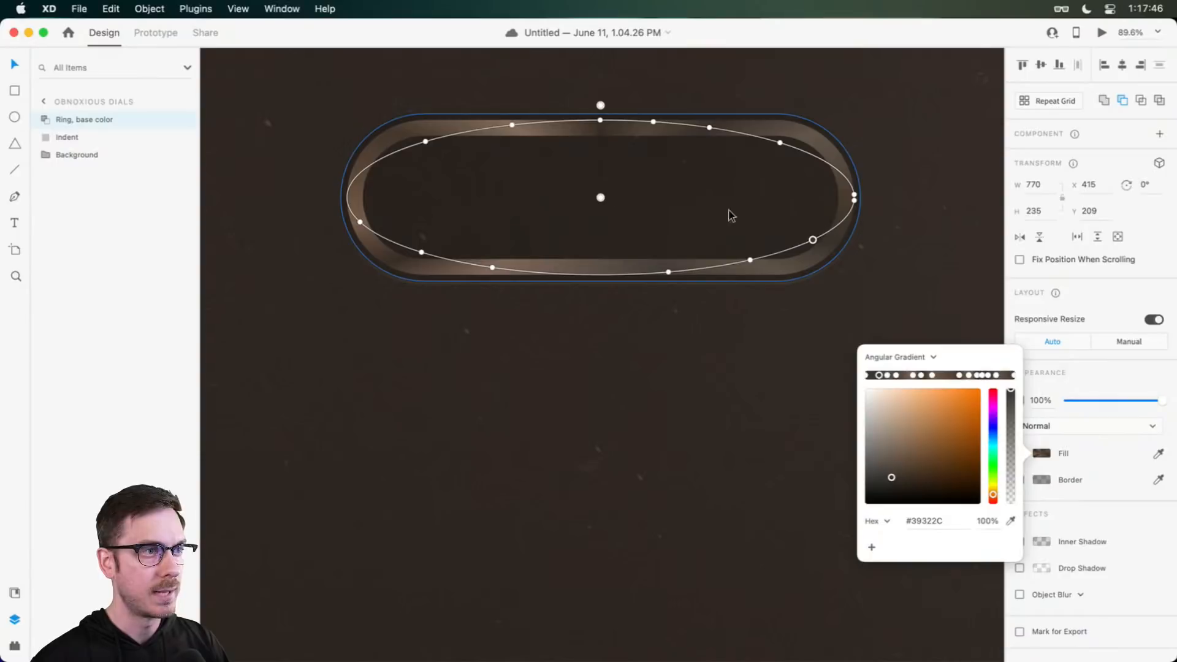
mouse_move(603, 196)
left_mouse_down()
mouse_move(603, 231)
mouse_move(603, 219)
left_mouse_up()
key("super+z")
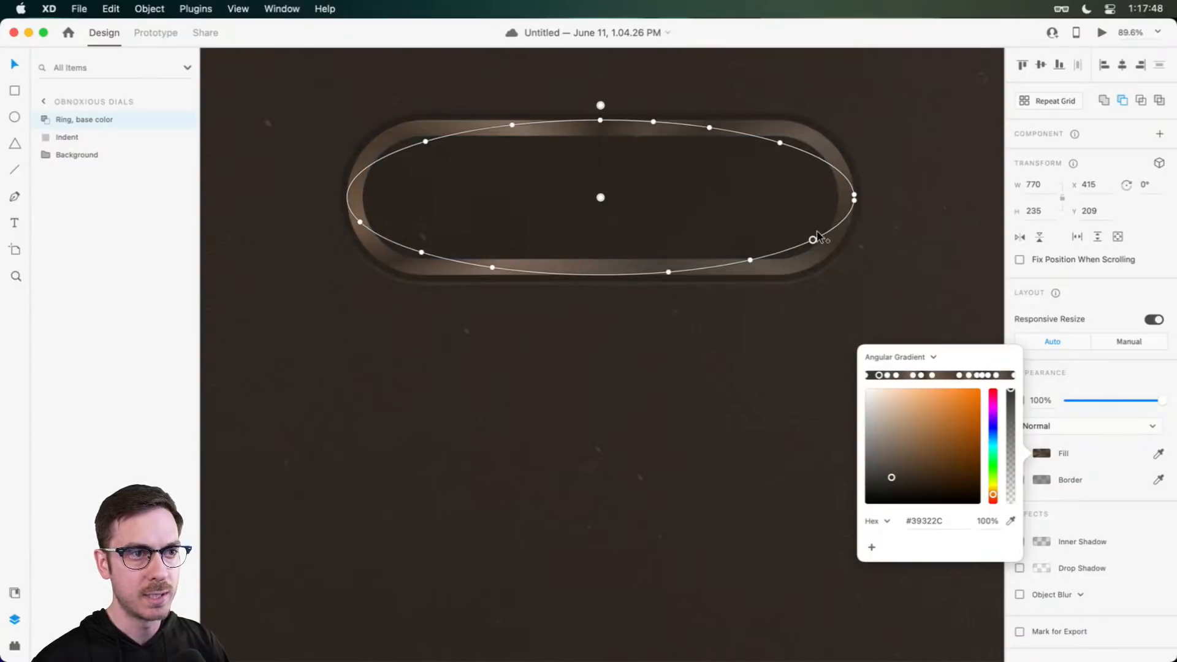
left_click_drag(814, 239, 820, 253)
key("super+z")
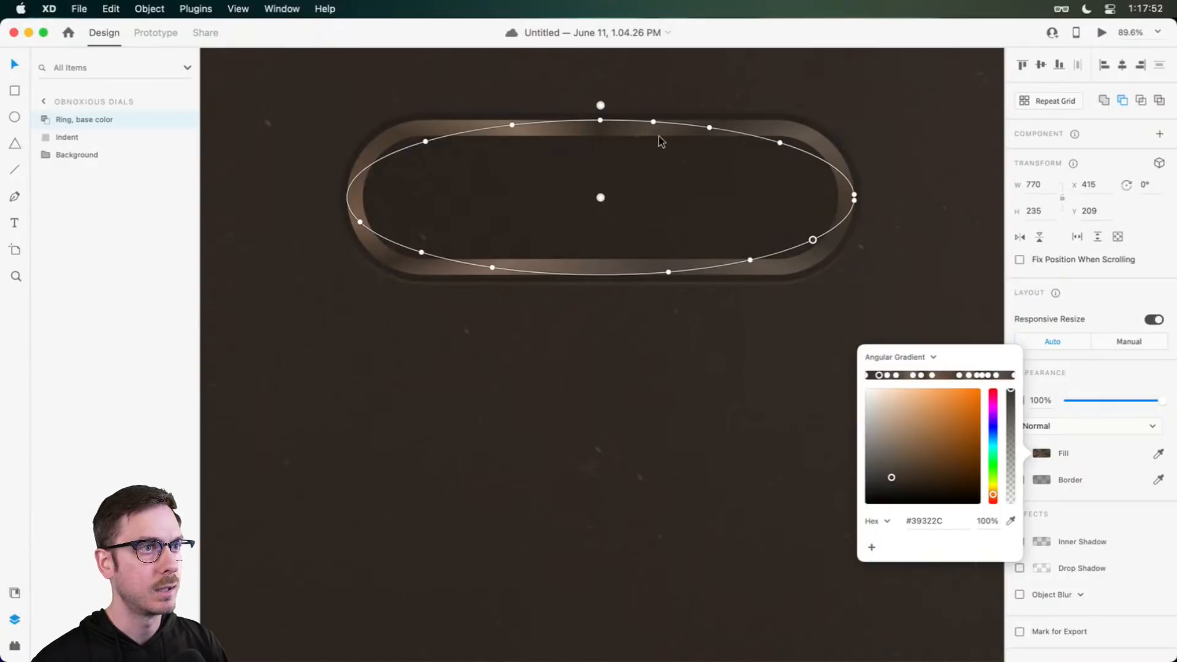
Step: Try shifting the gradient's centre point upward from the middle of the ring, and undo the move
scroll(696, 162, "up", 3)
scroll(691, 163, "up", 3)
scroll(635, 112, "up", 3)
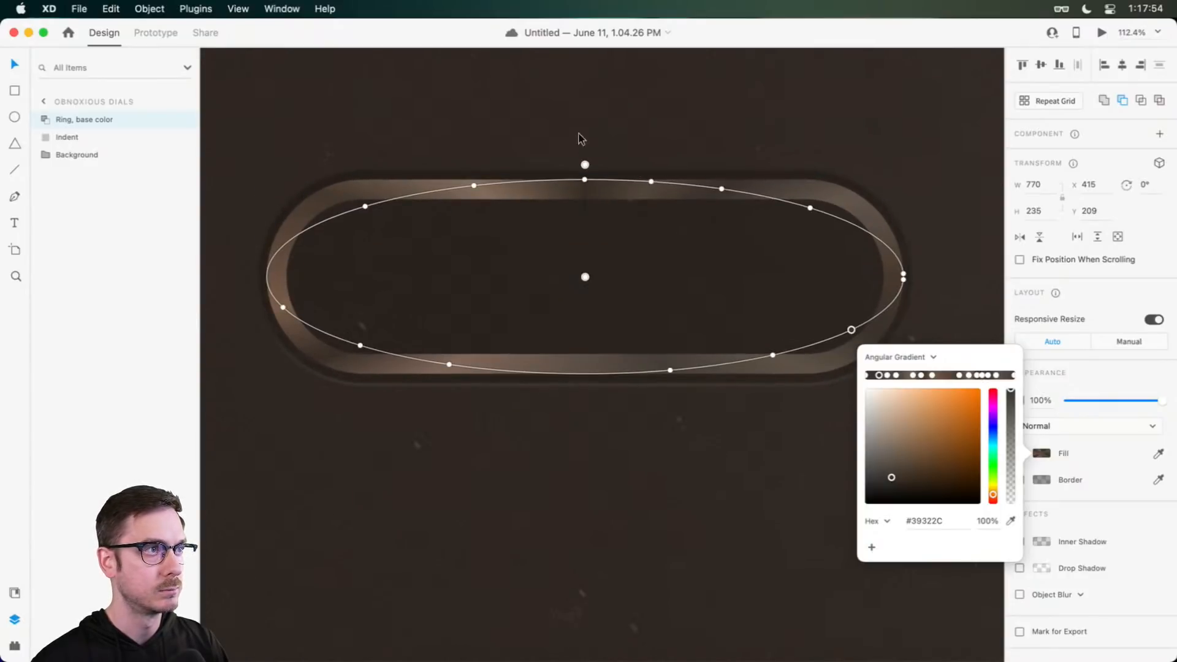
left_click(584, 179)
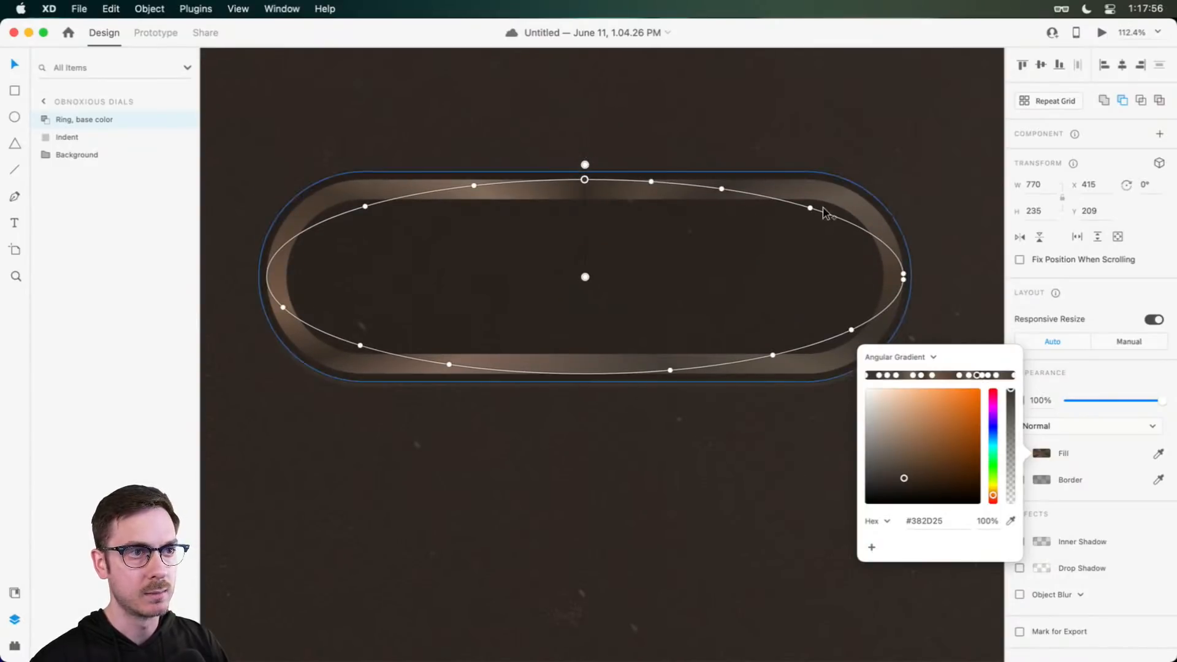
left_click_drag(584, 278, 572, 237)
key("super+z")
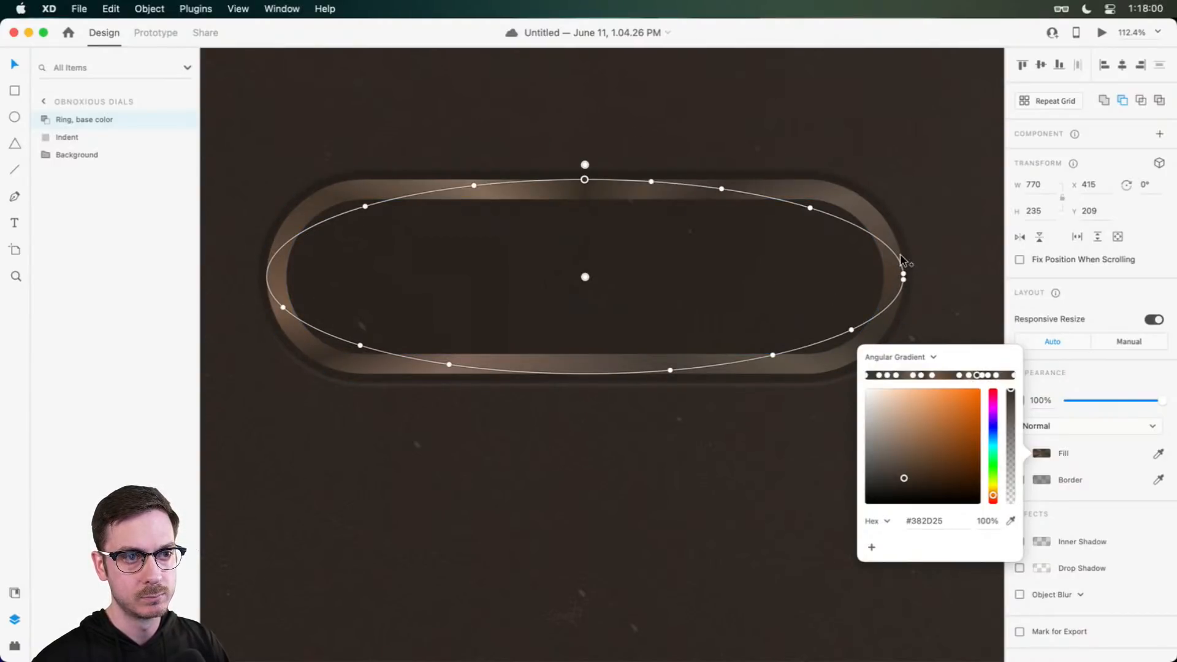
Step: Try moving the gradient's upper handle to the right of centre, check the neighbouring stops and undo the change
left_click(1043, 454)
left_click(1044, 454)
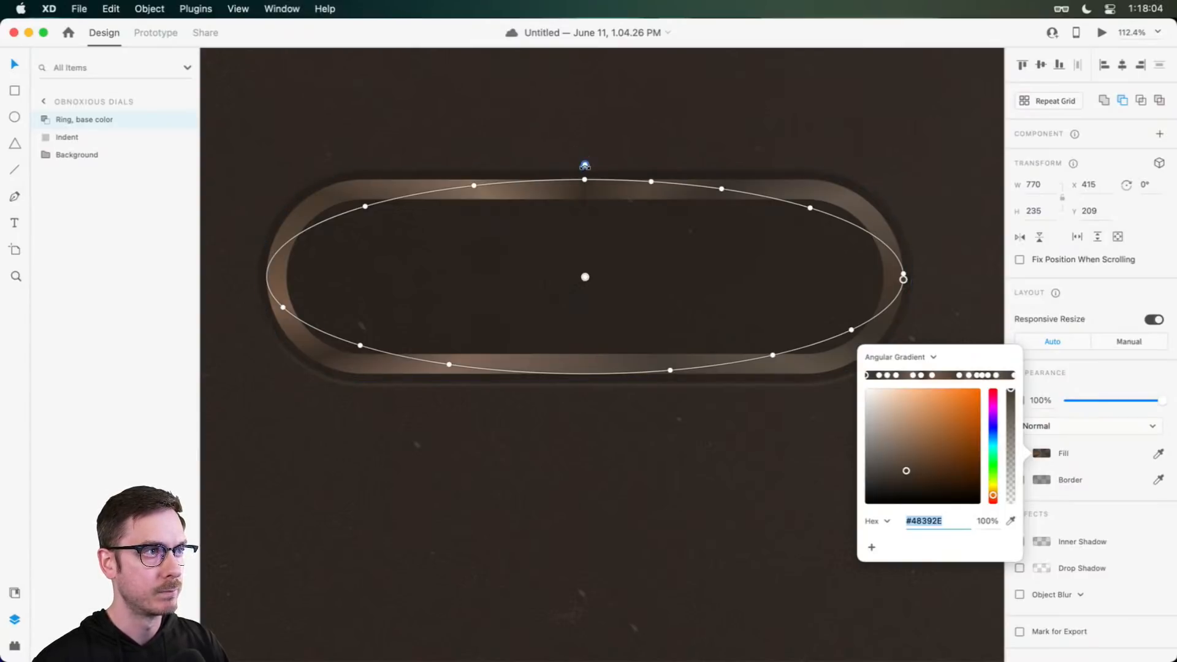
left_click_drag(585, 165, 626, 183)
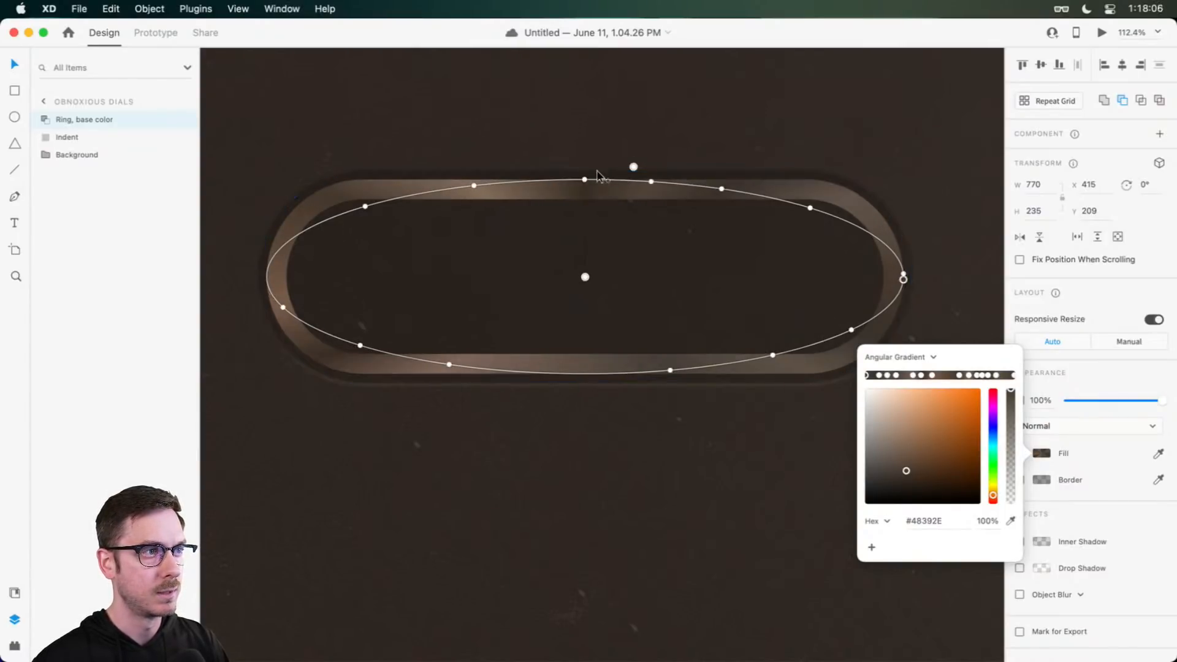
left_click(586, 181)
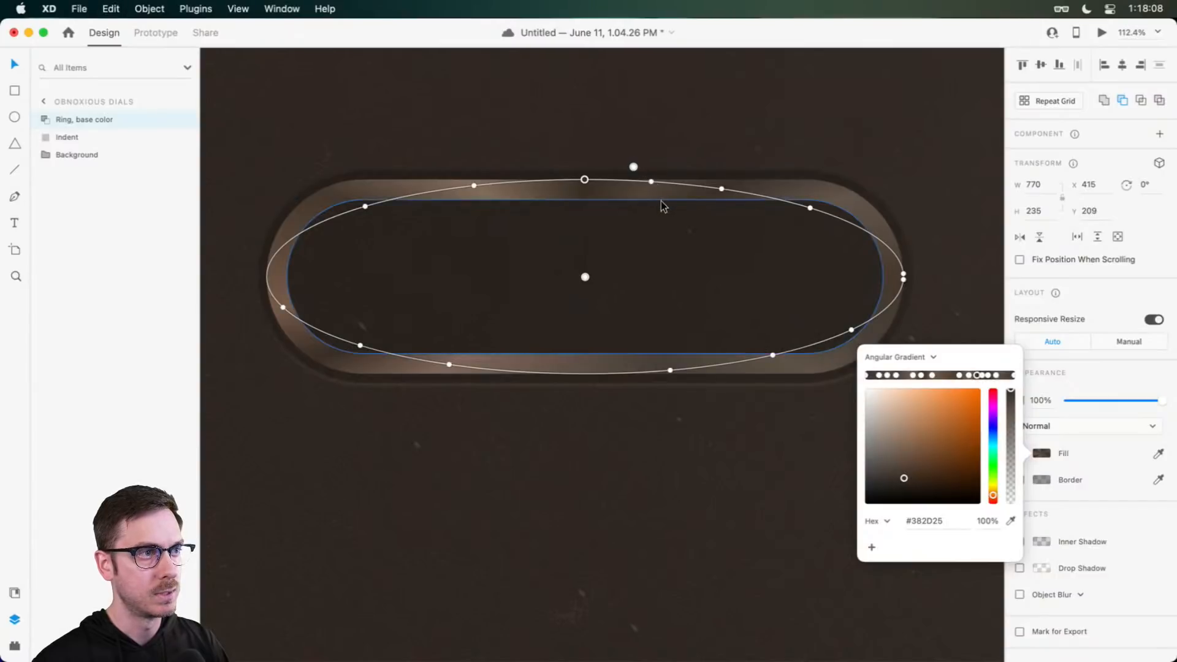
left_click(649, 181)
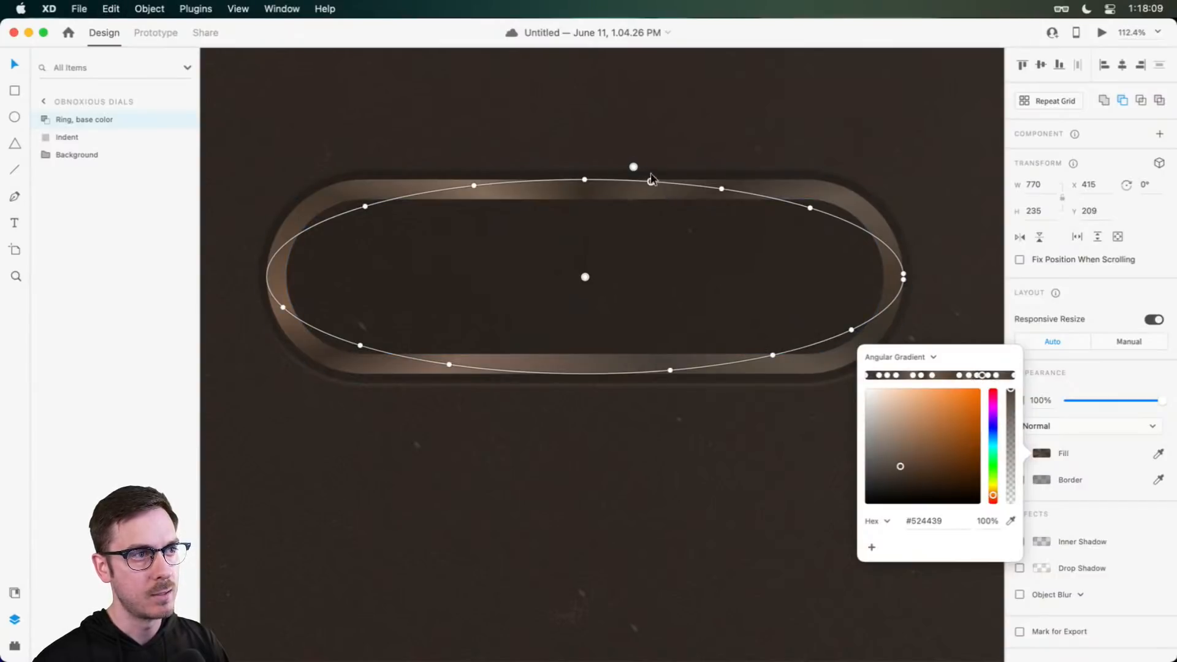
left_click(903, 280)
key("super+z")
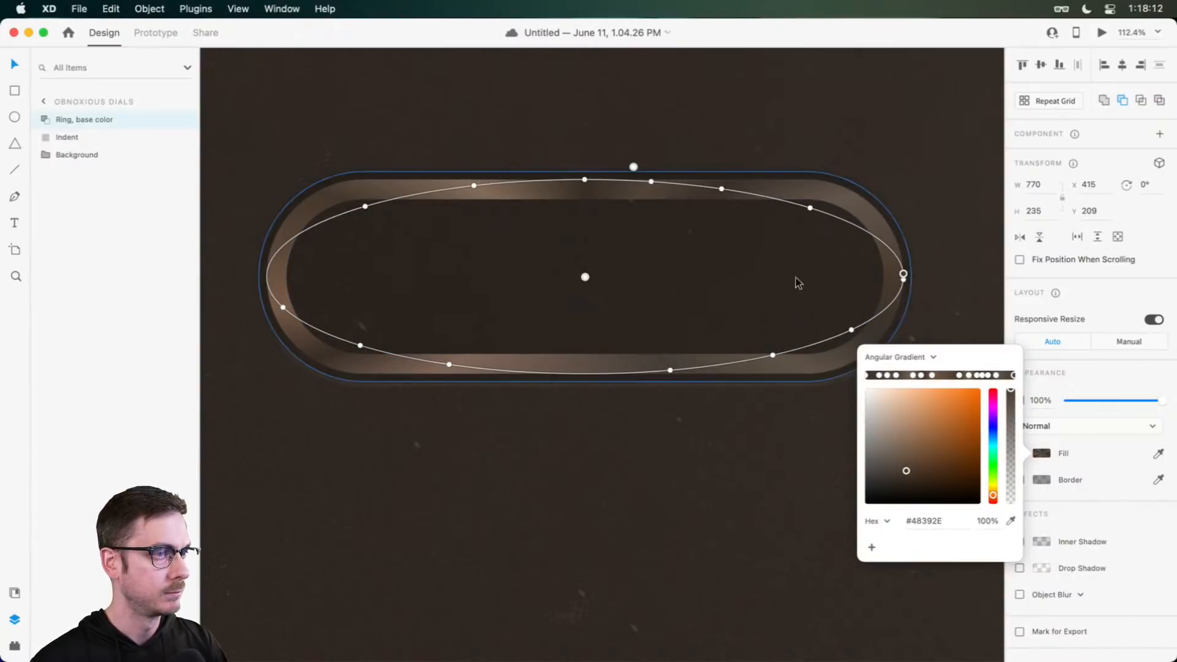
Step: Try a radial gradient fill on the ring with its axis tilted downward, and undo the tilt
left_click(1072, 428)
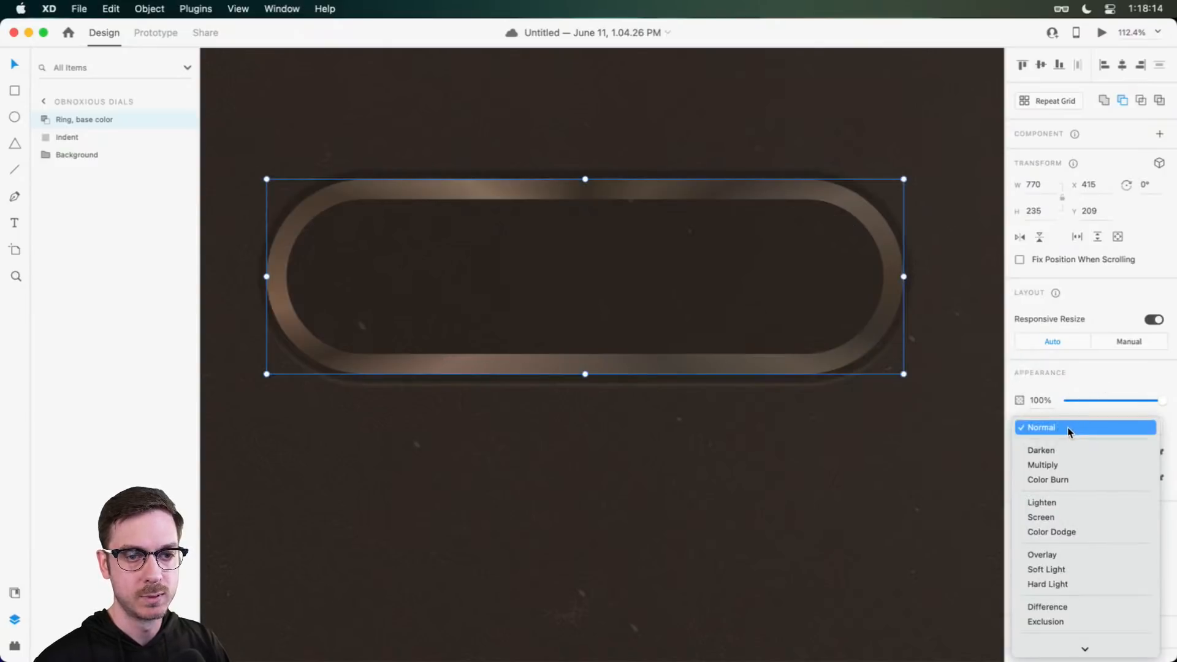
left_click(1068, 427)
left_click(1044, 455)
left_click(909, 355)
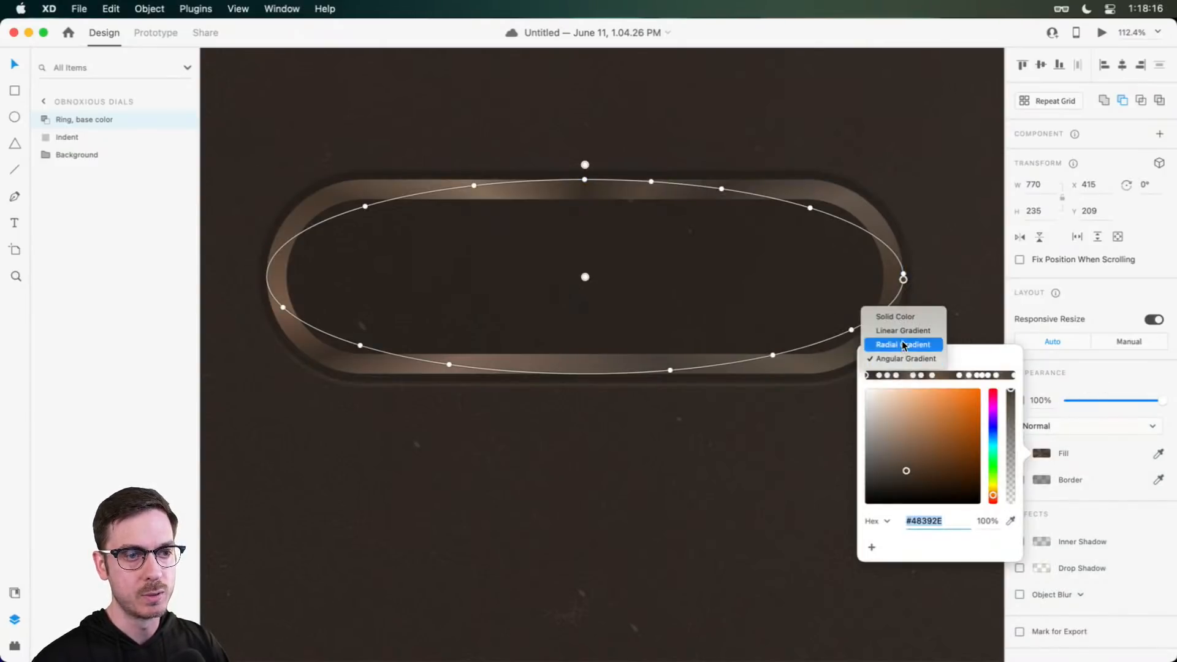
left_click(902, 341)
left_click_drag(904, 277, 889, 326)
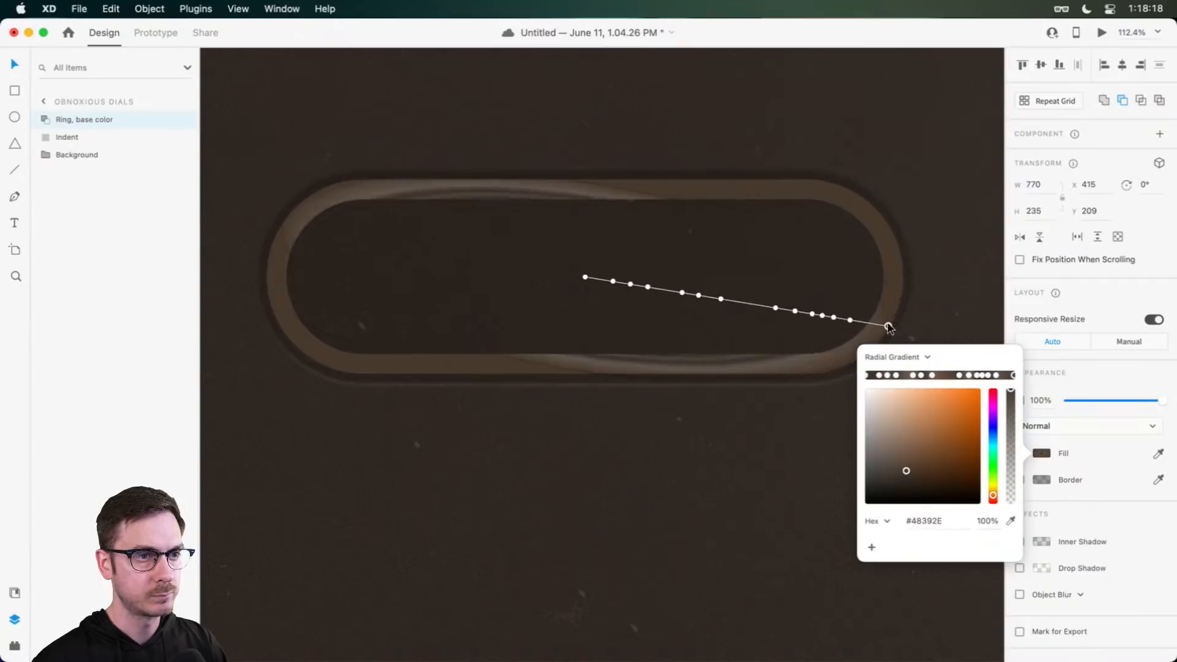
key("super+z")
Step: Try stretching the radial gradient vertically beyond the ring, and undo back to the angular gradient
scroll(749, 350, "down", 5)
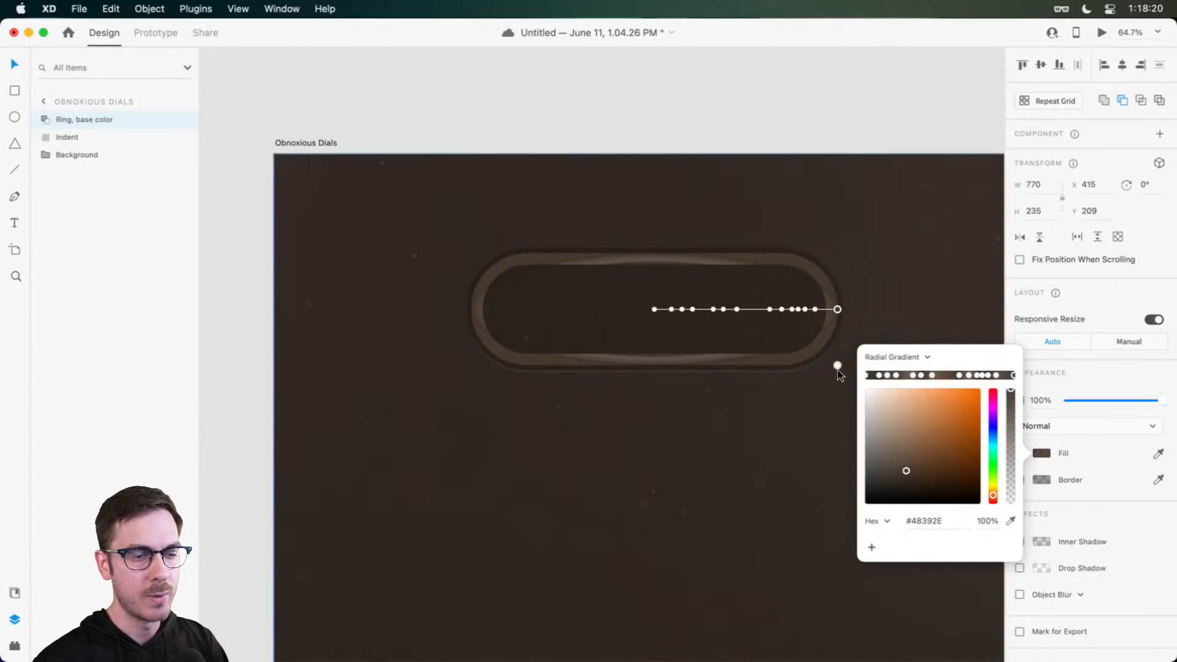
left_click_drag(841, 366, 836, 441)
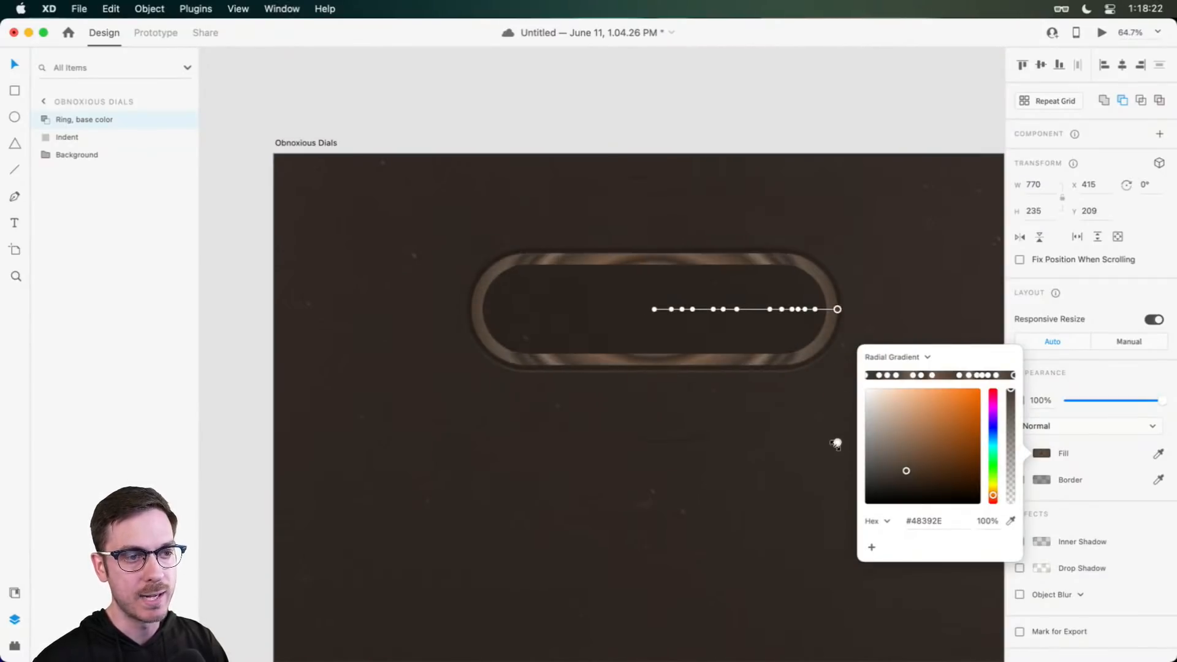
key("super+z")
key("super+z")
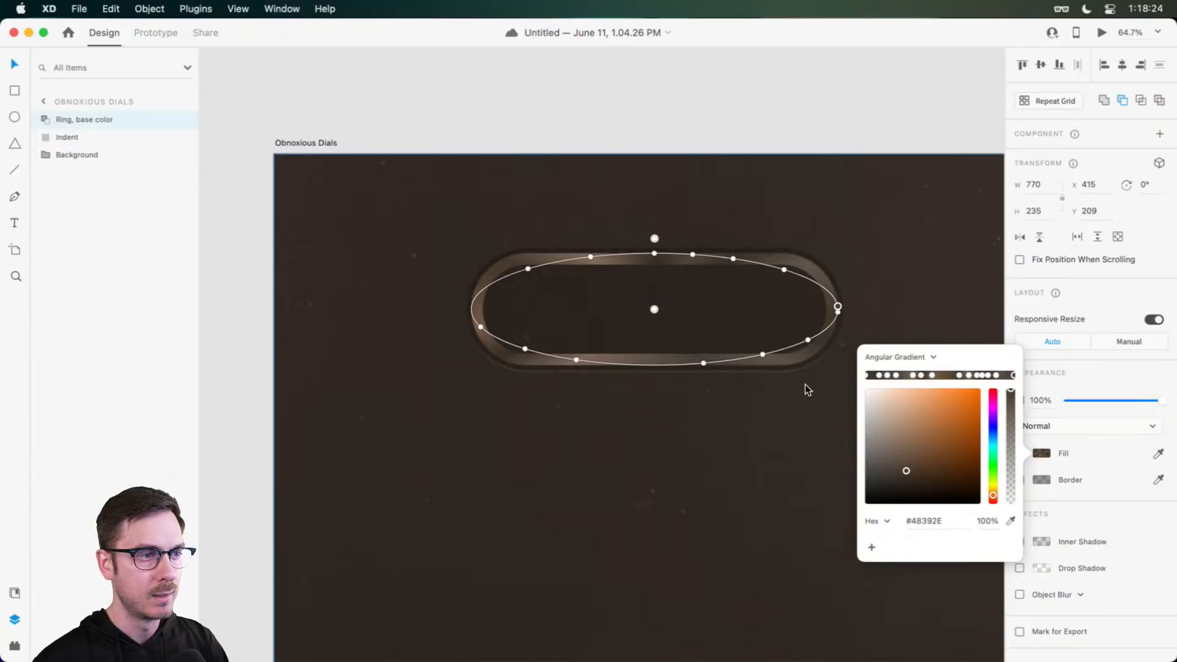
Step: Rotate the ring's angular gradient slightly clockwise so its top-centre stop sits just right of centre, and finish editing the fill
scroll(804, 384, "right", 3)
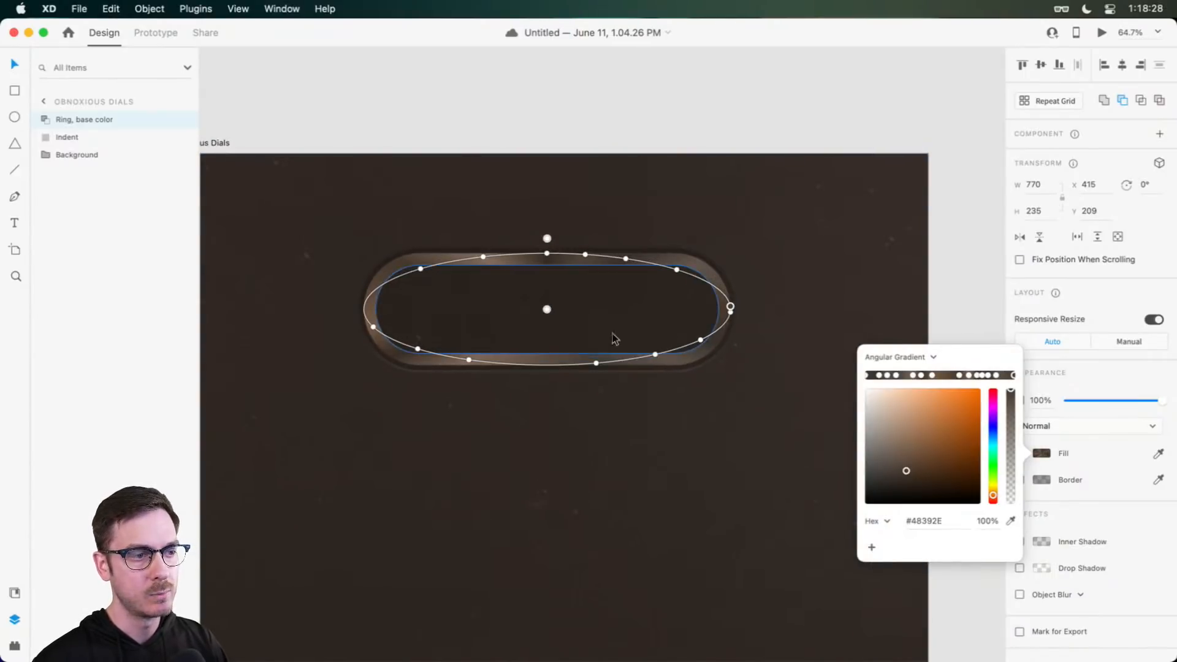
scroll(557, 328, "up", 5)
left_click_drag(612, 324, 616, 324)
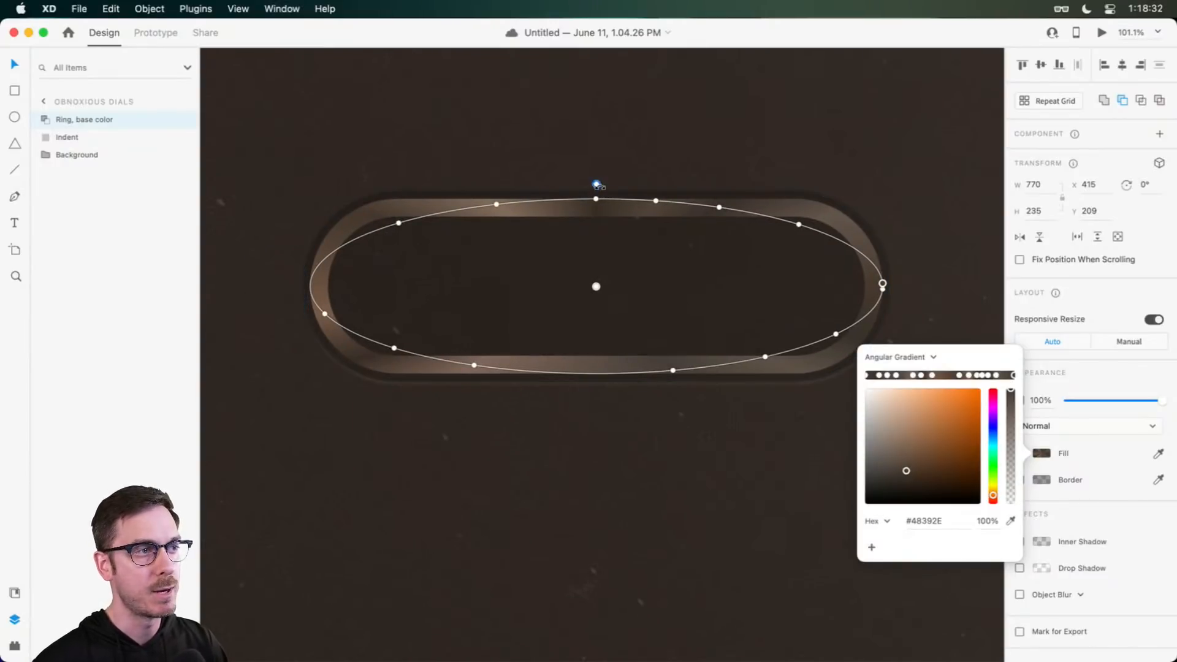
left_click_drag(596, 184, 574, 170)
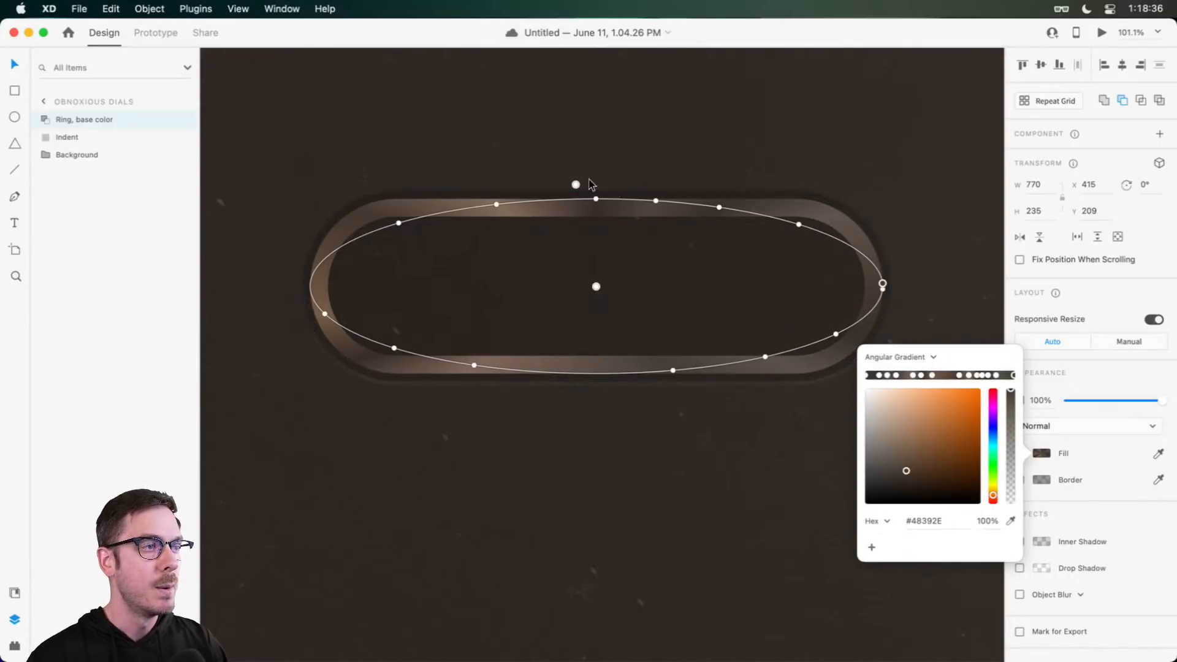
left_click_drag(576, 185, 596, 184)
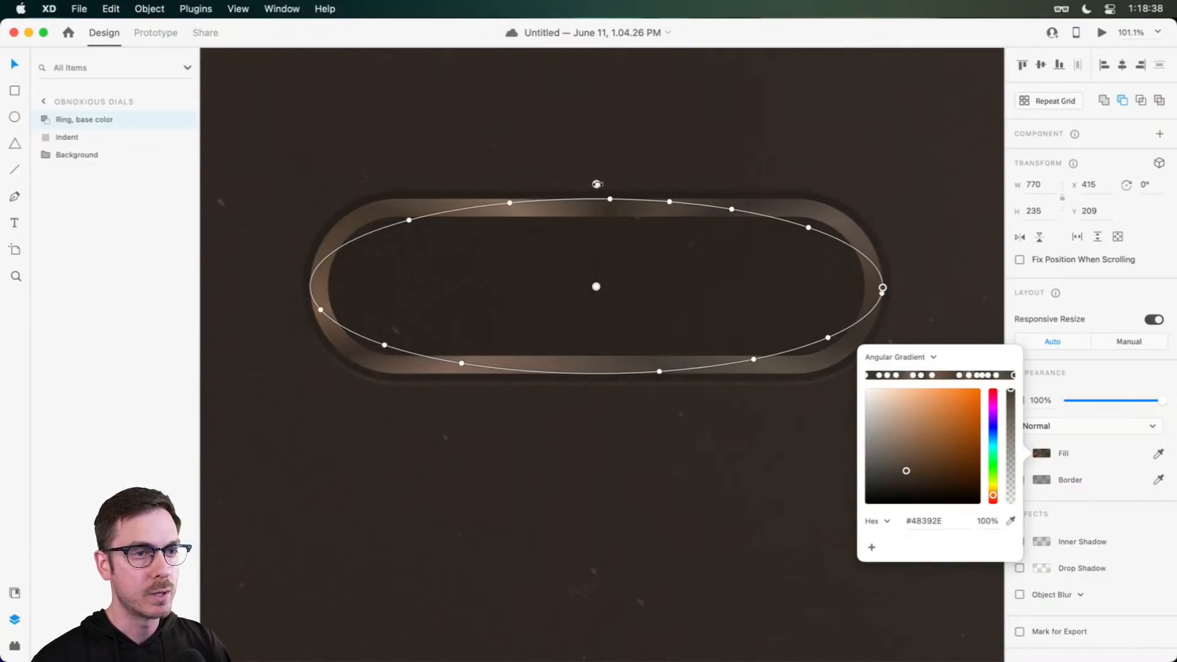
left_click(1113, 305)
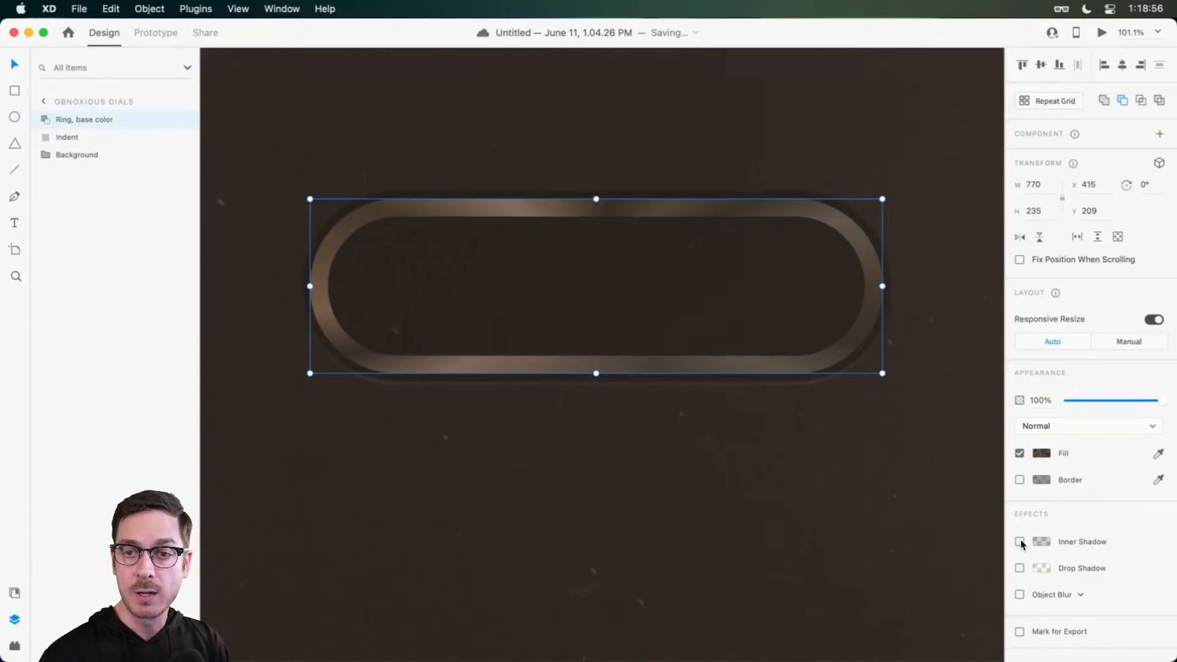
Step: Enable the inner shadow on the ring and set its colour to white (#FFFFFF)
left_click(1020, 542)
left_click(1043, 541)
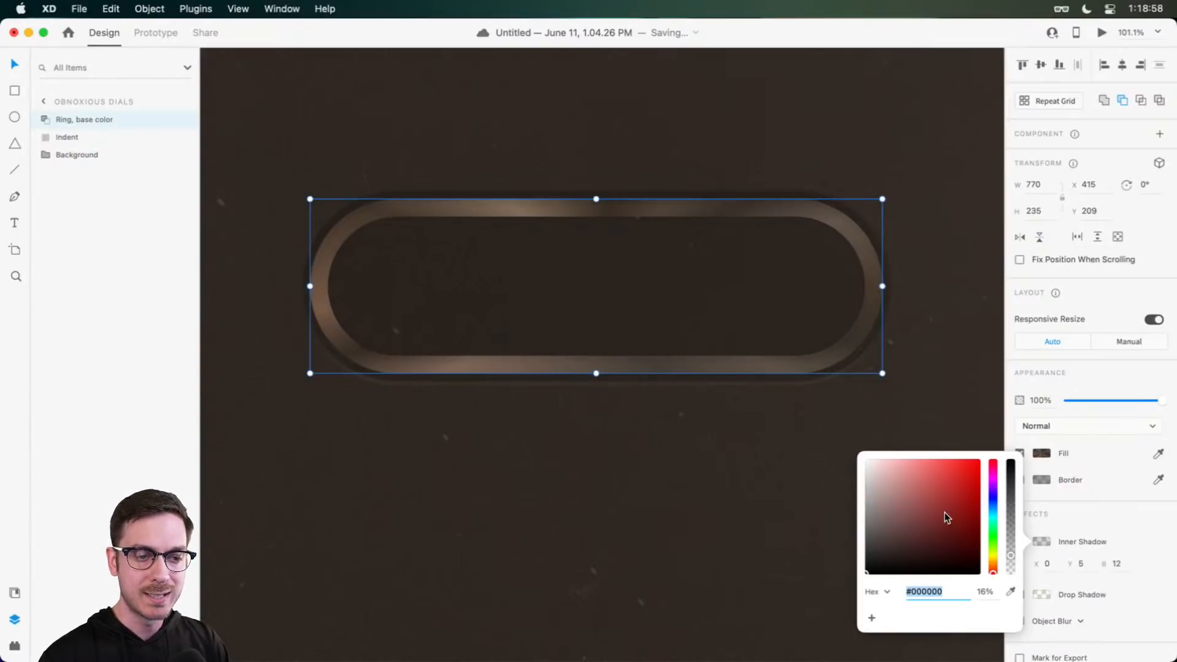
left_click_drag(944, 512, 858, 413)
scroll(583, 208, "up", 5)
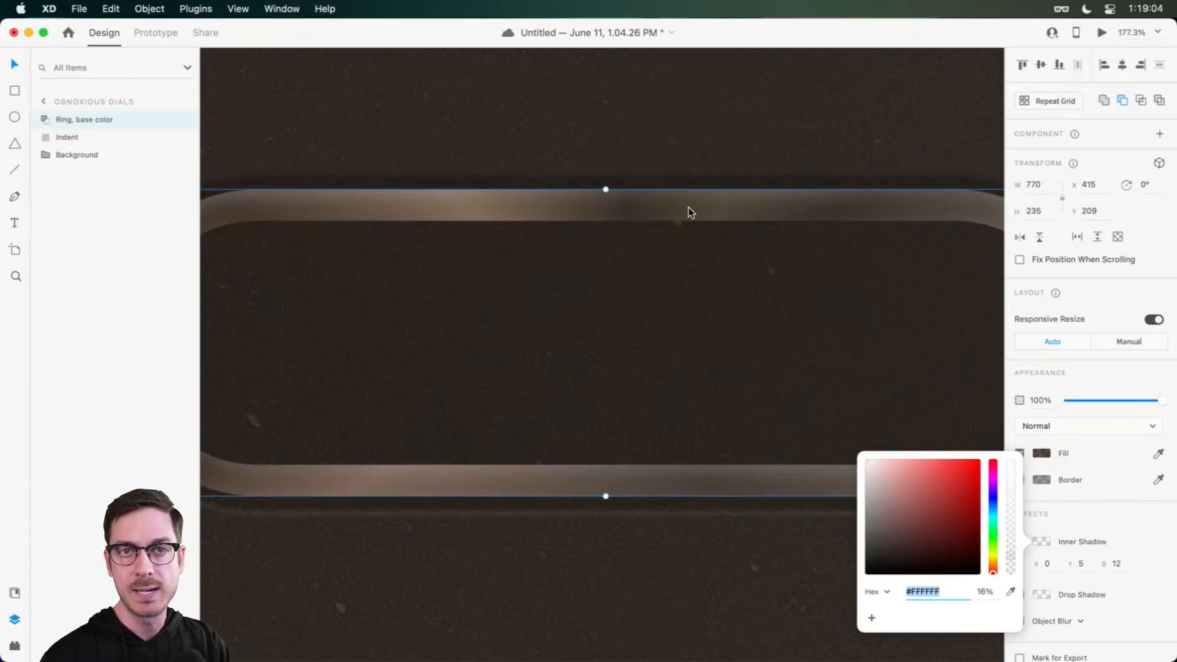
Step: Set the ring's inner shadow to a Y offset of 2 and a blur of 0
left_click(1082, 557)
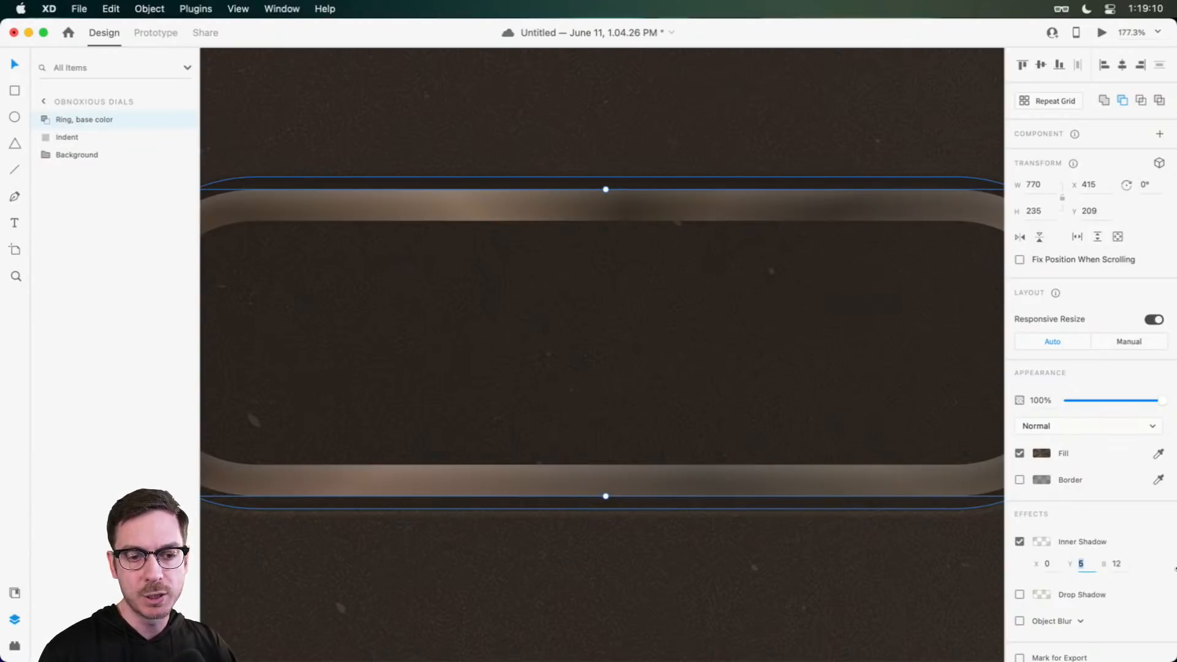
key("Down")
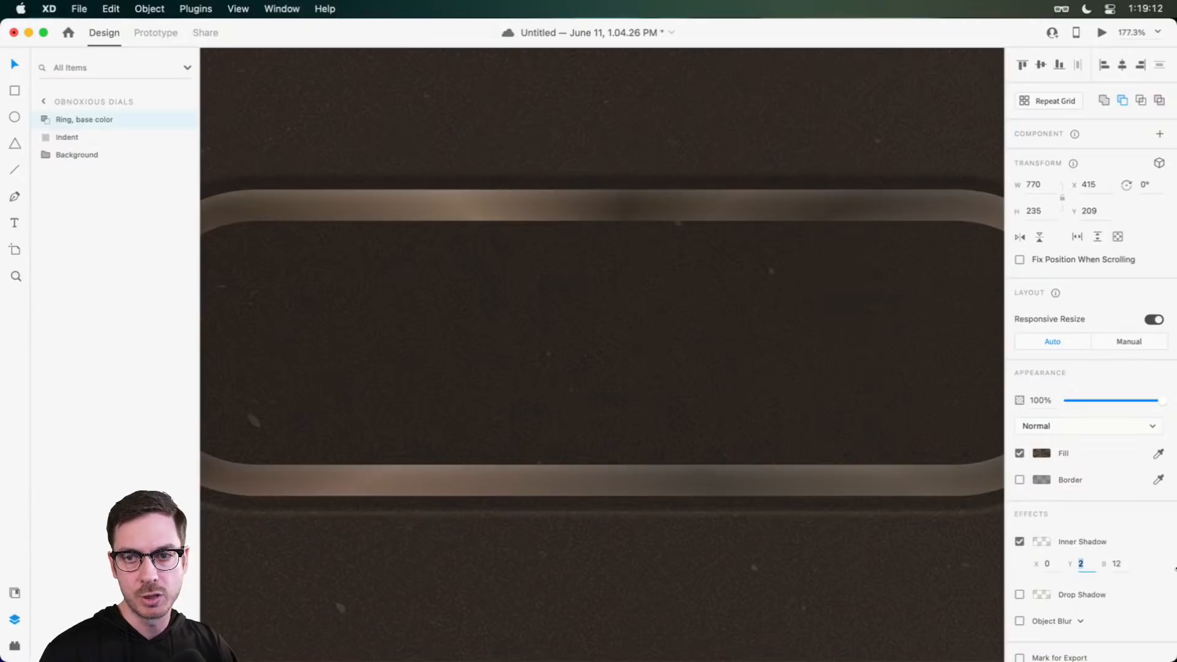
left_click(1117, 563)
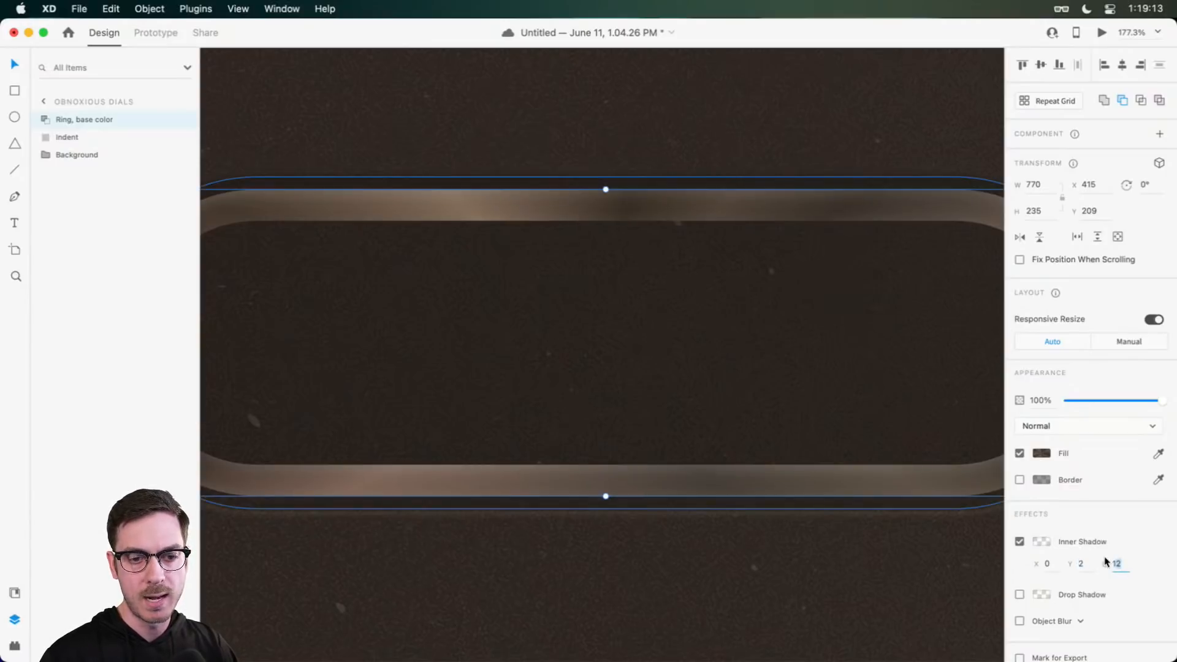
Step: Tint the ring's inner shadow pale orange (#FFD9B9) and set its opacity to 20%
left_click(1045, 540)
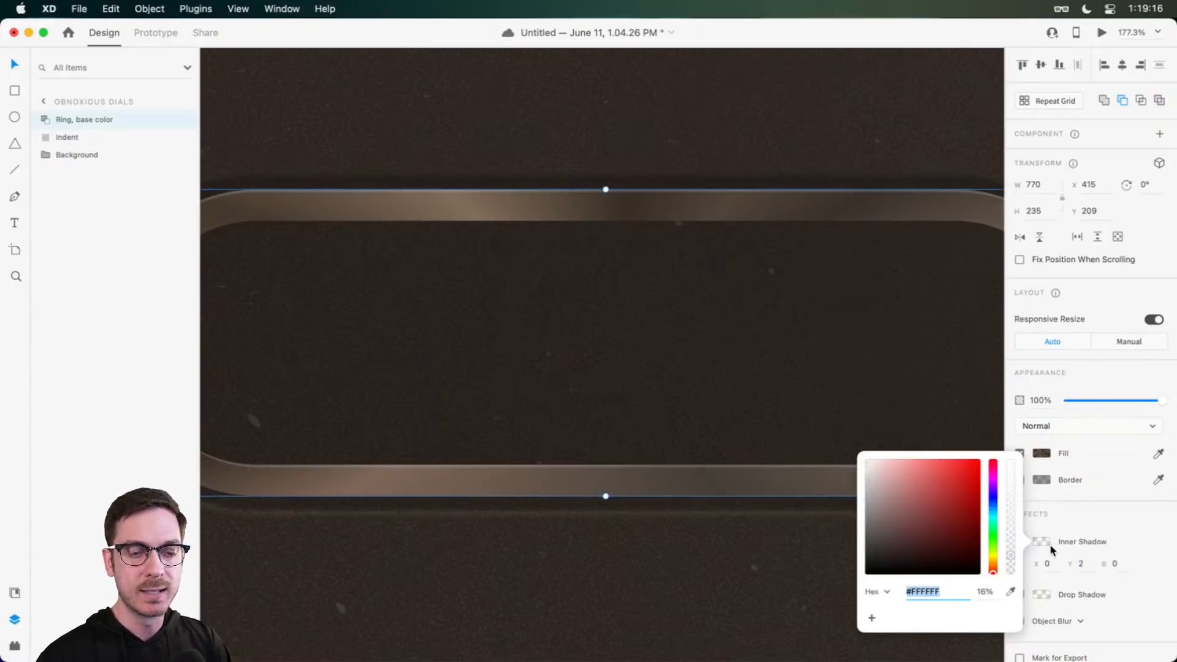
left_click(993, 565)
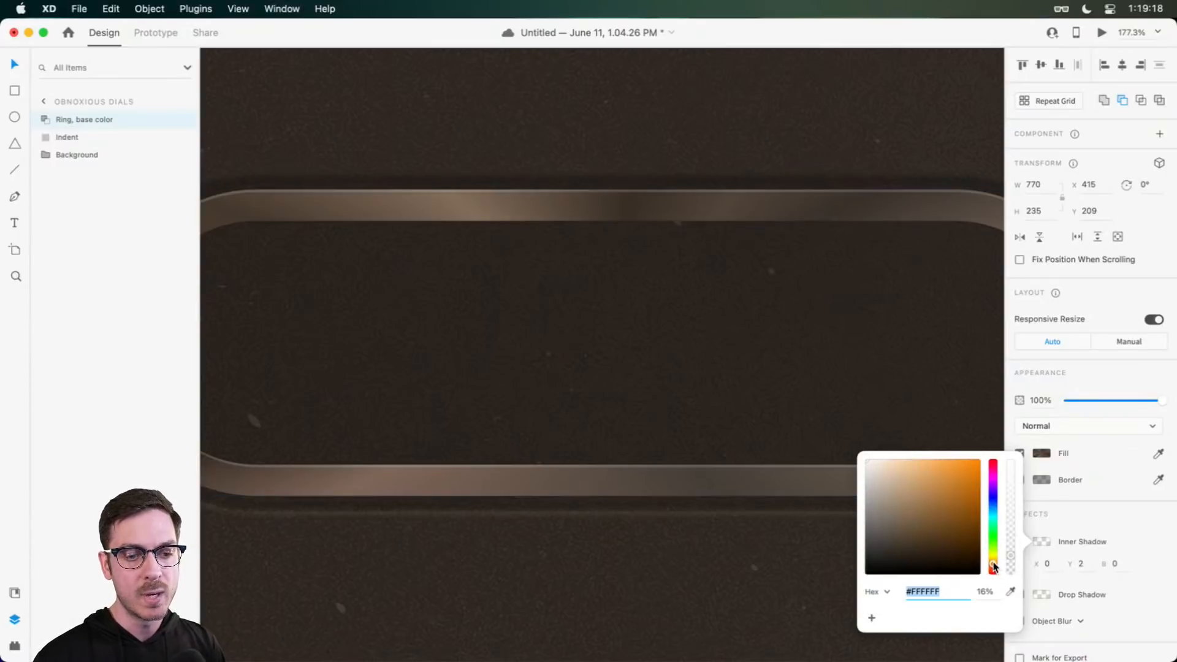
left_click(893, 461)
left_click_drag(892, 461, 896, 453)
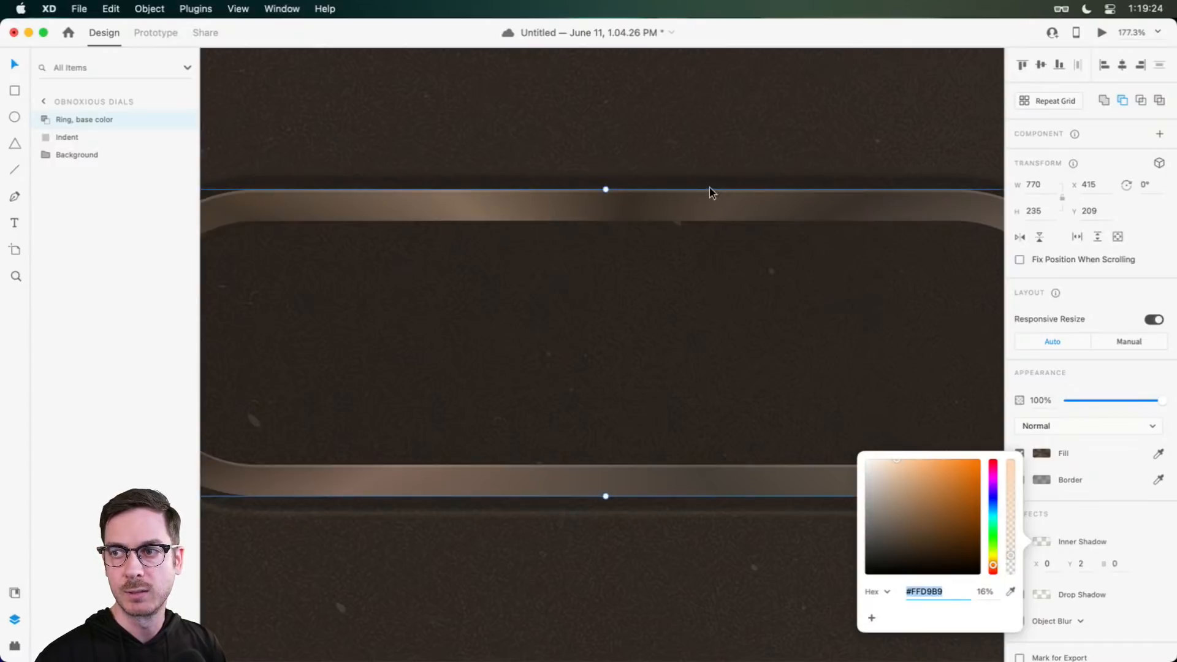
left_click(1123, 373)
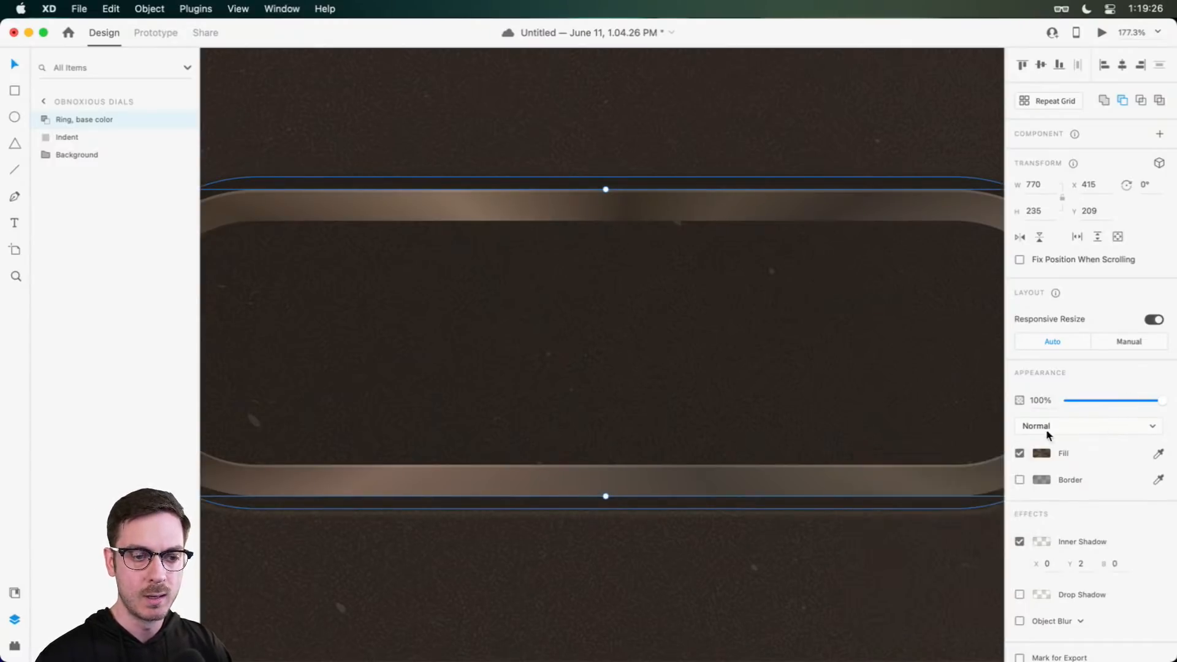
left_click(1041, 541)
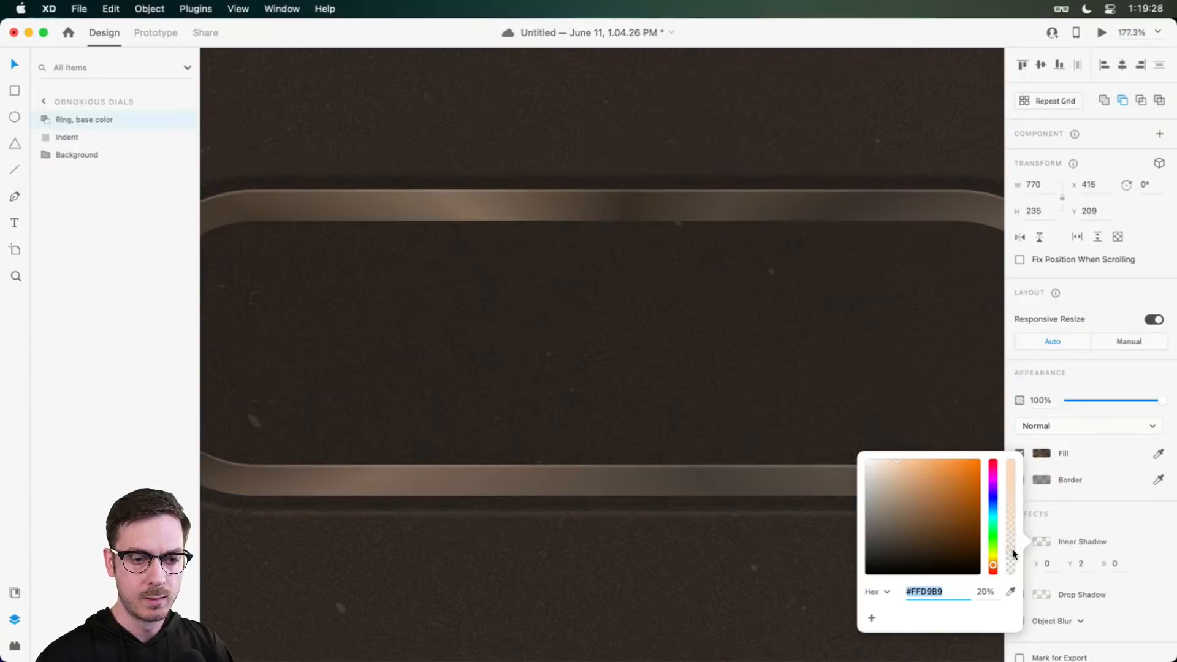
Step: Enable the drop shadow on the ring, colour it black (#000000) and raise its opacity
scroll(1085, 484, "down", 1)
left_click(1019, 581)
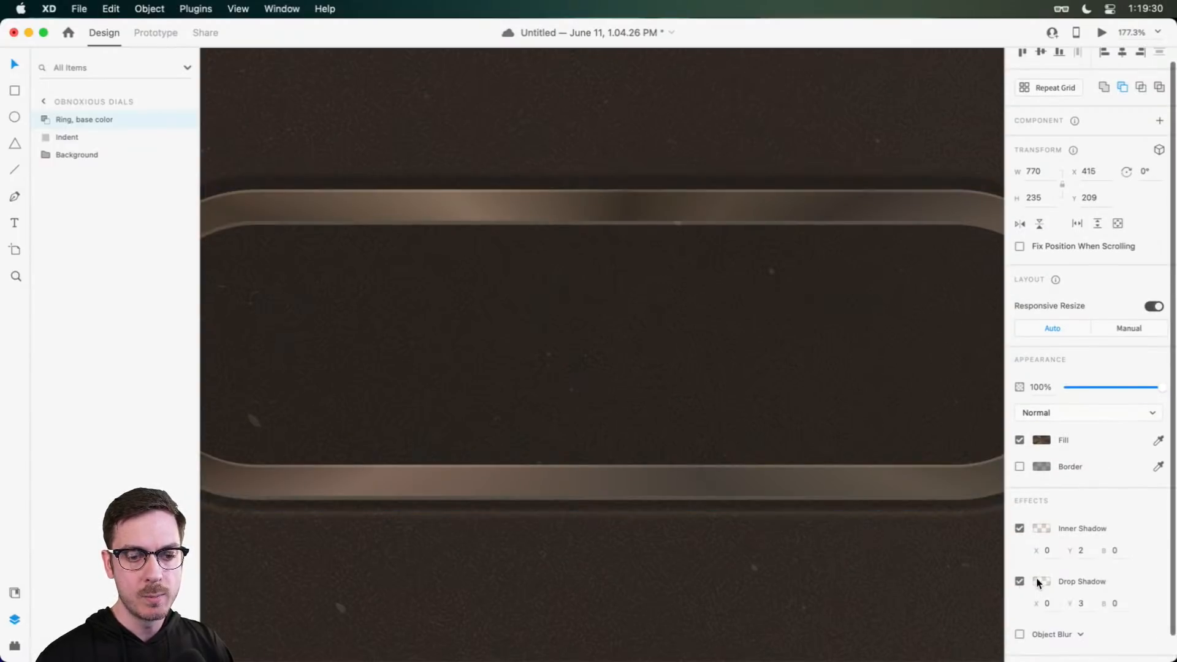
left_click(1042, 581)
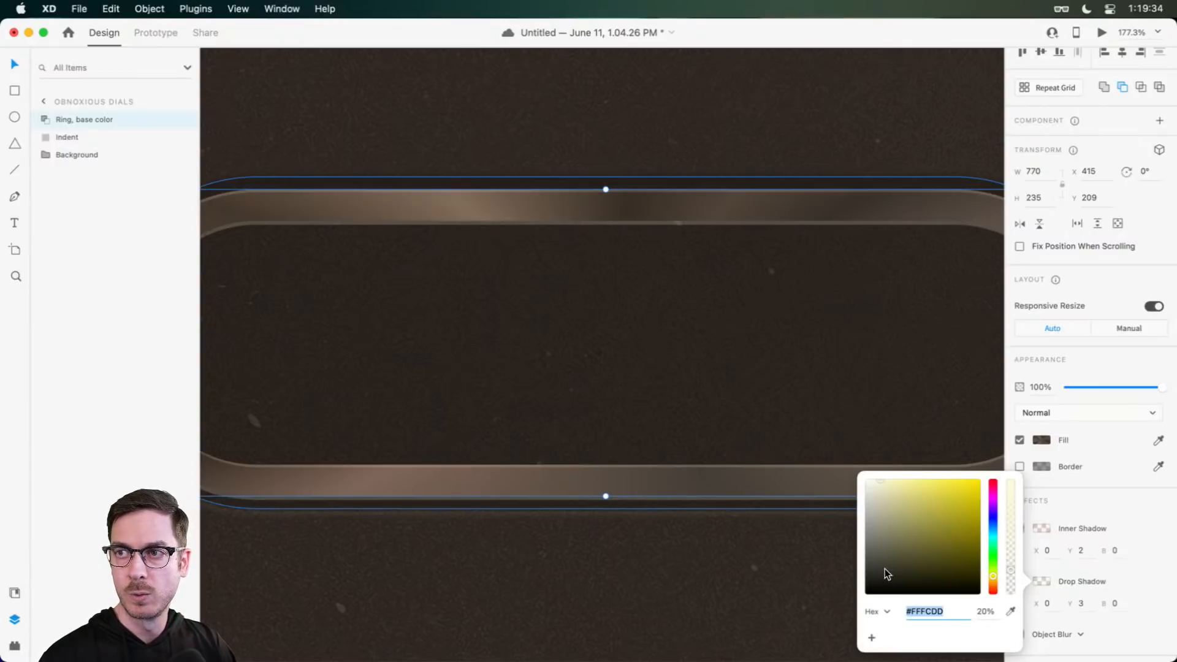
type("000000")
key("Return")
left_click_drag(1011, 573, 1013, 519)
left_click(1109, 506)
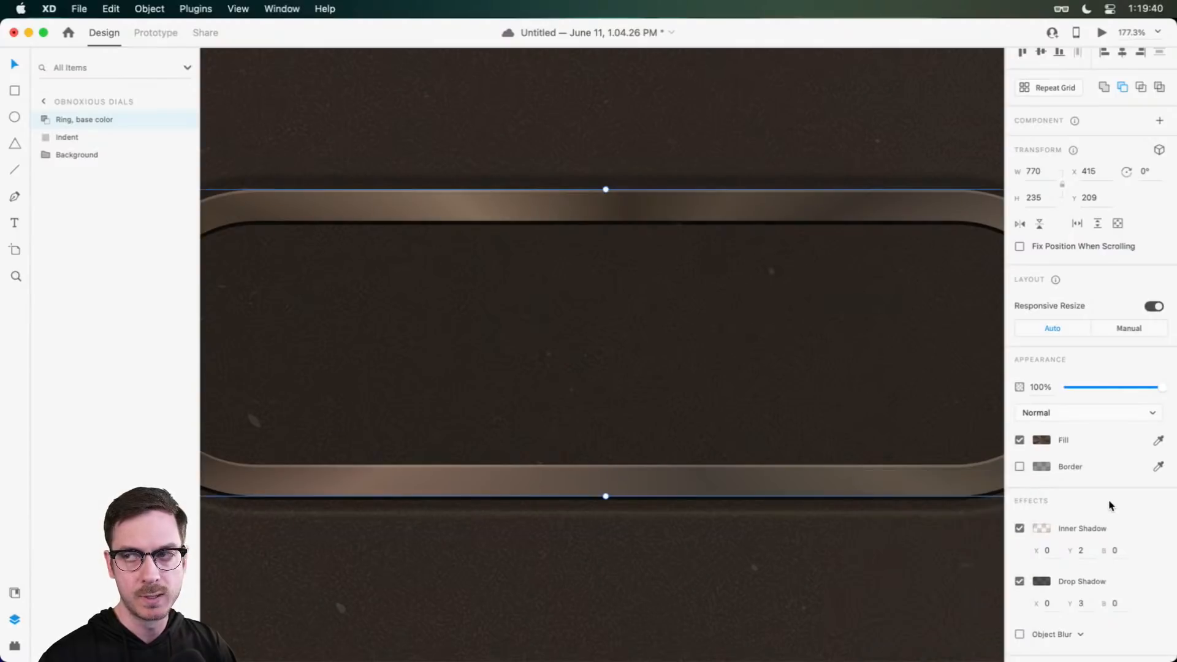
Step: Set the ring's drop shadow to X 4, Y 4 and blur 4
left_click(1047, 604)
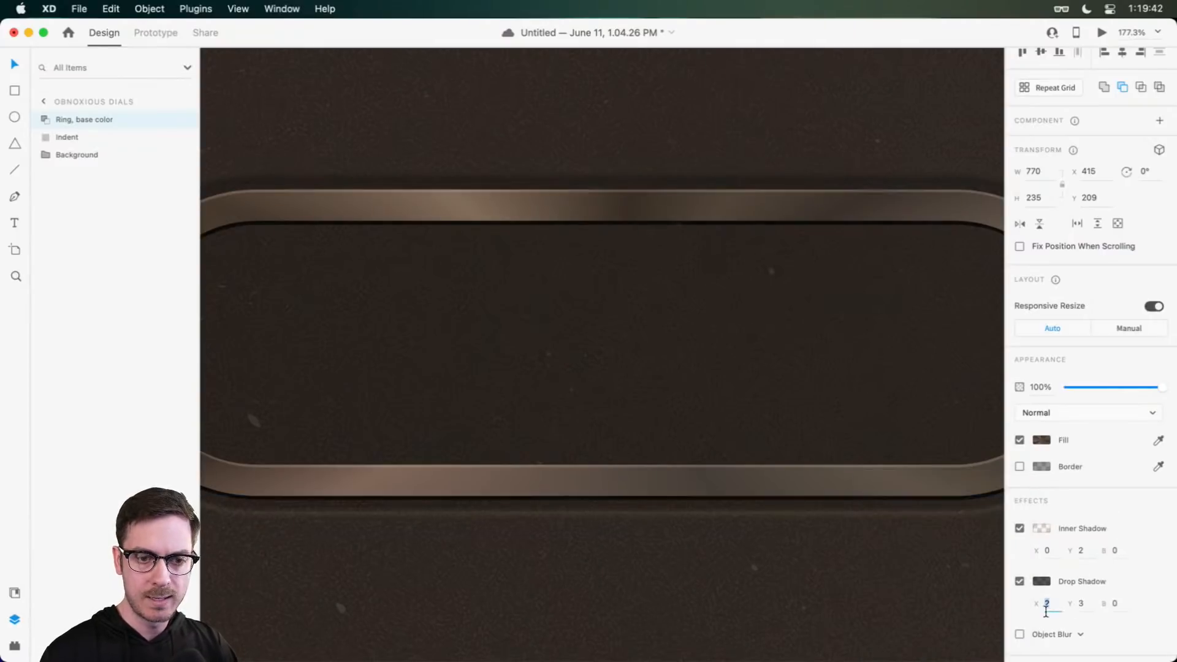
key("Tab")
key("Up")
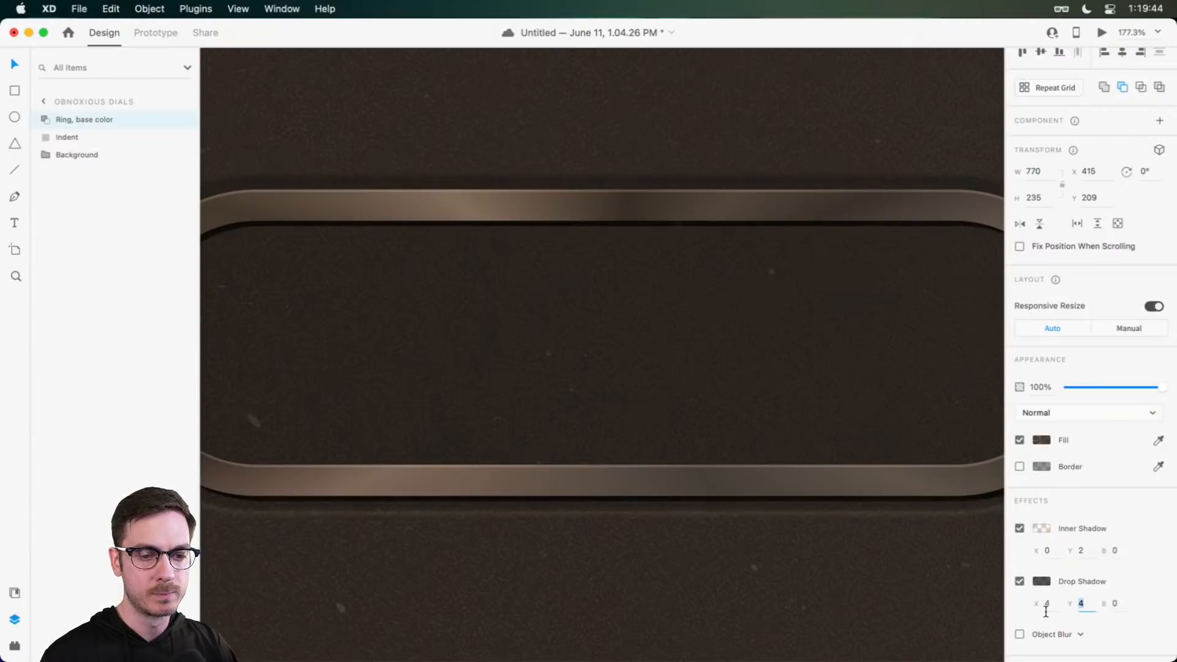
key("Tab")
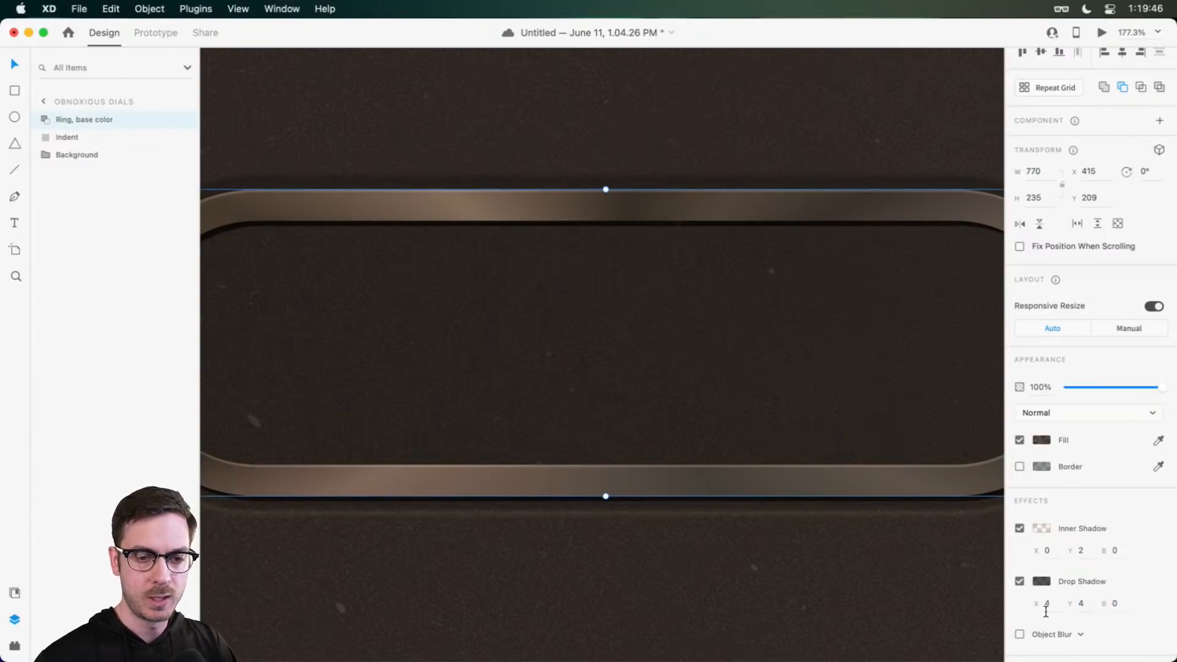
left_click(1020, 581)
left_click(1116, 605)
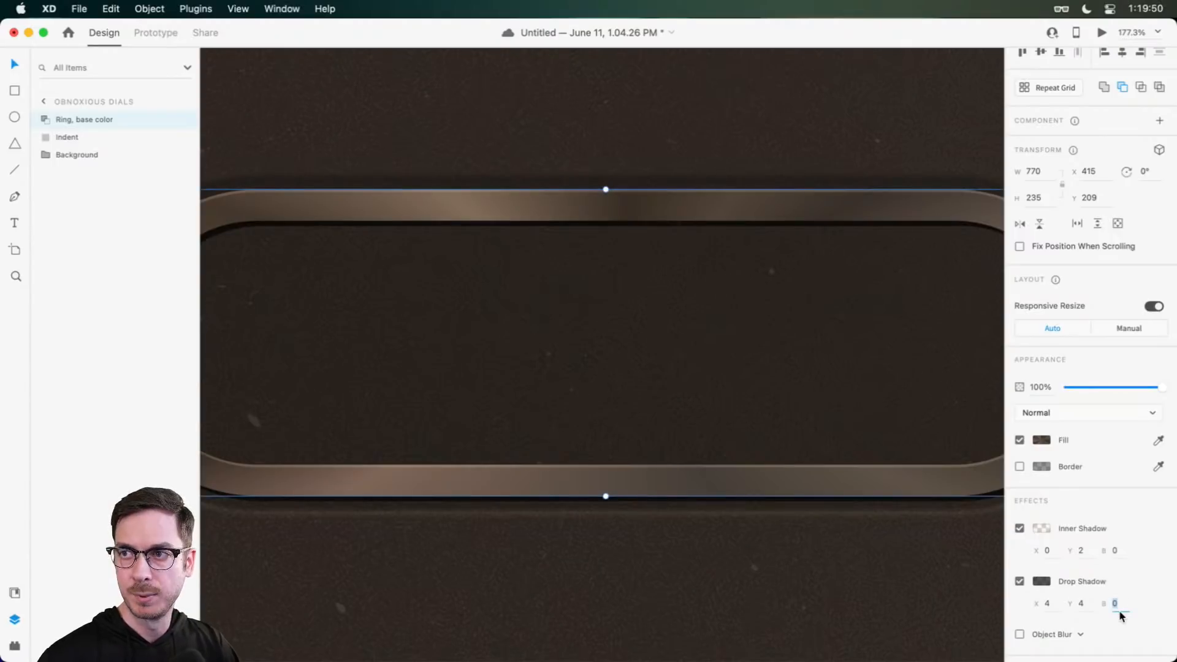
type("1")
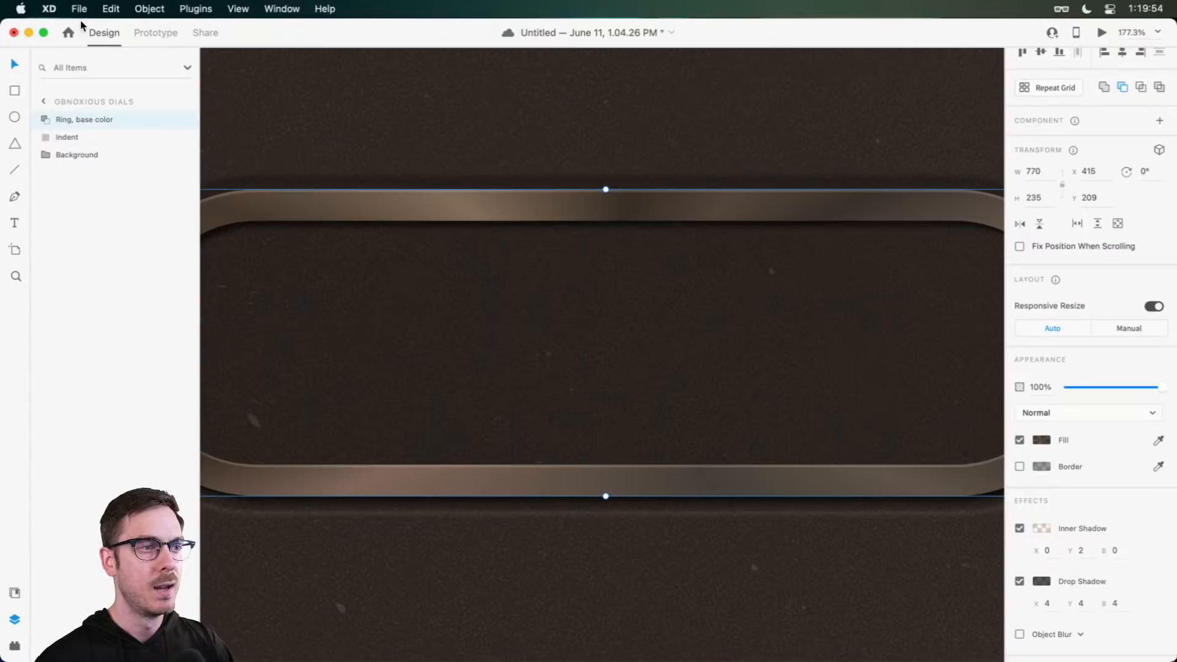
Step: Duplicate the ring as "Ring, chrome" and turn off the copy's drop shadow and inner shadow
scroll(603, 192, "down", 5)
scroll(559, 195, "up", 5)
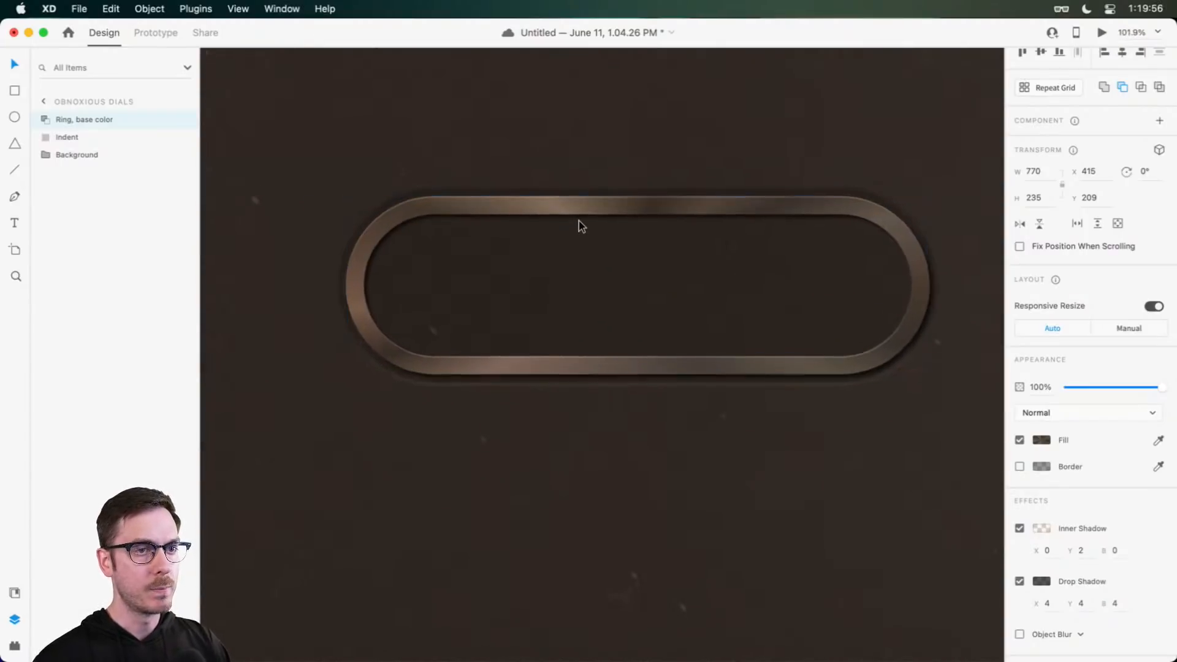
scroll(581, 223, "up", 2)
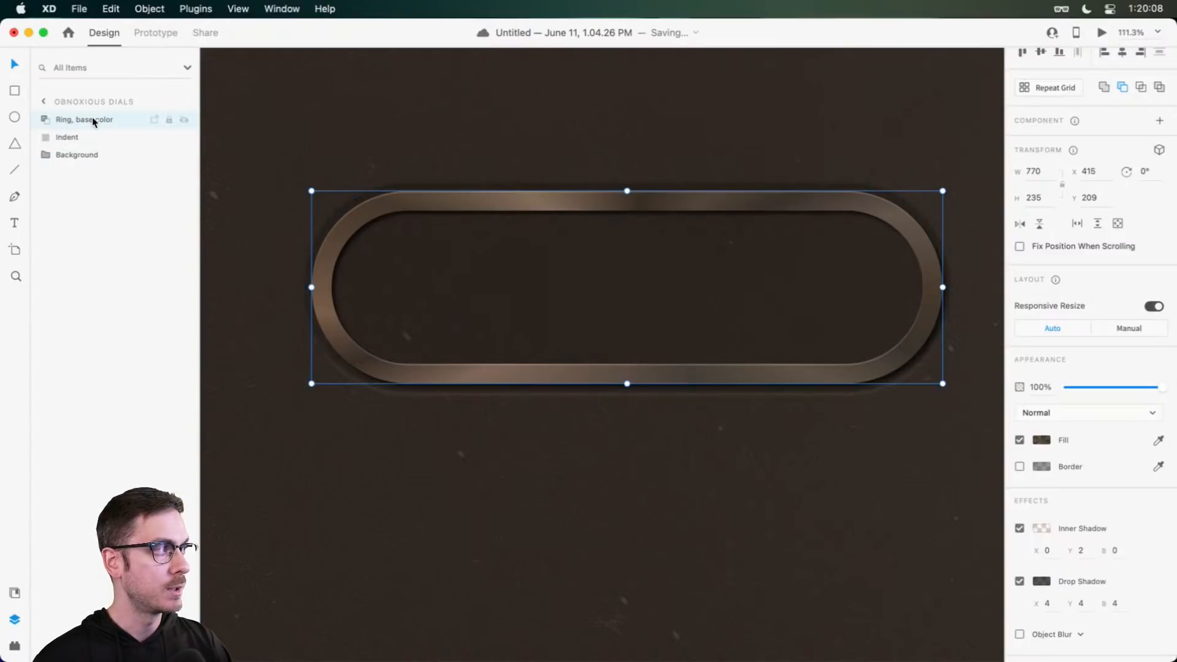
key("super+d")
double_click(75, 119)
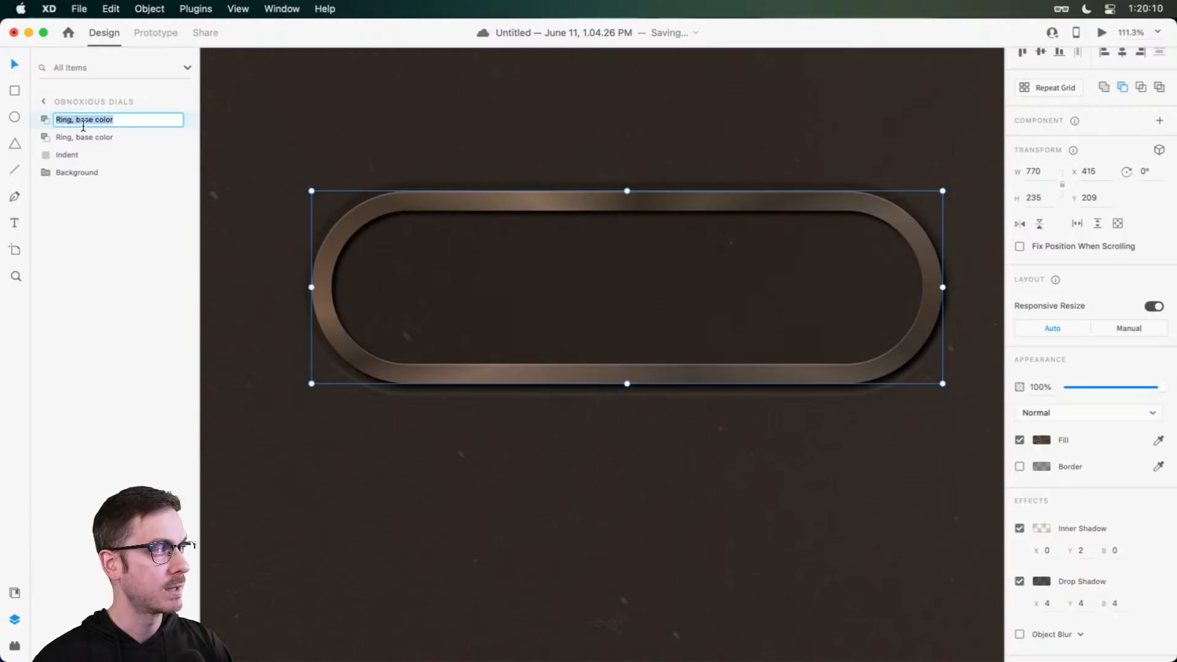
left_click_drag(73, 119, 179, 131)
type("chrome")
key("Return")
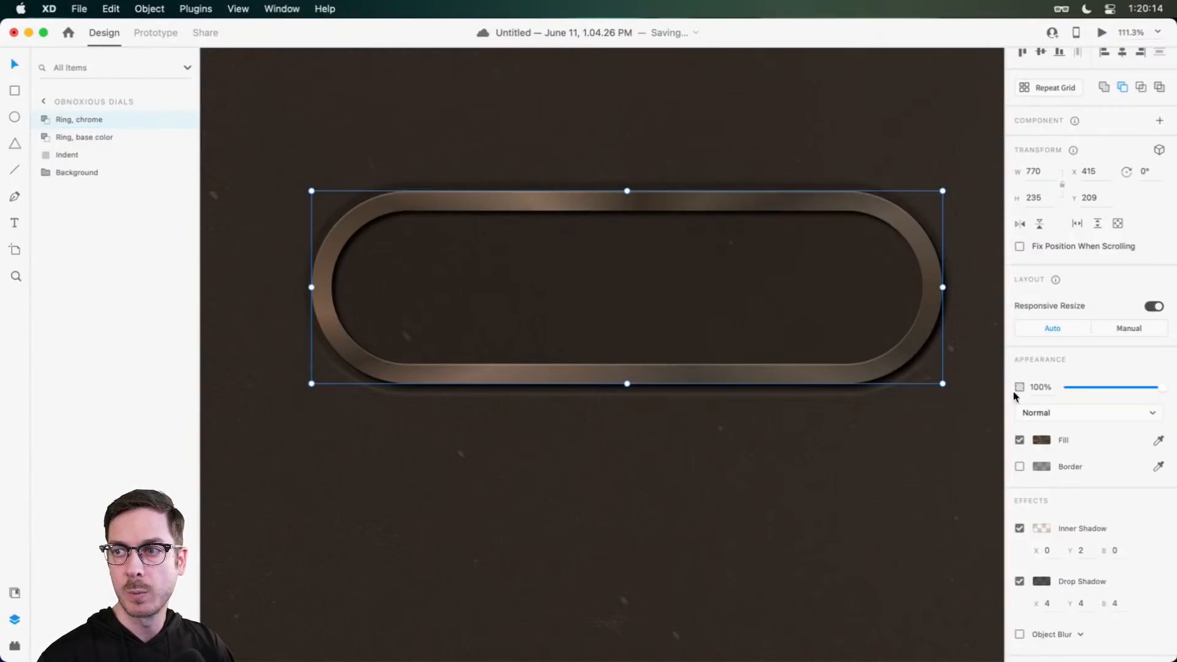
left_click(1019, 581)
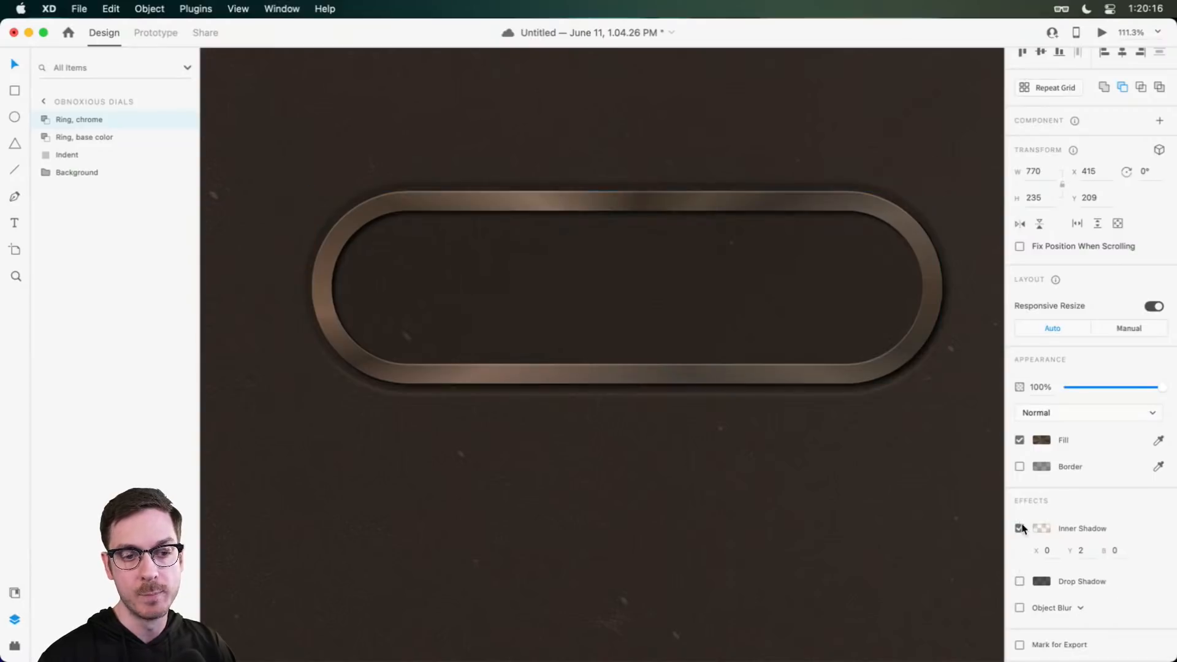
left_click(1019, 529)
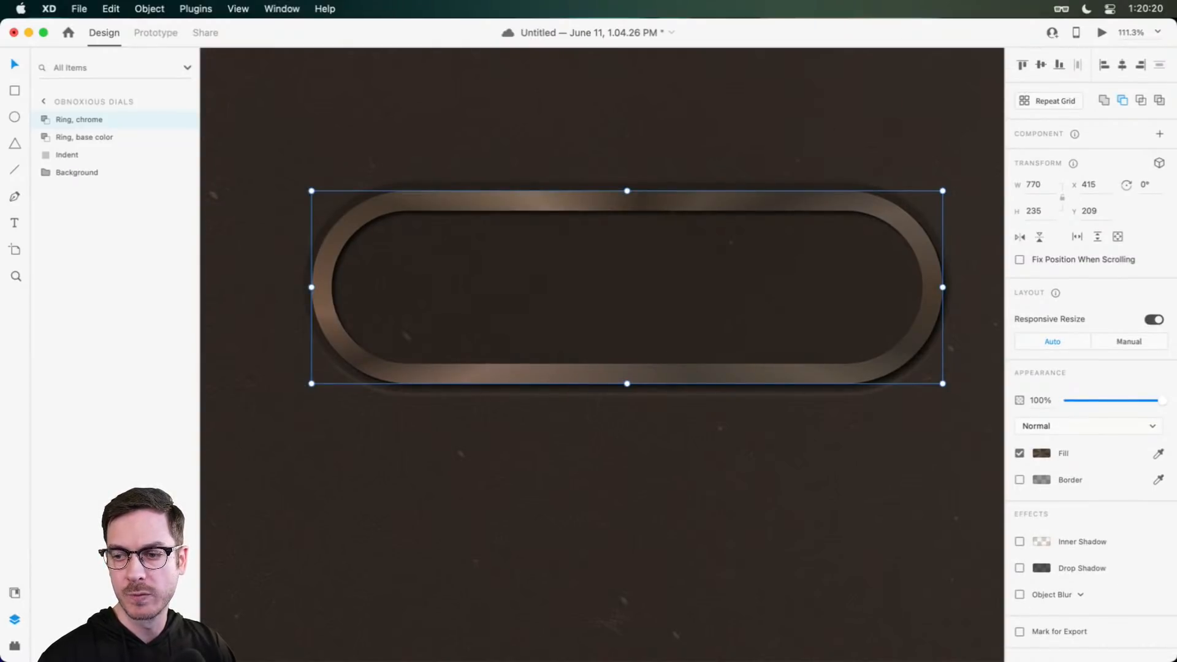
Step: Copy chrome.jpg from the Converted folder in Finder and, back in Adobe XD, paste its appearance onto the "Ring, chrome" layer
key("super+Tab")
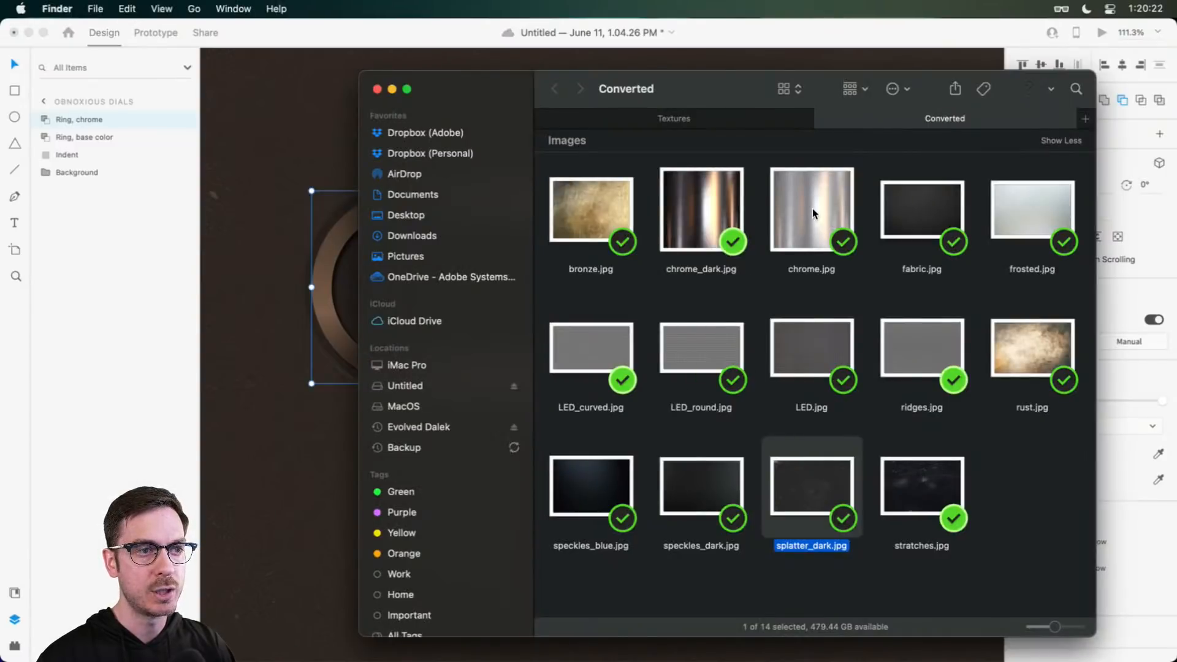
left_click_drag(813, 213, 484, 207)
key("super+Tab")
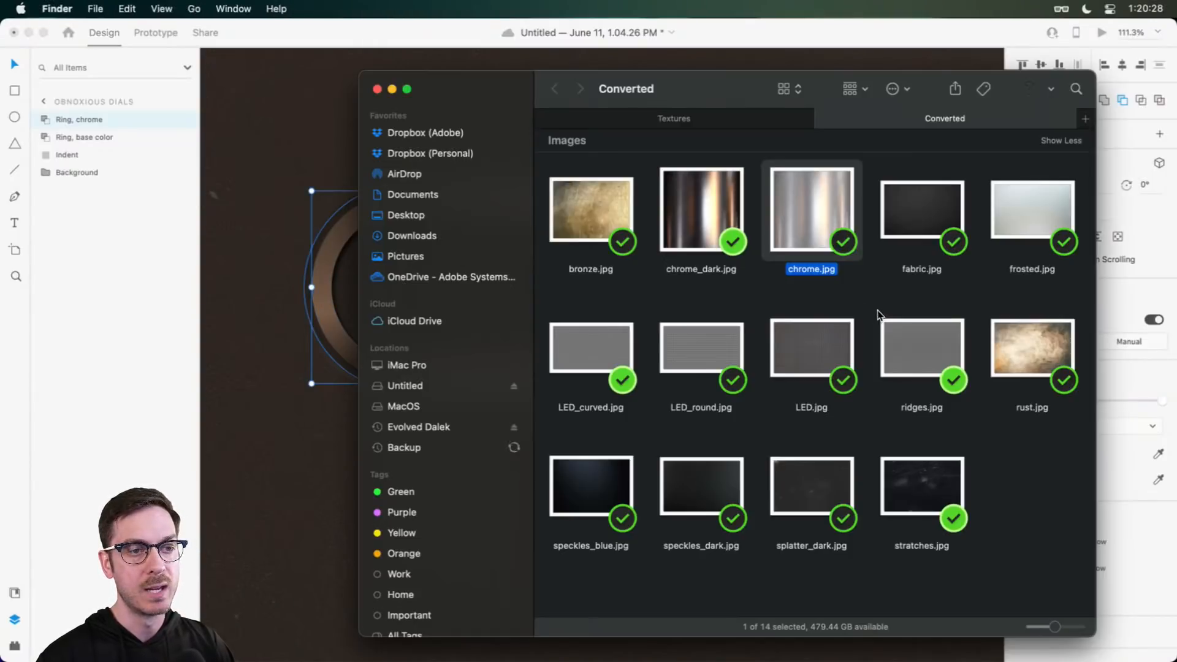
key("super+Tab")
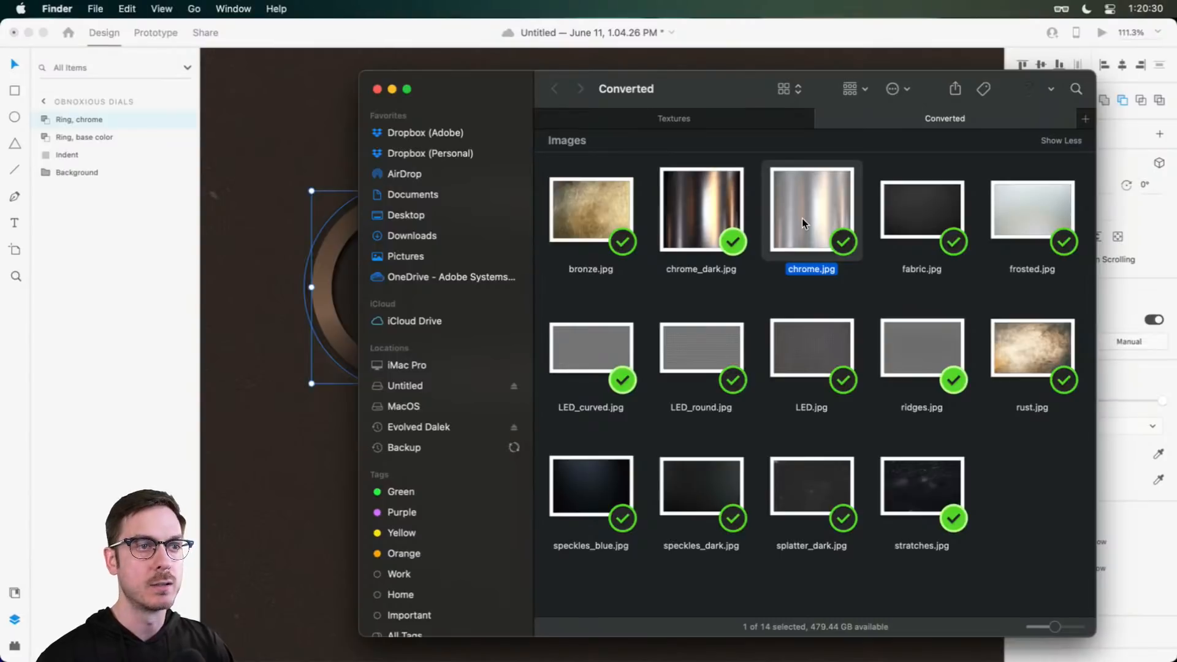
key("super+Tab")
right_click(681, 200)
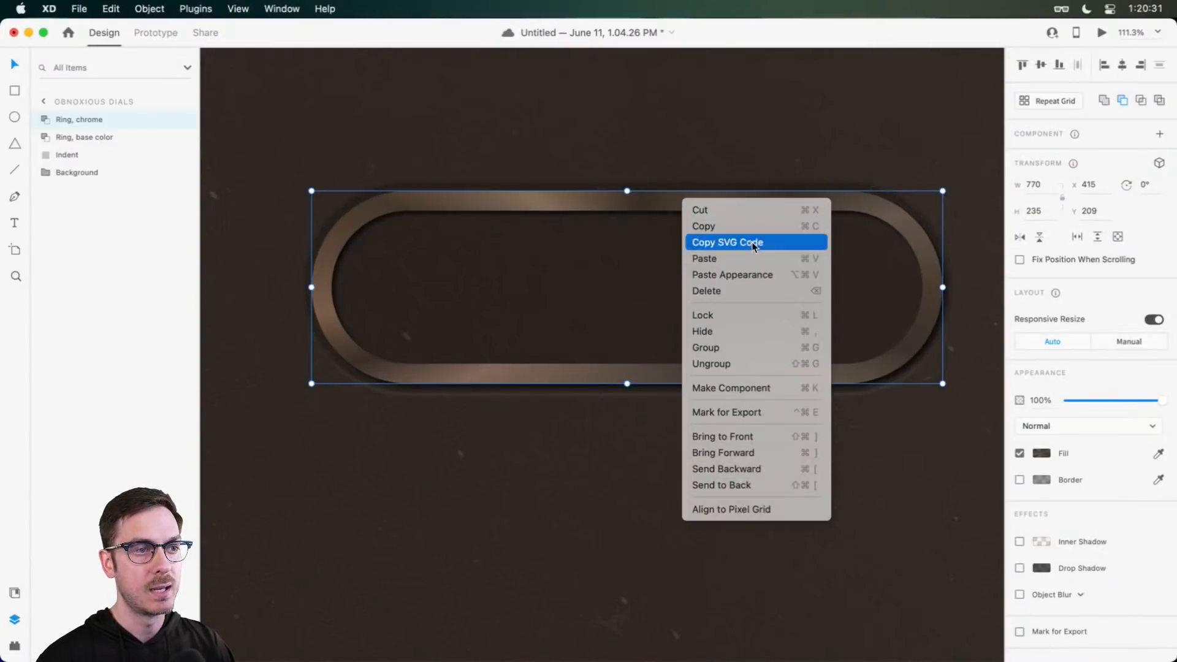
left_click(766, 276)
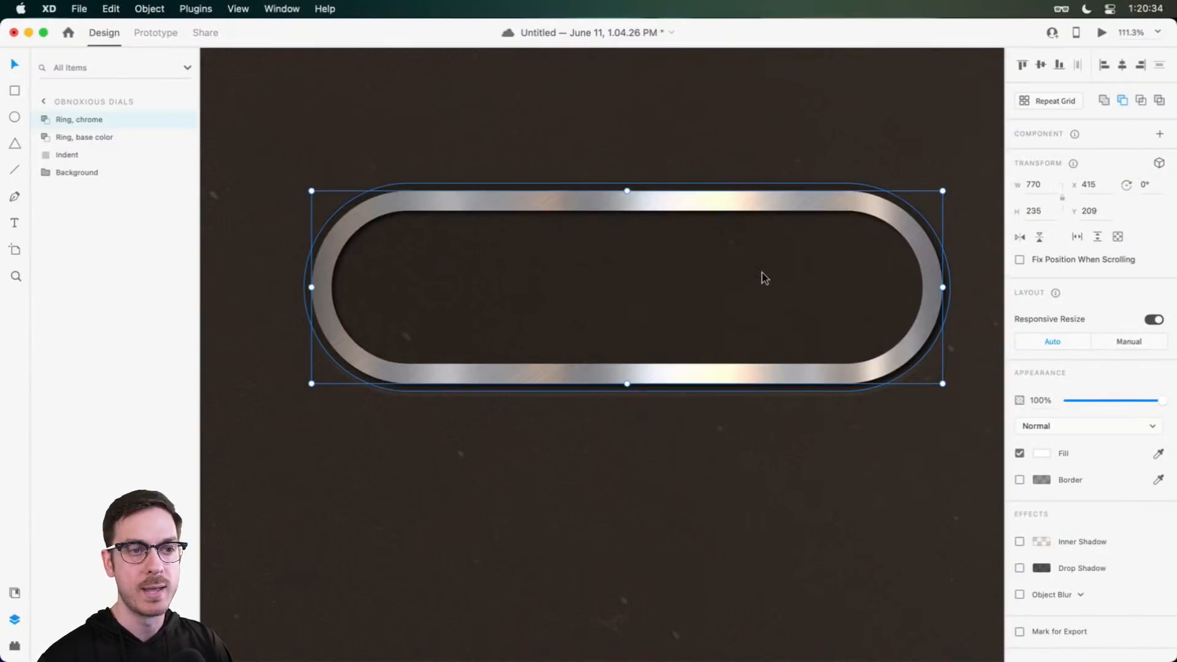
Step: Set the "Ring, chrome" layer's blend mode to Overlay and compare the ring with that layer hidden and shown
left_click(1069, 429)
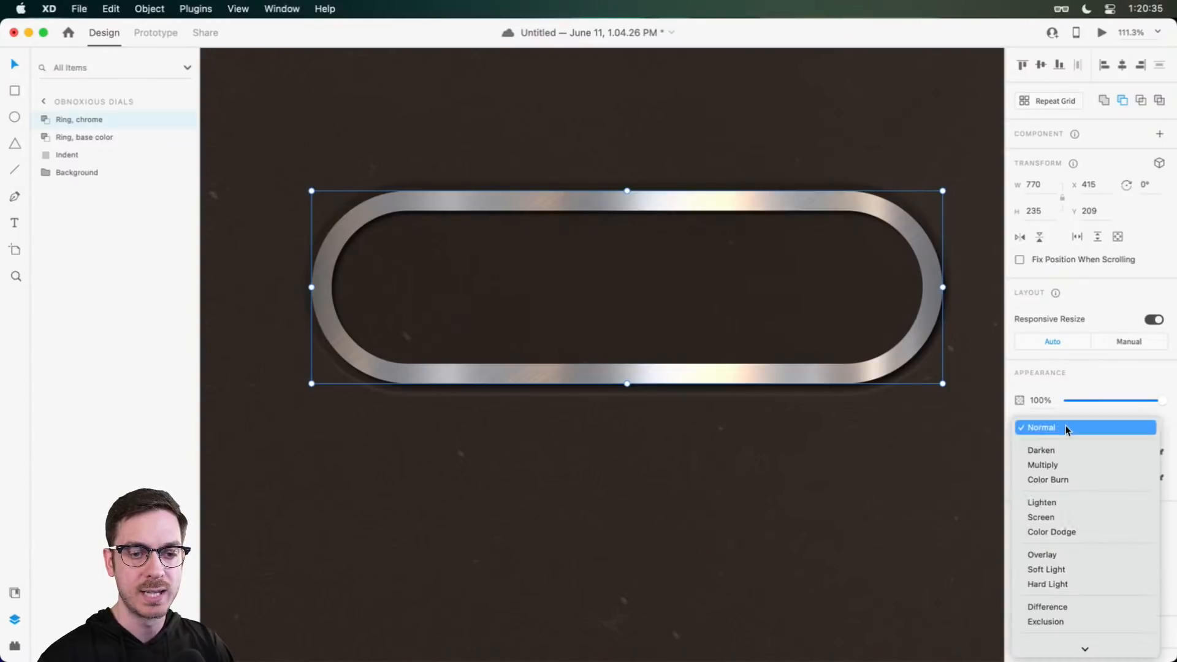
left_click(1064, 555)
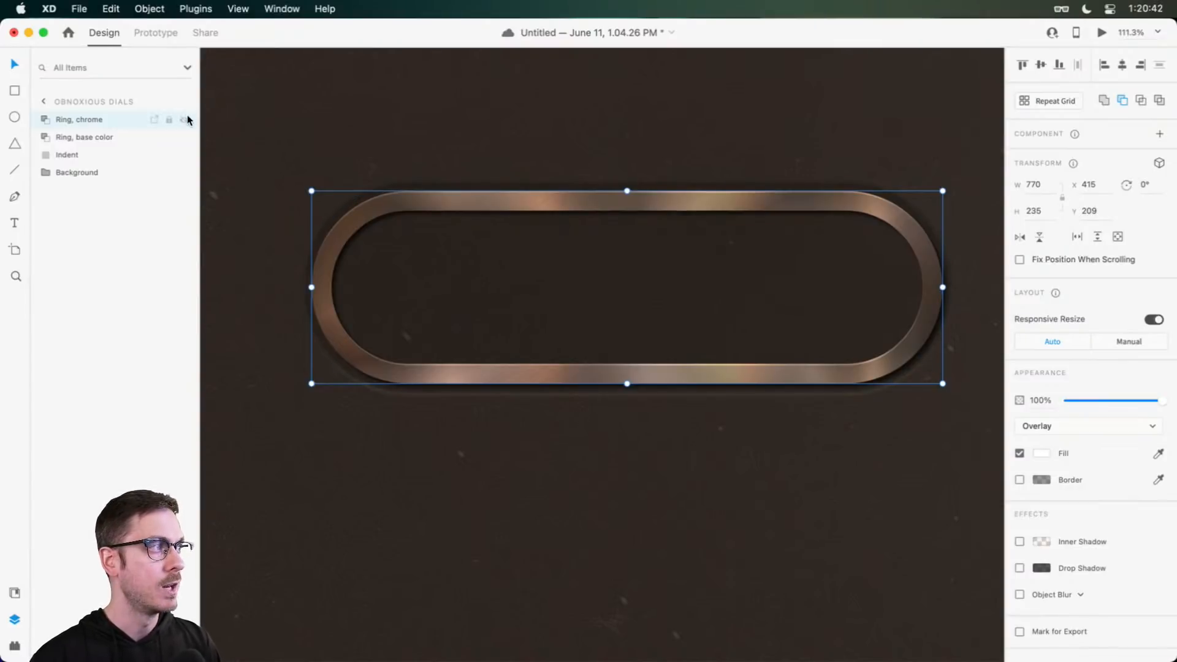
left_click(184, 120)
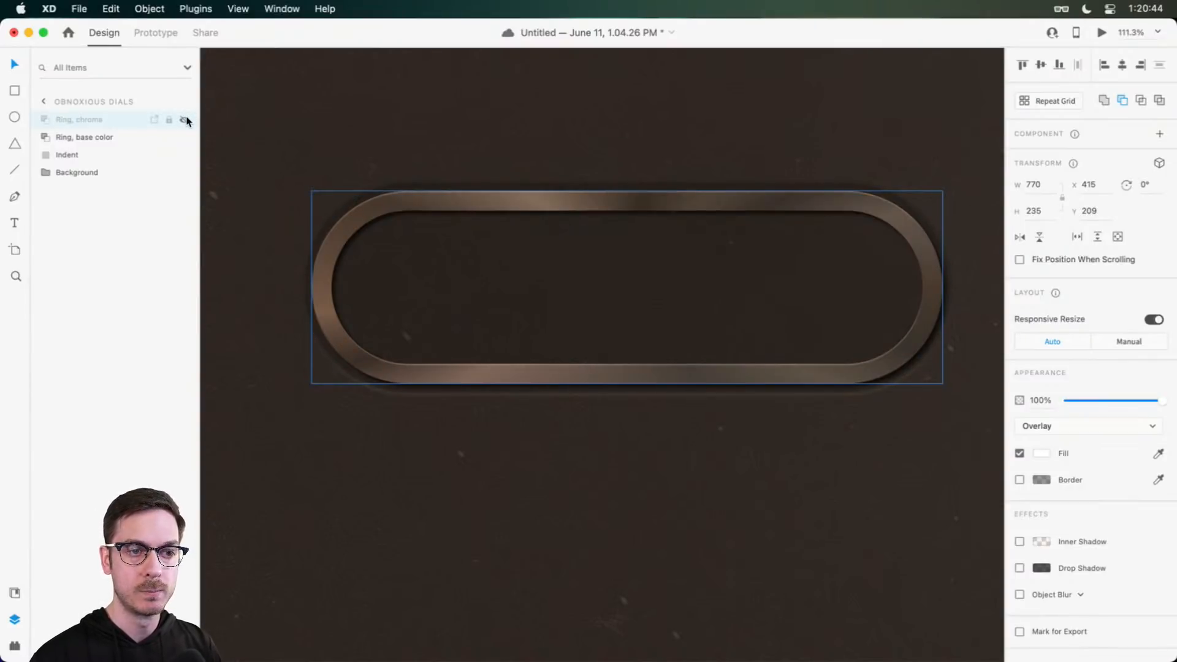
left_click(186, 120)
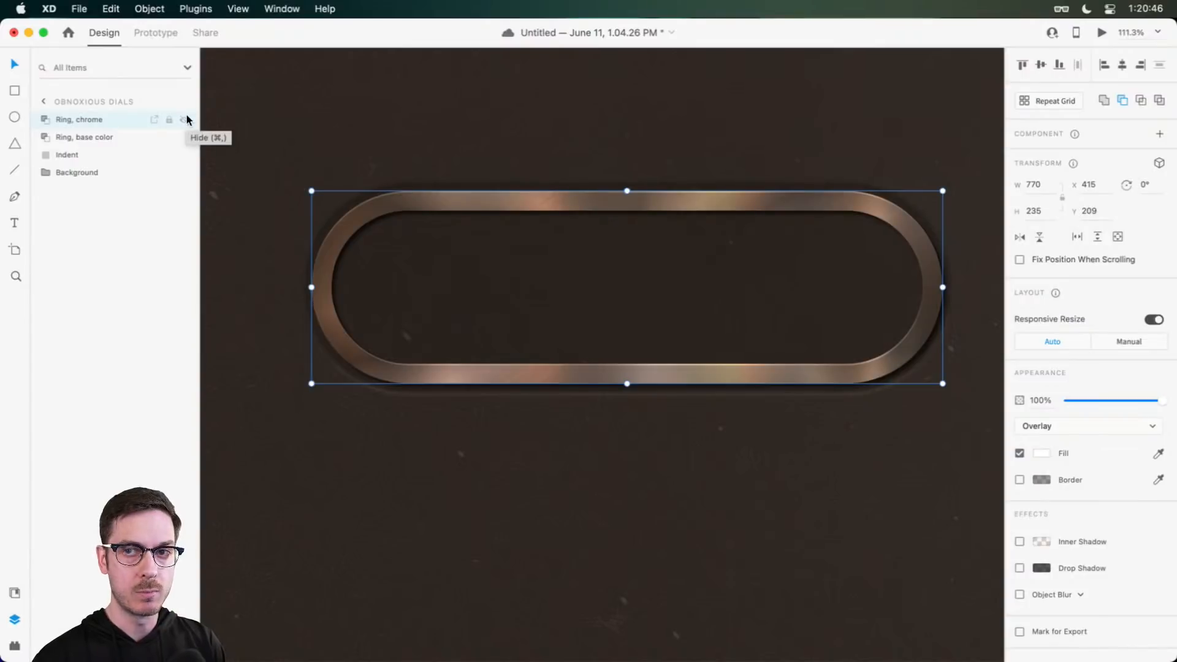
left_click(121, 137)
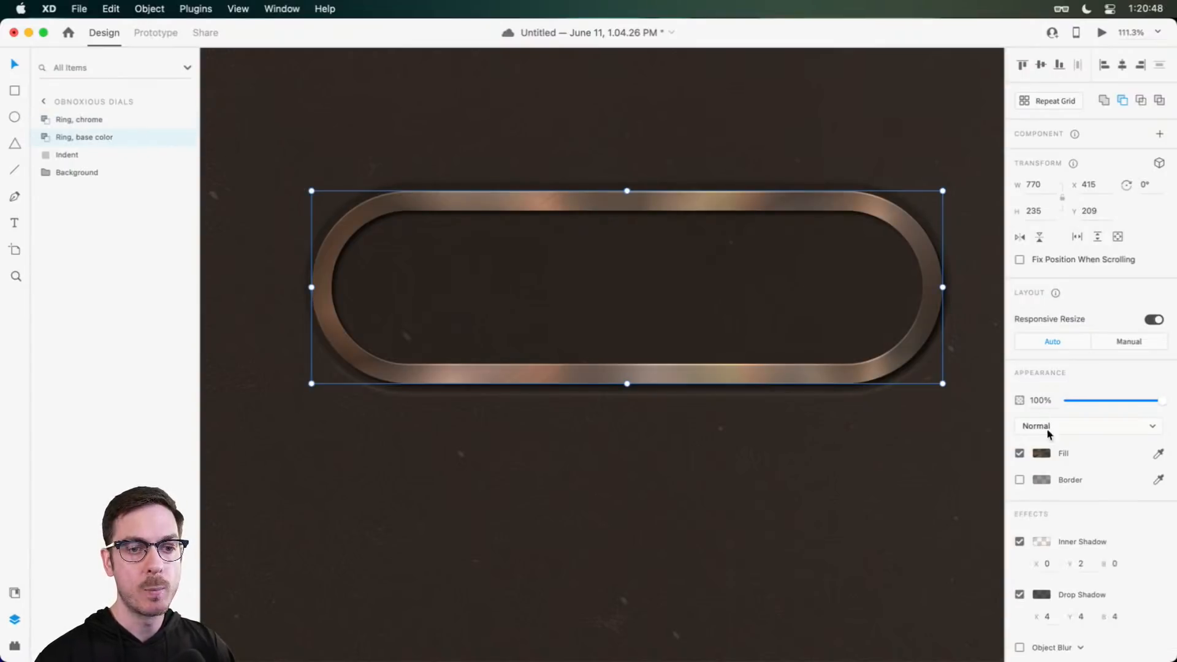
left_click(86, 116)
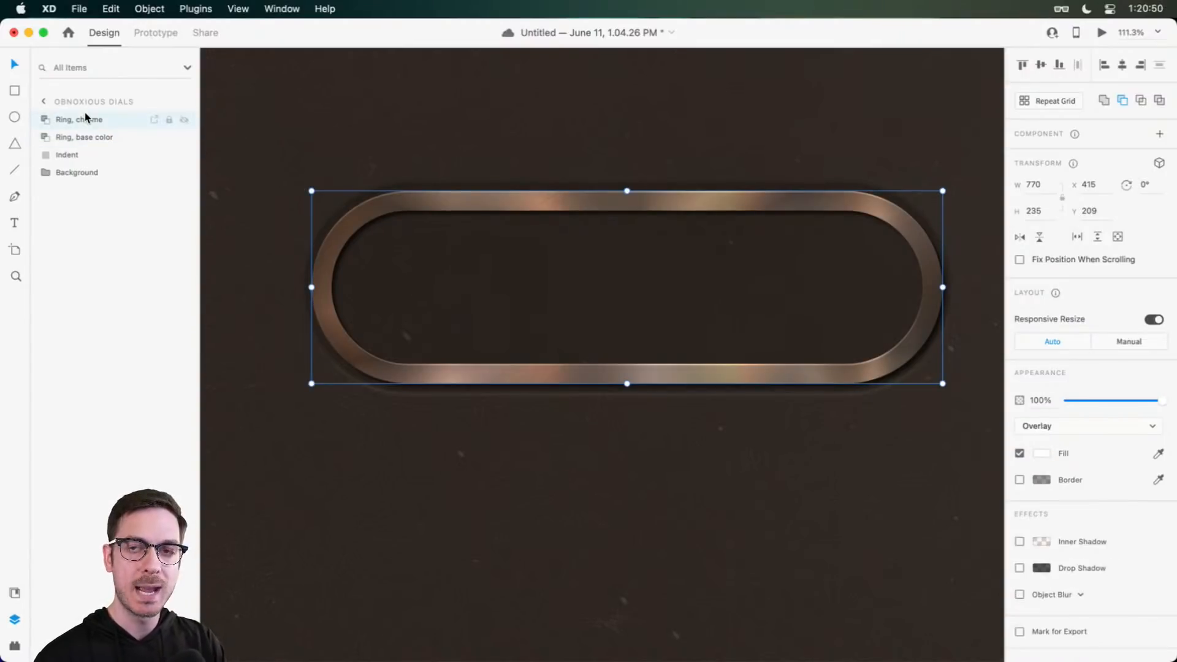
Step: Duplicate the "Ring, chrome" layer and rename the copy "Ring, scratches"
key("super+d")
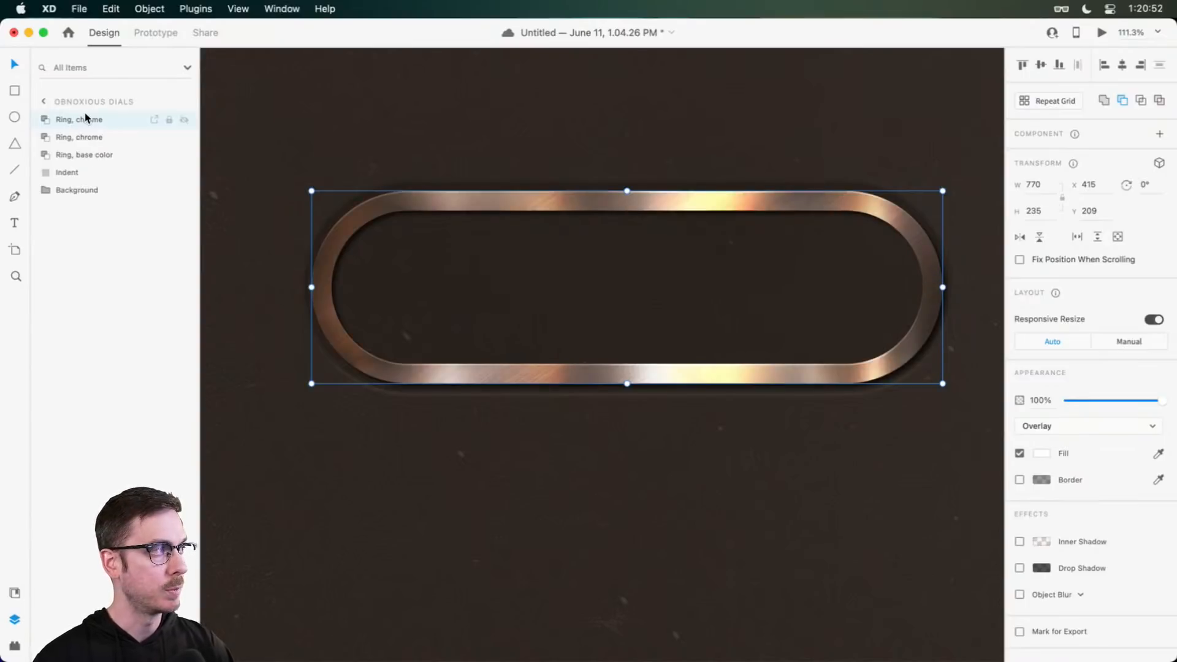
double_click(85, 119)
double_click(89, 120)
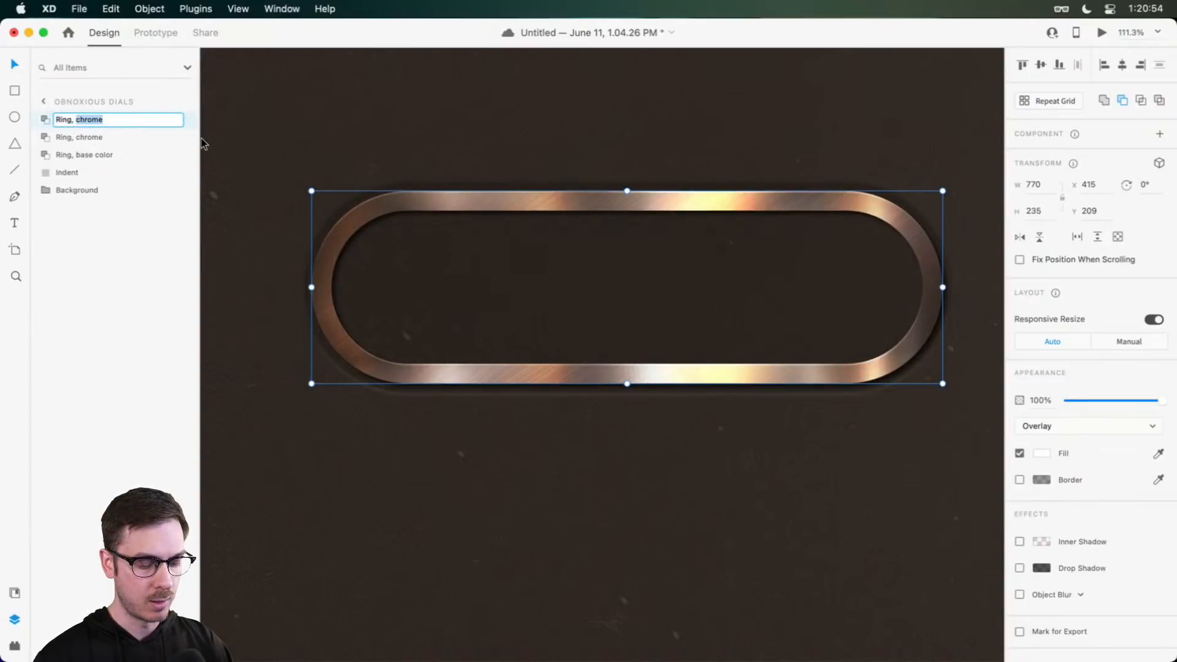
type("scratches")
key("Return")
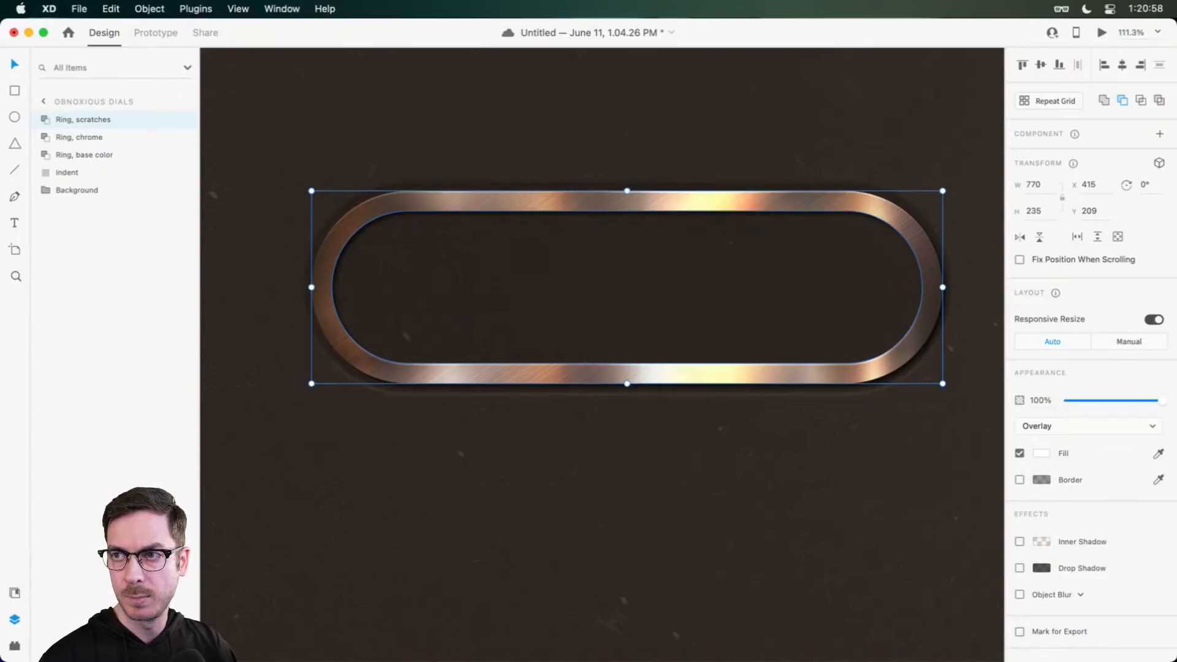
Step: Copy stratches.jpg from the Converted folder in Finder and, back in Adobe XD, paste its appearance onto the "Ring, scratches" layer
key("super+Tab")
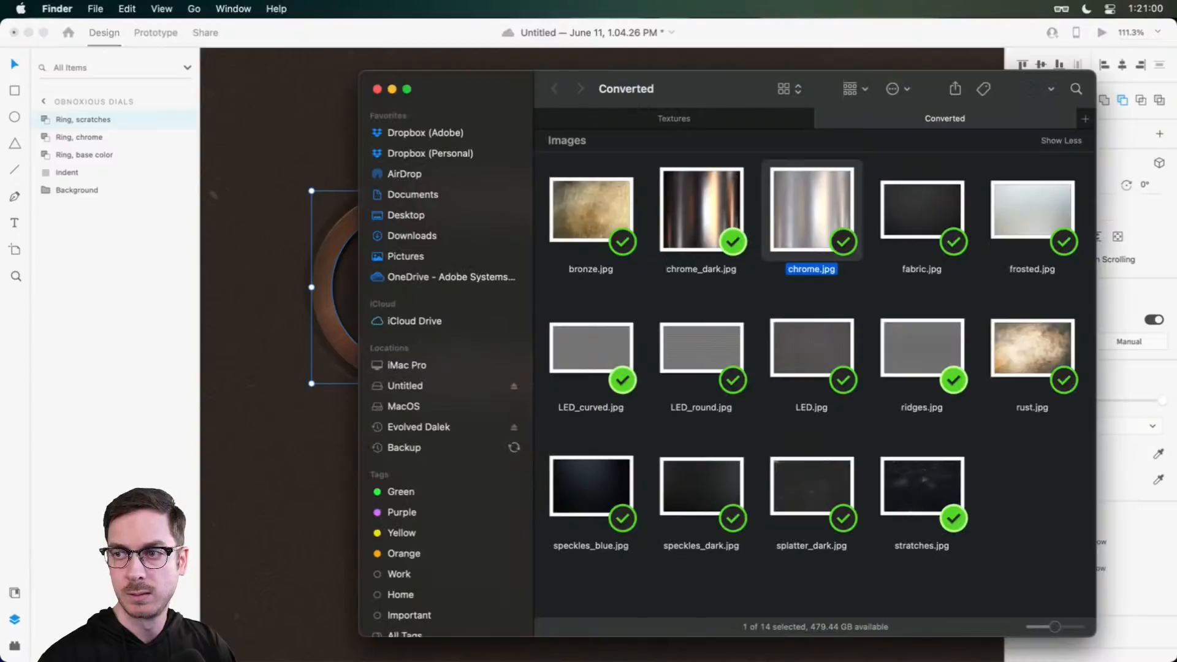
left_click(917, 484)
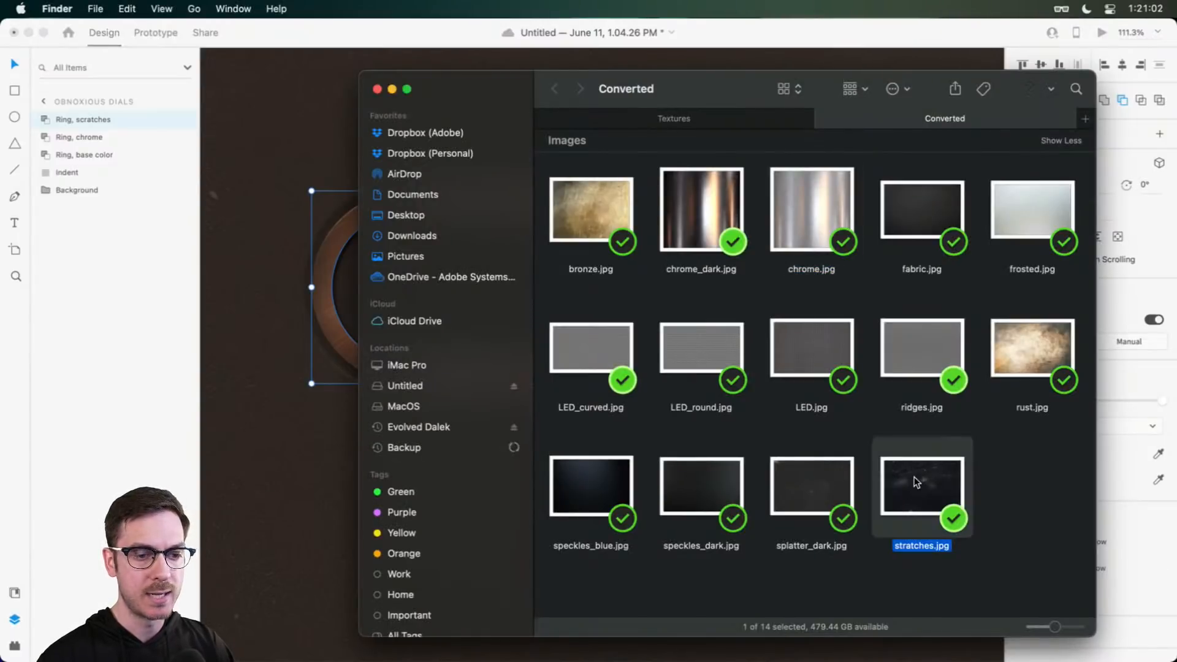
key("space")
key("space")
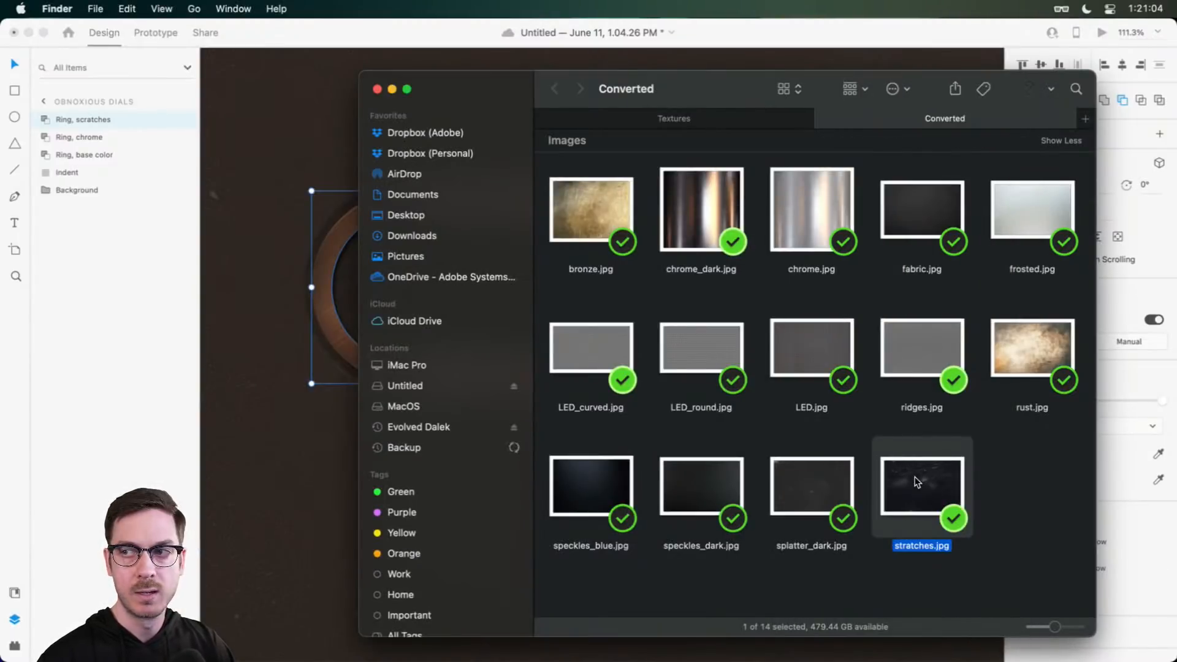
key("super+Tab")
key("alt+super+v")
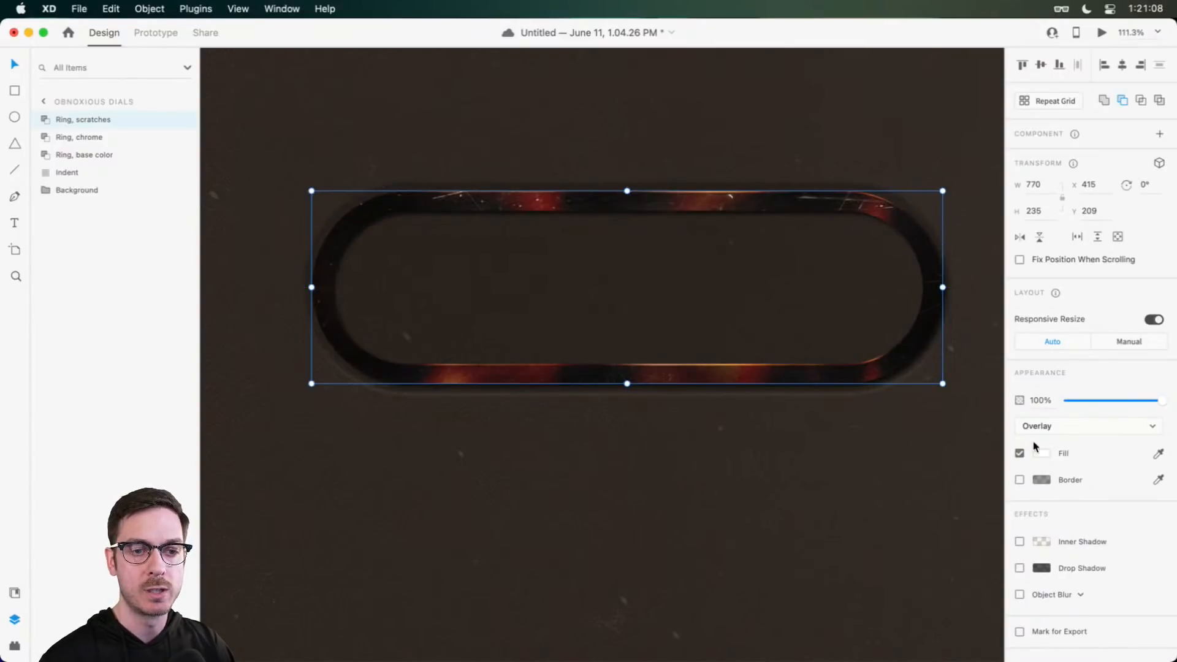
Step: Set the "Ring, scratches" layer's blend mode to Soft Light and its opacity to 75%
left_click(1045, 426)
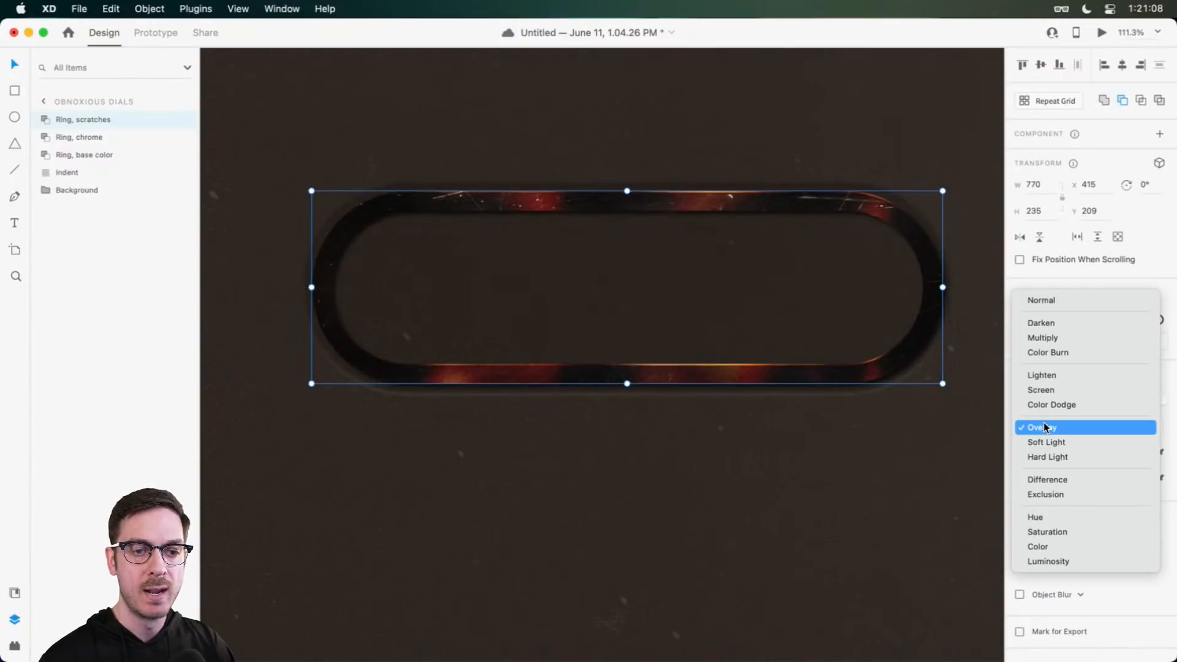
left_click(1069, 443)
left_click_drag(1161, 399, 1136, 397)
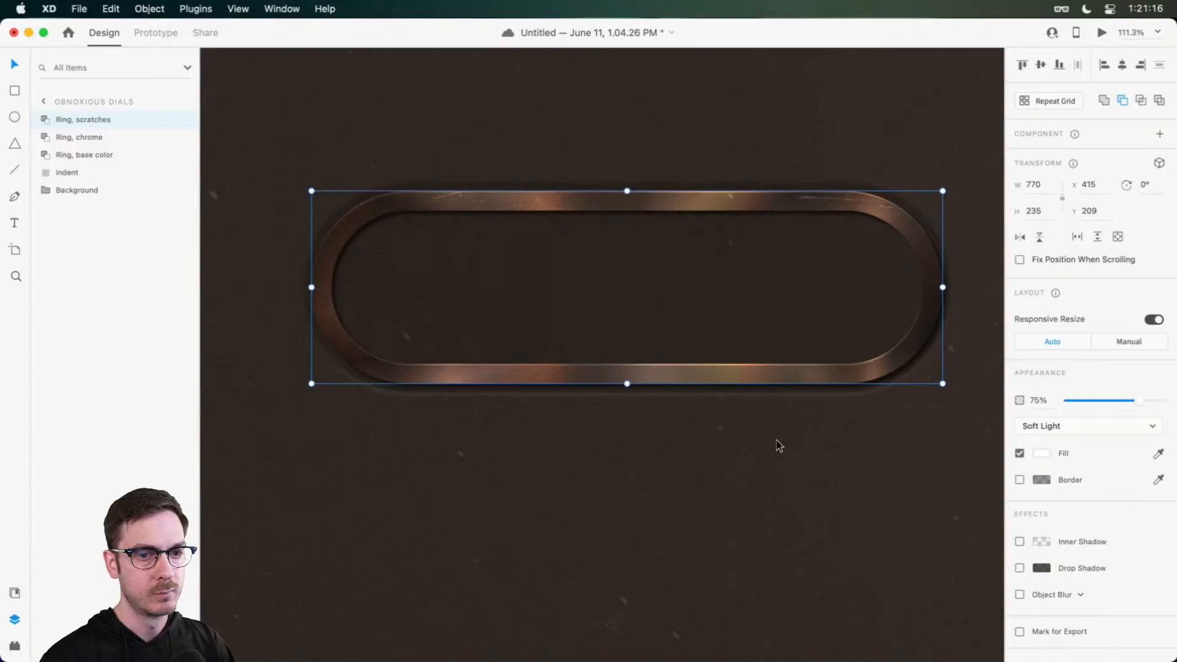
Step: Compare the ring with the "Ring, scratches" and "Ring, chrome" layers hidden and shown
mouse_move(184, 120)
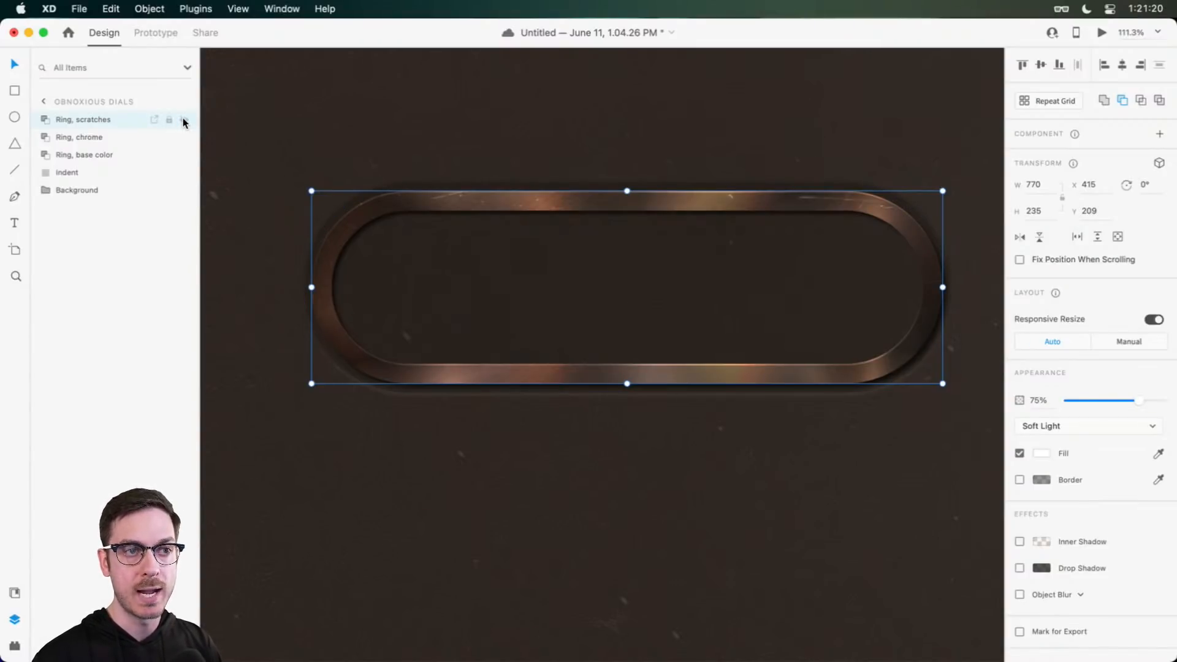
left_click(184, 120)
left_click(184, 137)
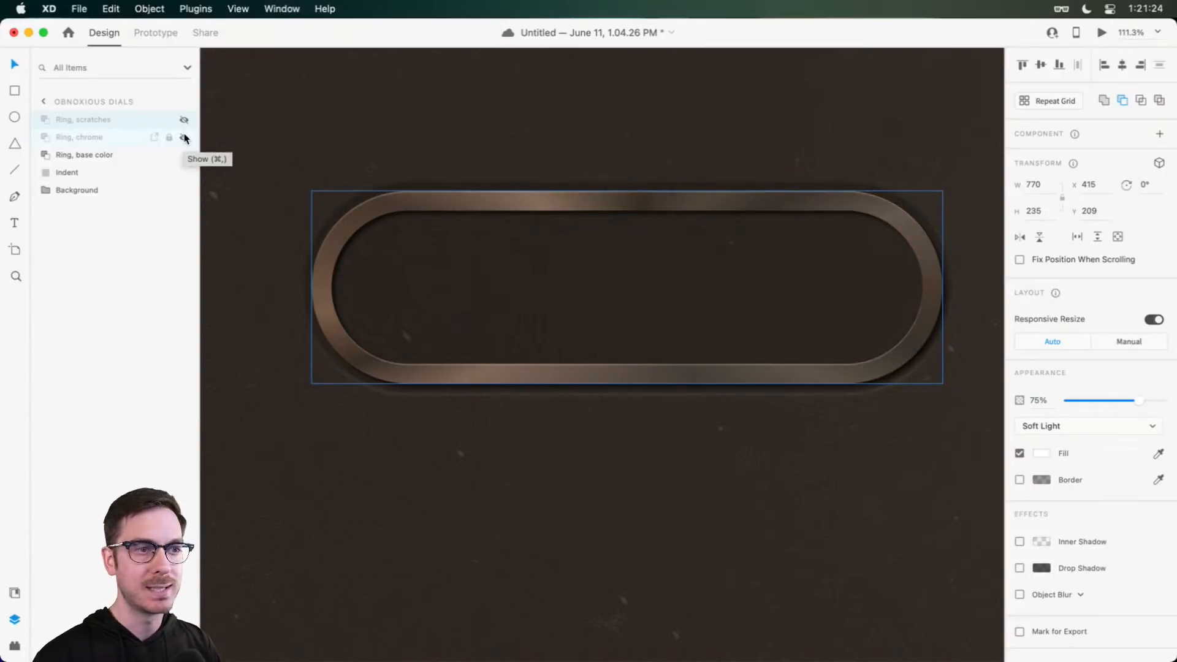
left_click(183, 137)
left_click(184, 119)
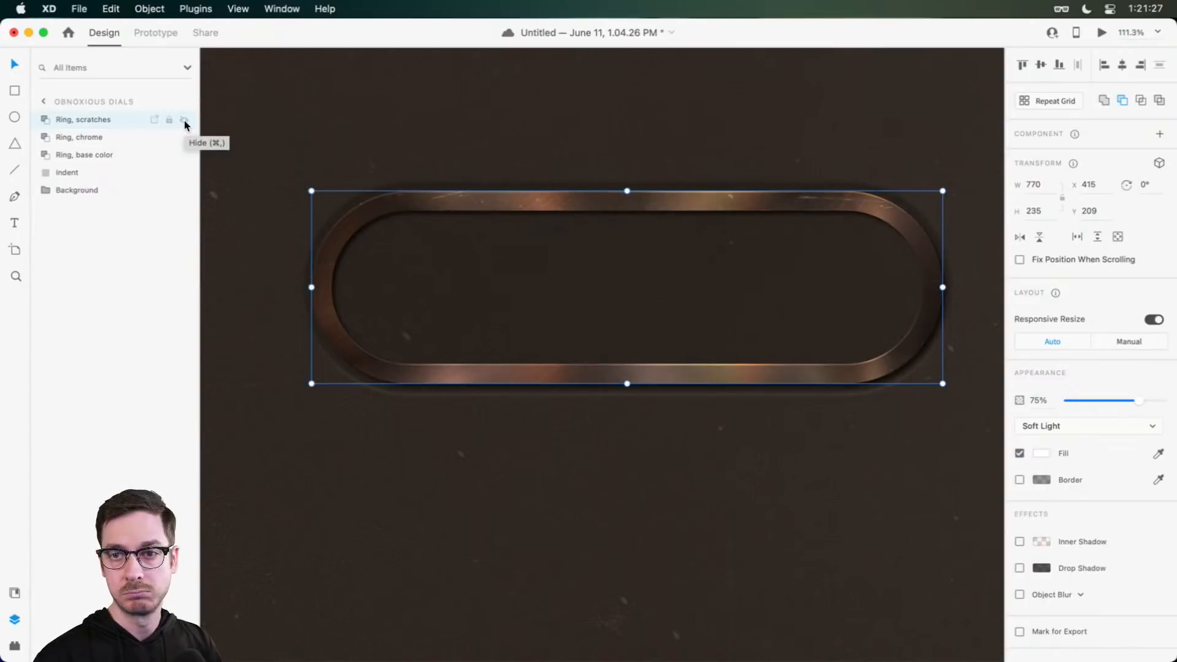
Step: Adjust the bottom-edge stops right of centre in the angular gradient of "Ring, base color", giving the outer one #645243
left_click(108, 153)
left_click(1041, 453)
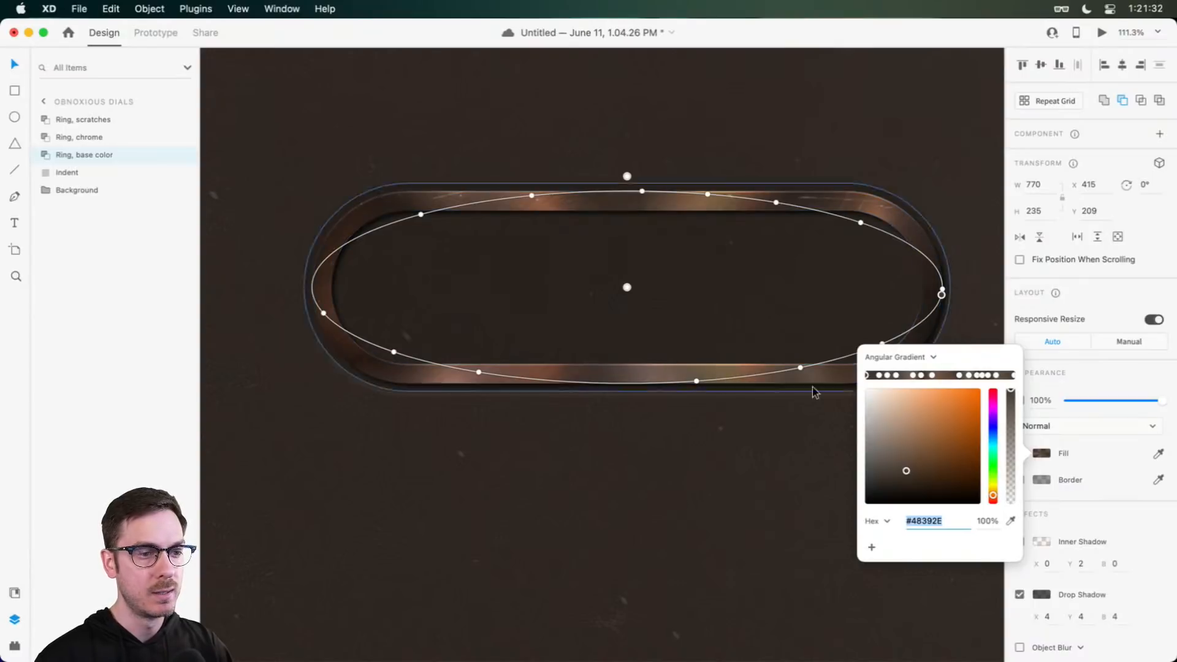
left_click(696, 381)
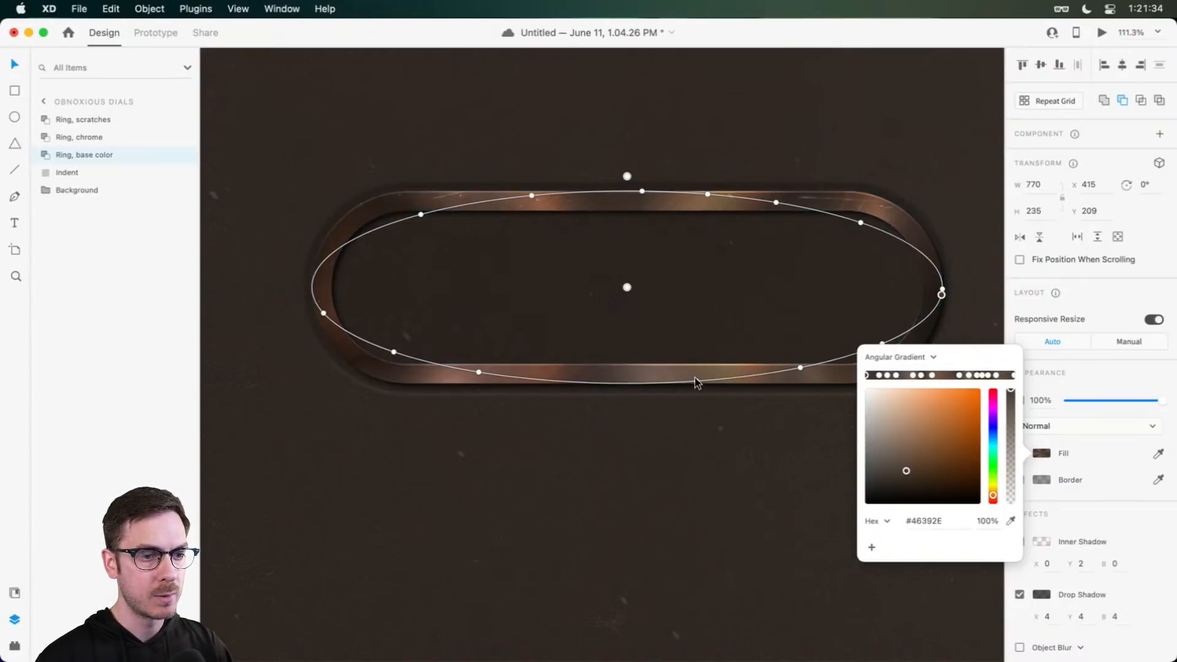
mouse_move(892, 466)
left_mouse_down()
mouse_move(904, 486)
mouse_move(896, 458)
mouse_move(904, 461)
left_mouse_up()
left_click(800, 367)
scroll(725, 349, "right", 5)
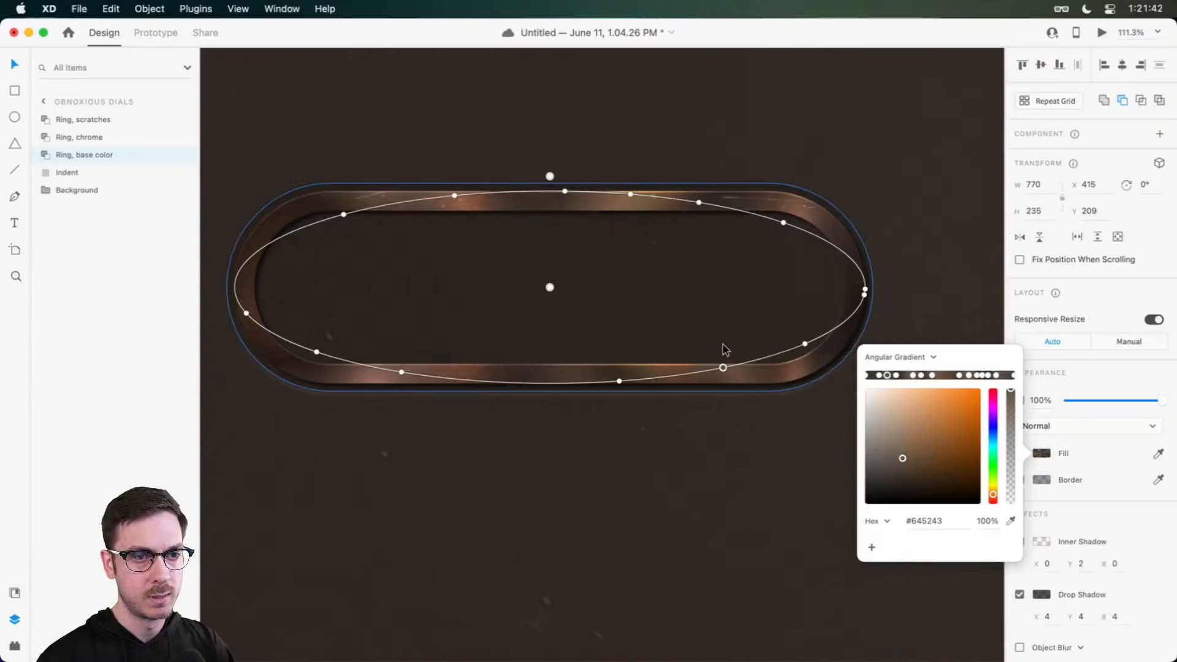
scroll(715, 236, "left", 5)
Step: Recolour the gradient's top-edge stops, using #382E26 for the one just right of centre and #866E5C for the one left of centre
left_click(721, 193)
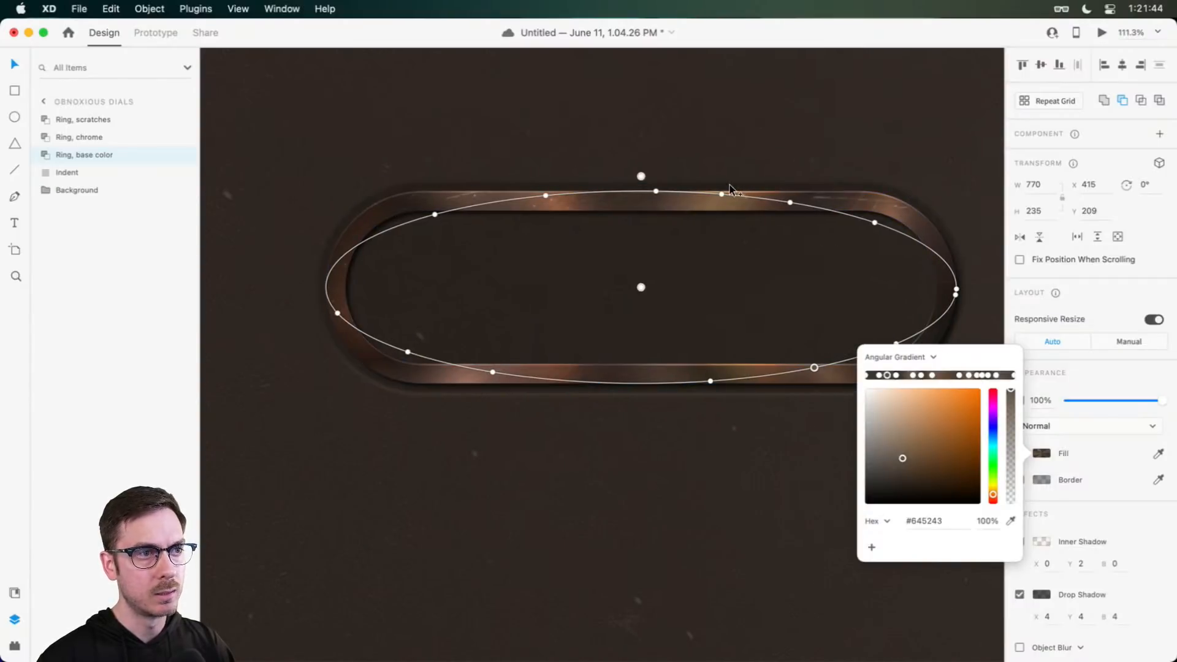
left_click_drag(901, 459, 904, 480)
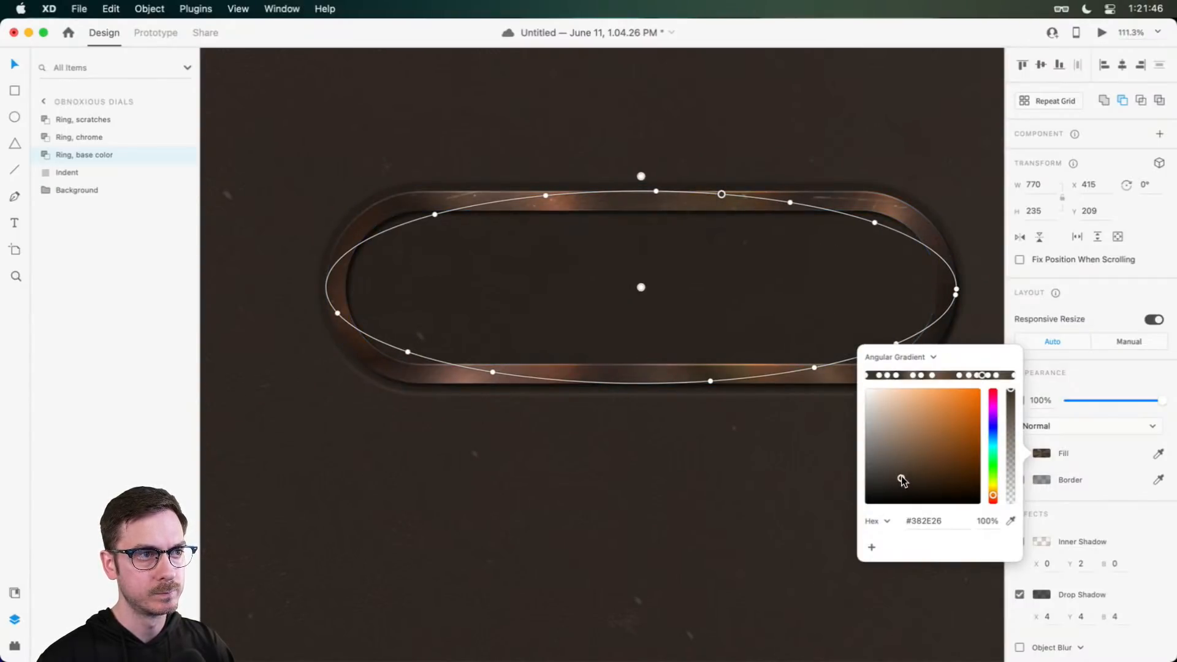
left_click(790, 202)
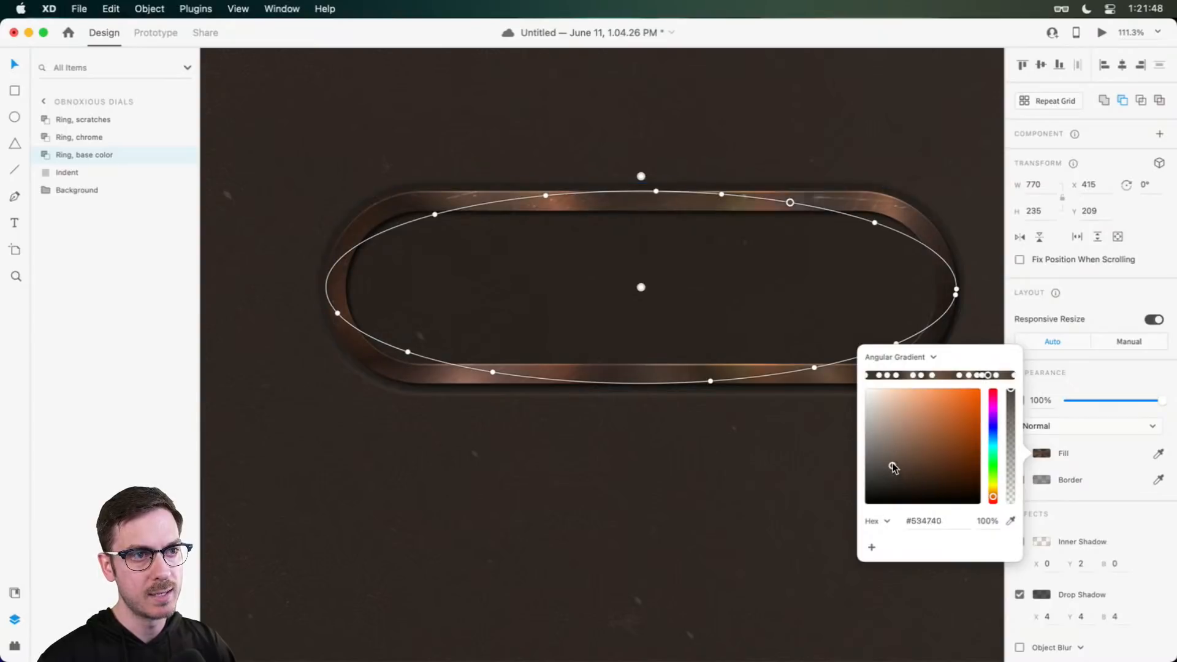
left_click(545, 195)
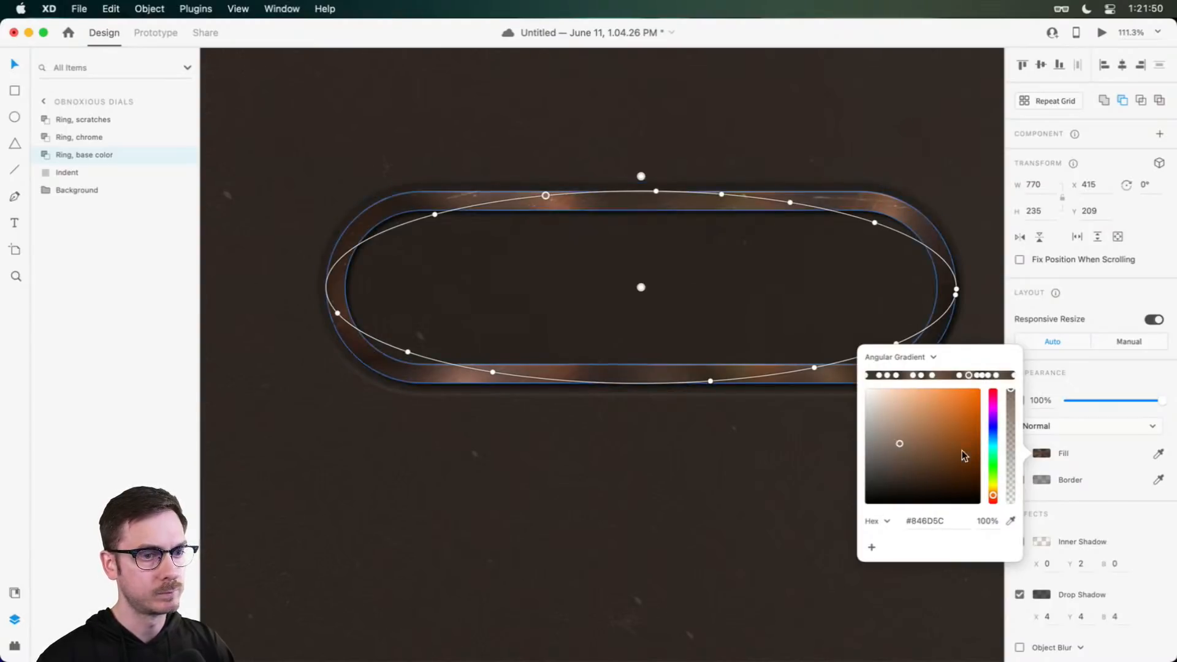
left_click_drag(907, 443, 901, 440)
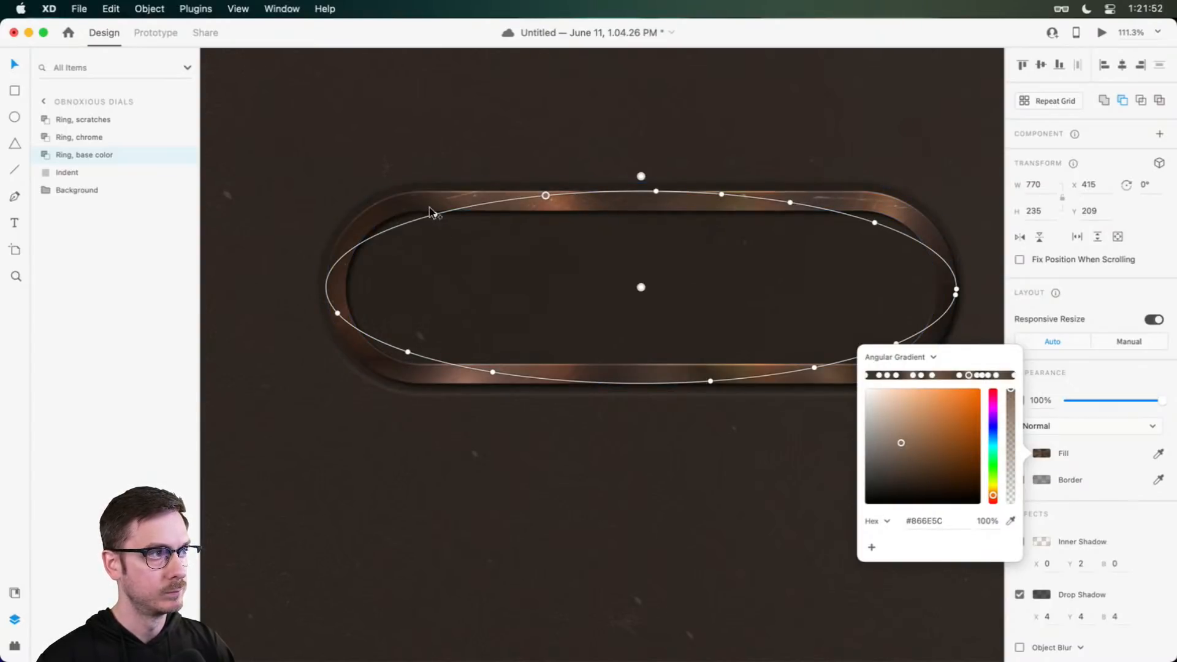
Step: Darken the gradient stop on the ring's lower-left curve to #362C26 and close the fill editing
left_click(408, 352)
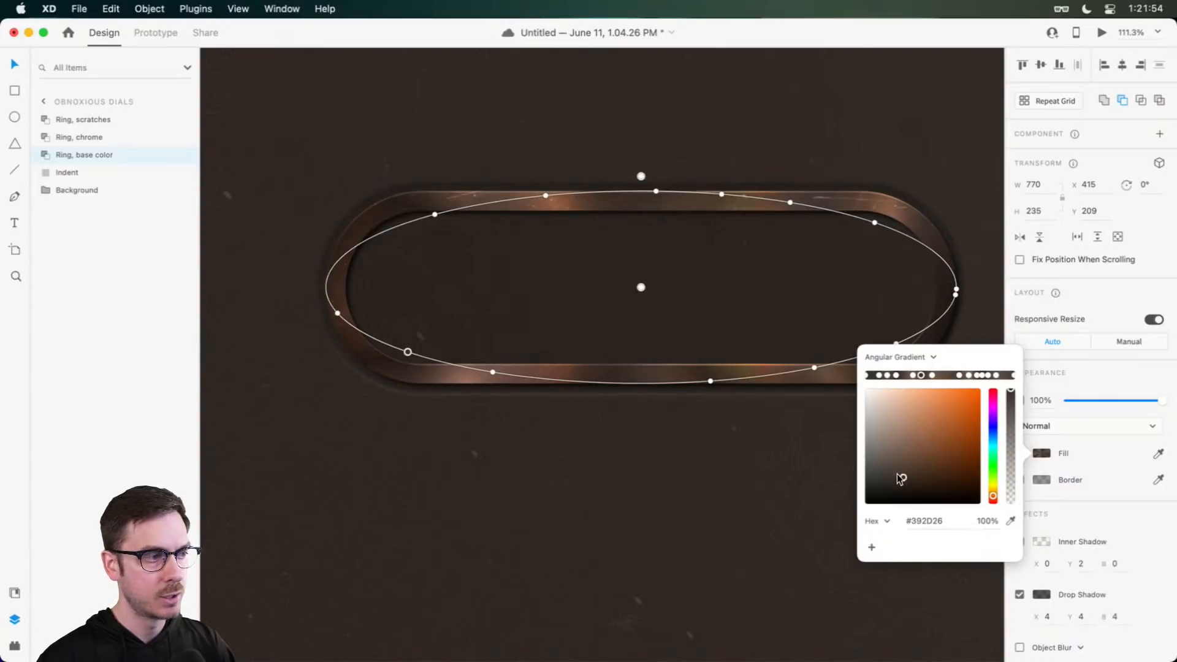
left_click_drag(901, 480, 900, 481)
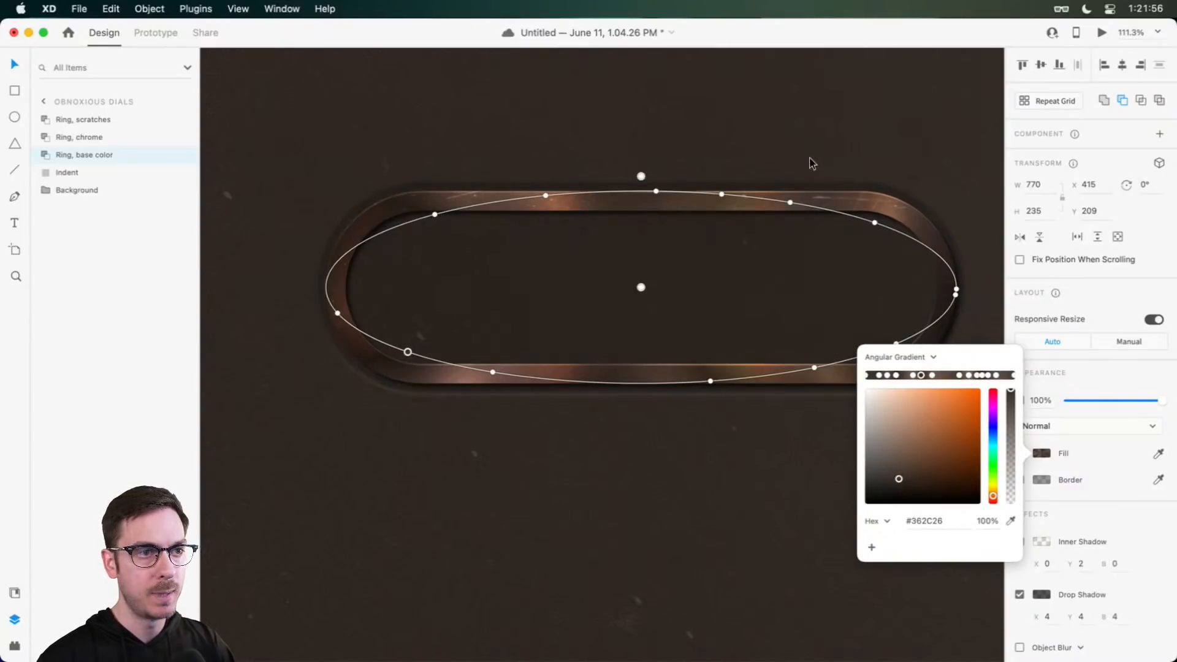
left_click(805, 139)
scroll(785, 165, "down", 3)
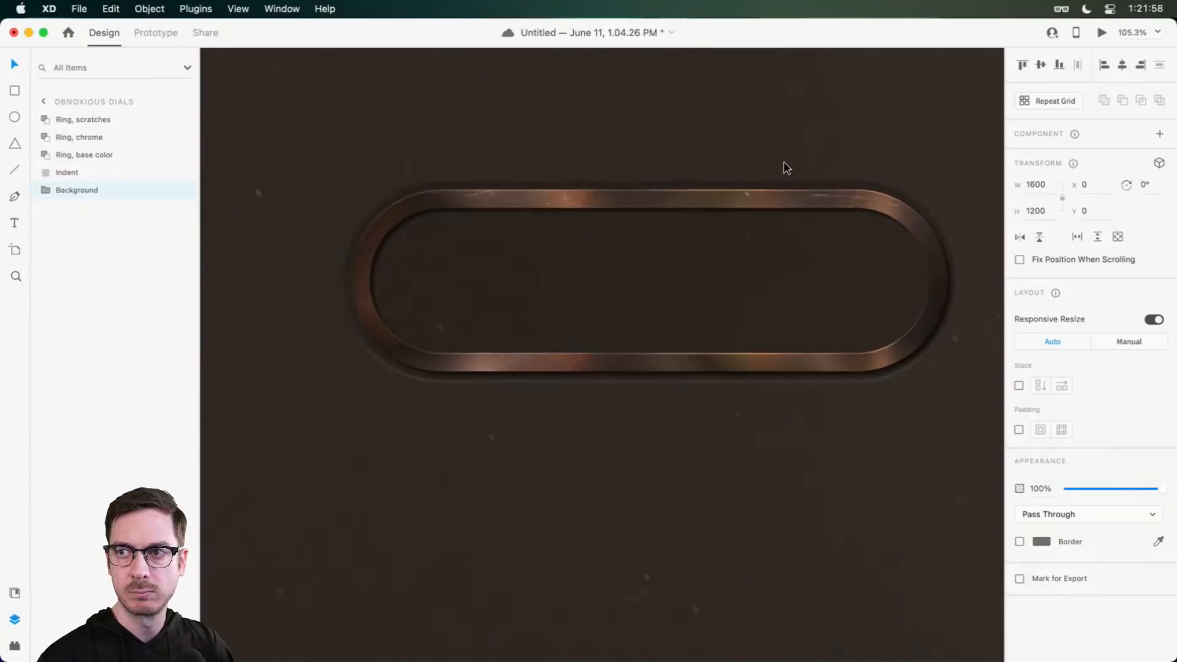
scroll(742, 184, "up", 2)
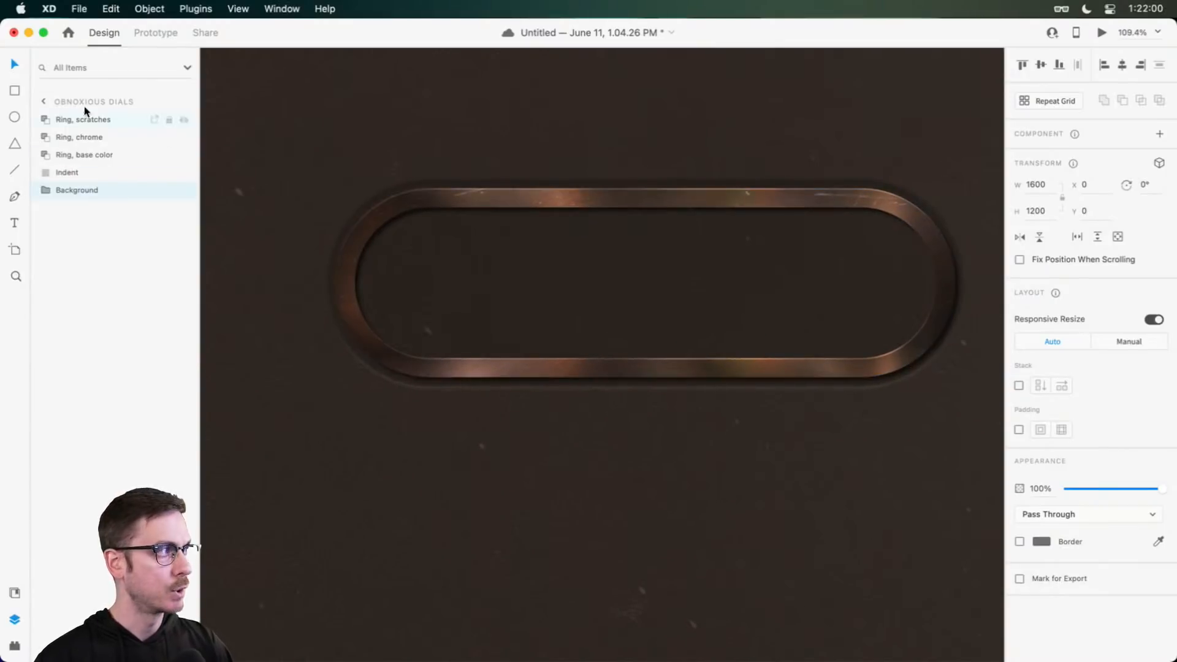
Step: Inspect the full chrome image inside the "Ring, chrome" fill, leave its image editing, and save the document
left_click(86, 136)
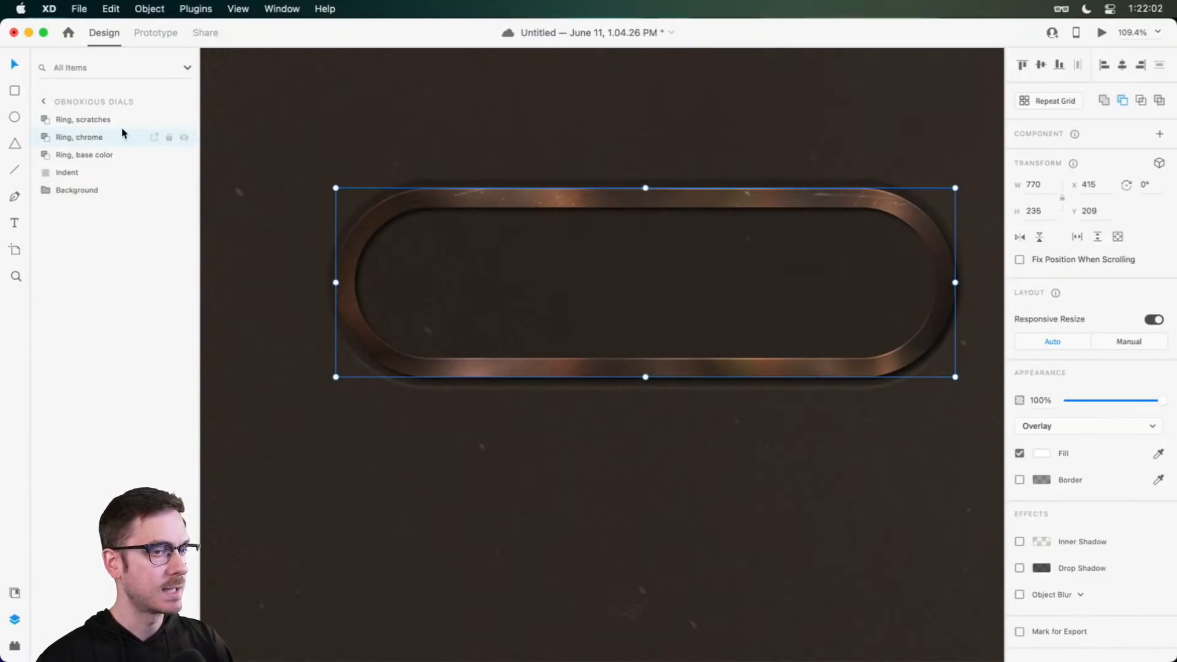
key("Return")
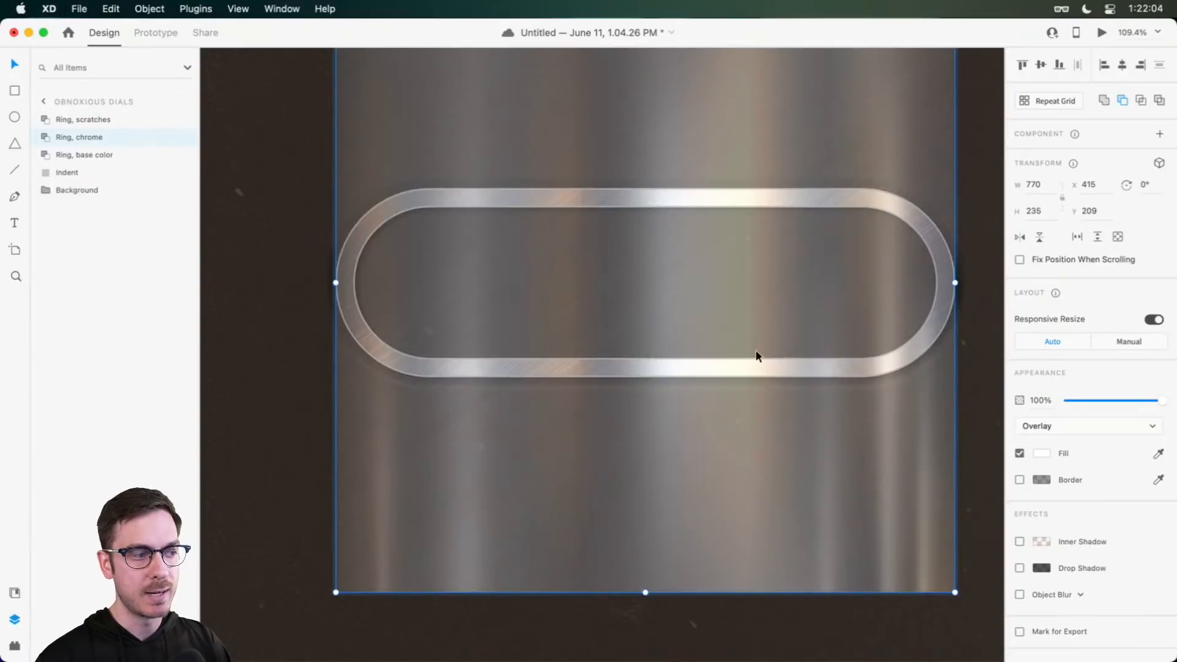
key("Escape")
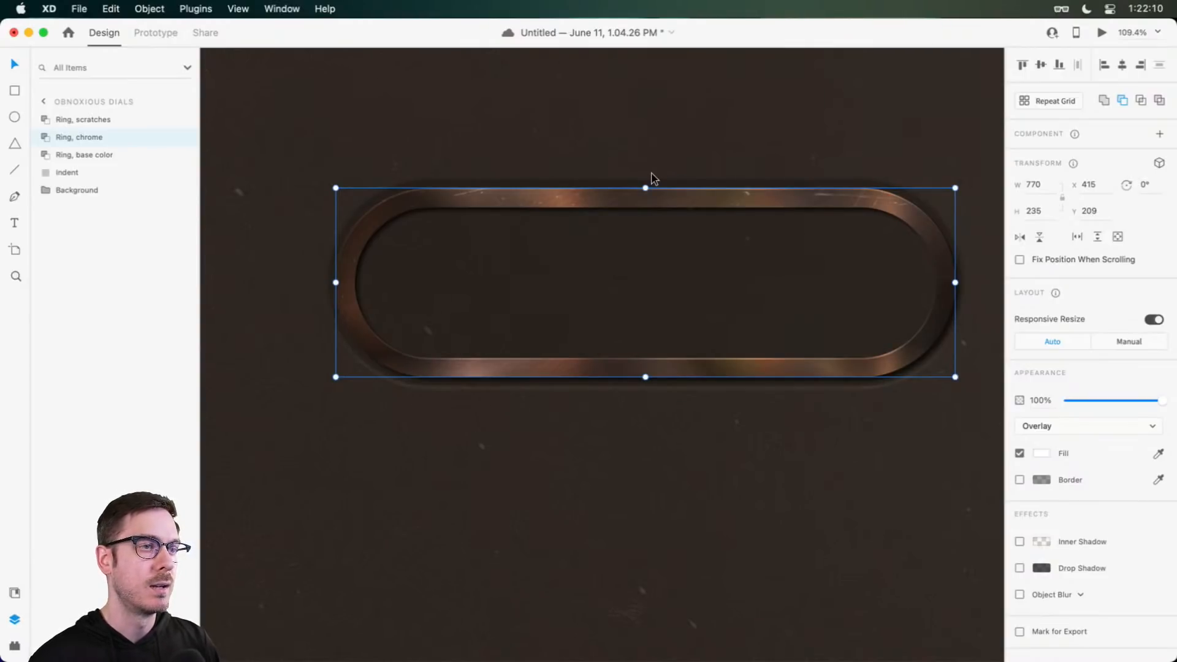
key("super+s")
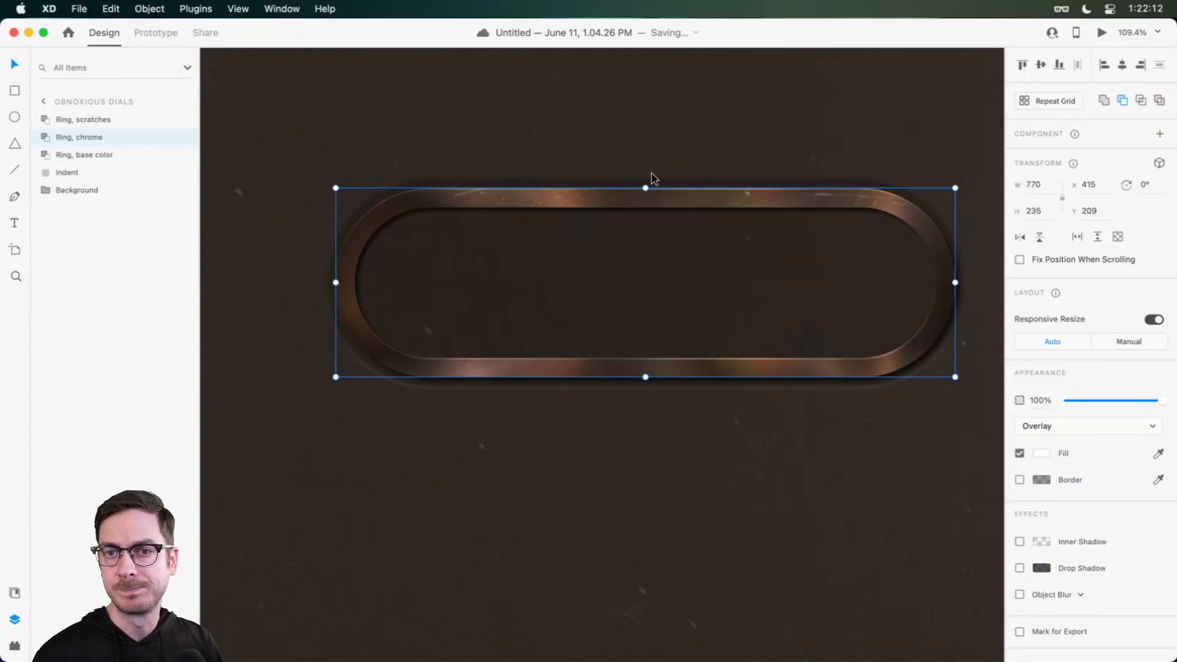
Step: Group the "Ring, scratches", "Ring, chrome" and "Ring, base color" layers and name the group "Ring"
scroll(725, 285, "down", 3)
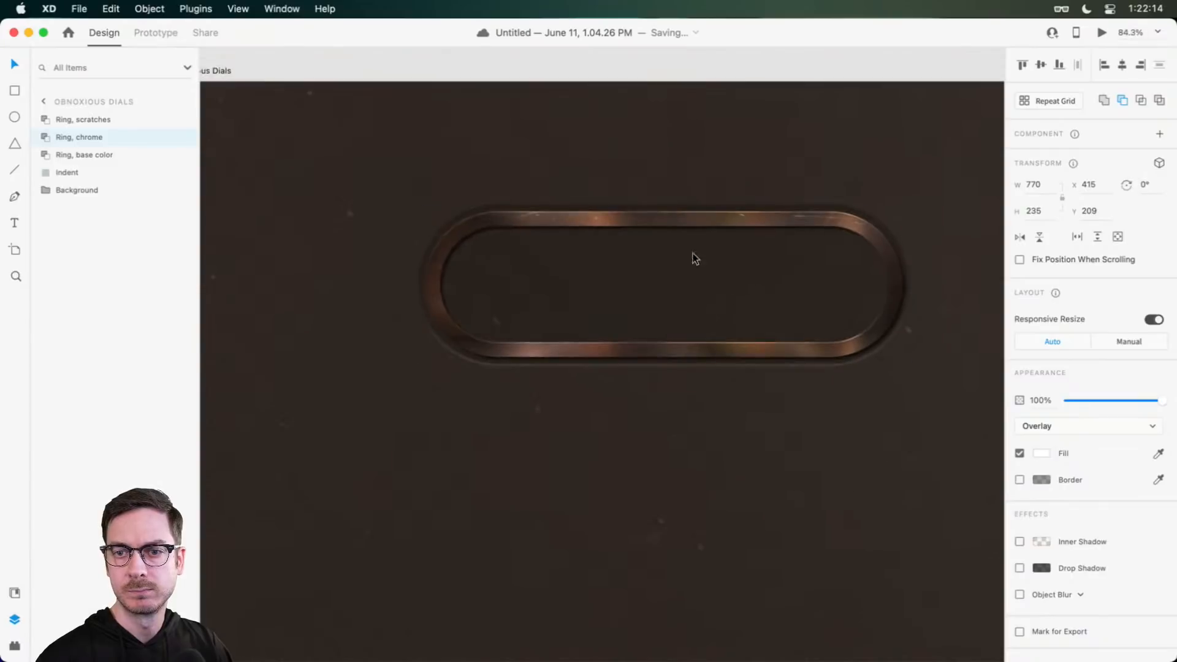
left_click(113, 118, "shift")
left_click(97, 154, "shift")
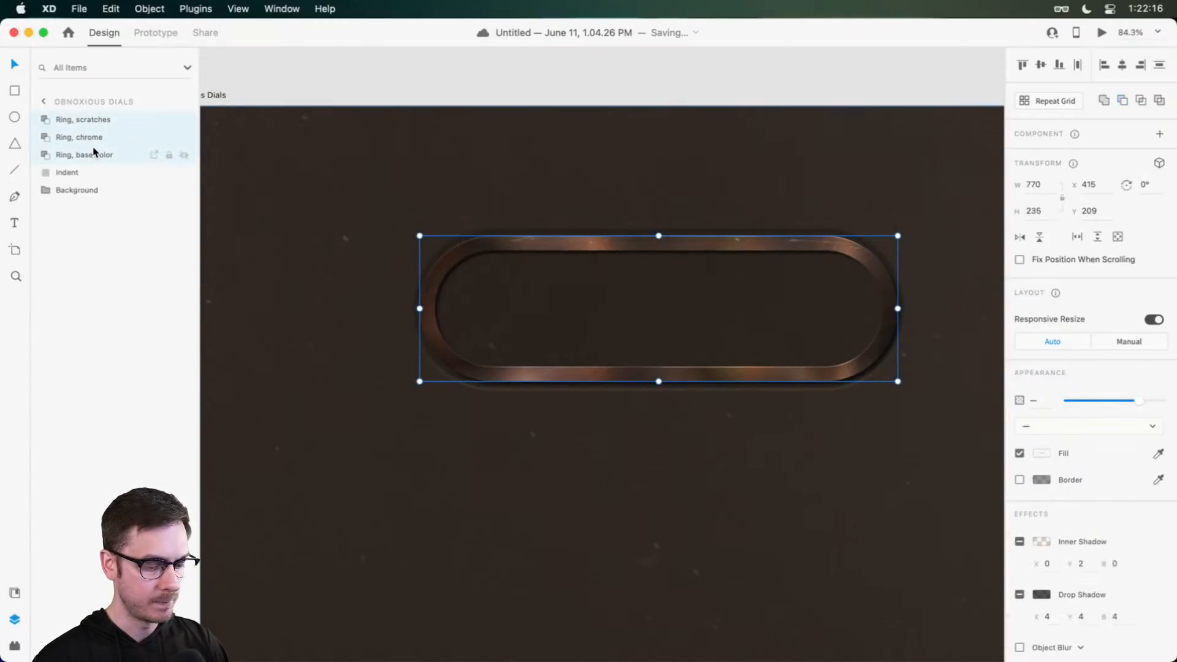
key("super+g")
double_click(72, 119)
type("Ring")
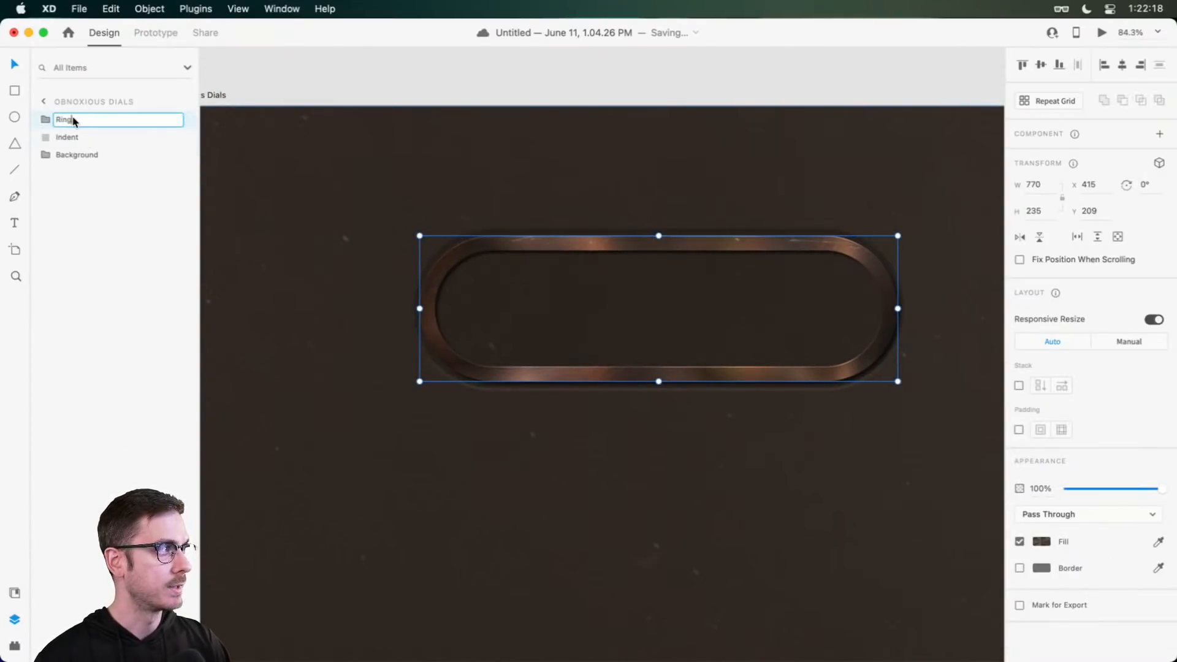
key("Return")
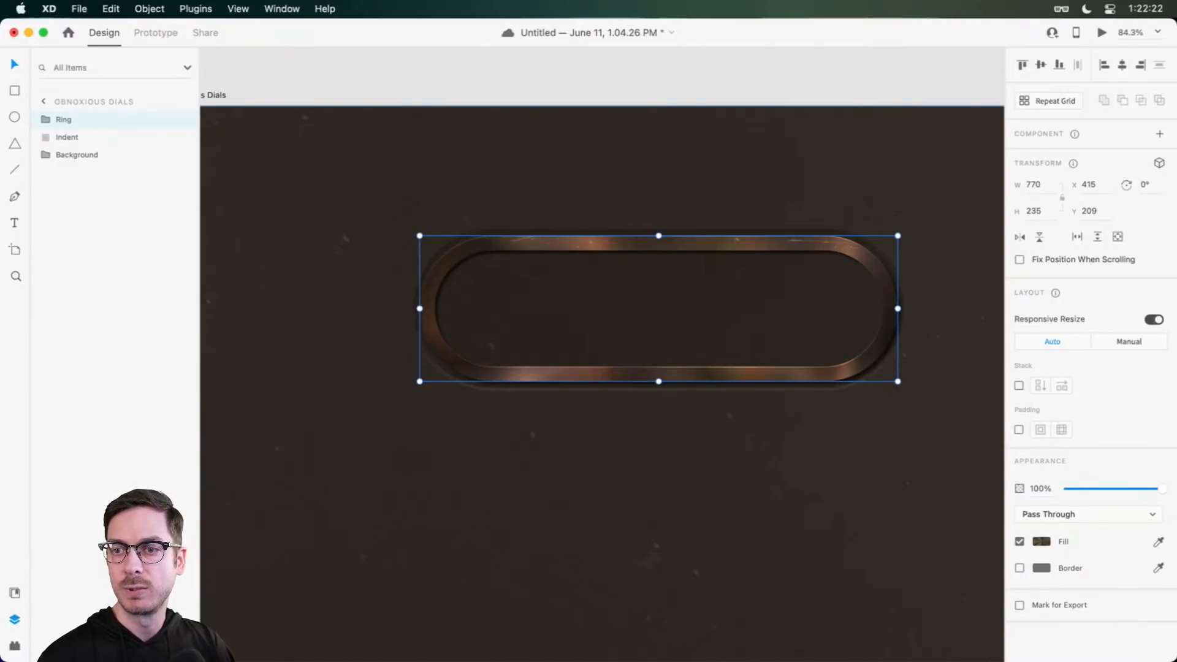
Step: Draw a rectangle about 718 by 195 over the opening inside the ring
scroll(772, 278, "up", 3)
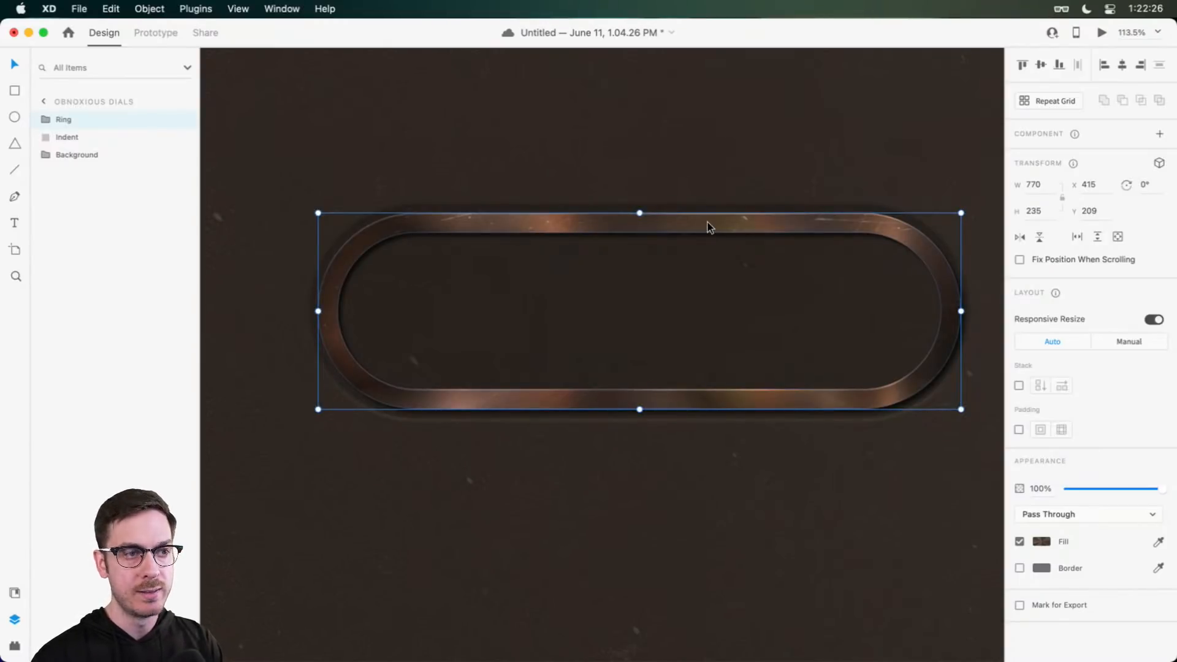
key("r")
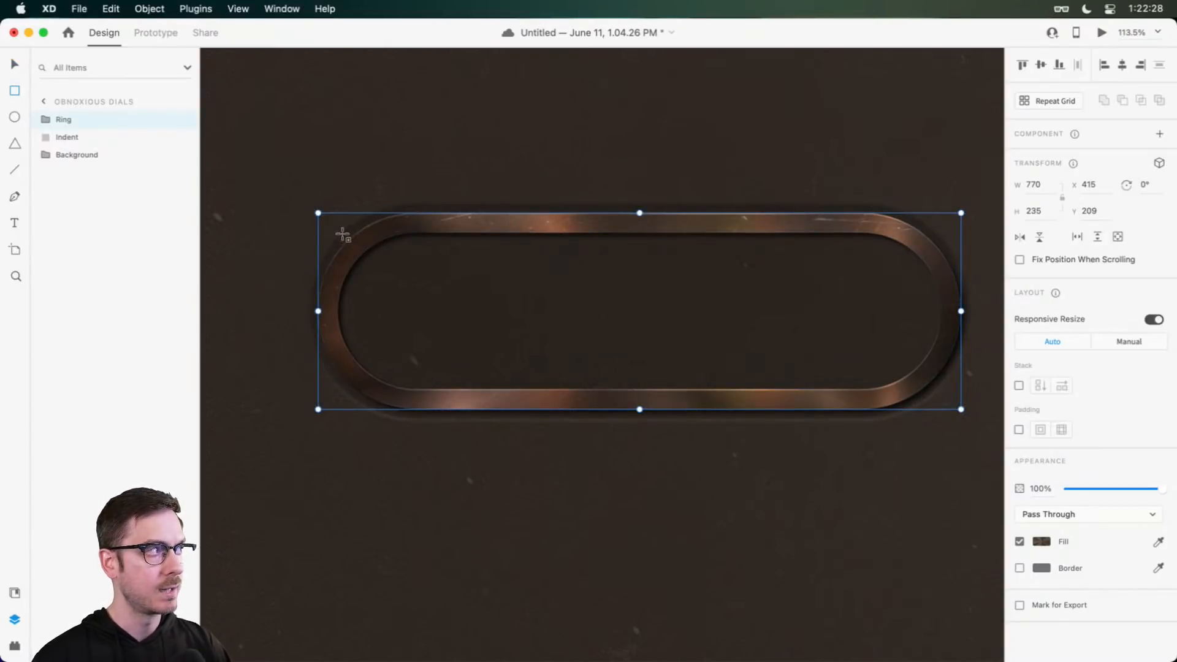
mouse_move(342, 232)
left_mouse_down()
mouse_move(386, 260)
mouse_move(907, 368)
mouse_move(921, 396)
mouse_move(940, 393)
left_mouse_up()
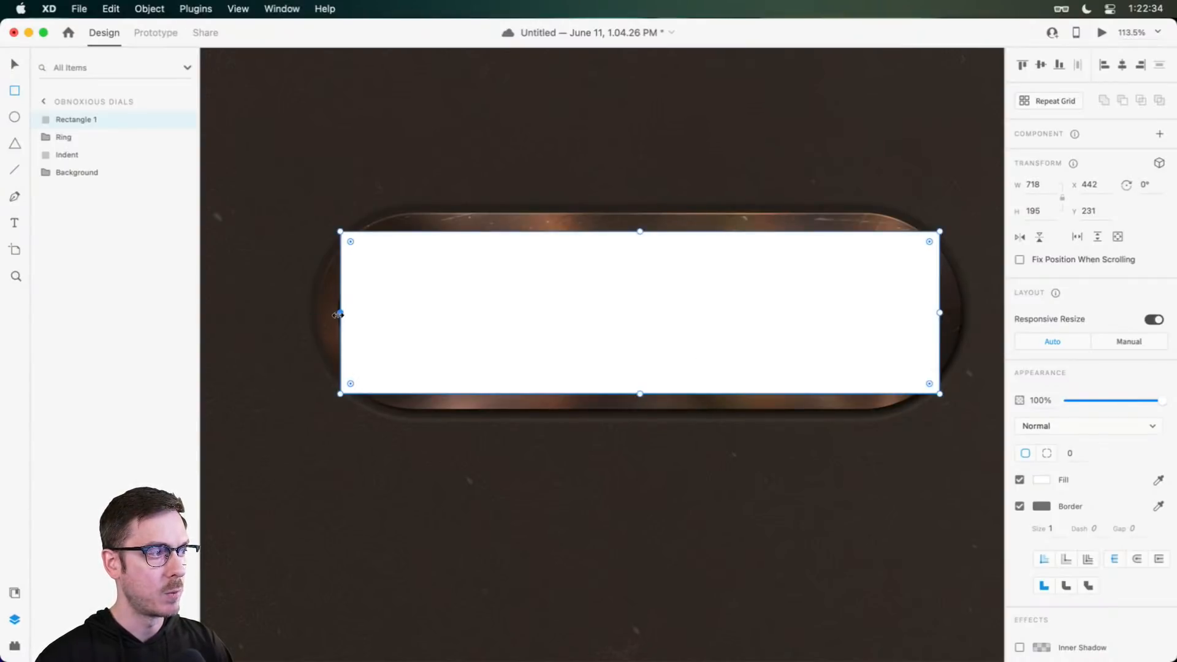
Step: Fit the rectangle to the ring's opening at about 723 by 196, with fully rounded corners and no border
left_click_drag(342, 315, 337, 314)
left_click_drag(637, 233, 636, 231)
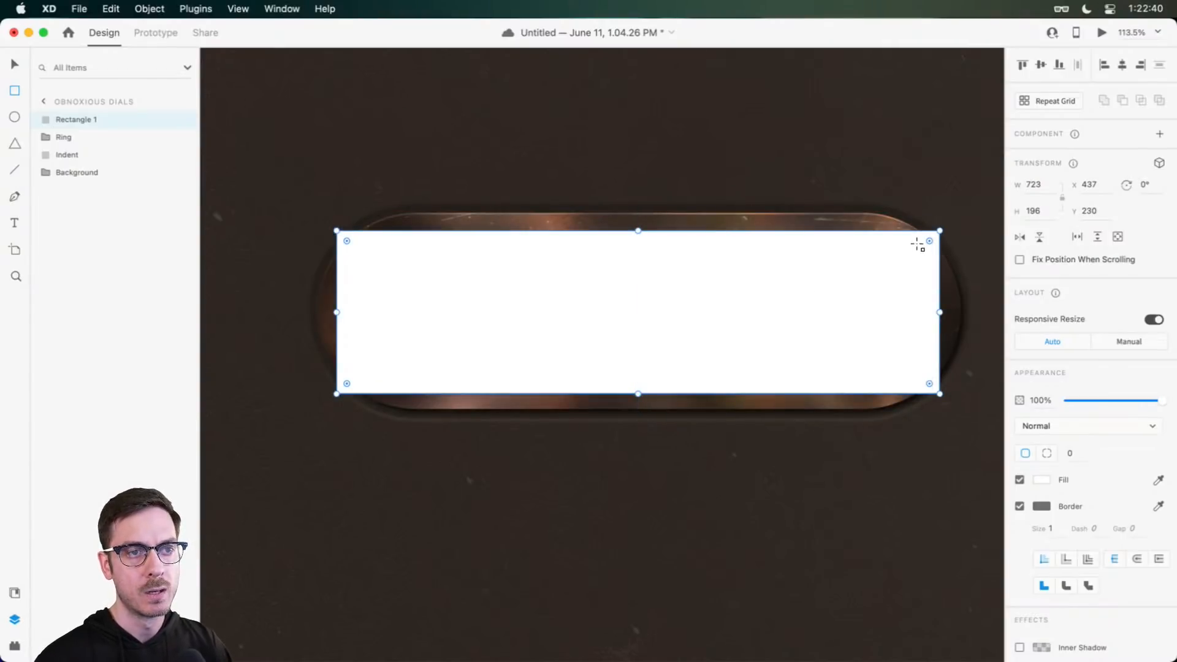
left_click_drag(927, 237, 821, 257)
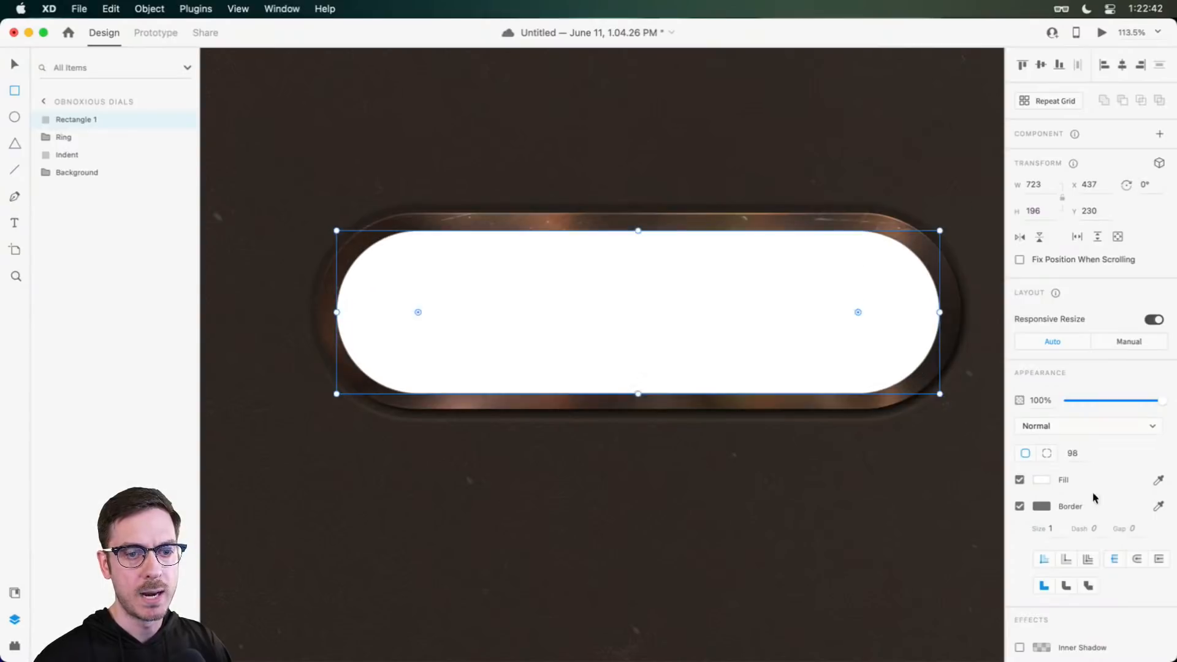
left_click(1020, 507)
key("v")
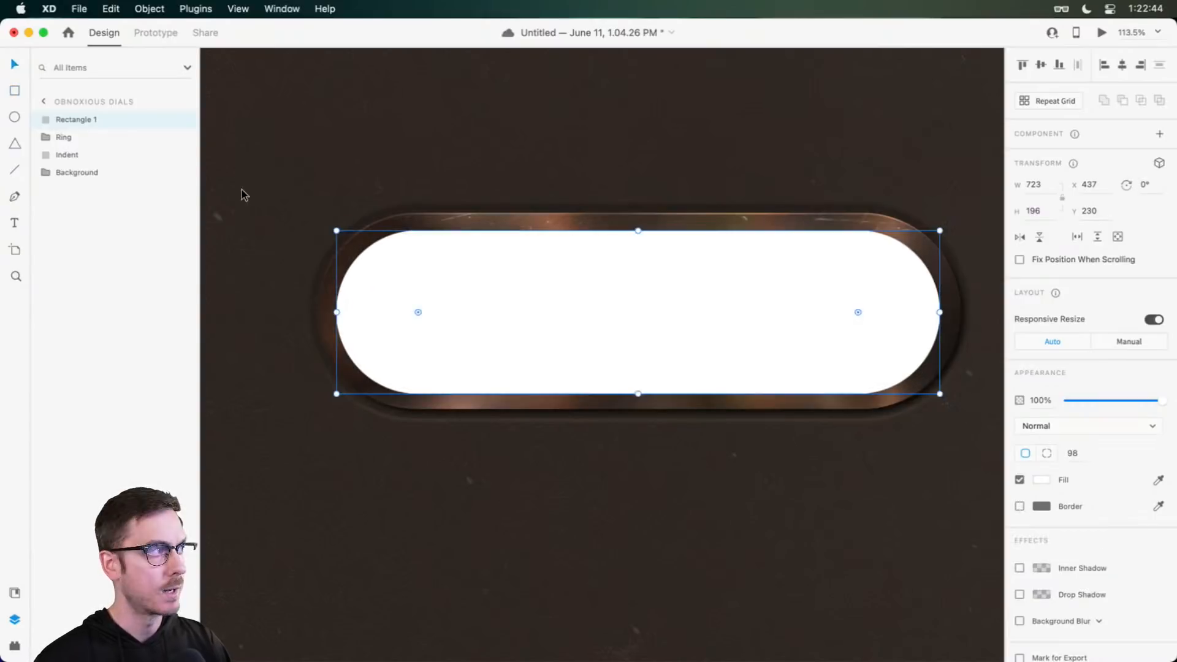
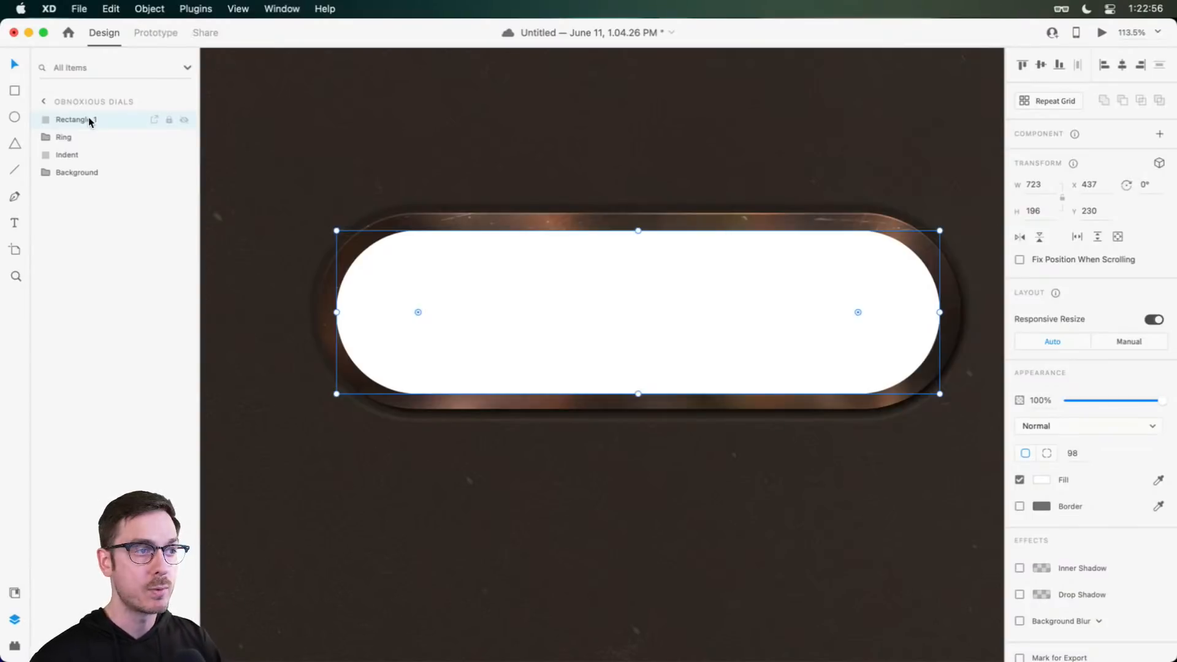
Step: Draw a circle about 262 by 262 on the background below the ring and remove its border
scroll(680, 381, "up", 1)
scroll(524, 270, "down", 5)
left_click(524, 269)
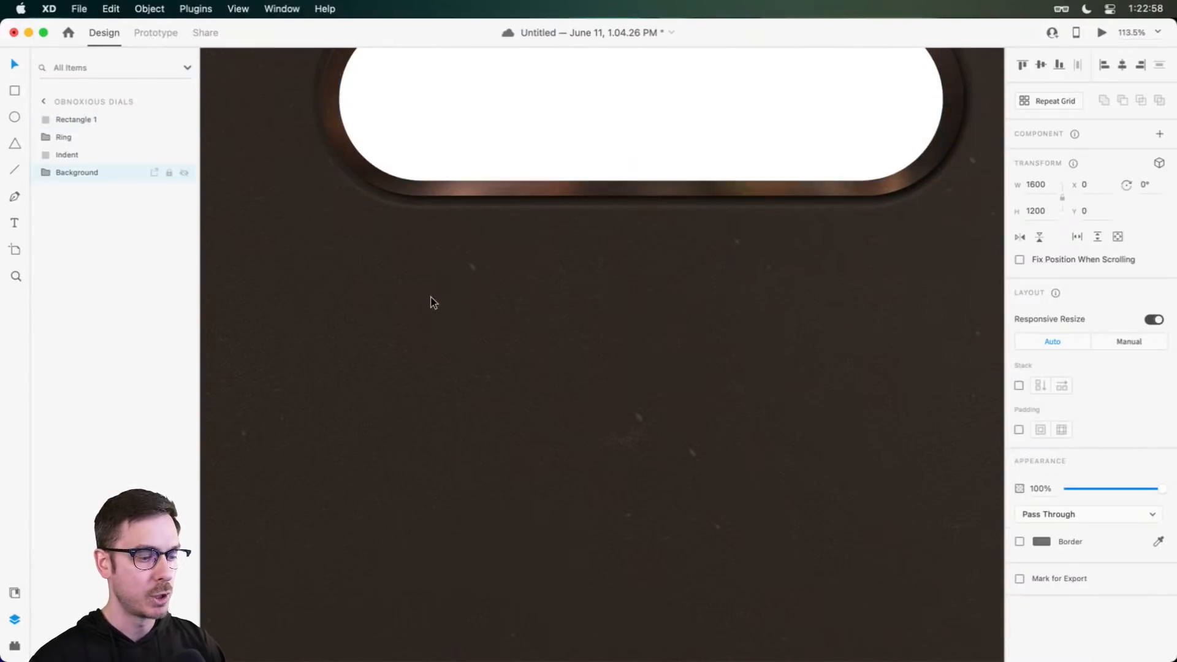
key("r")
left_click_drag(350, 312, 558, 487)
key("e")
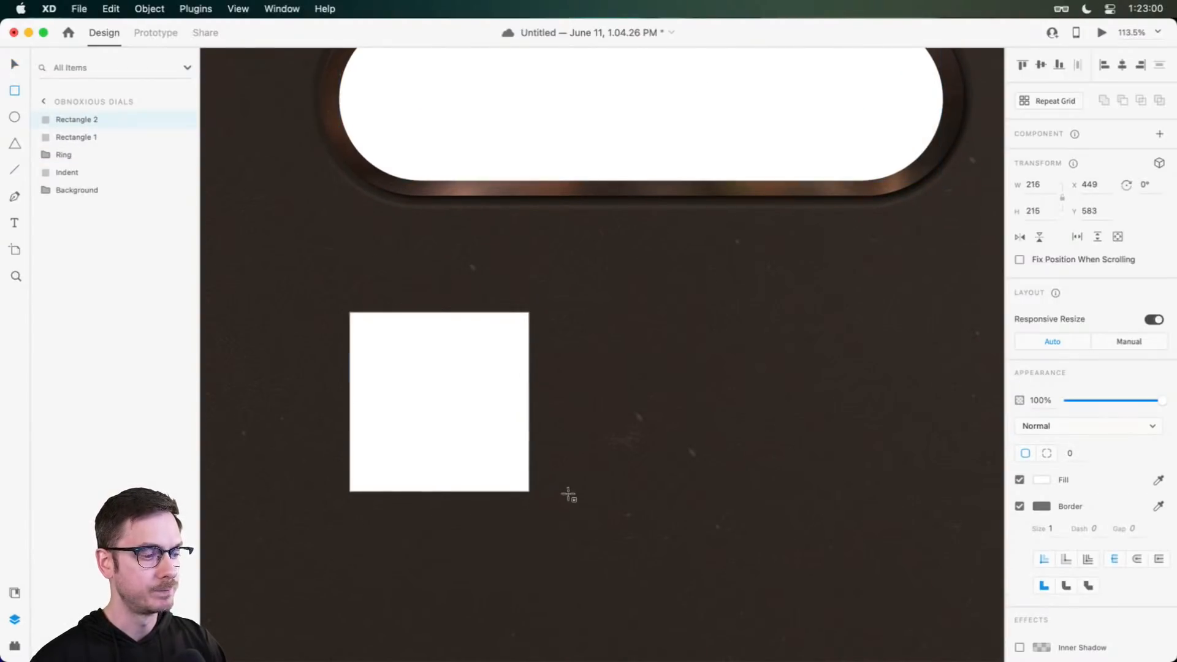
key("super+z")
left_click_drag(375, 320, 593, 537)
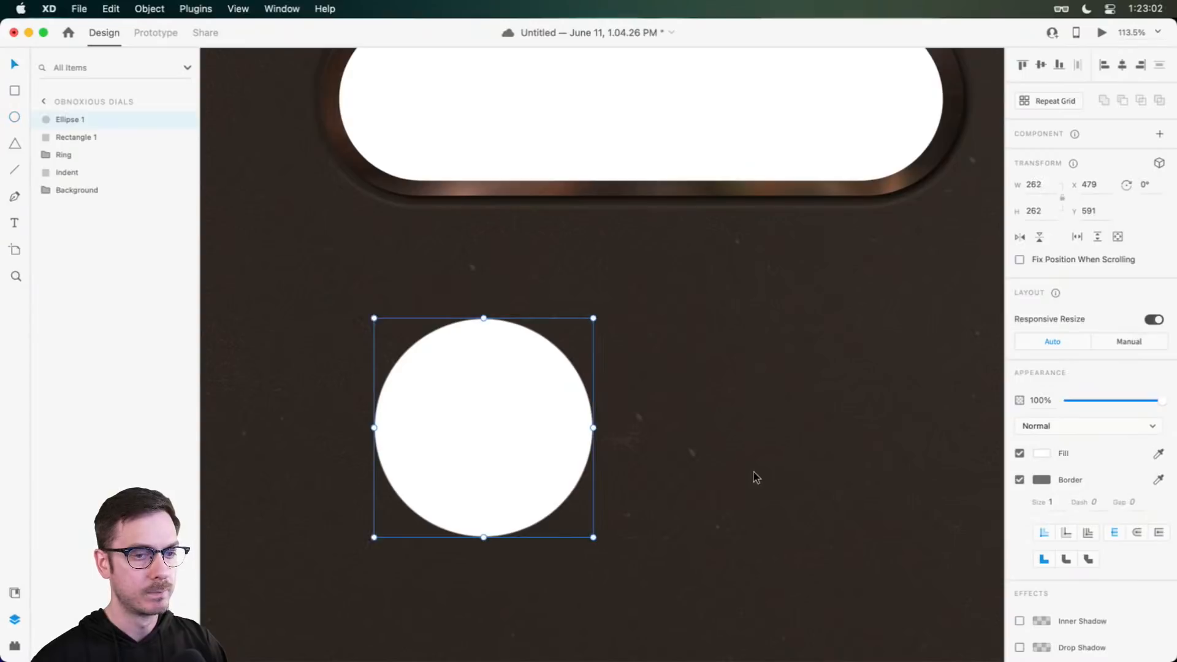
left_click(1020, 480)
left_click(1042, 453)
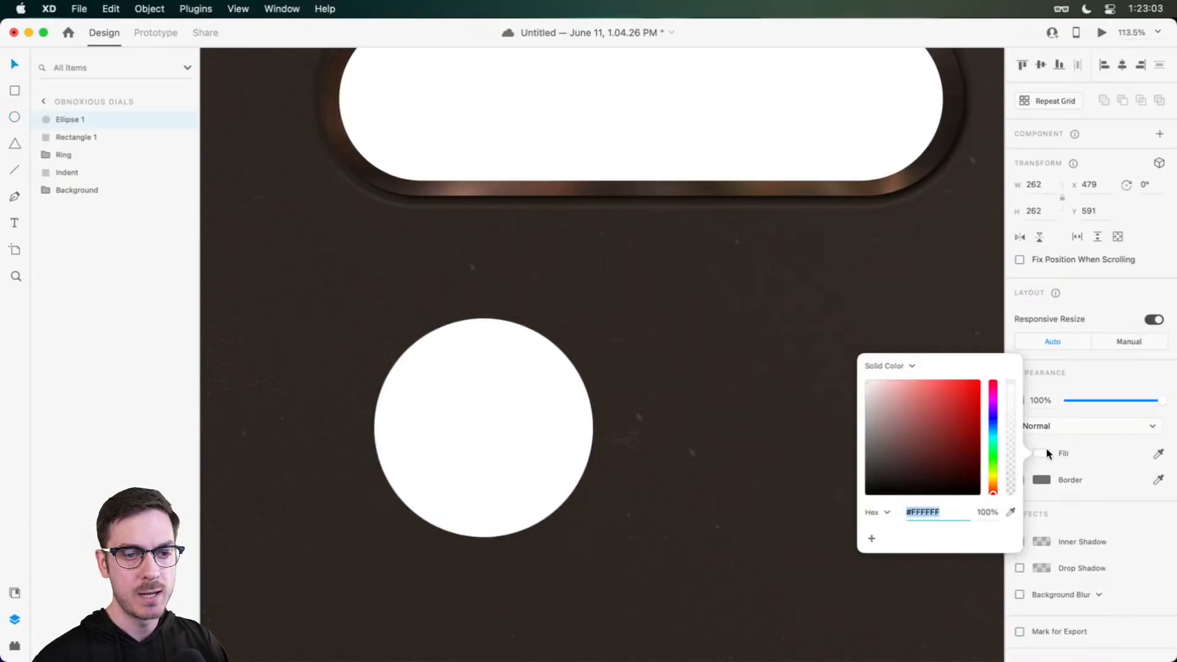
left_click(888, 366)
left_click(947, 224)
left_click(946, 225)
left_click(431, 402)
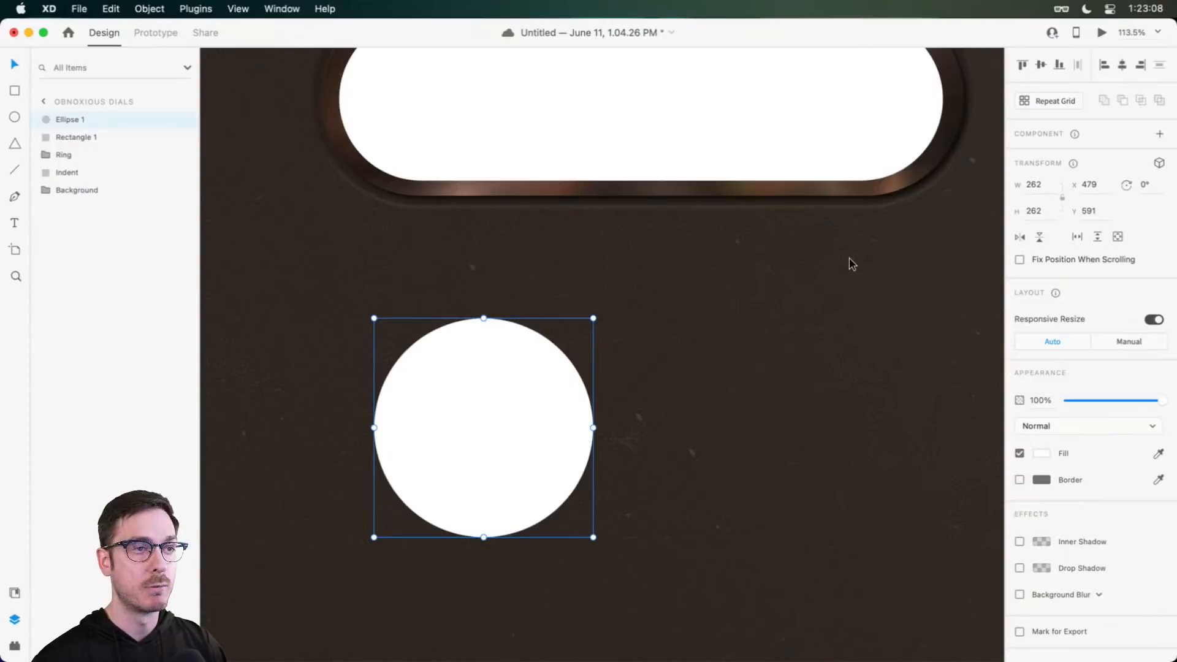
Step: Copy the appearance of the "Ring, base color" layer onto the circle
left_click(114, 136)
left_click(45, 157)
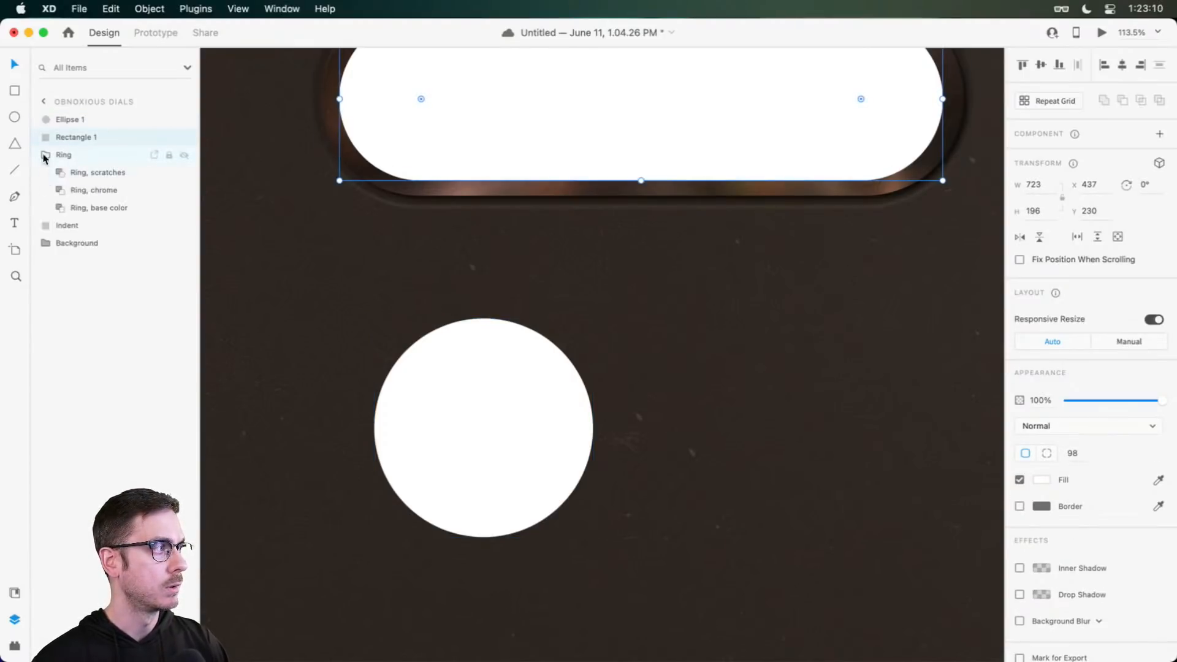
left_click(95, 207)
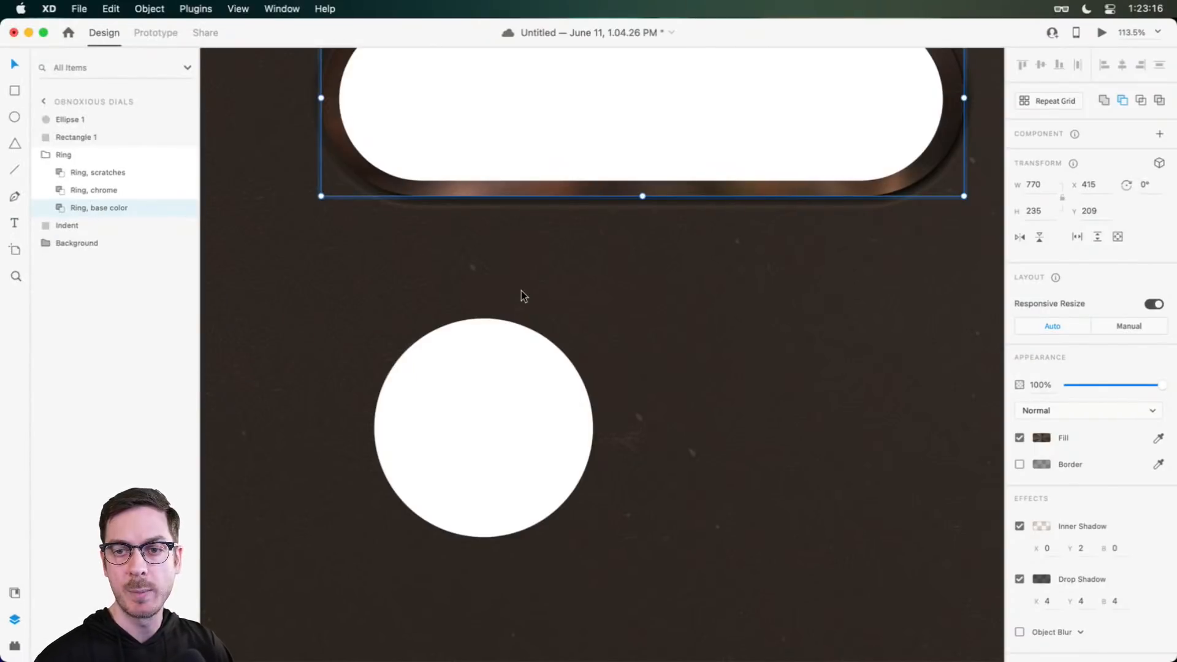
left_click(491, 370)
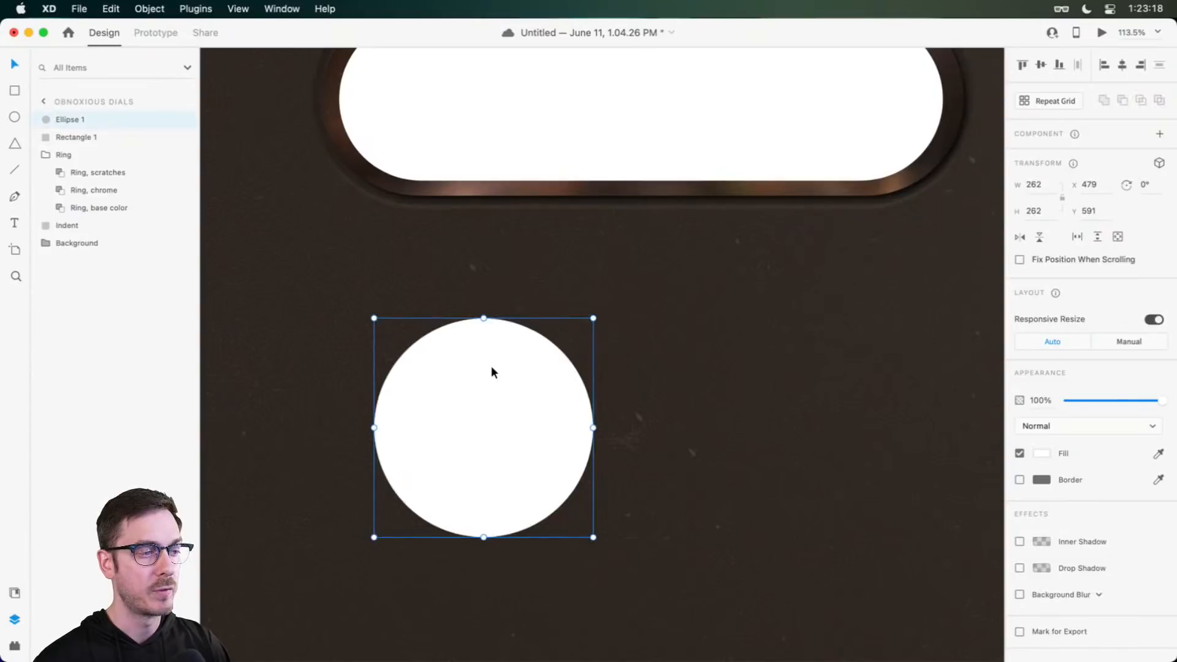
right_click(491, 370)
left_click(535, 404)
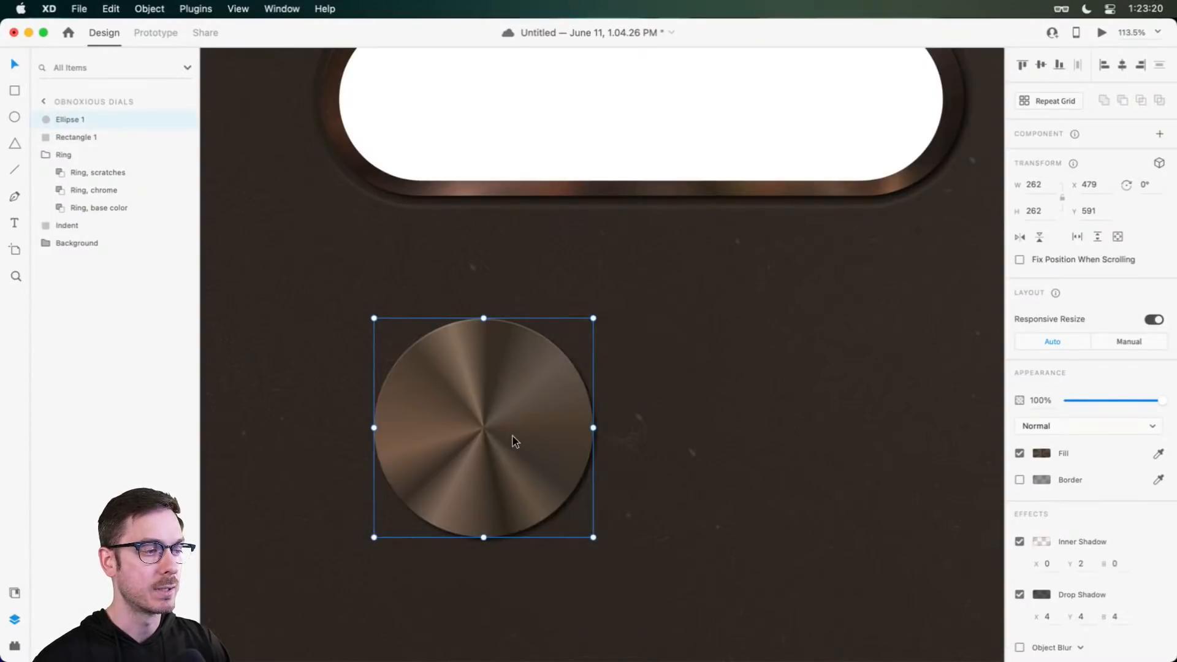
Step: Duplicate the circle in place and apply the copied appearance of the "Ring, chrome" layer to the duplicate
mouse_move(521, 388)
left_mouse_down()
mouse_move(504, 389)
mouse_move(793, 407)
left_mouse_up()
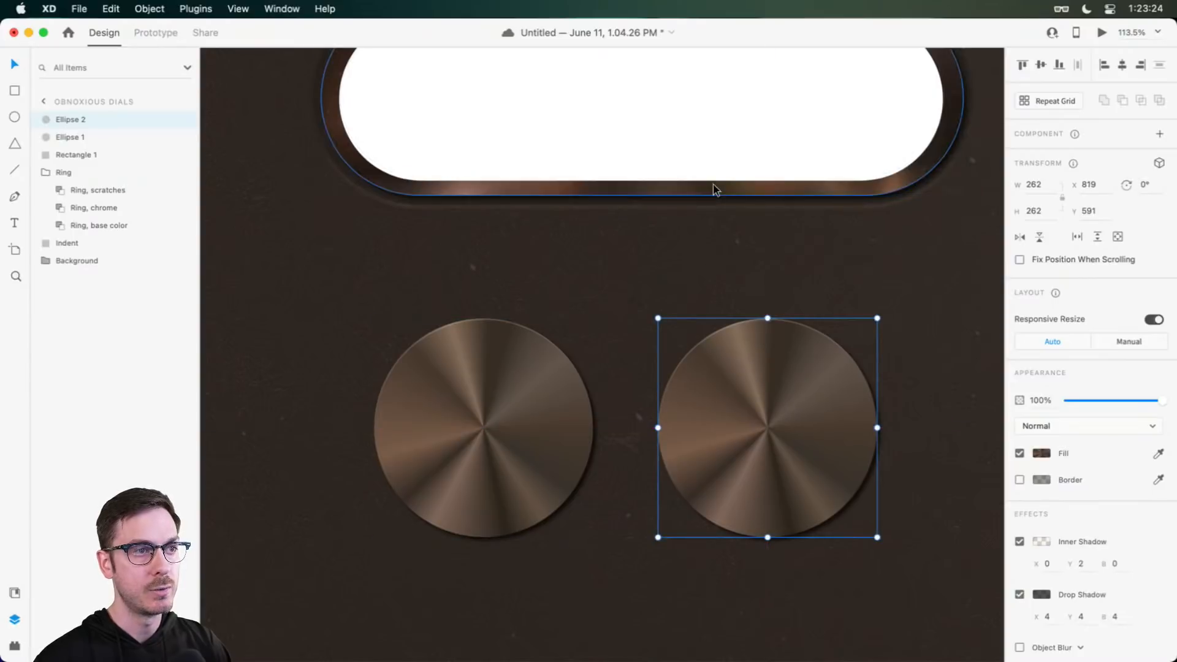
key("cmd+z")
key("cmd+d")
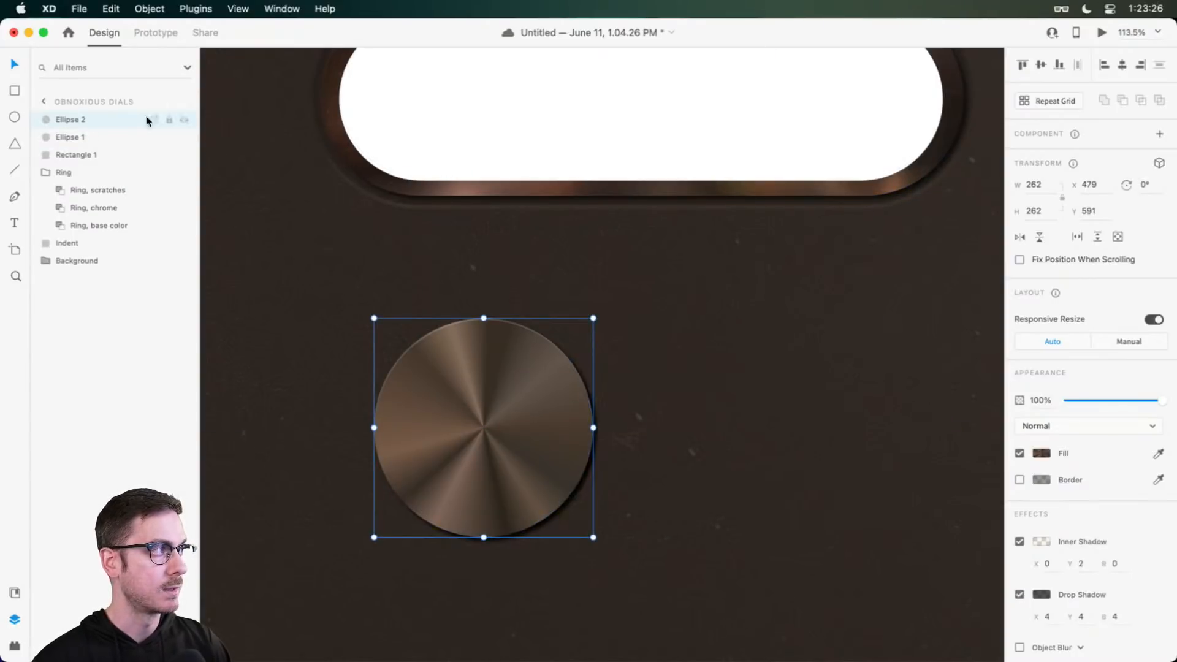
left_click(116, 207)
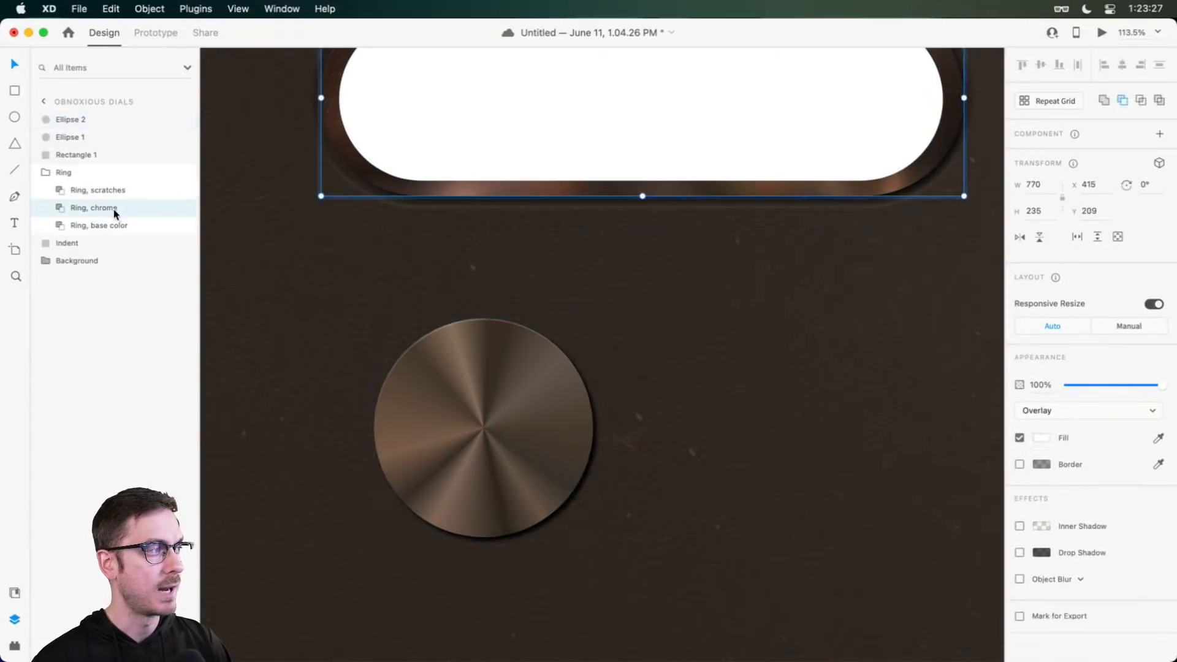
left_click(98, 119)
right_click(470, 354)
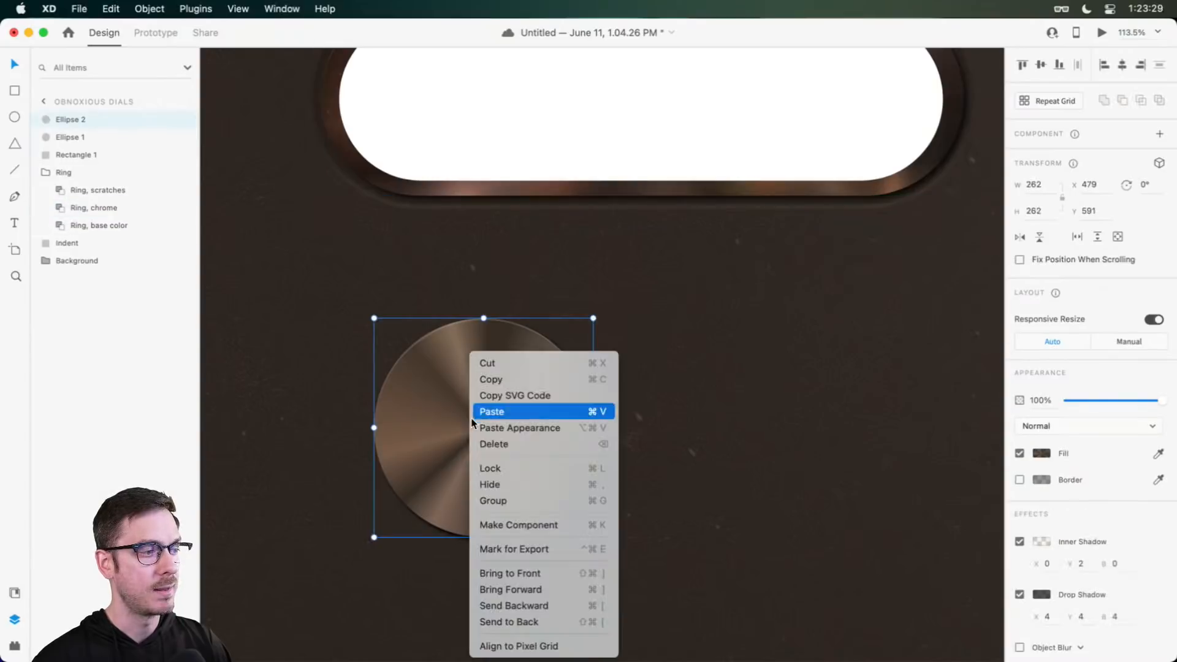
left_click(551, 428)
key("Escape")
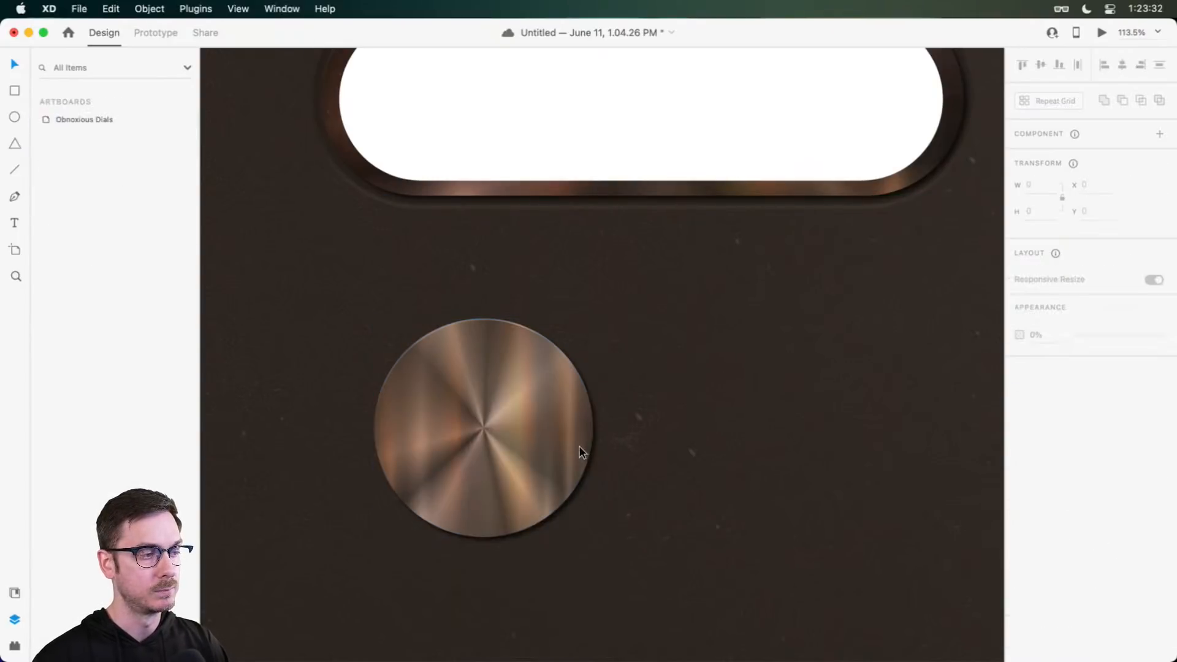
Step: Delete both circles below the ring
left_click(523, 414)
key("Delete")
left_click(524, 417)
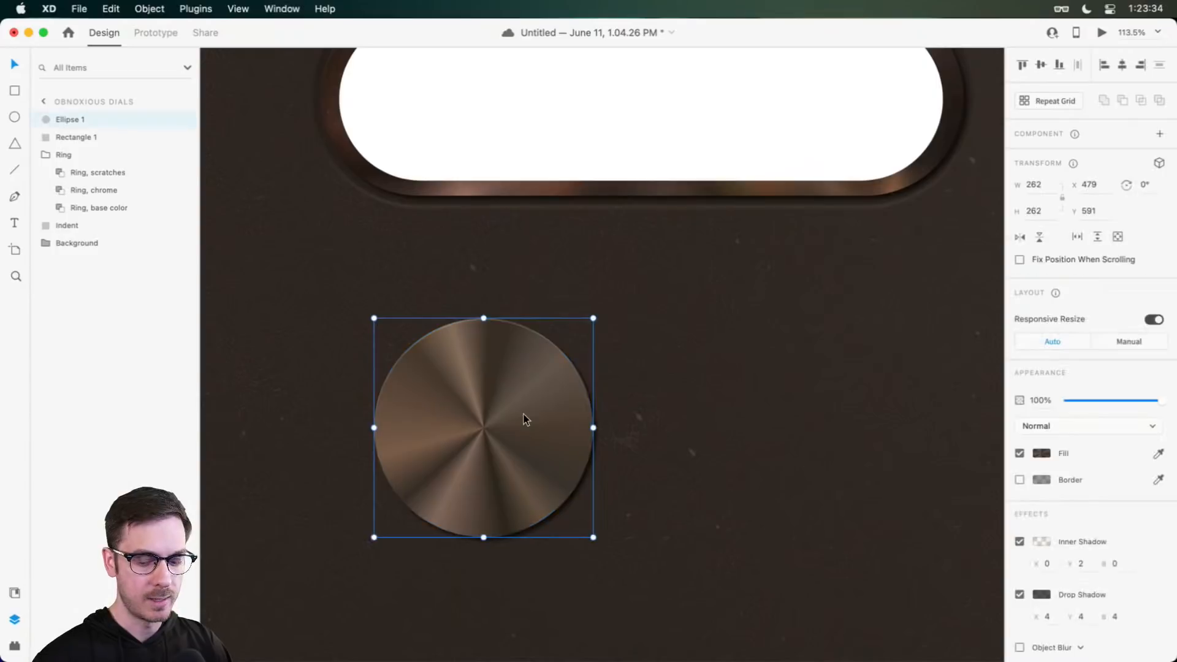
key("Delete")
Step: Fill the white pill shape inside the ring with the solid dark red #8B243B
scroll(689, 194, "up", 5)
scroll(706, 280, "down", 3)
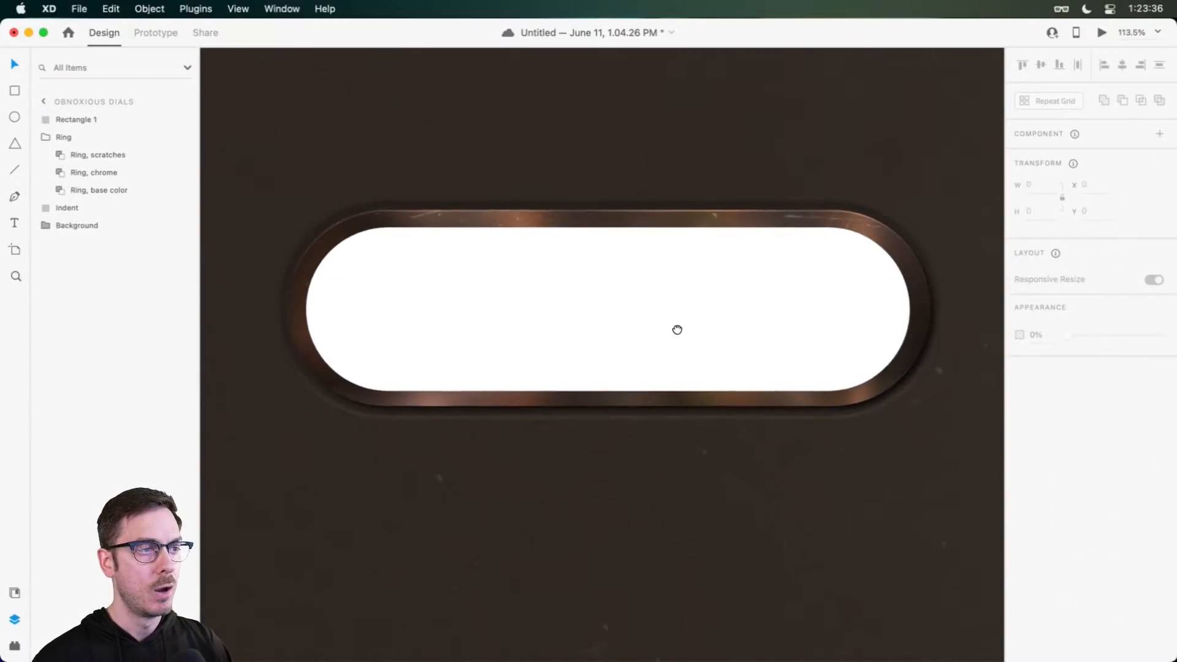
left_click(582, 279)
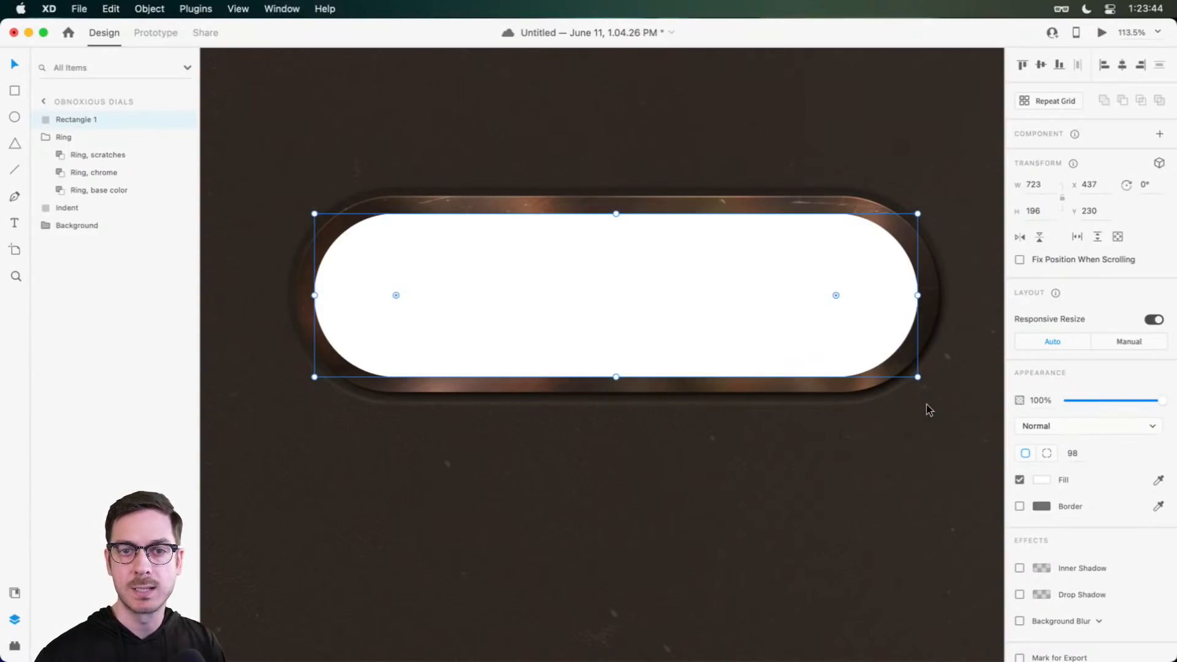
left_click(1044, 480)
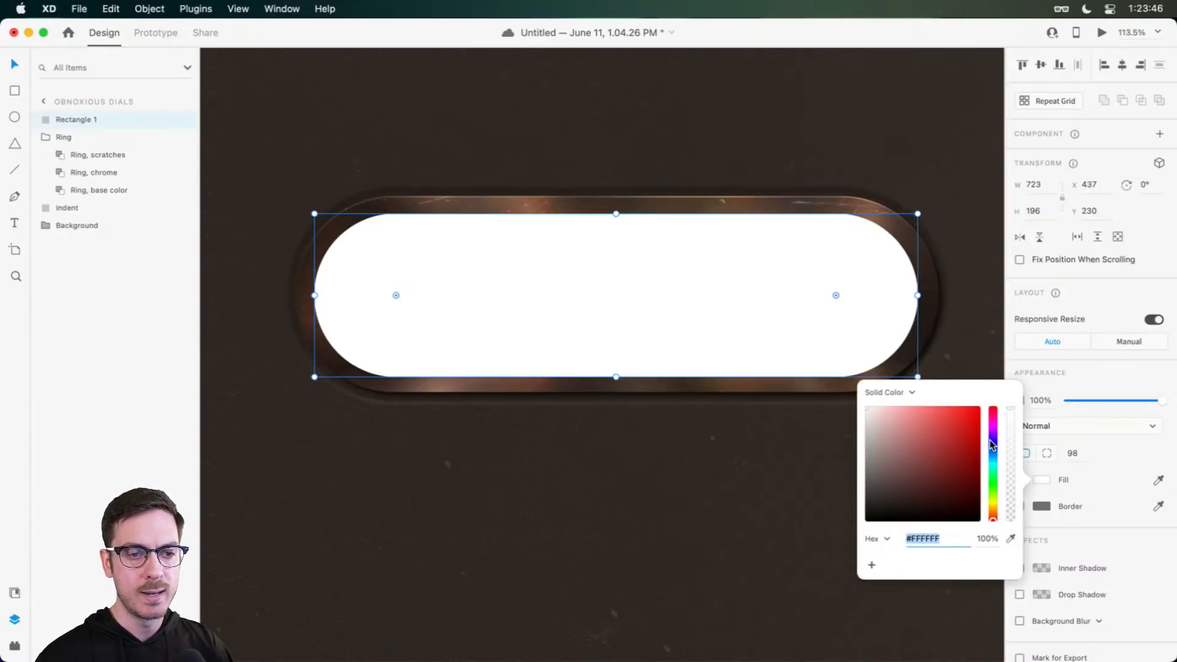
left_click_drag(992, 442, 950, 458)
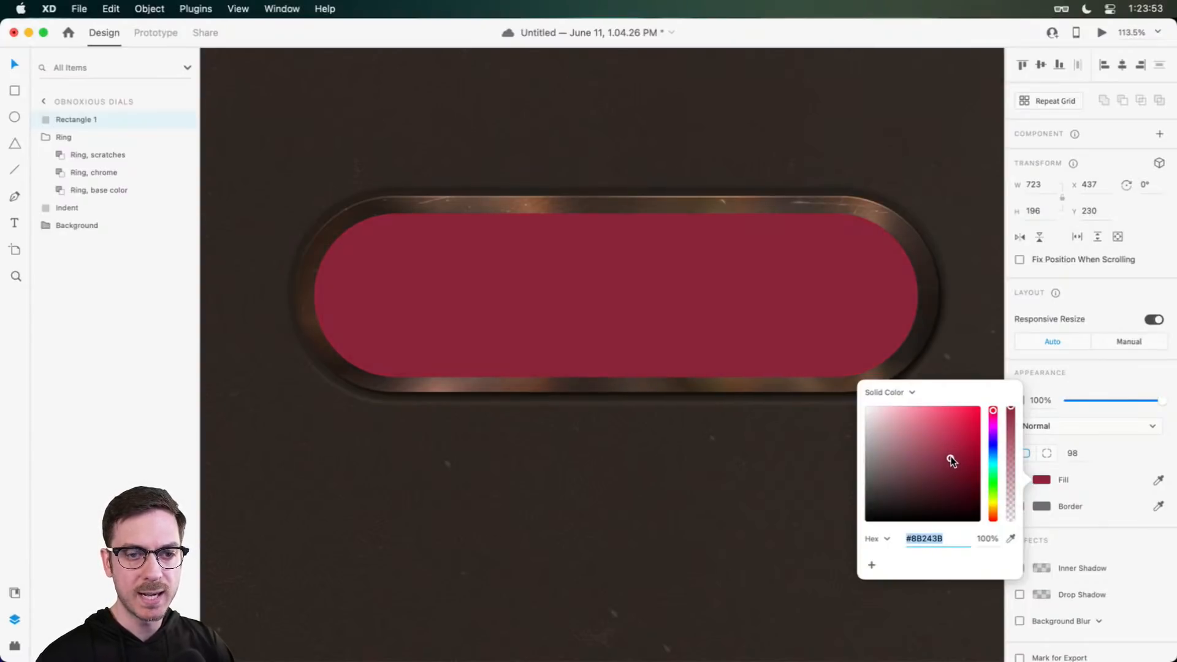
left_click(1109, 377)
Step: Give the red pill a border of size 2 in #4D1515 at 41% opacity
scroll(1029, 496, "down", 1)
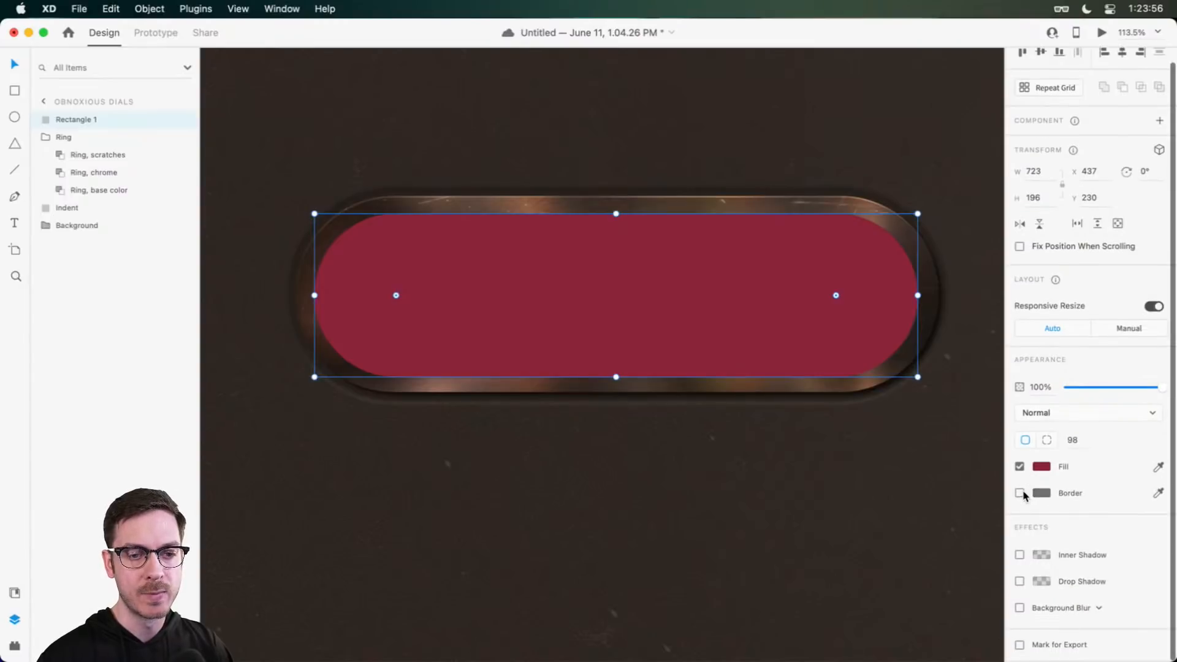
left_click(1020, 494)
left_click(1041, 493)
left_click_drag(978, 472, 949, 491)
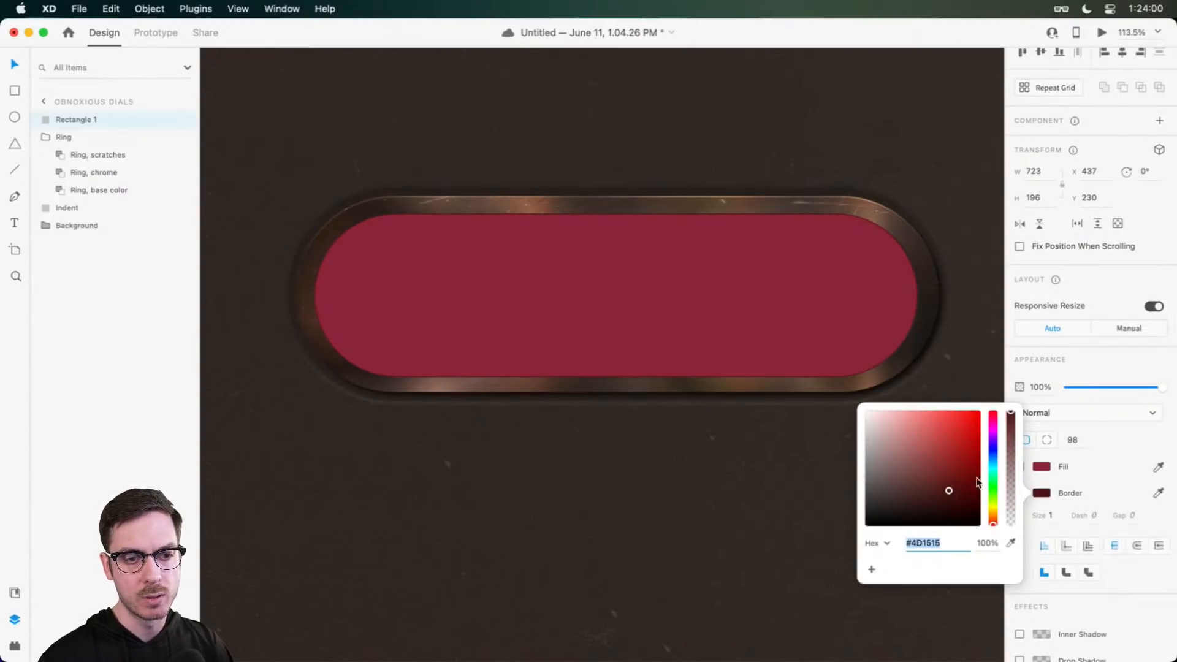
left_click_drag(1010, 412, 1011, 481)
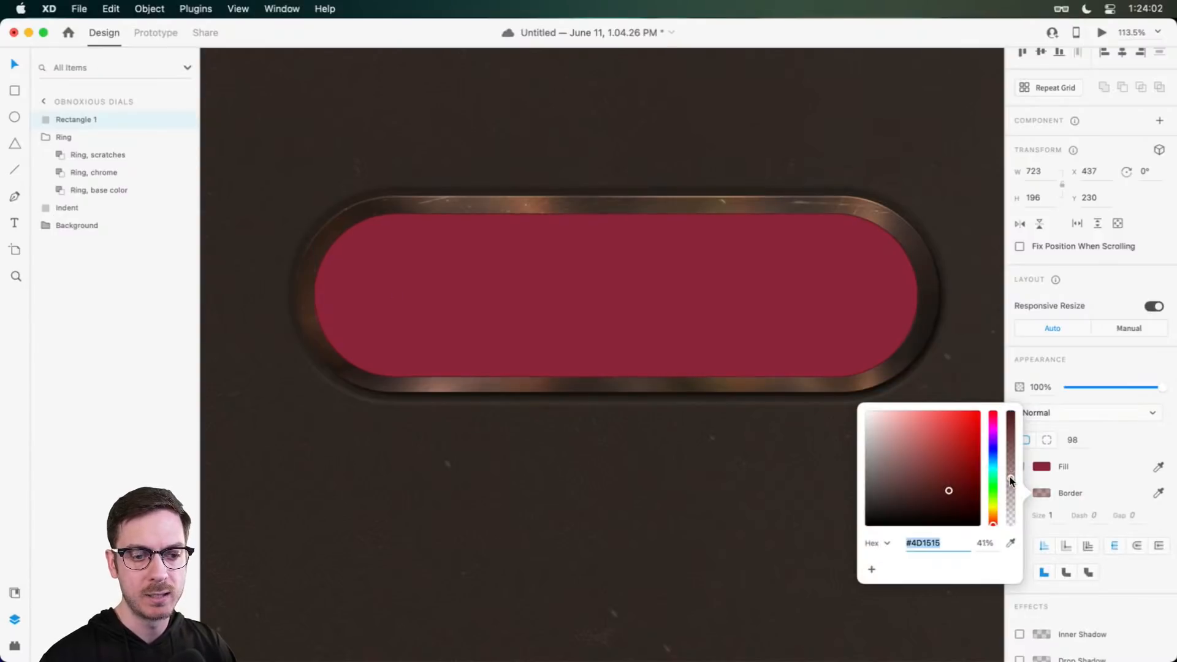
left_click(1090, 362)
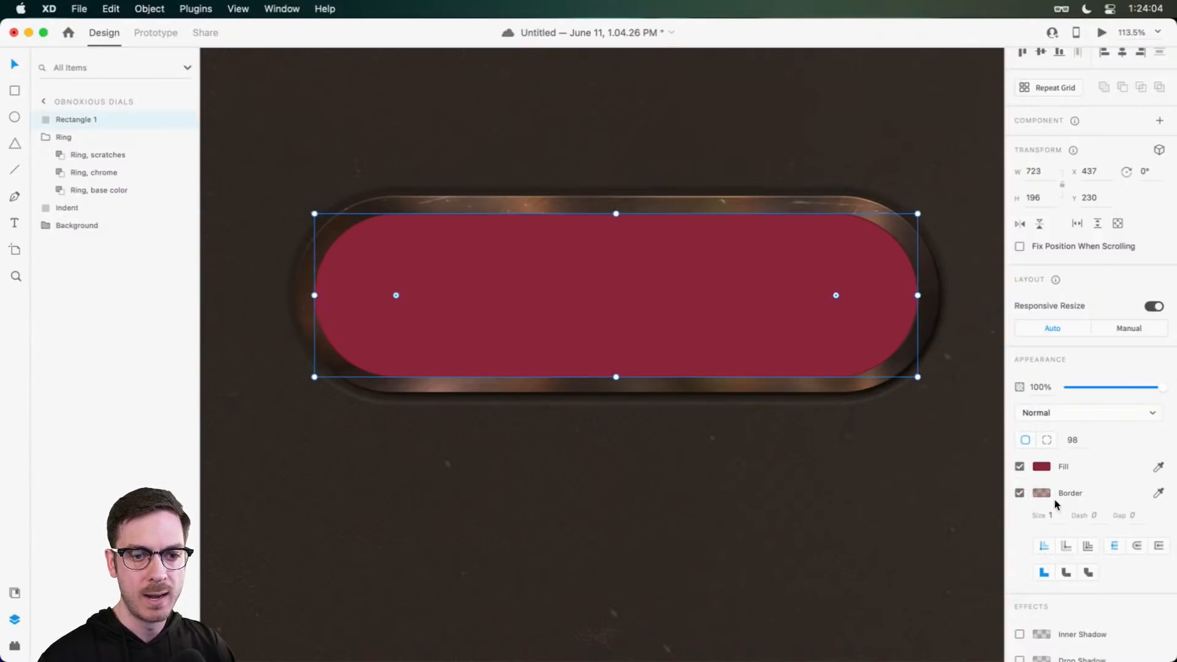
left_click(1050, 515)
type("2")
key("Return")
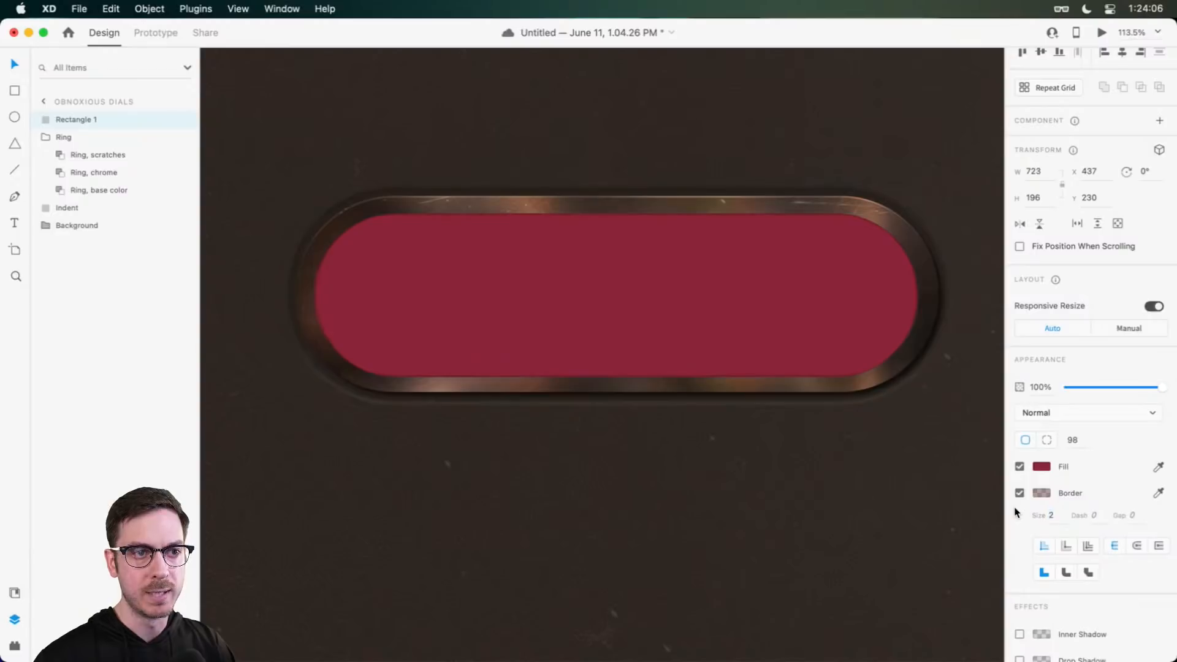
Step: Add an inner shadow to the red pill in pink #FF7BAE at 74% opacity
scroll(794, 204, "up", 5)
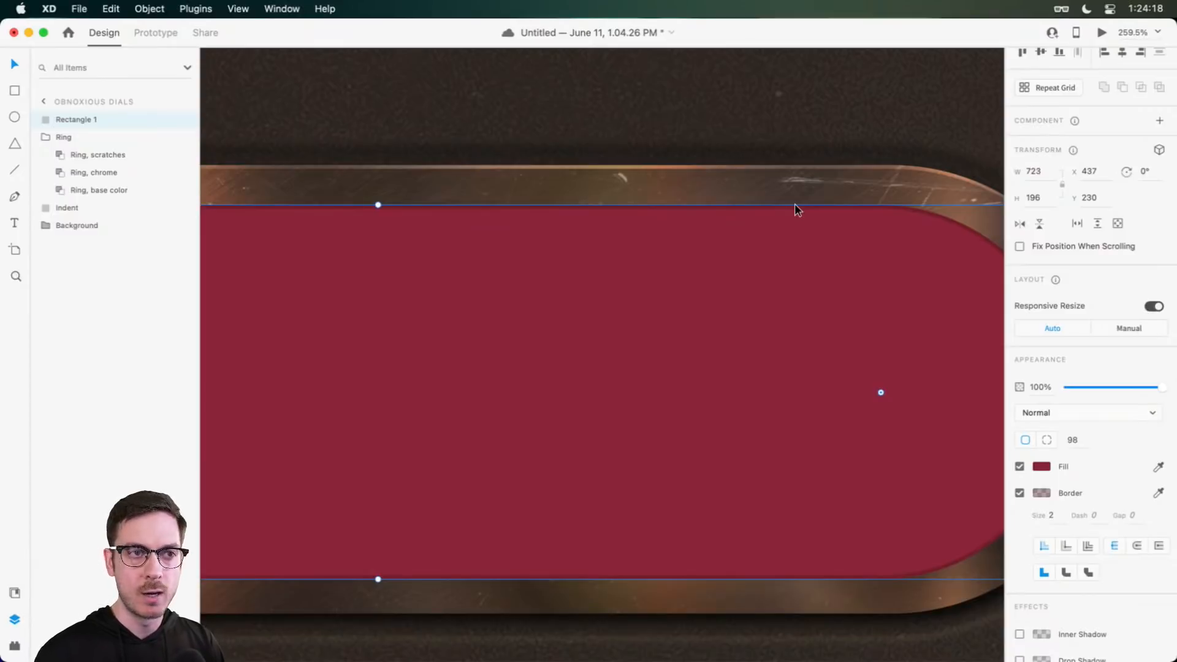
scroll(822, 222, "down", 2)
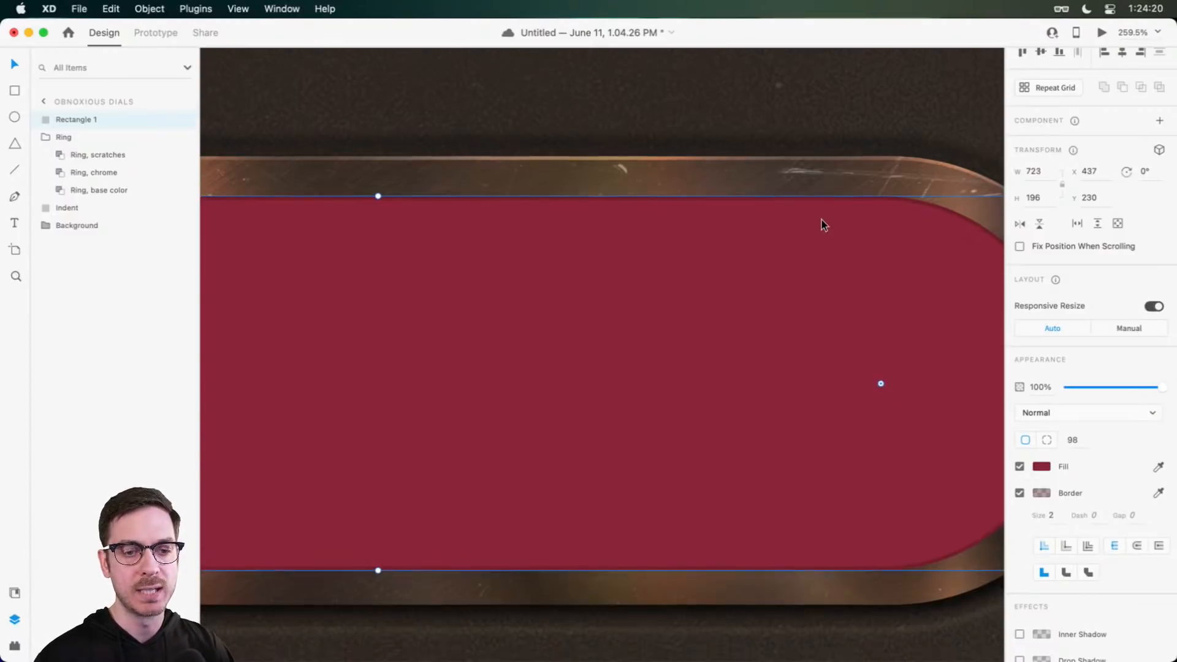
scroll(1028, 577, "down", 3)
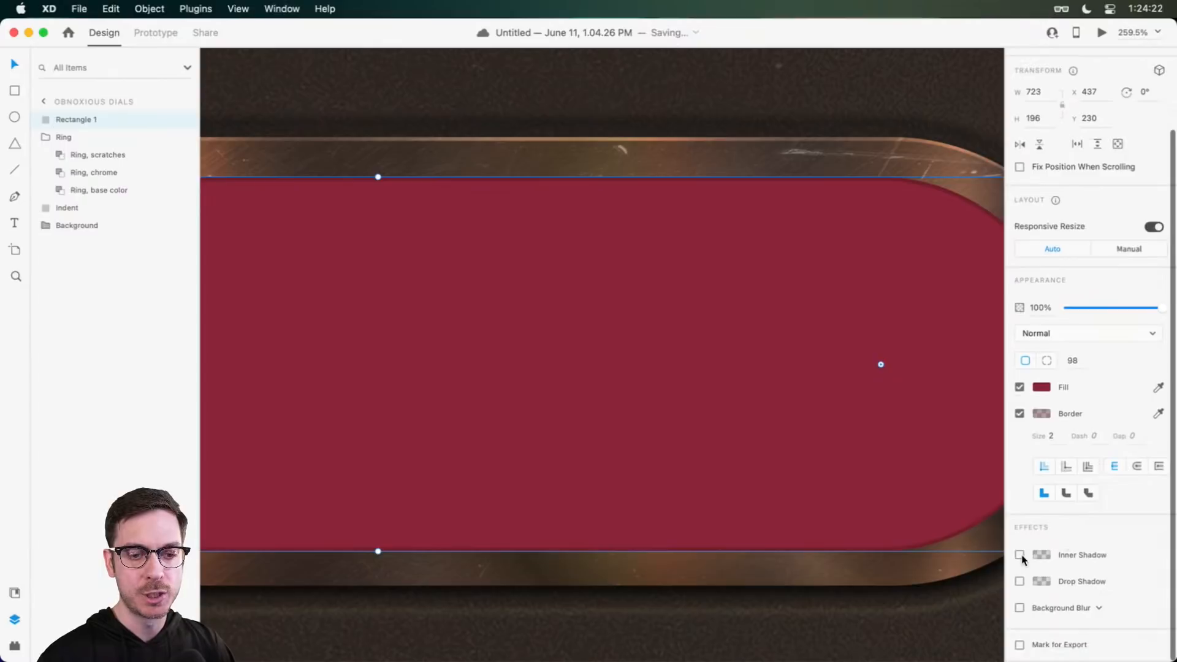
left_click(1020, 555)
left_click(1041, 554)
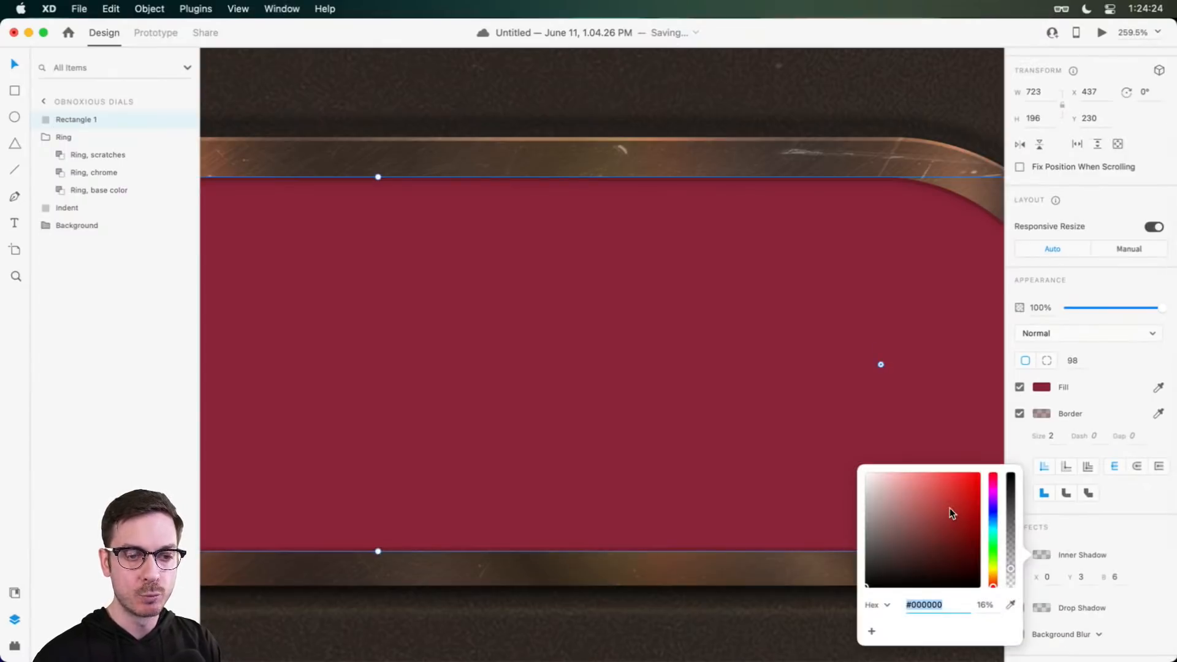
left_click(994, 484)
left_click_drag(994, 486, 995, 483)
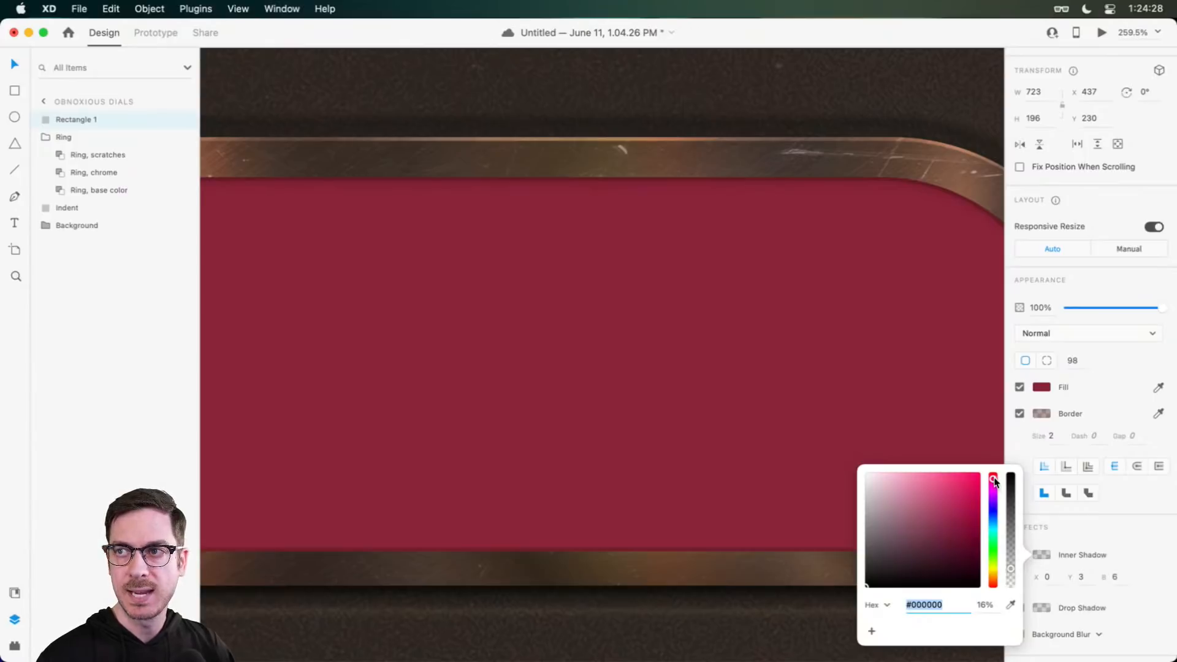
left_click_drag(914, 474, 924, 472)
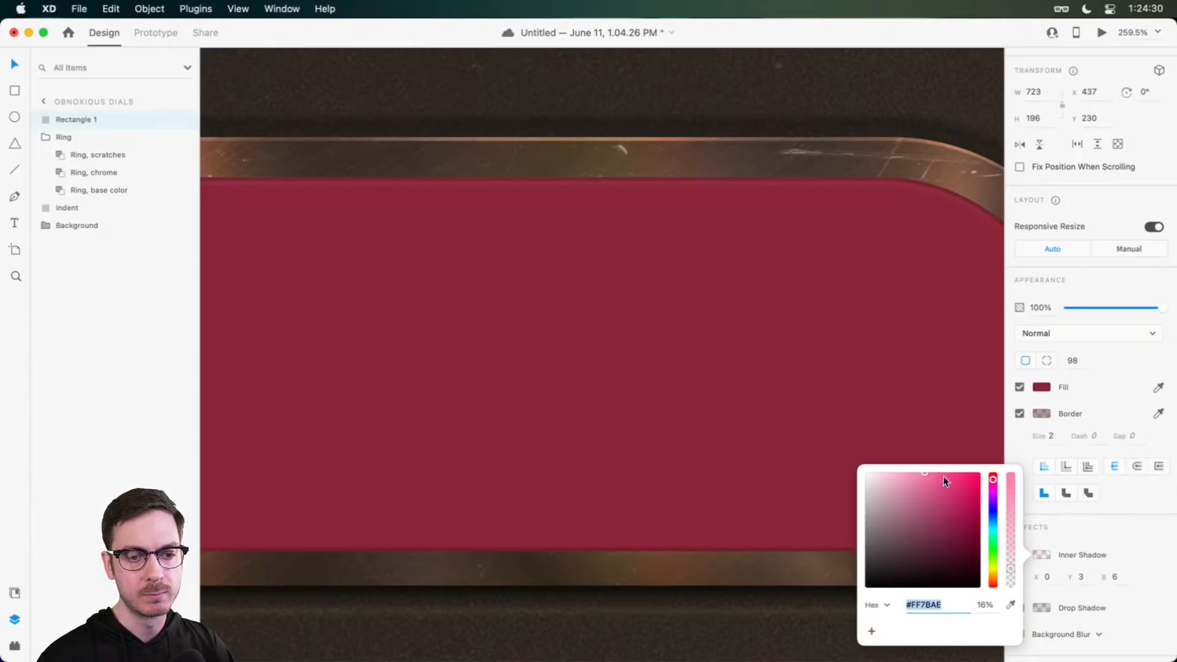
left_click_drag(1010, 566, 1011, 505)
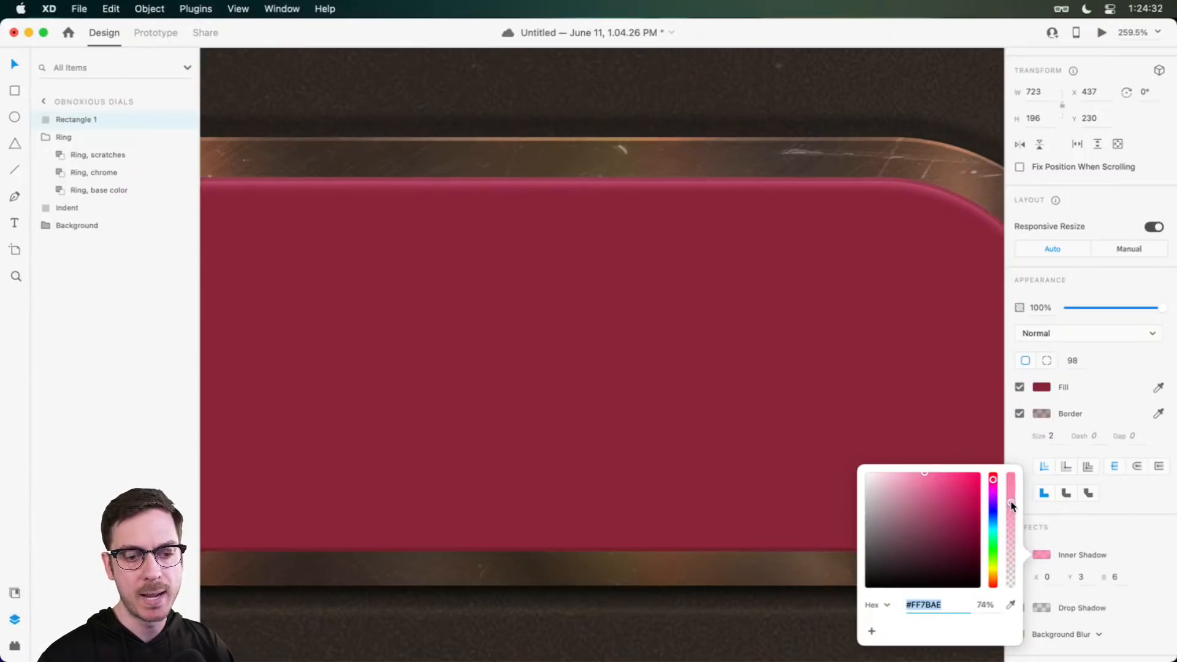
Step: Offset the red pill's inner shadow to X 2 and Y 8
left_click(1084, 590)
key("Up")
key("Up")
key("Up")
key("Up")
key("Up")
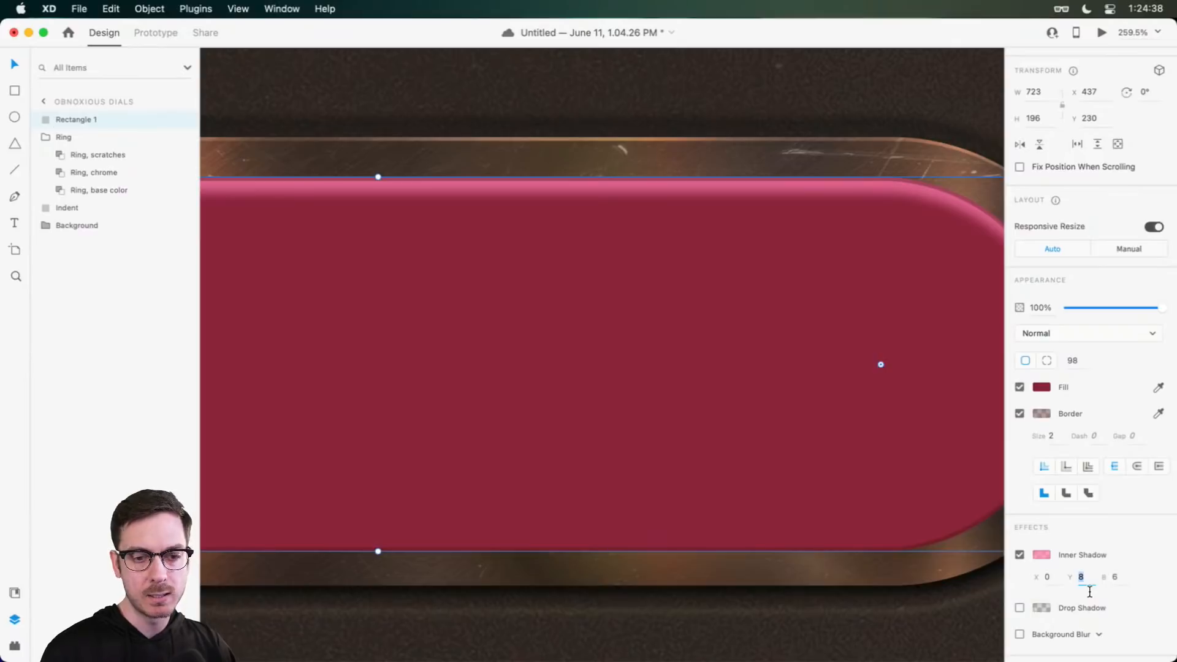
left_click(1048, 577)
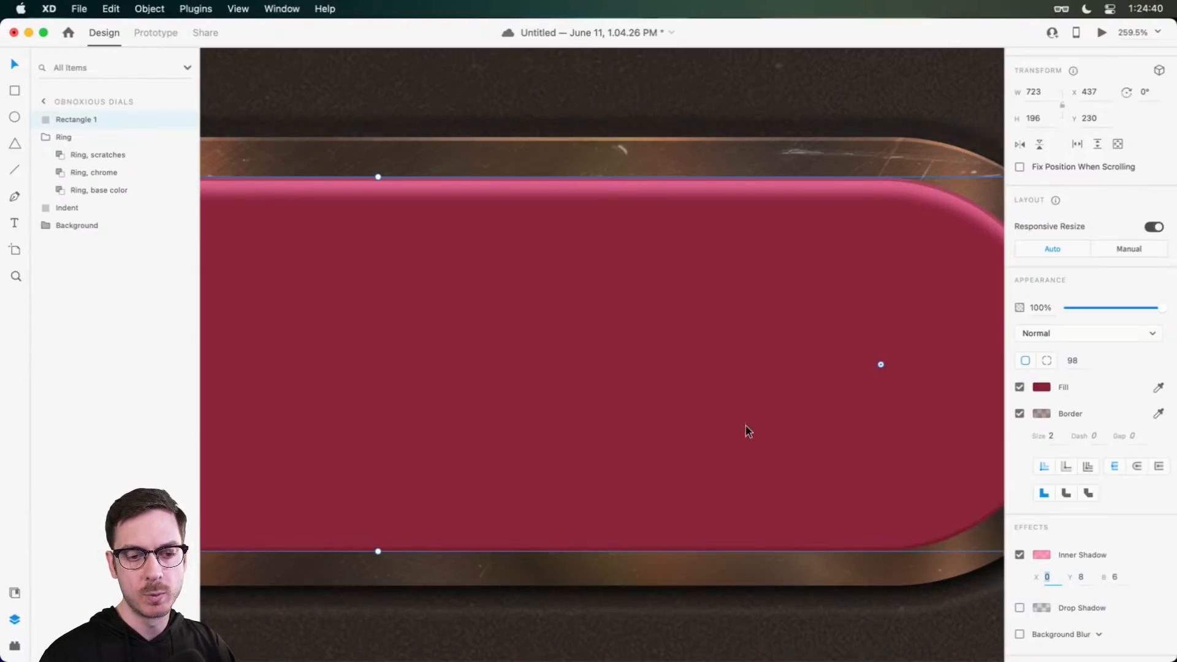
scroll(746, 424, "left", 10)
key("Up")
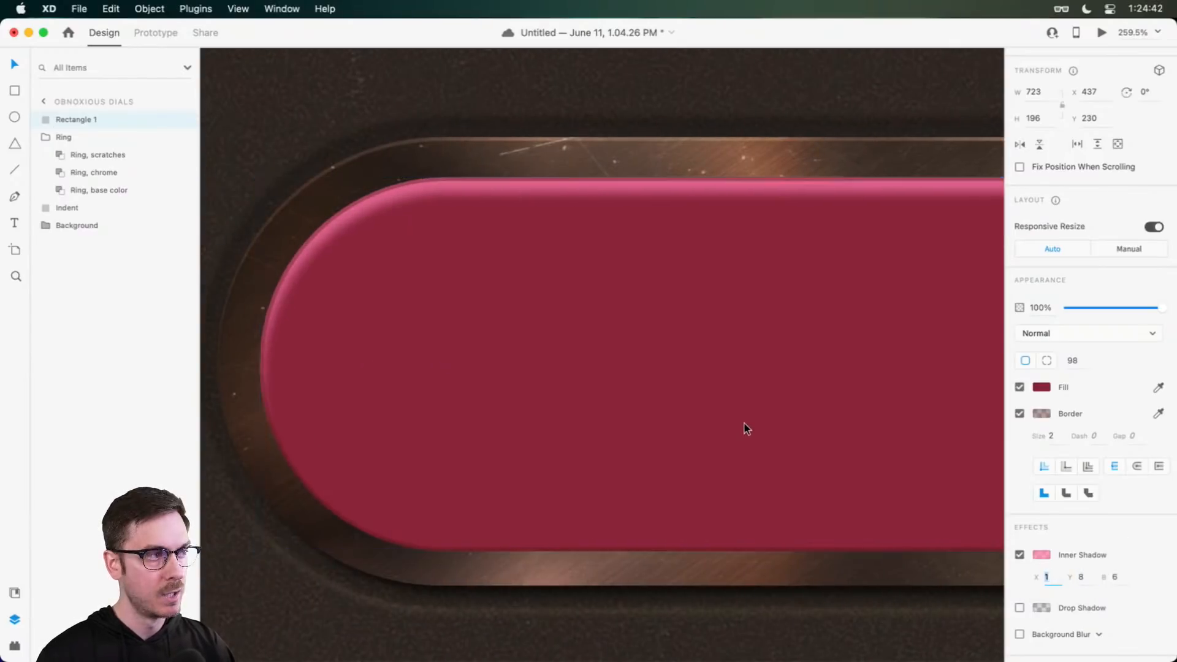
key("Up")
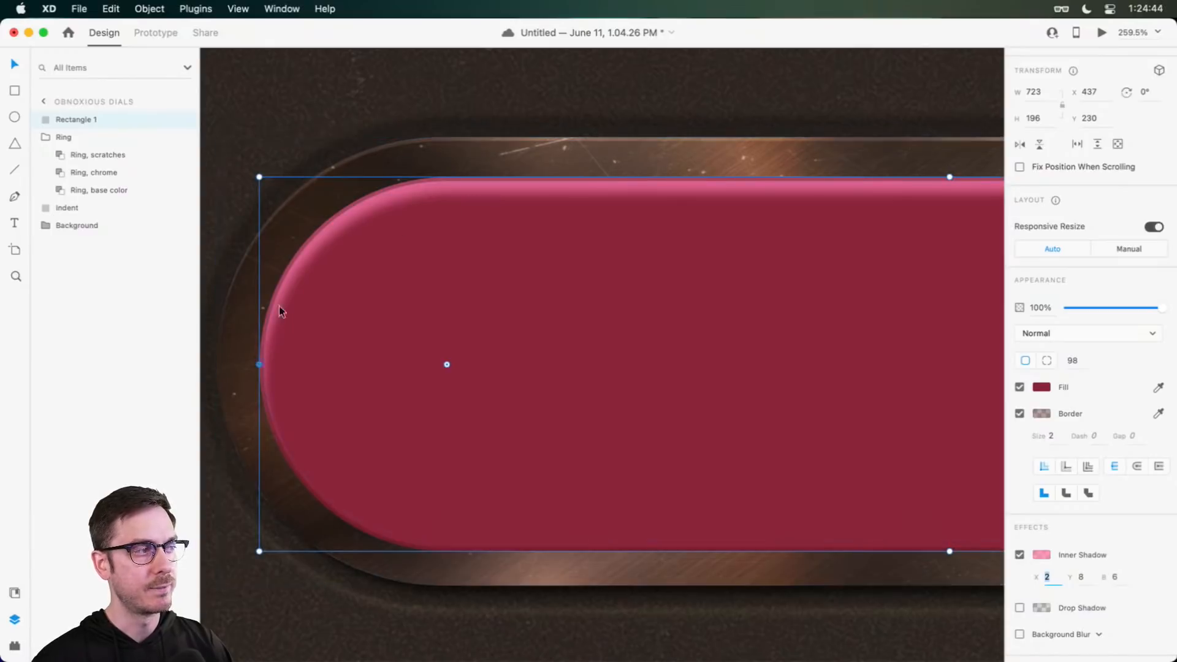
scroll(620, 208, "down", 5)
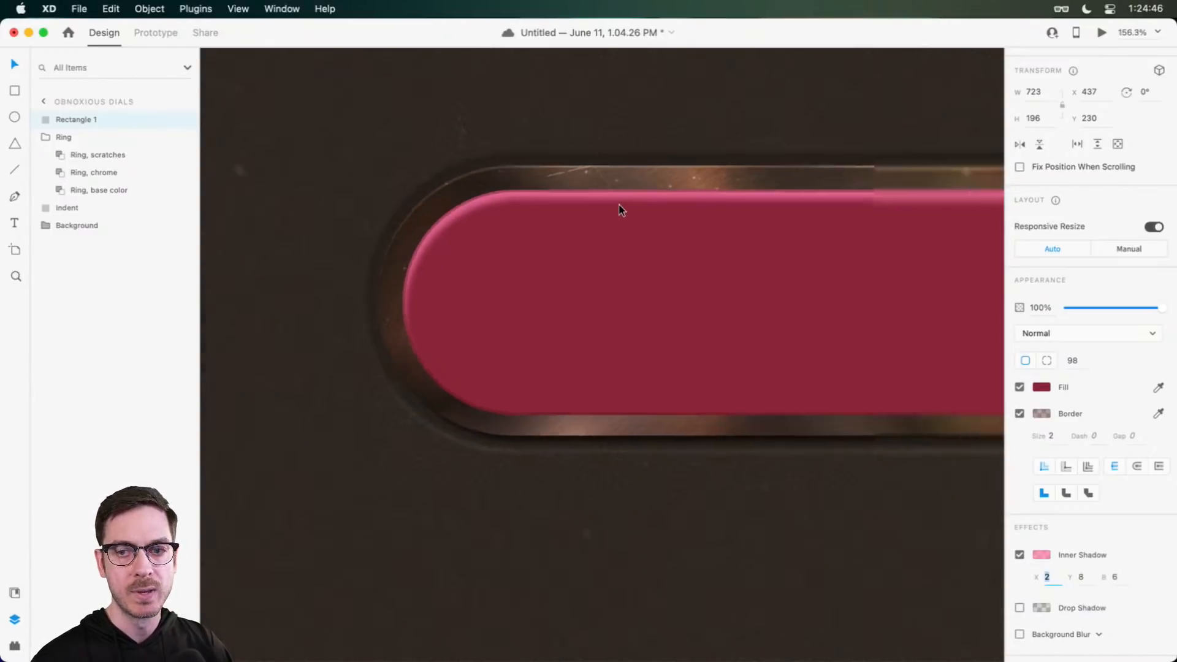
left_click(846, 159)
scroll(821, 160, "right", 3)
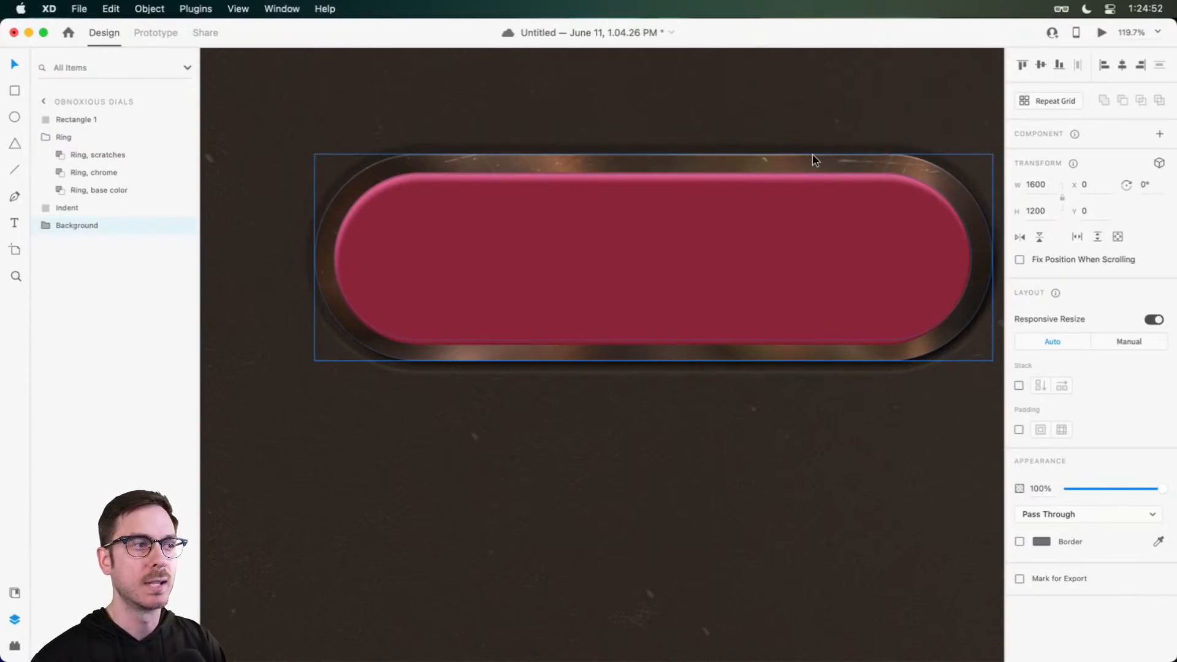
scroll(812, 160, "up", 3)
Step: Apply an object blur of 1 to the red pill
left_click(828, 254)
scroll(1027, 535, "down", 4)
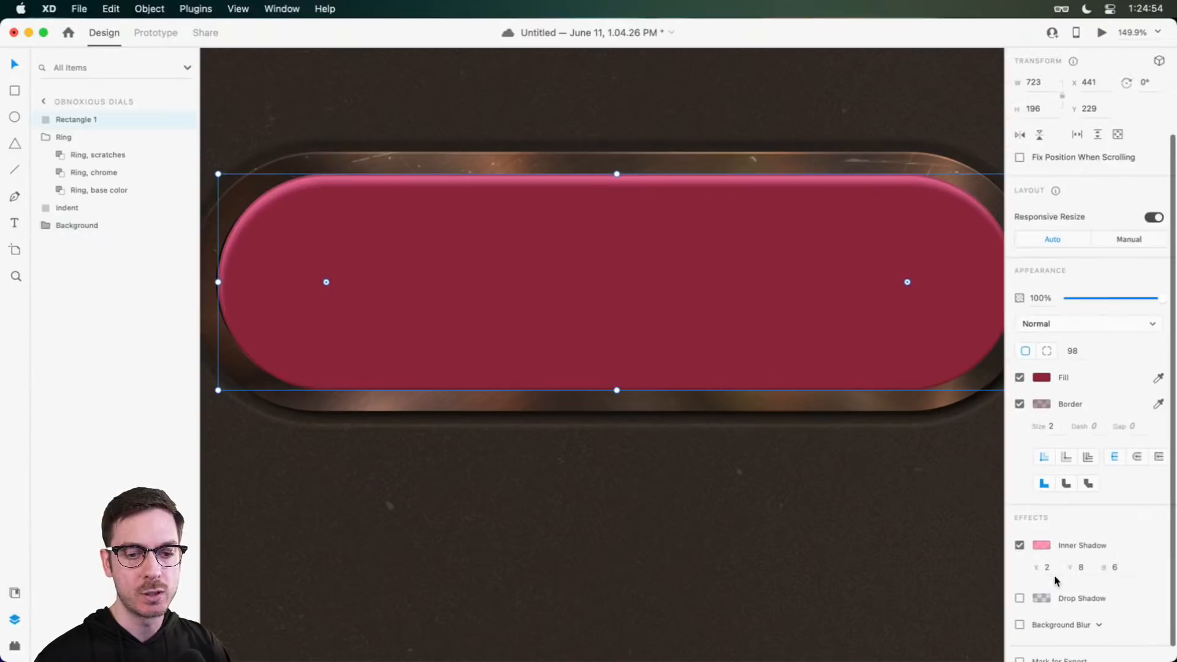
left_click(1089, 608)
left_click(1053, 624)
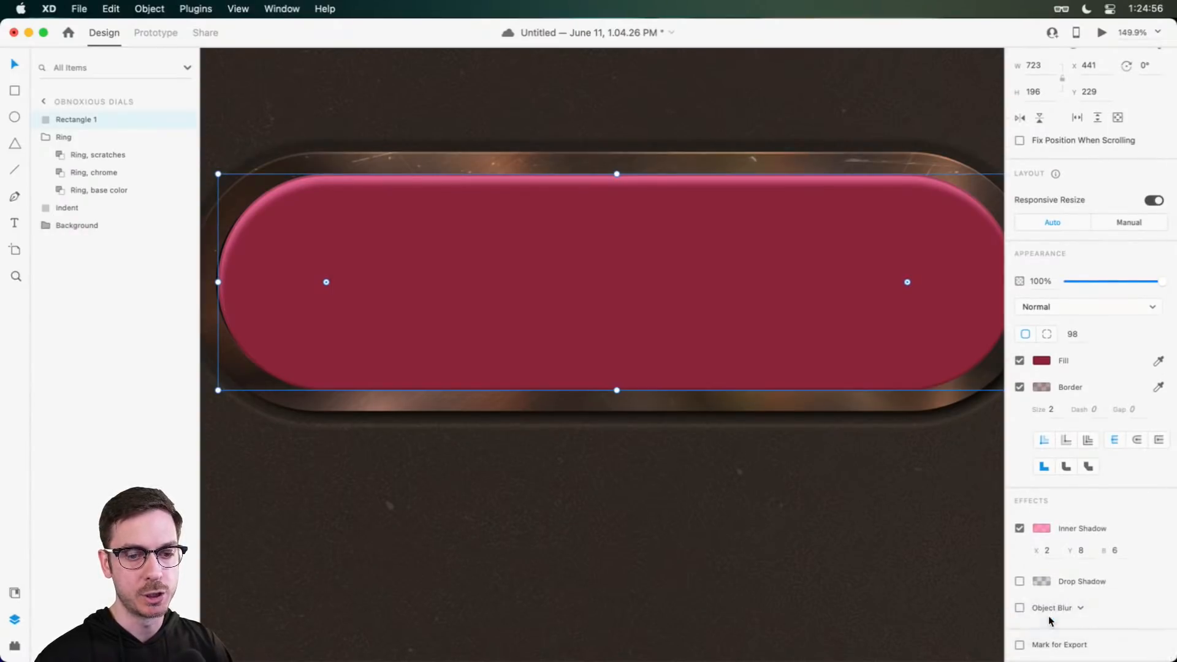
type("11")
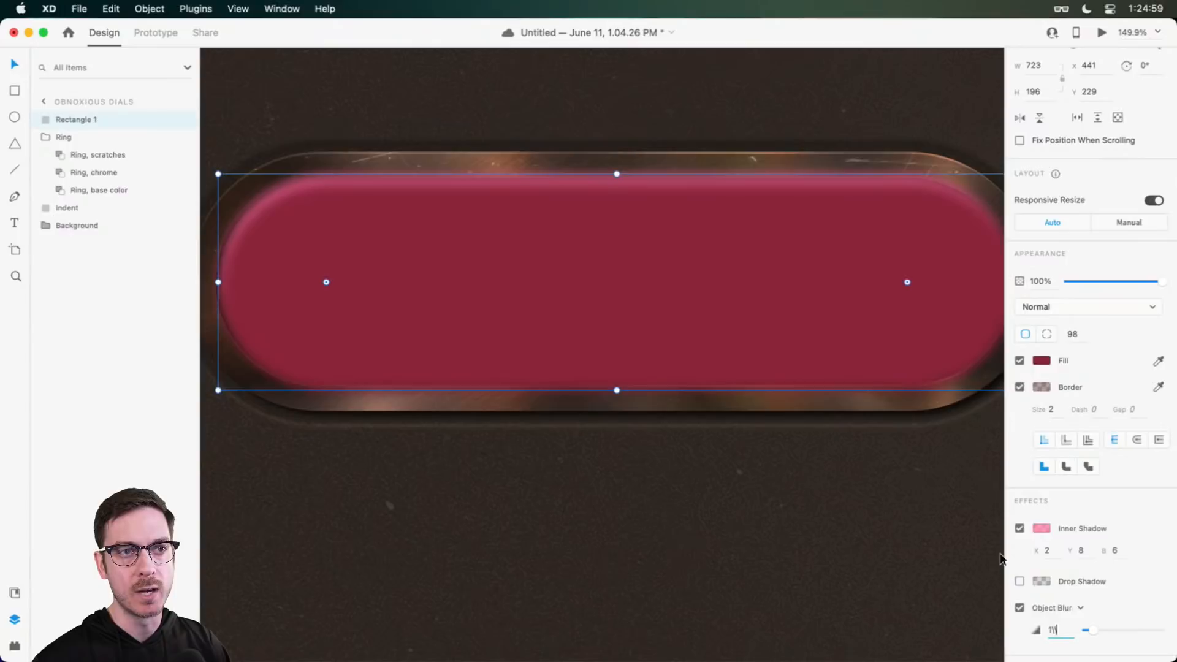
key("Return")
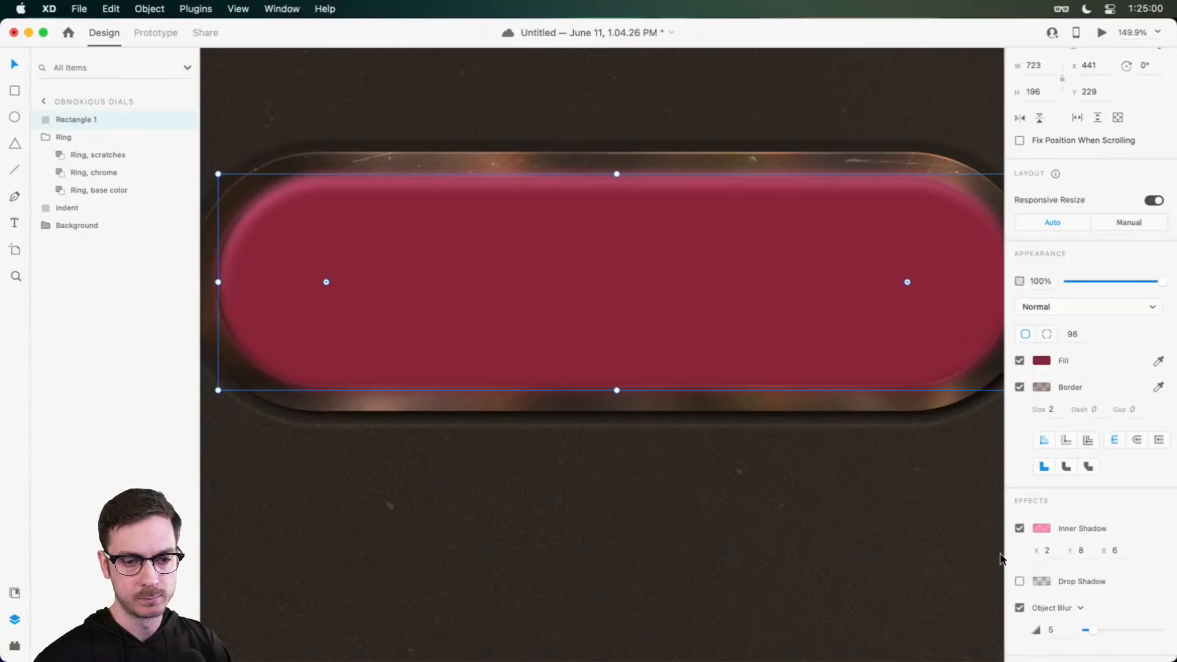
left_click_drag(1058, 630, 1025, 626)
type("1")
key("Return")
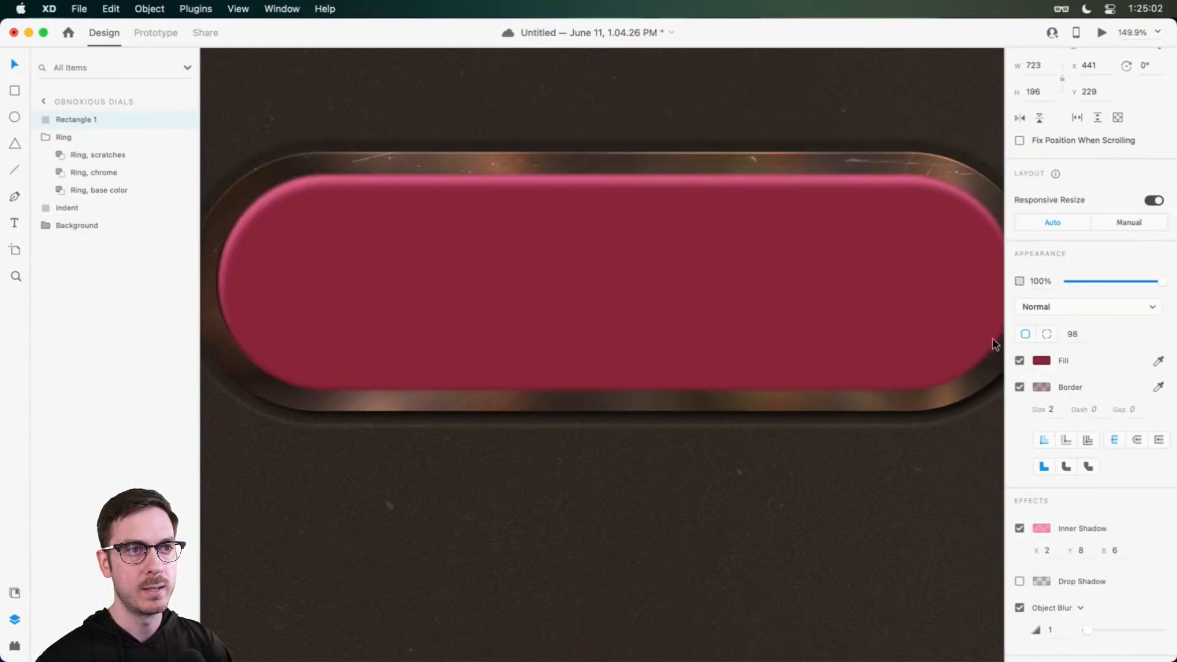
Step: Try a border of size 4 at 30% opacity on the red pill, and undo it
scroll(896, 186, "up", 5)
left_click(1052, 409)
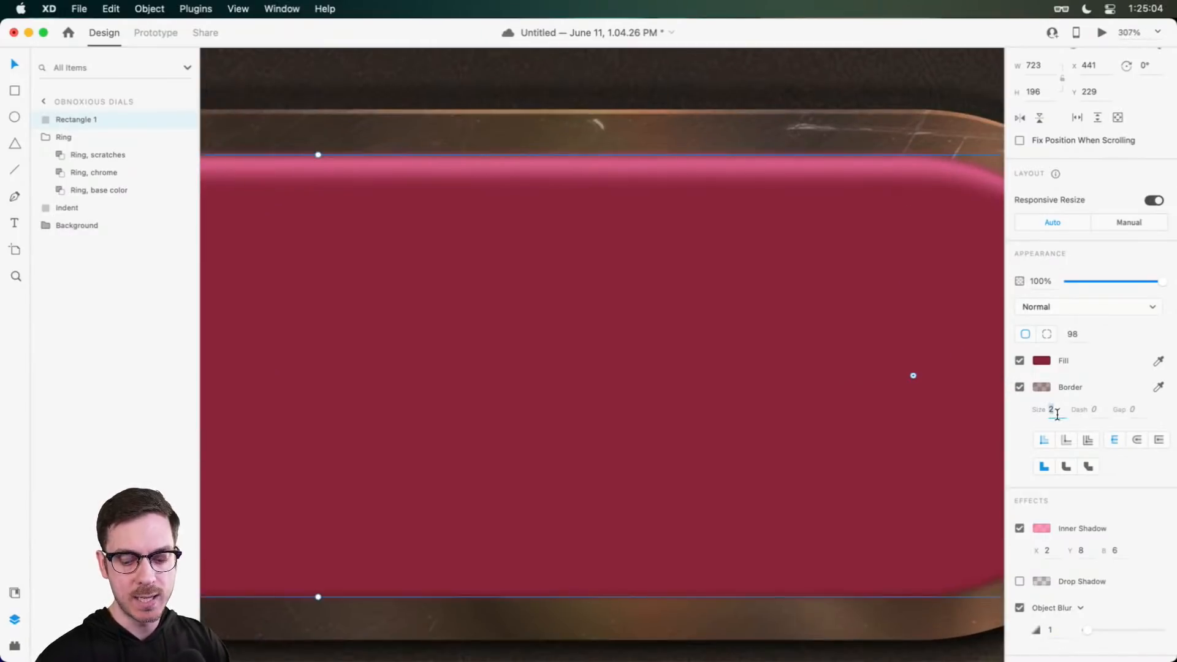
type("4")
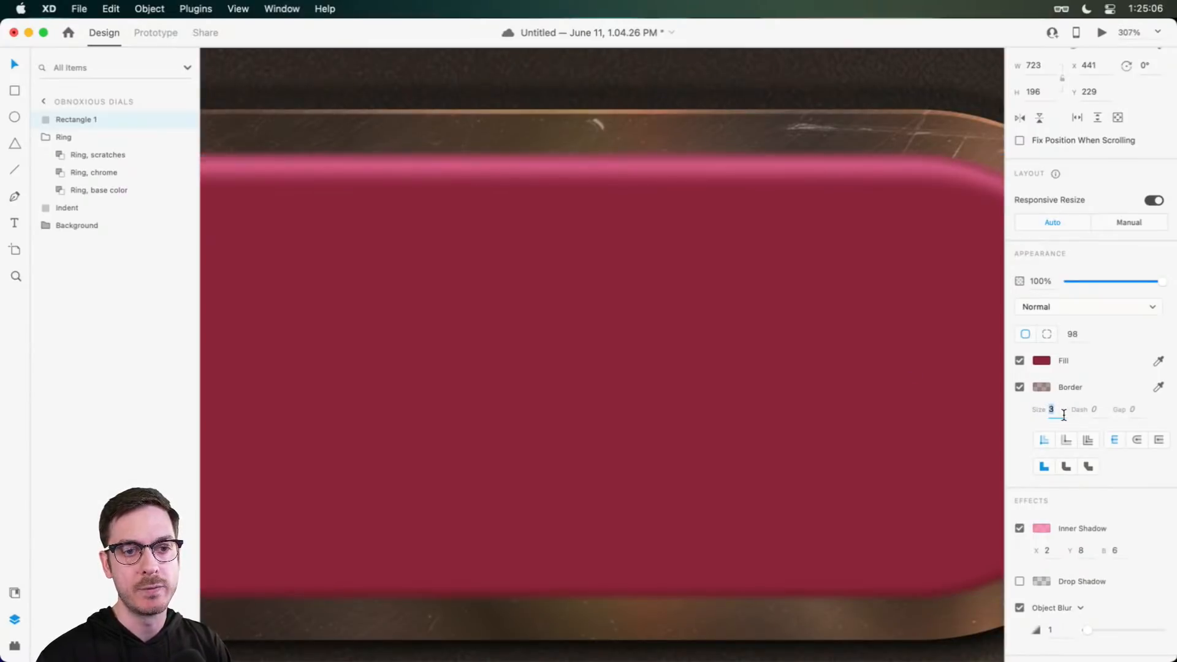
left_click(1042, 386)
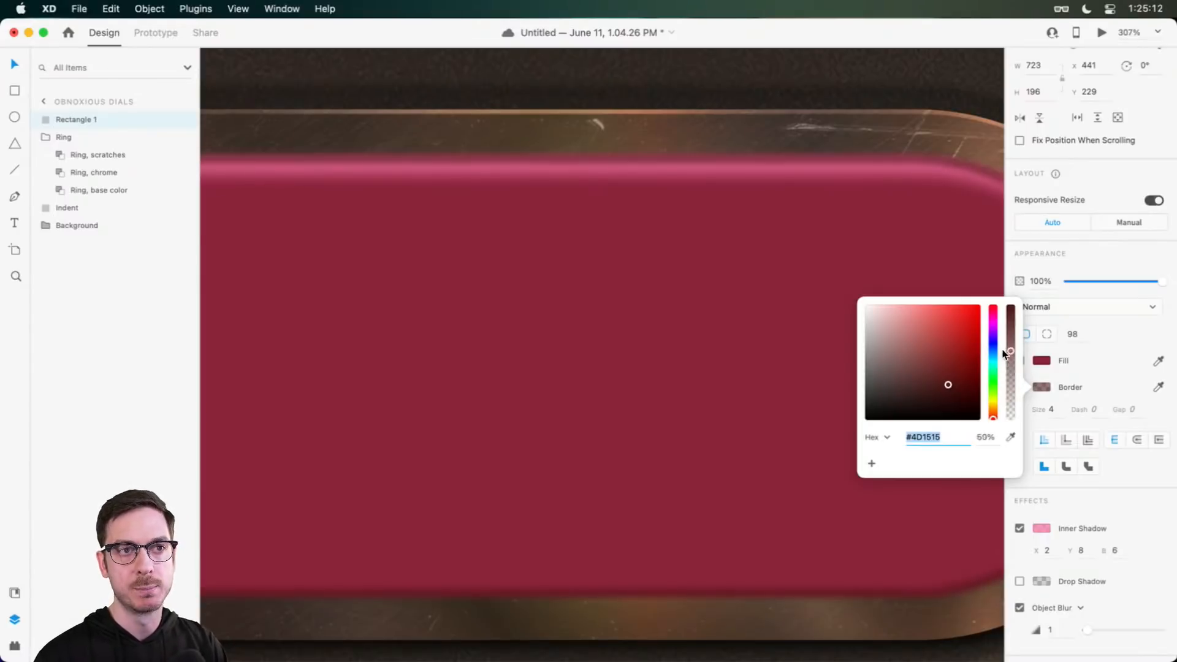
left_click_drag(1006, 368, 1006, 384)
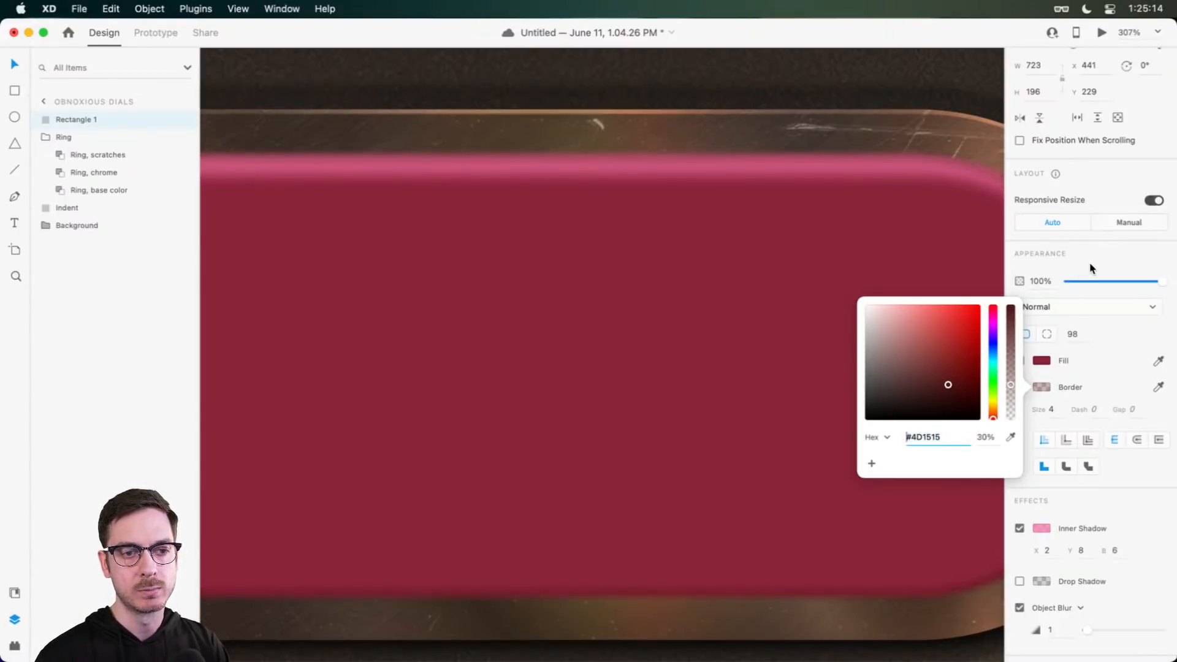
left_click(1107, 263)
key("super+z")
key("super+z")
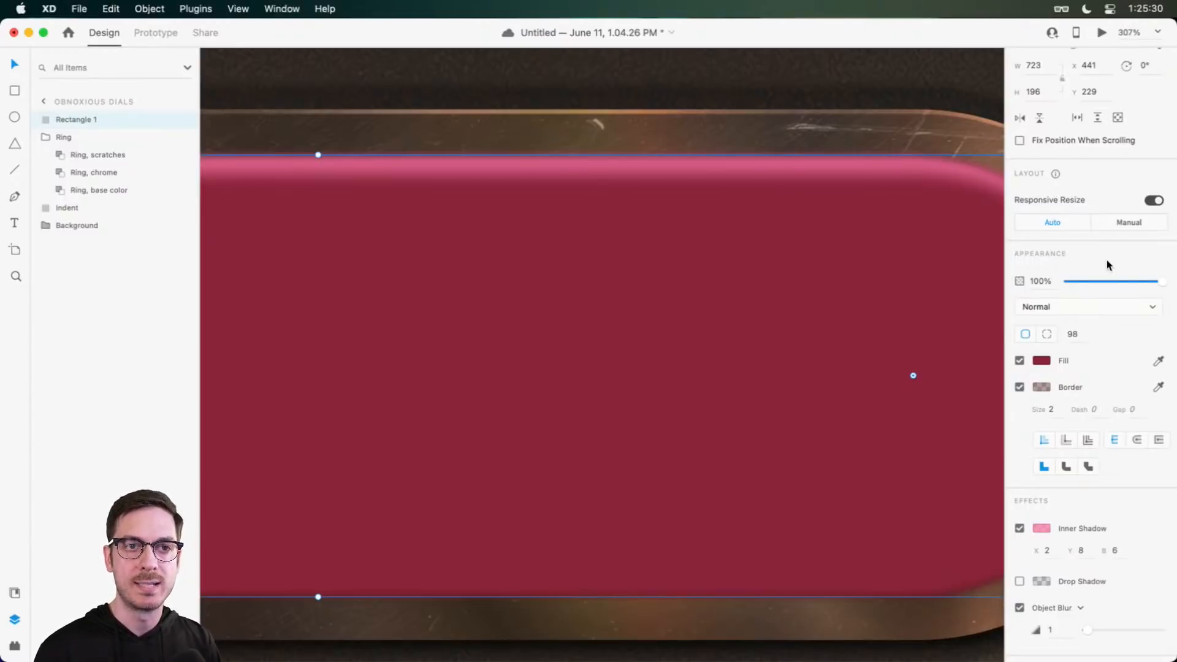
Step: Save the document and deselect the red pill
key("super+s")
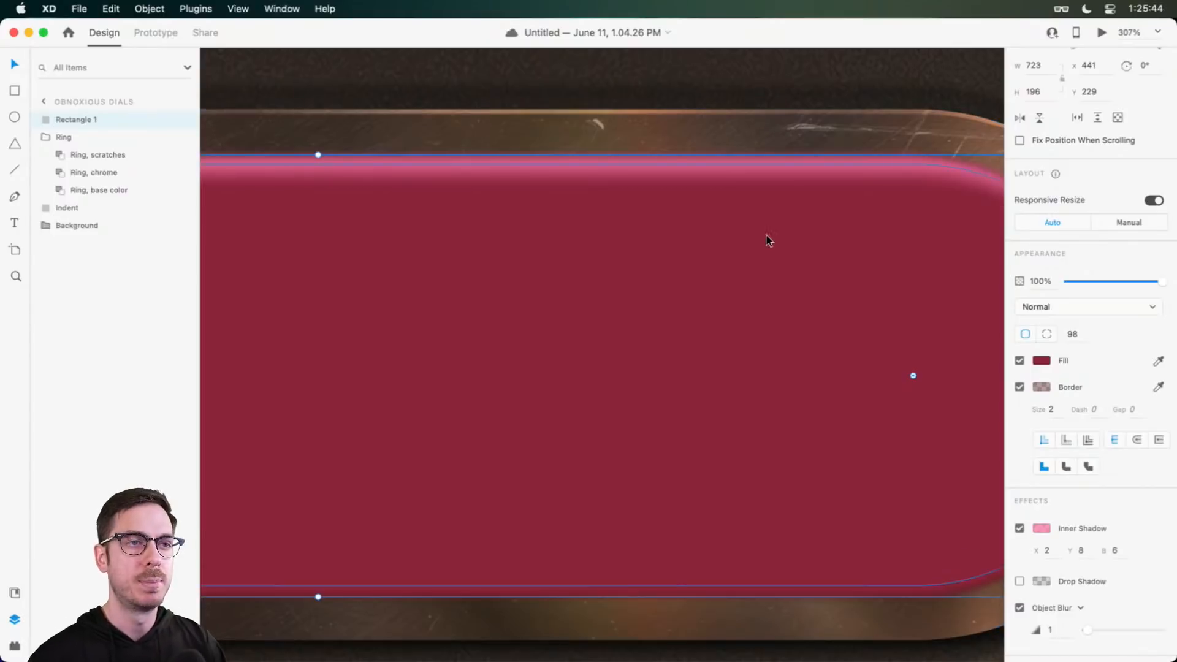
key("super+0")
left_click(719, 141)
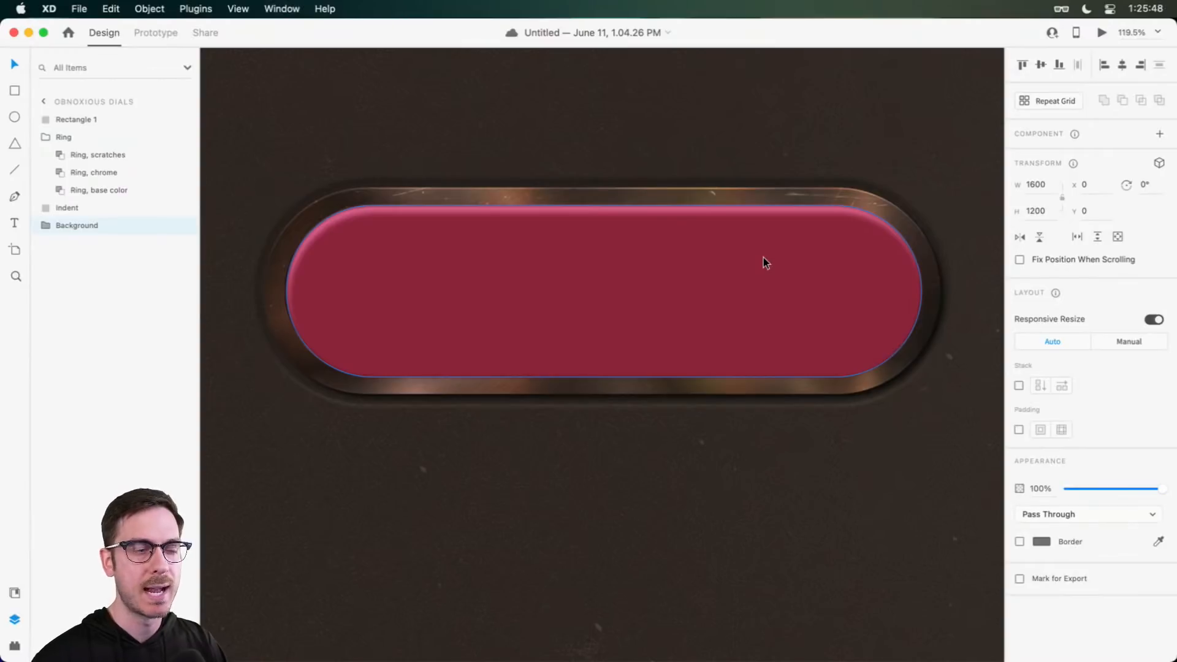
scroll(649, 222, "up", 3)
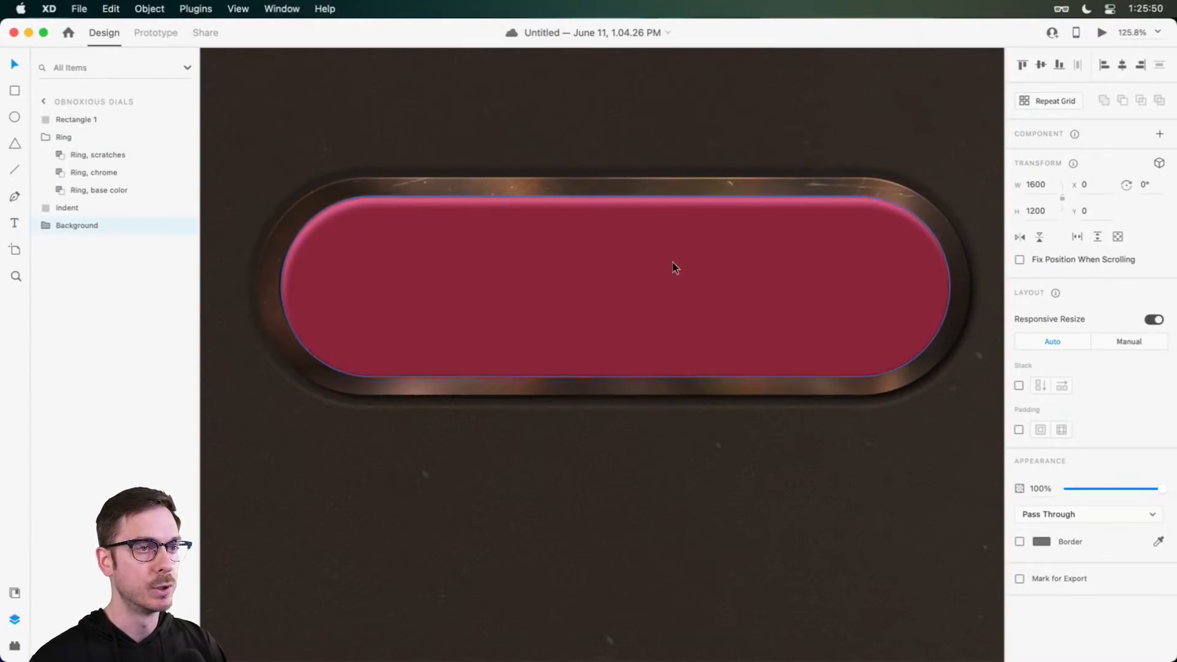
Step: Rename the red pill's layer to "Fabric, base color"
left_click(672, 262)
double_click(72, 121)
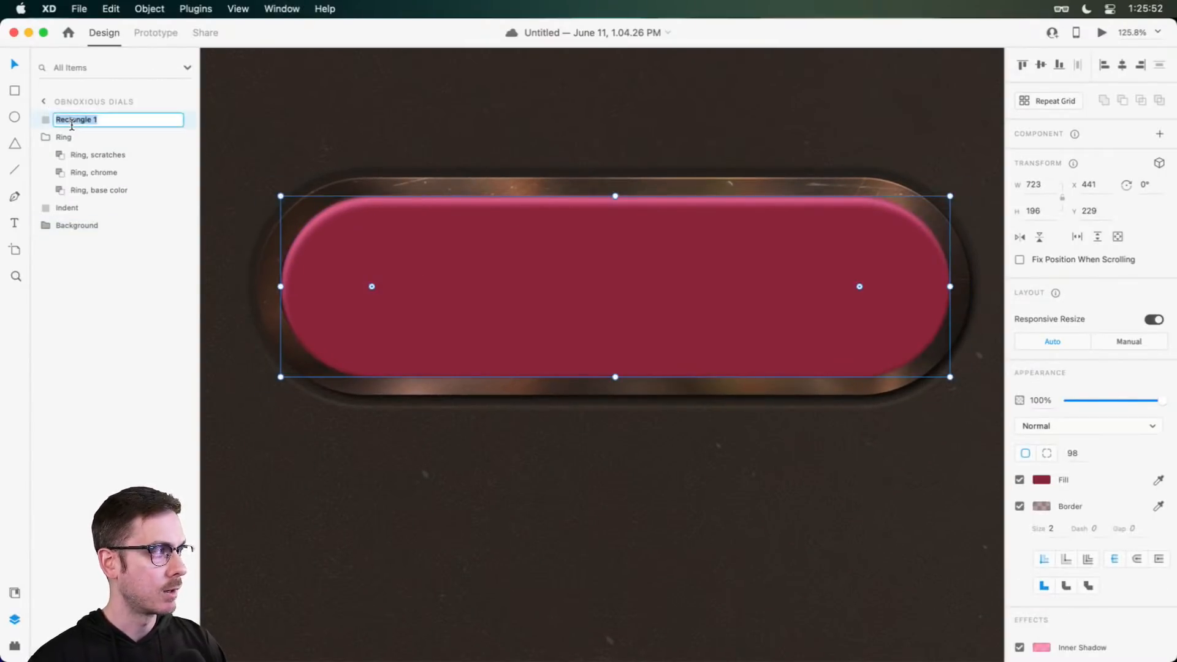
type("Fabric, b")
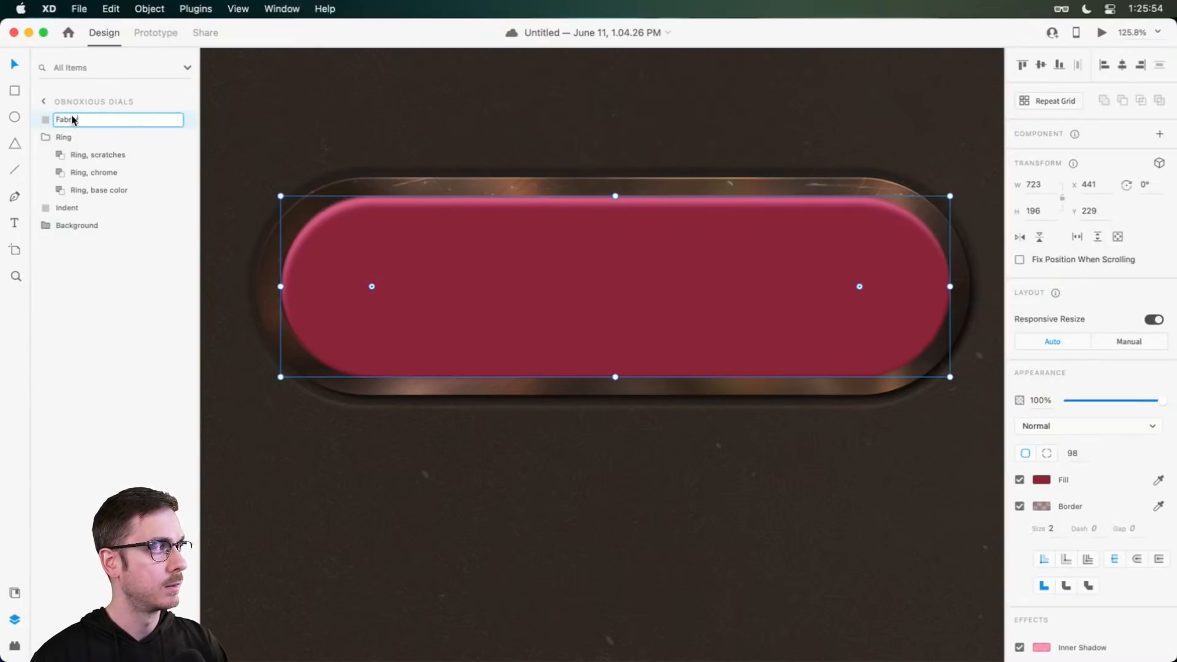
type("ase ca")
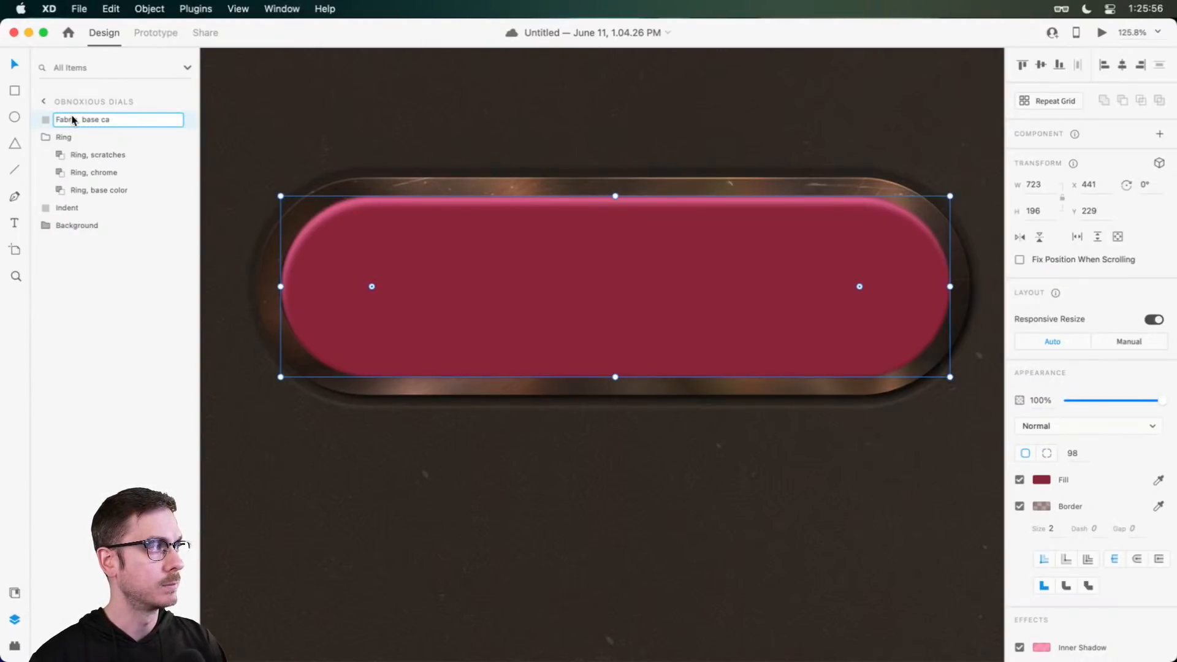
type("olor")
key("Return")
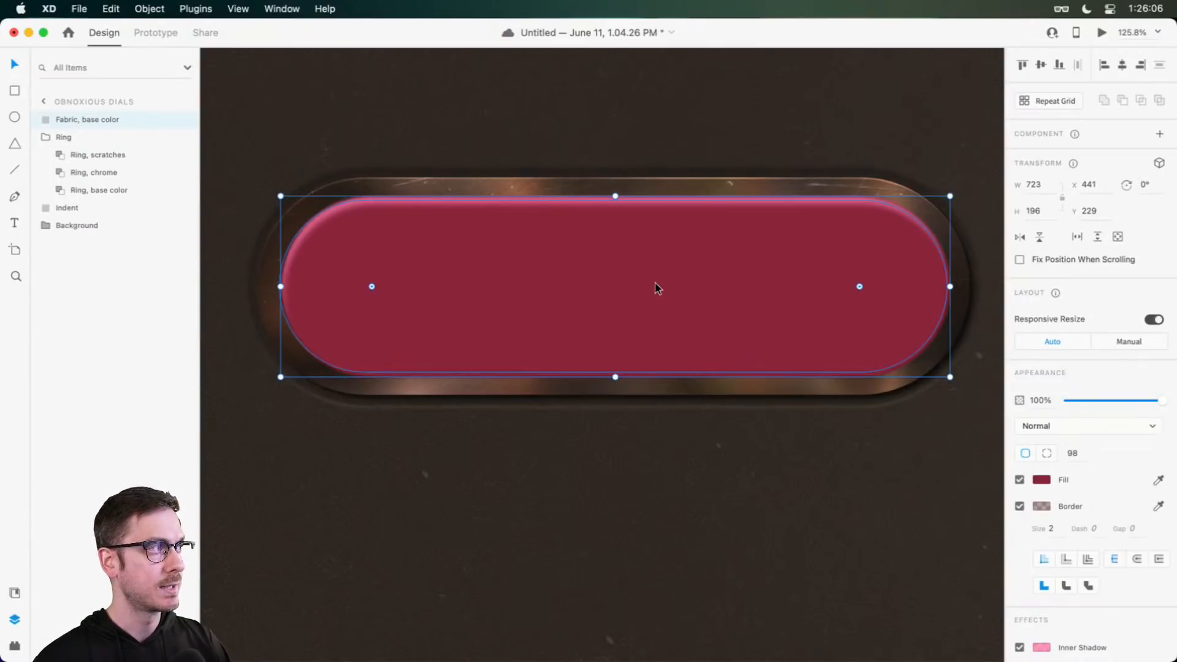
Step: Duplicate the red pill in place and turn off the copy's object blur and border
key("super+d")
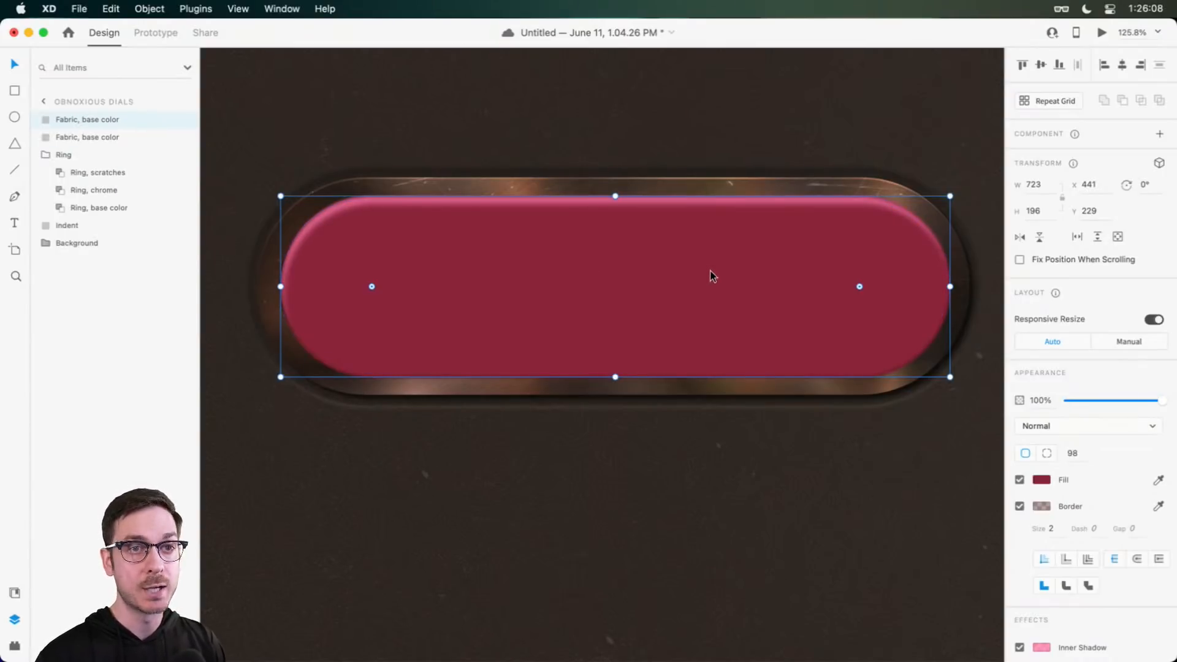
scroll(1061, 499, "down", 5)
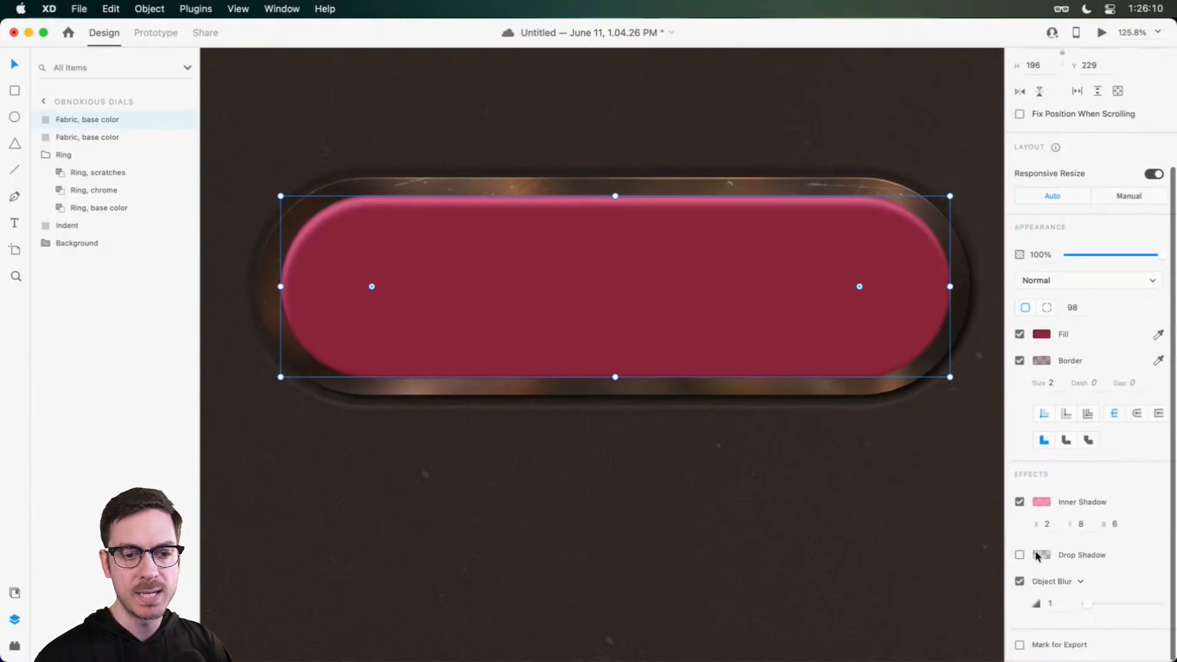
left_click(1019, 581)
left_click(1019, 387)
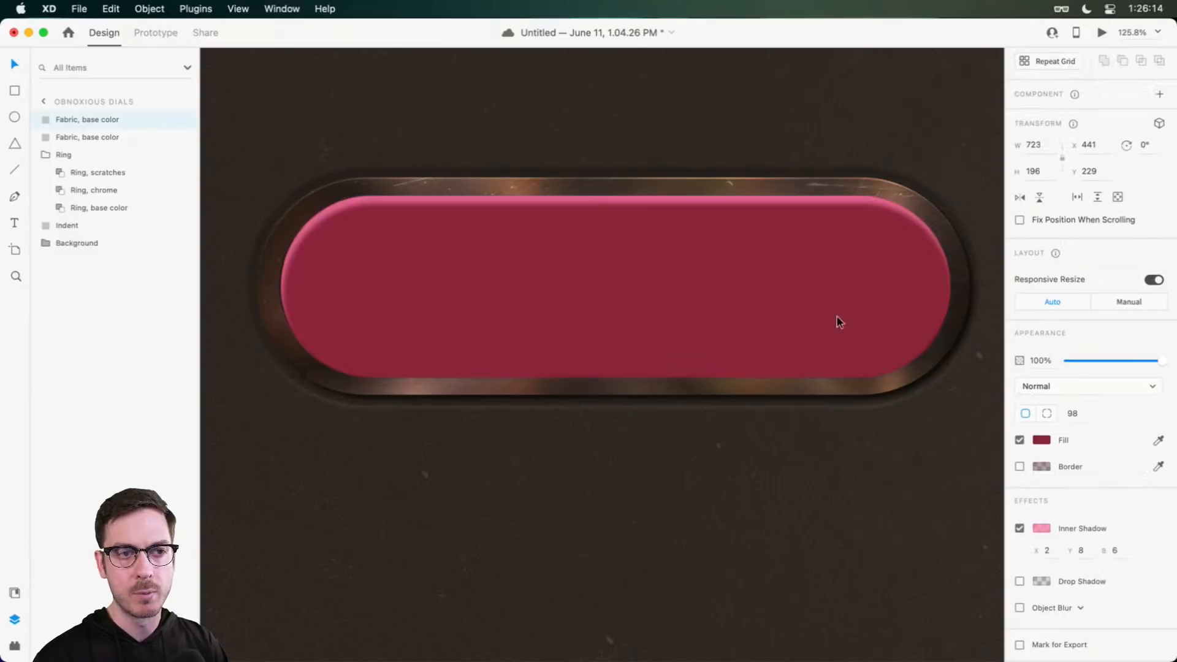
Step: Switch to Finder, preview the fabric.jpg texture in the Converted folder and copy it
key("super+Tab")
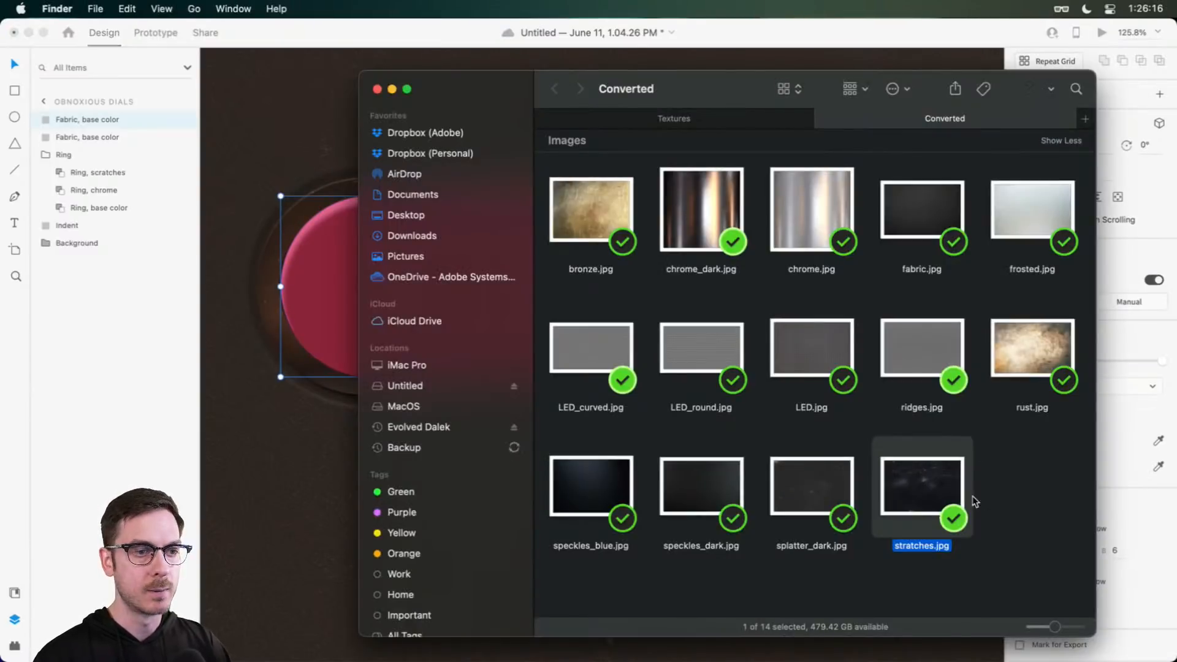
left_click(1012, 442)
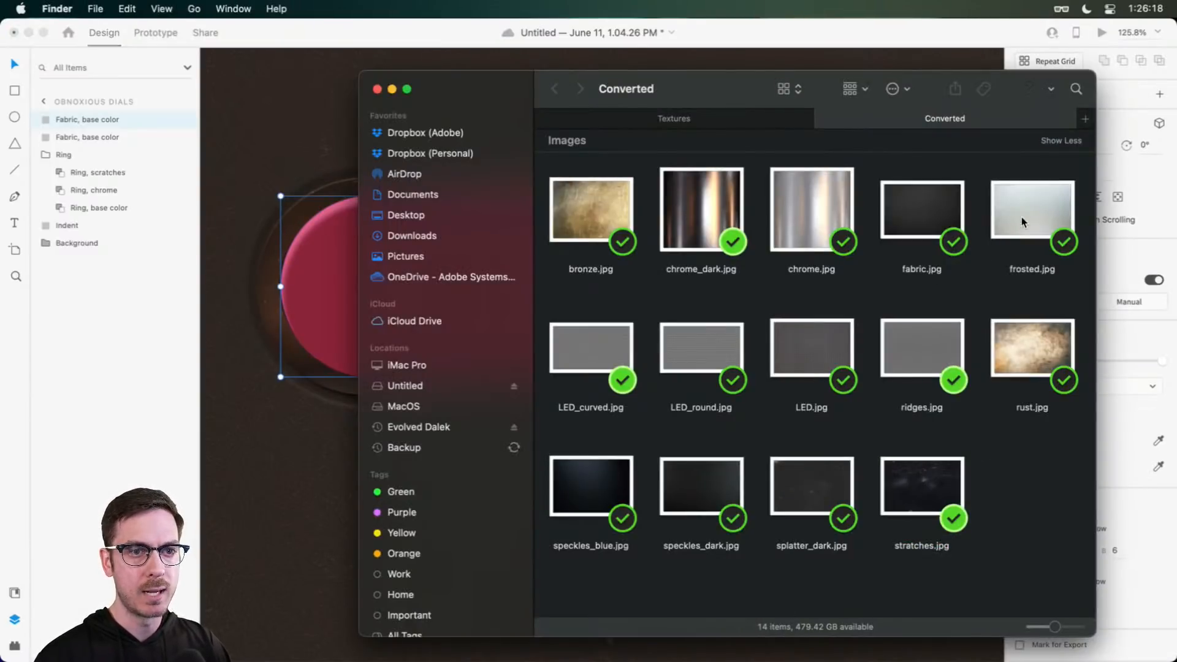
left_click(928, 199)
key("space")
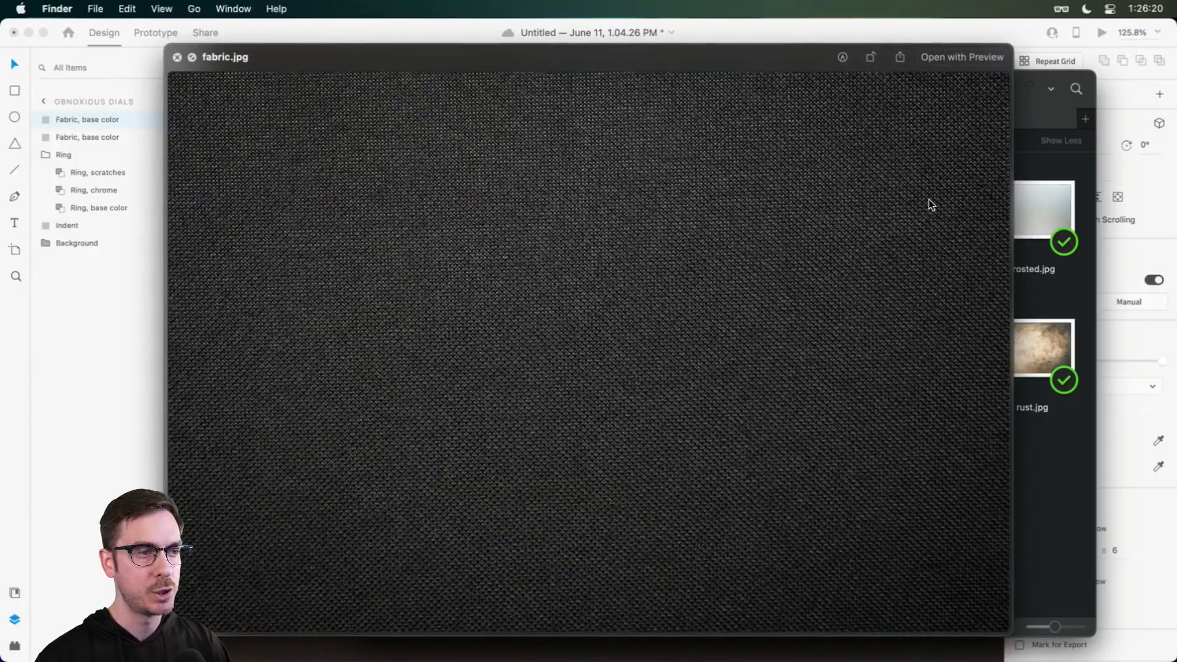
key("space")
key("space")
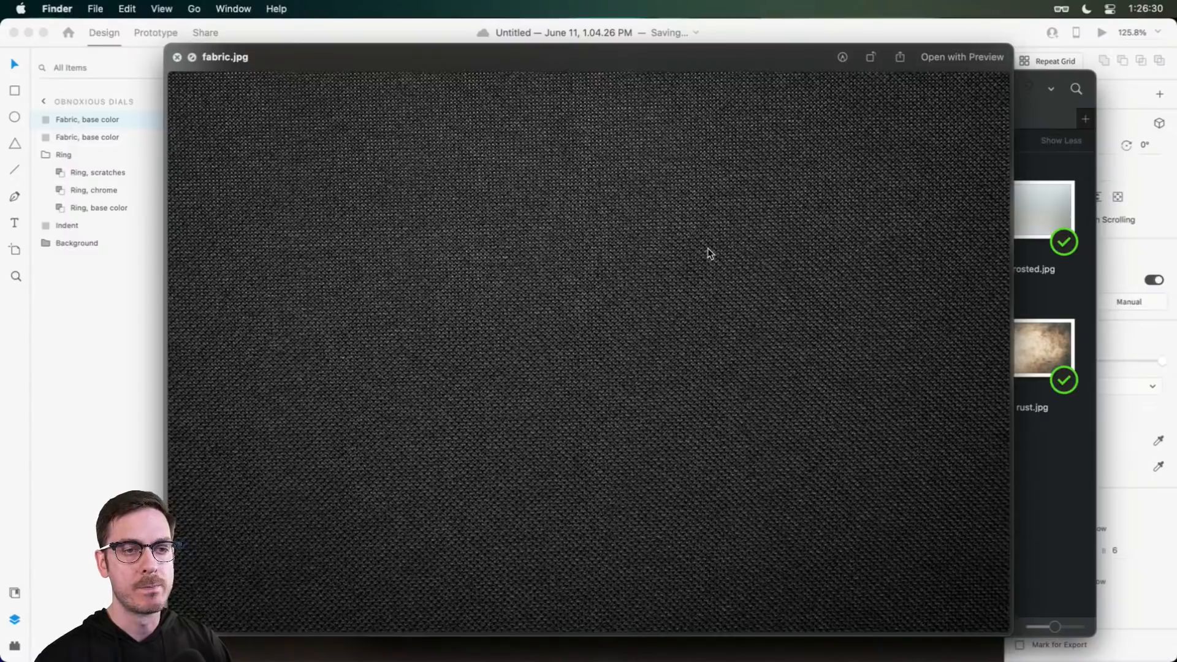
key("space")
Step: Switch back to Adobe XD and paste the fabric texture onto the duplicated pill as its fill
key("super+Tab")
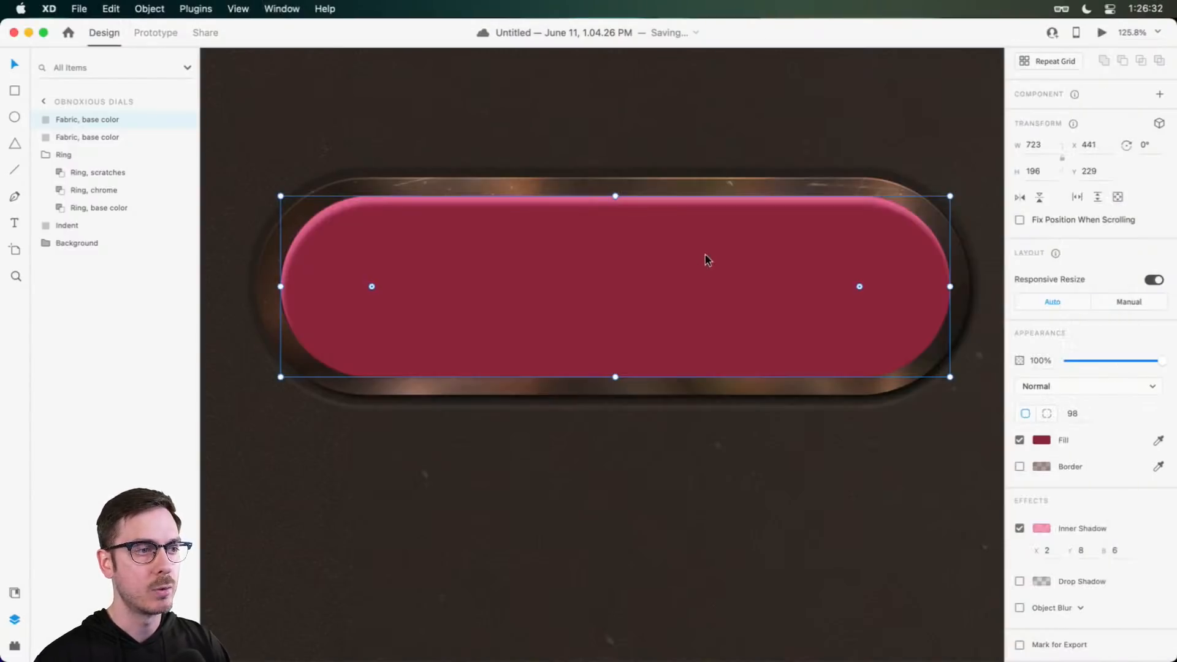
right_click(732, 264)
left_click(789, 337)
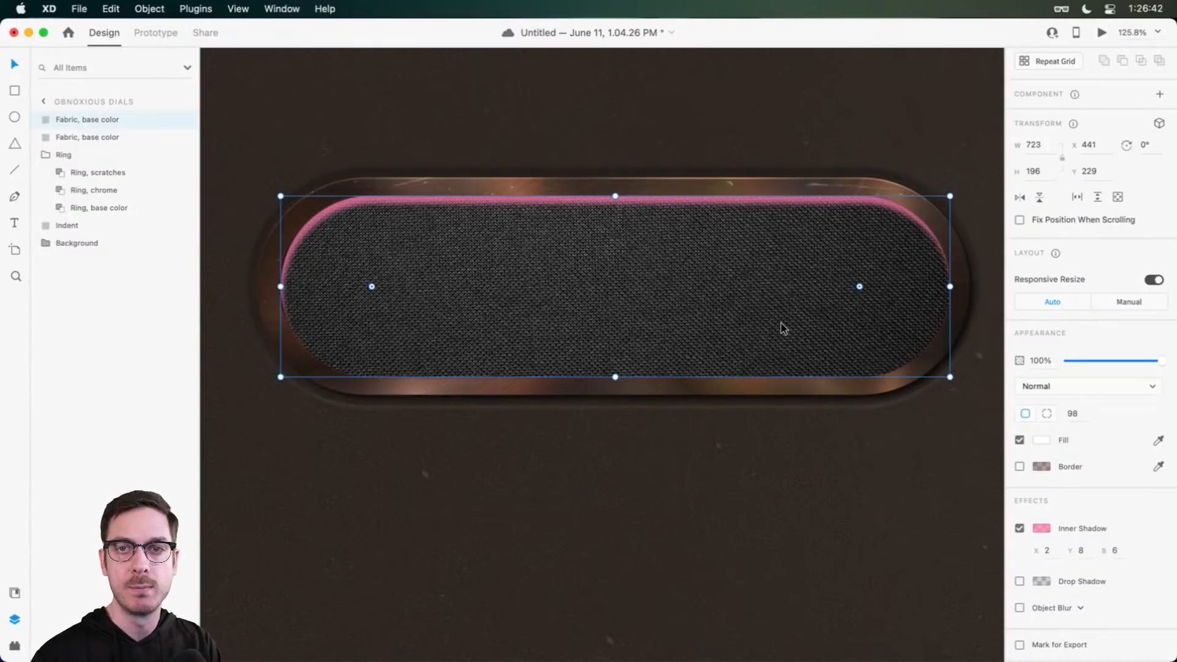
Step: Set the blend mode of the fabric-textured pill to Overlay
scroll(762, 279, "up", 3)
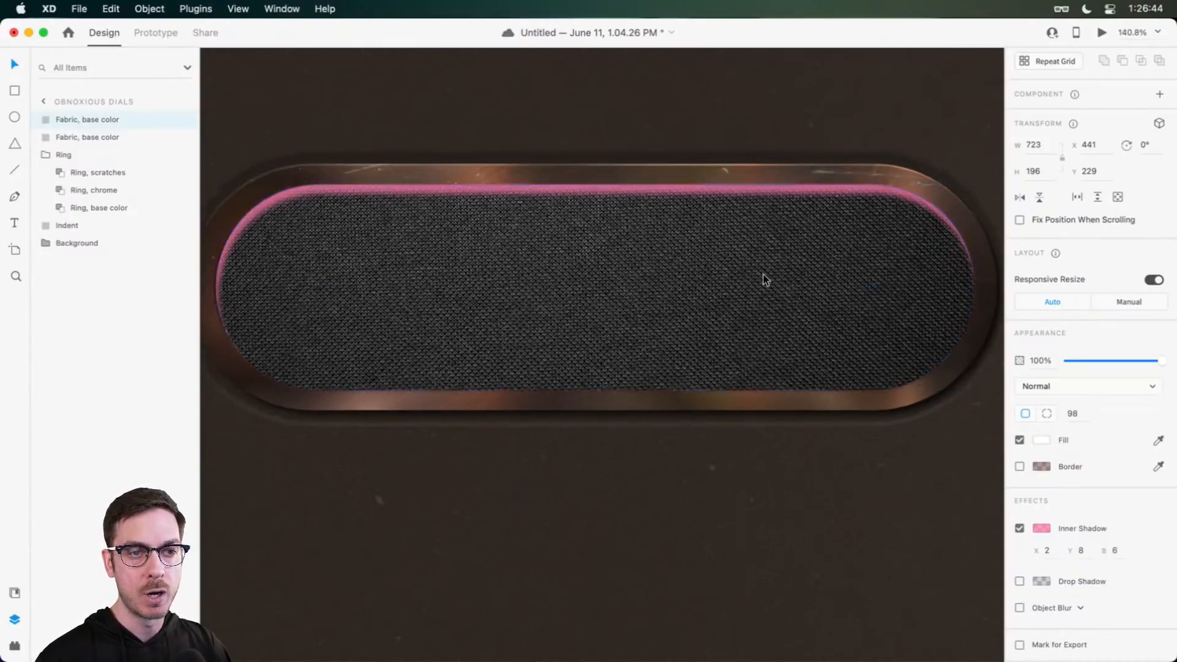
left_click(1103, 396)
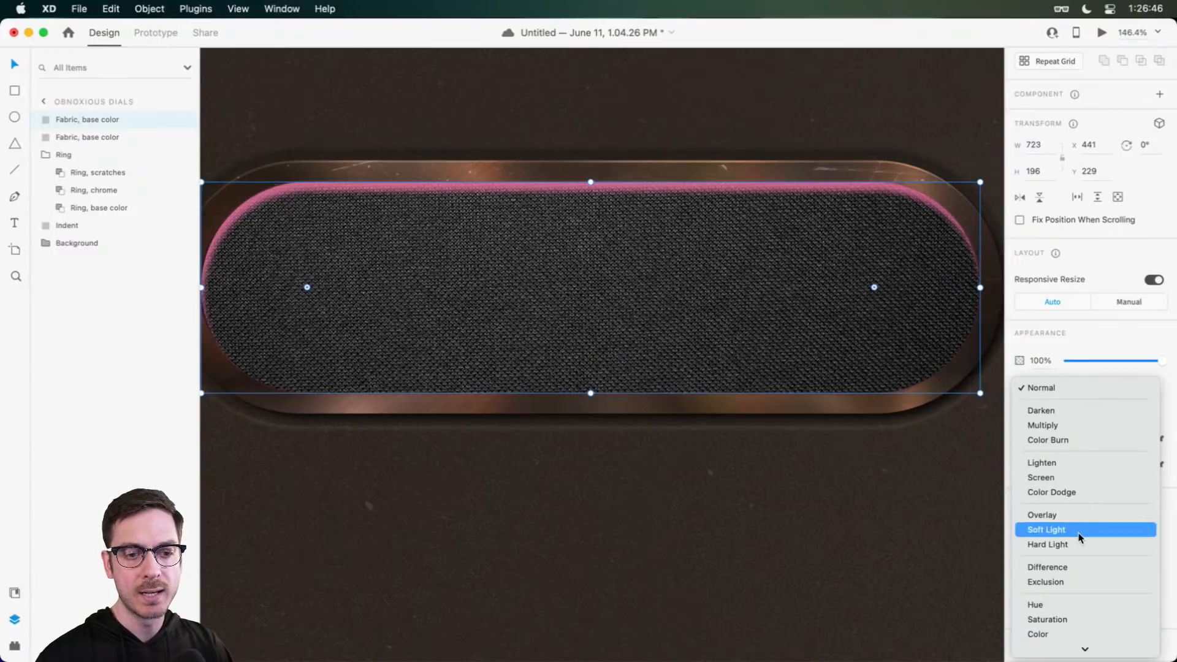
left_click(1077, 515)
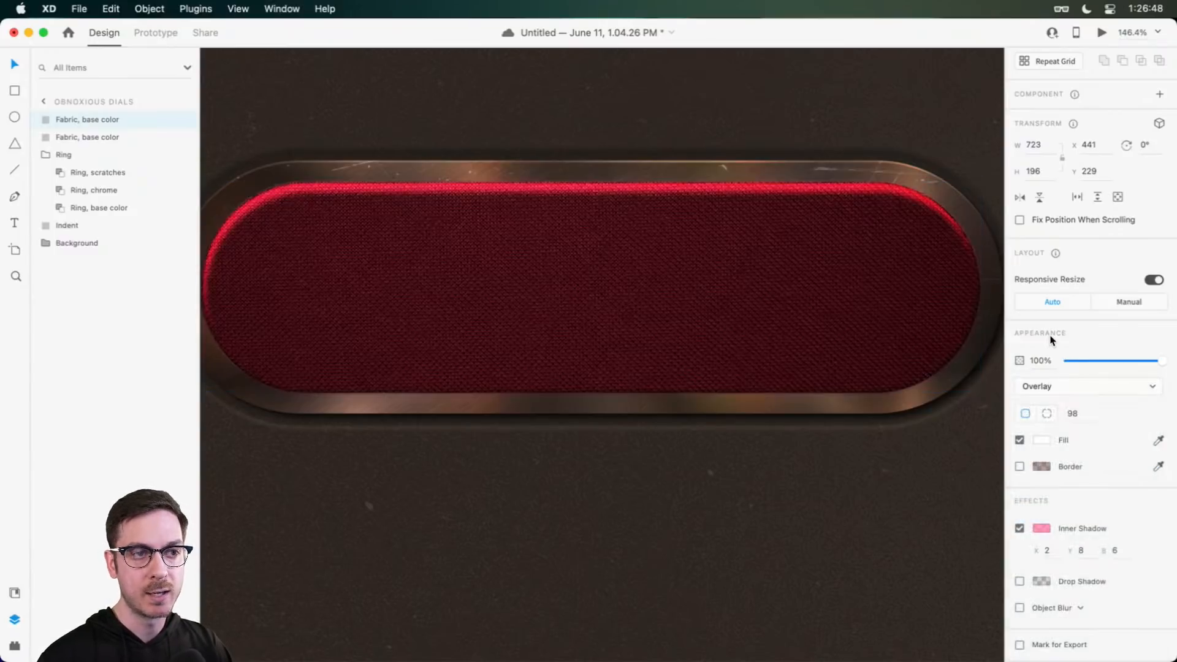
Step: Change the fabric-textured pill's blend mode to Soft Light and compare the result with that layer hidden and shown
left_click(1078, 389)
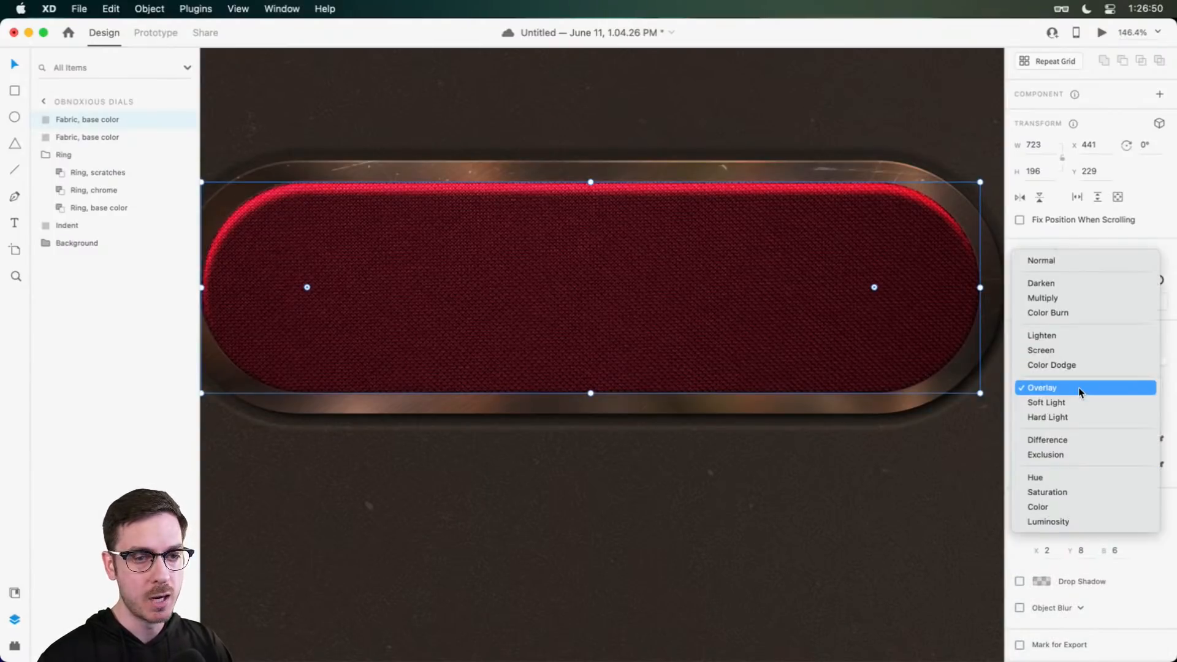
left_click(1080, 418)
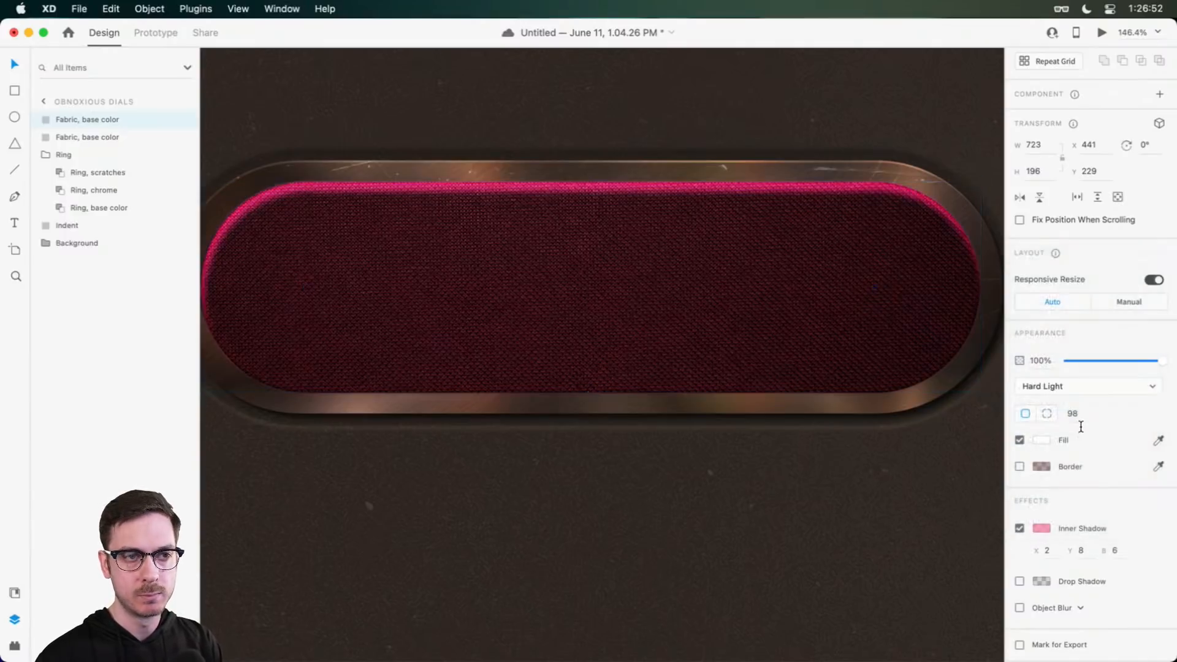
left_click(1074, 385)
left_click(1071, 373)
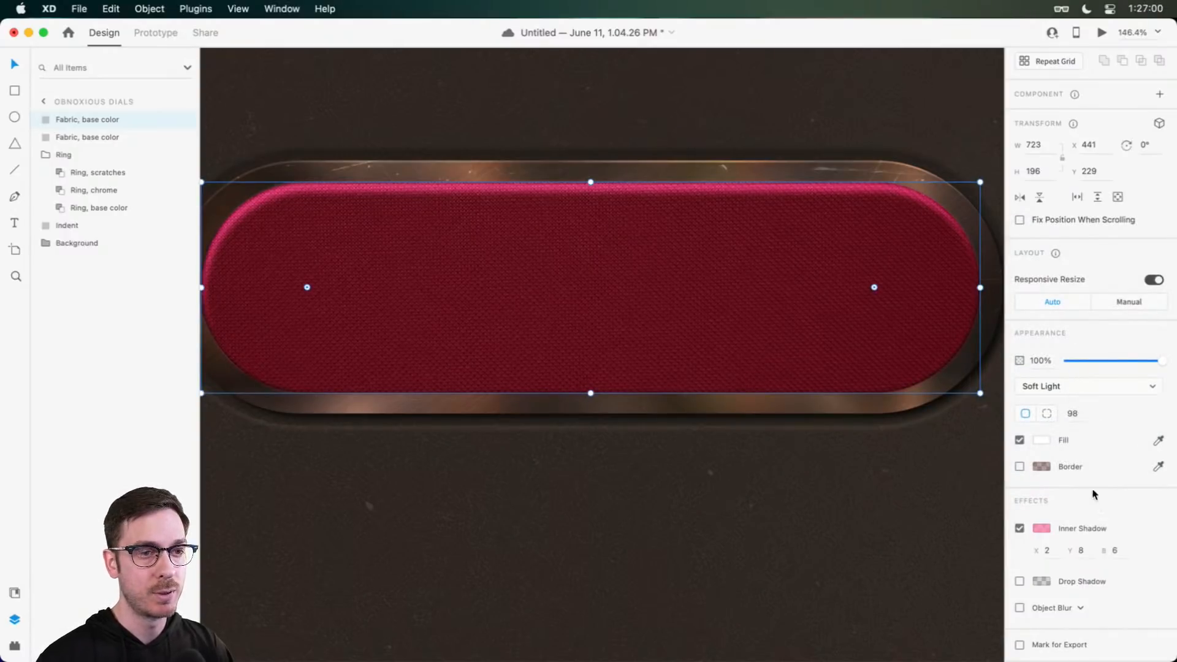
left_click(184, 120)
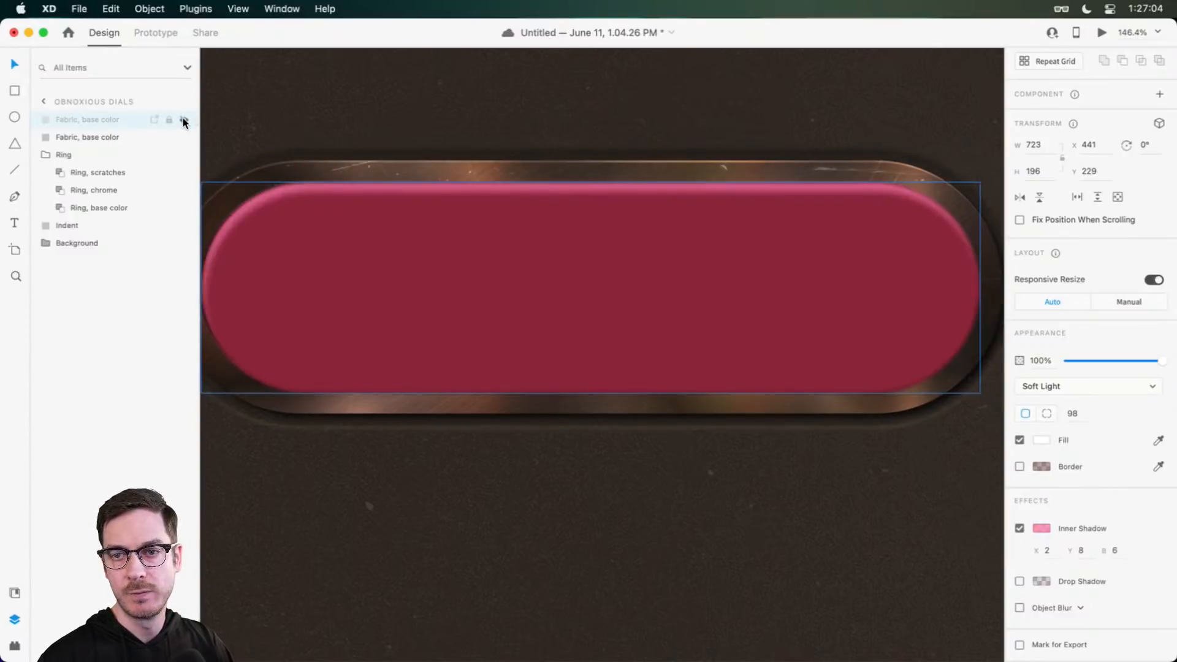
left_click(184, 121)
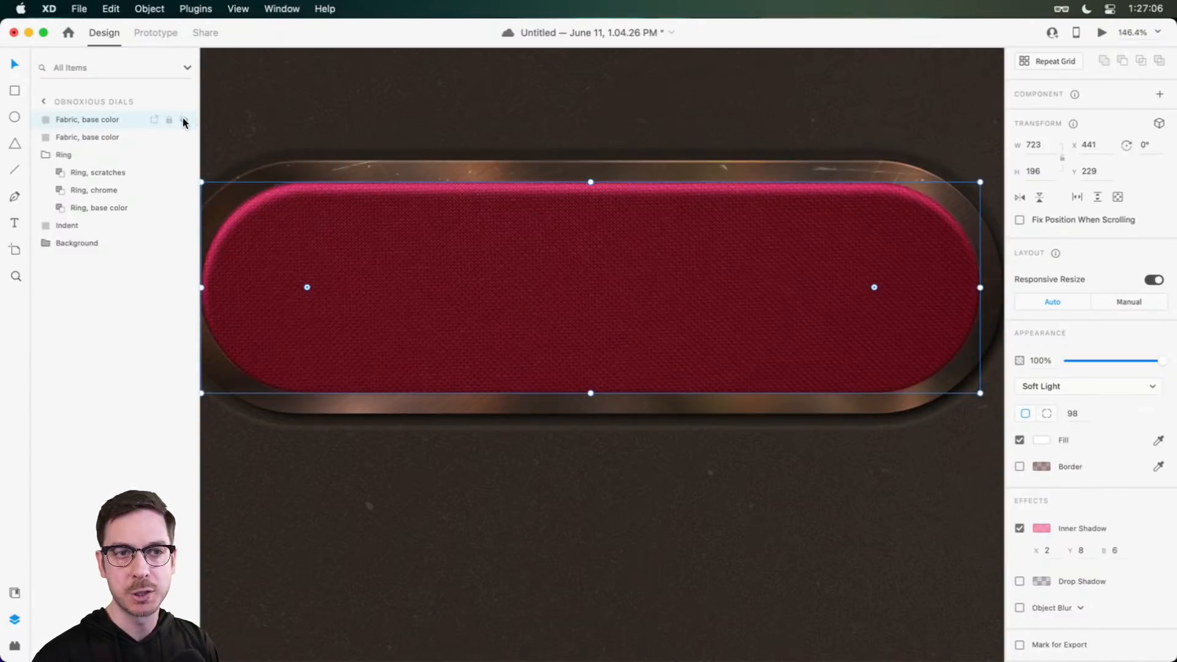
left_click(184, 121)
left_click(184, 121)
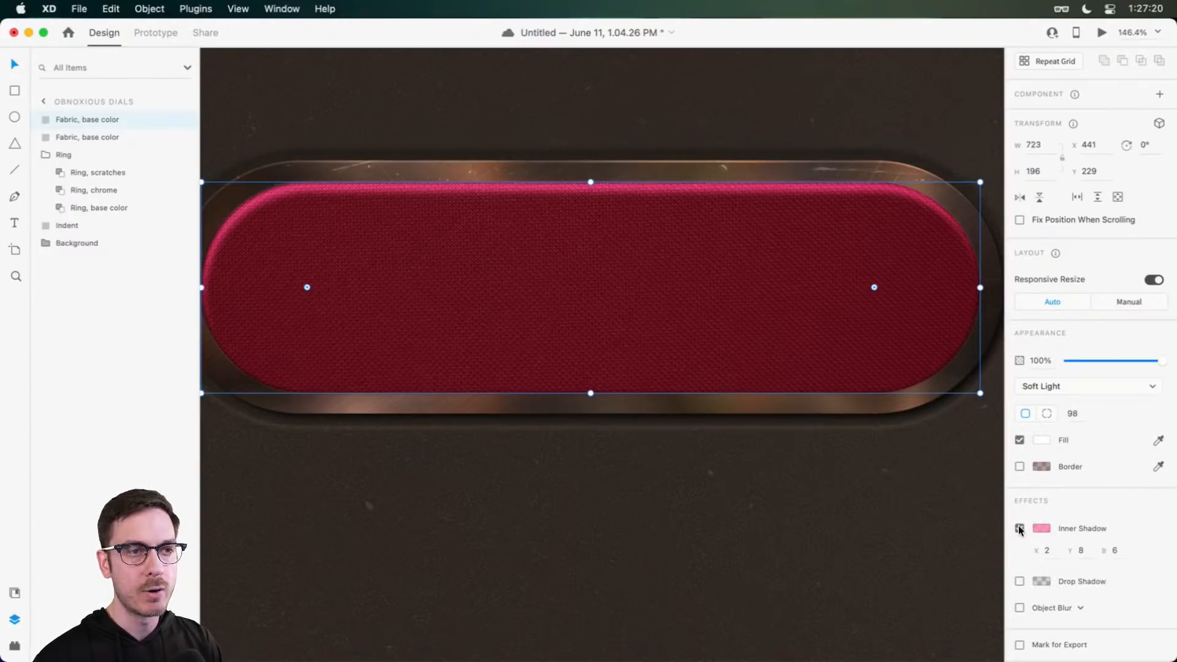
Step: Change the inner shadow colour of the fabric-textured pill to black, #000000
left_click(1020, 527)
left_click(1020, 554)
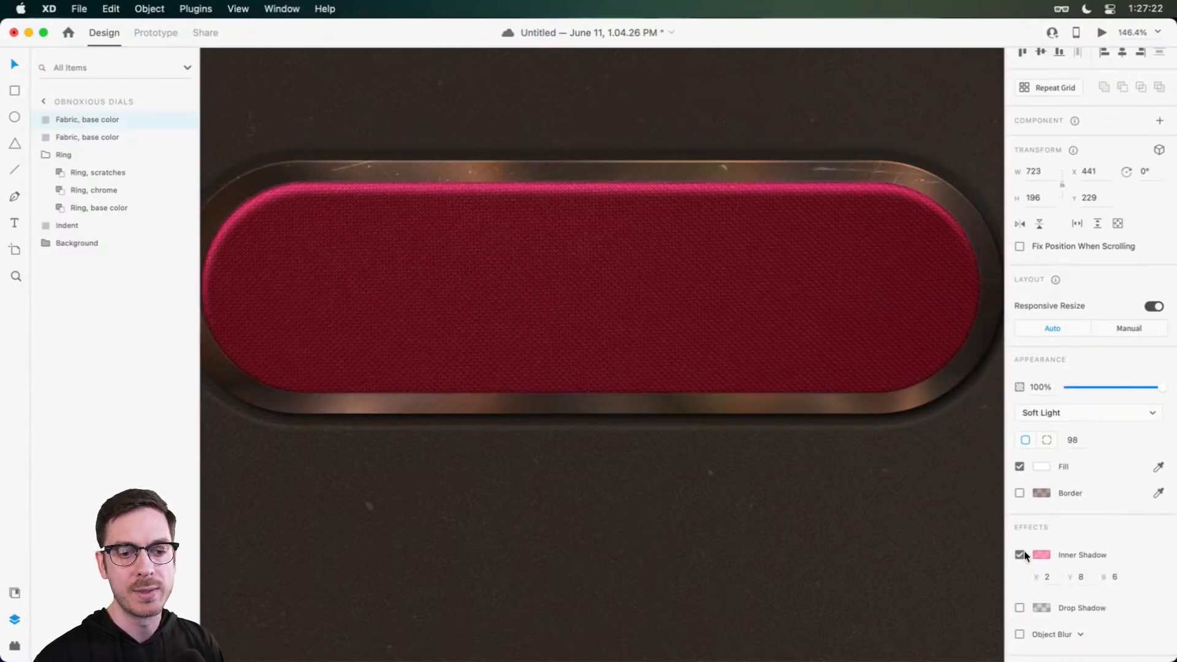
left_click(1042, 554)
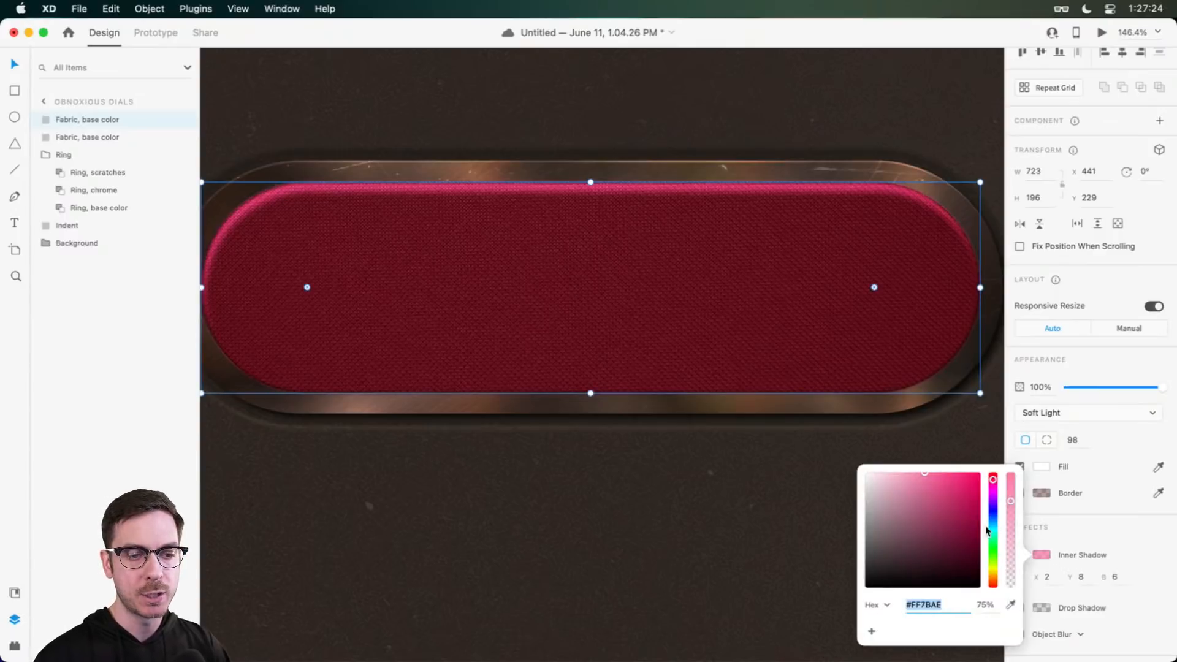
left_click_drag(946, 549, 755, 644)
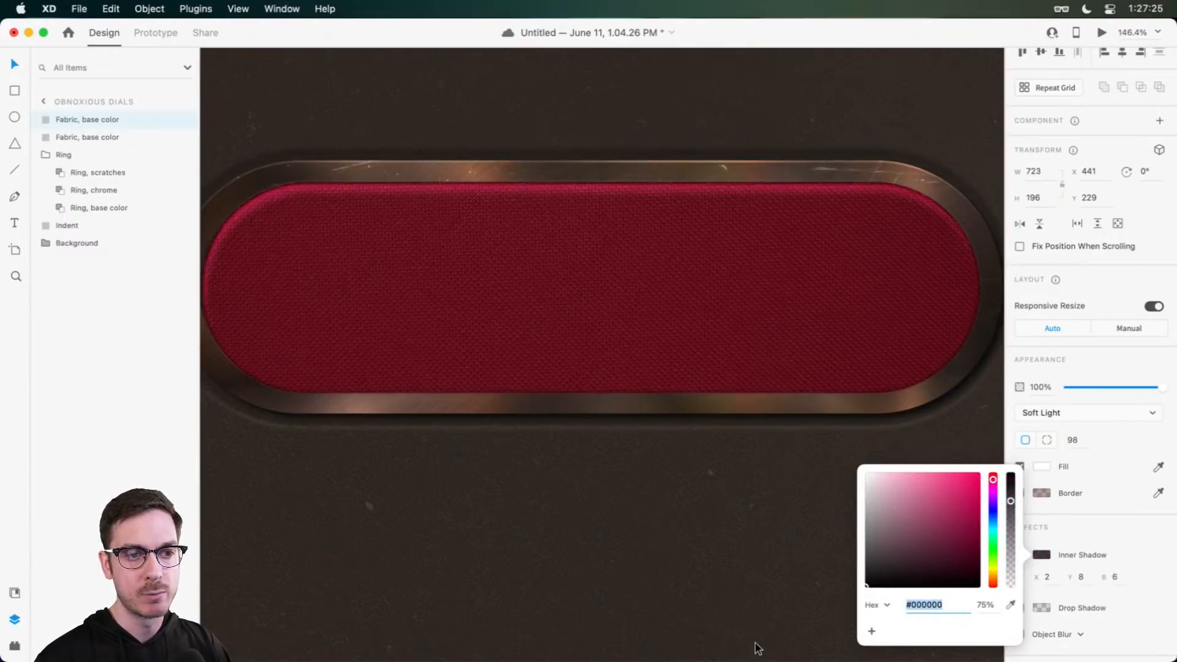
left_click(1123, 387)
Step: Set the textured pill's inner shadow to X 0, Y -6 and blur 10
left_click(1082, 578)
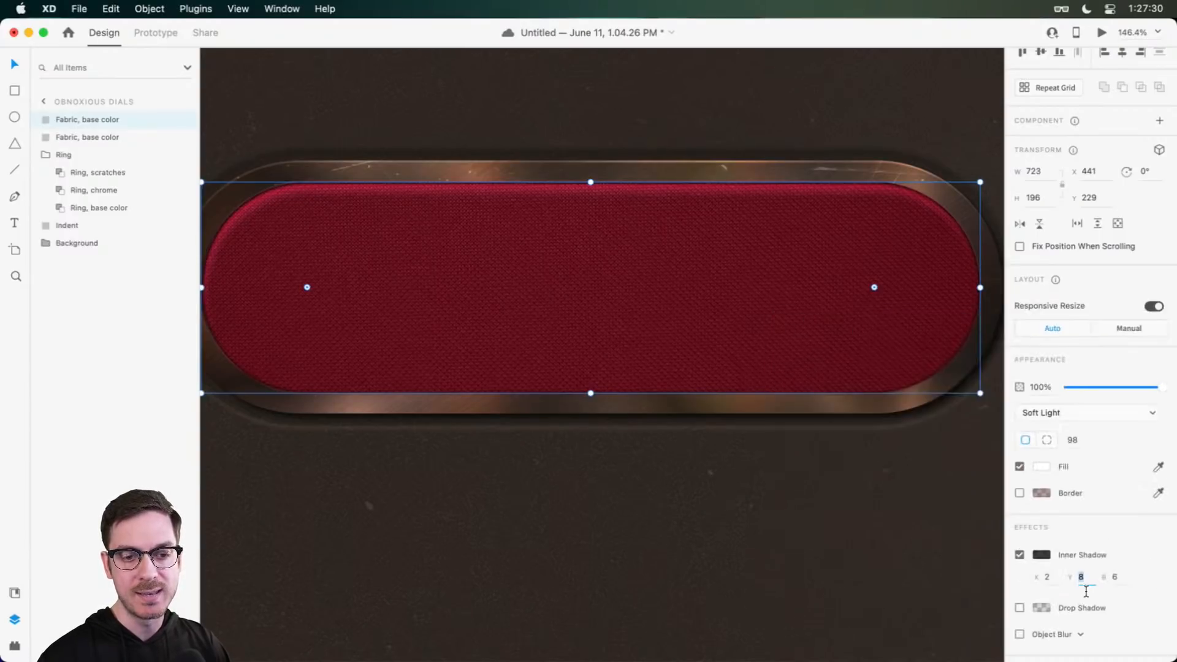
type("-5")
key("Return")
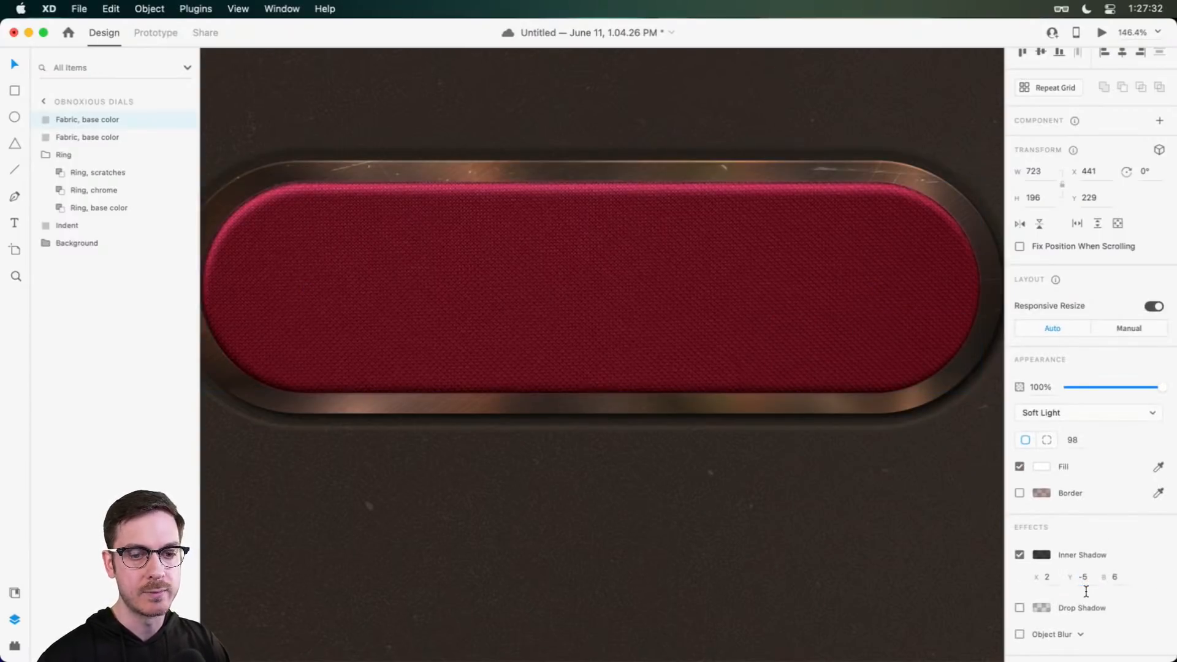
left_click(1085, 591)
key("Down")
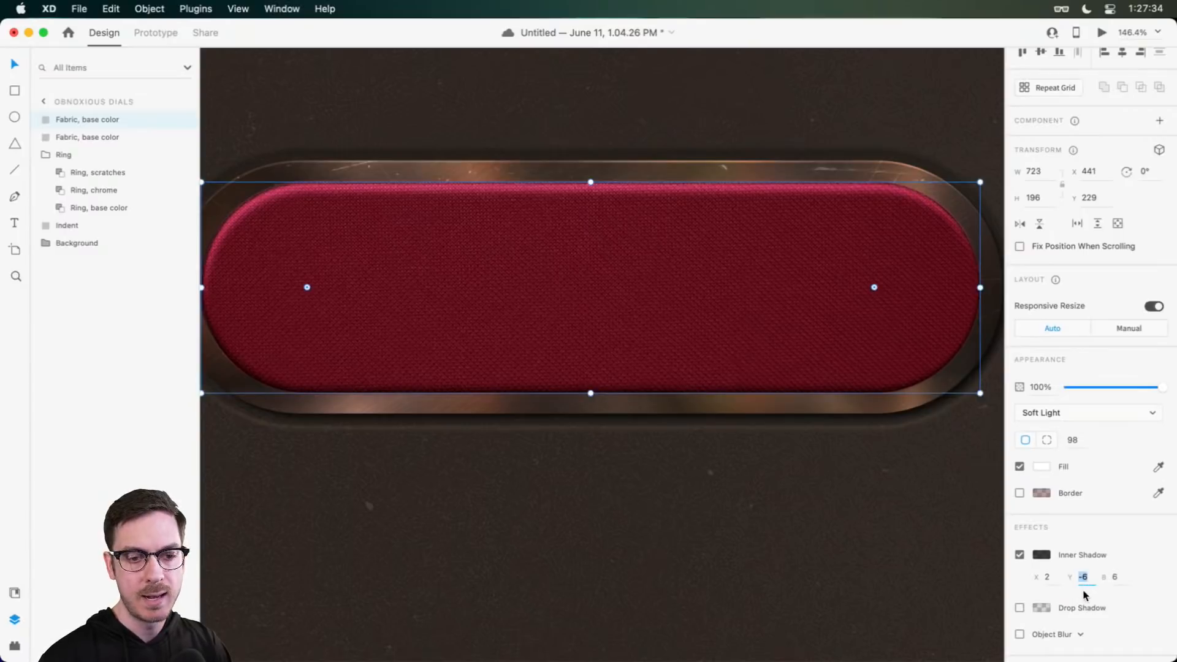
left_click(1126, 582)
key("Up")
key("Up")
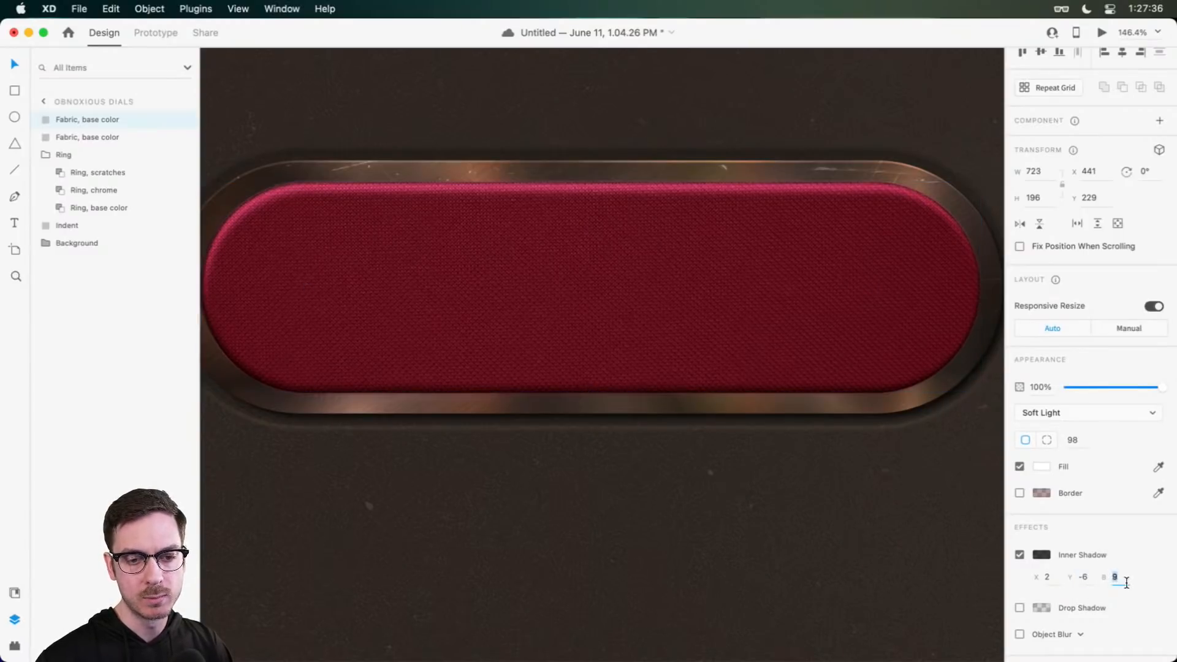
key("Up")
key("Tab")
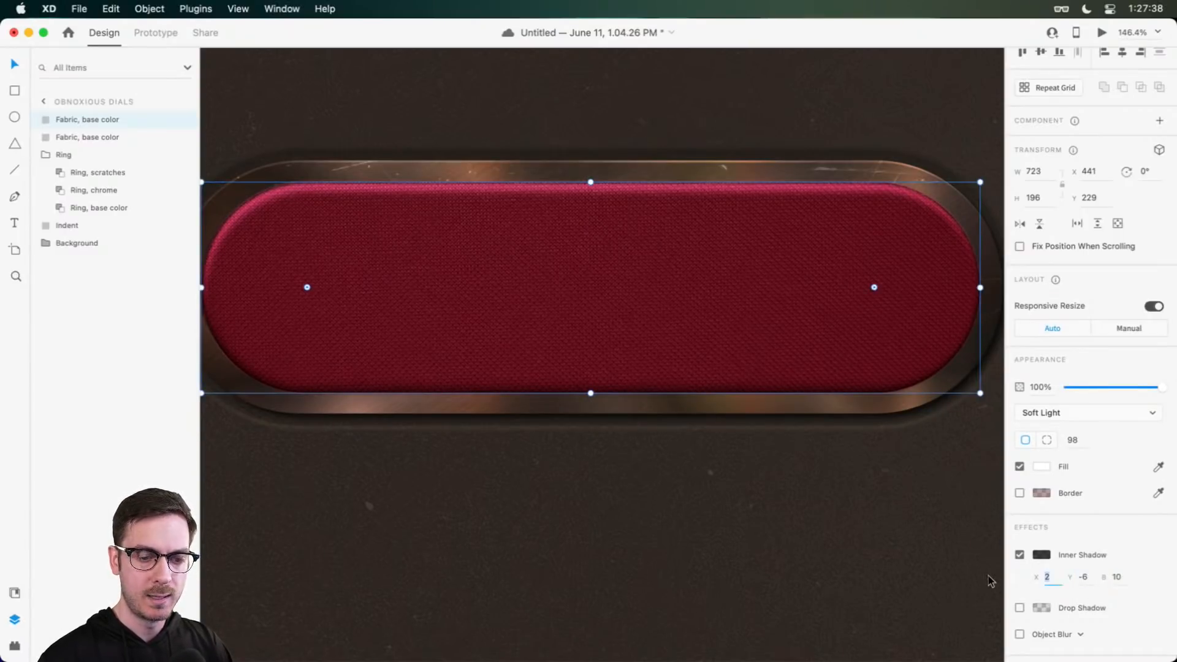
key("Down")
key("Down")
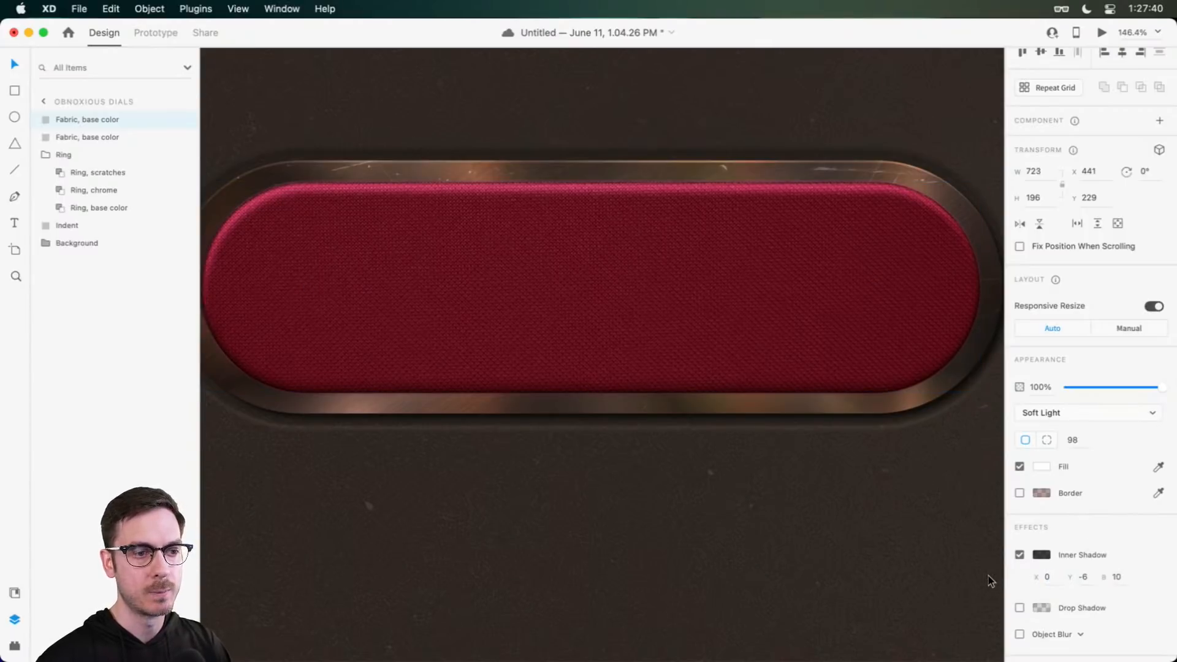
Step: Soften the textured pill's inner shadow to a very dark red, #1F0000, at 59% opacity
left_click(1040, 555)
mouse_move(1012, 507)
left_mouse_down()
mouse_move(1011, 530)
mouse_move(1010, 518)
left_mouse_up()
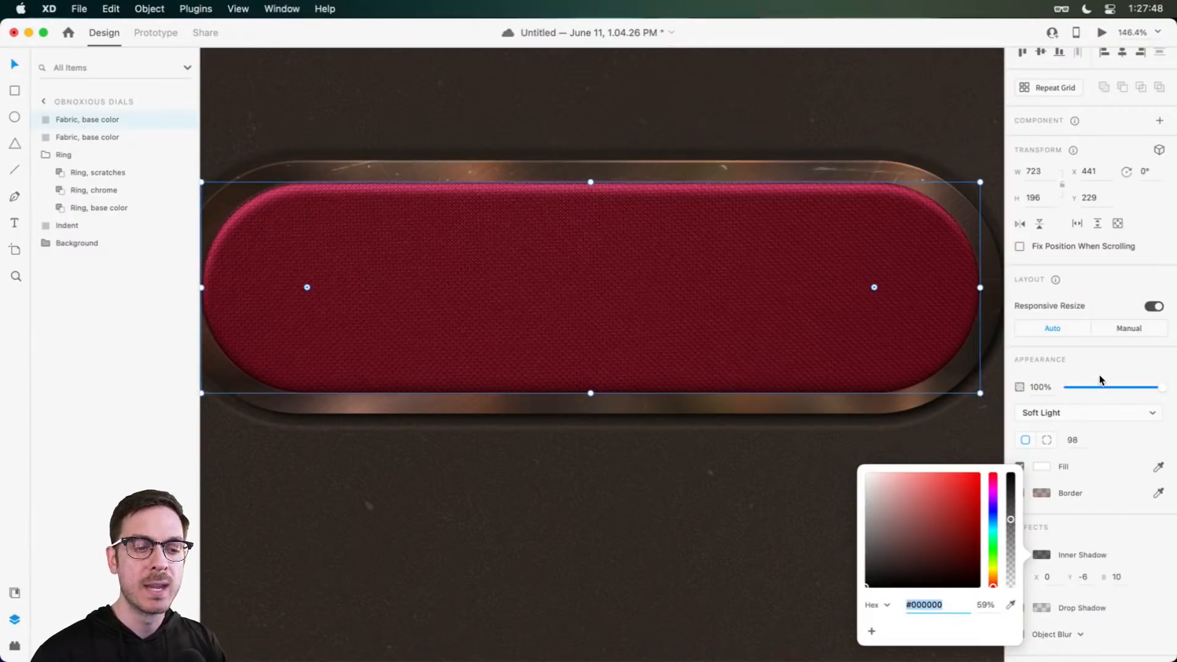
left_click(978, 566)
left_click_drag(990, 567, 985, 576)
left_click(980, 566)
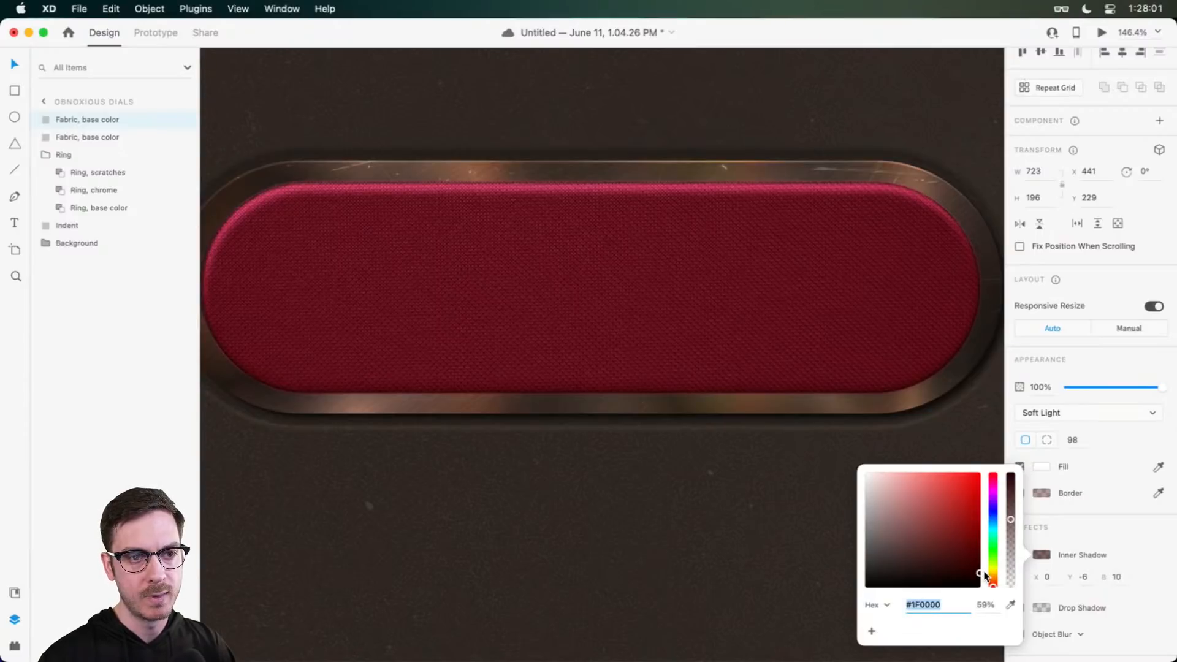
left_click(1097, 371)
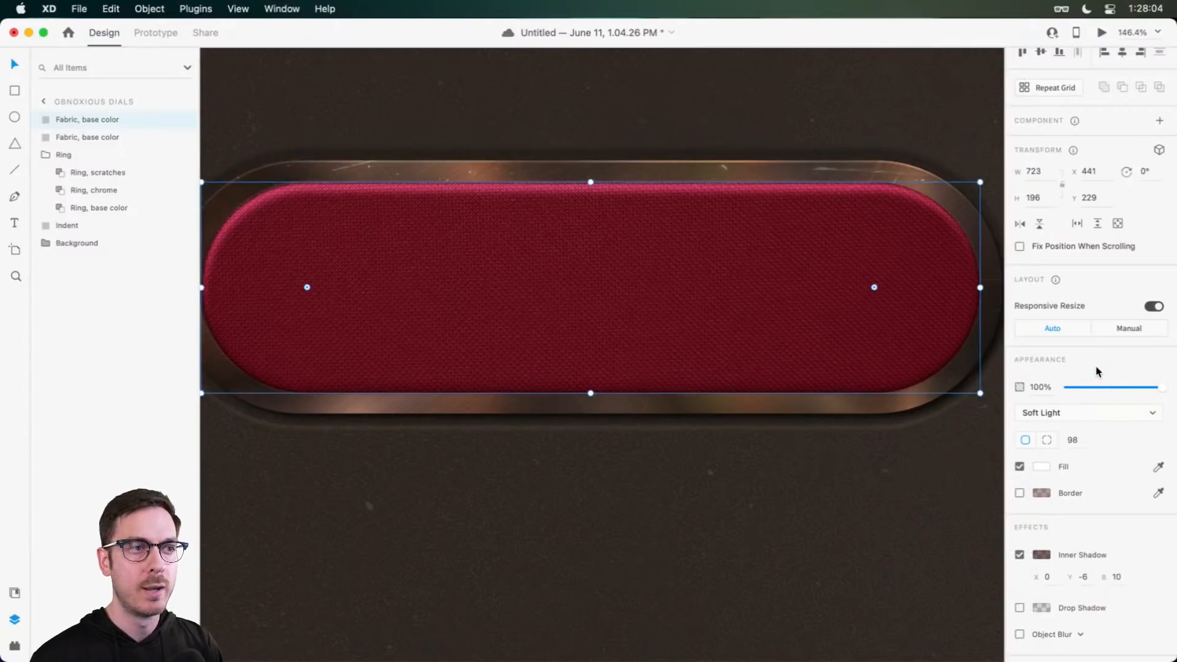
Step: Group the two fabric pill layers and name the group Fabric
left_click(123, 137, "shift")
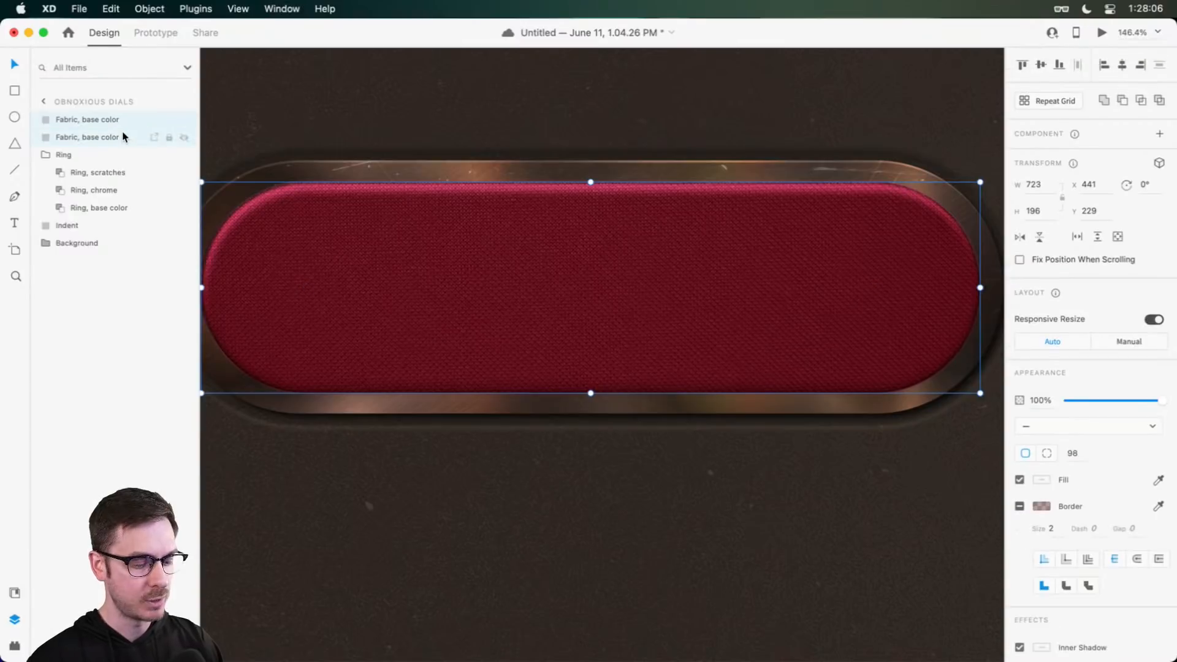
key("super+g")
double_click(69, 119)
type("Fabric")
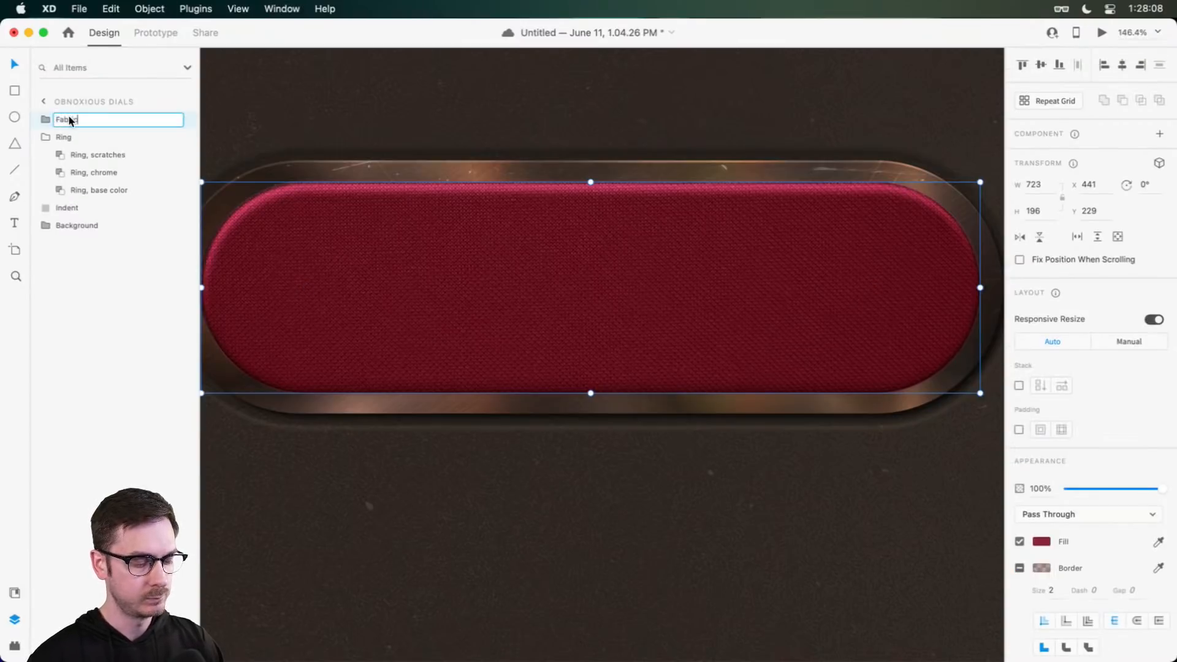
key("Return")
Step: Move the Fabric group beneath the Ring group in the layer order and shrink it around its centre to 715 by 190
left_click(47, 137)
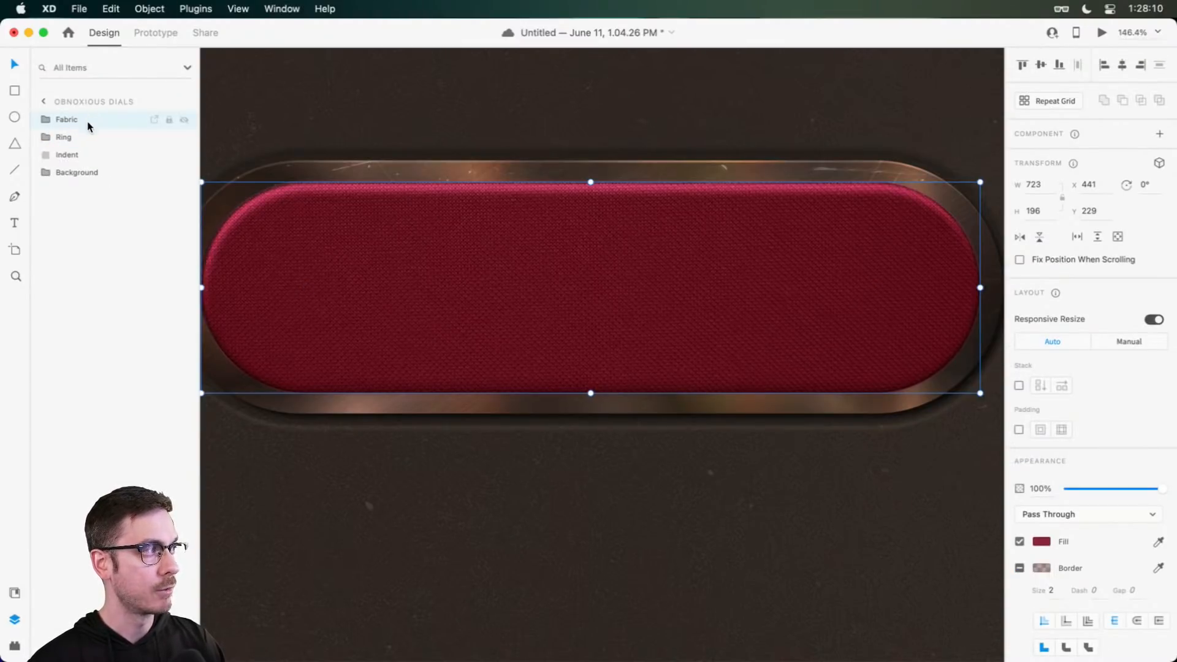
left_click_drag(86, 123, 70, 146)
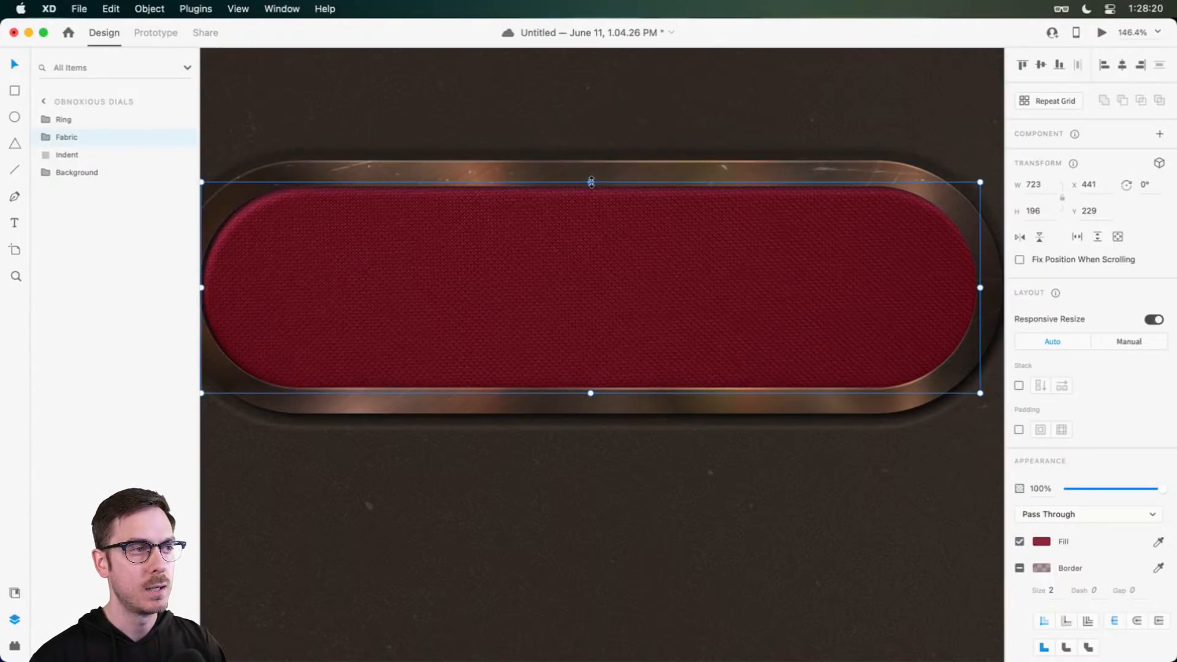
left_click_drag(591, 182, 591, 182)
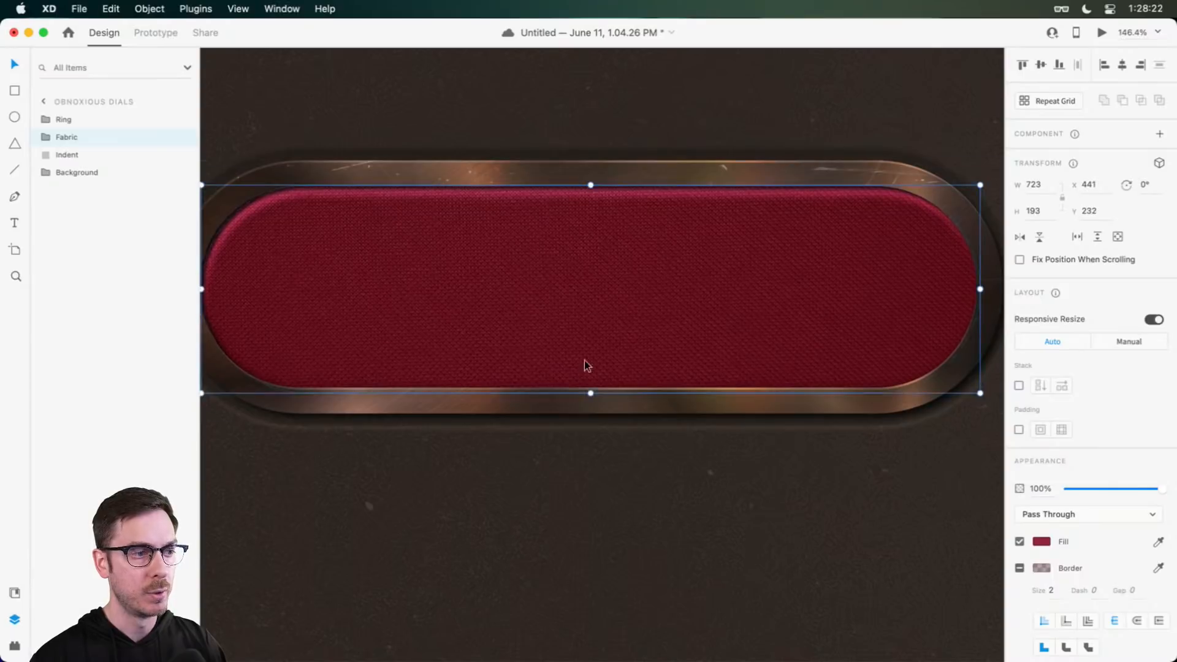
left_click_drag(591, 394, 601, 393)
left_click_drag(981, 285, 975, 288)
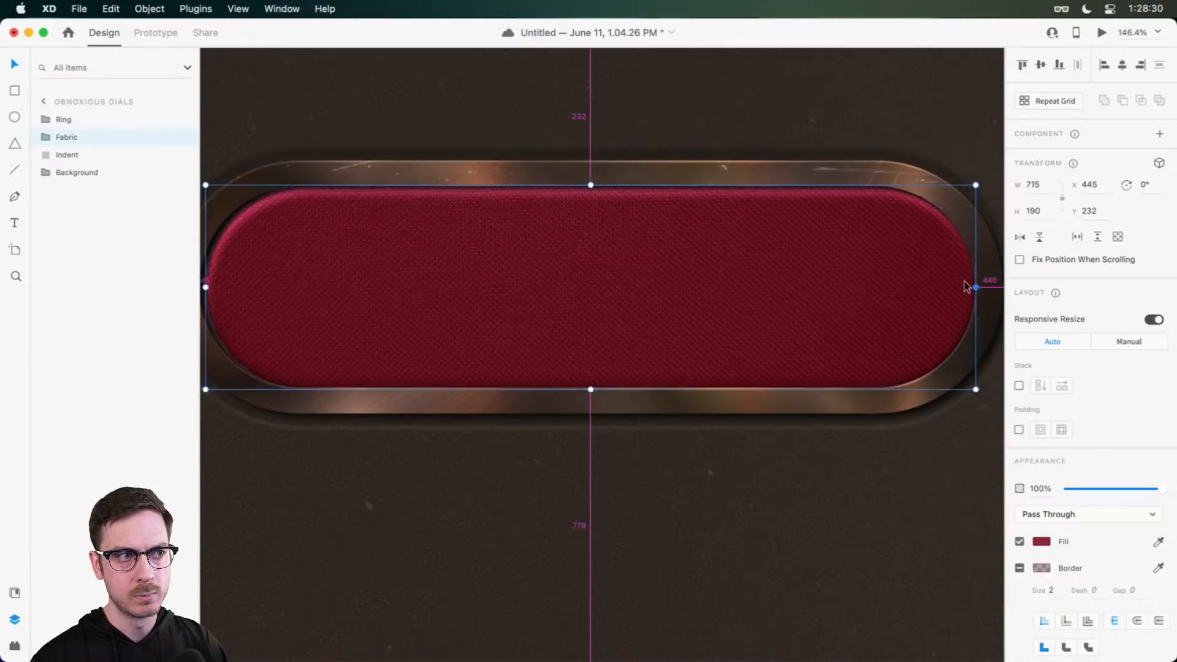
Step: Set the inner shadow's Y offset to 13 on the lower, solid red pill in the Fabric group
scroll(606, 200, "up", 3)
left_click(46, 119)
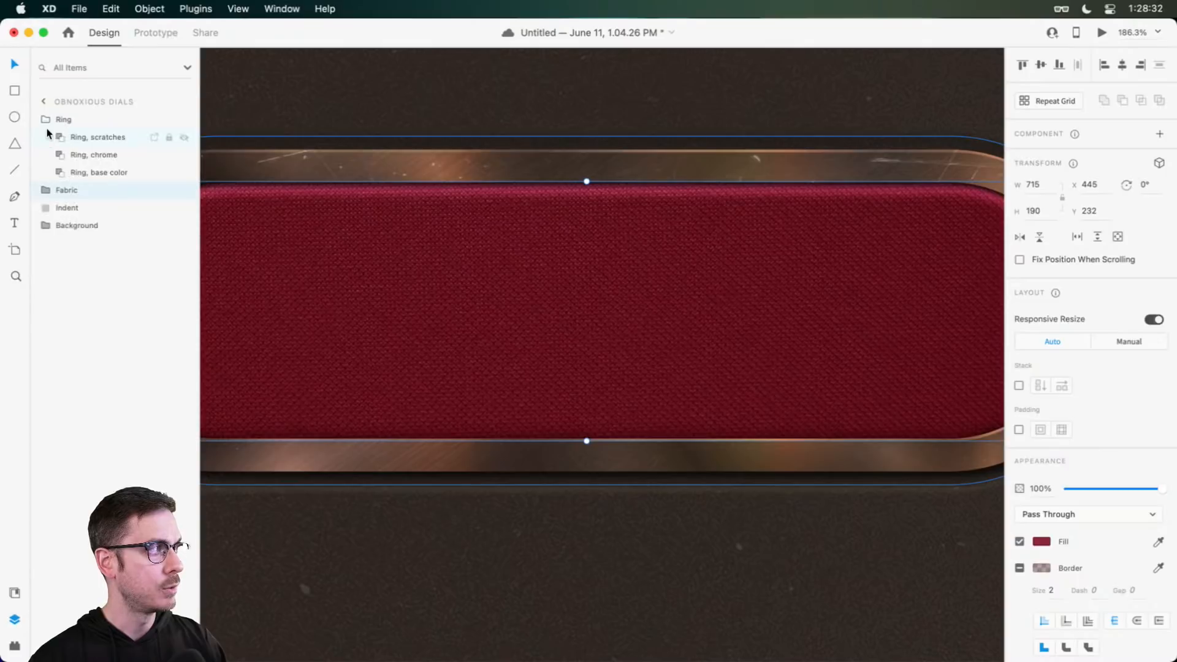
left_click(46, 120)
left_click(46, 137)
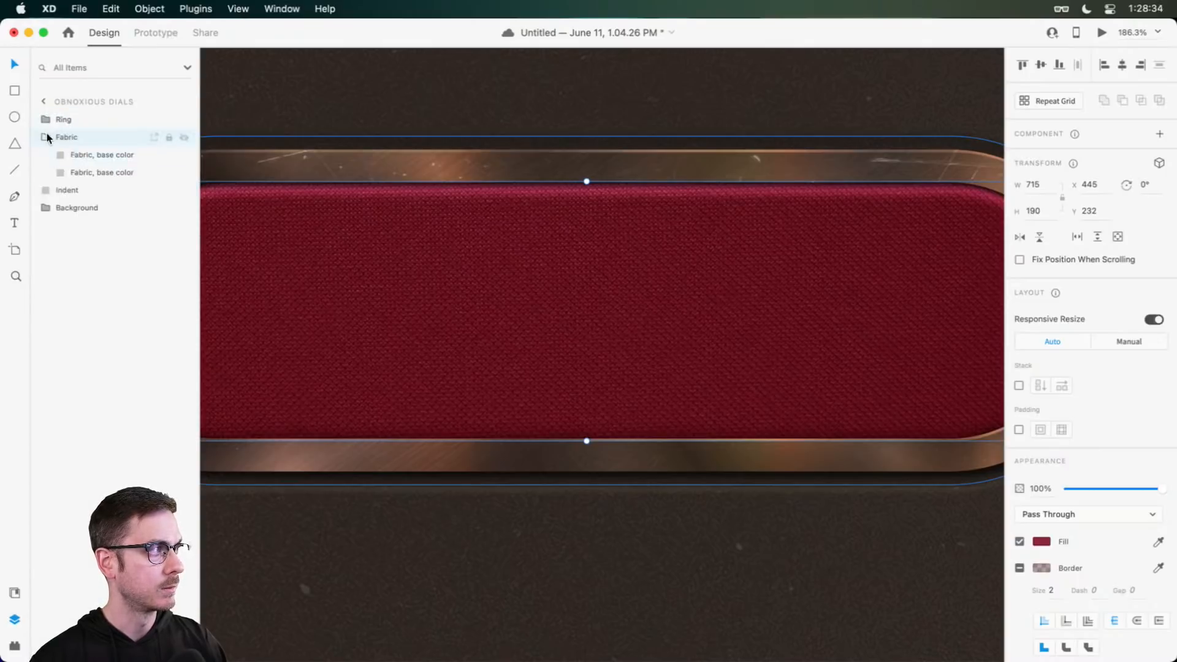
left_click(105, 171)
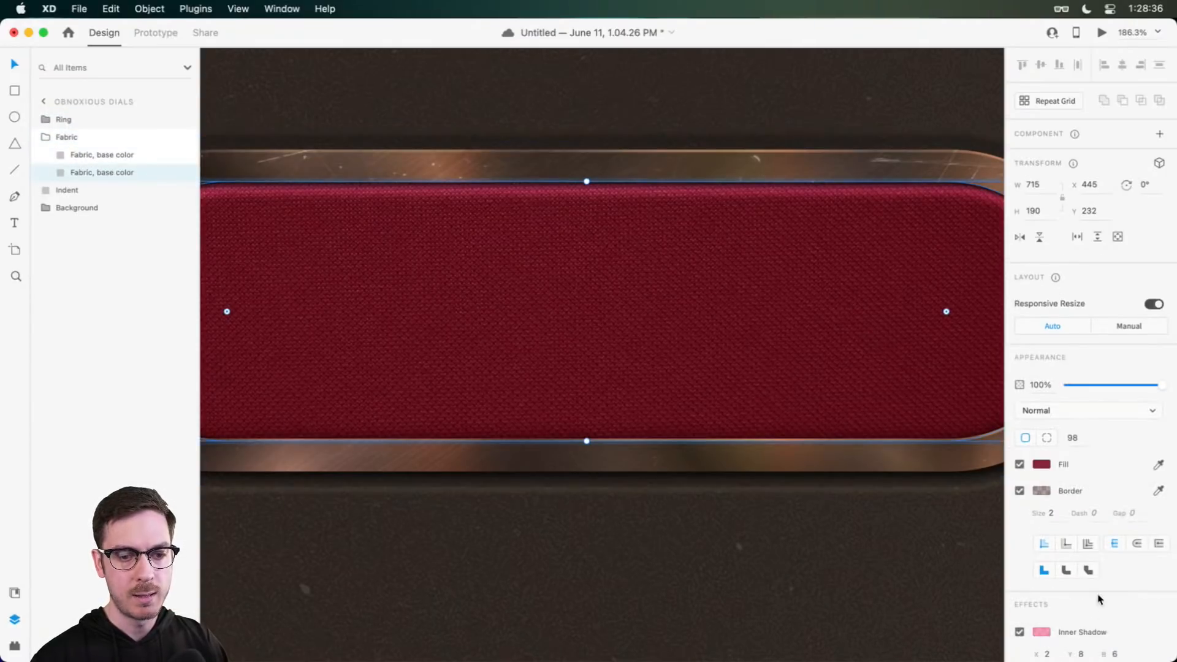
scroll(1101, 599, "down", 3)
left_click(1086, 556)
key("Up")
key("Up")
key("Up")
key("Up")
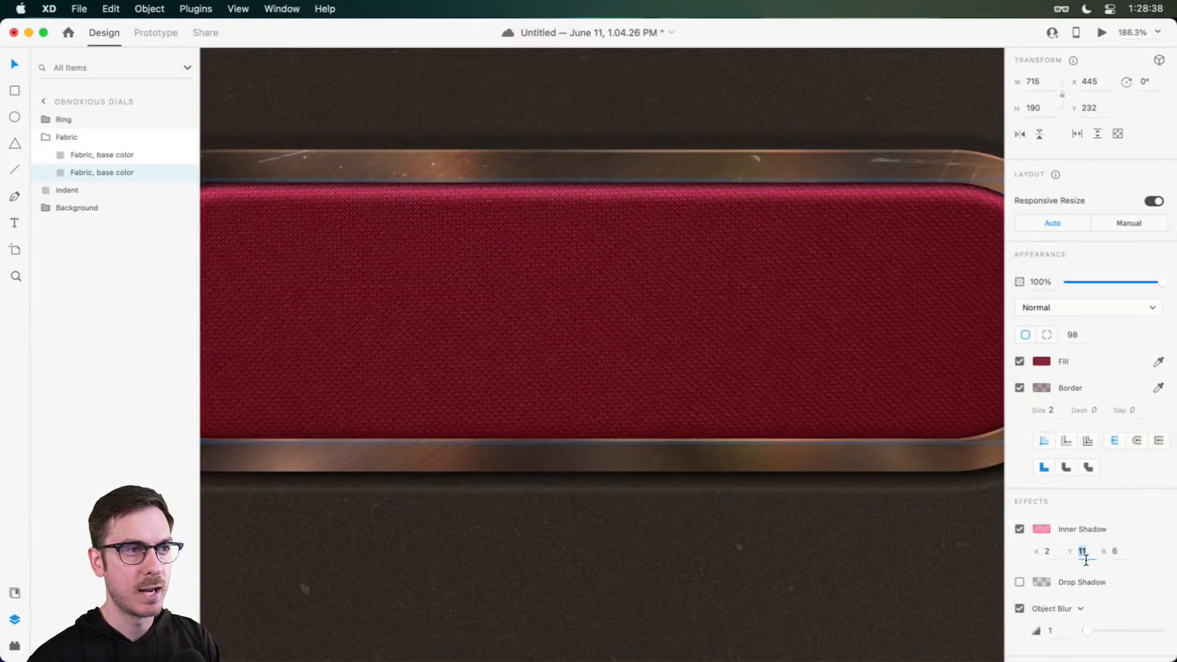
key("Down")
Step: Set the solid red pill's border size to 5 and its inner shadow blur to 8
left_click(1052, 410)
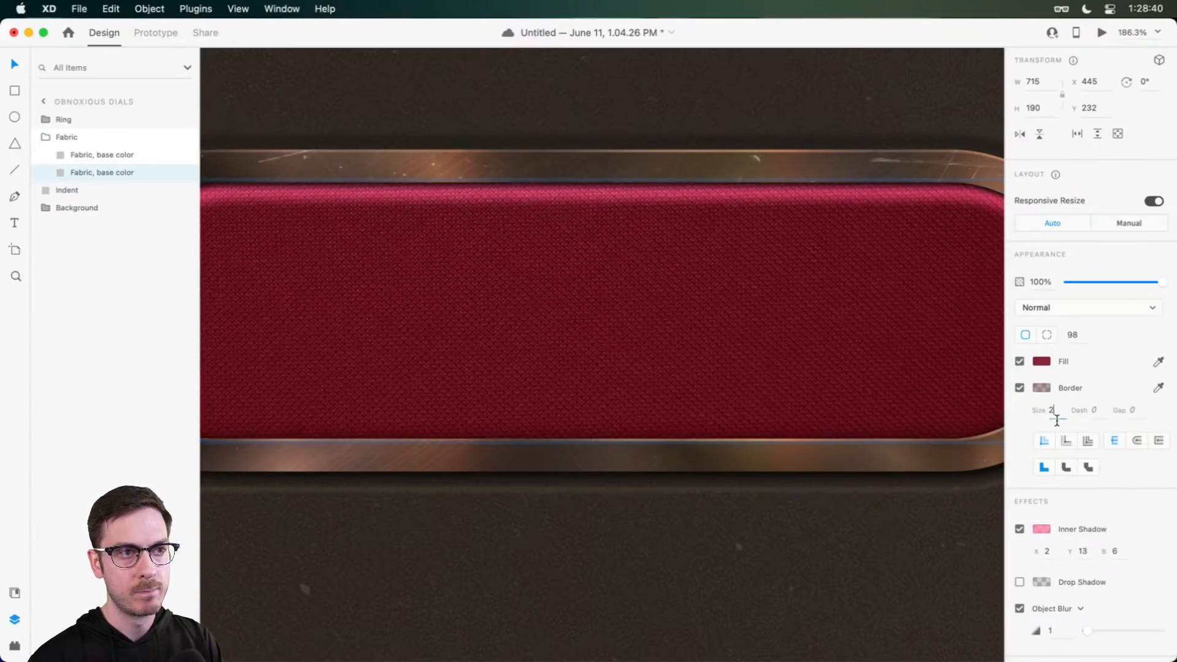
key("Up")
key("Up")
key("Up")
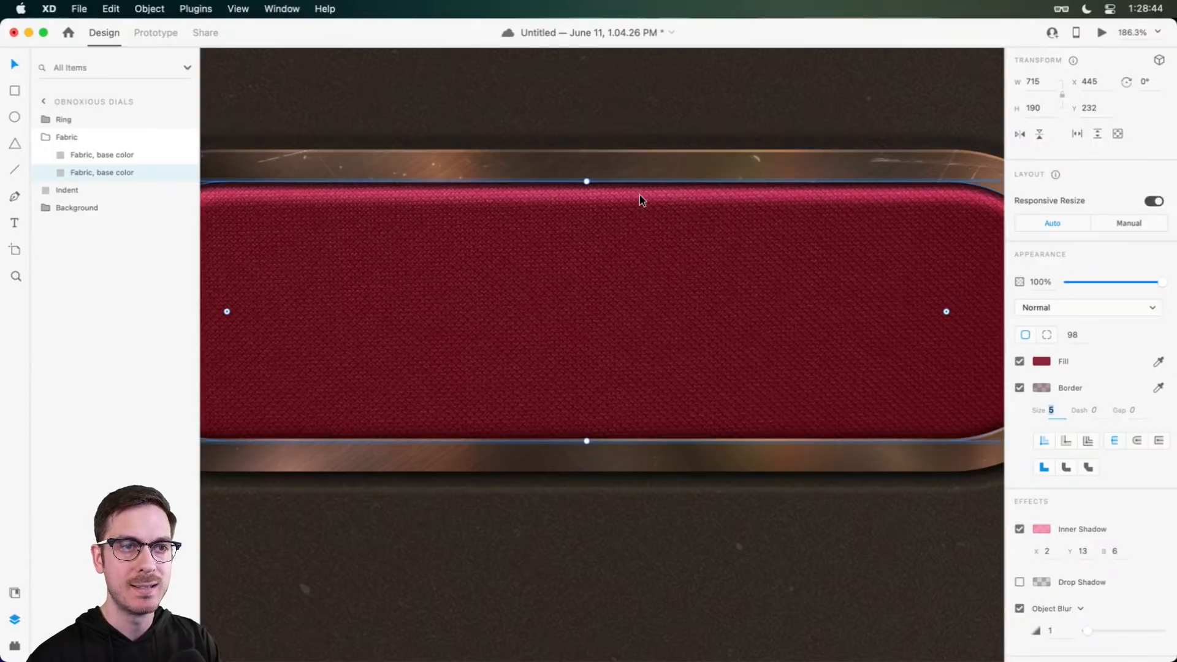
left_click(1115, 551)
key("Up")
key("Up")
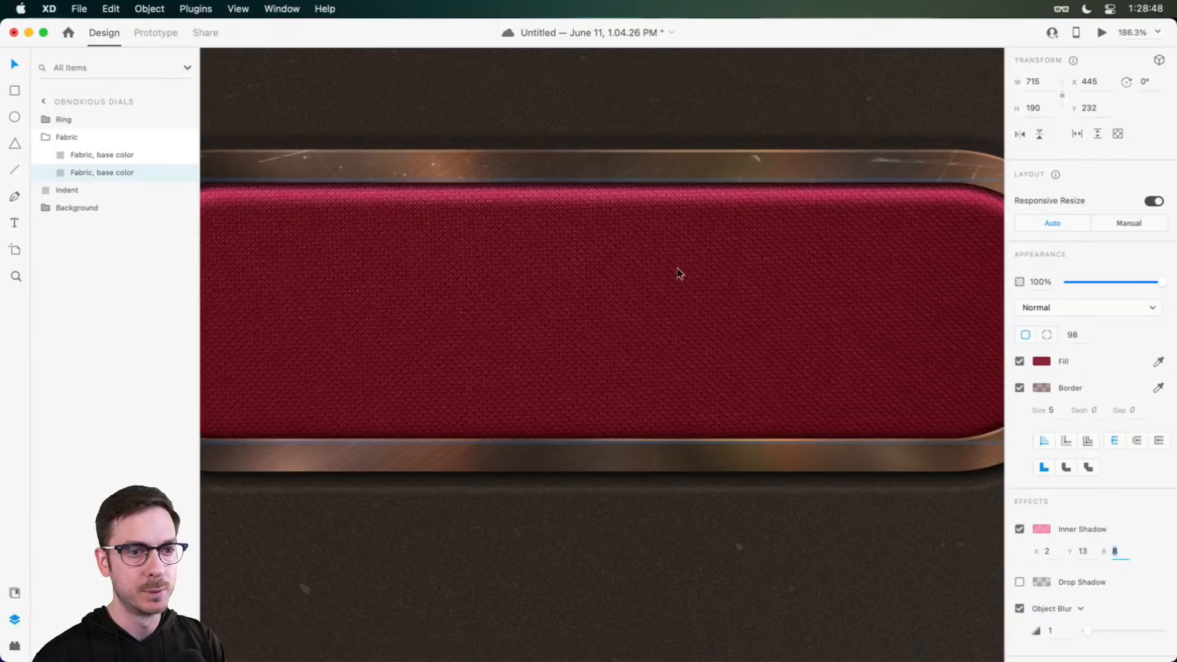
Step: Set the inner shadow of the upper, textured pill to Y -8 and blur 8, and check the whole dial
left_click(176, 154)
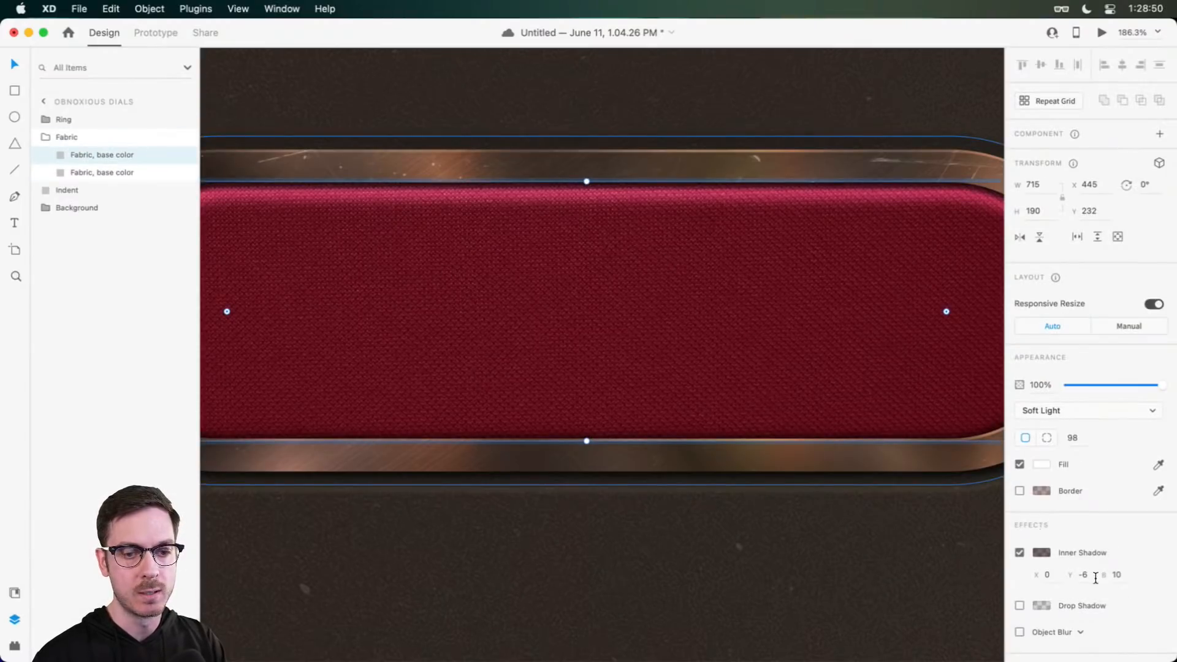
left_click(1083, 575)
key("Down")
key("Down")
left_click(1114, 574)
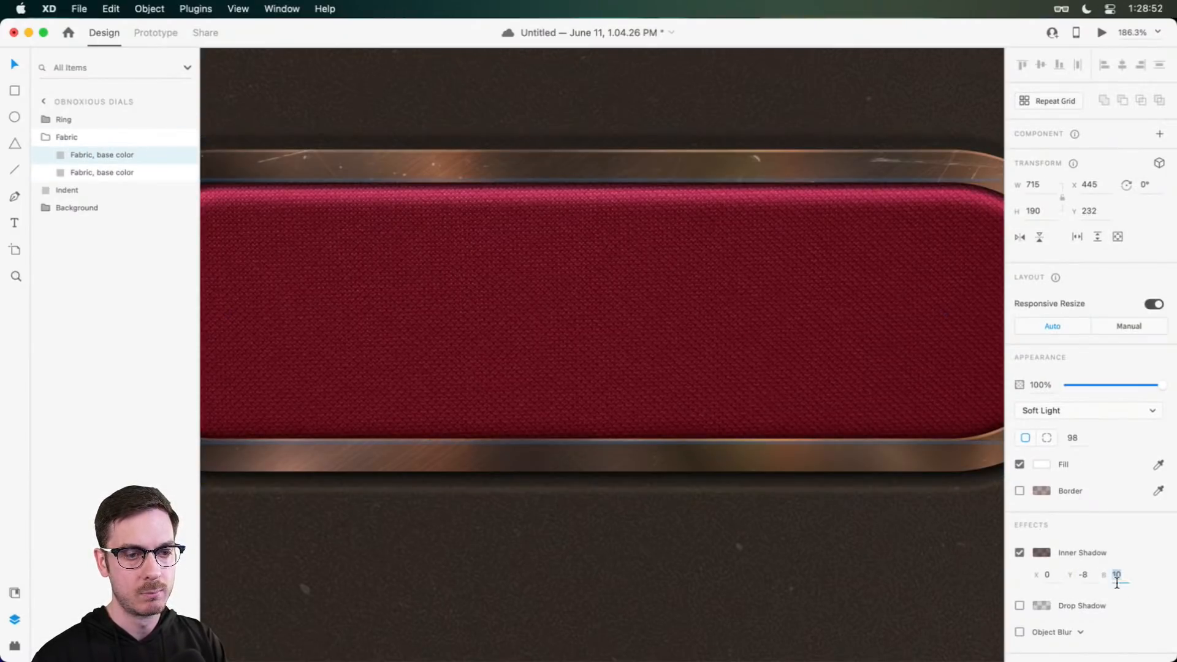
key("Down")
key("Down")
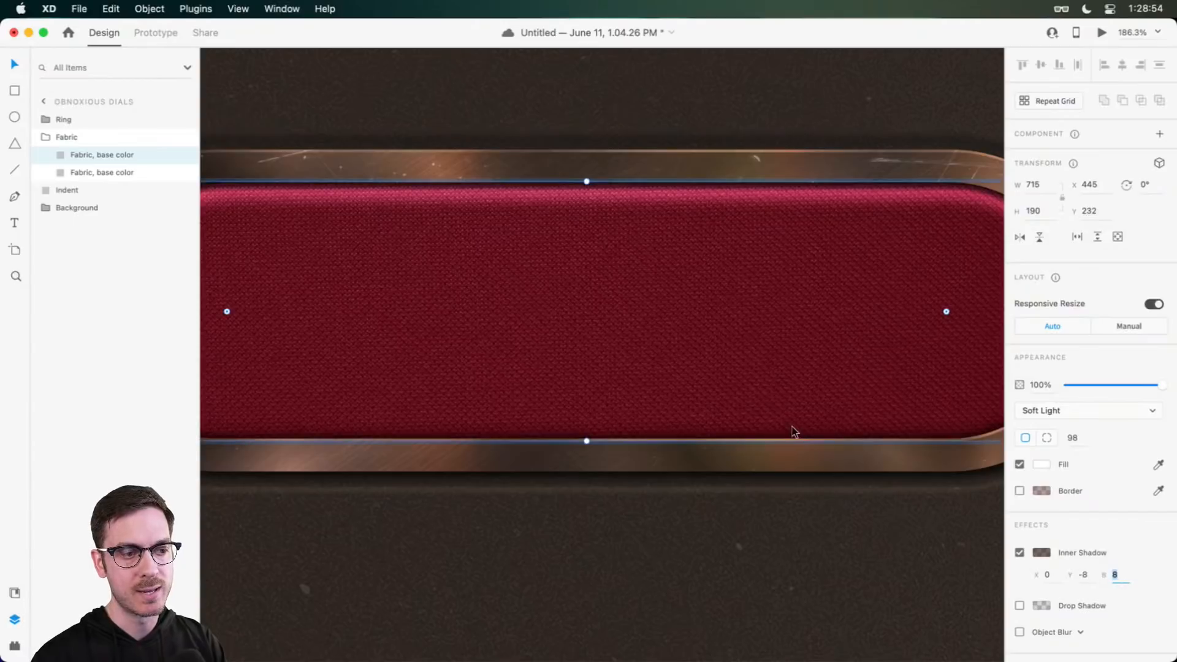
scroll(760, 413, "down", 3)
scroll(735, 465, "down", 2)
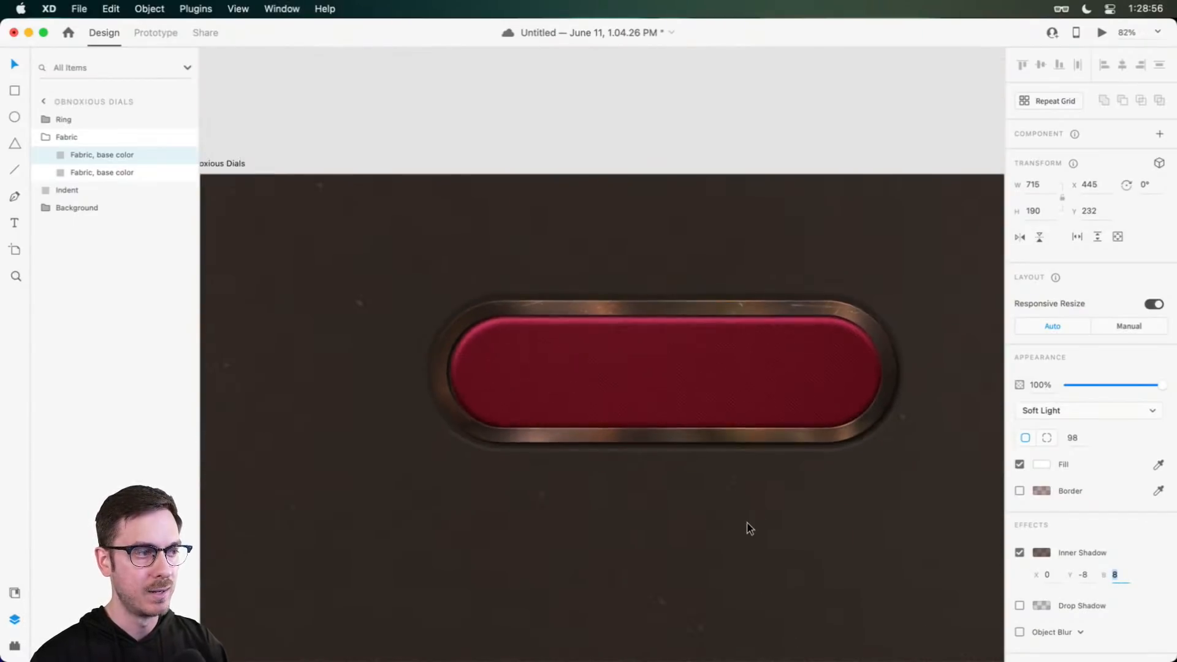
Step: Shift the Fabric group slightly left and widen it to 722 at X 439 so it fills the ring's opening
scroll(723, 441, "down", 3)
left_click(707, 412)
scroll(461, 262, "up", 3)
left_click(461, 263)
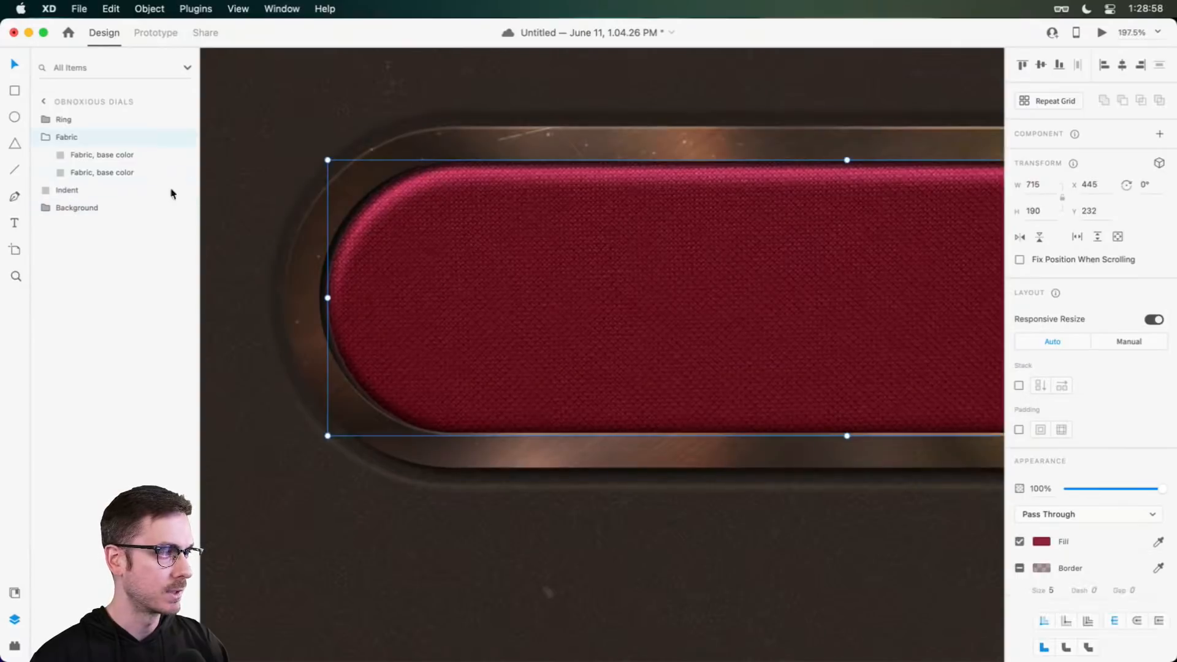
left_click_drag(827, 328, 820, 325)
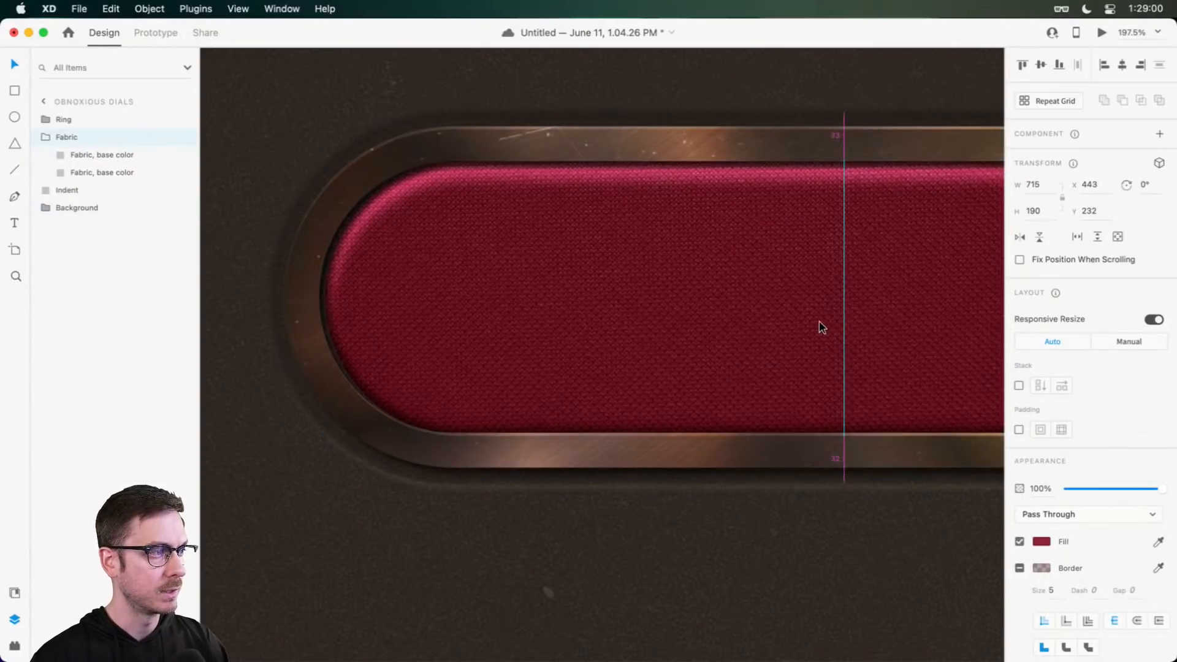
left_click_drag(324, 301, 318, 301)
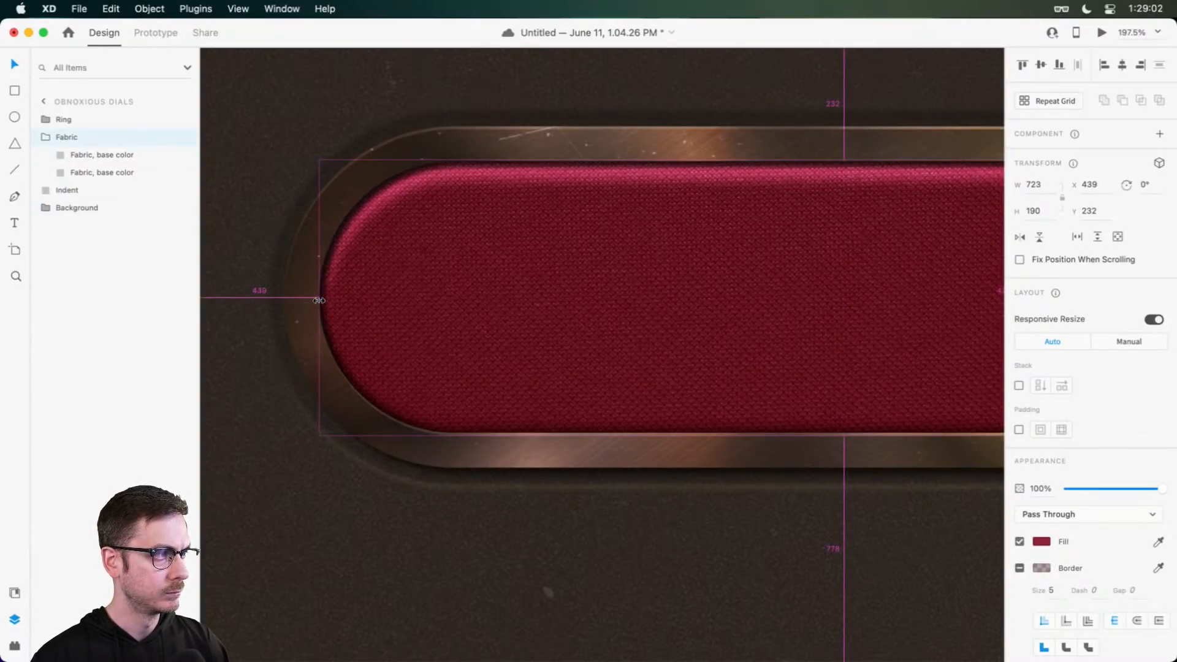
scroll(822, 274, "right", 7)
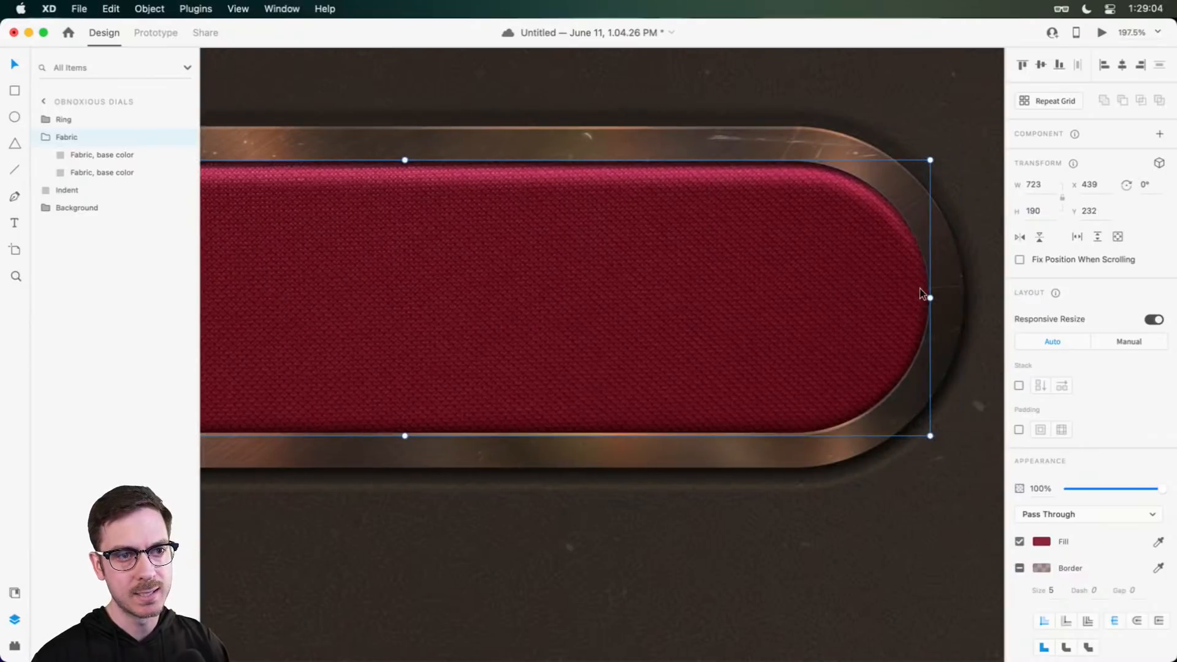
left_click_drag(929, 297, 929, 299)
scroll(640, 344, "down", 5)
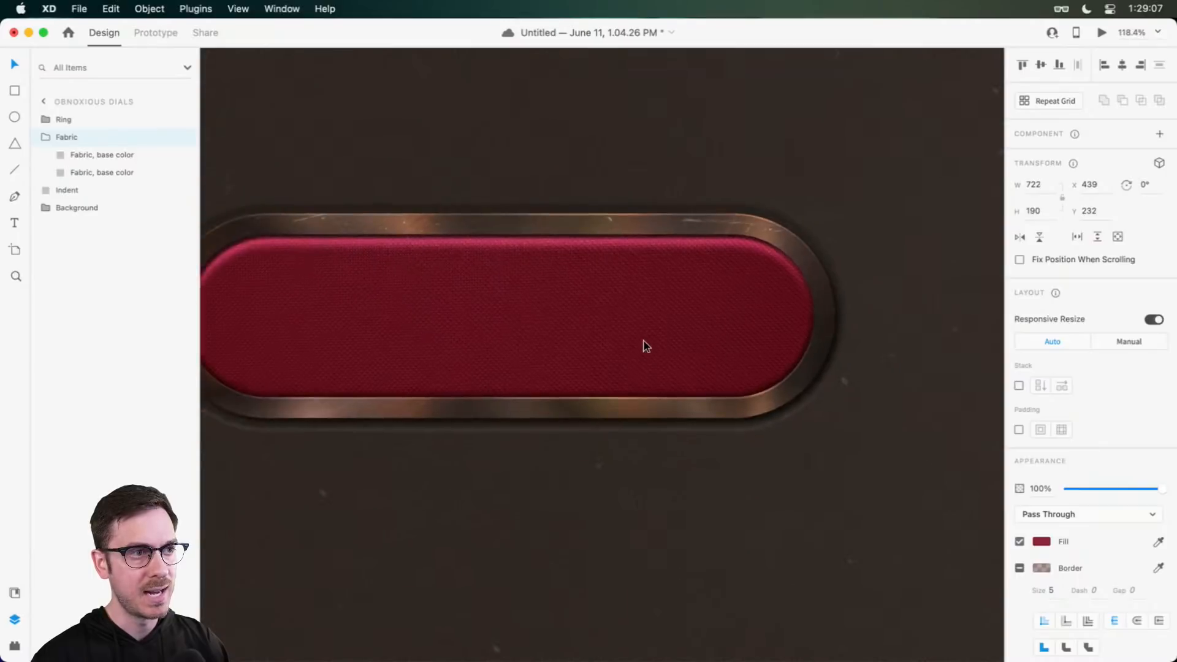
left_click(599, 95)
scroll(769, 184, "left", 3)
scroll(701, 166, "right", 2)
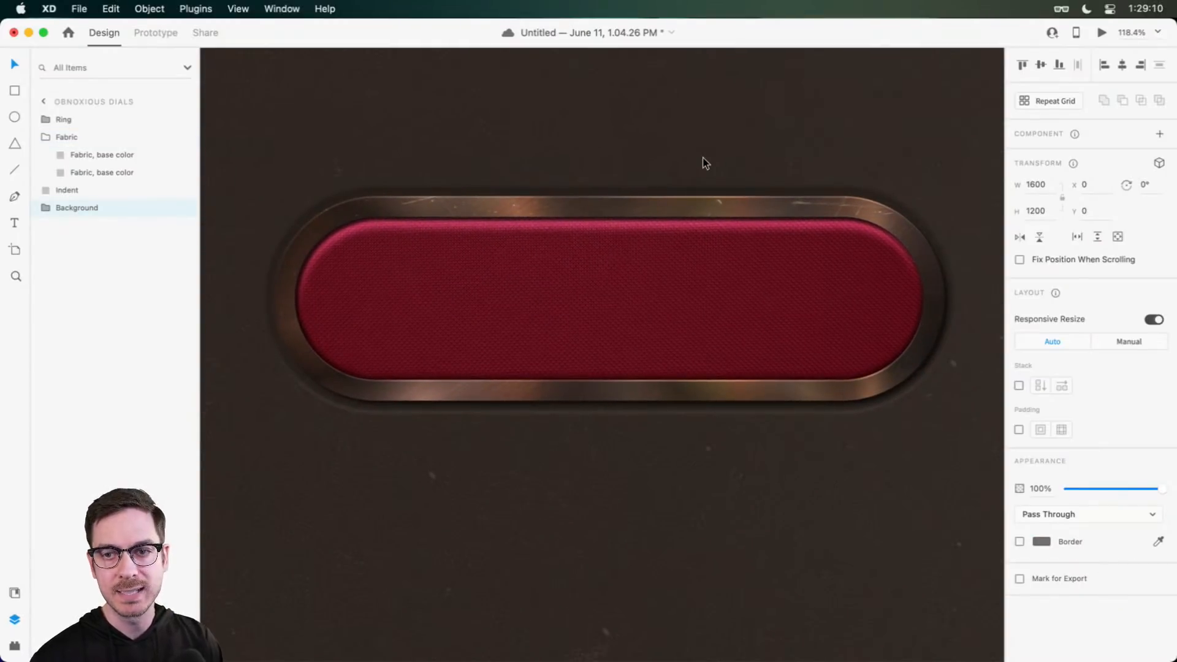
Step: In the Ring group, compare the base color ring with and without its drop shadow, and set the black shadow's opacity to 58%
left_click(696, 219)
left_click(692, 212)
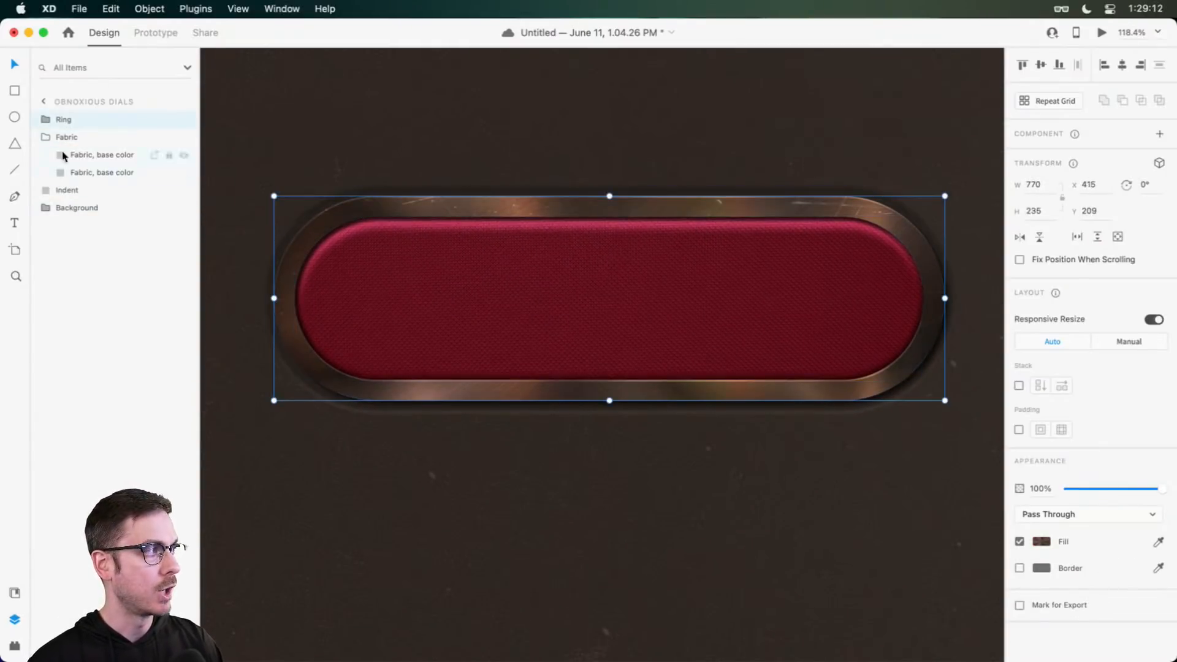
left_click(46, 119)
left_click(81, 166)
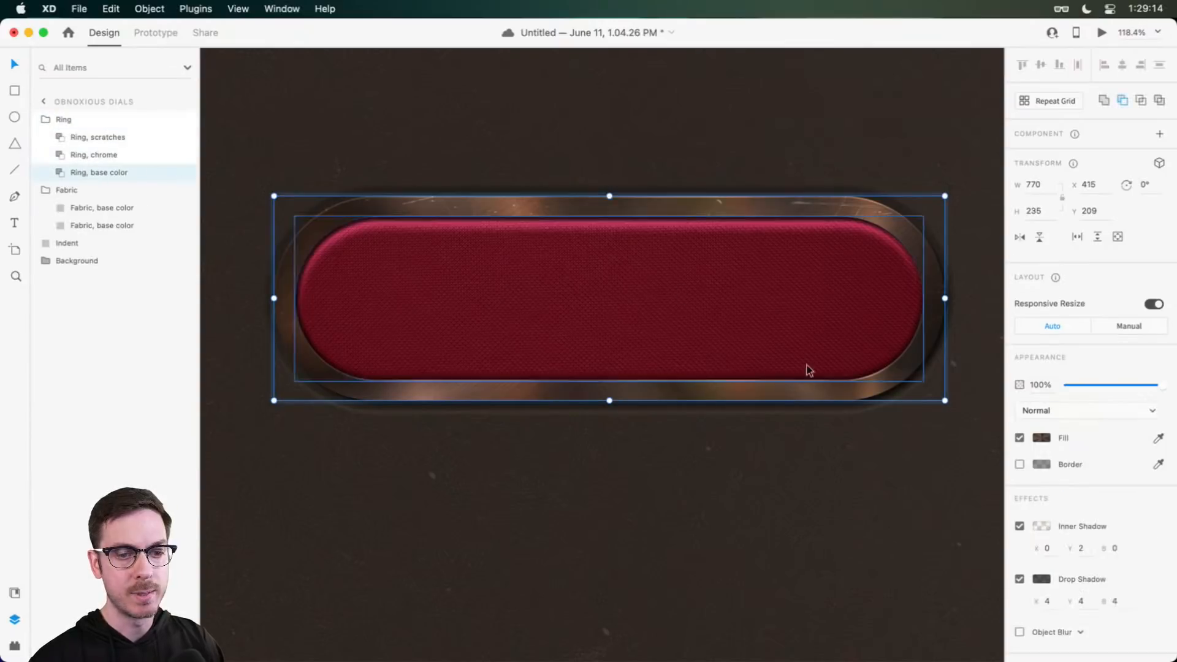
left_click(1020, 578)
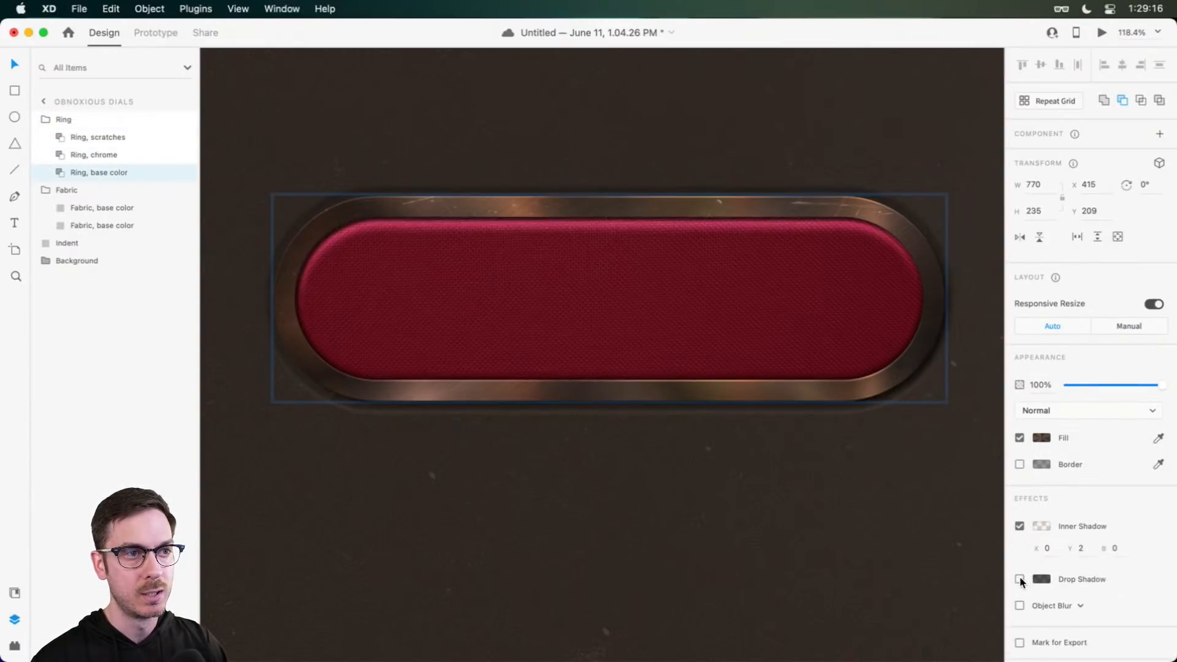
left_click(1019, 579)
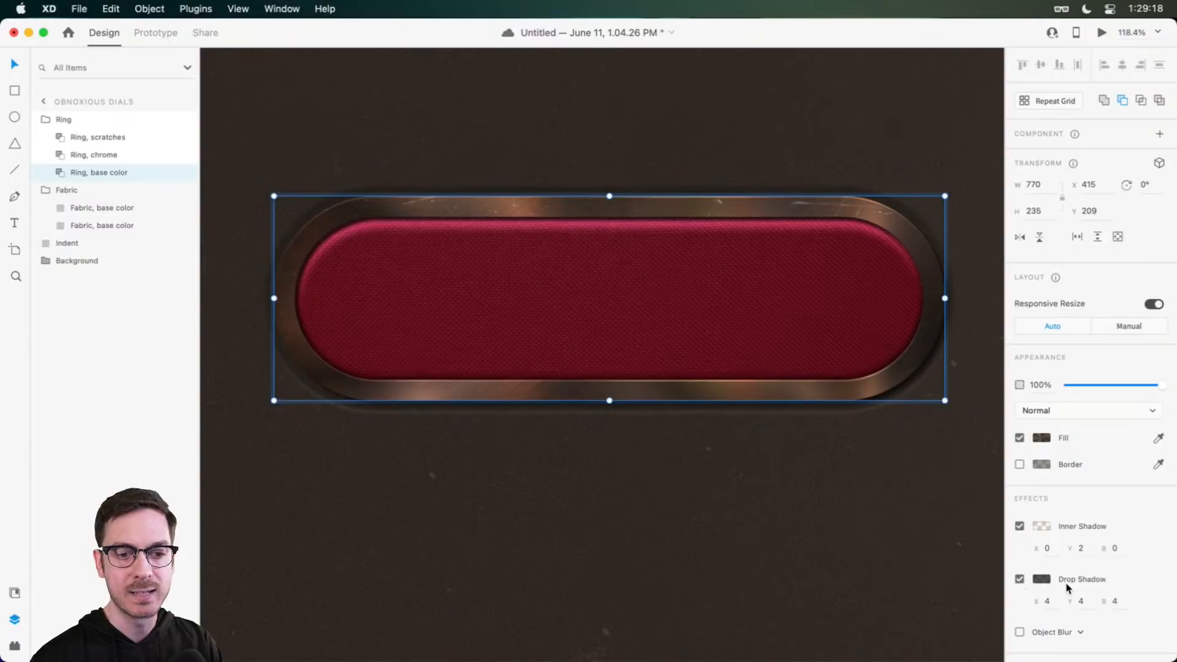
left_click(1042, 579)
left_click_drag(1011, 520, 1011, 529)
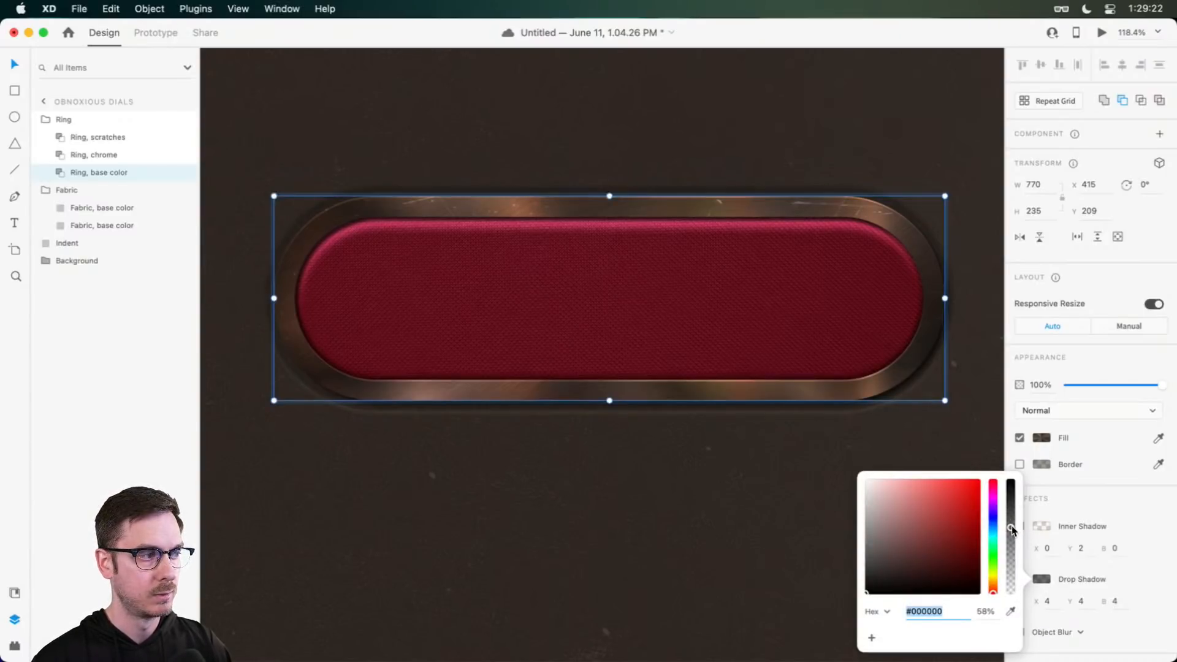
left_click(695, 463)
scroll(695, 466, "down", 2)
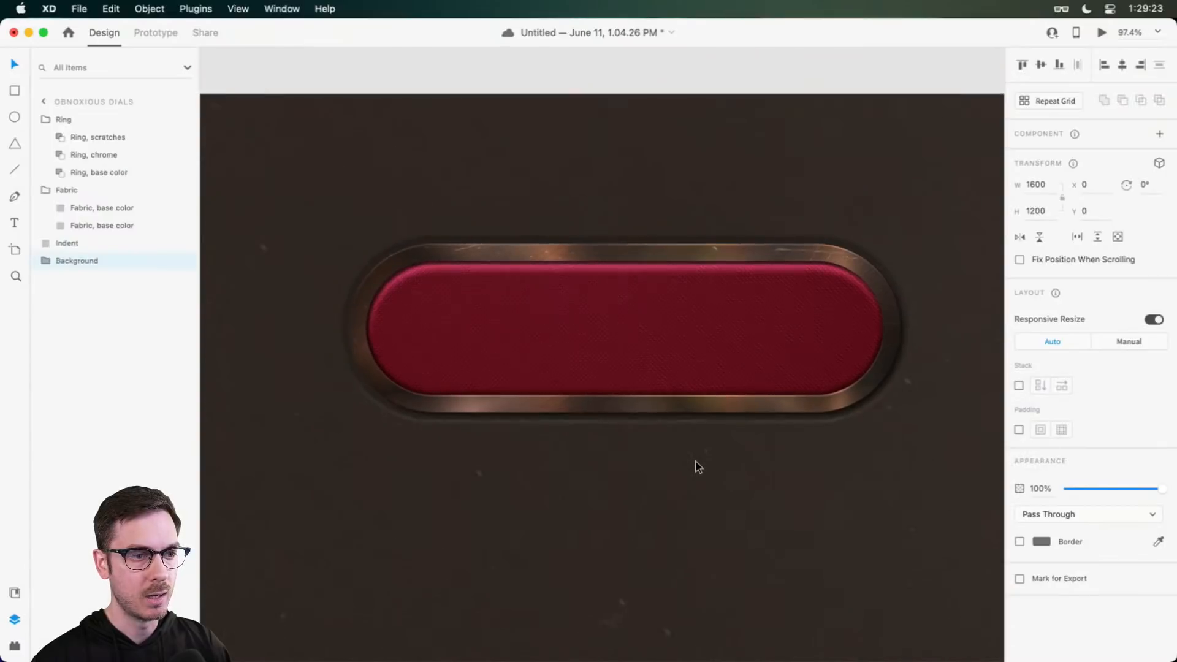
Step: Set the Indent shape's object blur to 3 and its drop shadow Y offset to 6
left_click(720, 413)
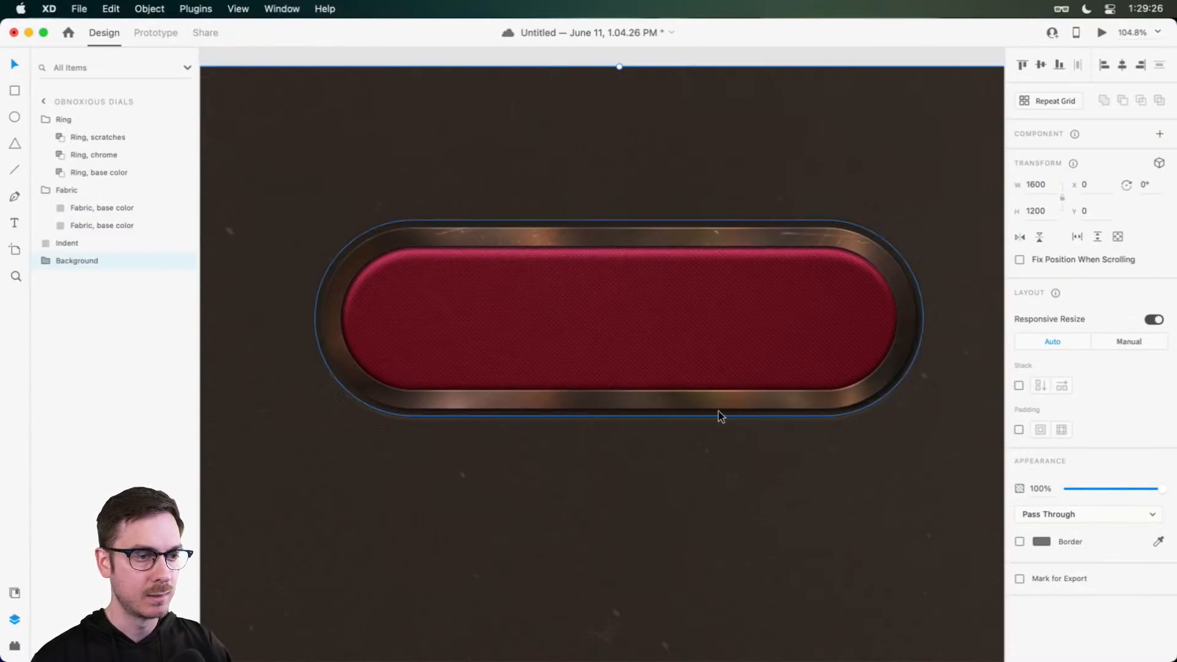
scroll(720, 411, "up", 5)
scroll(1086, 582, "down", 3)
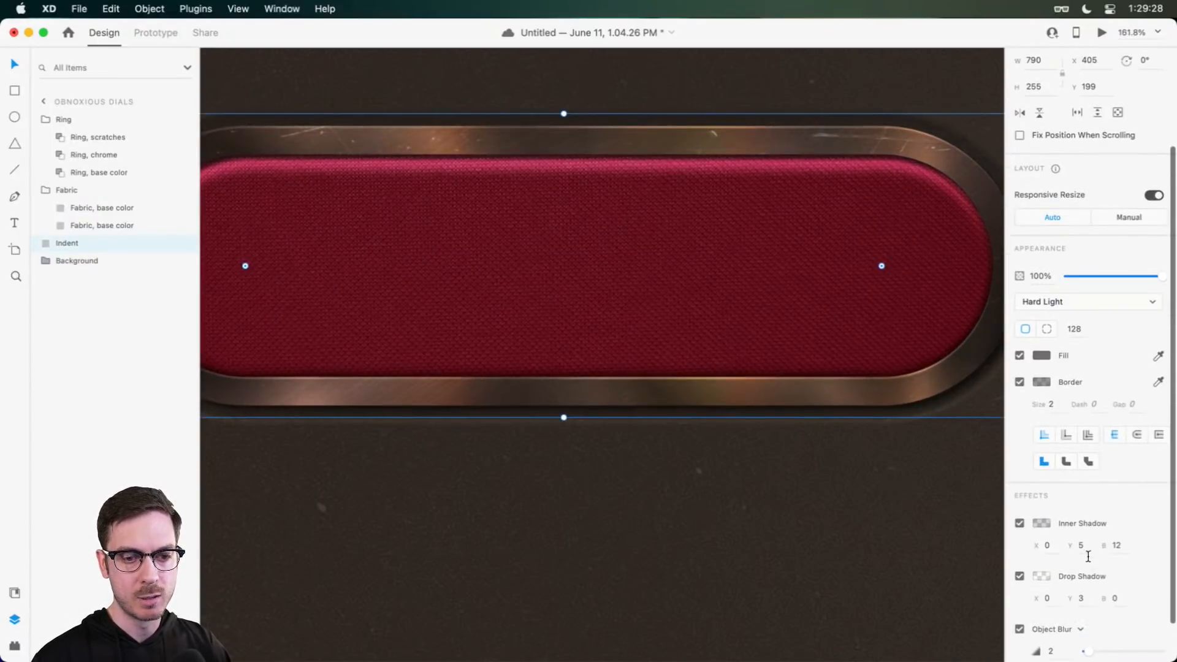
left_click(1051, 651)
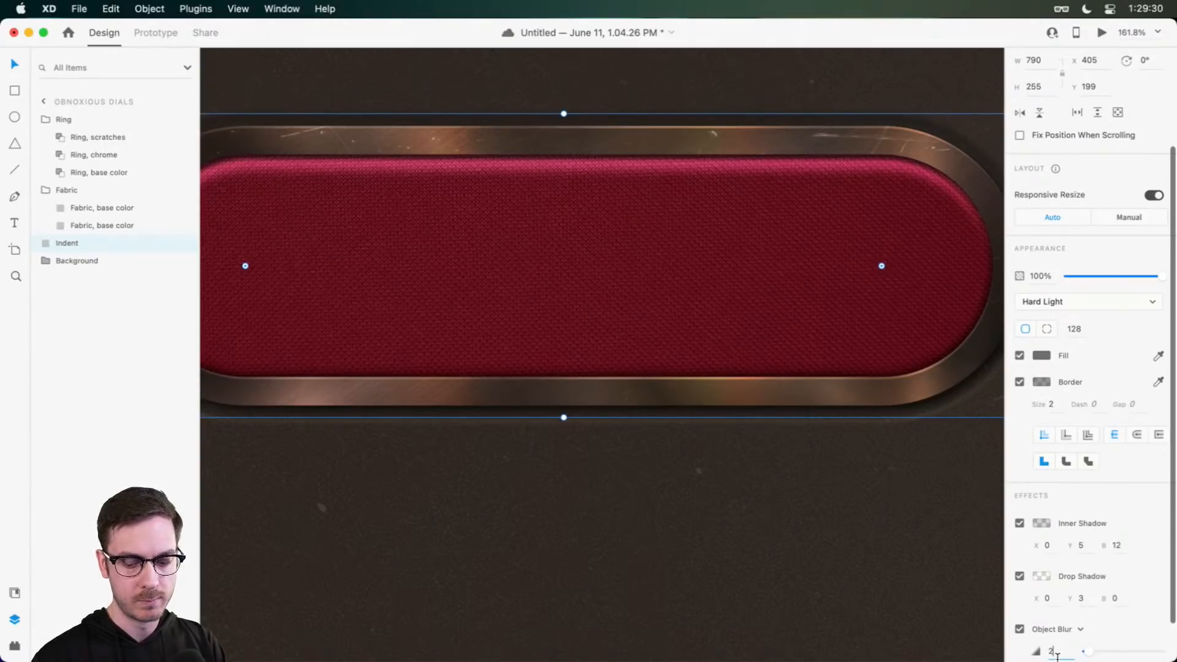
type("3")
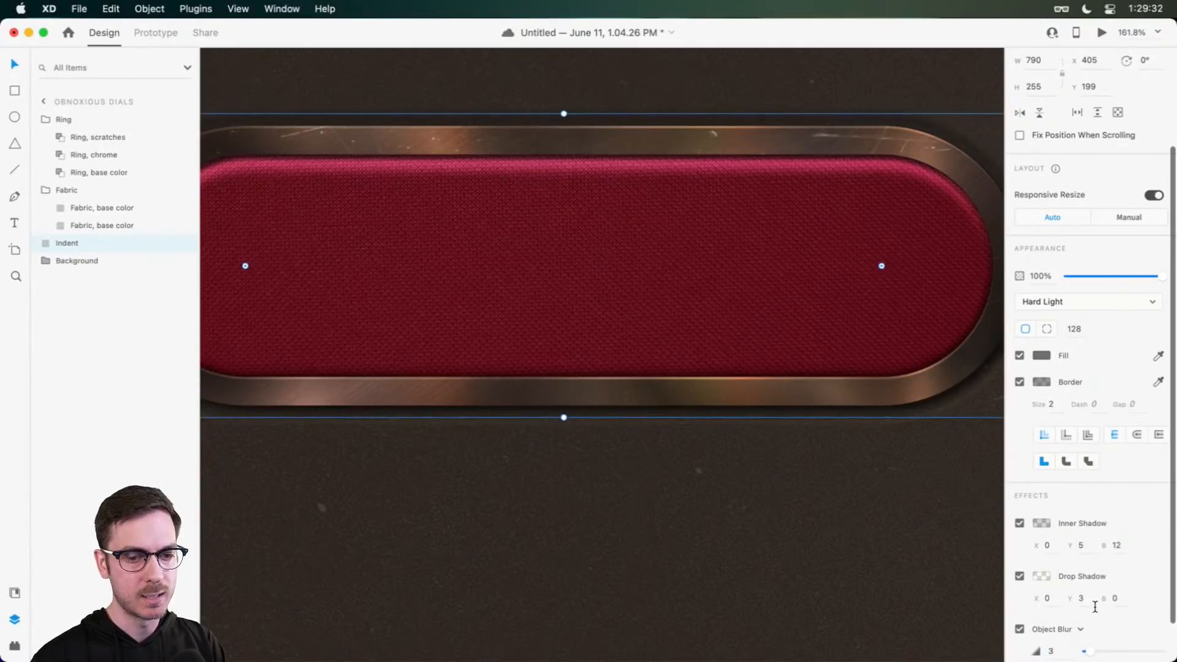
left_click(1084, 603)
type("5")
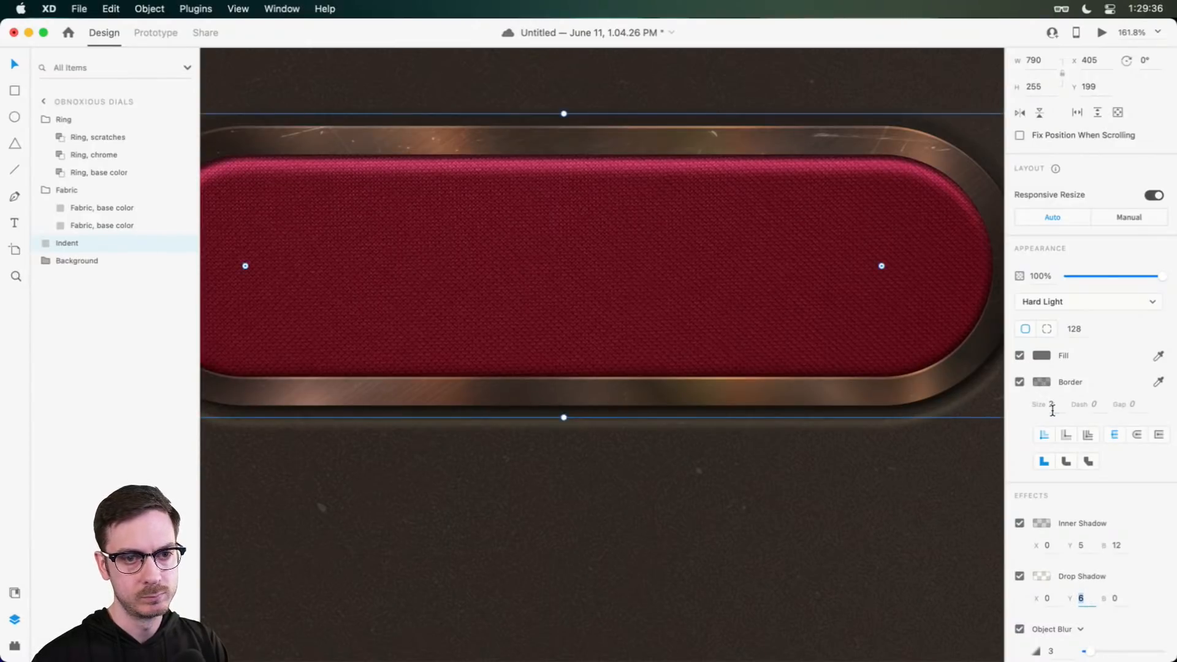
left_click(1052, 405)
key("Up")
key("Down")
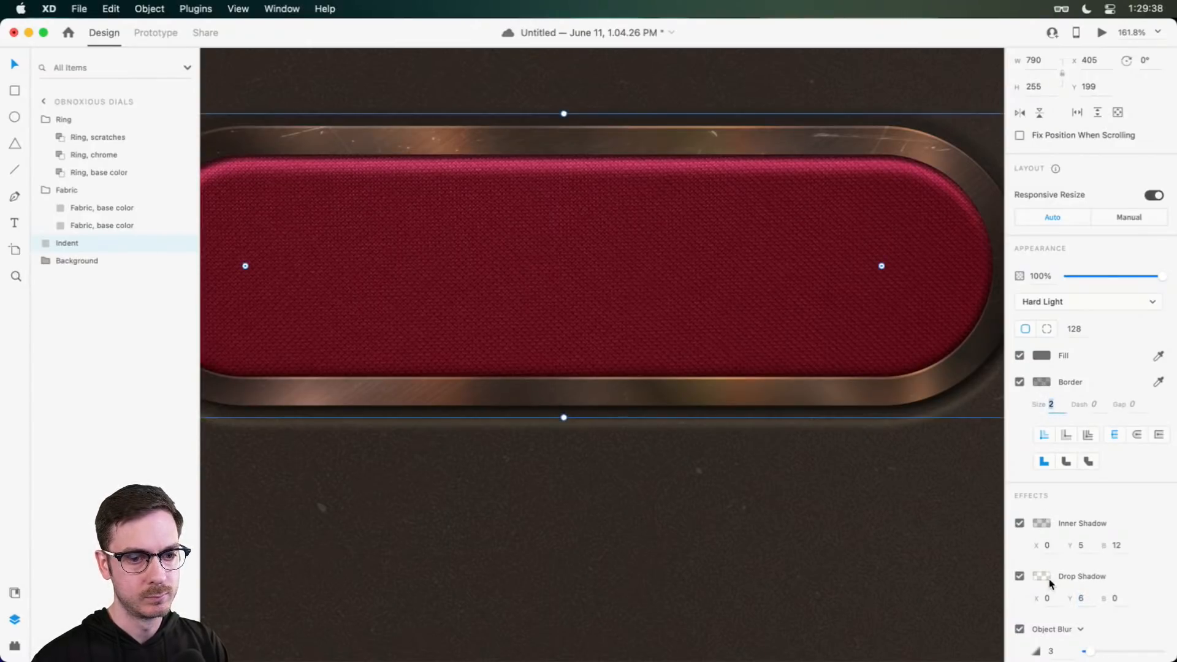
Step: Adjust the color of the Indent shape's drop shadow and check the whole dial
left_click(1042, 576)
left_click_drag(993, 577, 993, 585)
left_click(658, 431)
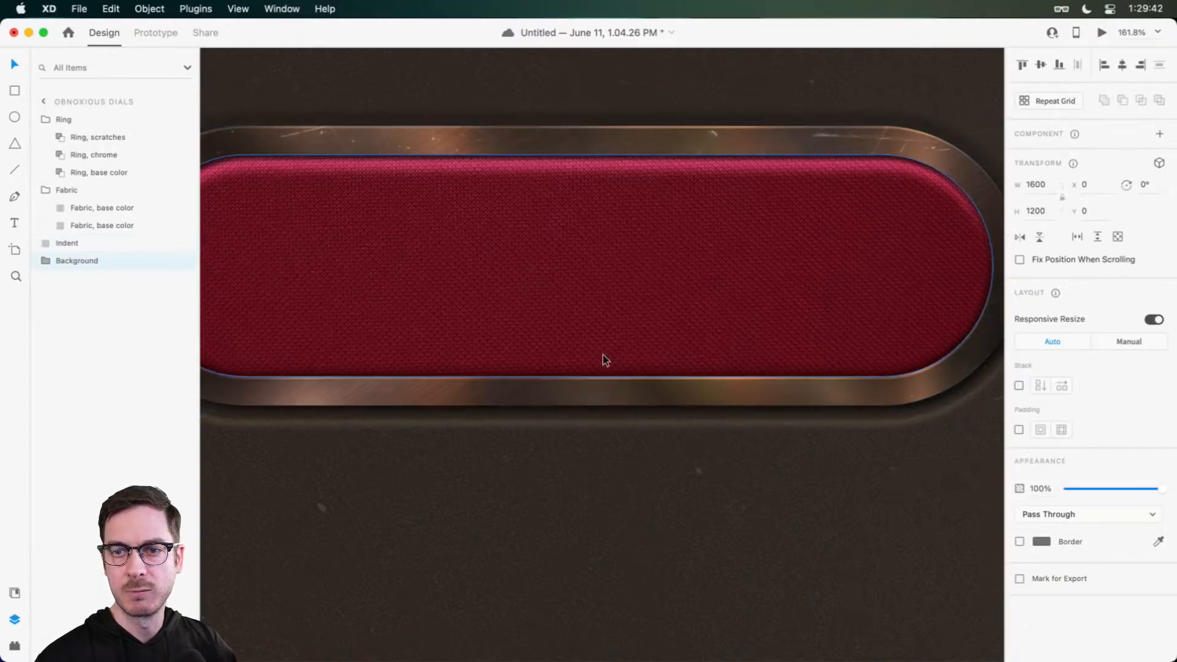
scroll(597, 359, "down", 5)
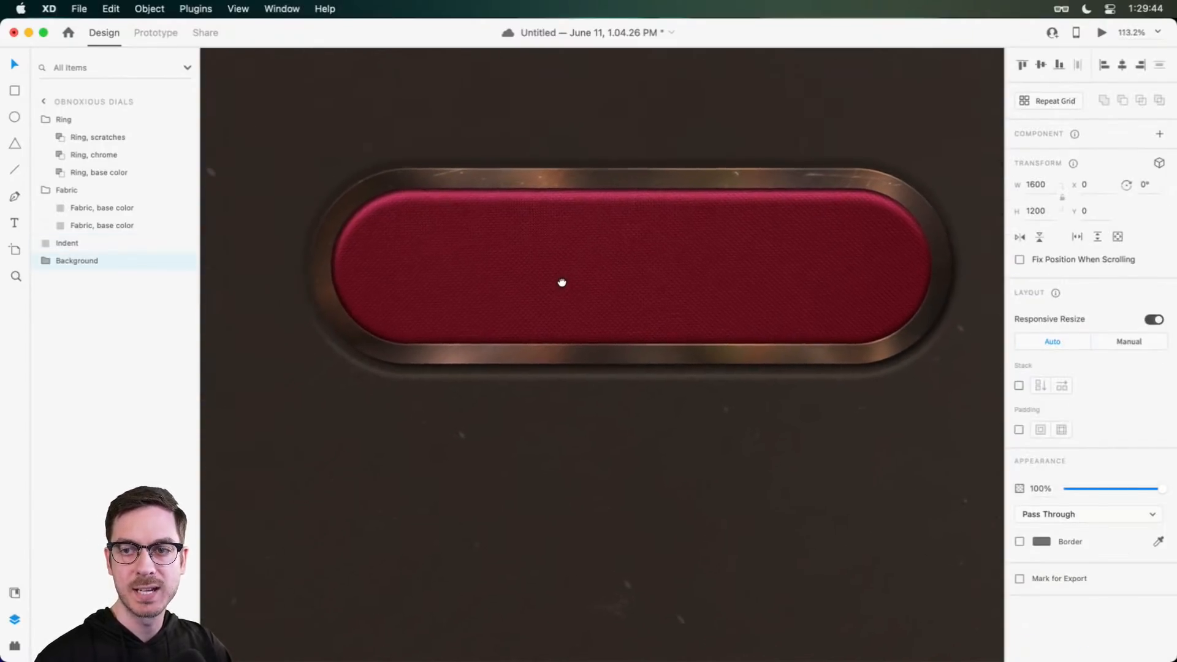
scroll(561, 270, "up", 2)
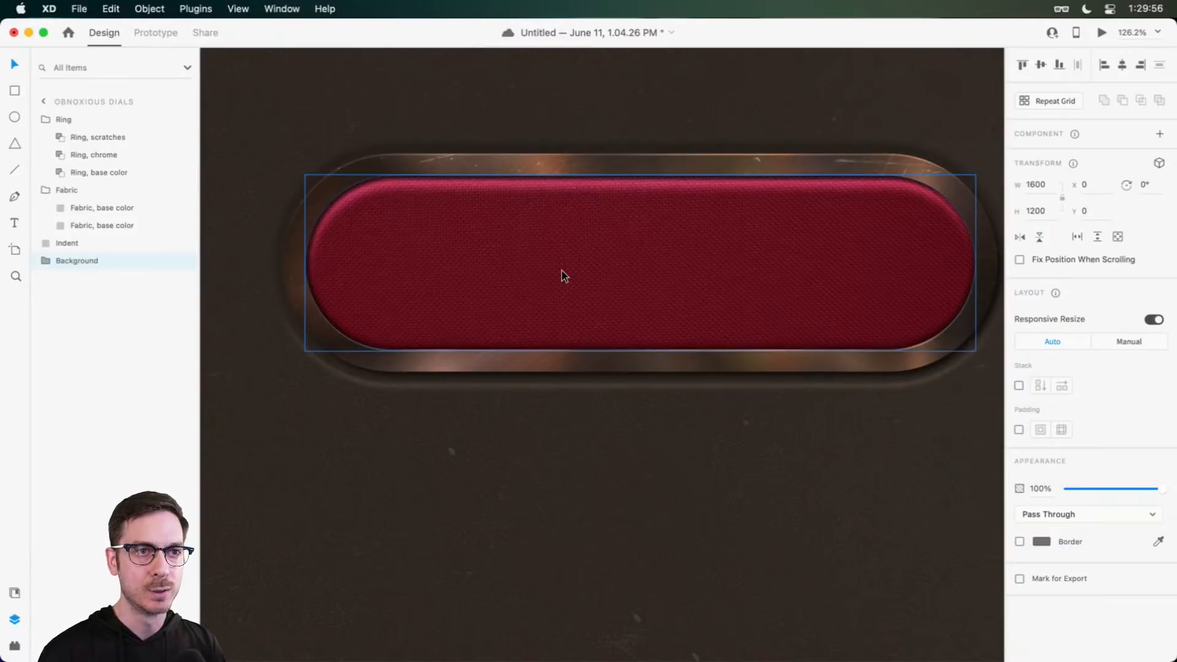
Step: Save the document with the red fabric panel design
key("super+s")
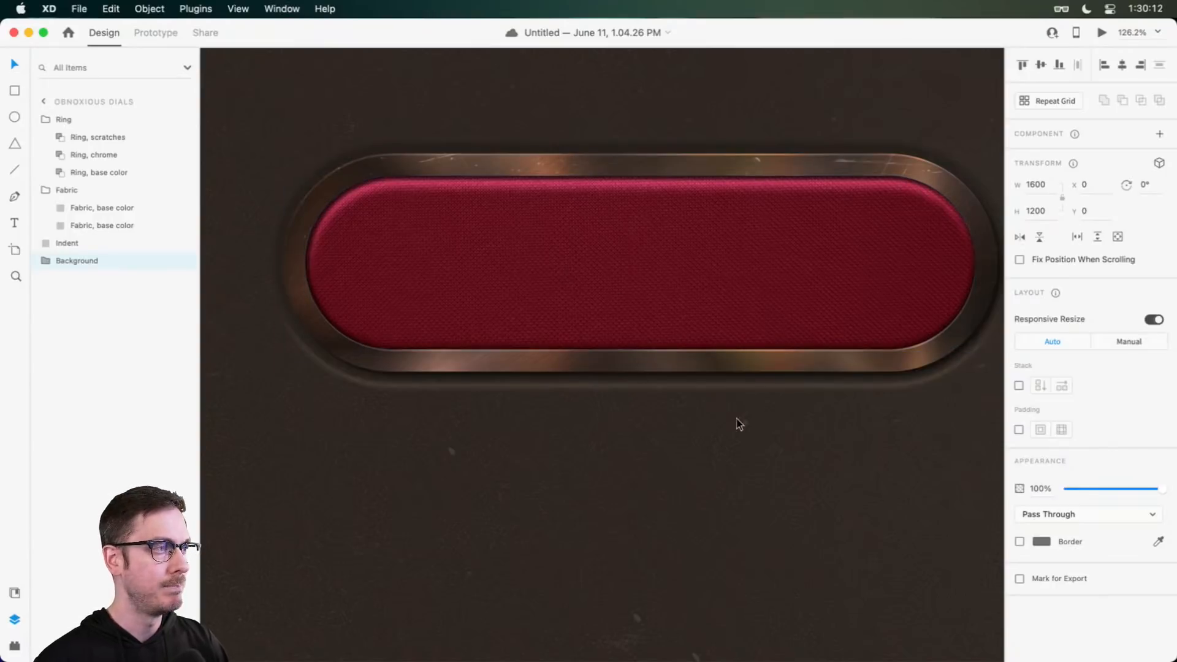
scroll(652, 241, "up", 3)
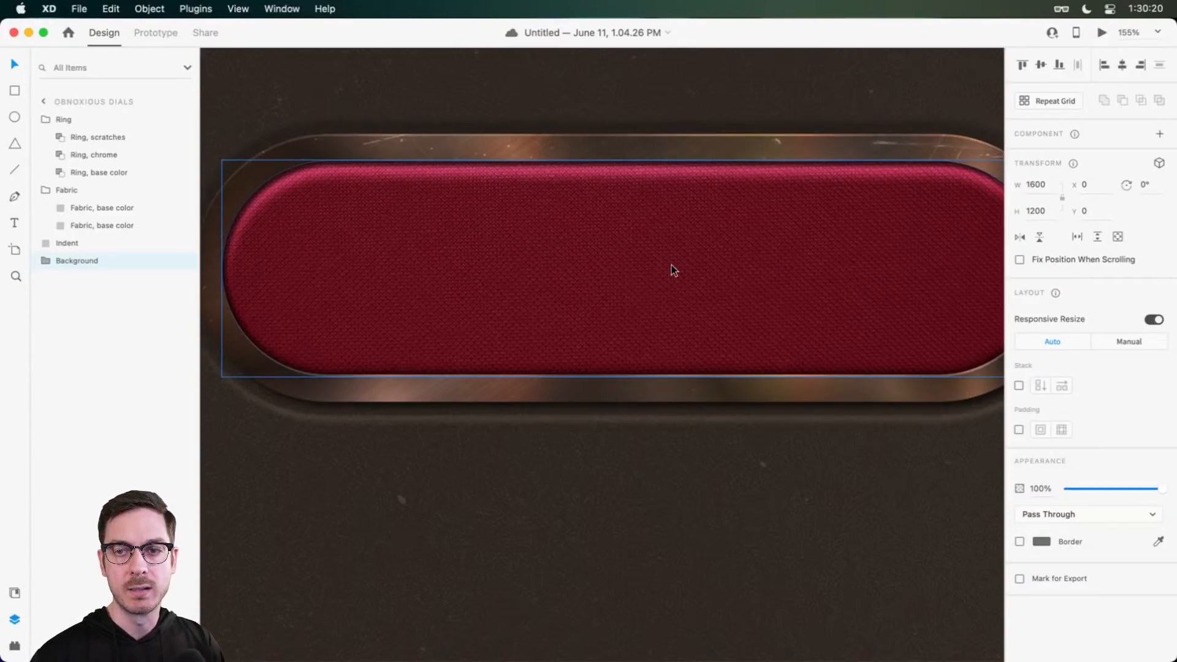
Step: Switch to Safari and open Adobe Stock's free collection in a new tab
key("super+Tab")
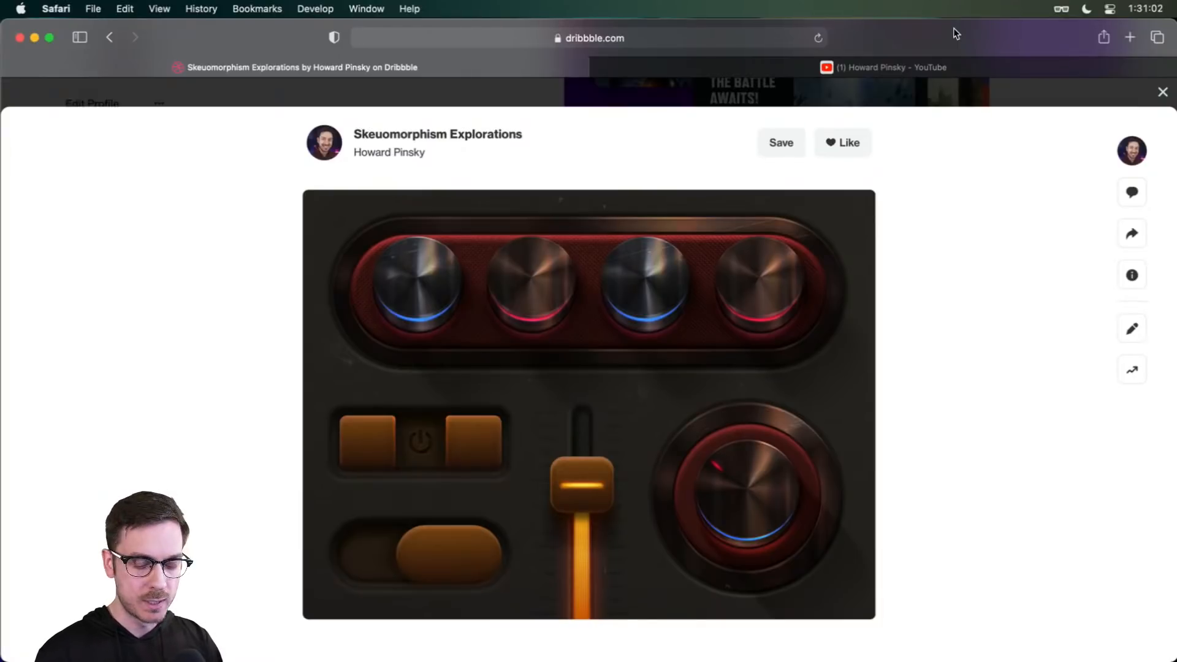
key("super+t")
type("stock")
key("Return")
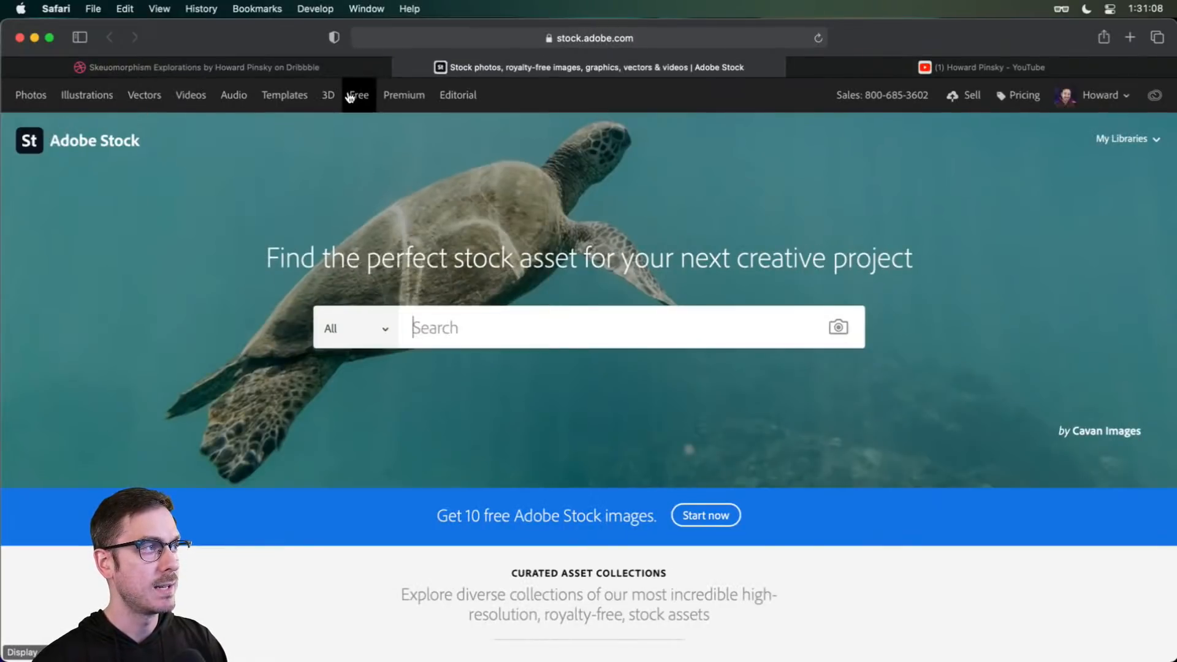
left_click(353, 97)
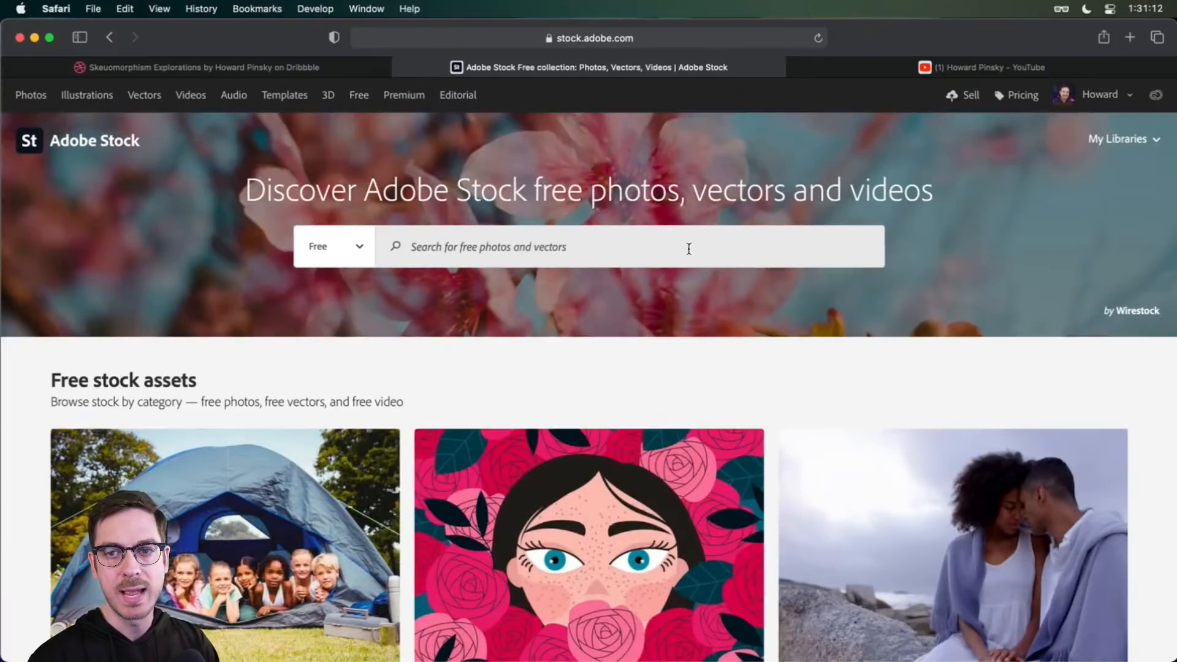
Step: Search the free stock collection for "fabric texture"
left_click(666, 256)
type("fa")
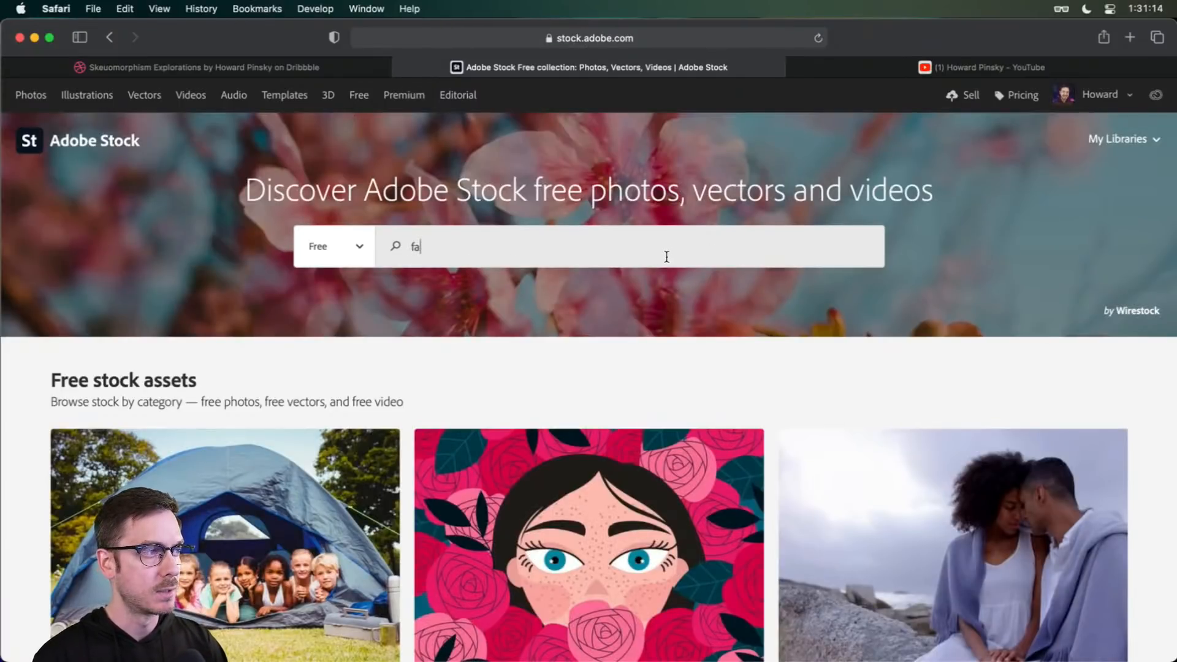
type("bric texture")
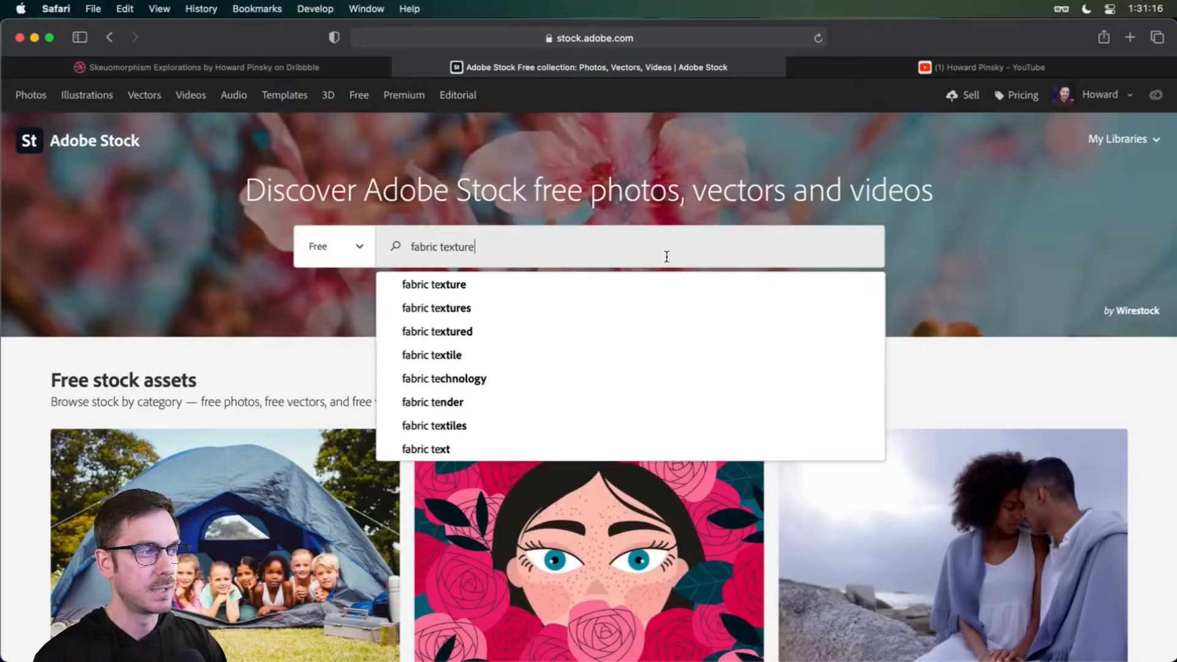
key("Return")
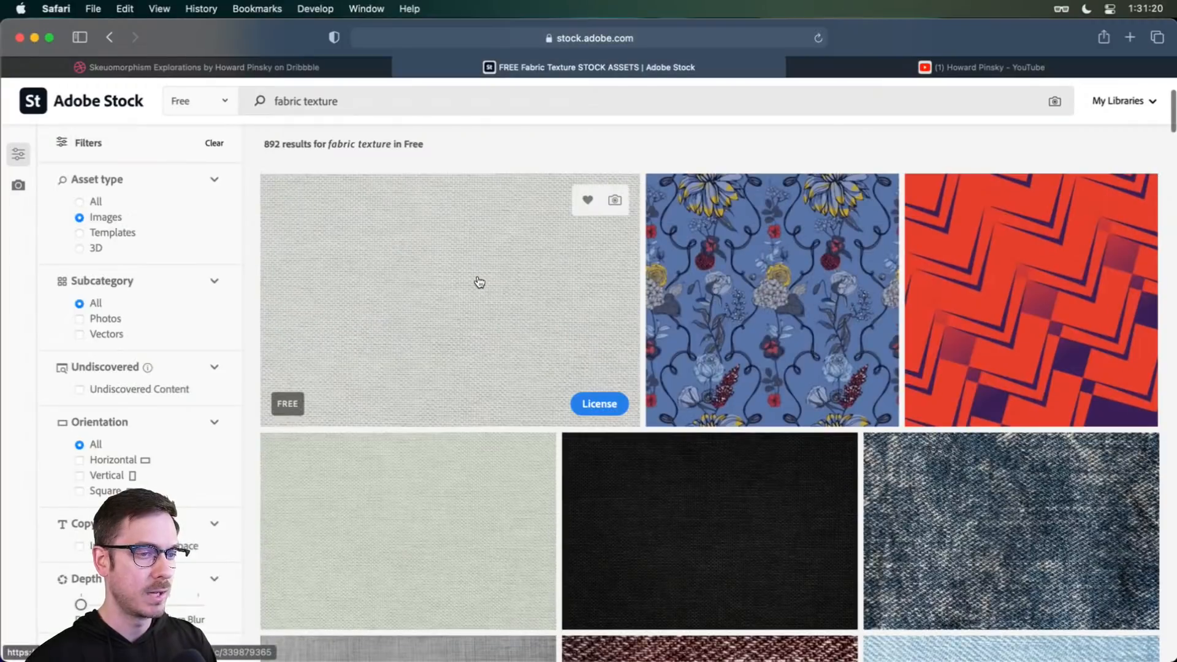
Step: Look through the free fabric texture results for suitable woven and leather-like images
scroll(479, 284, "down", 5)
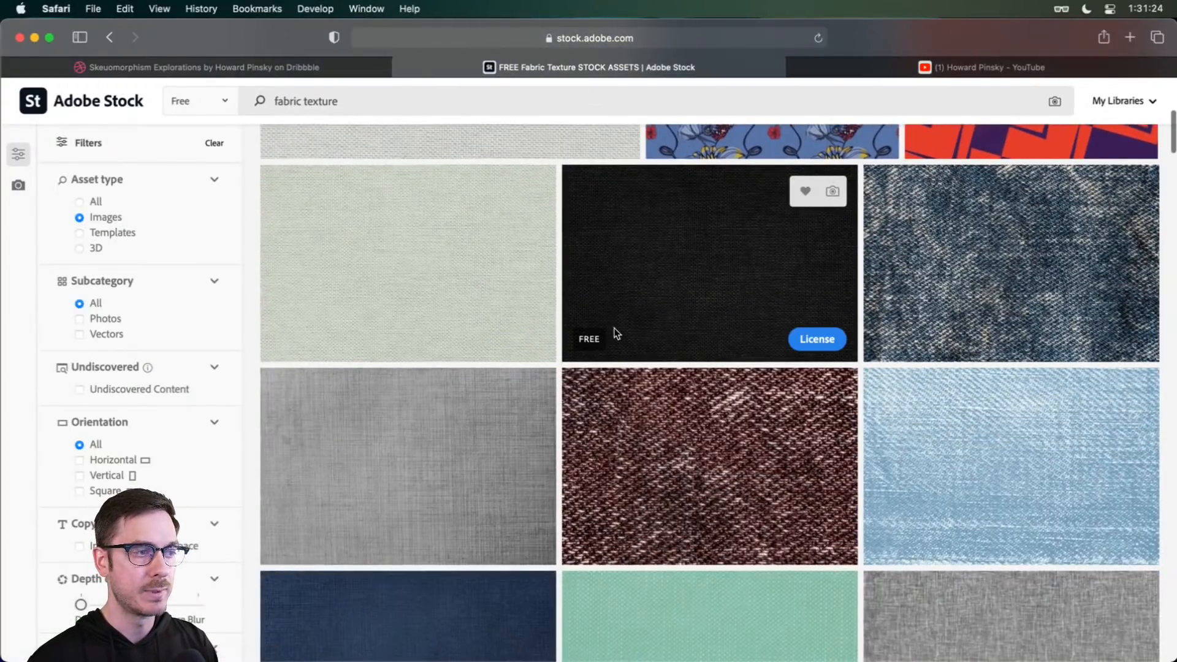
scroll(723, 300, "down", 5)
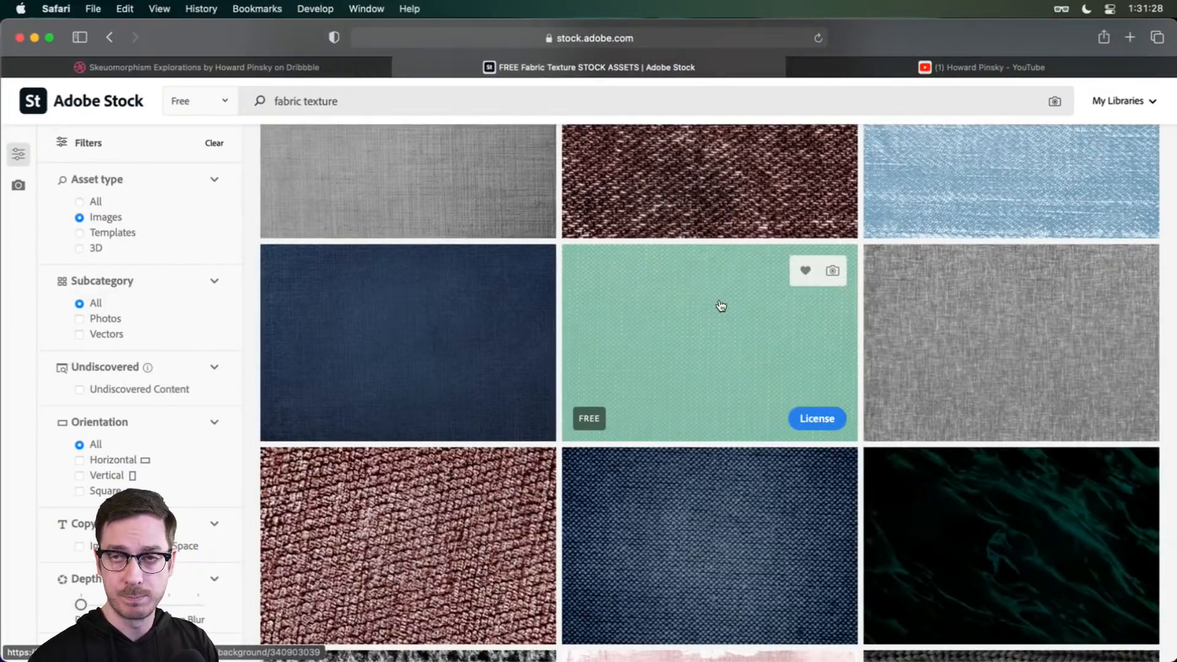
scroll(716, 310, "down", 1)
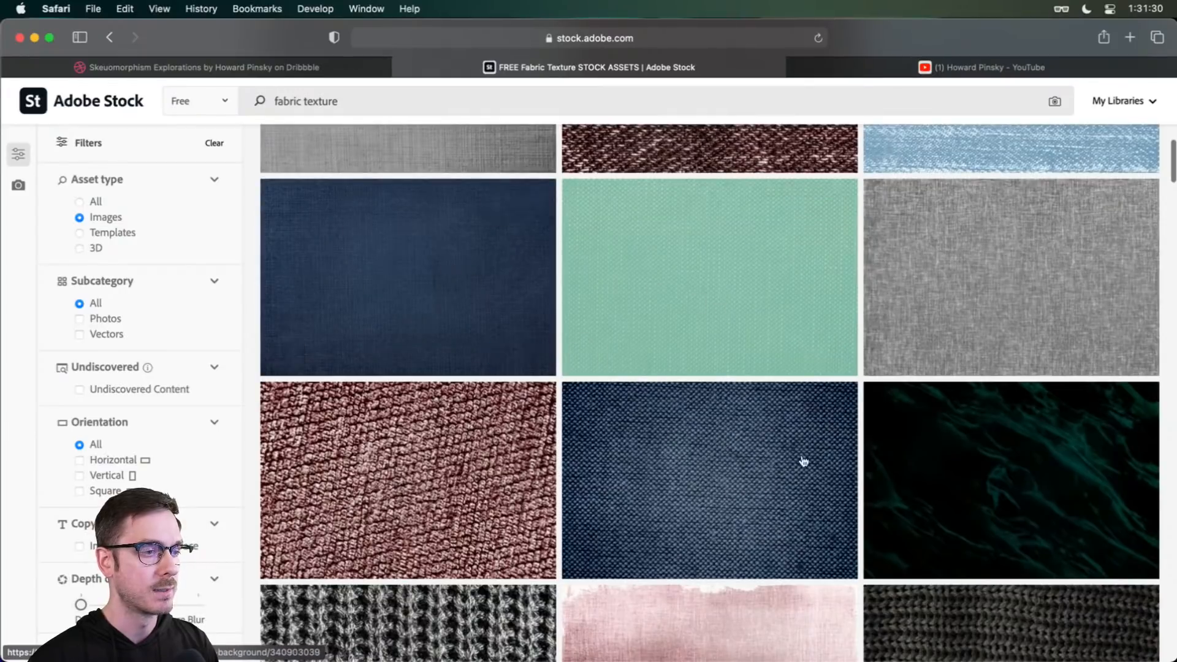
scroll(588, 305, "down", 9)
scroll(632, 307, "down", 4)
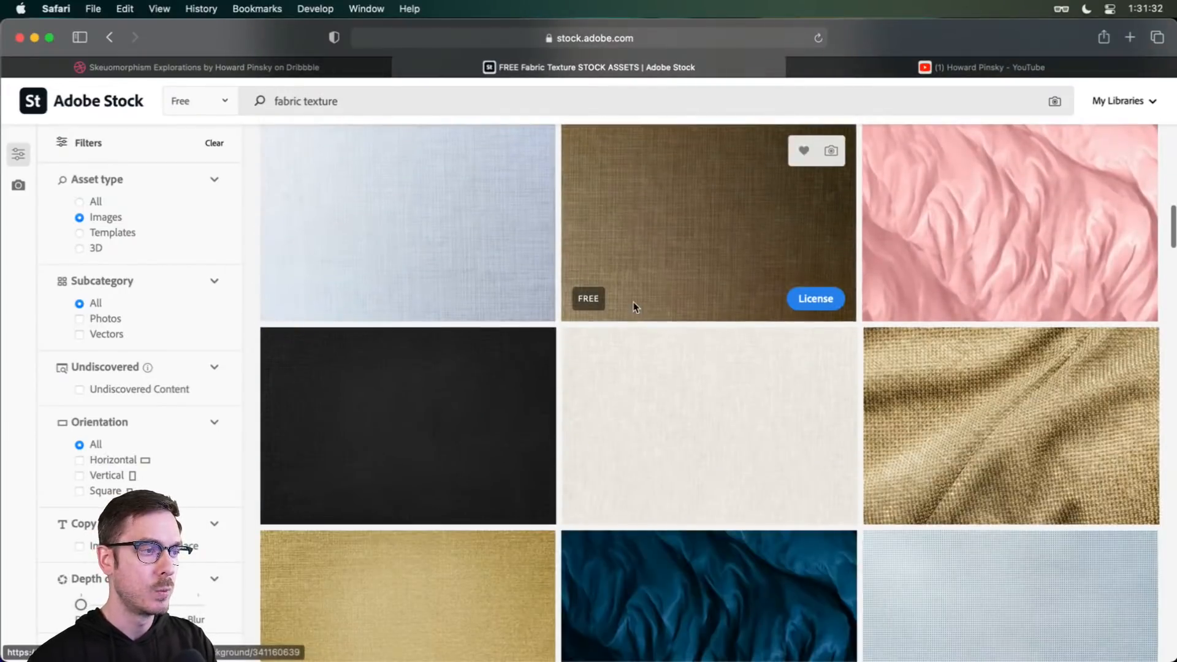
scroll(633, 306, "down", 10)
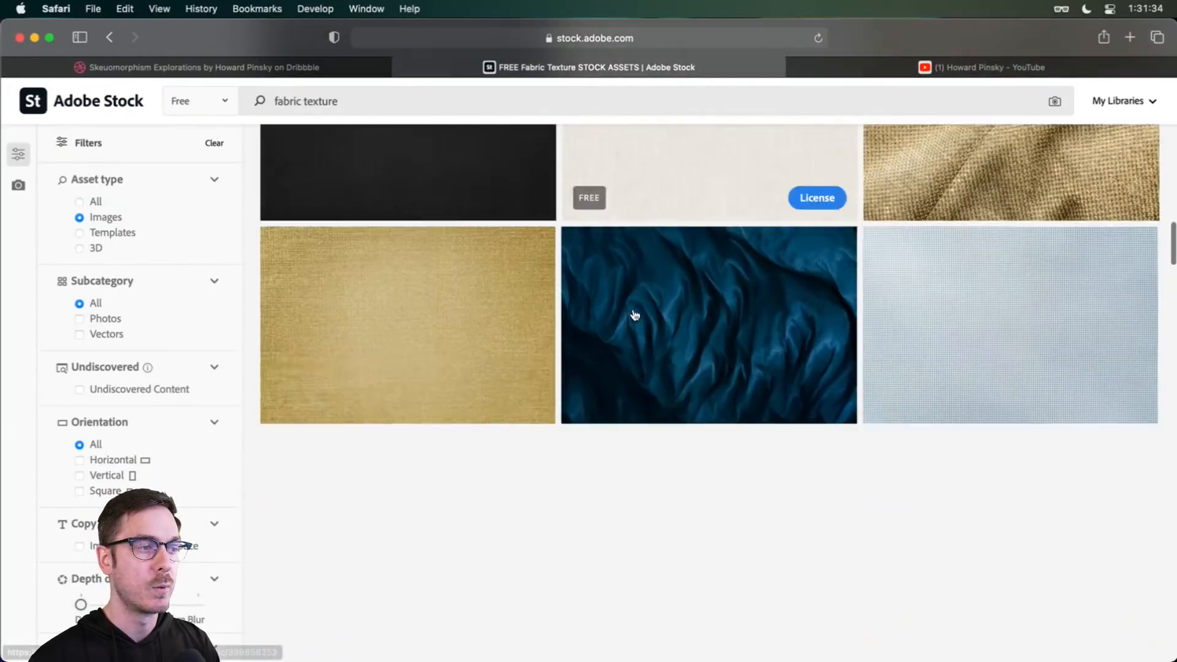
scroll(635, 315, "down", 15)
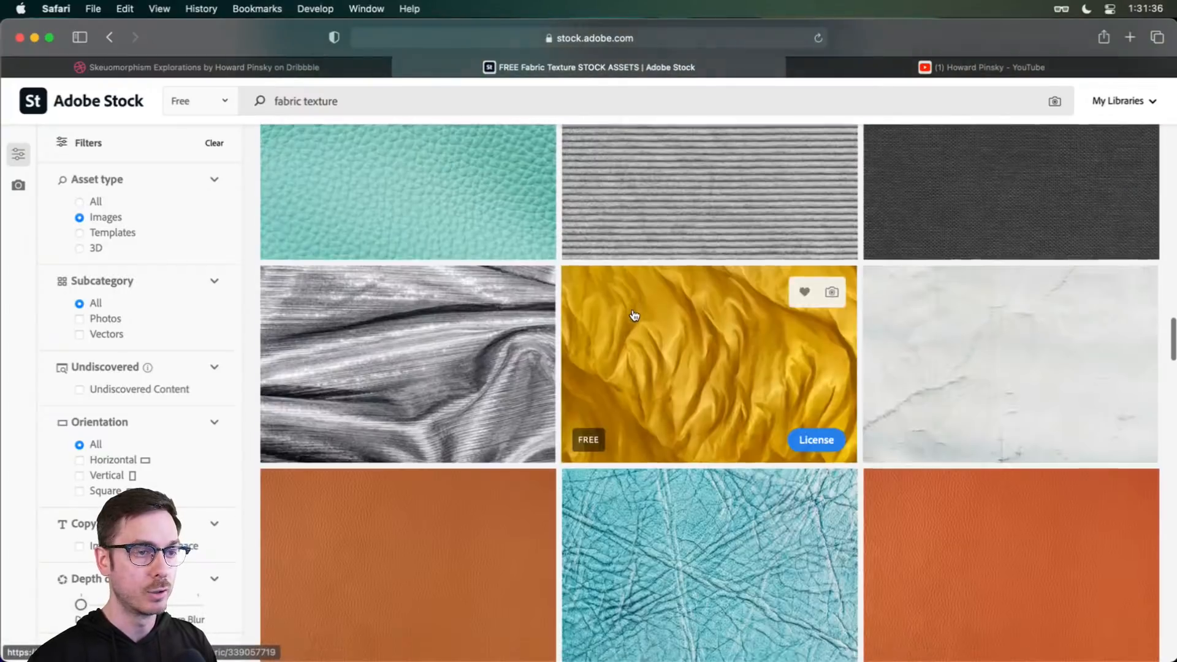
scroll(634, 315, "down", 10)
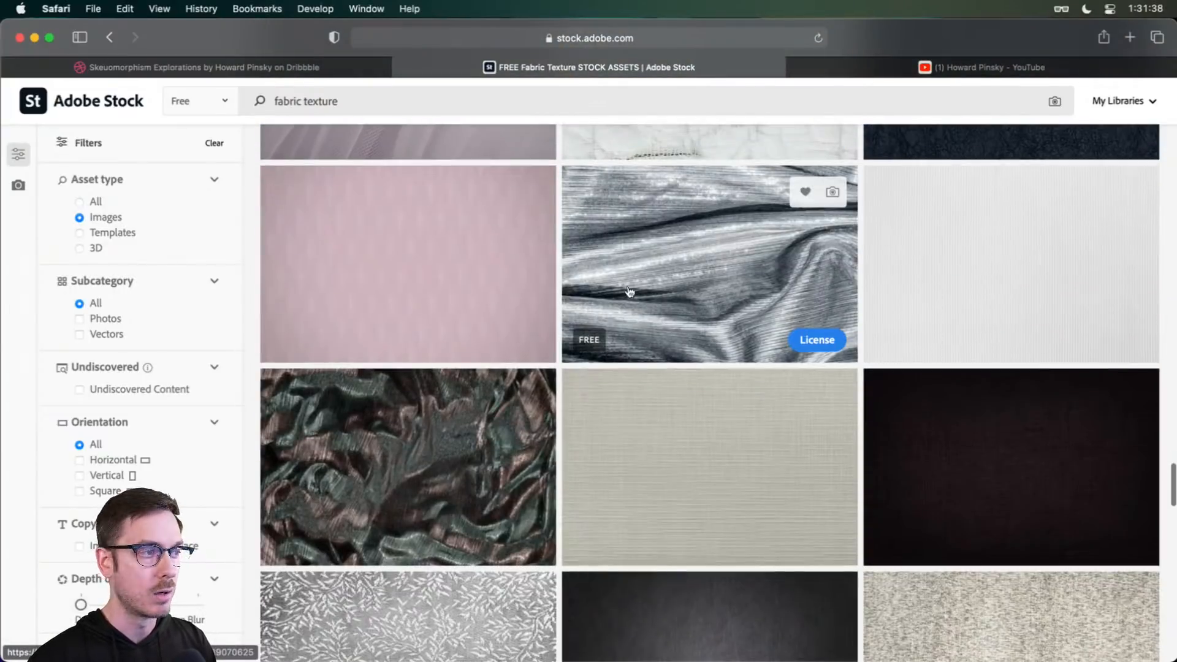
Step: Search the free stock collection for "chrome" and look through the image results
triple_click(314, 102)
type("chrome")
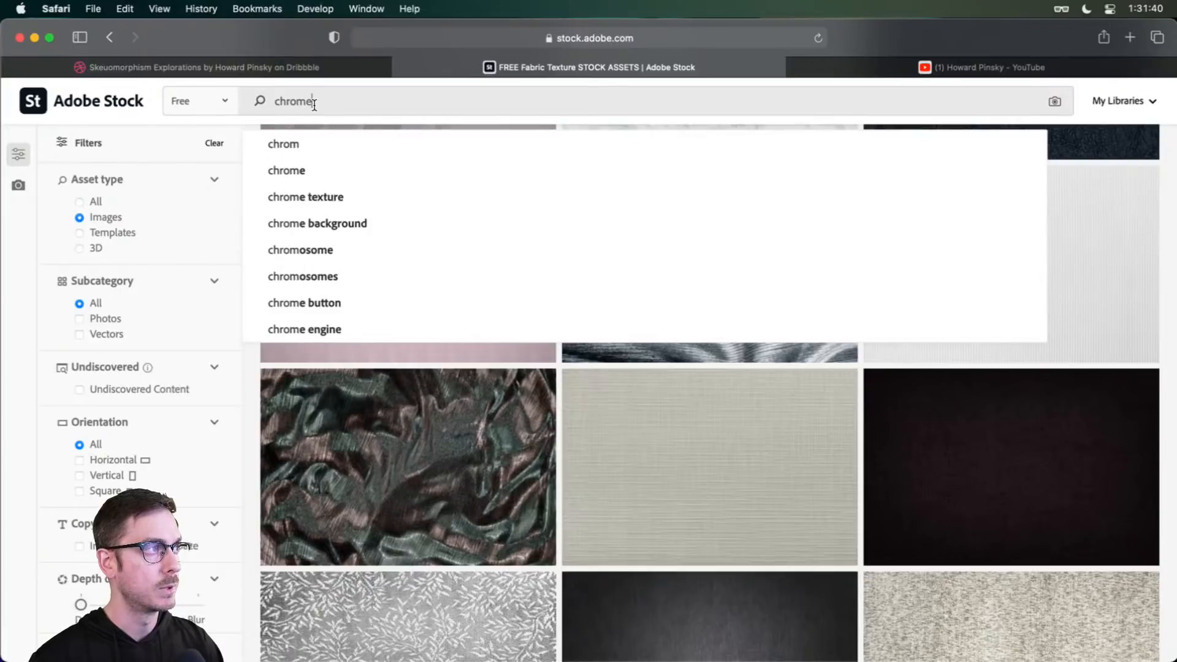
key("Return")
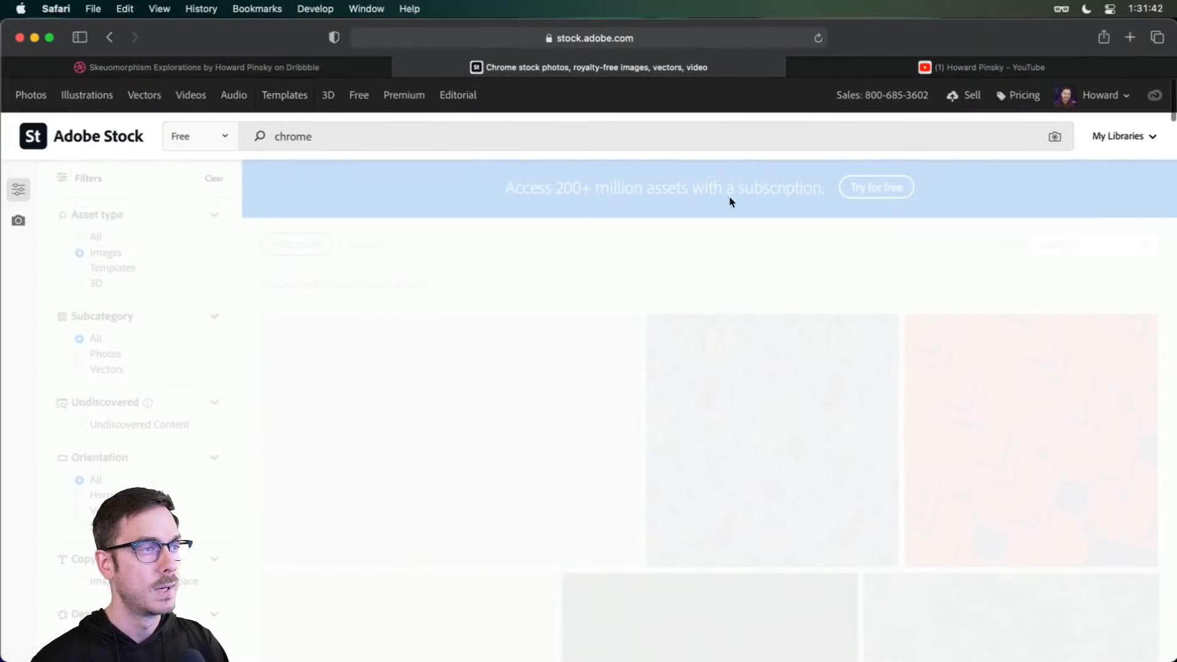
scroll(764, 249, "down", 6)
scroll(764, 250, "down", 3)
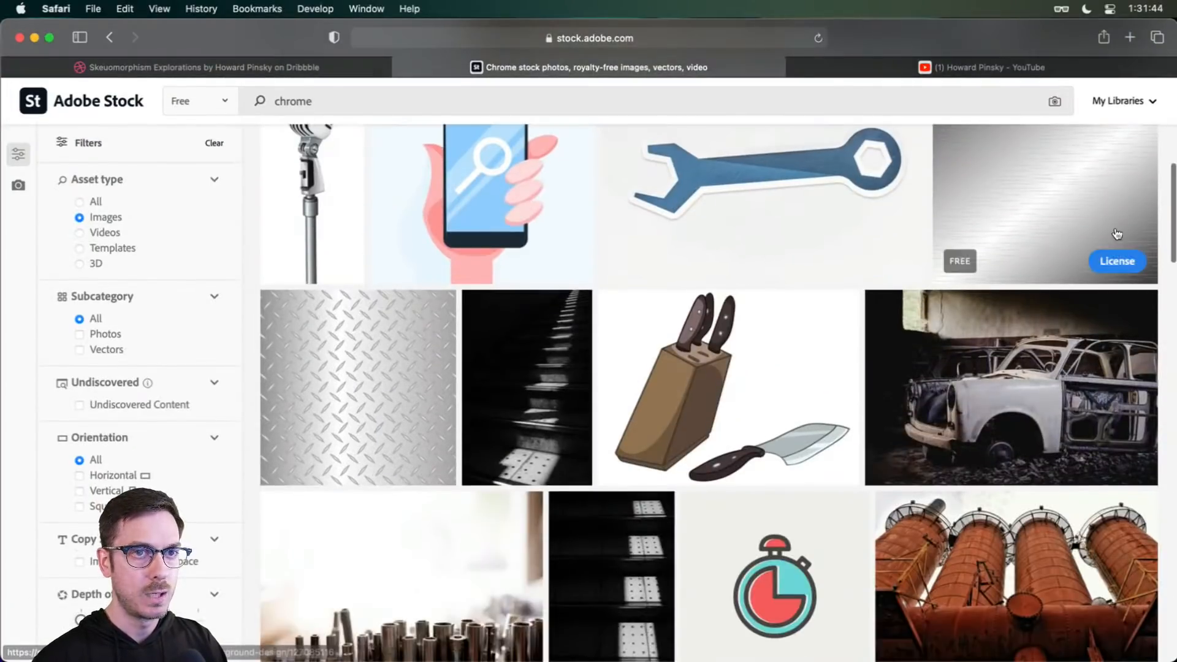
scroll(494, 323, "down", 9)
scroll(503, 328, "down", 15)
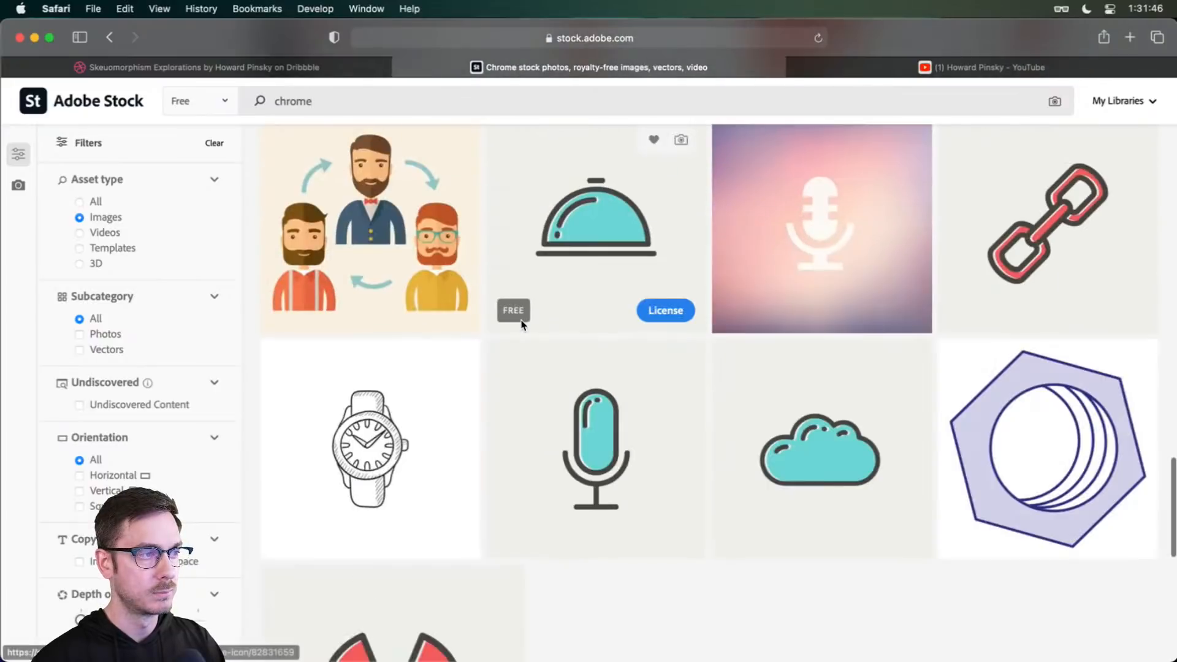
scroll(627, 368, "up", 10)
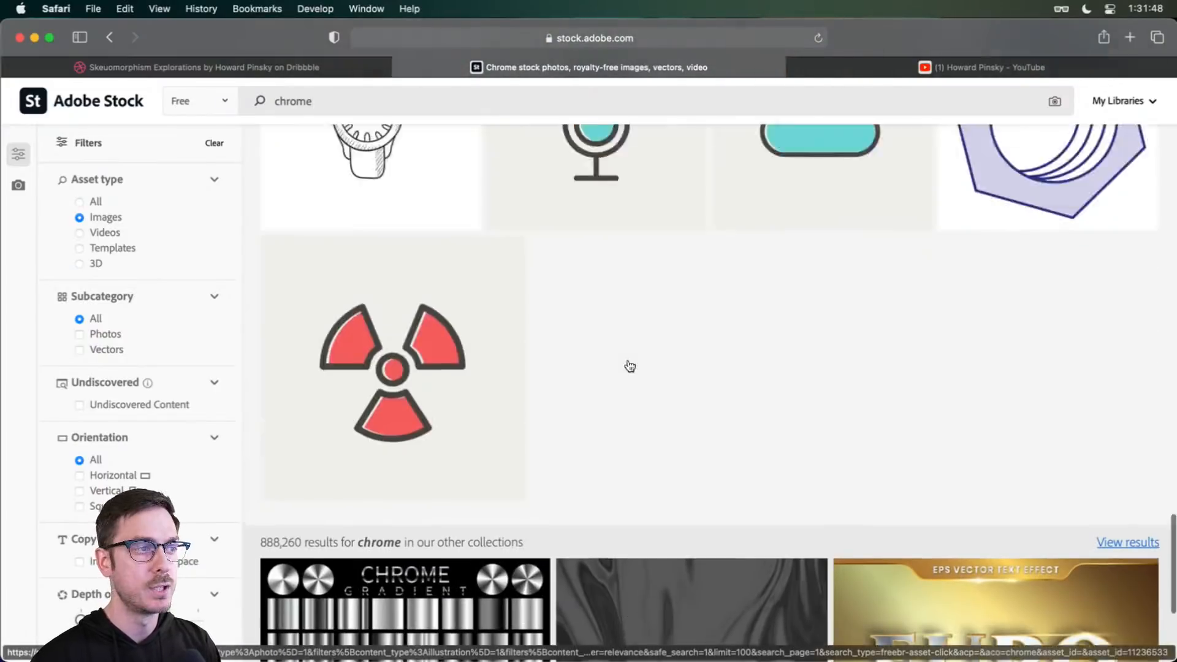
scroll(631, 385, "up", 10)
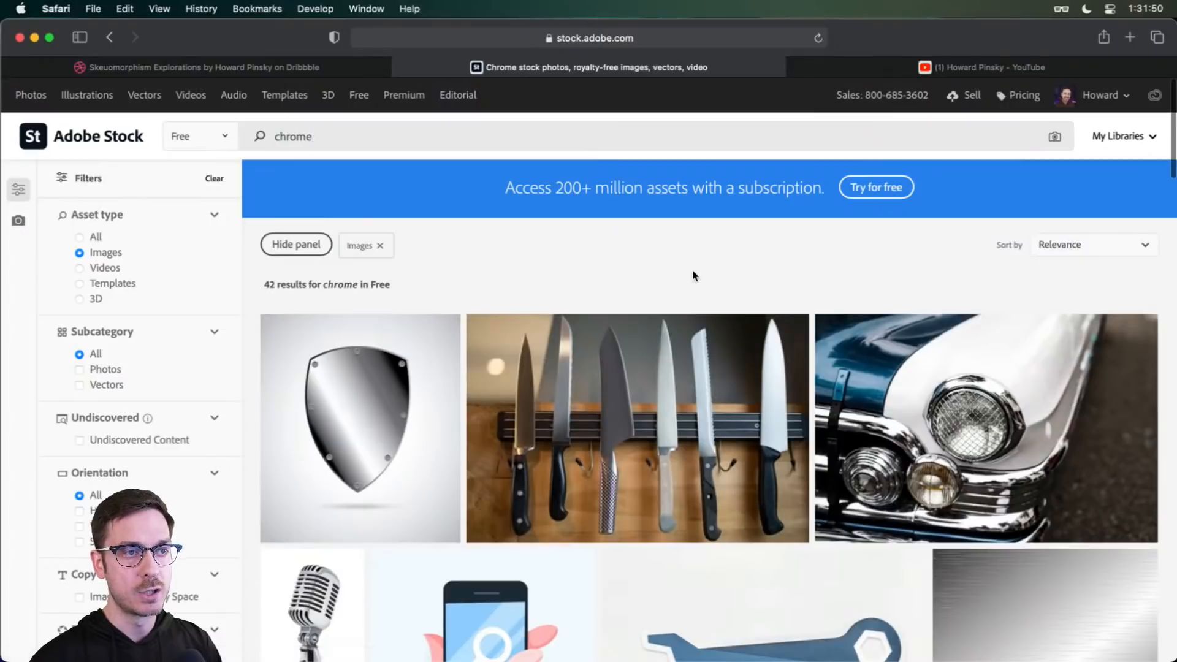
Step: Return to the free "fabric texture" results and glance over the first rows of images
left_click(328, 137)
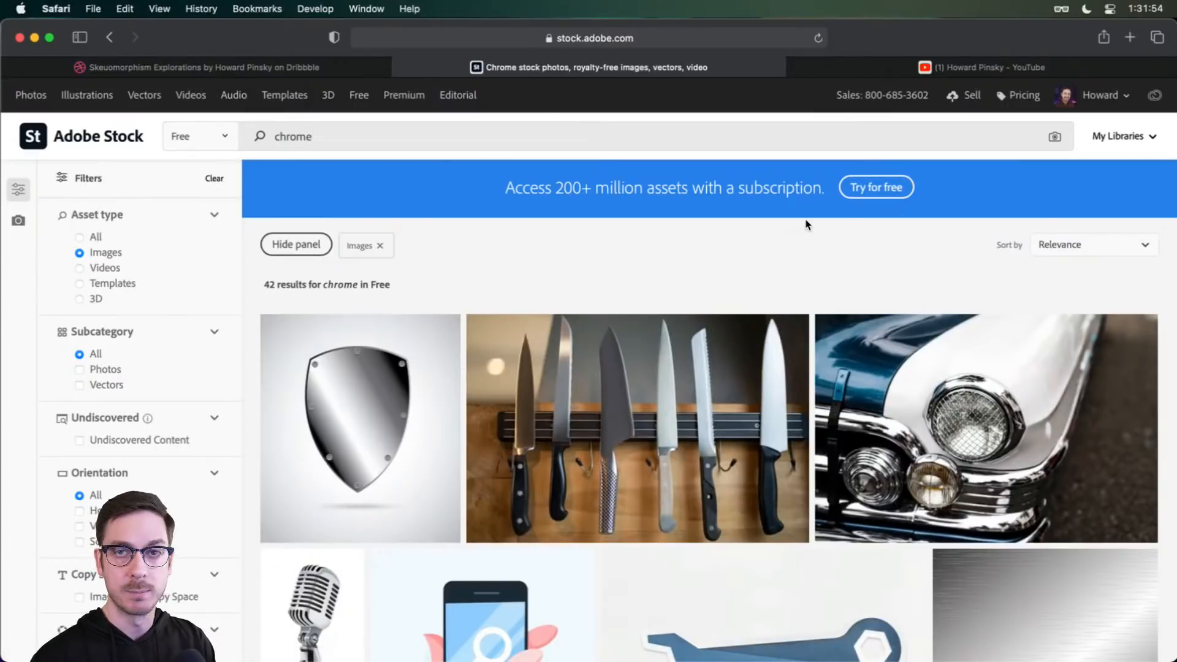
key("super+a")
type("fabric texture")
key("Return")
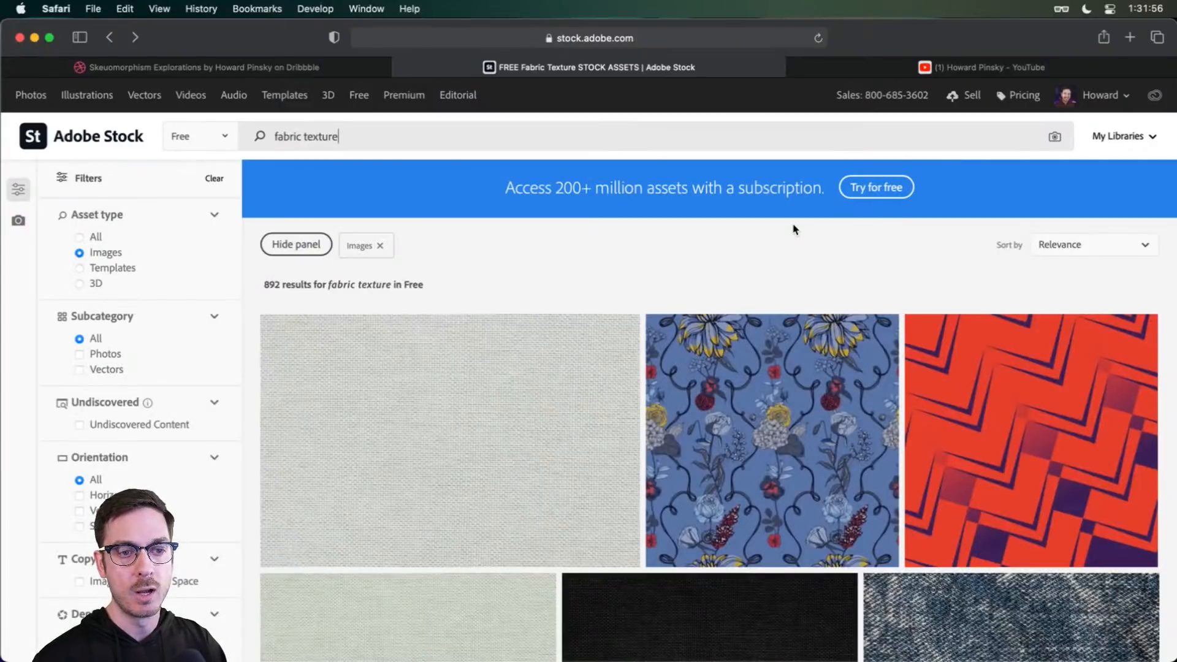
scroll(792, 229, "down", 4)
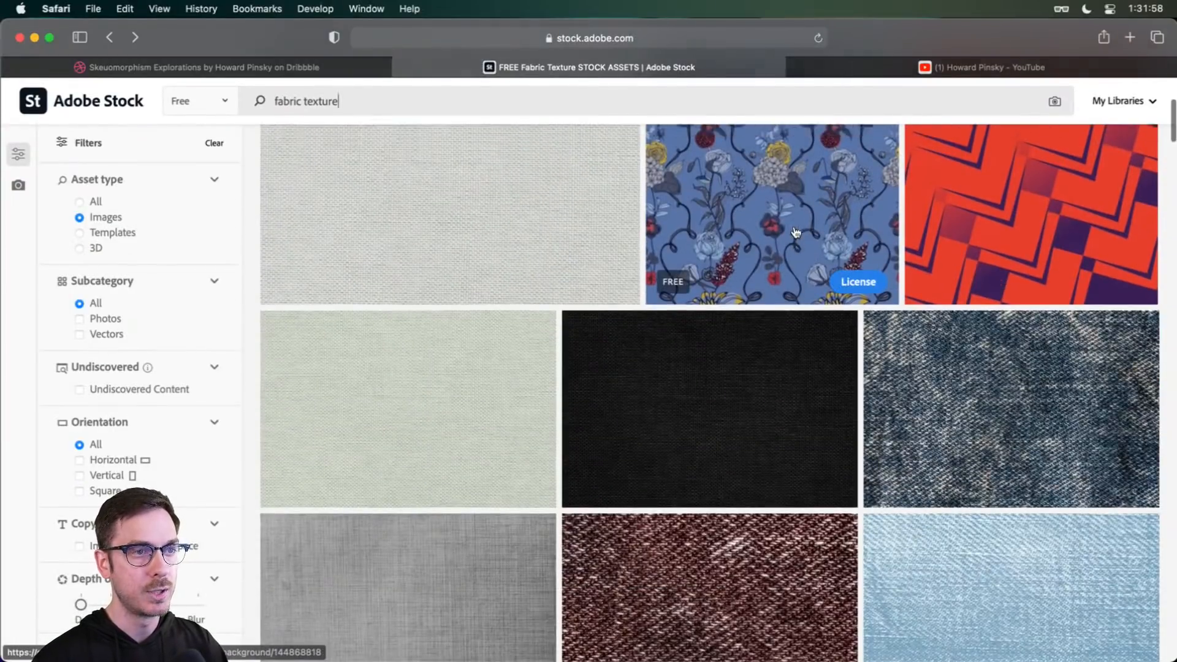
scroll(865, 325, "up", 2)
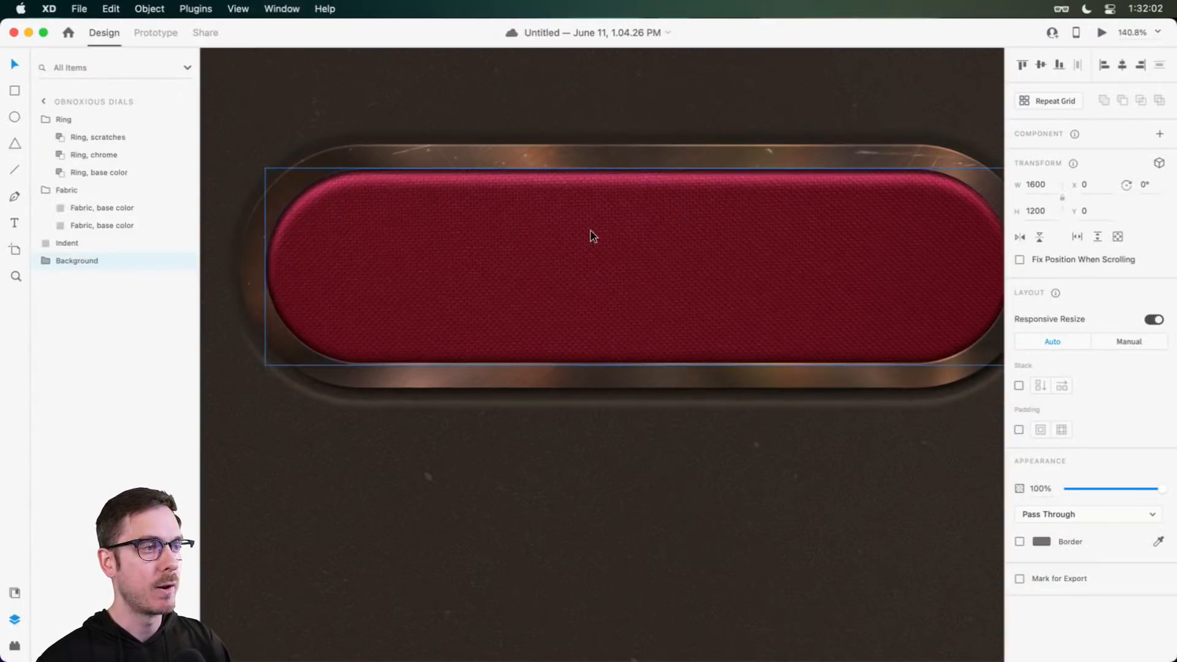
Step: Switch back to Adobe XD and collapse the Fabric and Ring groups in the layer list
left_click(636, 234)
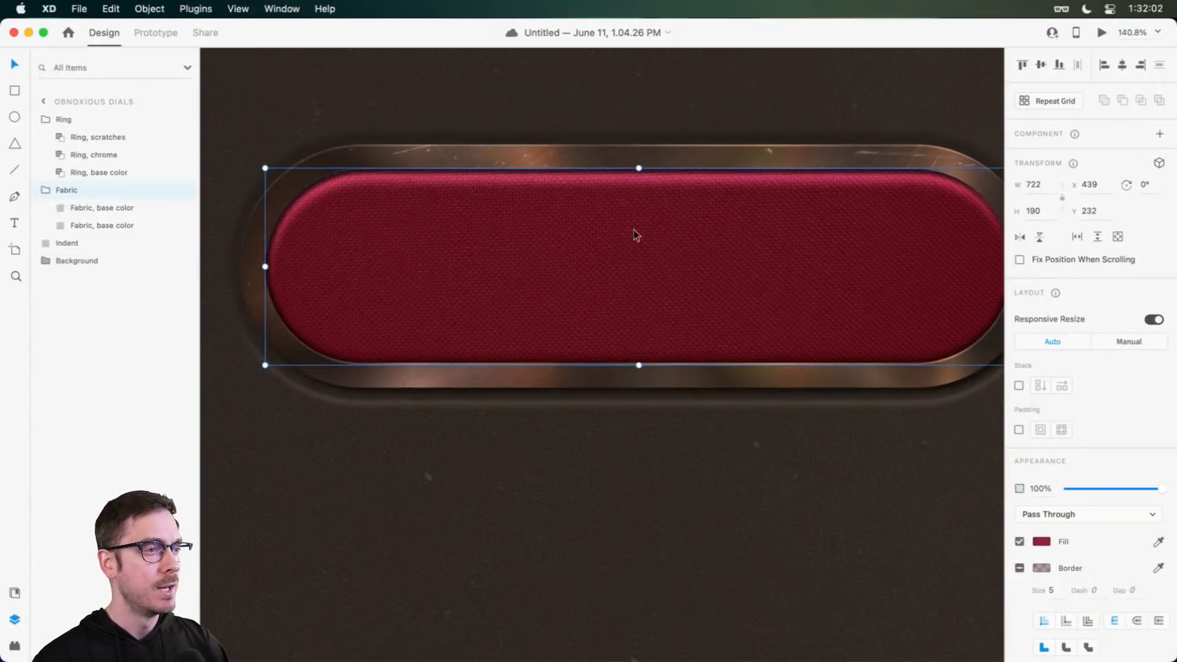
left_click(46, 190)
left_click(46, 119)
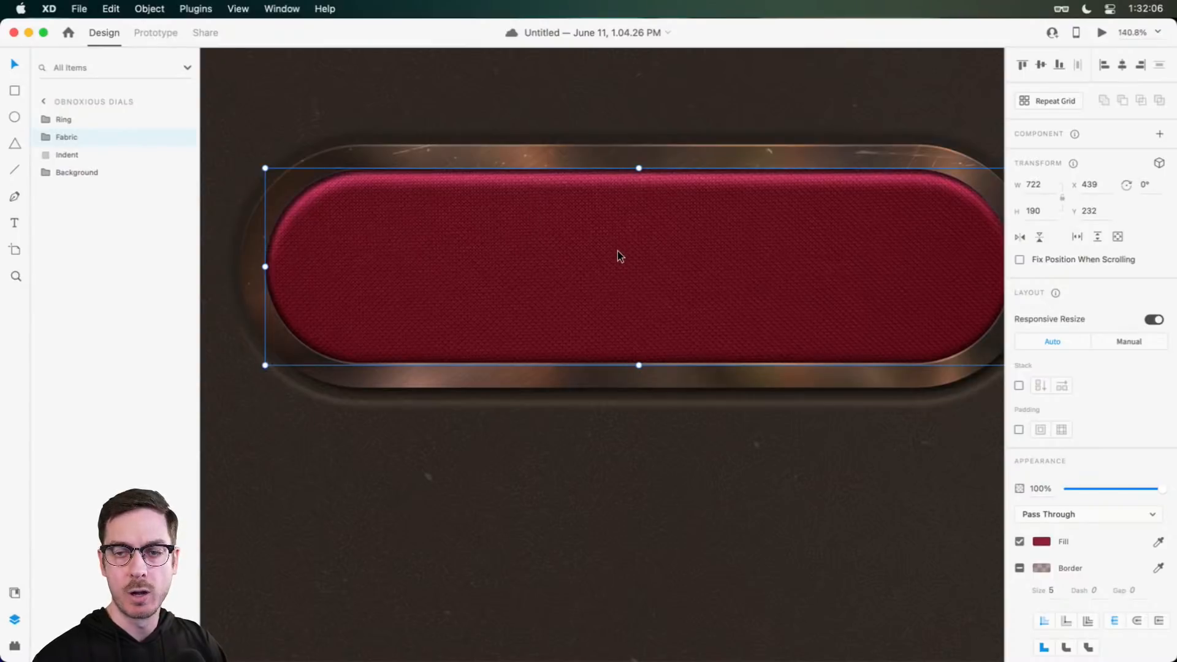
Step: Draw a circle of about 108 × 108 centred on the red fabric panel and save the document
key("e")
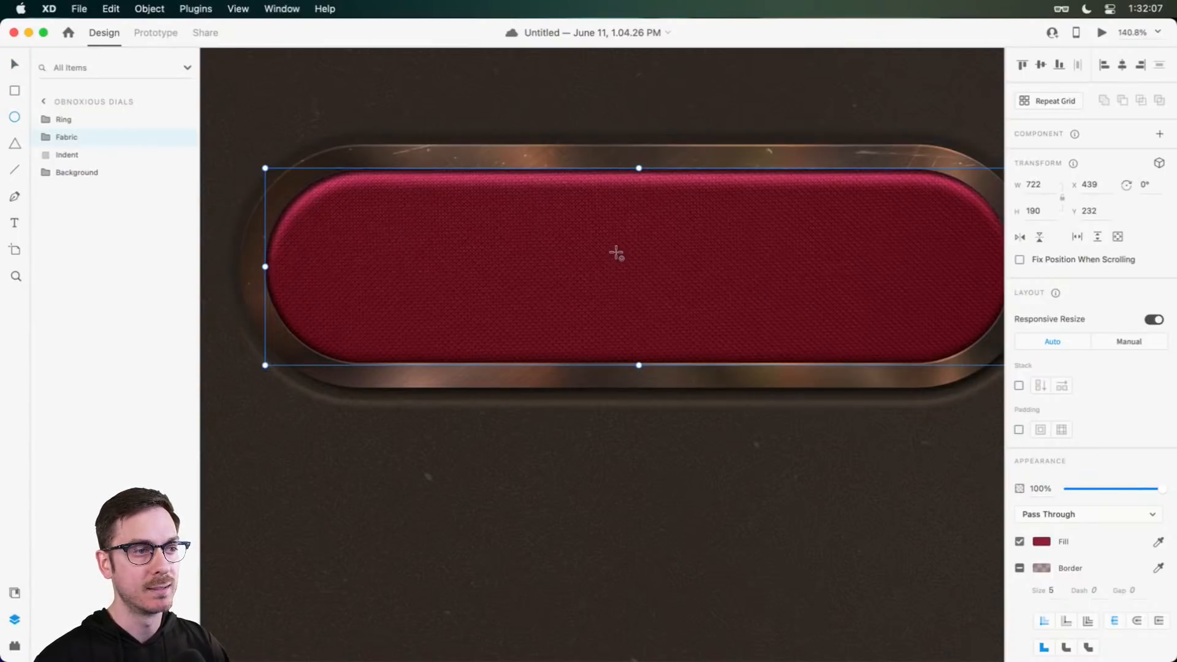
left_click(597, 211)
left_click_drag(596, 211, 716, 323)
left_click_drag(638, 244, 625, 242)
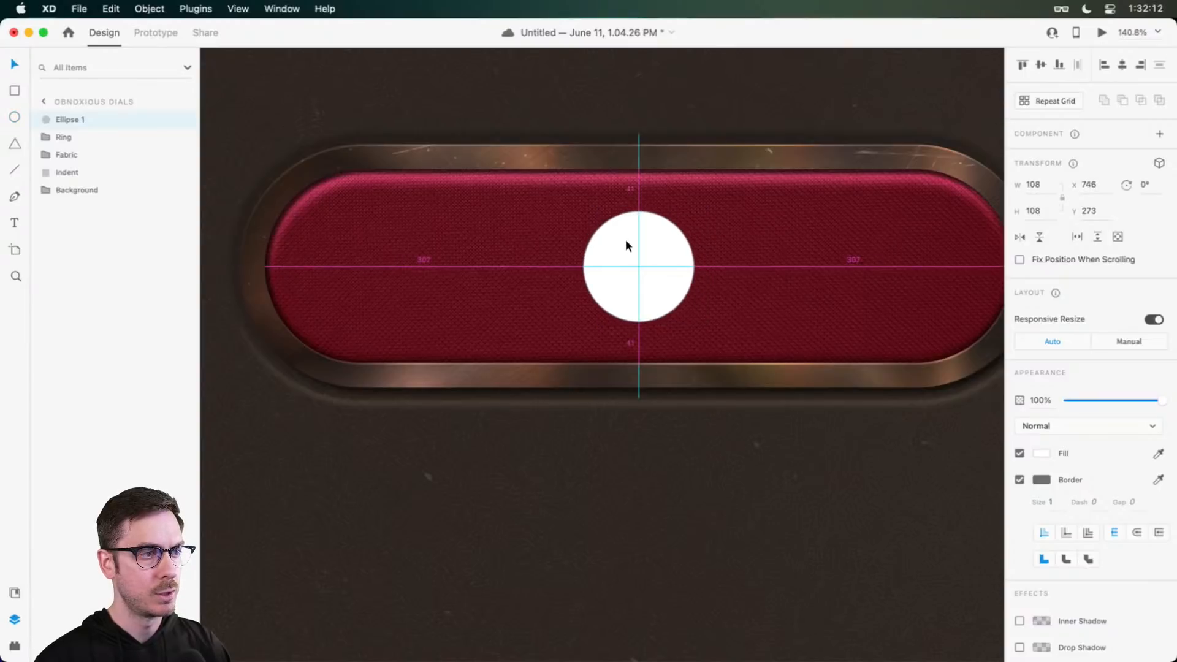
scroll(642, 244, "up", 3)
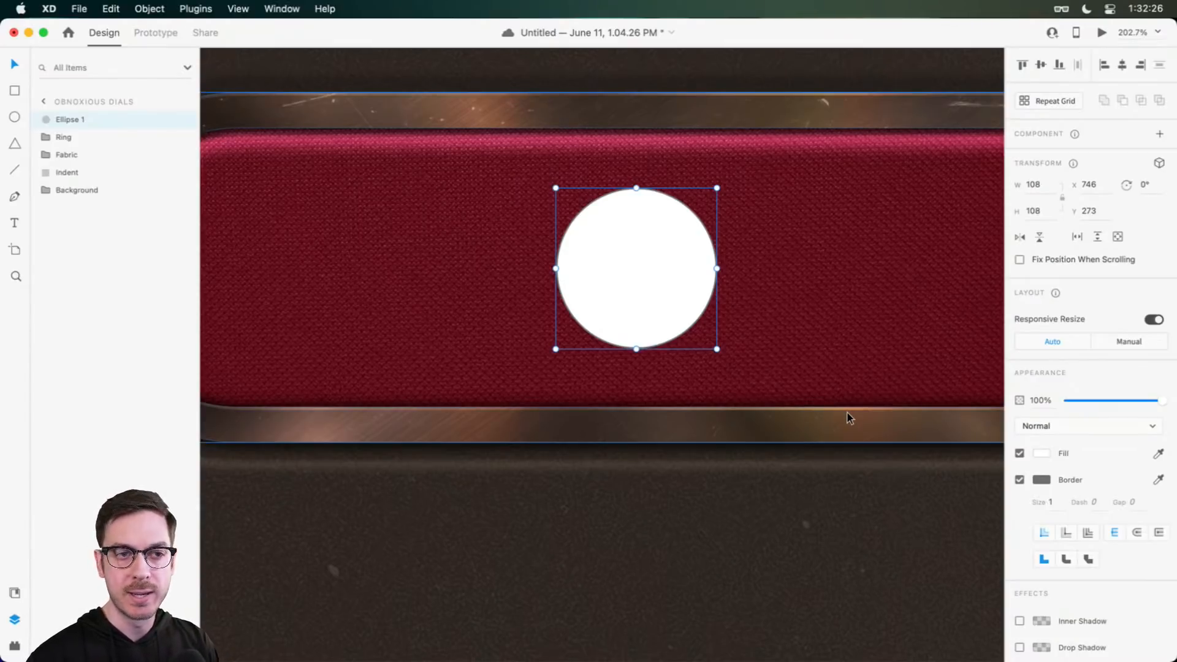
key("super+s")
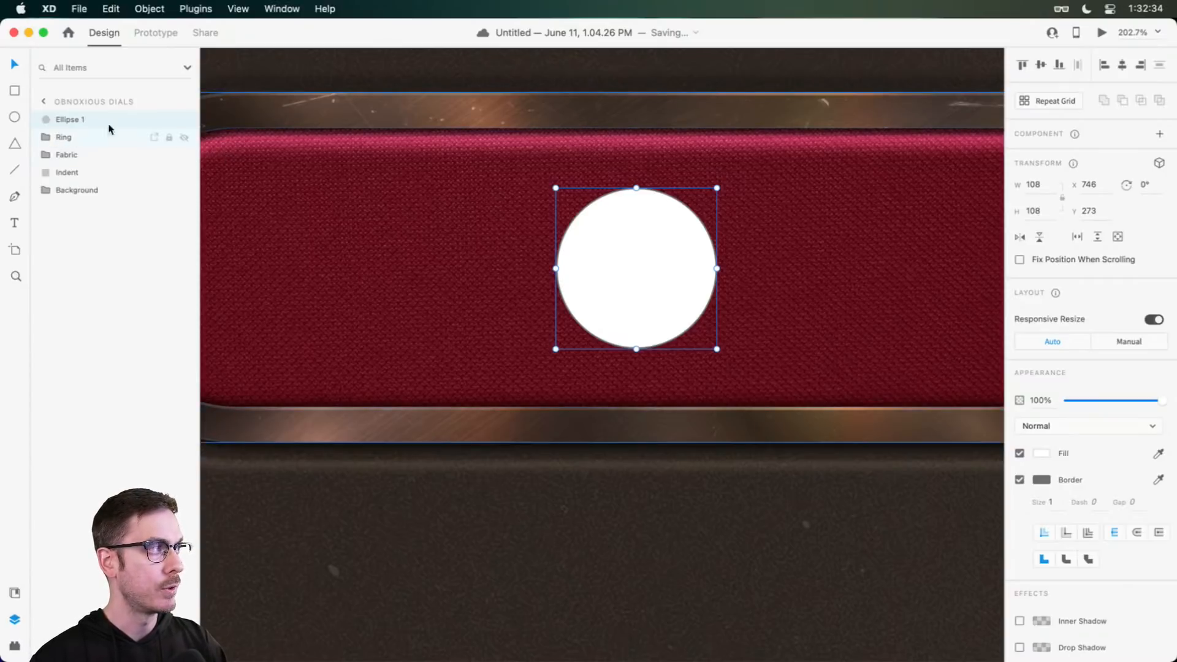
Step: Copy the appearance of the "Ring, base color" layer onto the white circle
left_click(480, 108, "super")
left_click(97, 225)
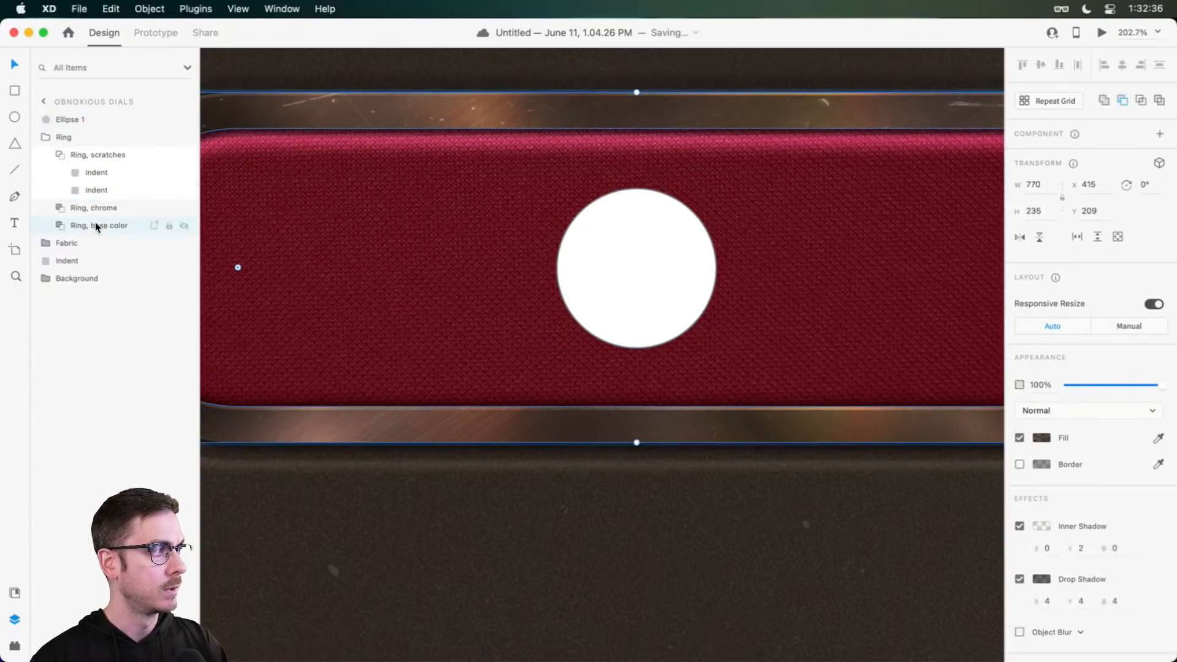
left_click(659, 263)
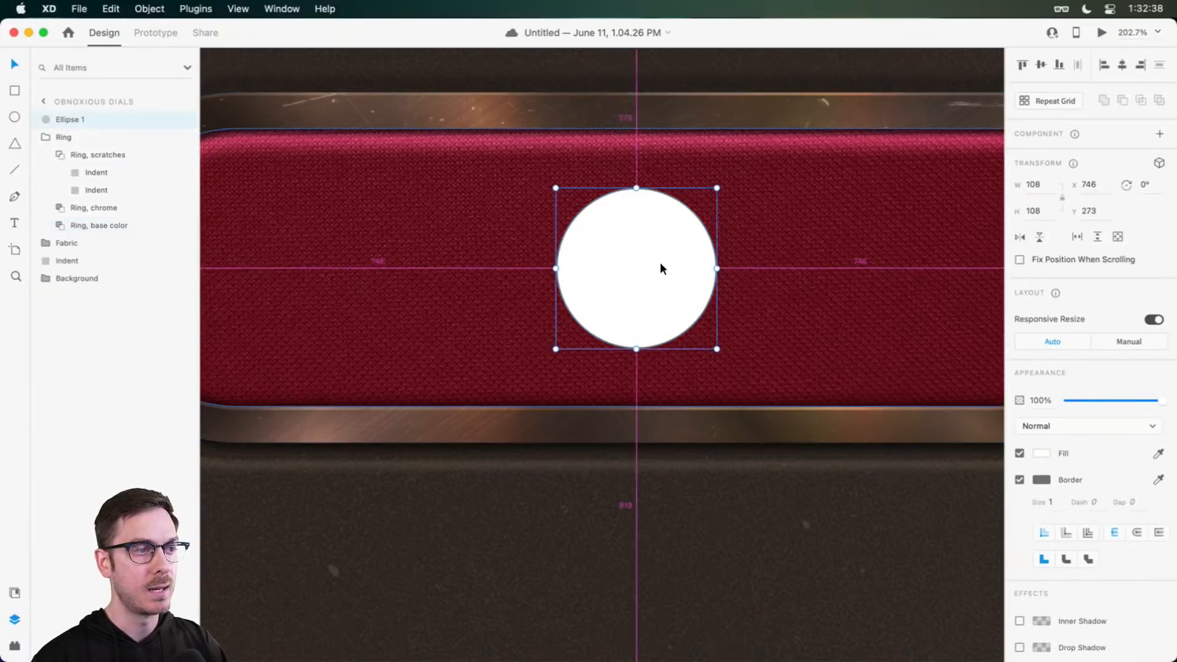
right_click(660, 262)
left_click(711, 338)
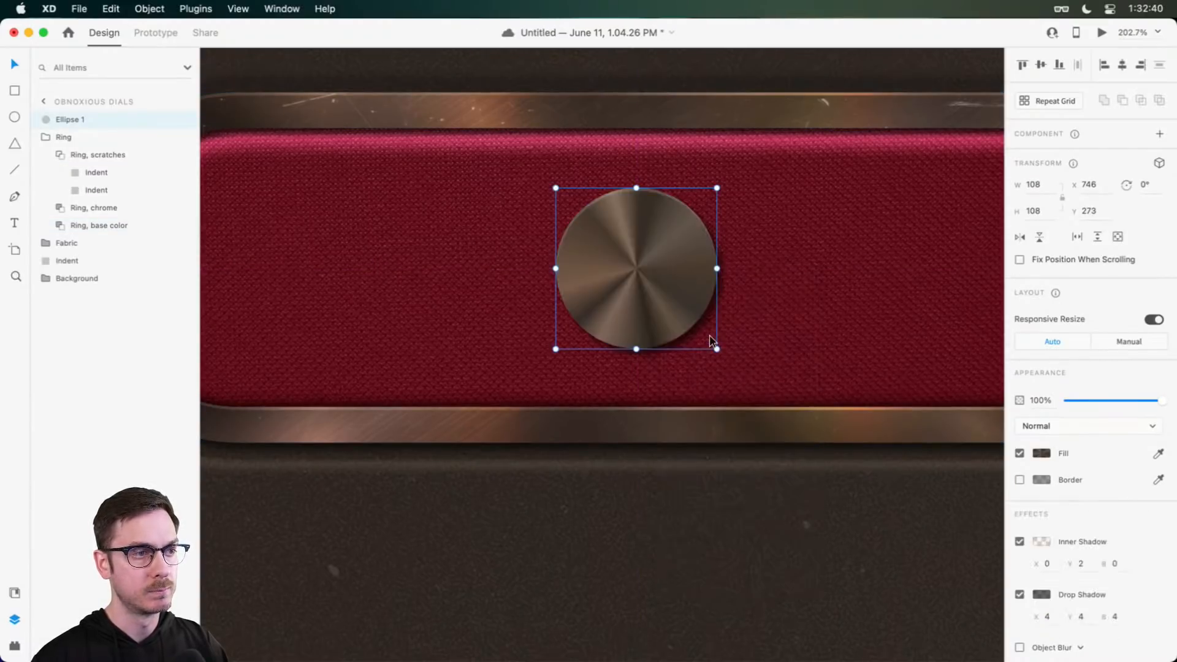
left_click(1042, 453)
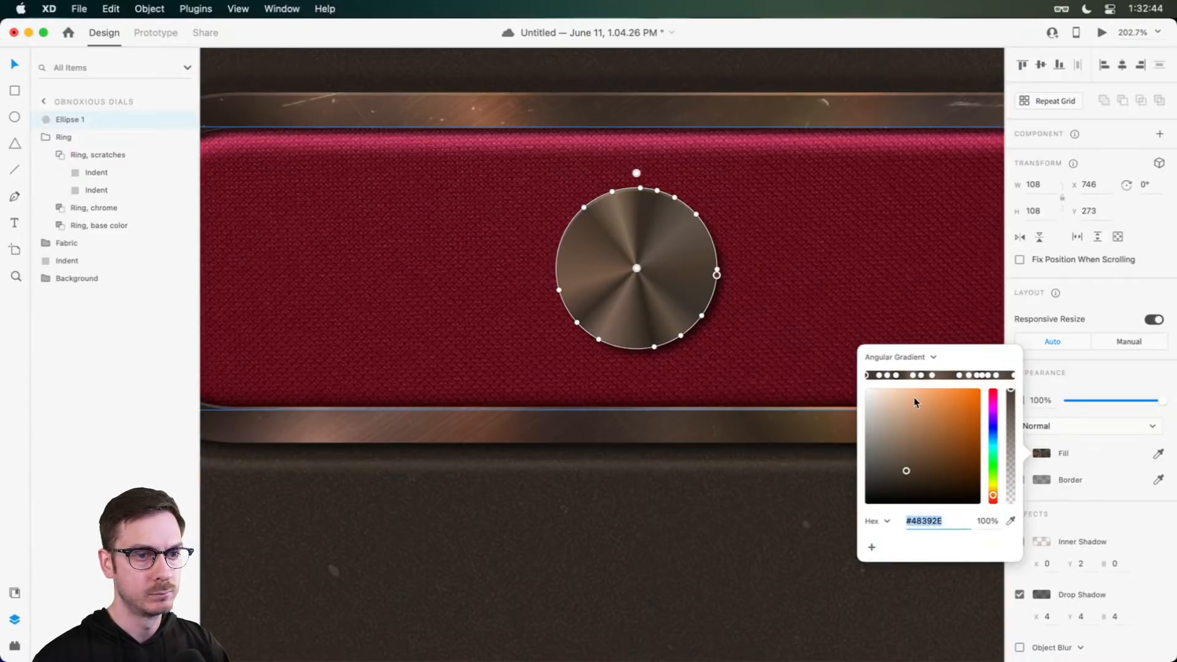
left_click_drag(906, 471, 906, 475)
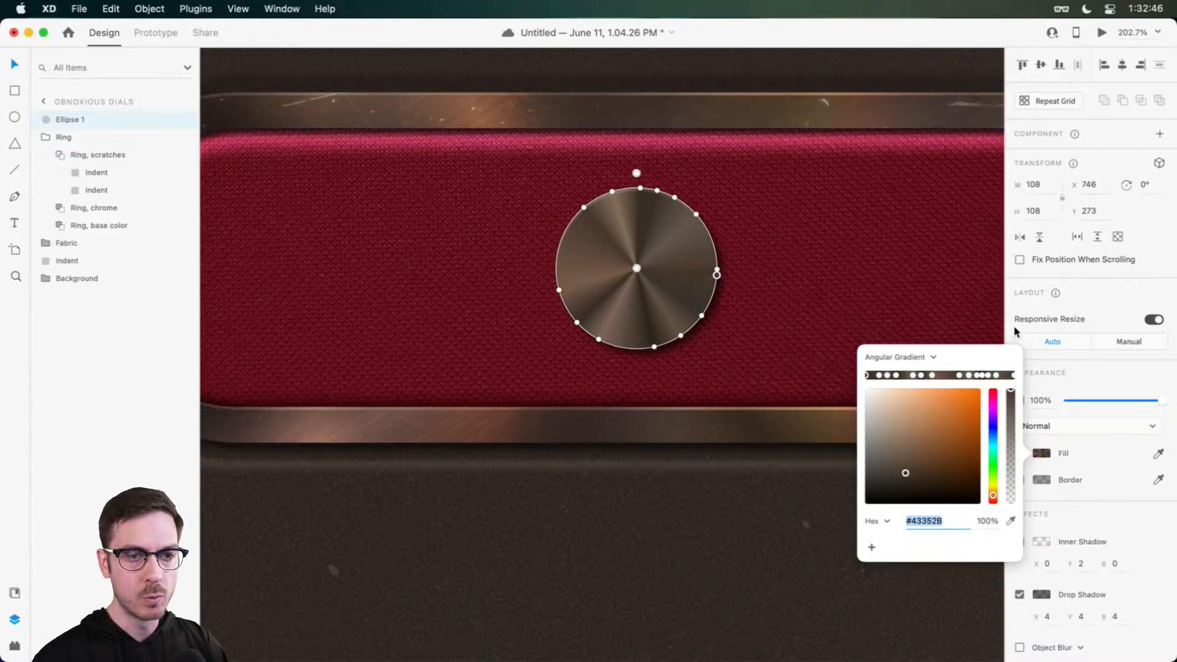
left_click(1093, 297)
key("super+z")
left_click(1044, 455)
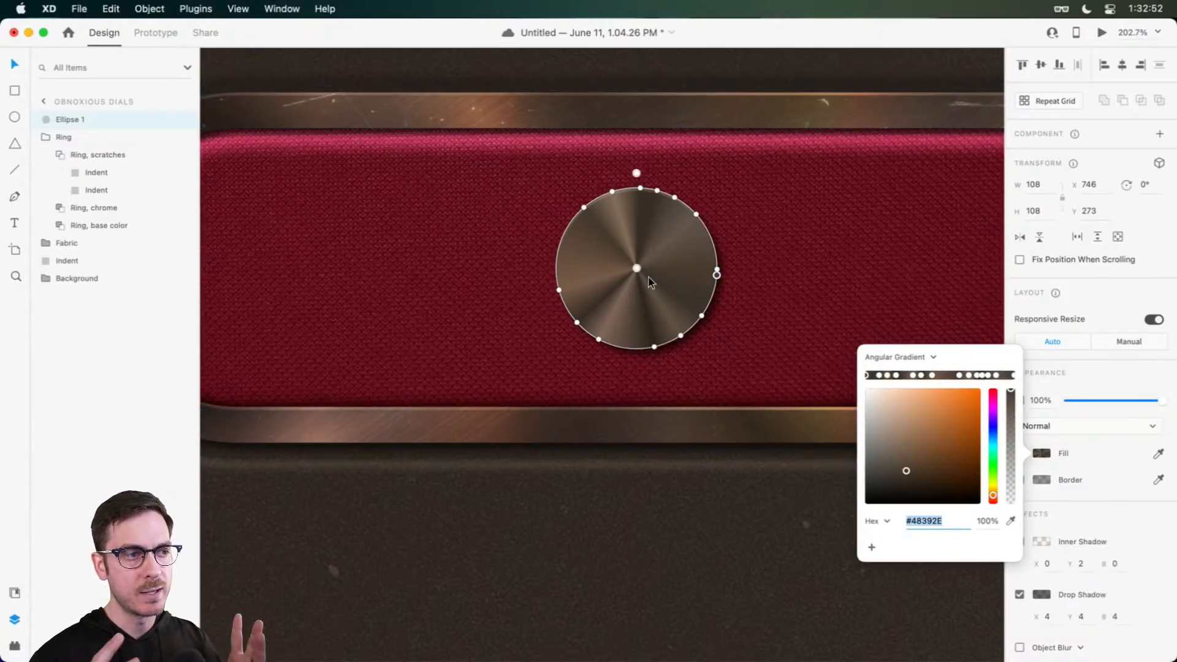
mouse_move(637, 268)
left_mouse_down()
mouse_move(676, 262)
mouse_move(638, 270)
left_mouse_up()
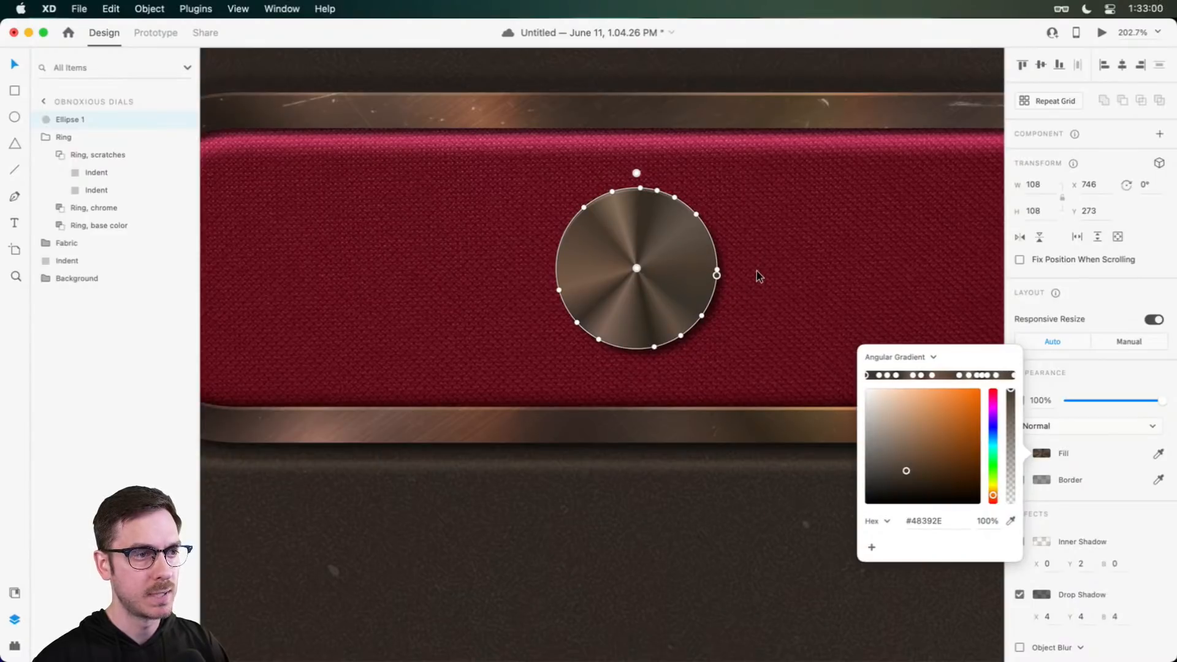
left_click(1105, 380)
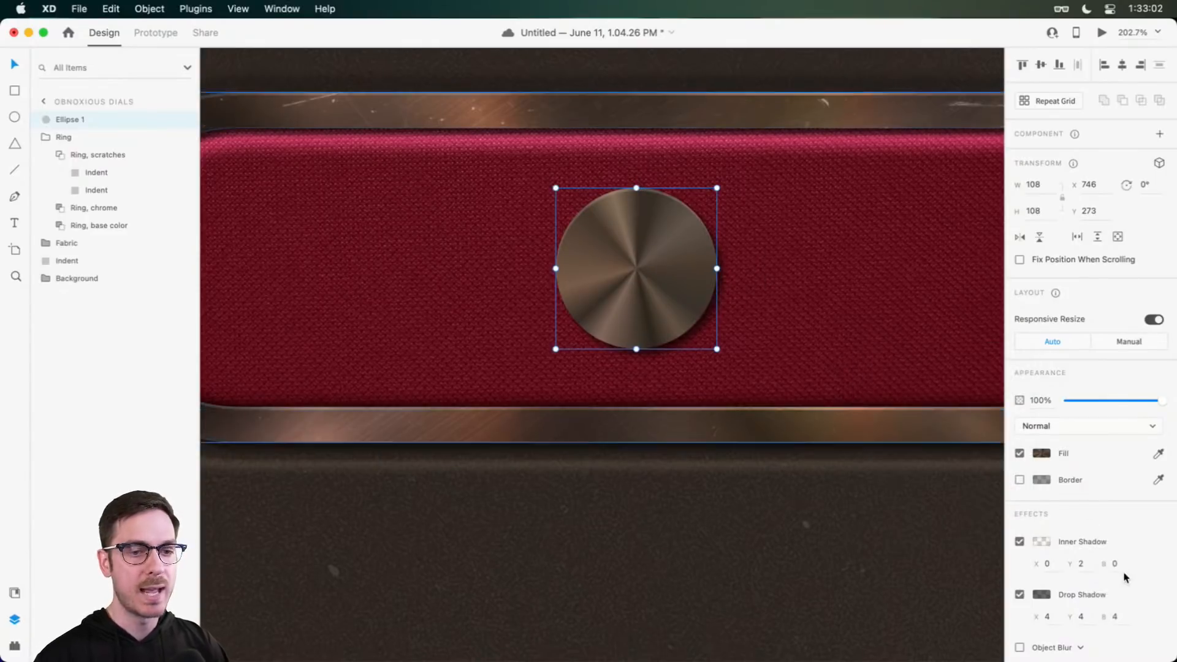
Step: Turn off the circle's drop shadow and recolour its inner shadow to brown #5A2F1F at 85% opacity
scroll(1059, 542, "down", 1)
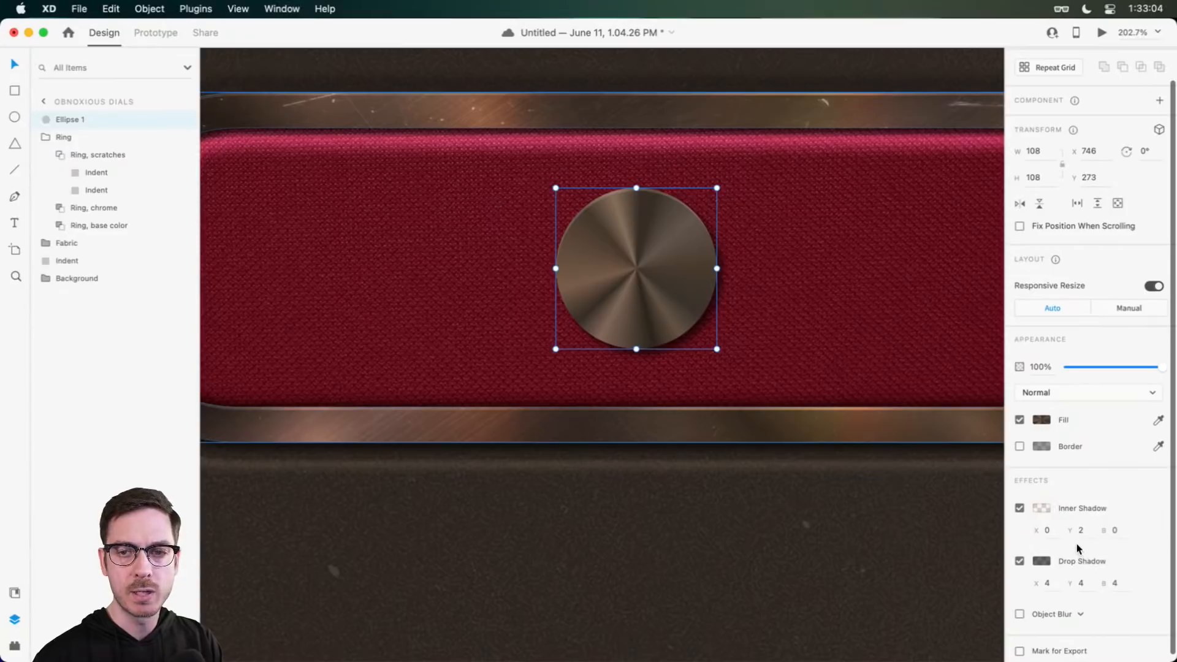
left_click(1019, 561)
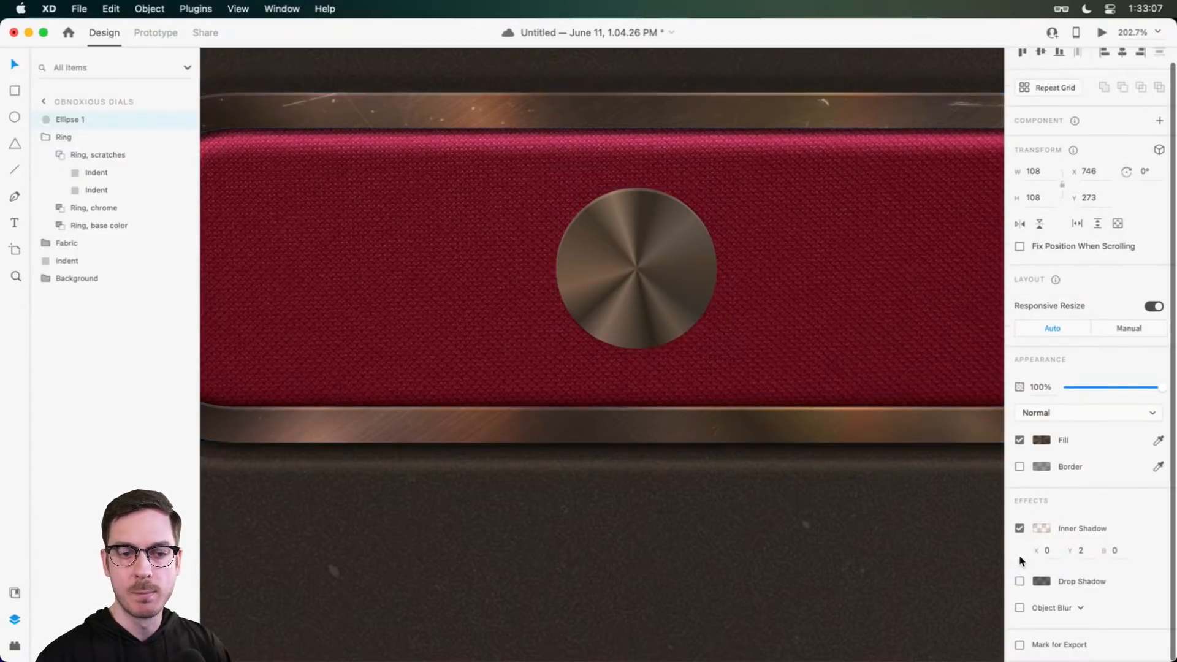
left_click(1041, 528)
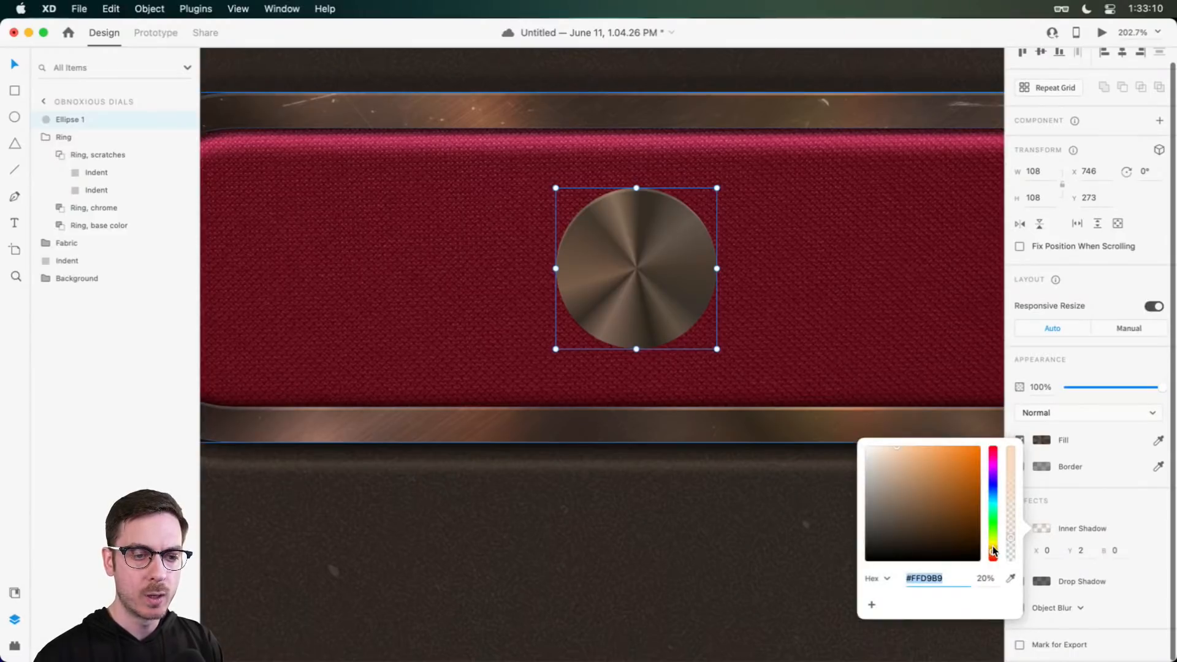
left_click_drag(994, 551, 941, 520)
left_click(994, 556)
left_click(1011, 467)
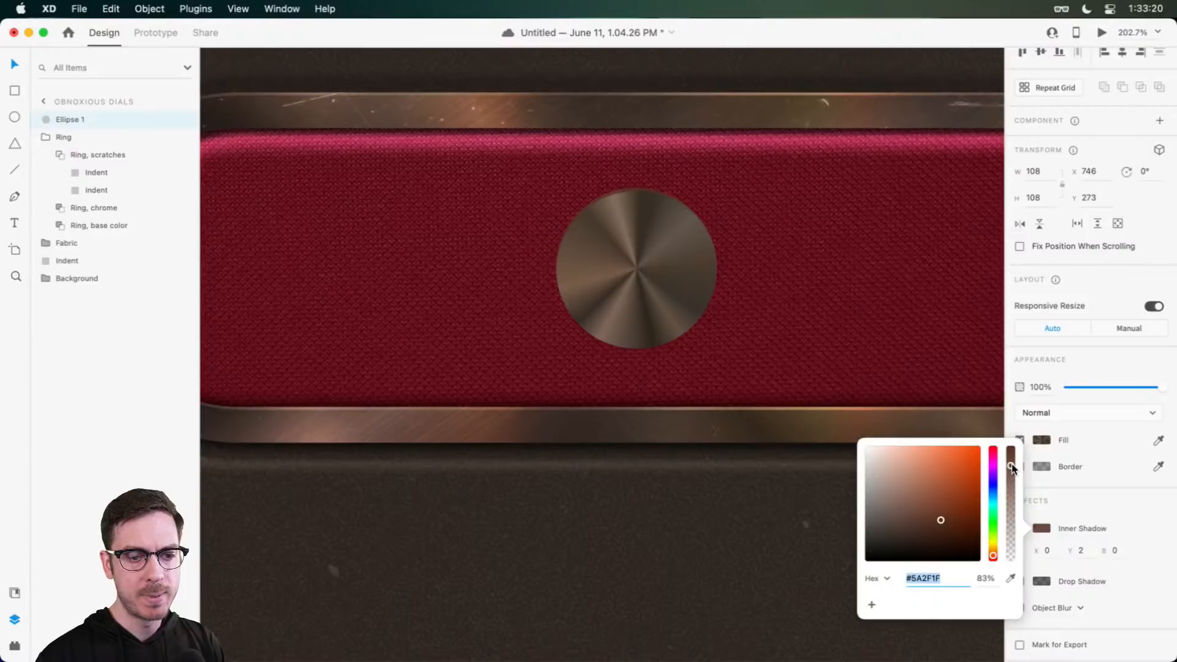
Step: Set the circle's inner shadow Y offset to -3 and bring the circle's opacity back to 100%
left_click(1096, 388)
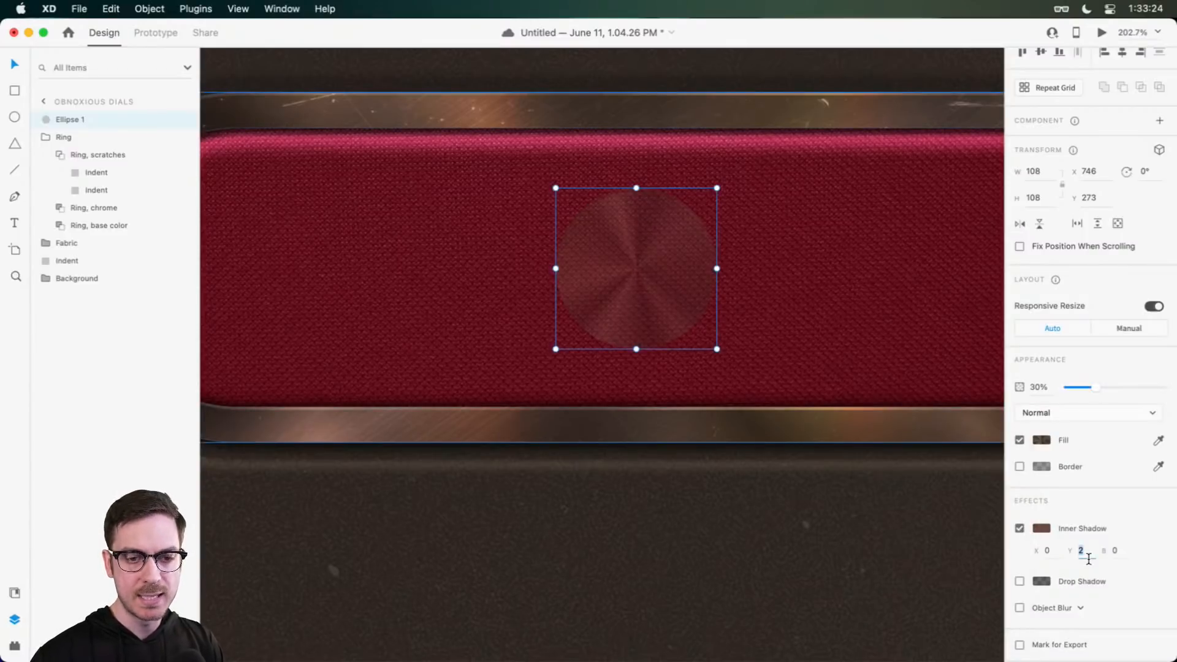
key("Down")
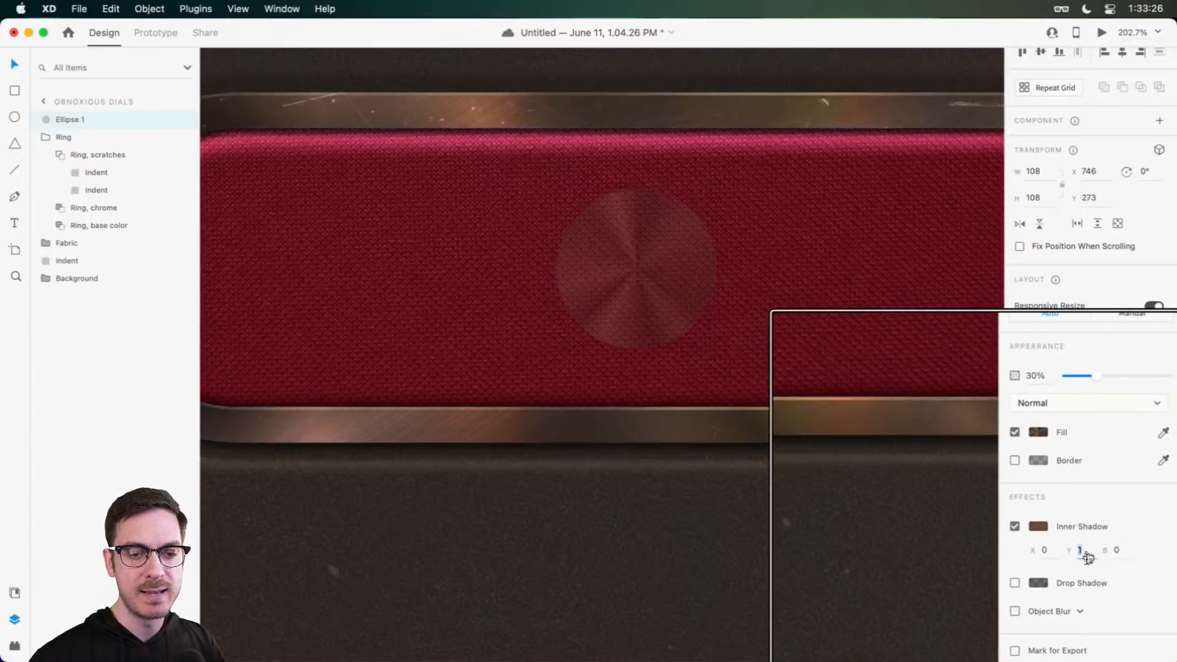
key("Return")
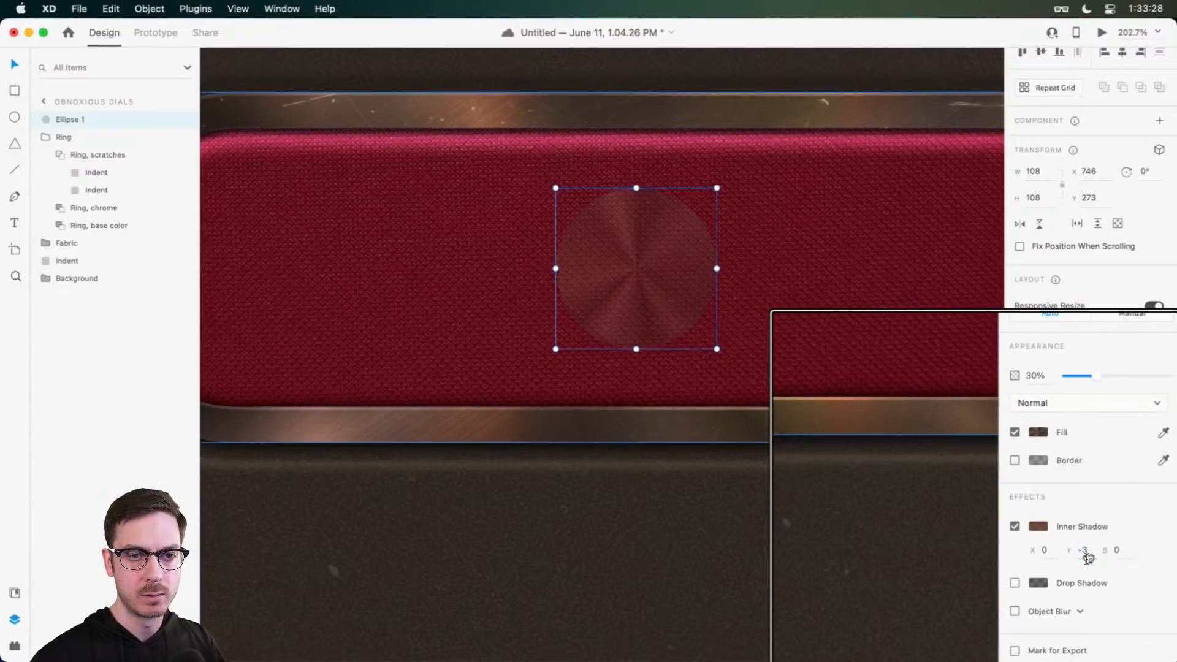
left_click_drag(1105, 388, 1165, 387)
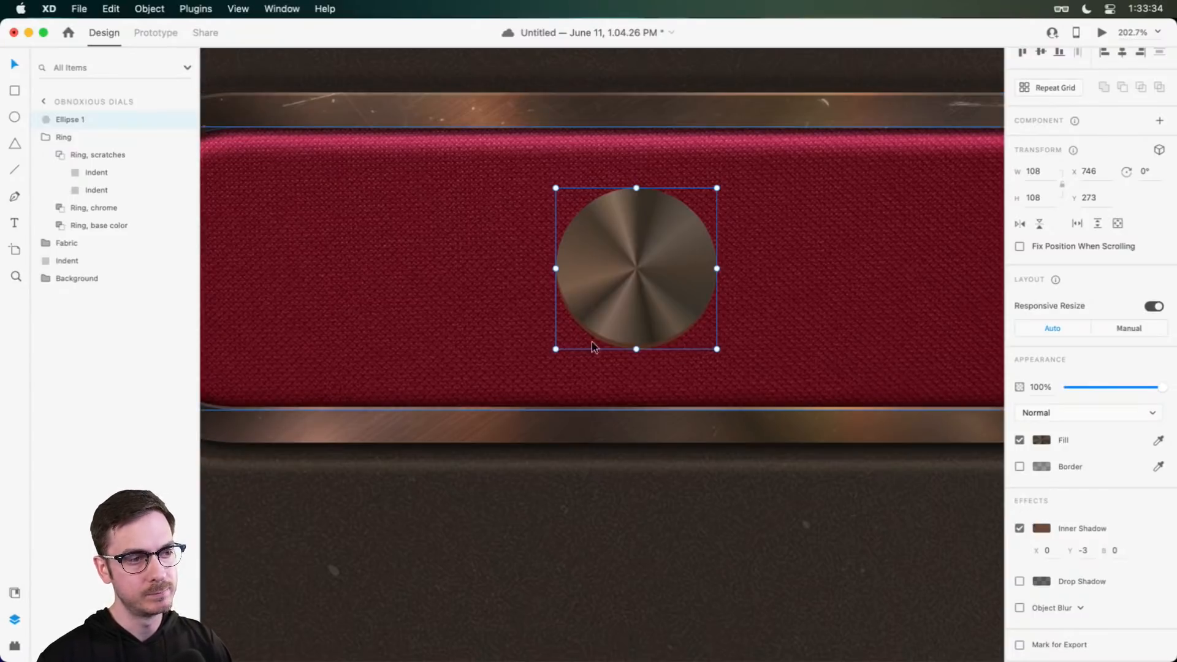
Step: Darken the stop at the lower left of the circle's angular gradient fill to #362D27
scroll(591, 341, "down", 2)
key("super+0")
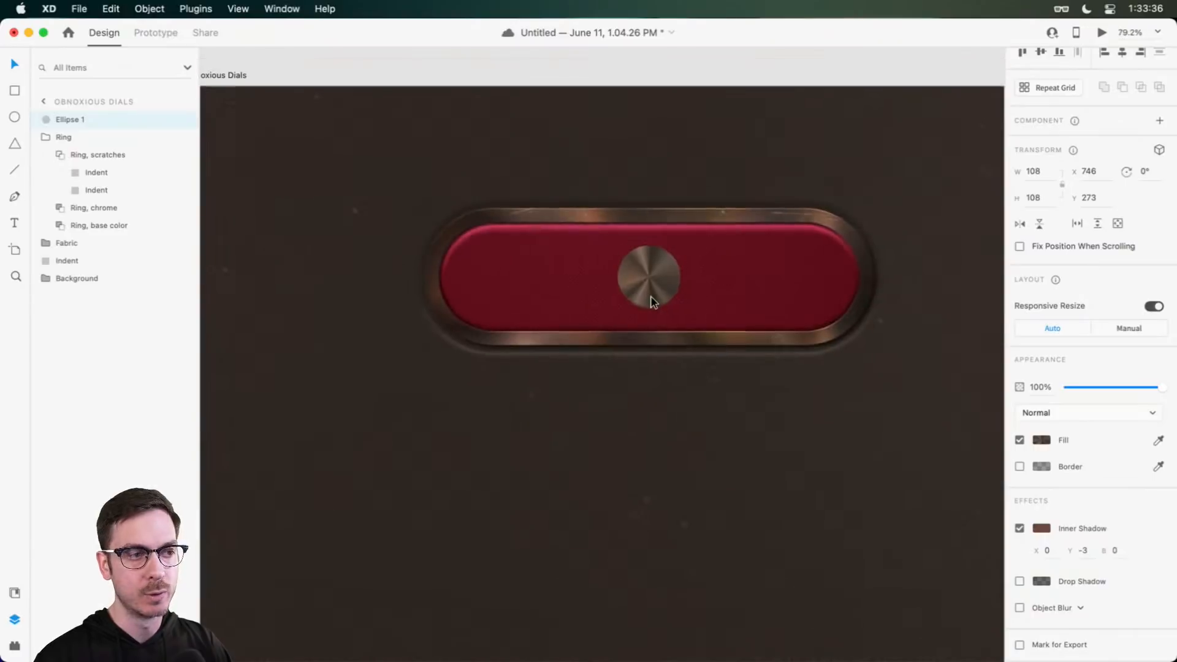
scroll(654, 302, "up", 5)
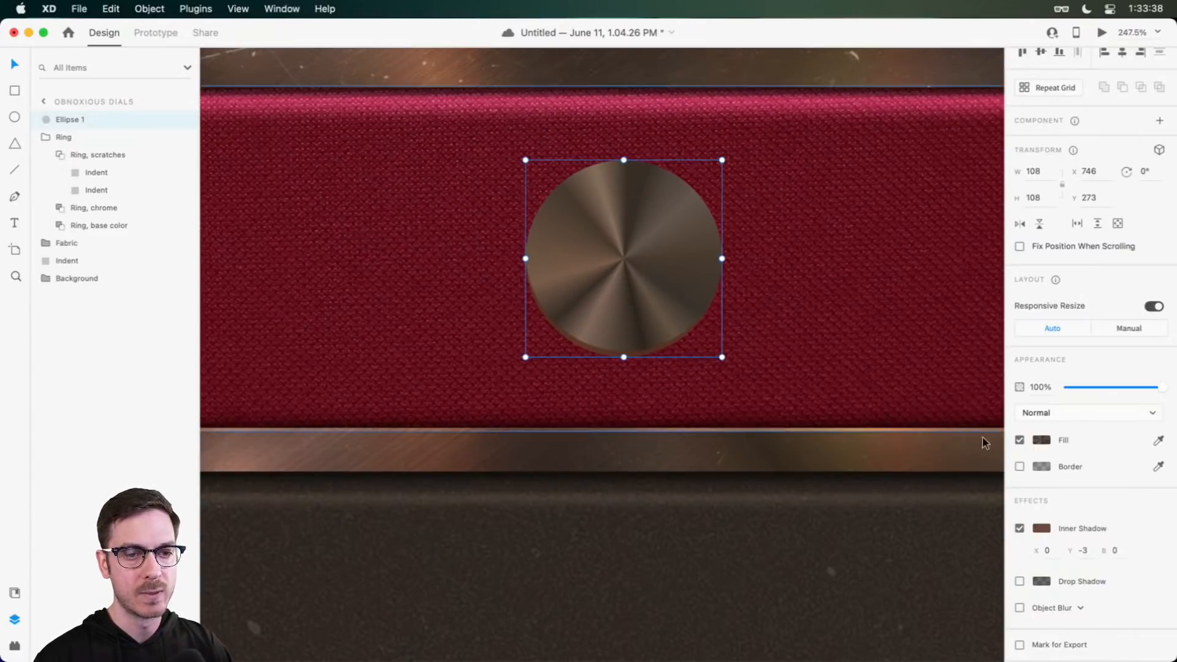
left_click(1041, 440)
left_click(898, 362)
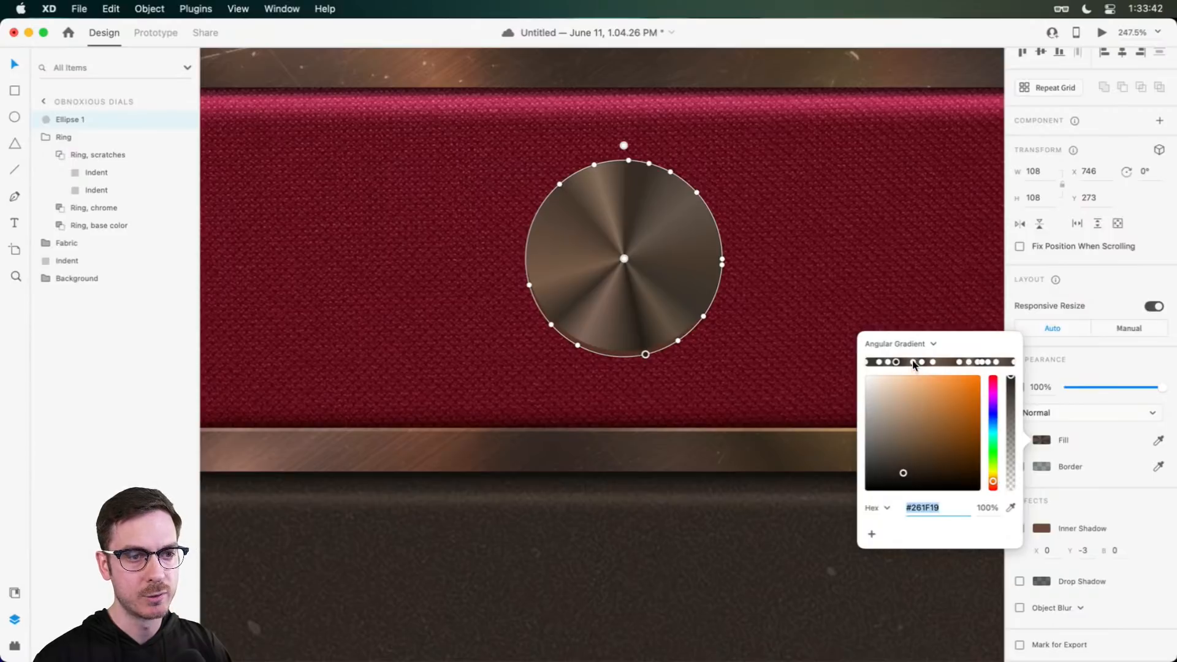
left_click(912, 363)
left_click_drag(901, 432, 896, 466)
left_click(921, 362)
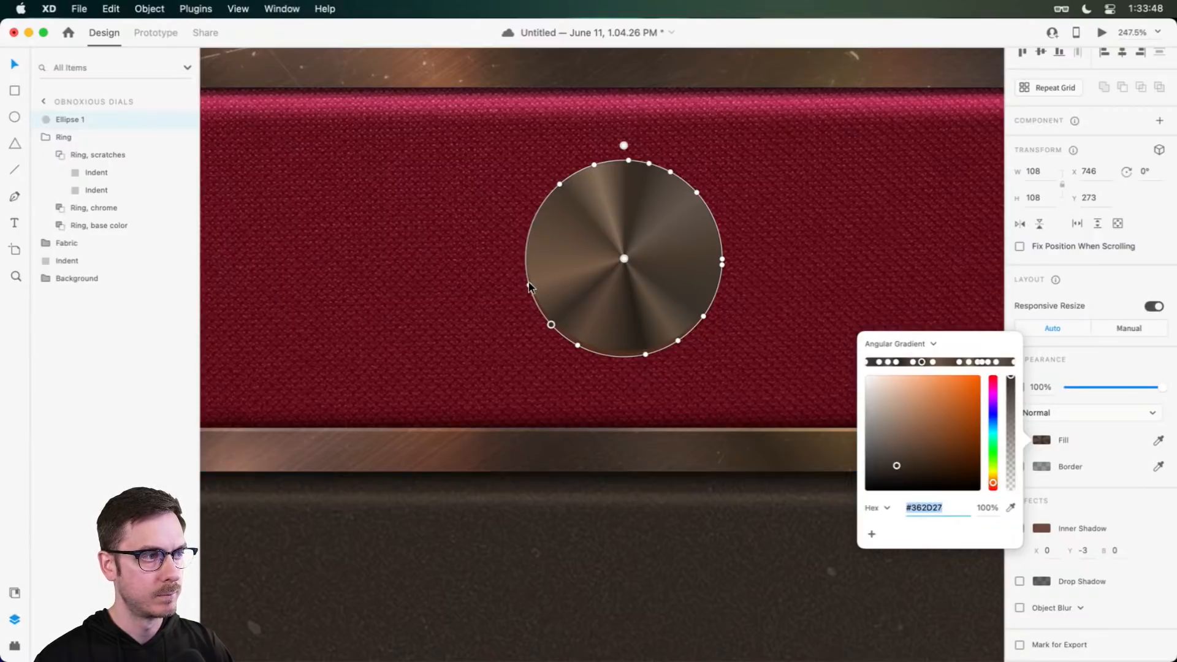
Step: Move the gradient's left stop up to the middle of the circle's left edge and recolour it to copper #764F3D
left_click_drag(529, 285, 525, 254)
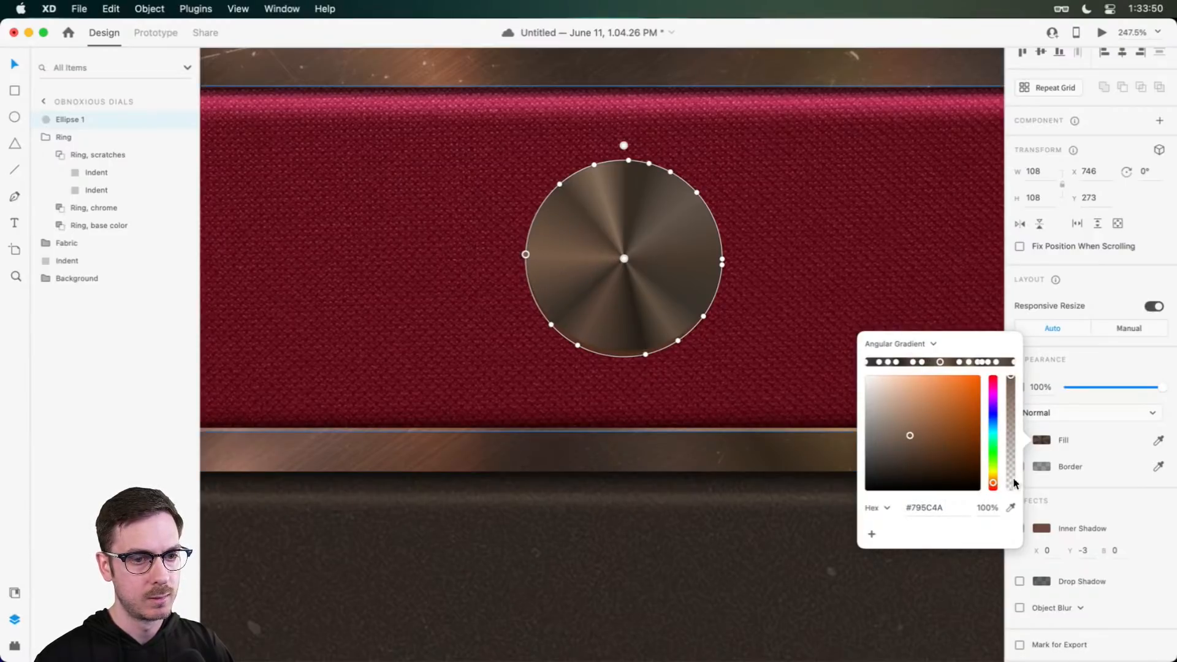
left_click_drag(994, 486, 994, 487)
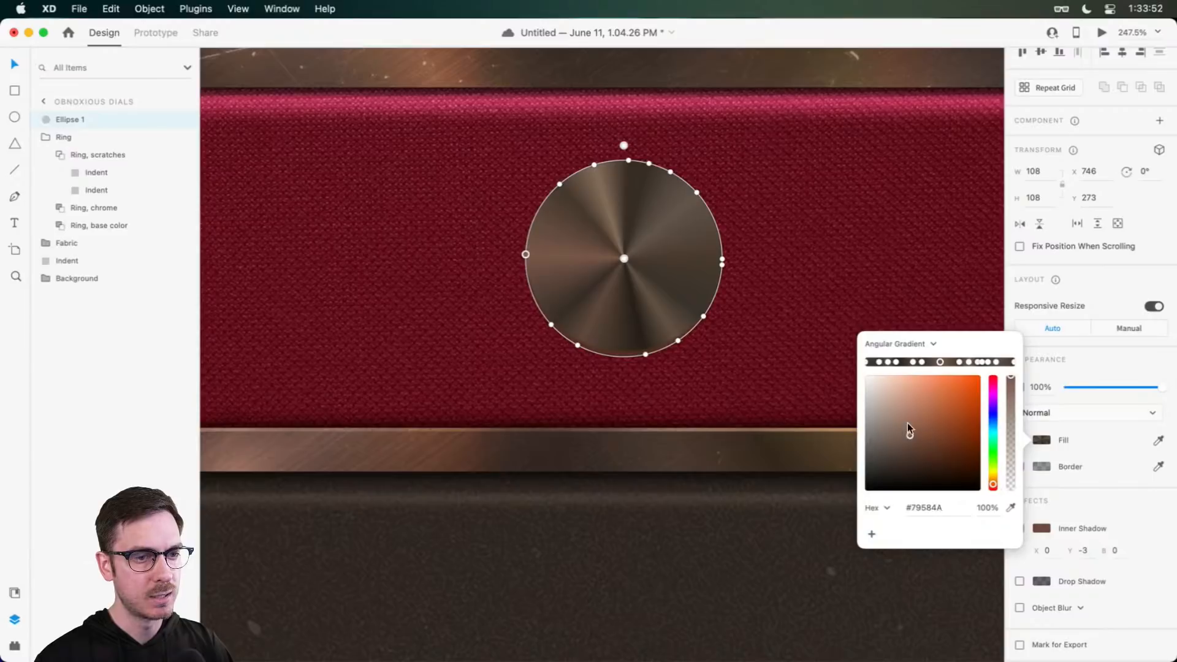
left_click_drag(908, 430, 921, 439)
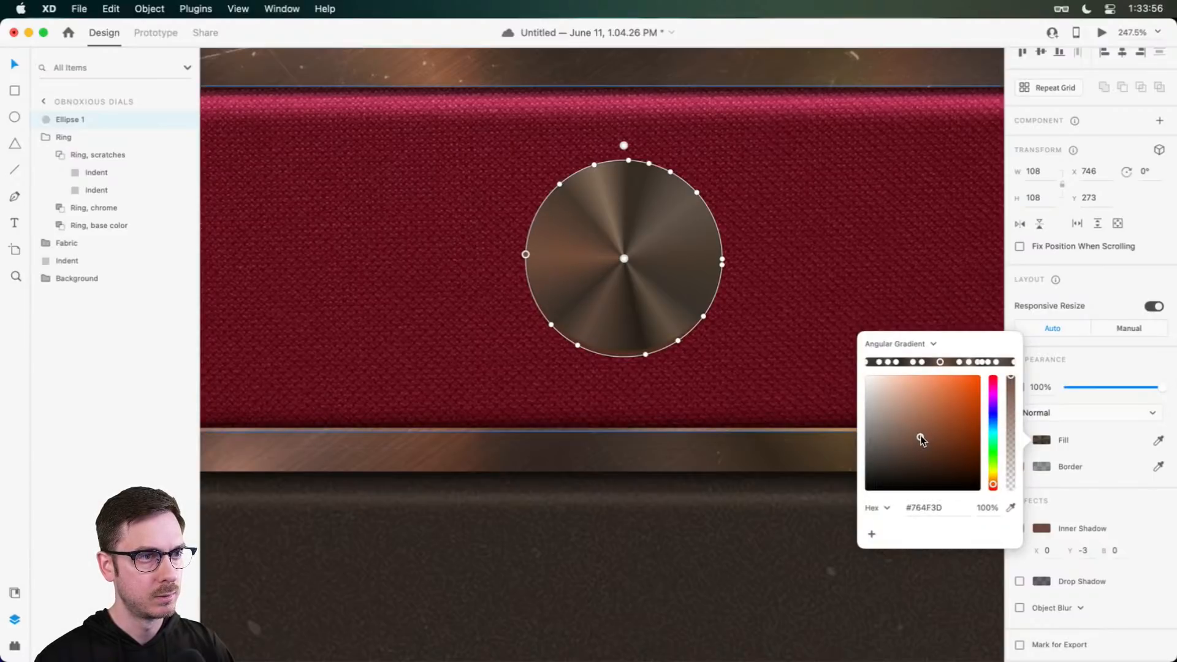
left_click(1129, 291)
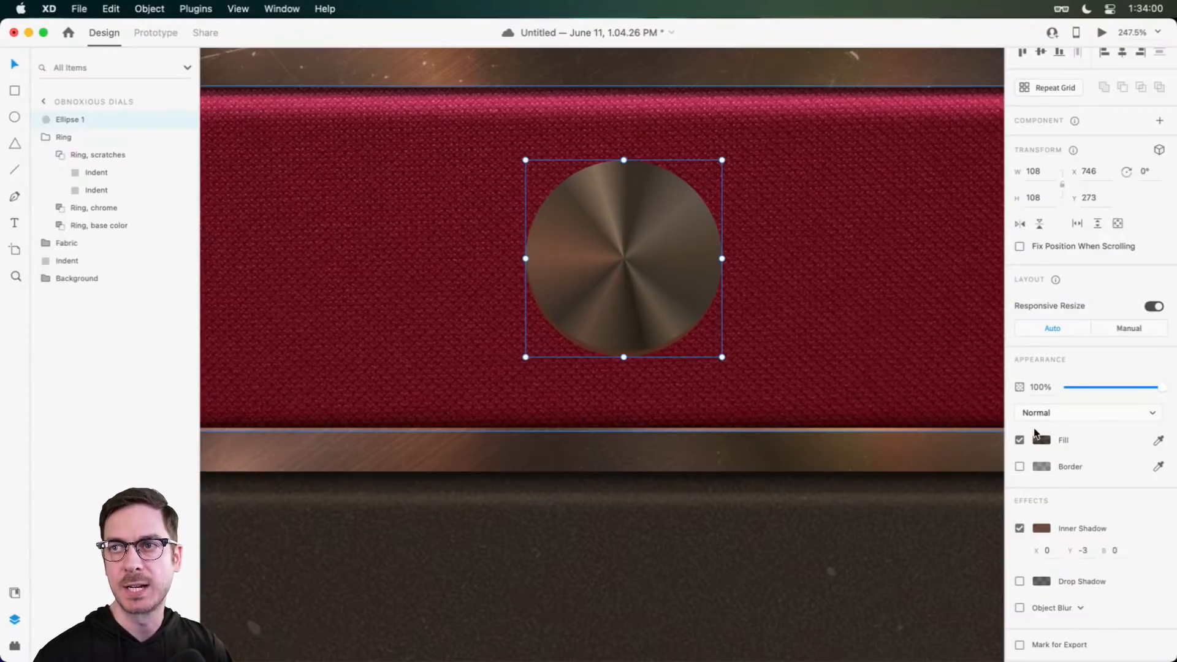
Step: Darken the circle's inner shadow colour slightly to #502B1E
left_click(1042, 528)
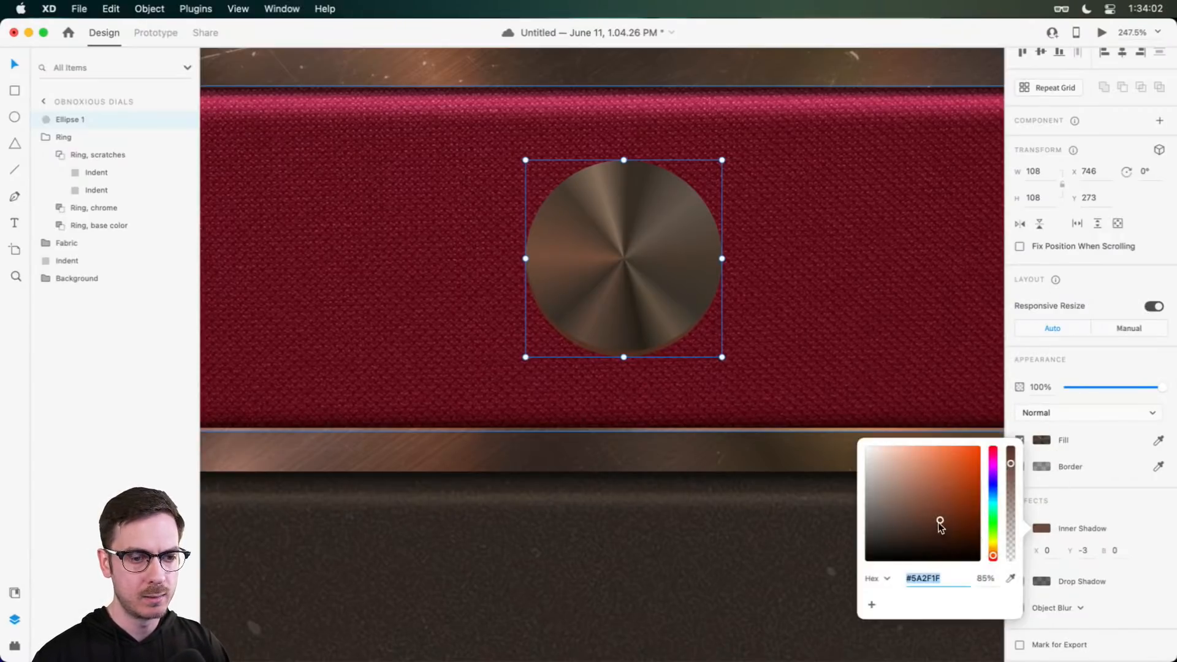
left_click_drag(934, 525, 939, 528)
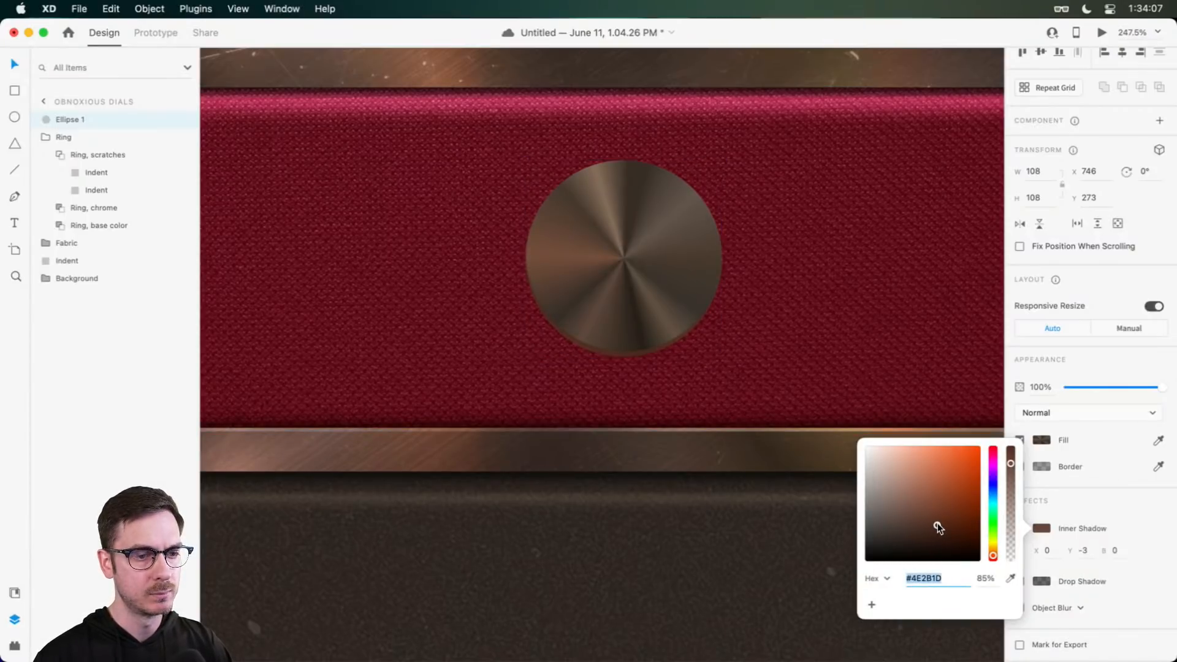
left_click(1092, 354)
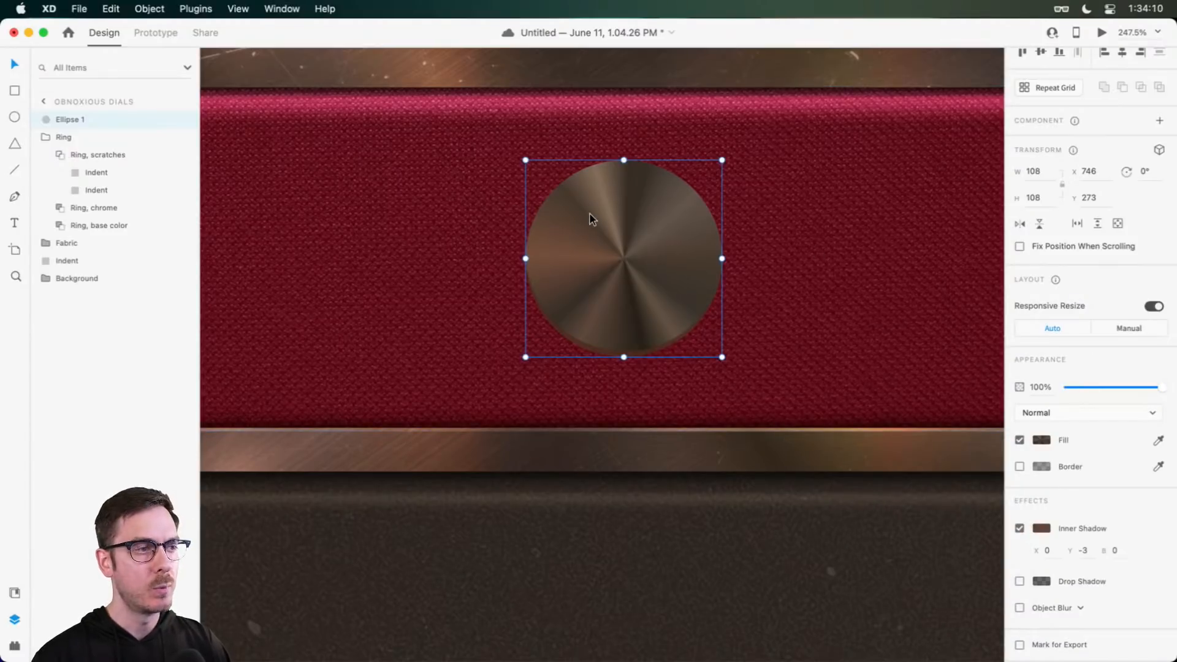
Step: Rename the circle layer "Dial, base color" and duplicate it
double_click(72, 120)
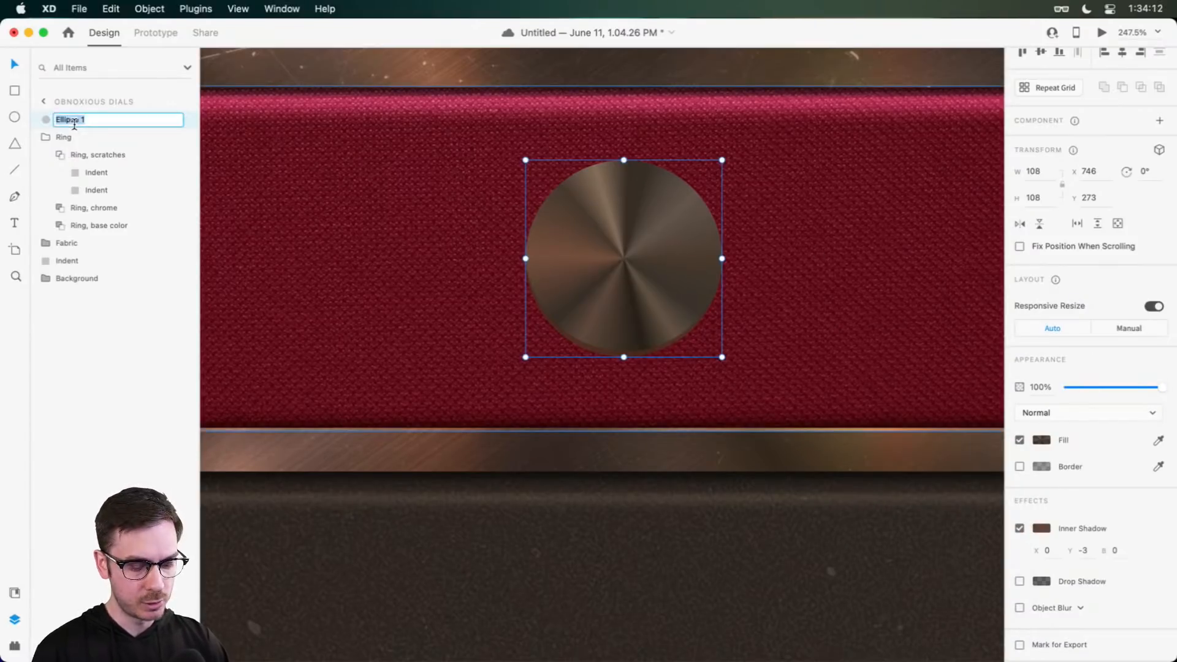
type("Dial, base")
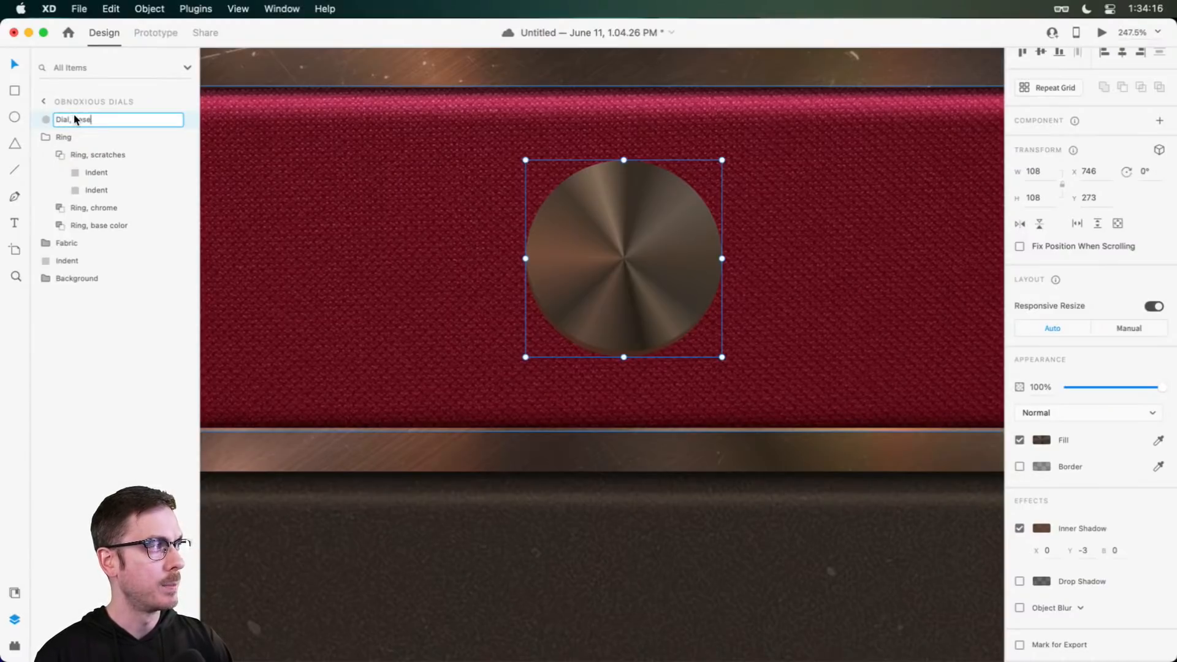
type(" color")
key("Return")
key("super+d")
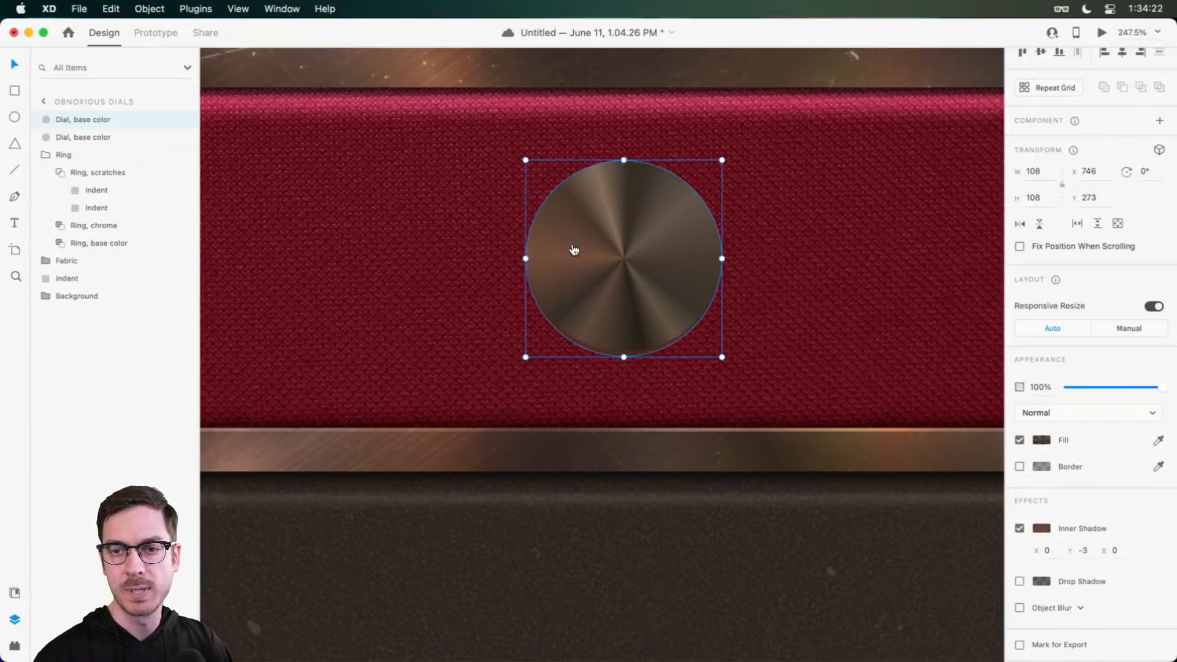
Step: Fill the duplicated circle with the streaked chrome image using Paste Appearance and set its blend mode to Overlay
key("super+Tab")
left_click(801, 202)
key("super+Tab")
right_click(676, 248)
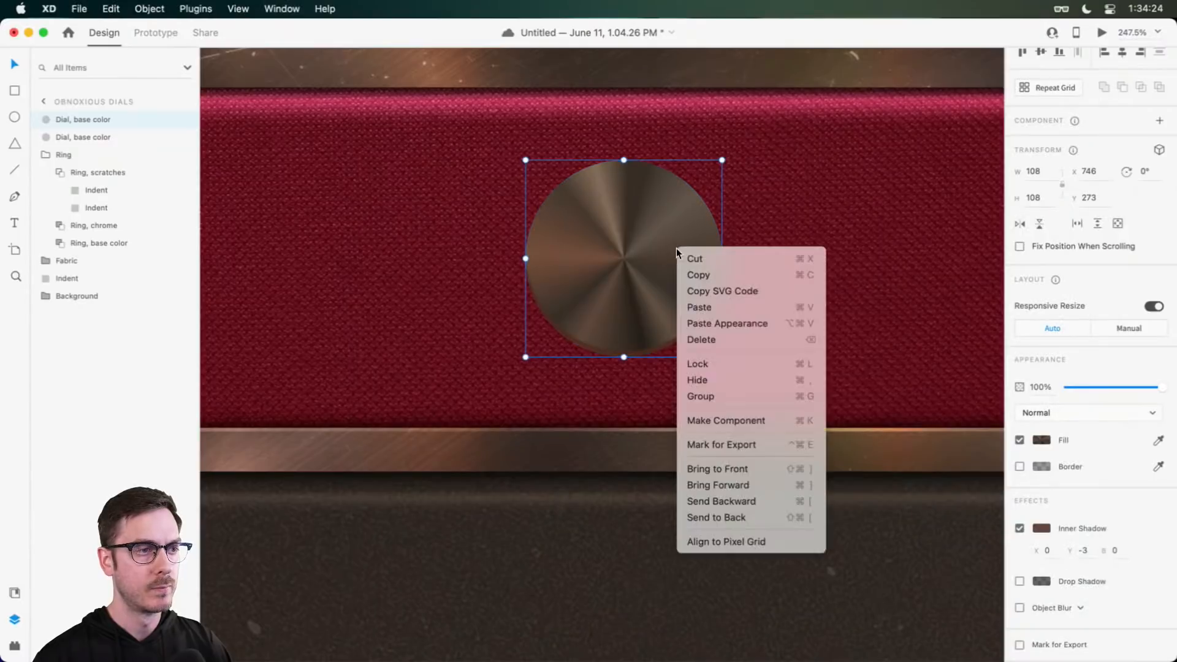
left_click(738, 325)
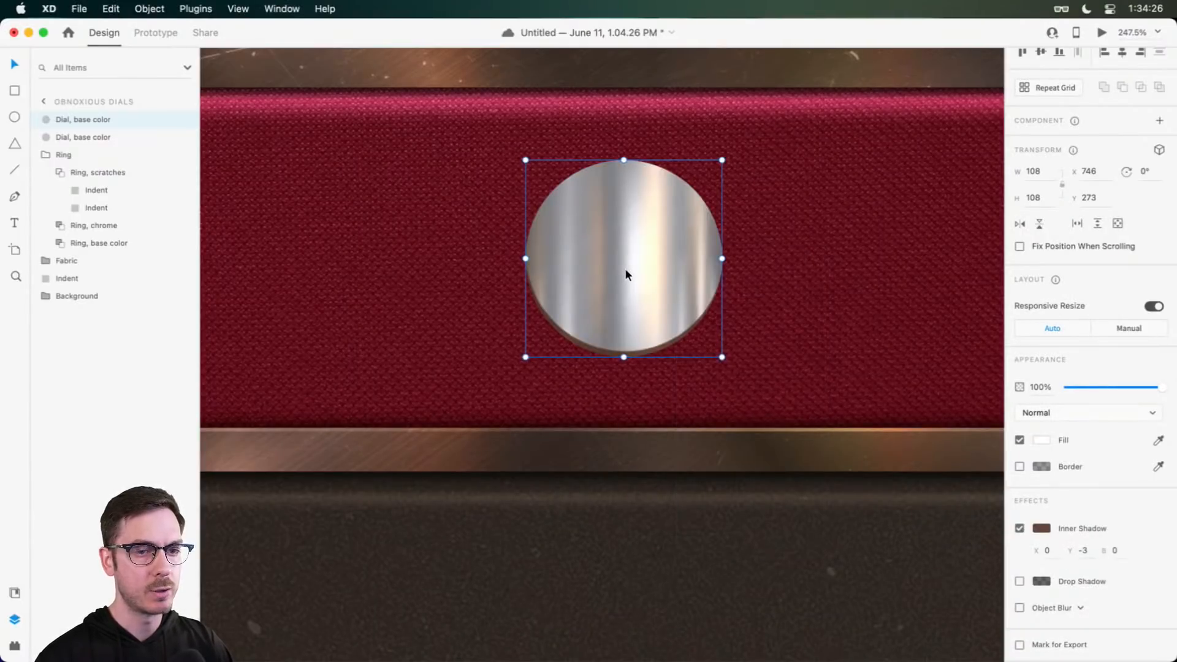
left_click(1095, 413)
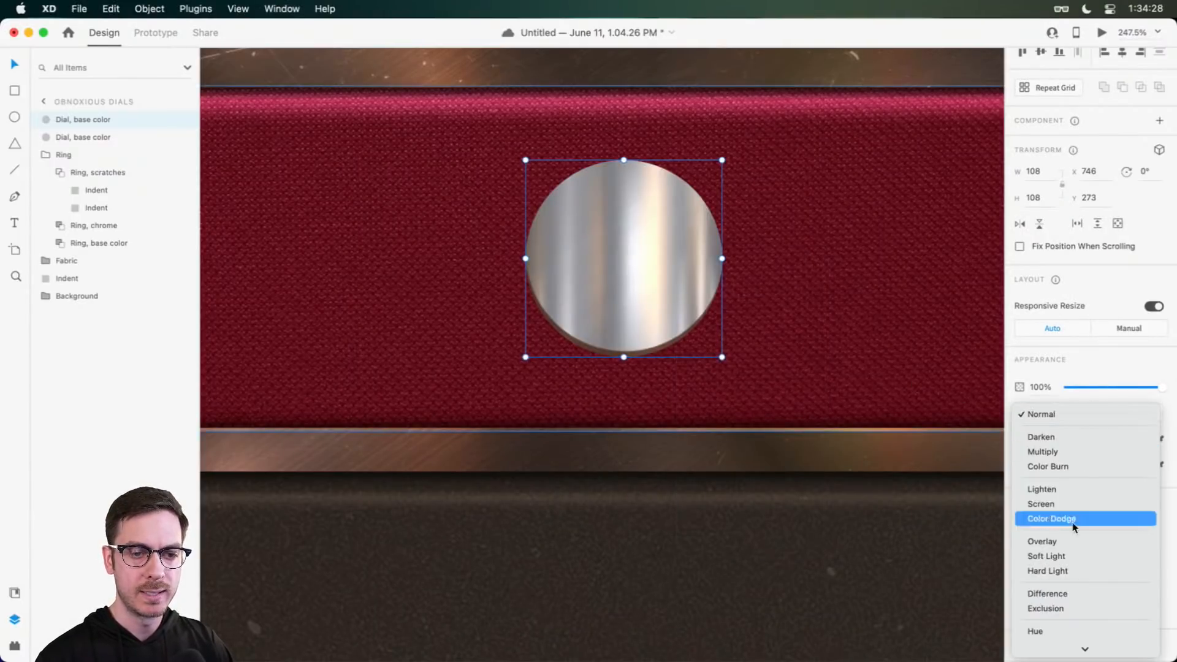
left_click(1071, 542)
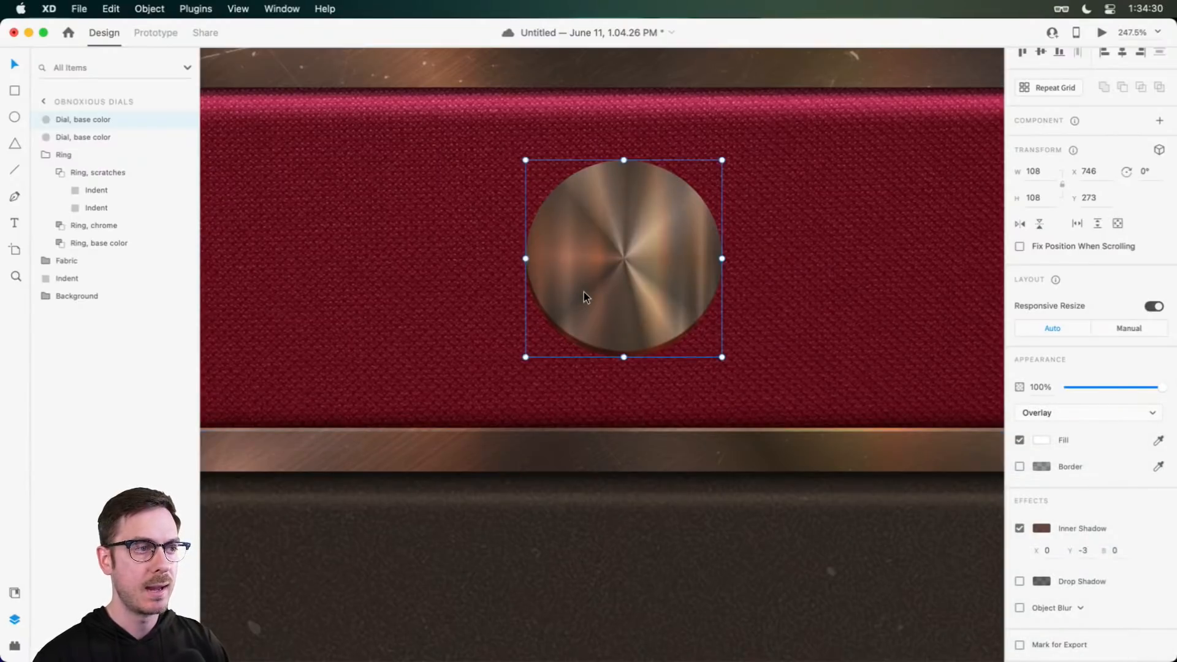
Step: Change the chrome circle's inner shadow to white #FFFFFF and set its Y offset to 1
left_click(1043, 530)
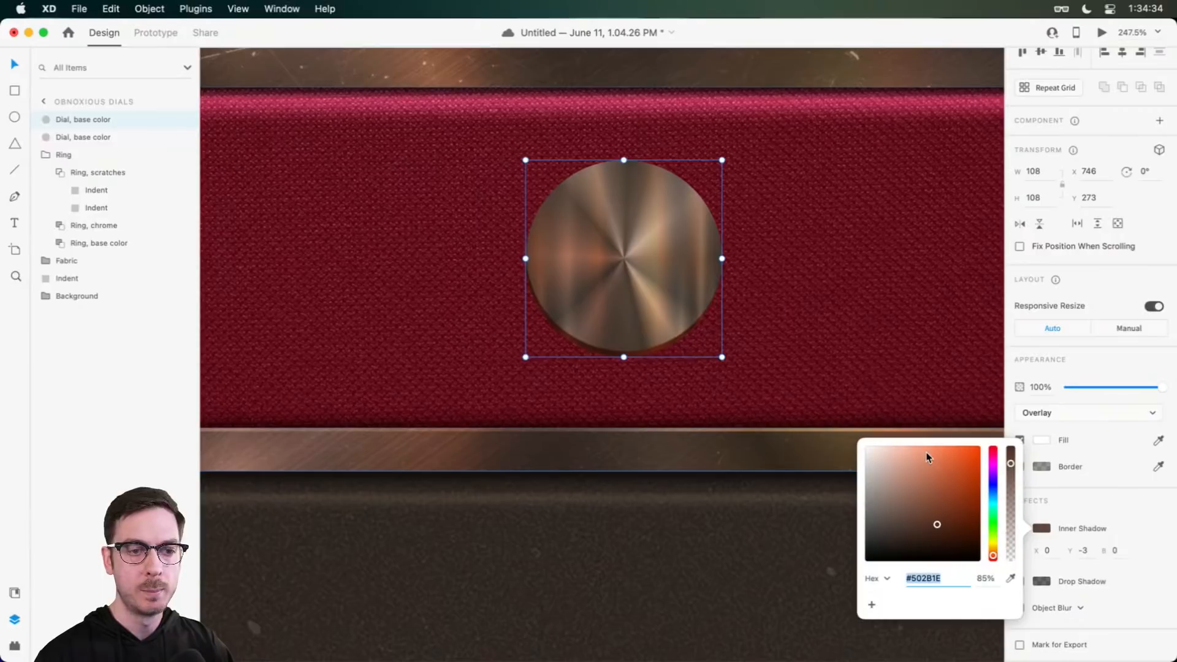
left_click_drag(926, 454, 763, 360)
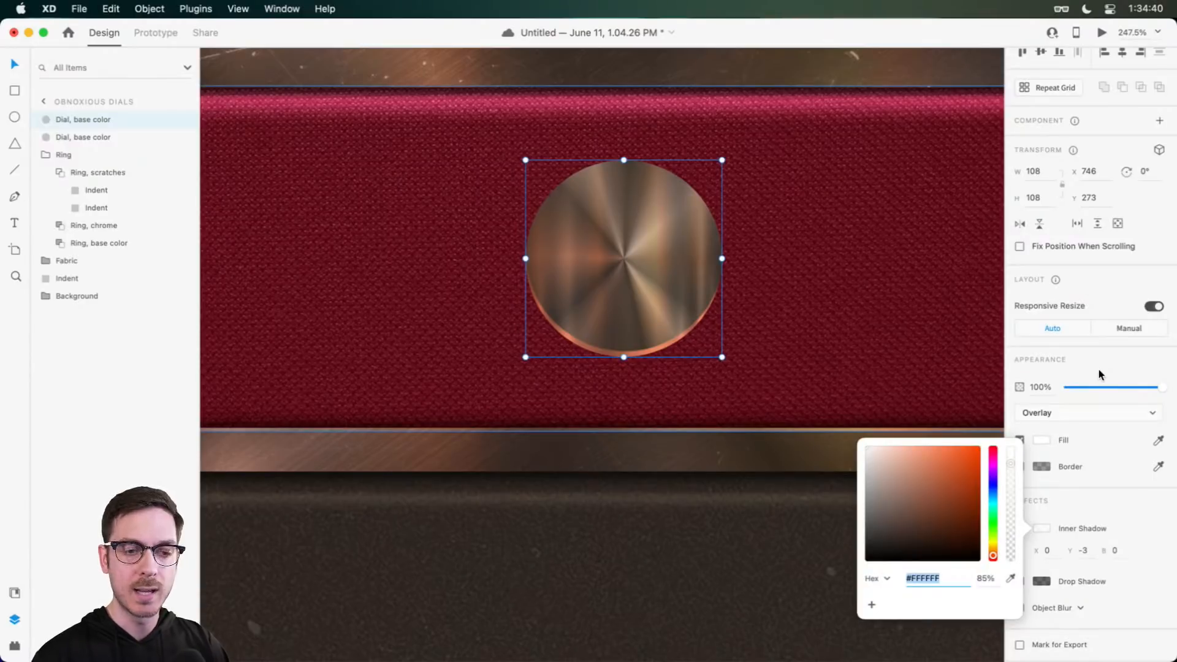
left_click(1085, 562)
key("Up")
key("Up")
key("Up")
key("Up")
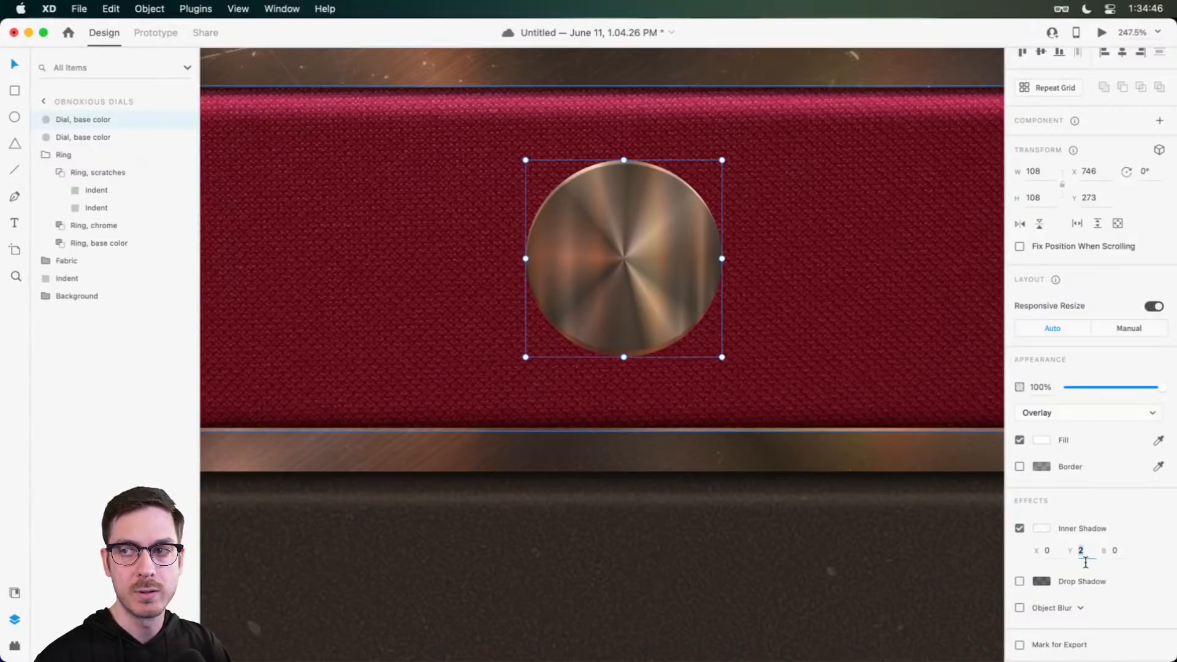
key("Down")
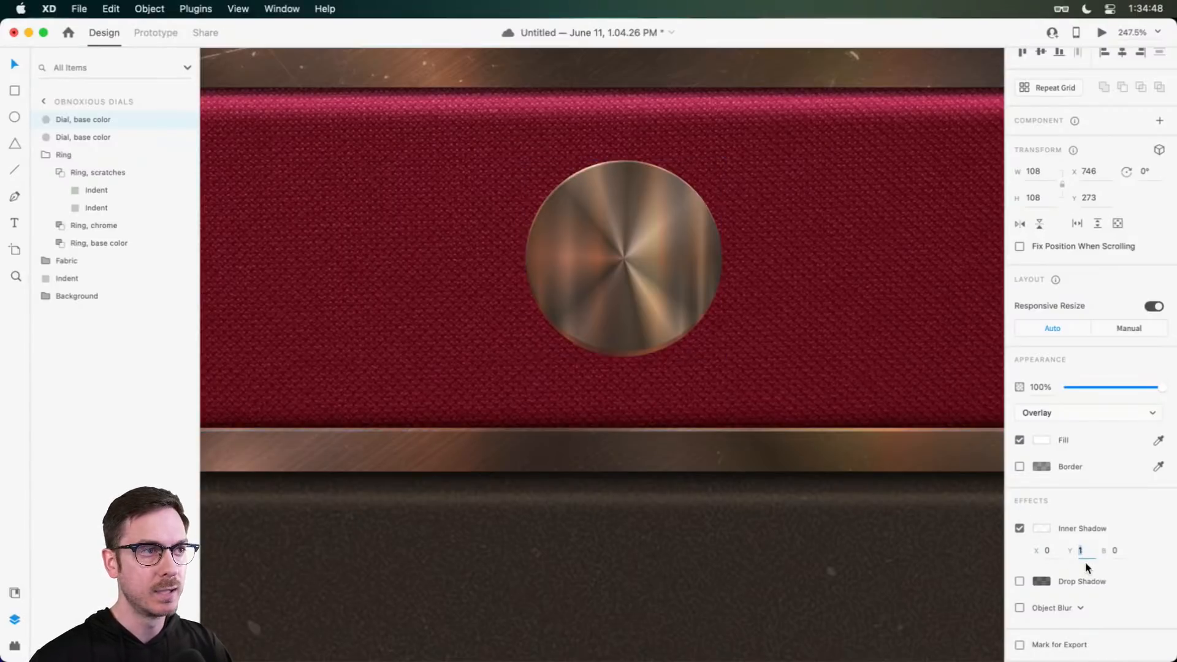
Step: Set the chrome circle's inner shadow to a Y offset of 2 and lower its colour opacity to 33%
key("Up")
left_click(1042, 528)
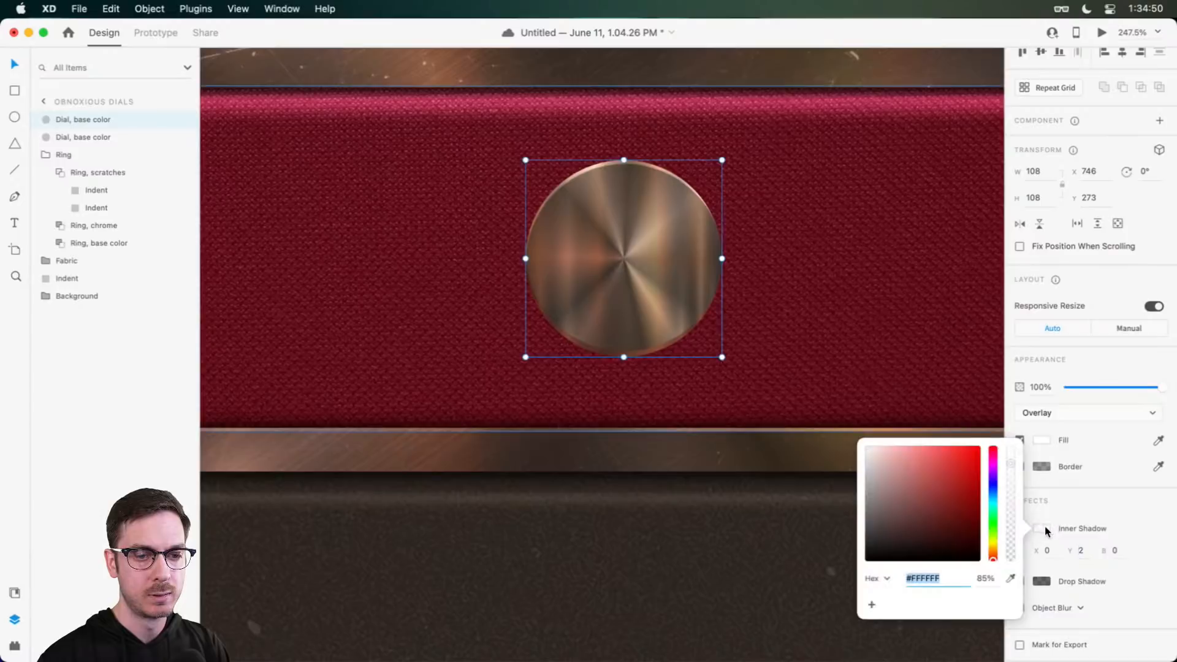
left_click_drag(1011, 461, 996, 525)
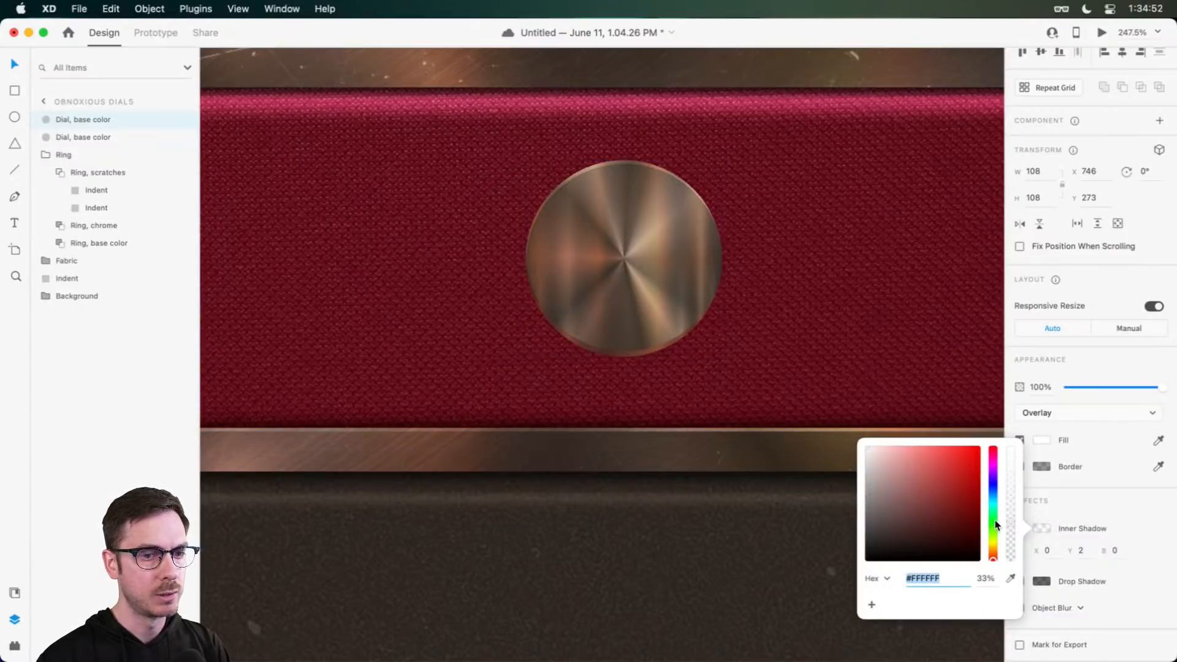
left_click(1079, 362)
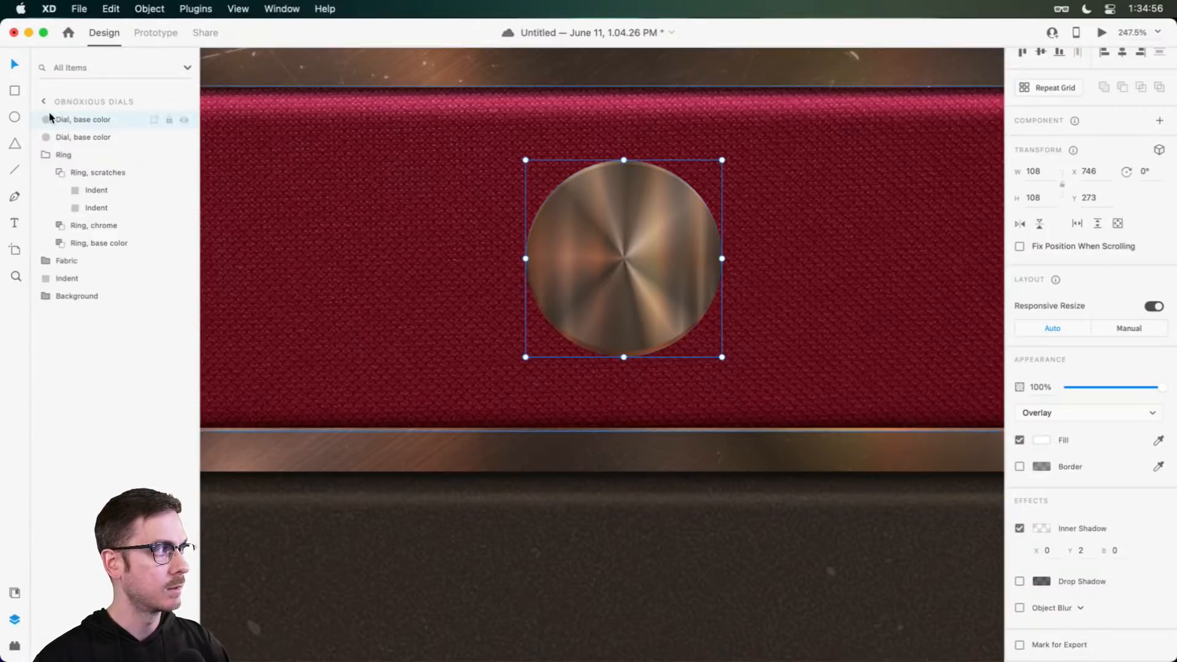
Step: Duplicate the chrome circle and rename the copy "Dial, scratches"
key("super+d")
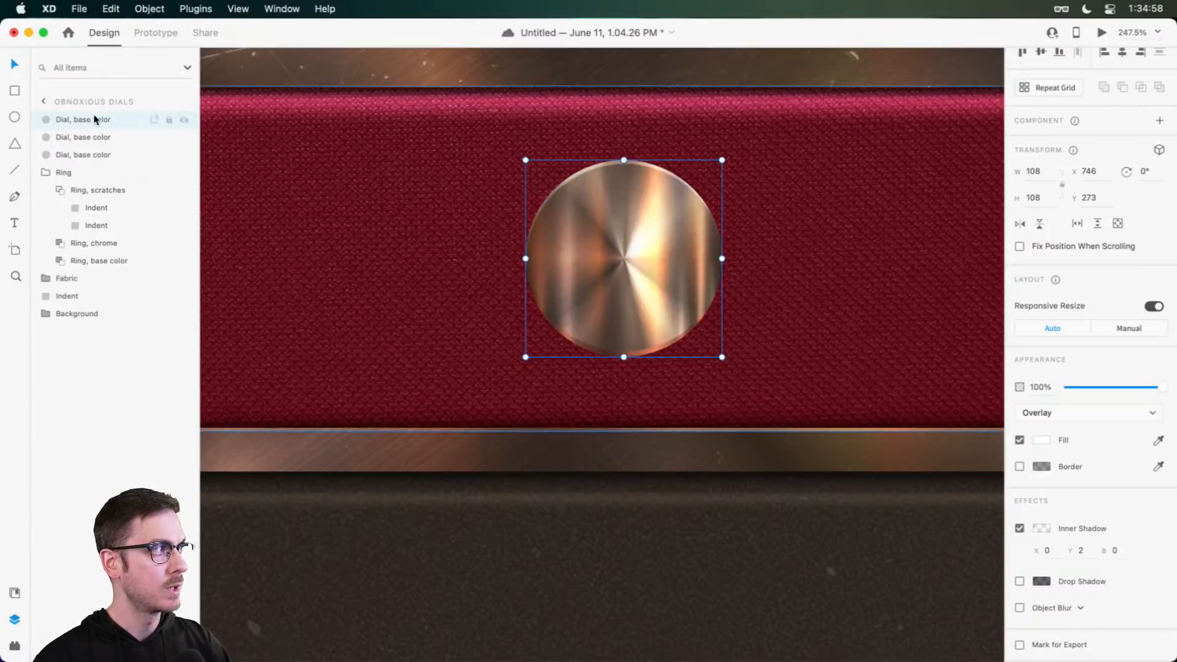
double_click(93, 120)
left_click_drag(72, 126, 178, 134)
type("scr")
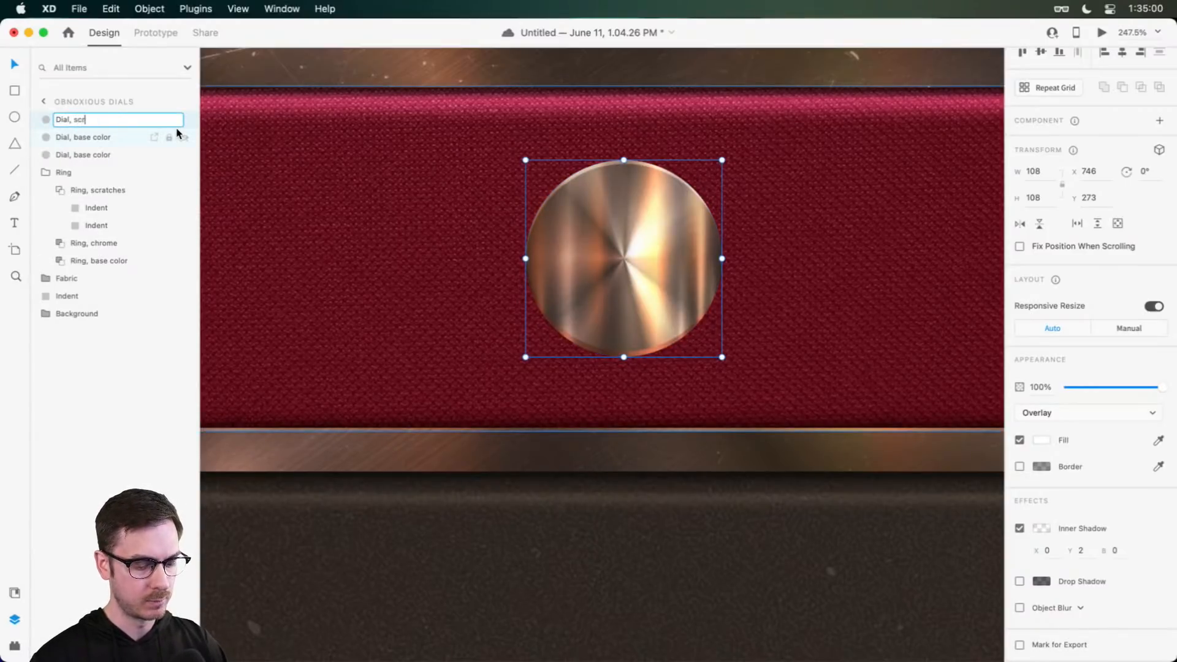
type("atches")
key("Tab")
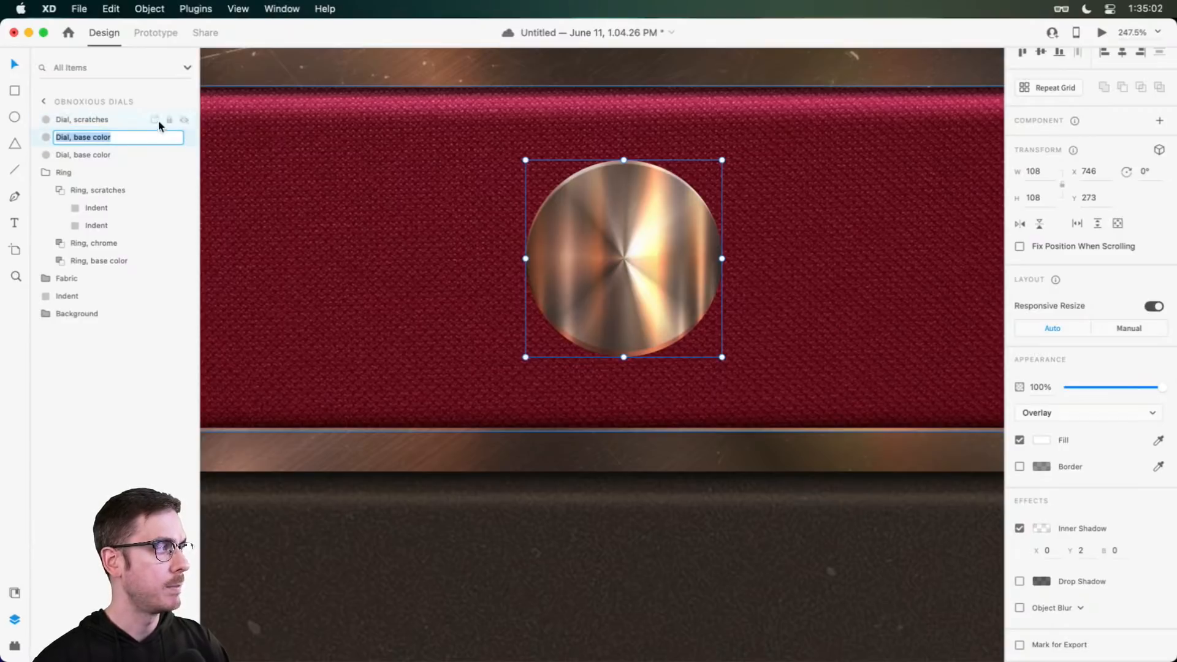
Step: Rename the original chrome circle layer beneath the scratches layer "Dial, chrome"
left_click_drag(72, 141, 209, 145)
type("chrome")
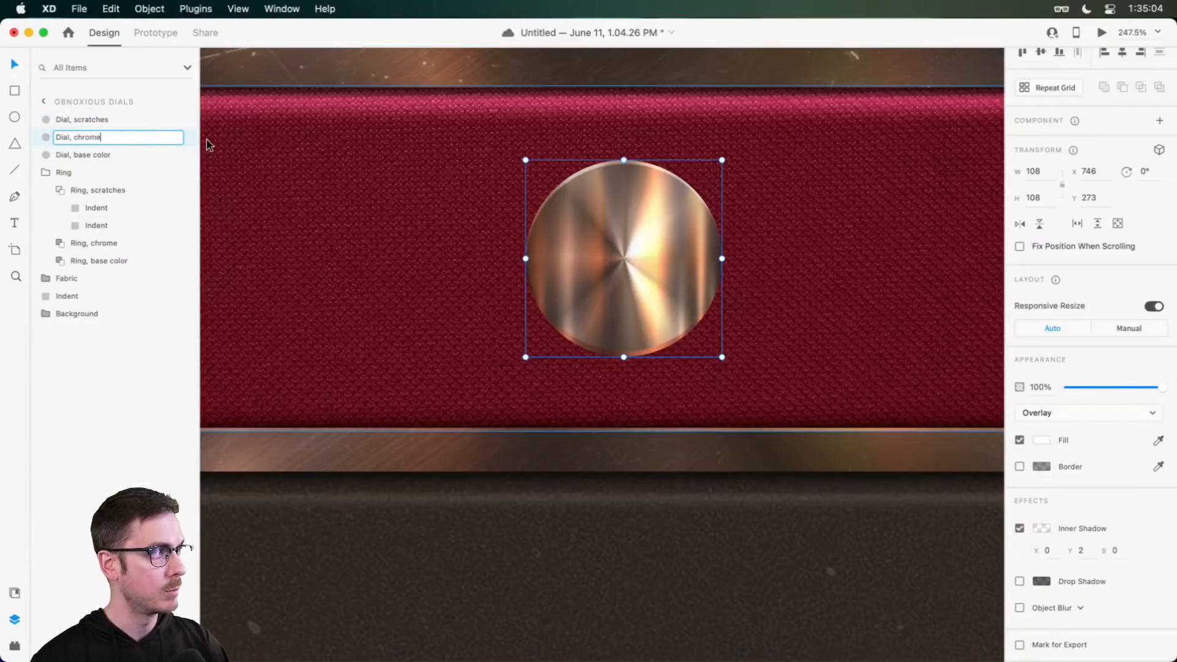
key("Return")
Step: Fill the "Dial, scratches" circle with the stratches.jpg texture from the Converted folder in Finder
left_click(126, 122)
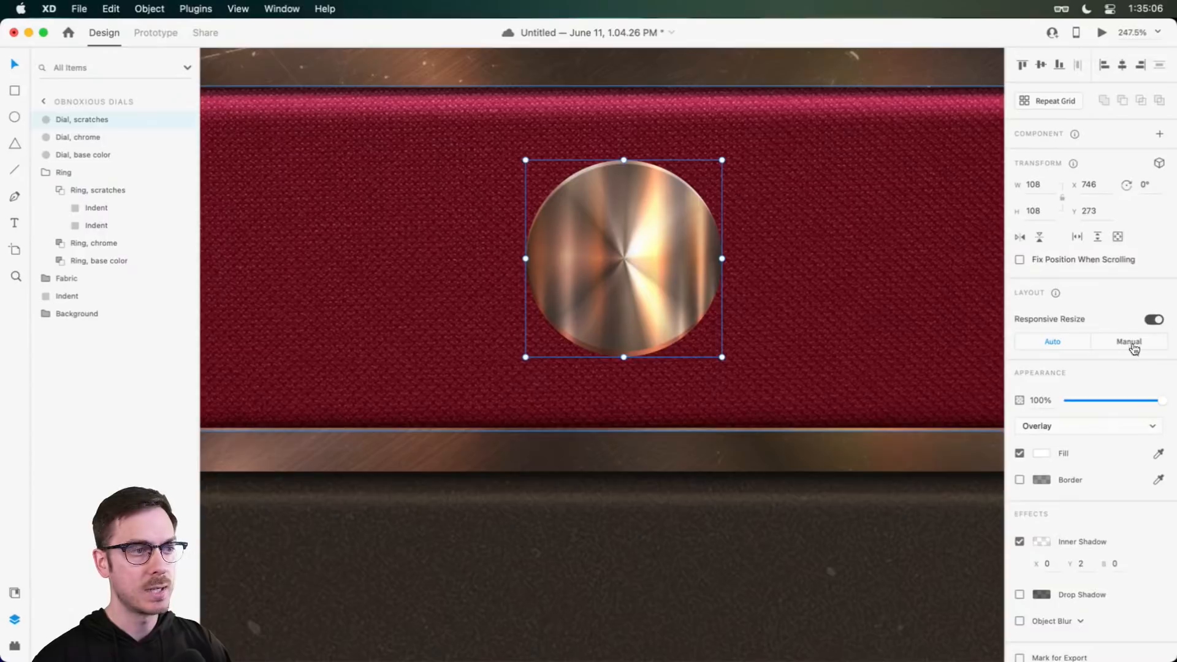
key("super+Tab")
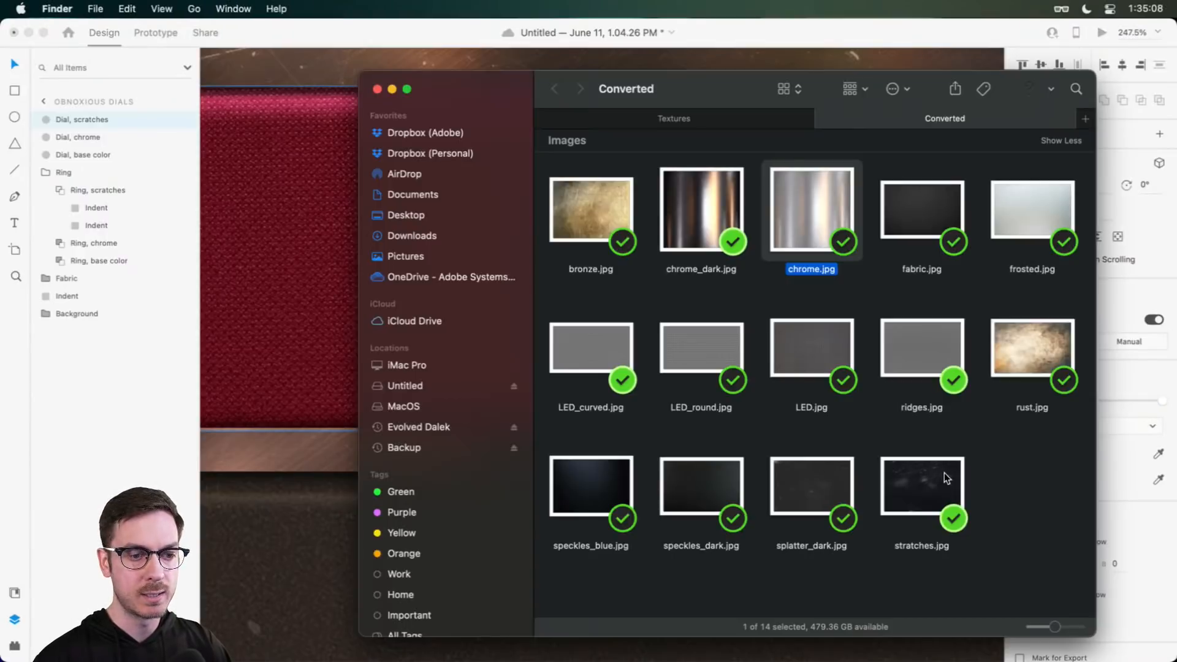
key("super+Tab")
left_click_drag(944, 473, 631, 223)
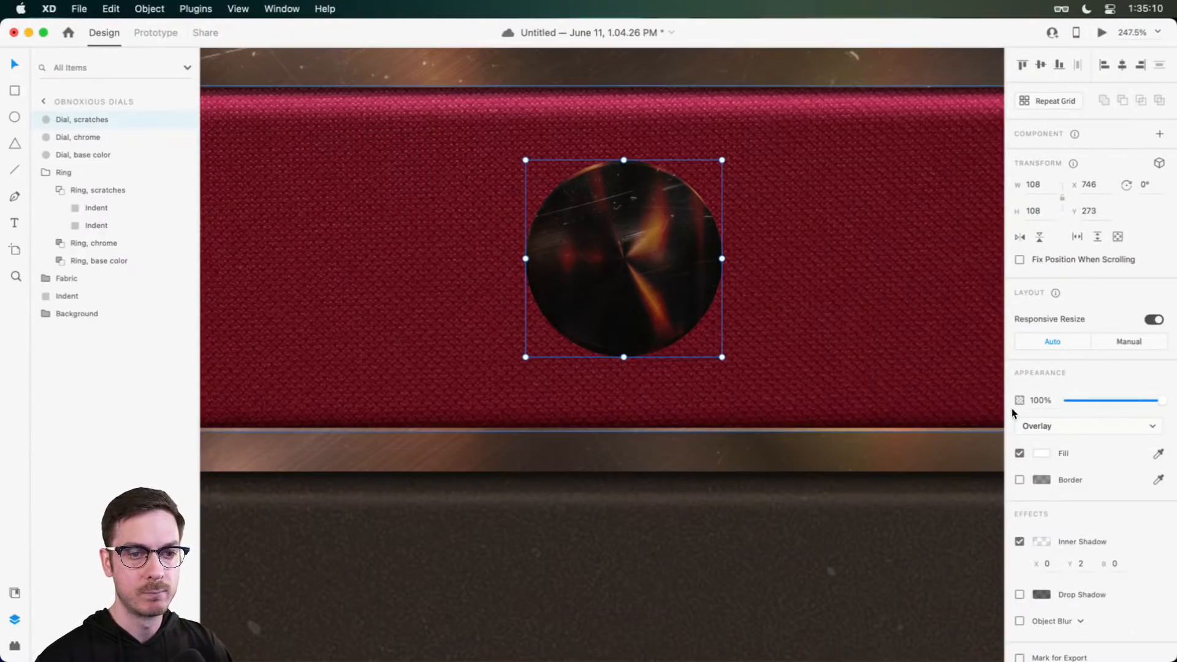
Step: Set the scratches circle's blend mode to Soft Light and its opacity to 80%
left_click(1076, 426)
left_click(1071, 443)
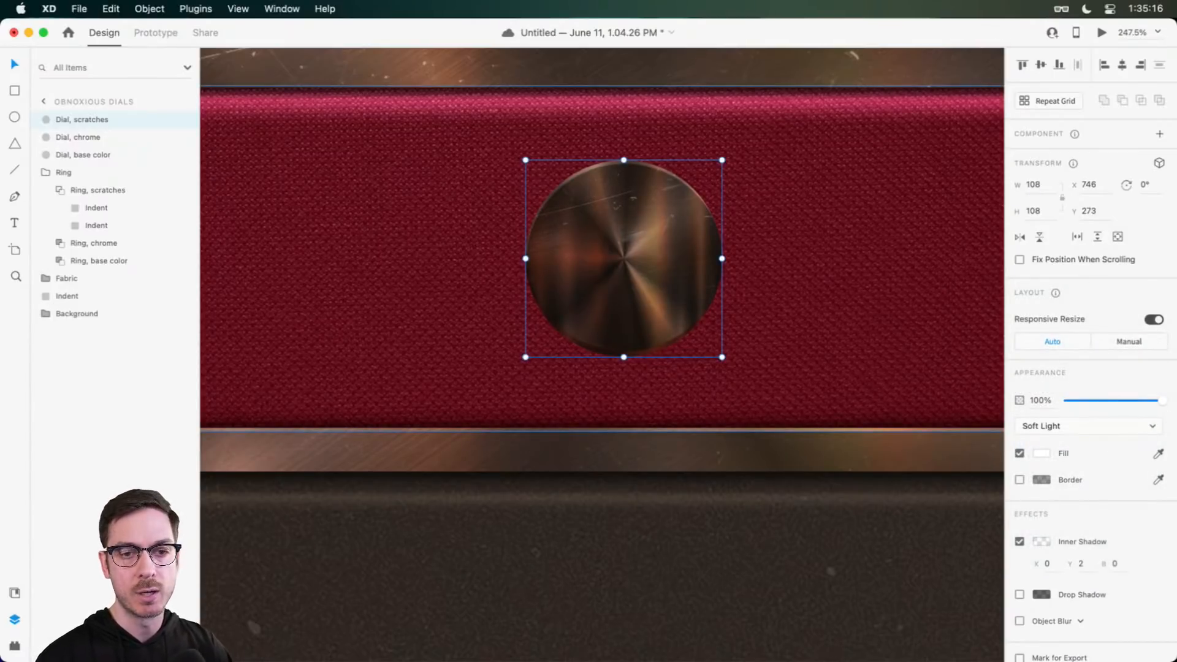
mouse_move(1162, 400)
left_mouse_down()
mouse_move(1134, 395)
mouse_move(1144, 395)
left_mouse_up()
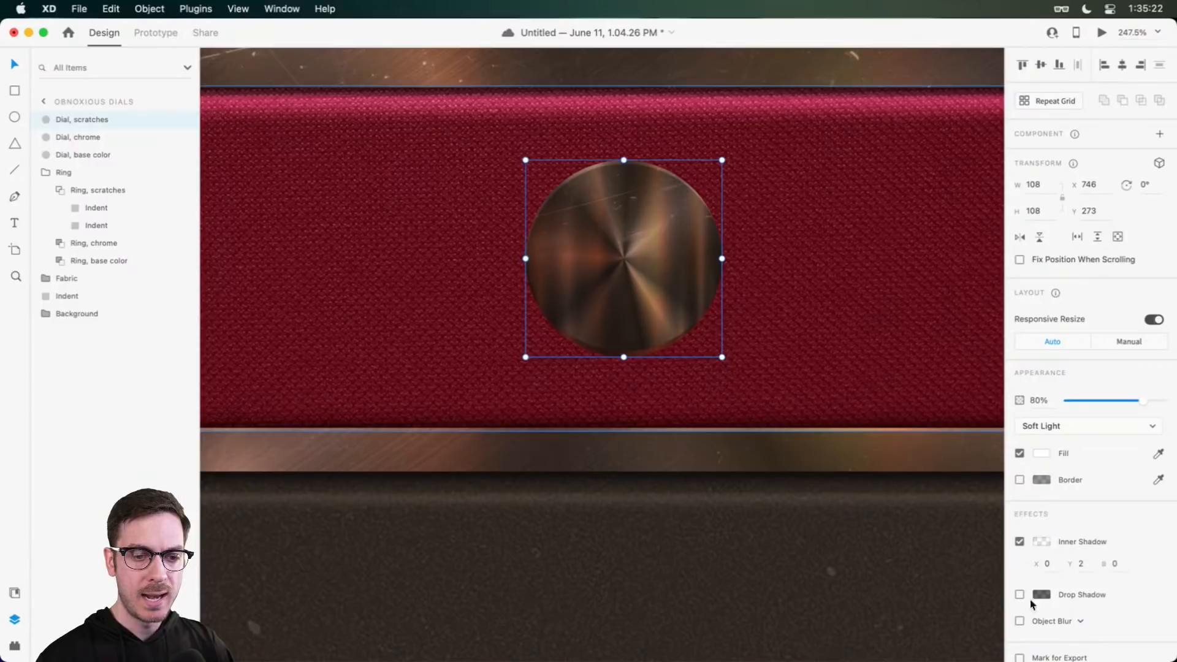
Step: Change the scratches circle's inner shadow to black #000000 at 100% opacity with a Y offset of -1
left_click(1049, 540)
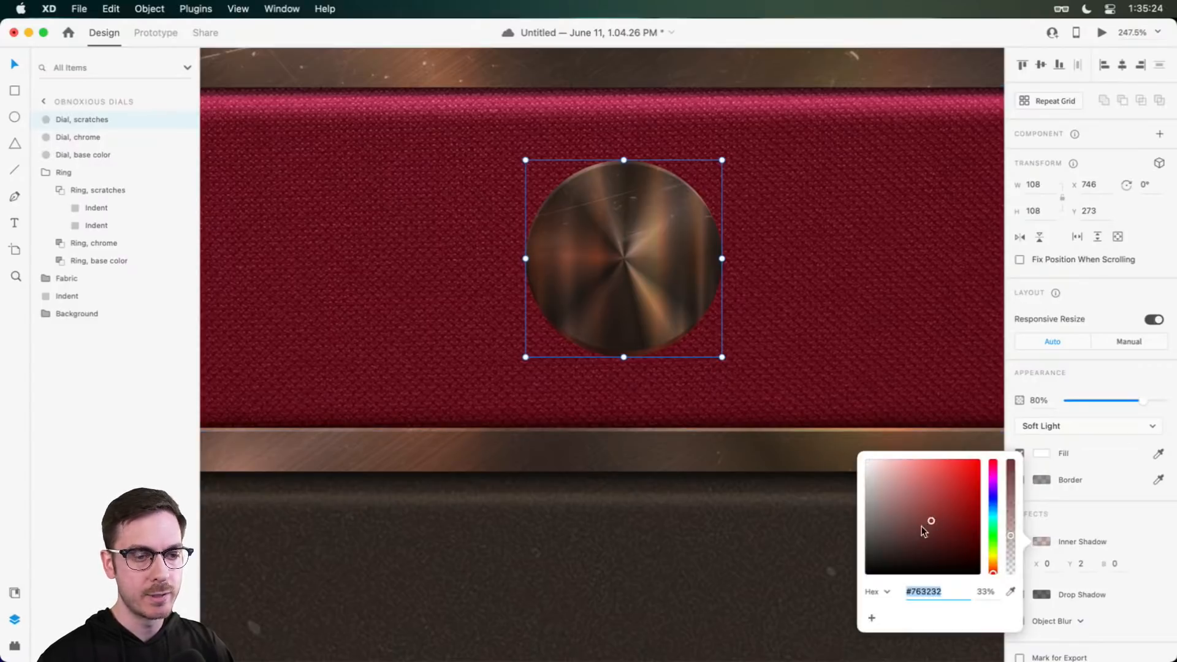
left_click(1081, 565)
type("1")
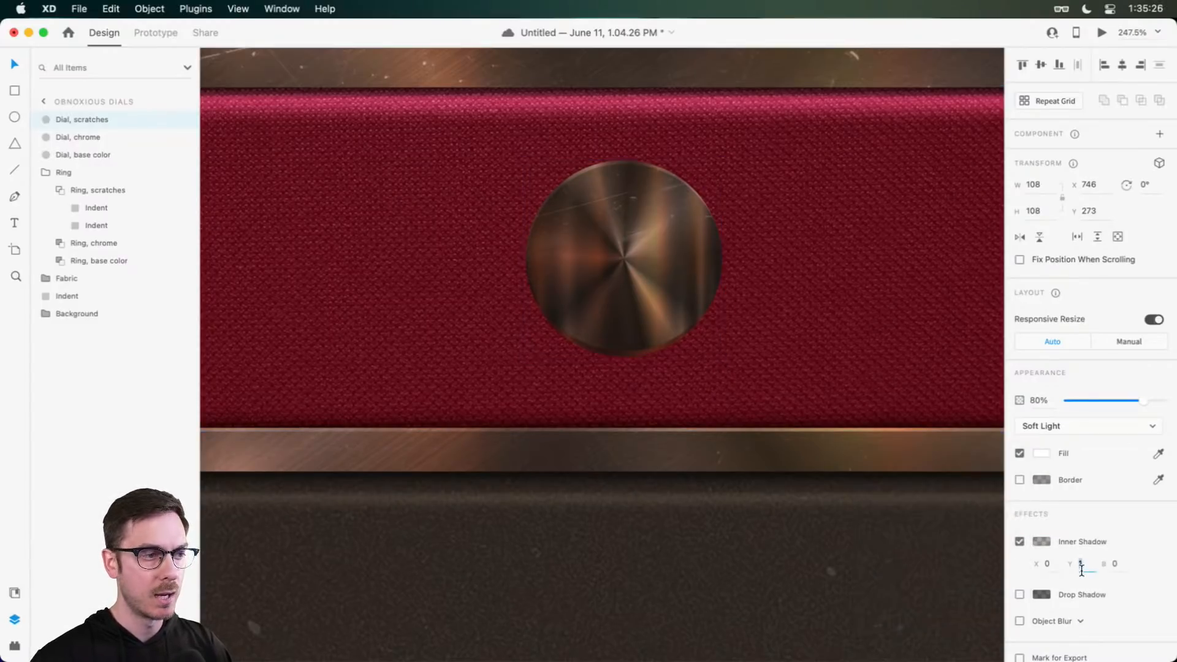
key("Down")
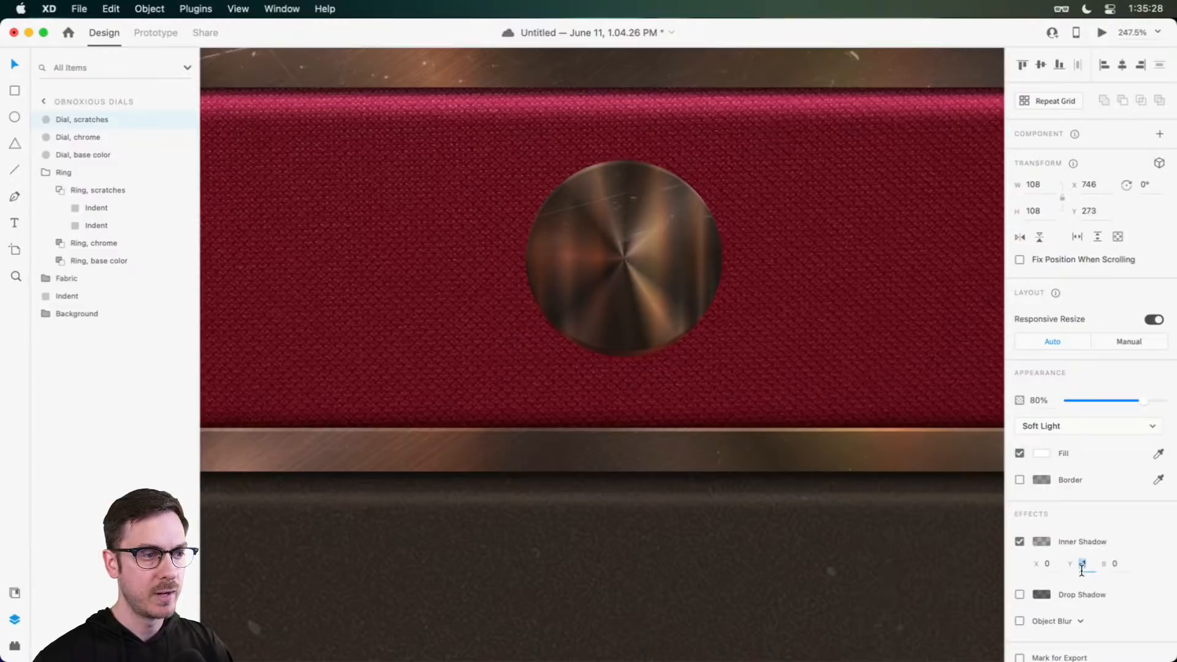
scroll(612, 334, "up", 5)
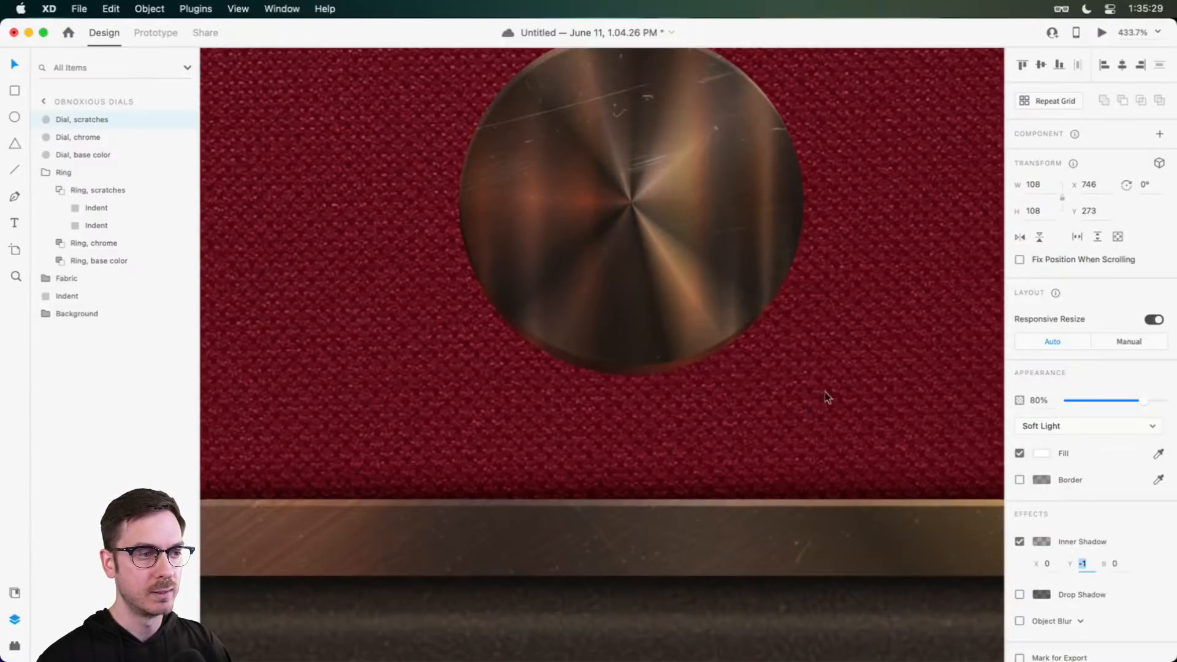
left_click(1041, 542)
left_click_drag(1010, 535, 999, 430)
scroll(623, 291, "down", 2)
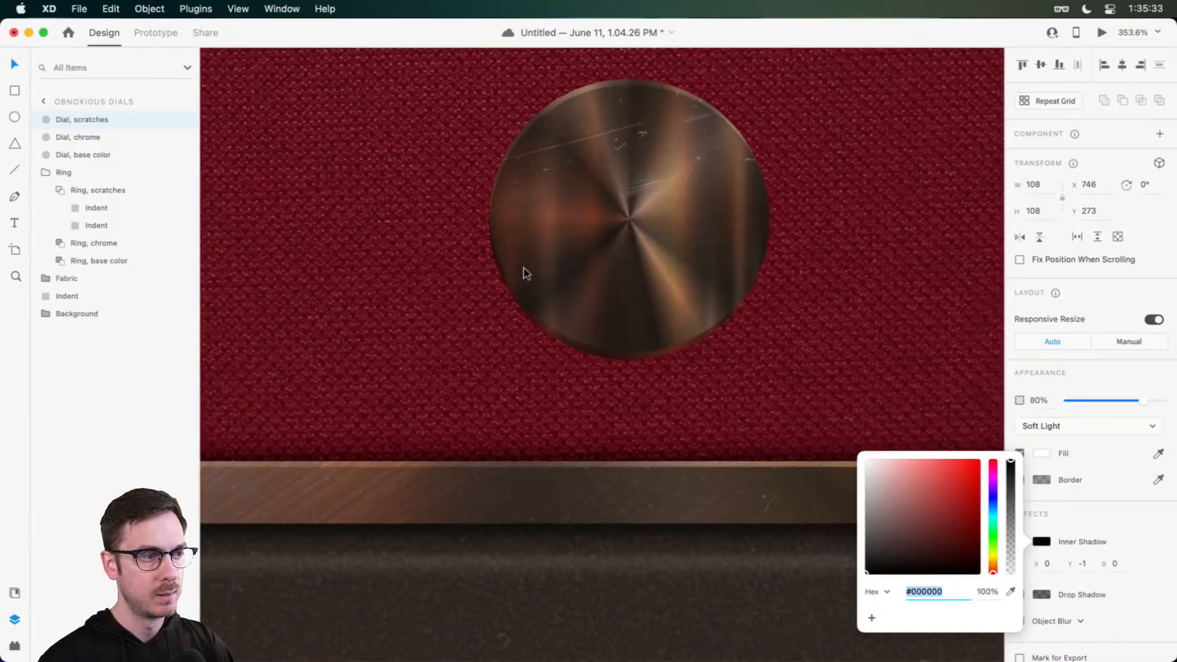
Step: Give the "Dial, base color" circle's inner shadow a lighter copper brown colour and a Y offset of -3
left_click(103, 154)
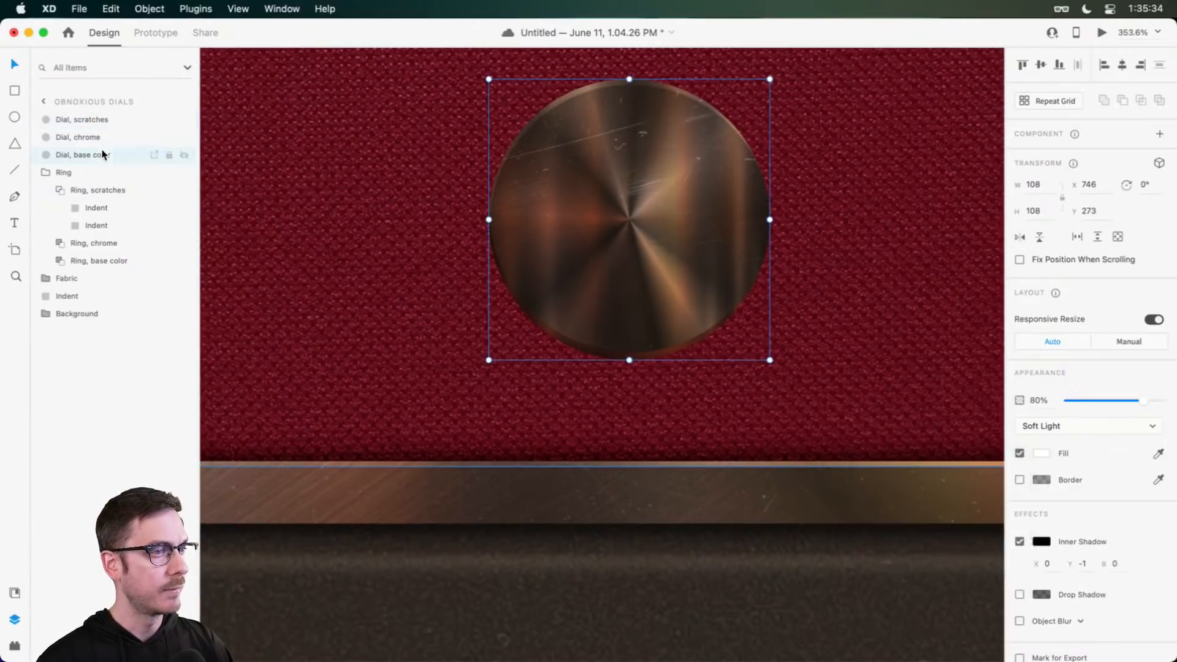
left_click(1042, 542)
left_click_drag(944, 490, 916, 507)
left_click(1092, 575)
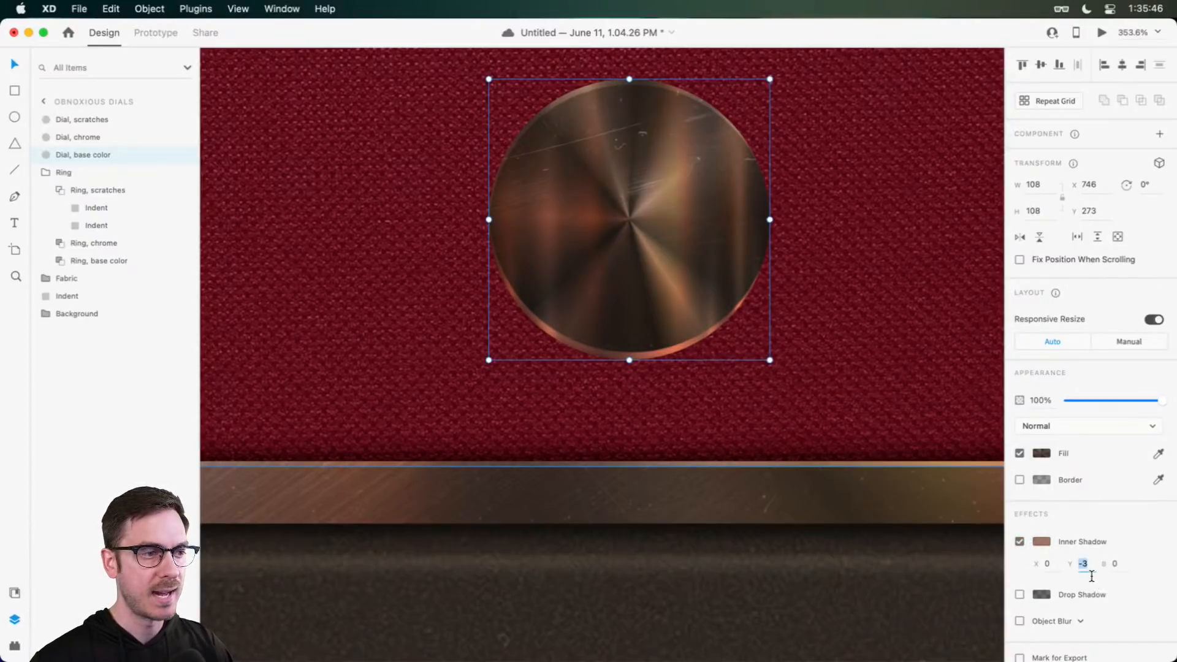
key("Down")
key("Up")
key("Up")
key("Down")
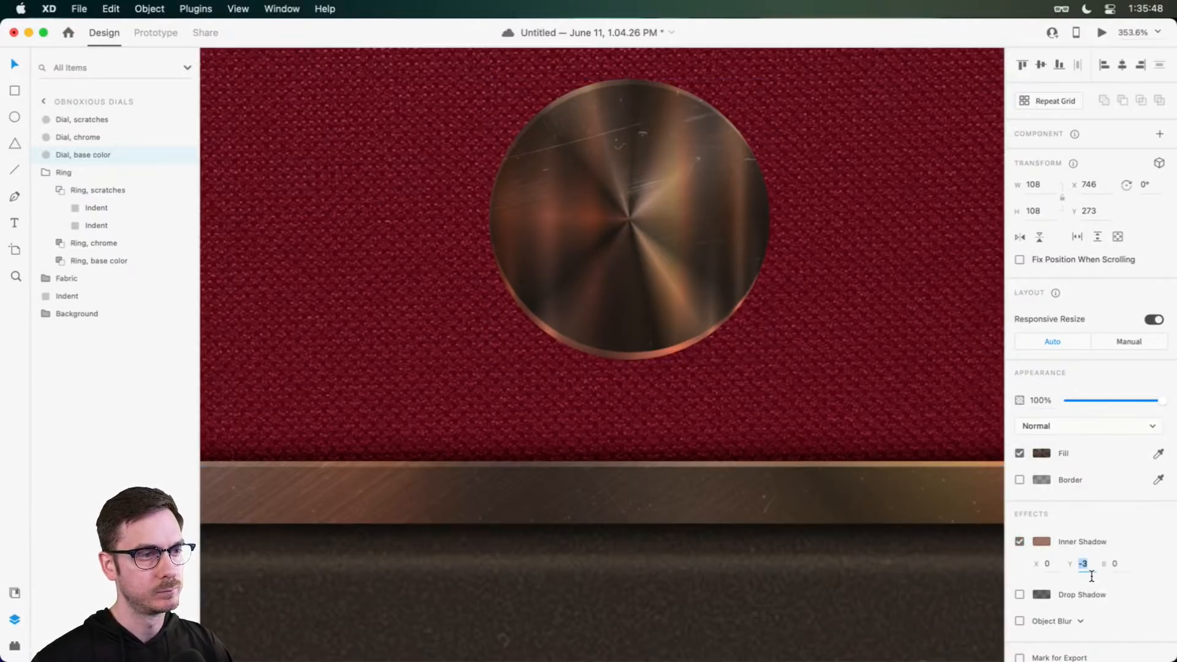
key("Return")
Step: Group the scratches, chrome and base color dial layers and name the group "Dial, top"
scroll(703, 321, "down", 3)
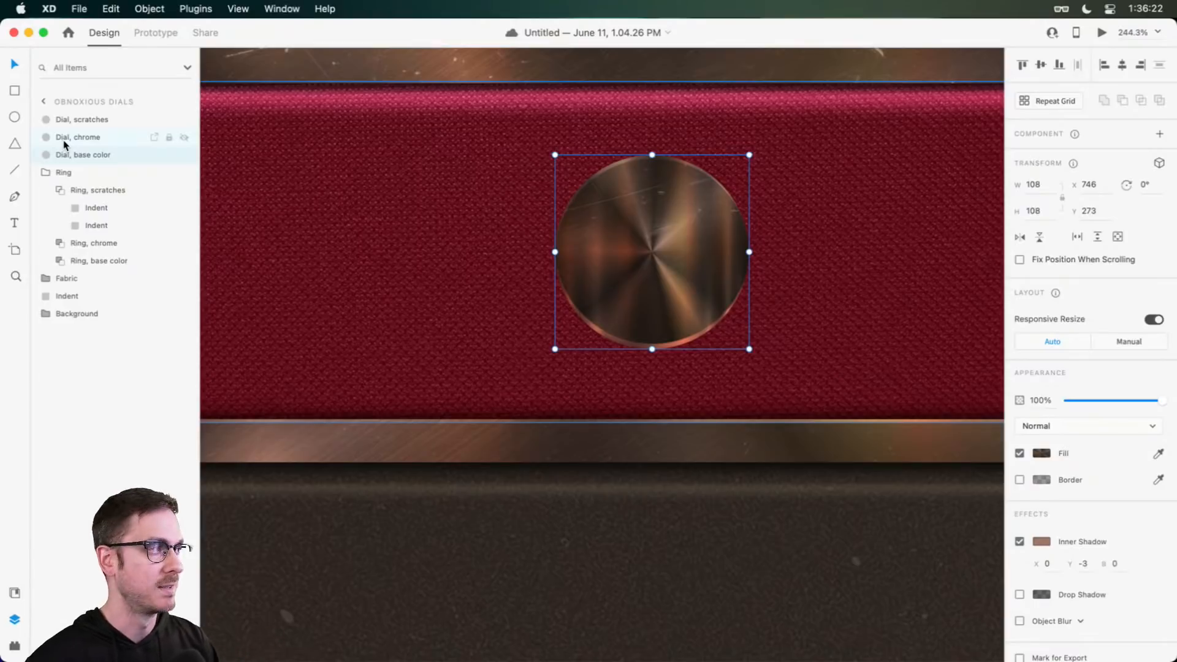
left_click(100, 119, "shift")
key("super+g")
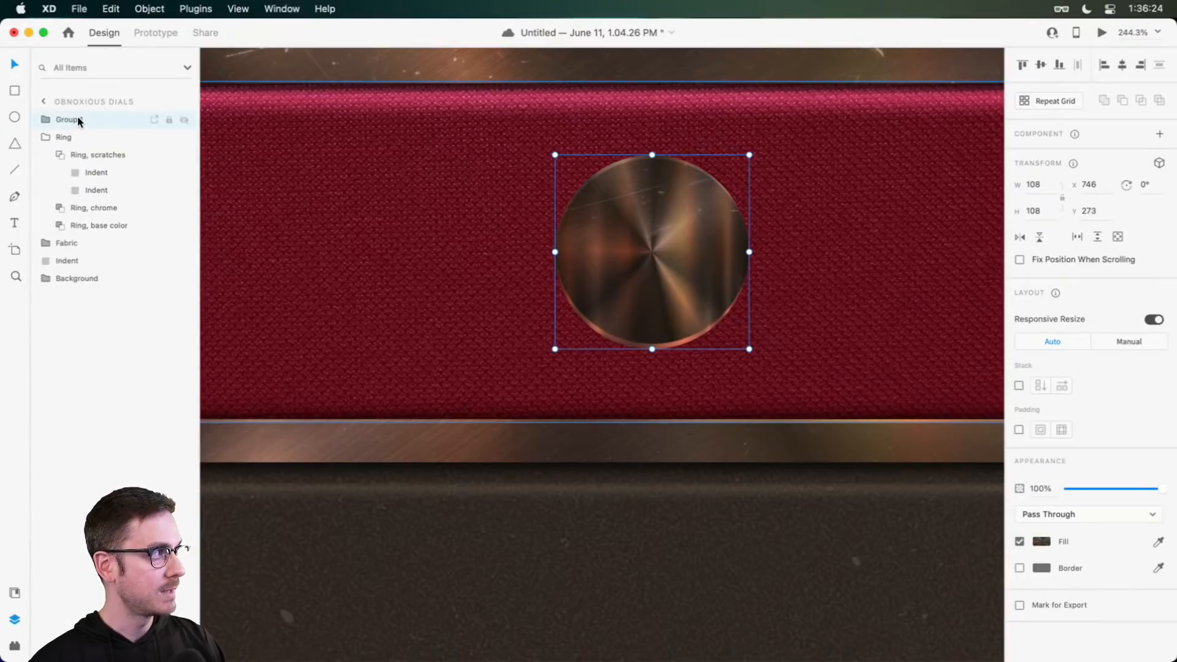
double_click(72, 120)
type("Dial, top")
key("Return")
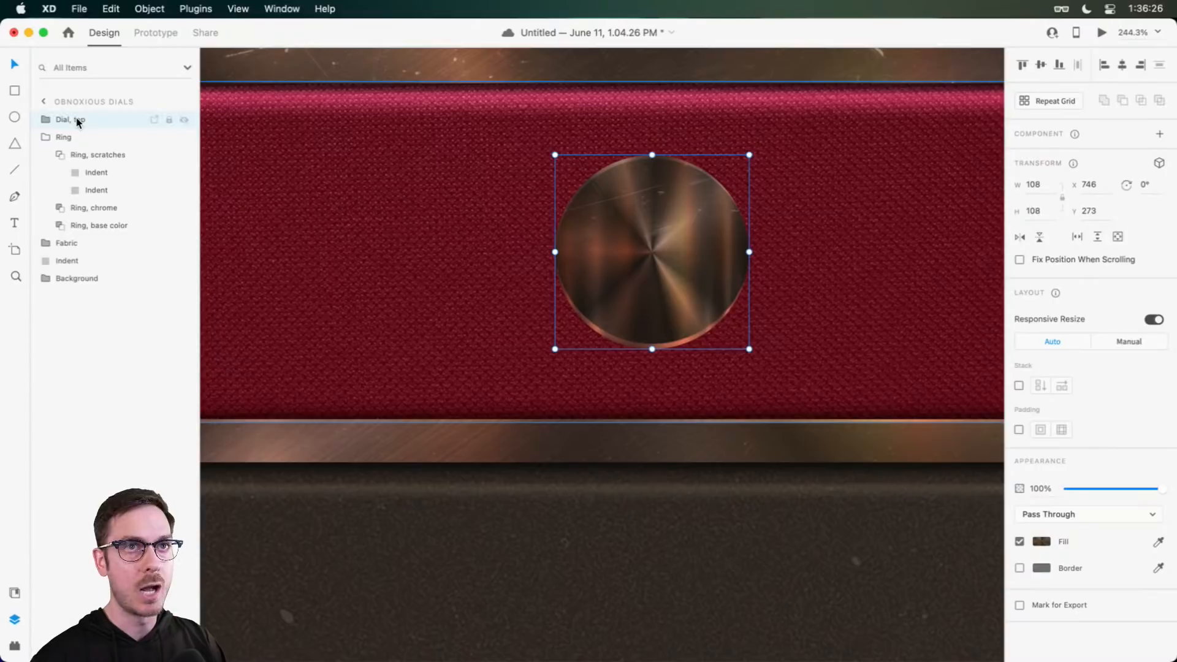
Step: Move the "Dial, top" group straight up on the fabric panel to Y 263
left_click_drag(682, 256, 679, 240)
scroll(674, 254, "down", 1)
scroll(674, 254, "right", 1)
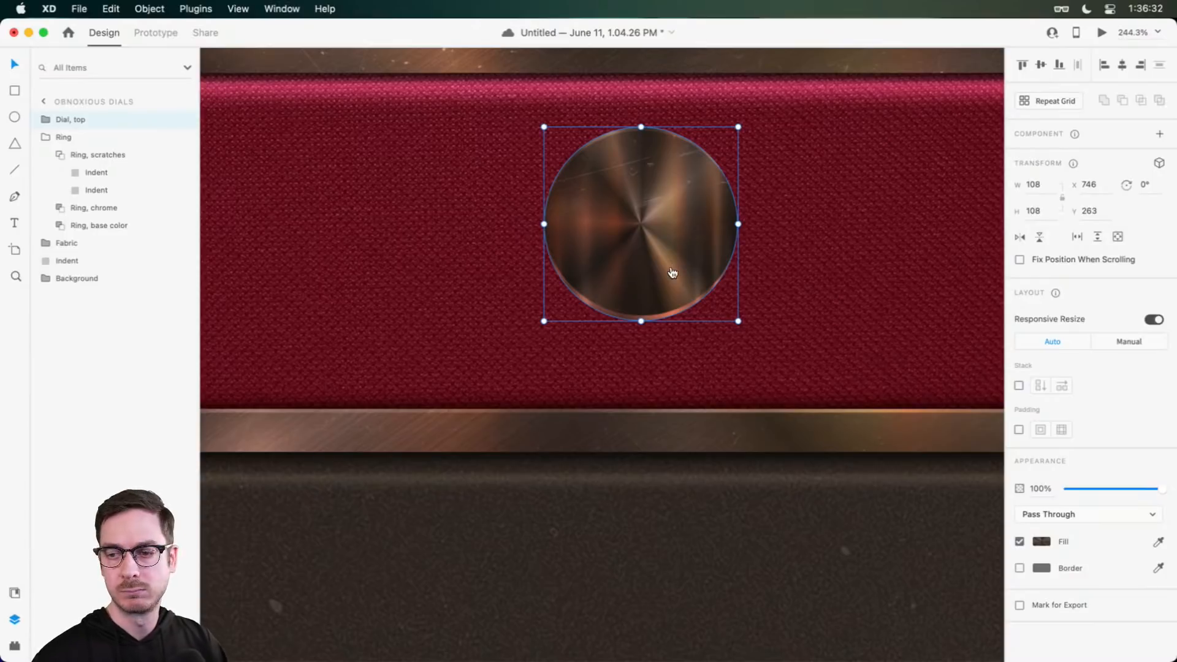
Step: Switch to Safari, examine the dials in the enlarged Skeuomorphism Explorations image on Dribbble, and return to Adobe XD
key("super+Tab")
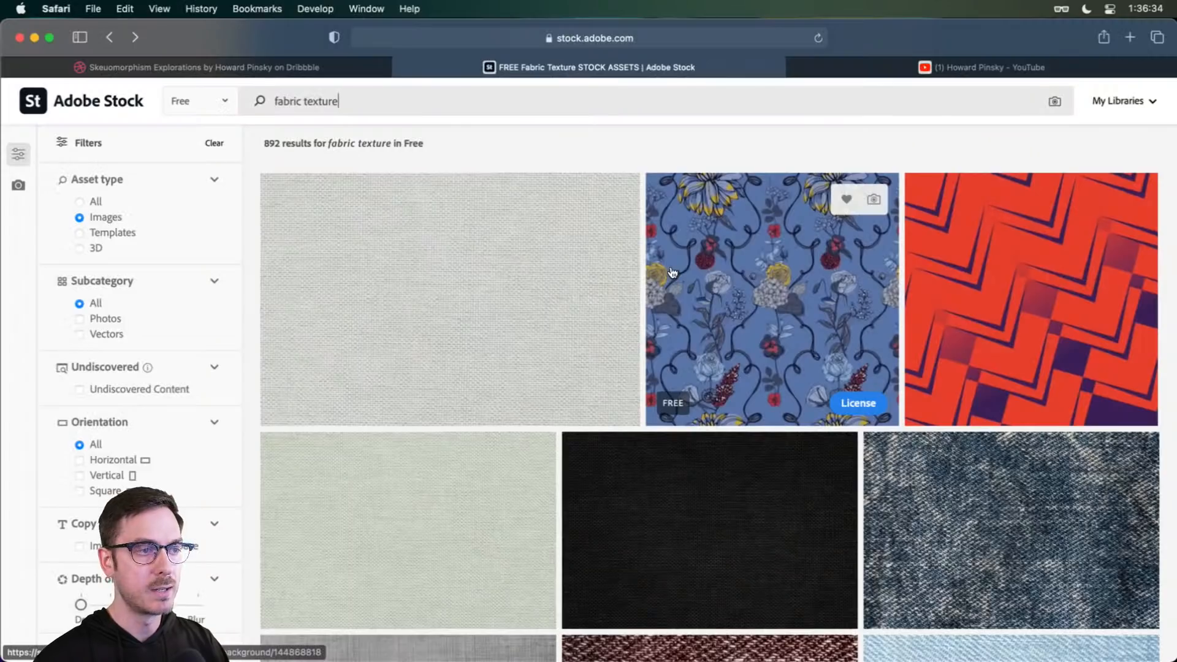
left_click(268, 66)
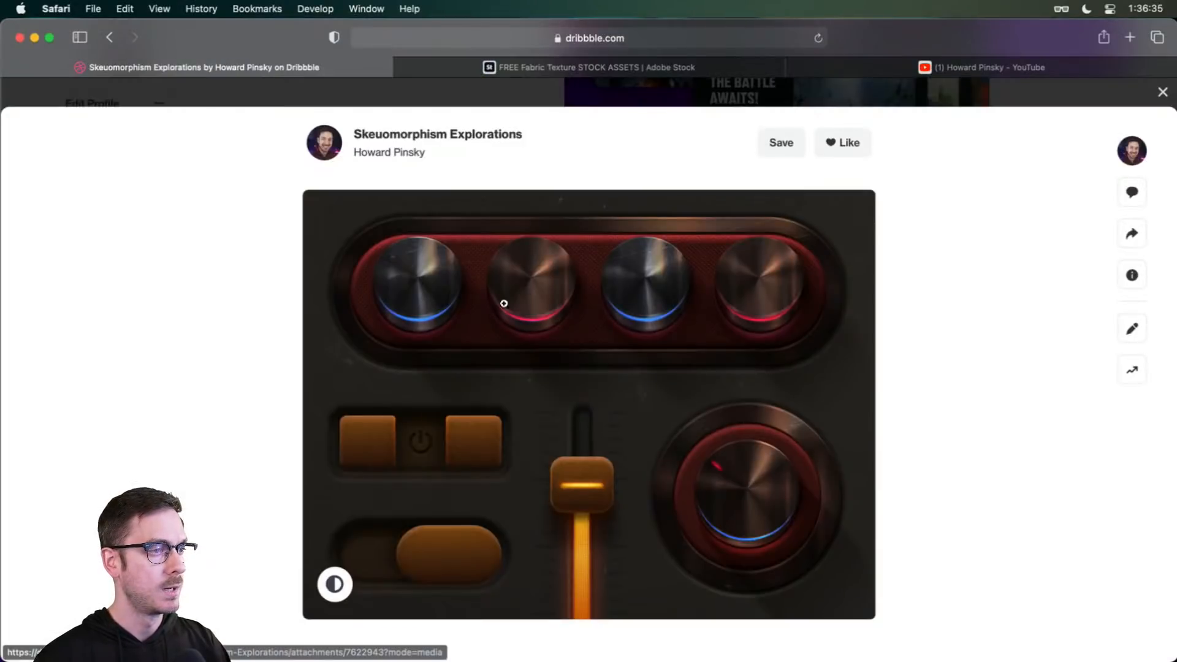
left_click(491, 270)
scroll(604, 310, "down", 5)
scroll(605, 310, "up", 5)
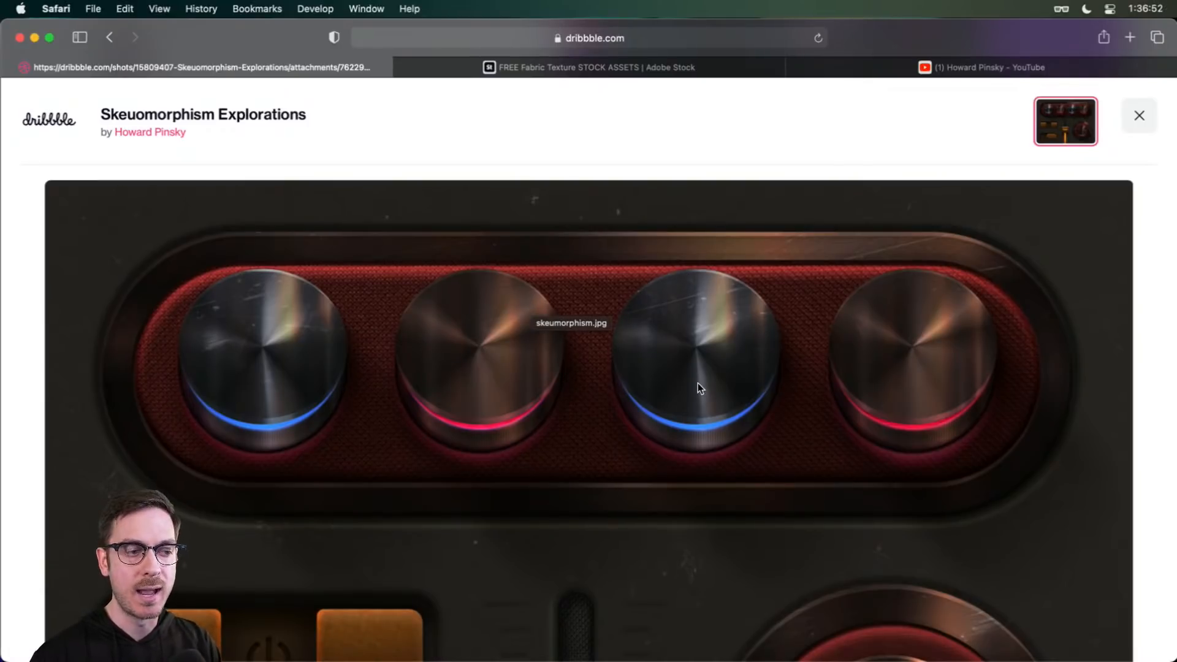
key("super+Tab")
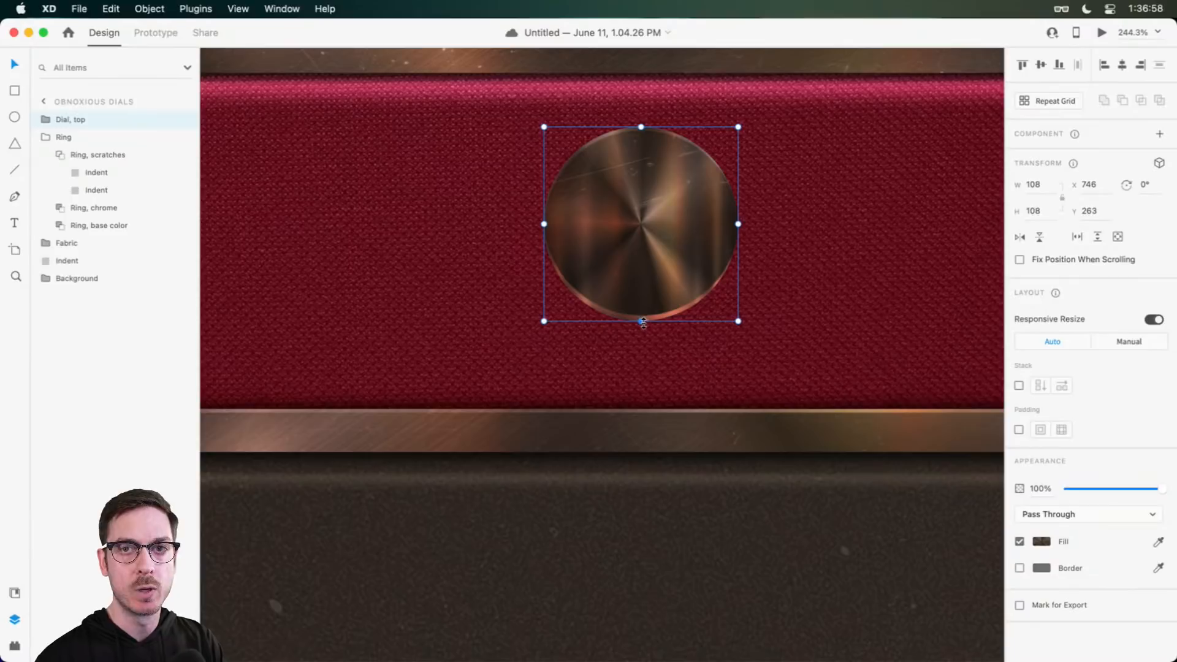
Step: Try squashing the "Dial, top" group vertically to a height of 95, and undo it
left_click_drag(640, 321, 638, 300)
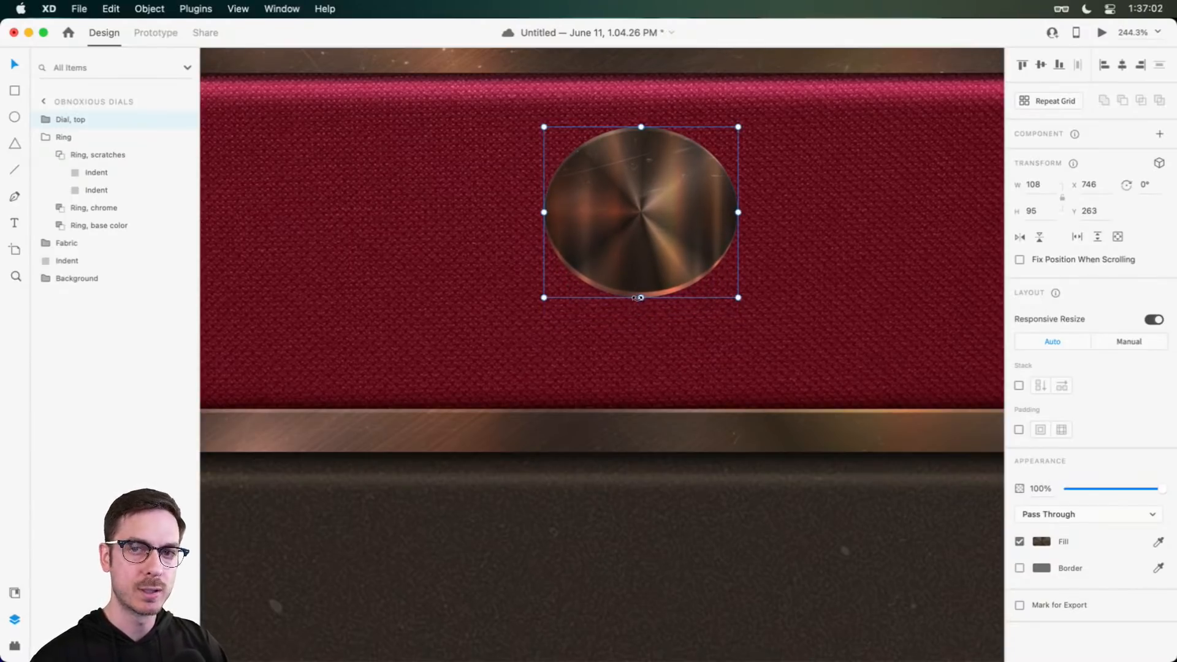
key("super+z")
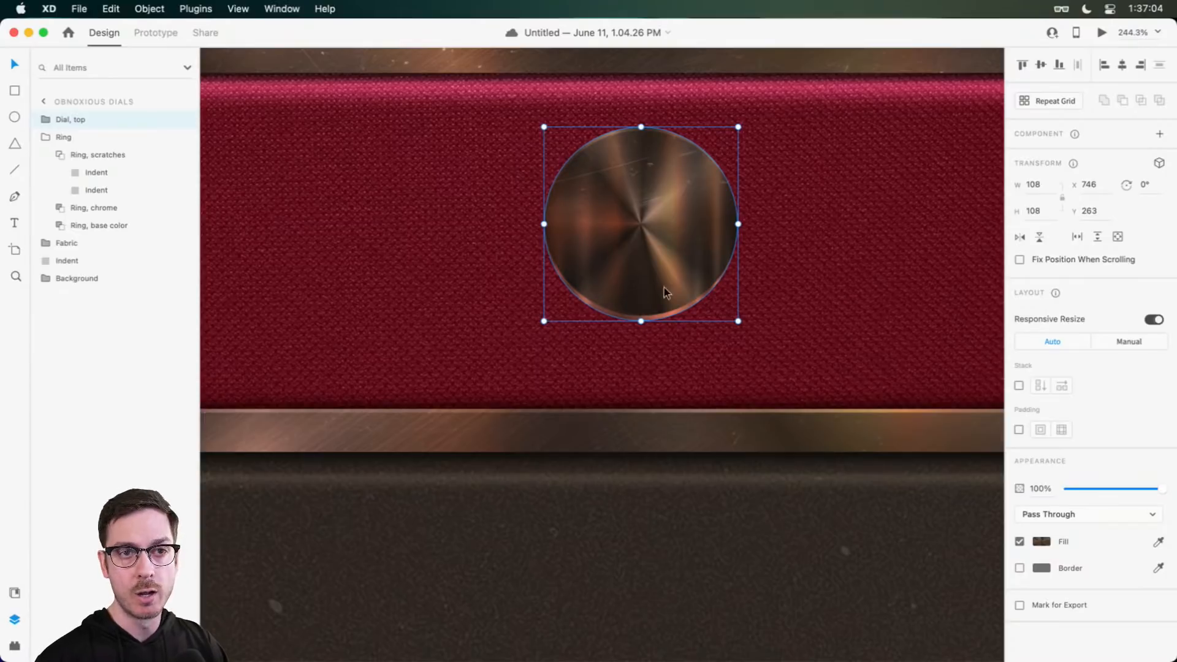
Step: Turn on 3D Transforms for the "Dial, top" group, try moving it with the 3D gizmo, and undo that transform
left_click(1160, 164)
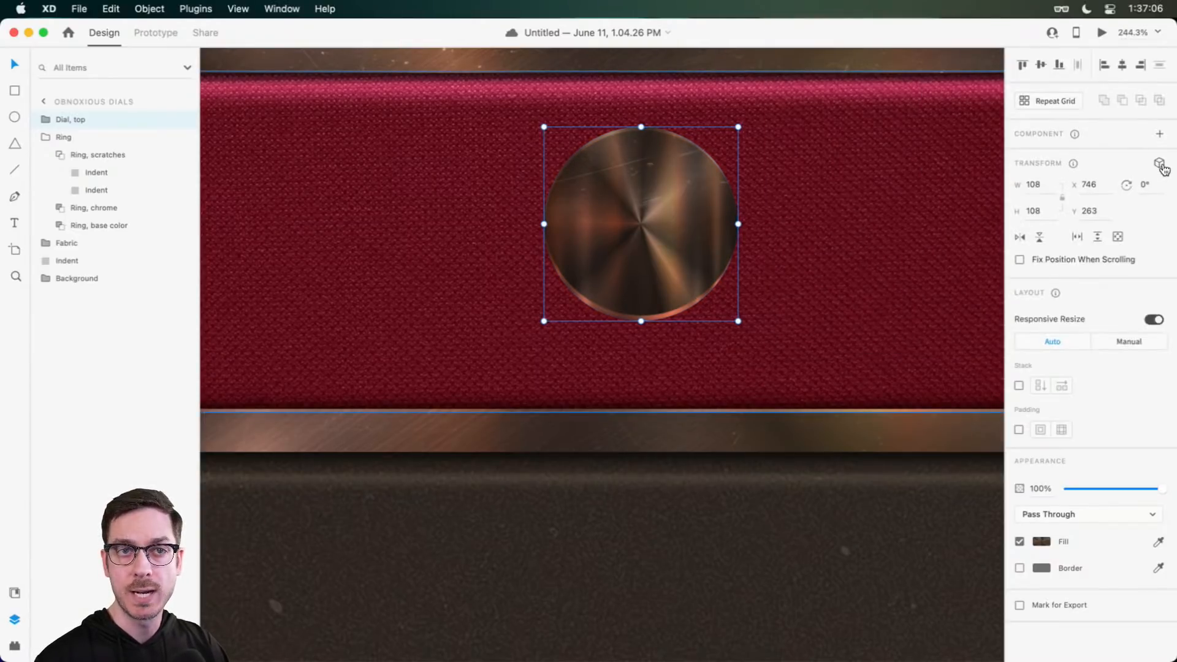
left_click_drag(637, 225, 626, 184)
key("super+z")
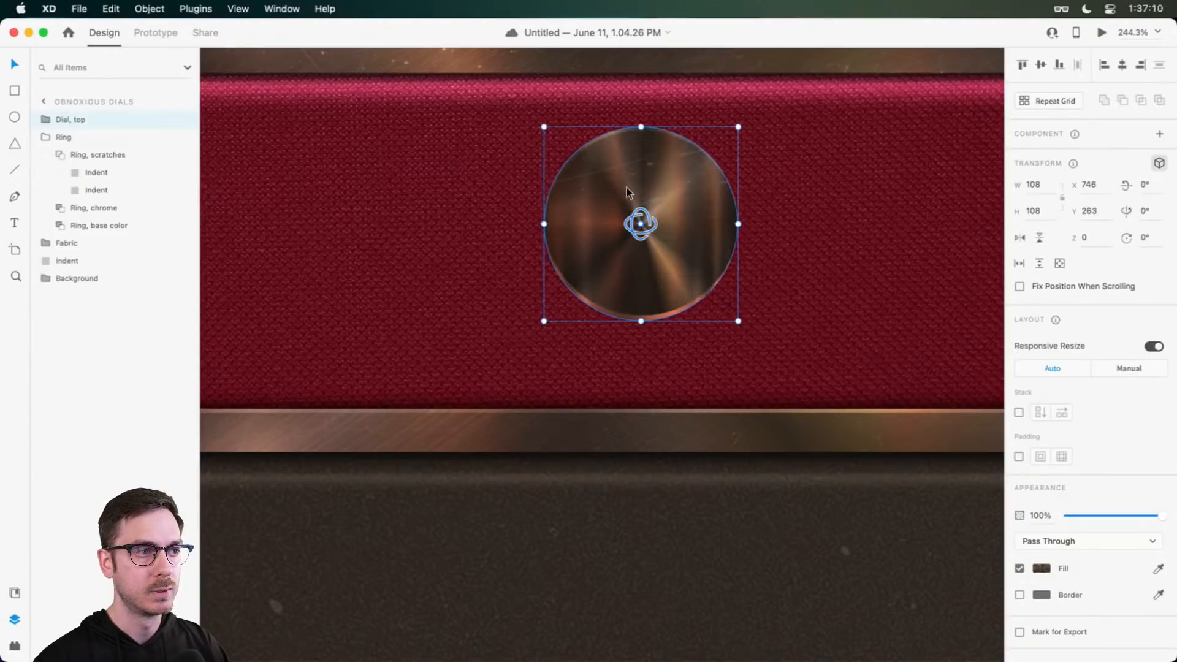
Step: Try tilting the "Dial, top", Ring and Fabric groups and the outer Indent together 48° about the horizontal axis, and undo it
scroll(627, 190, "down", 10)
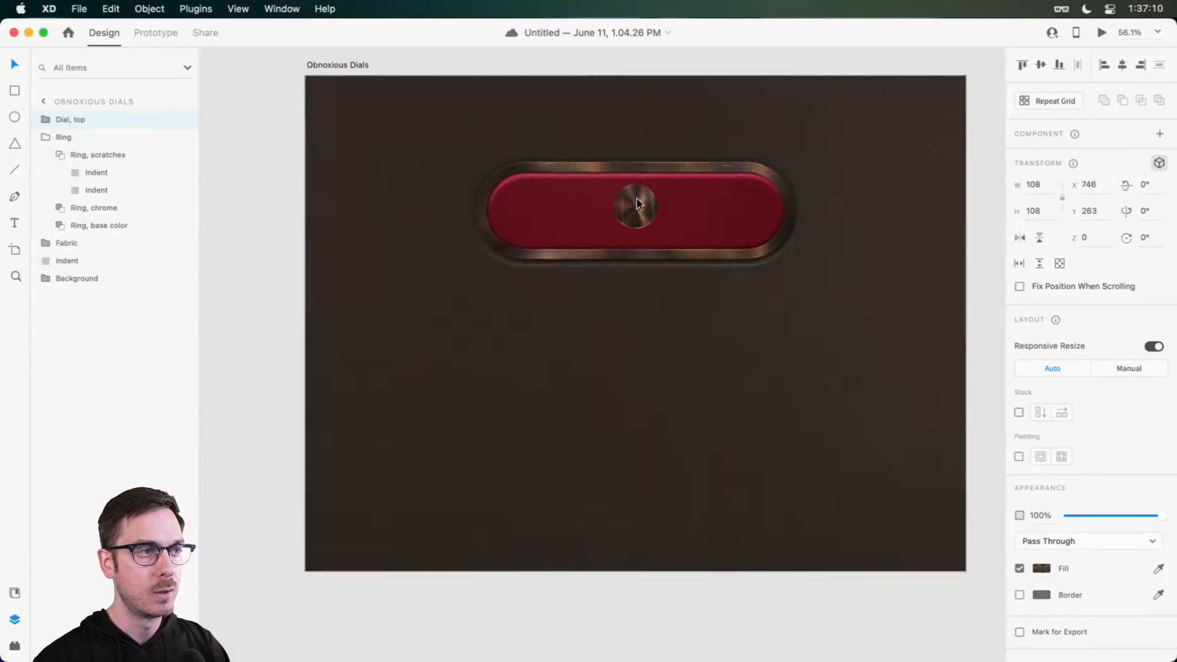
left_click(582, 174, "shift")
left_click(599, 196, "shift")
scroll(642, 202, "up", 5)
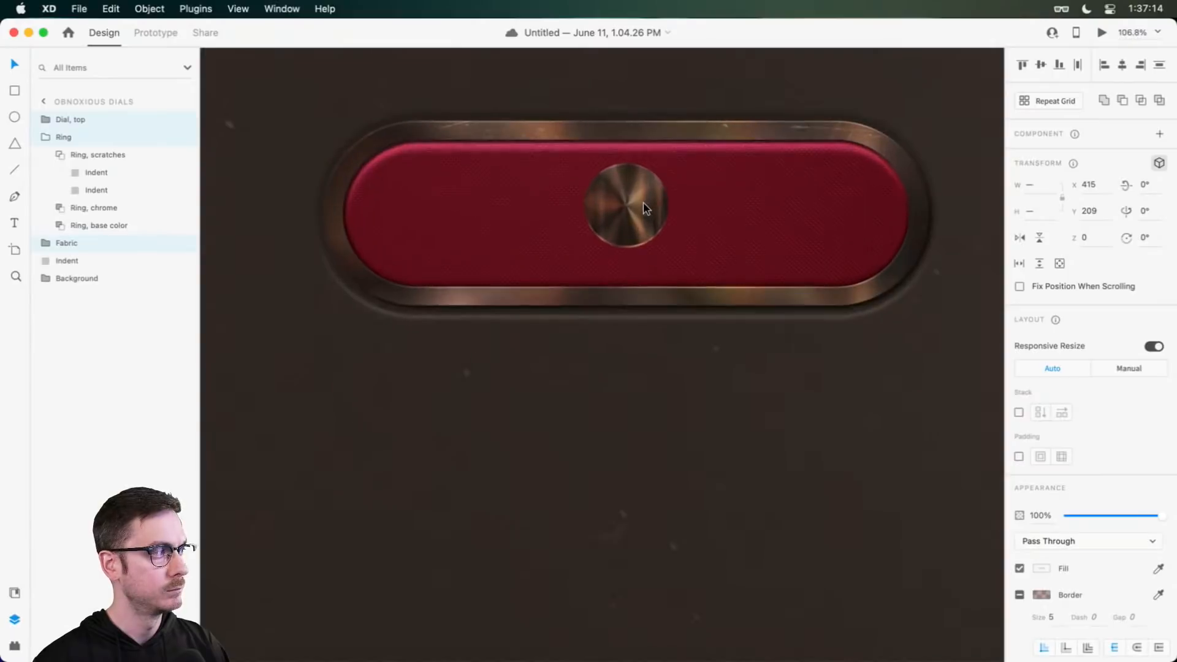
left_click(123, 261, "shift")
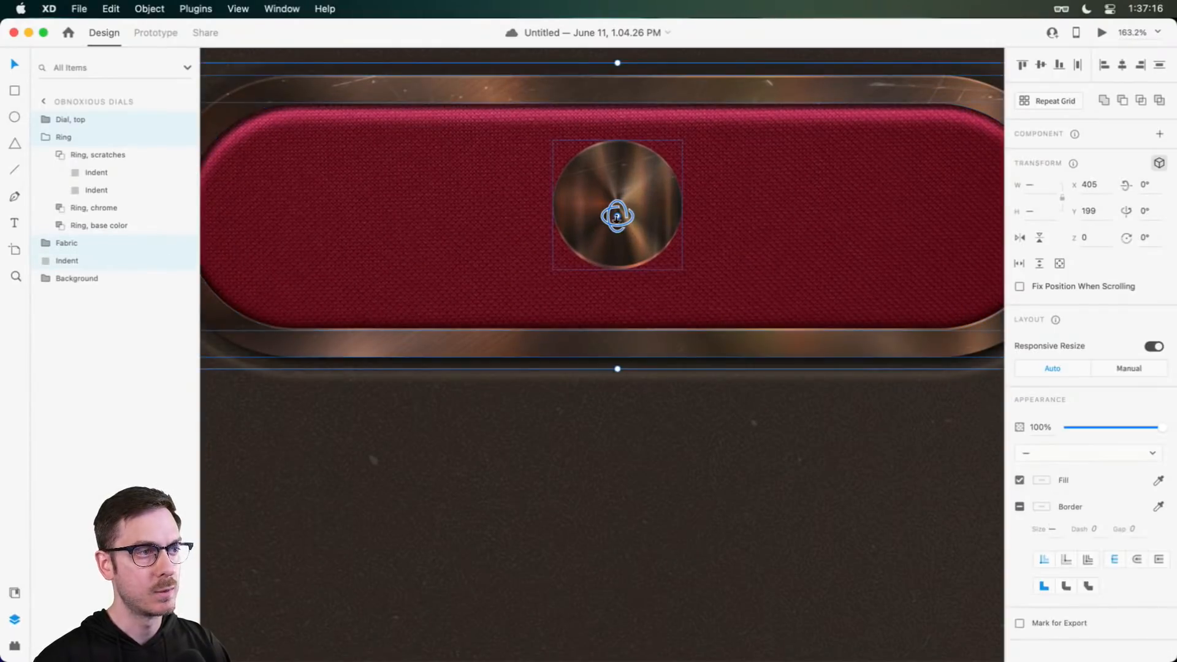
left_click_drag(615, 216, 598, 139)
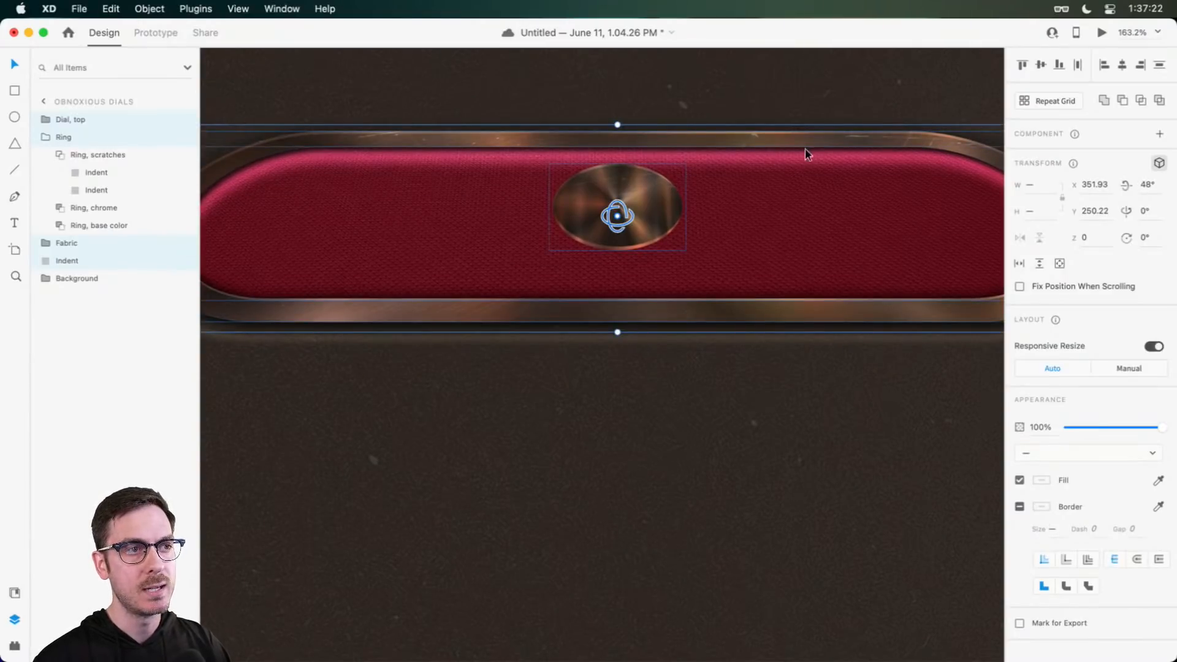
key("super+z")
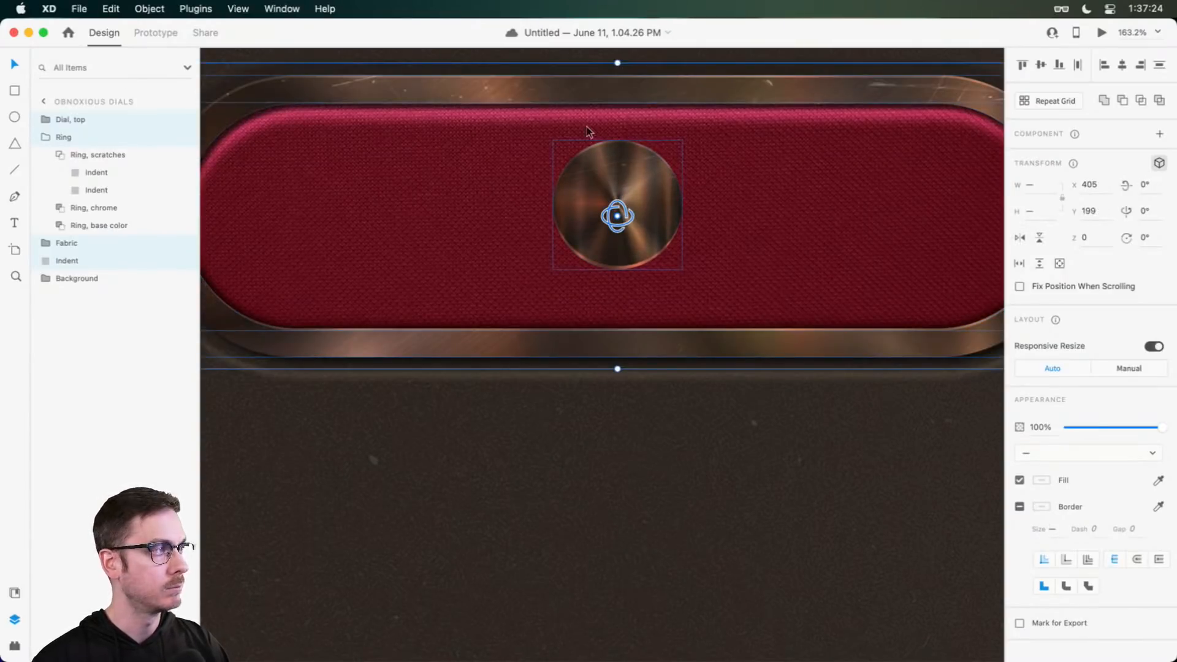
Step: With 3D Transforms turned off, move the "Dial, top" group straight up on the fabric panel to Y 251 and save the document
left_click(1159, 164)
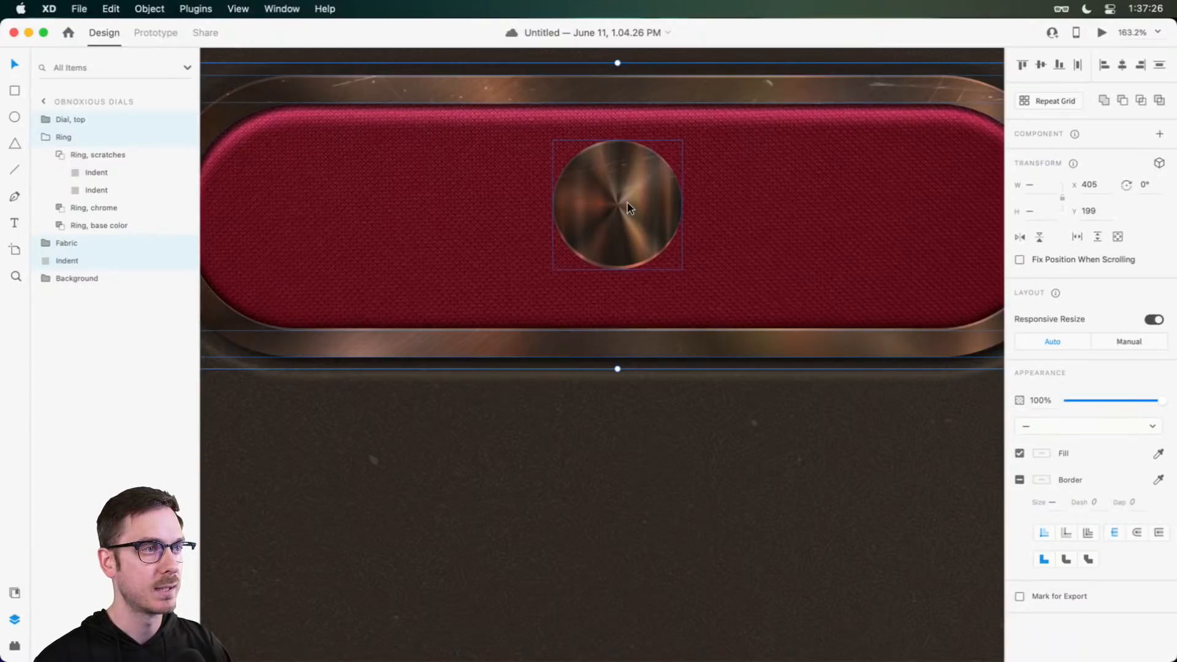
left_click(713, 468)
left_click_drag(629, 226, 628, 212)
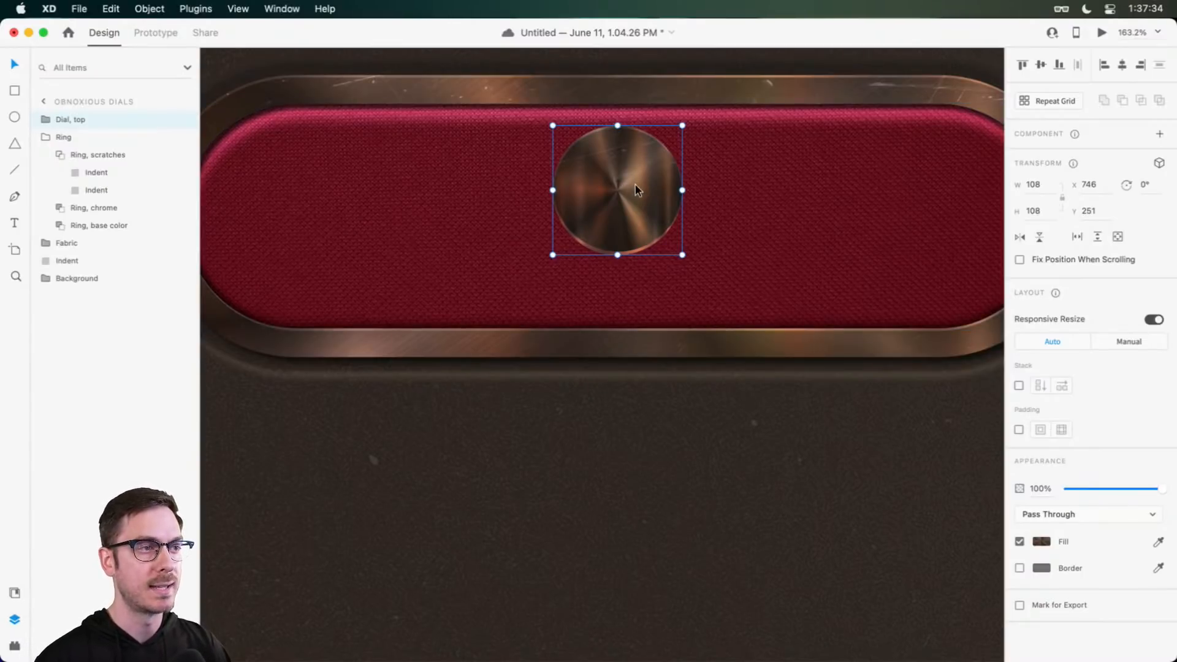
scroll(635, 185, "up", 5)
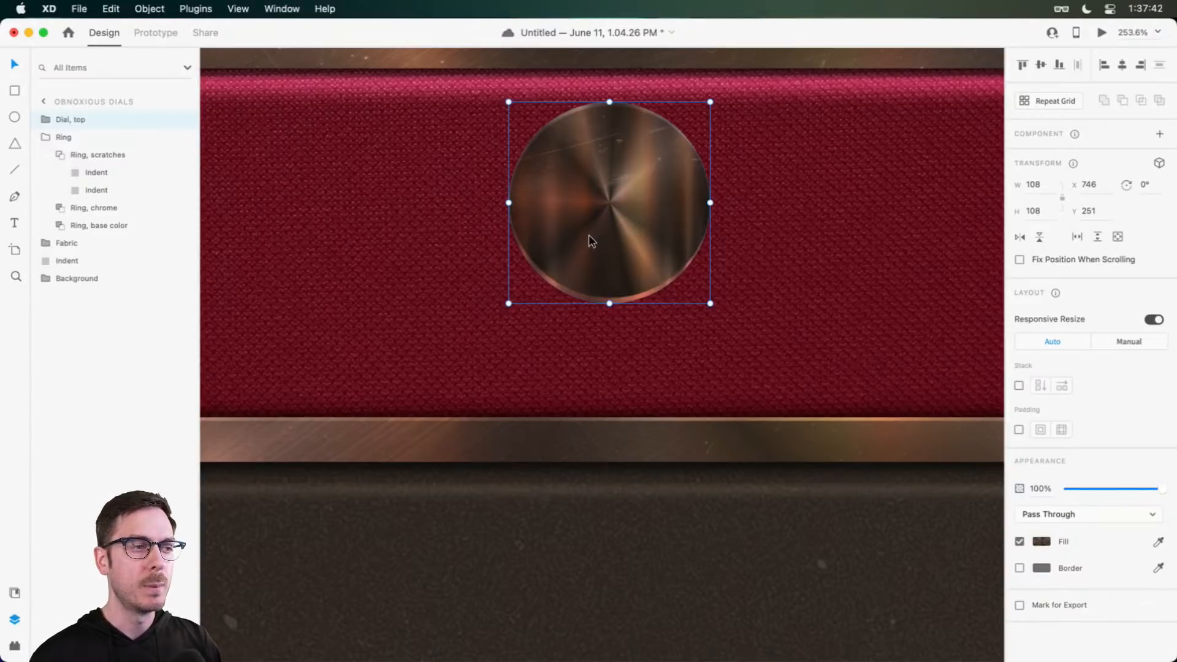
key("super+s")
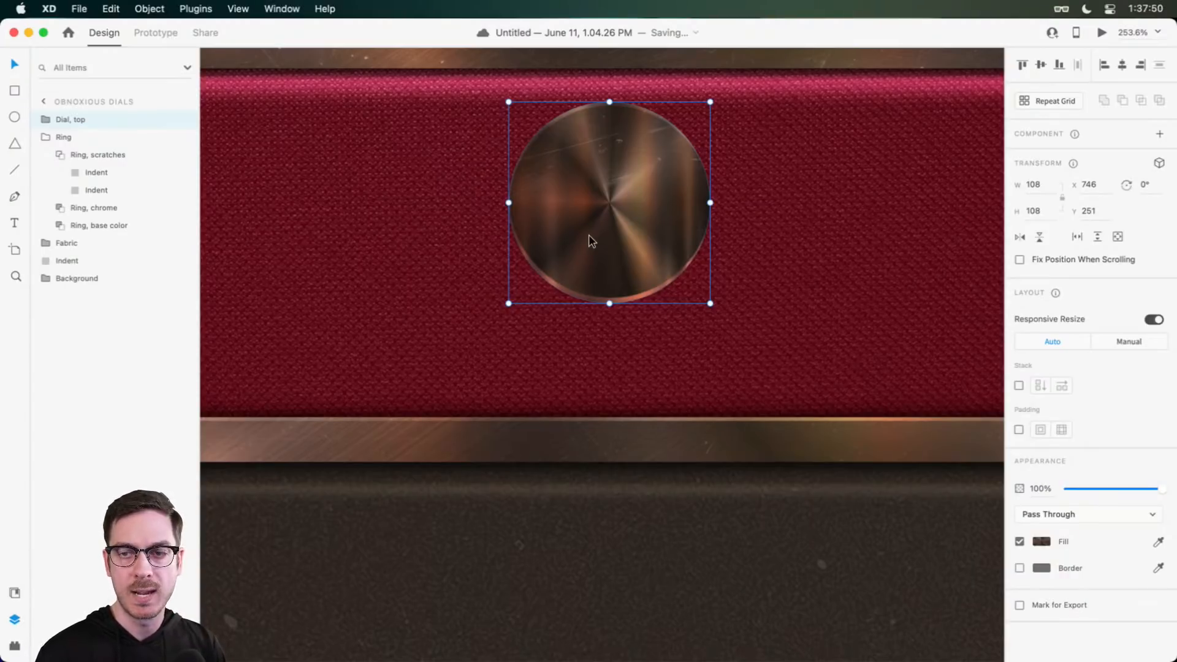
Step: Draw a 108 × 108 square at X 746, Y 305 over the dial's lower half and round its corners fully to radius 54
left_click(799, 226)
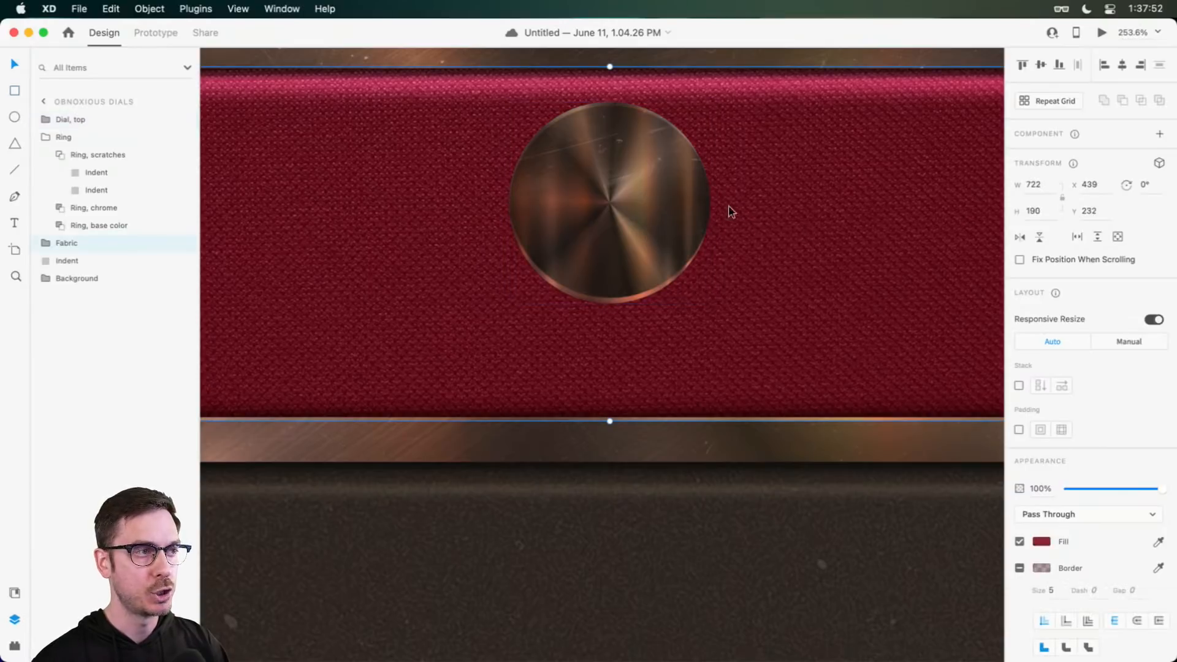
key("r")
left_click_drag(510, 202, 741, 399)
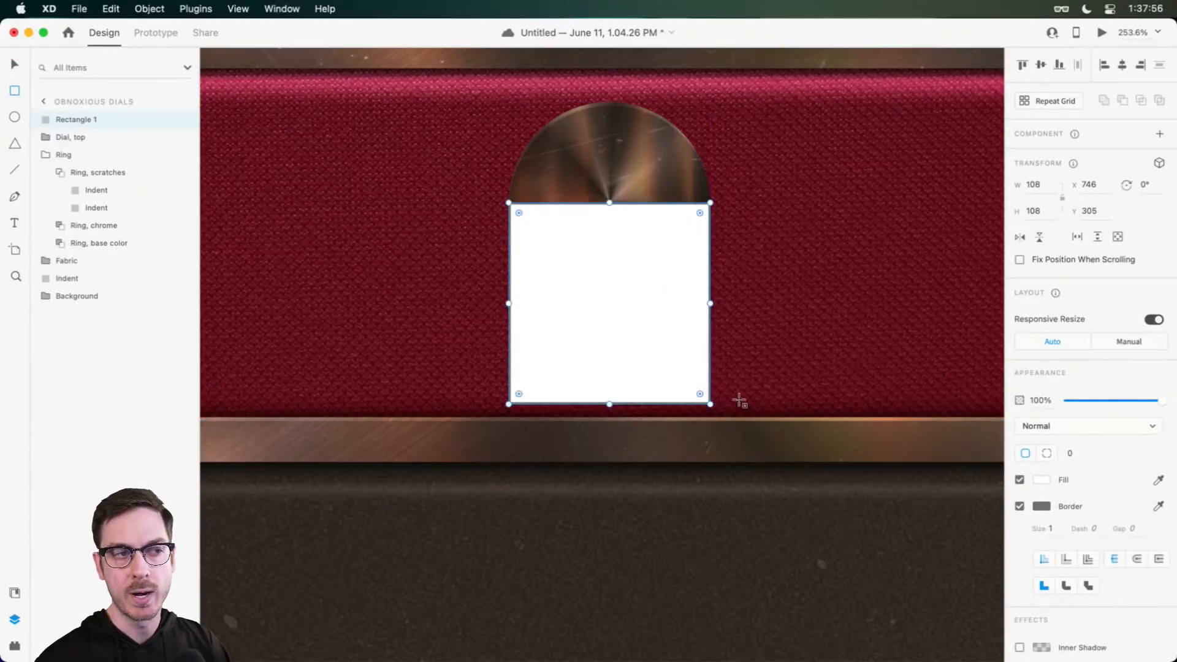
left_click_drag(700, 213, 599, 337)
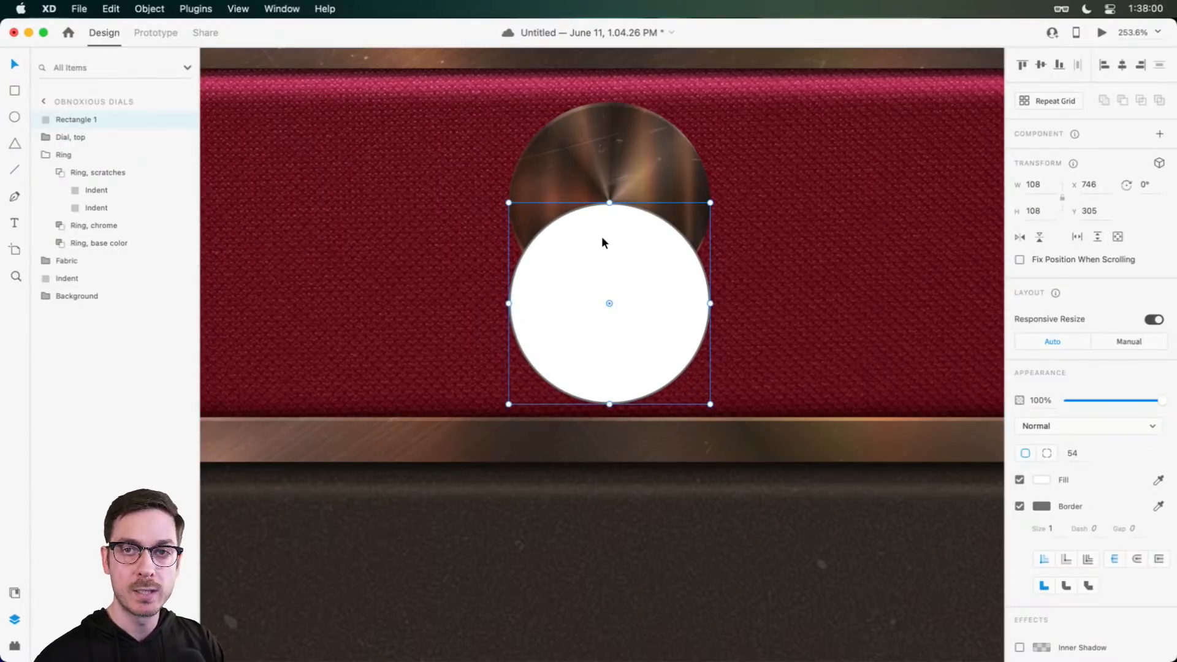
Step: Try stretching the white circle upward to a height of 152, and undo the stretch
left_click_drag(609, 203, 612, 149)
left_click_drag(613, 130, 613, 124)
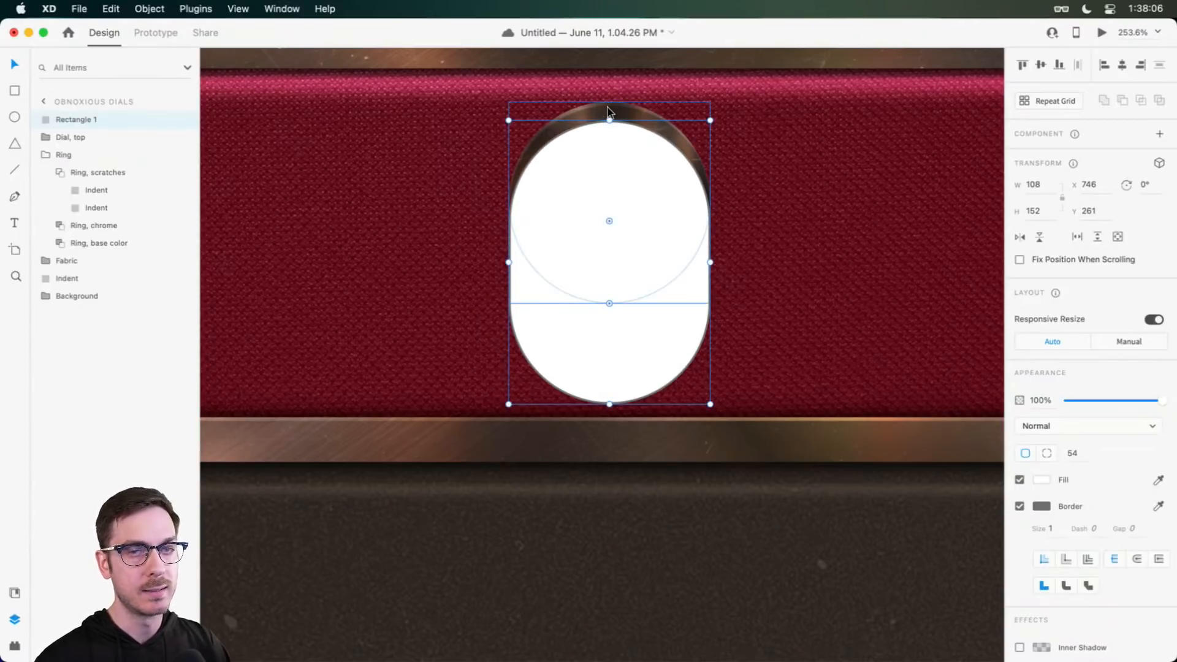
key("super+z")
Step: Move the white circle straight up to Y 289 so it overlaps more of the dial, and save the document
left_click_drag(610, 211, 604, 221)
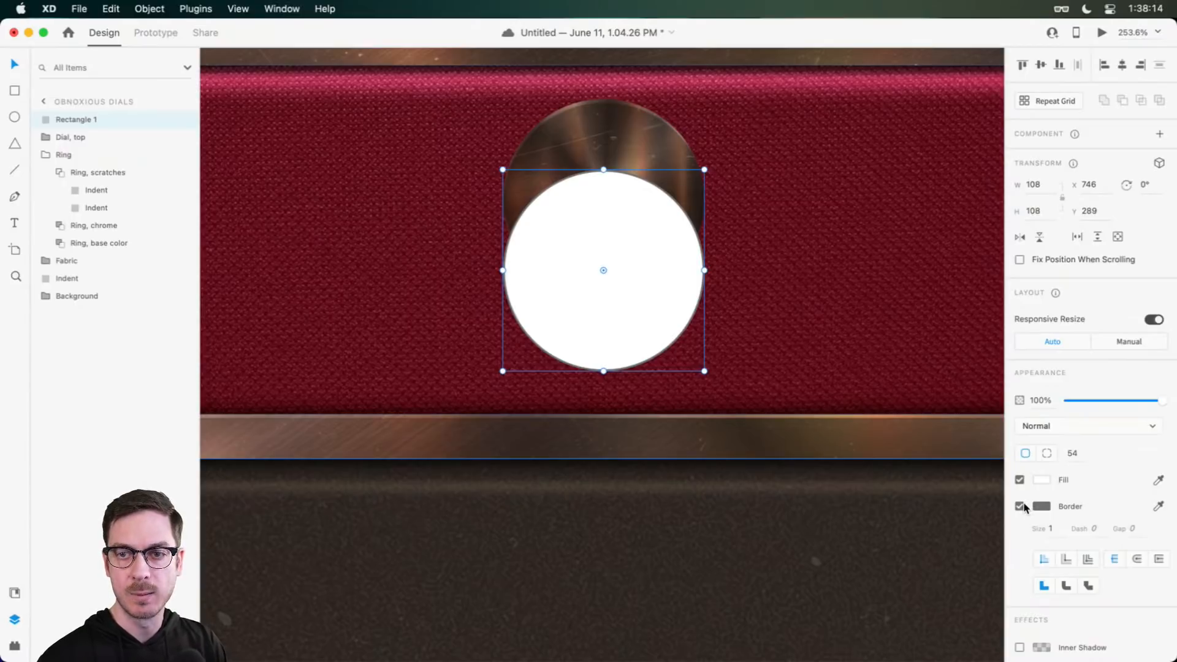
left_click(1045, 481)
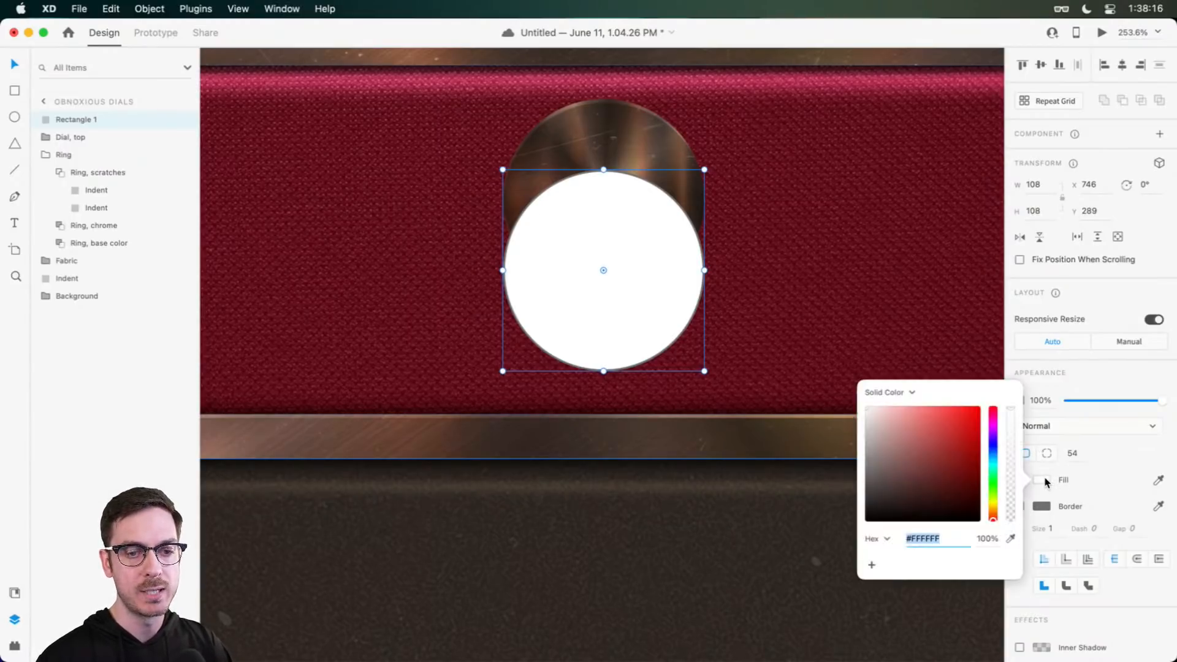
left_click(1134, 381)
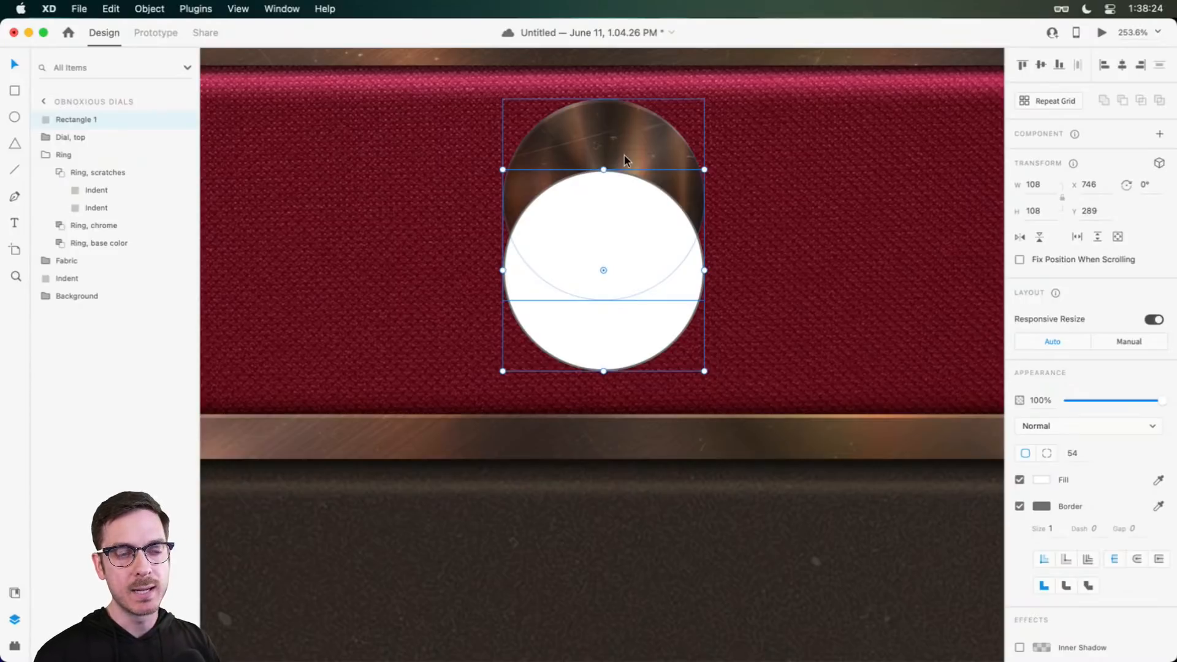
key("super+s")
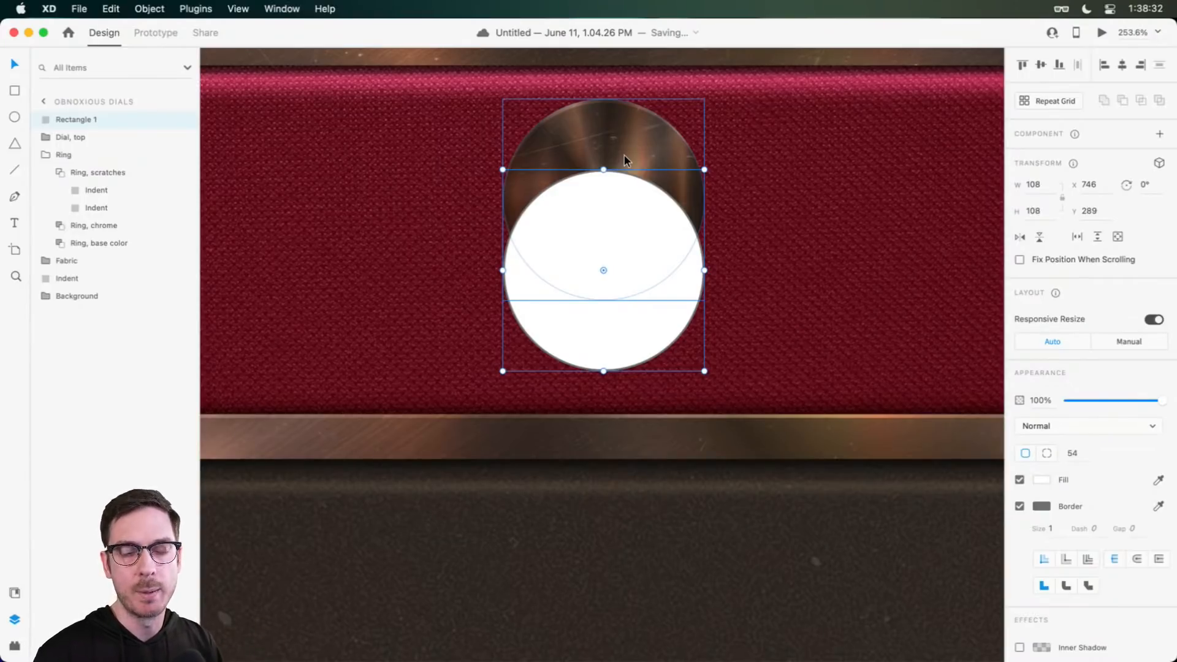
Step: Change the circle's fill to a linear gradient that runs horizontally from its left side to its right side
left_click(1041, 479)
left_click(907, 394)
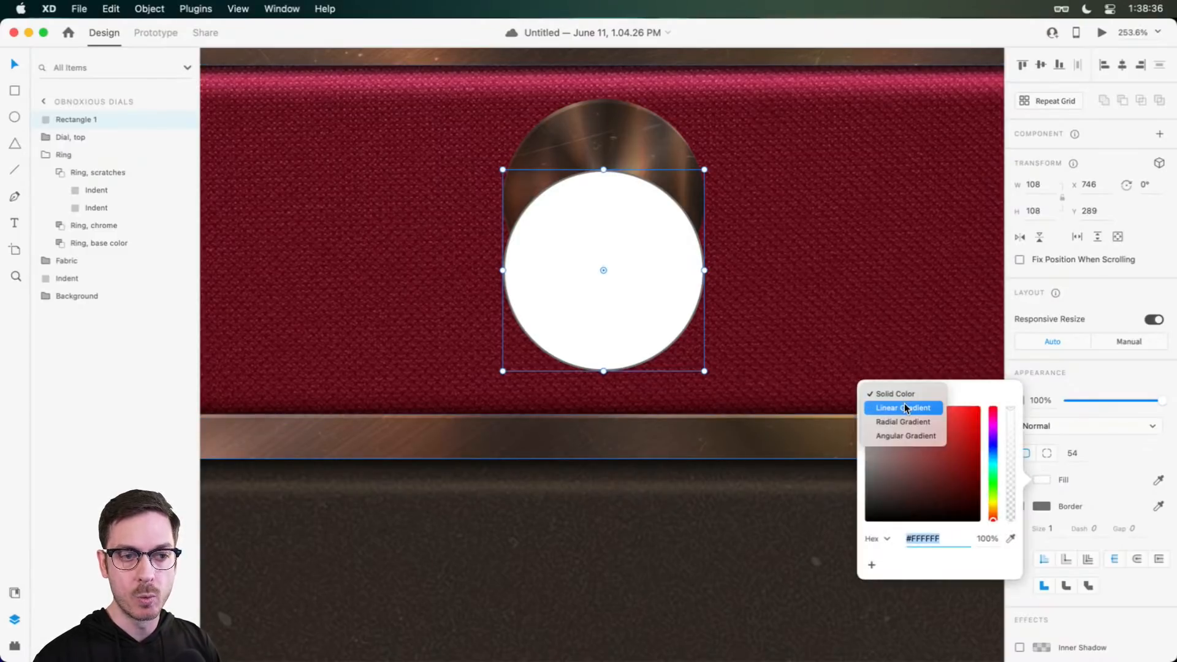
left_click(904, 406)
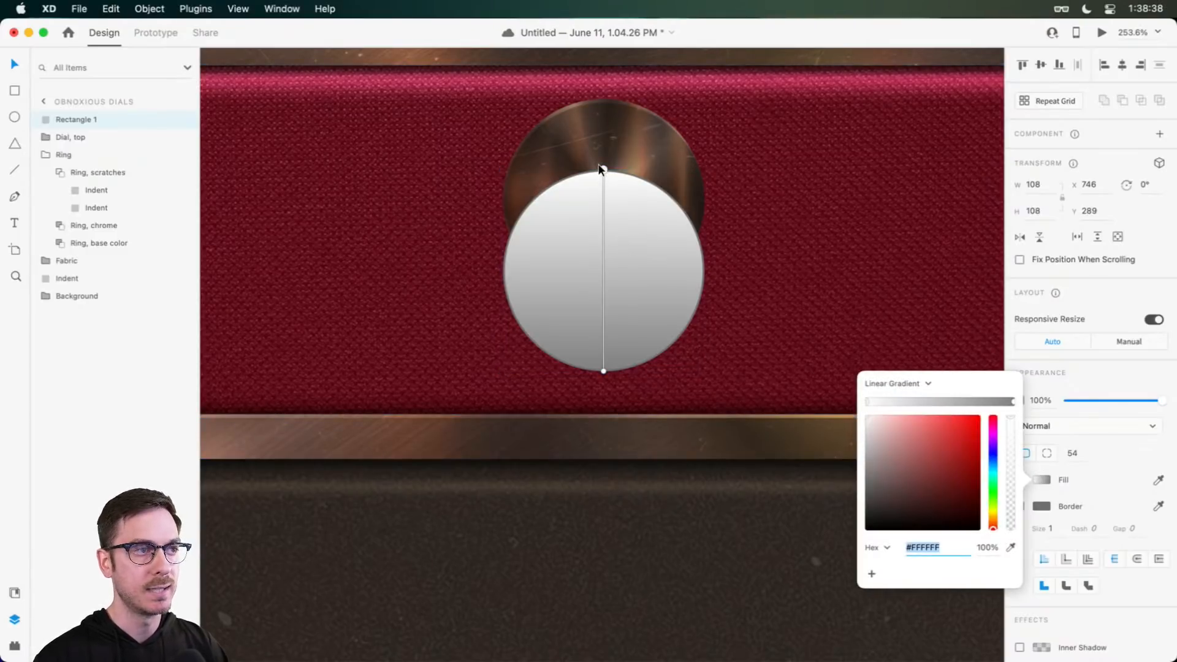
left_click_drag(601, 168, 518, 370)
left_click_drag(604, 371, 702, 372)
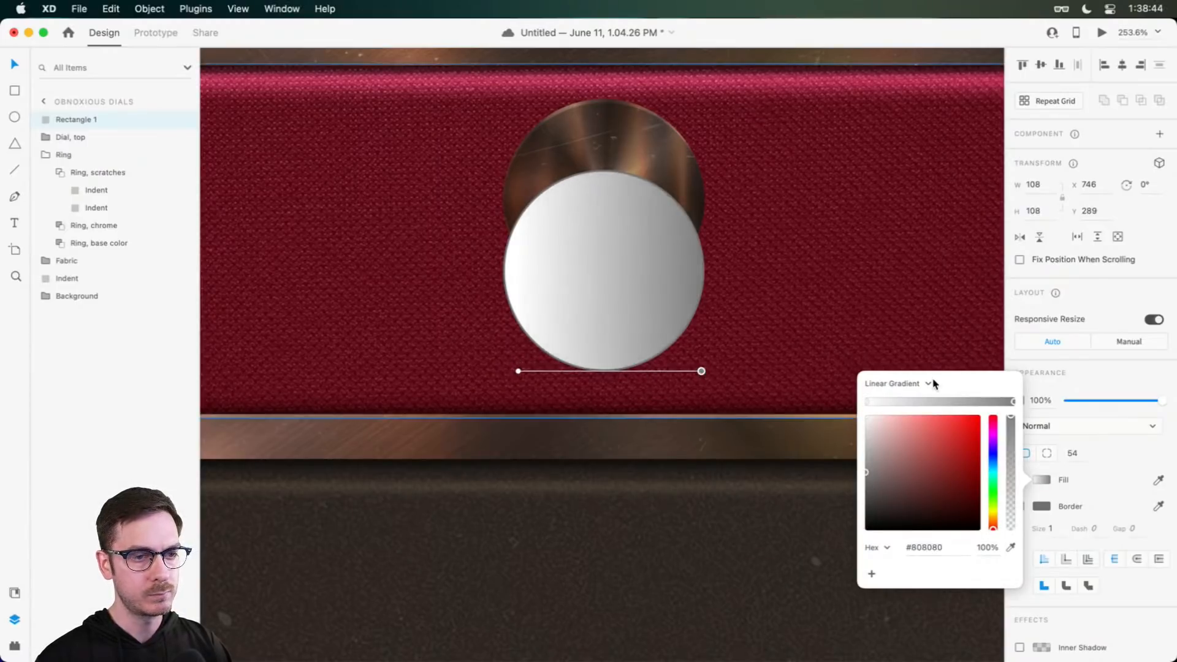
Step: Set the gradient's left end stop to the dark brown #291E19
left_click(867, 403)
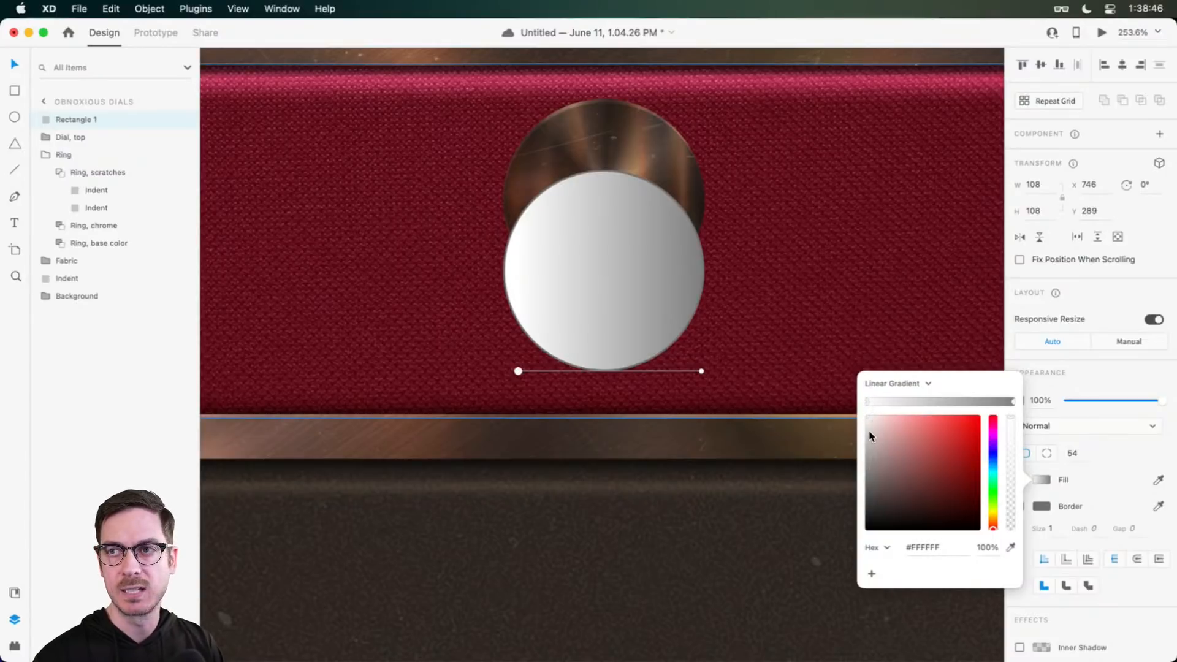
left_click(993, 524)
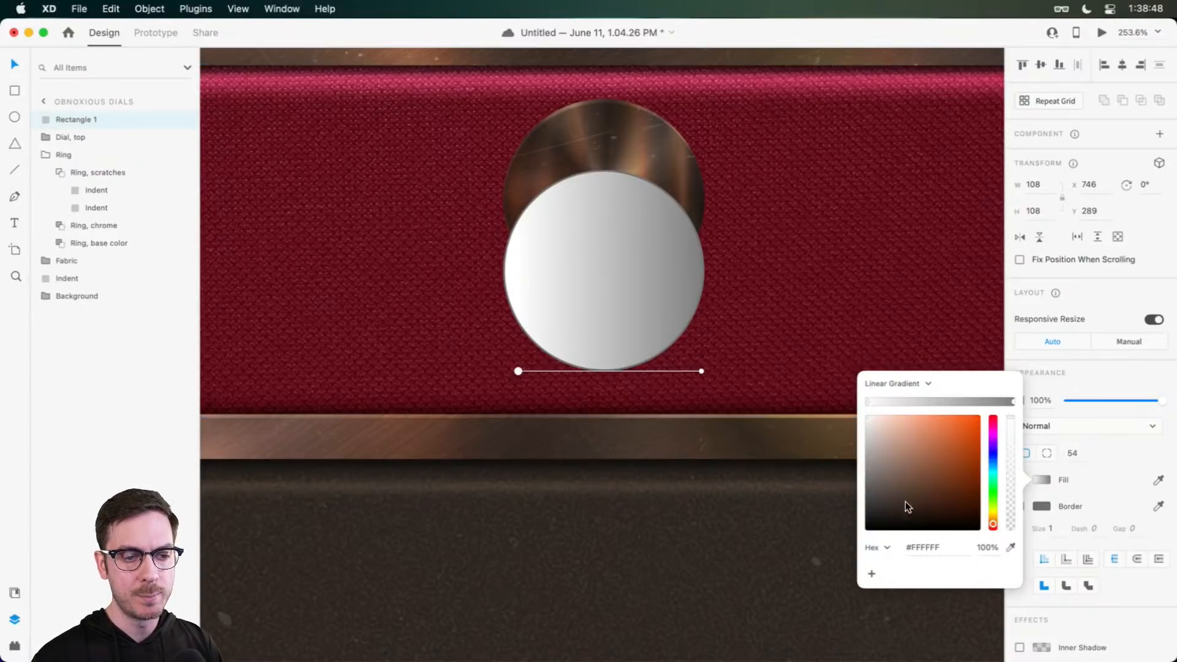
left_click(880, 512)
left_click_drag(880, 512, 912, 515)
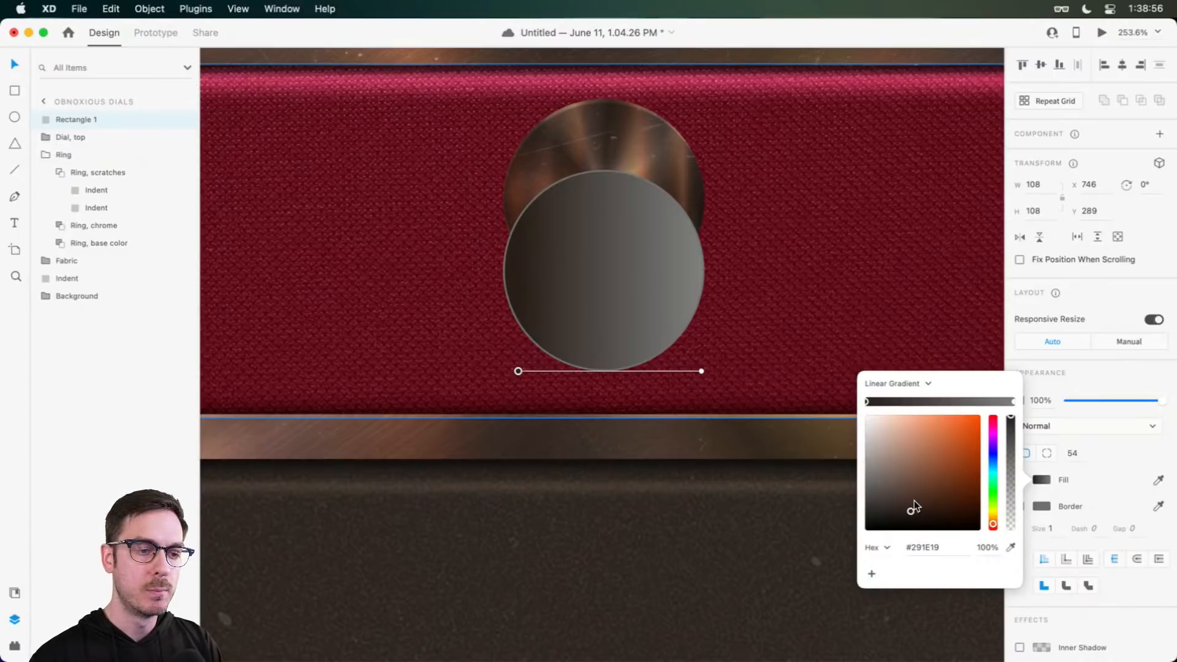
Step: Add two gradient stops, a #604438 brown near the left end and a lighter #7B5A4C brown just before the middle
left_click(545, 371)
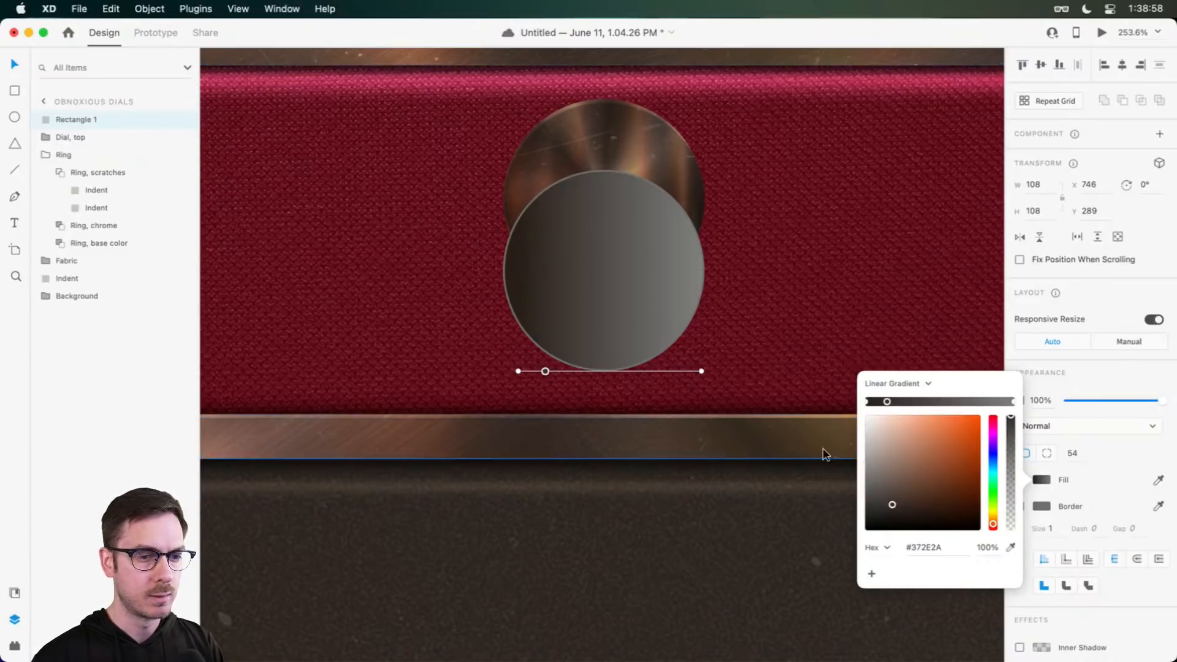
left_click(913, 488)
left_click_drag(914, 488, 914, 486)
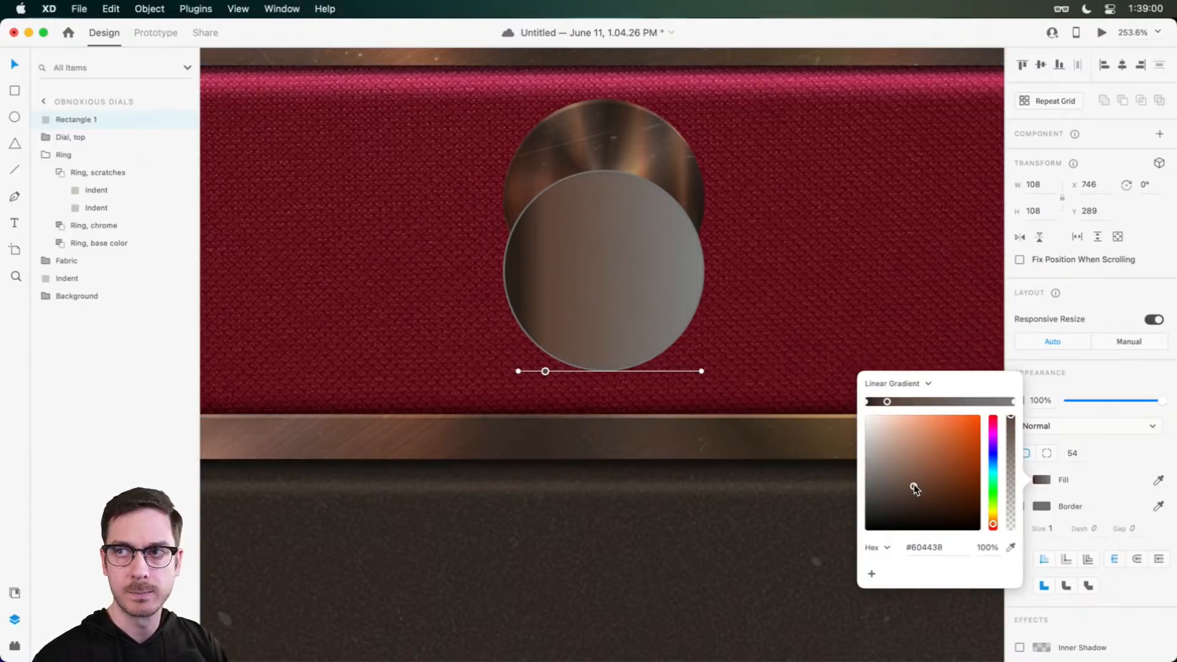
left_click(922, 401)
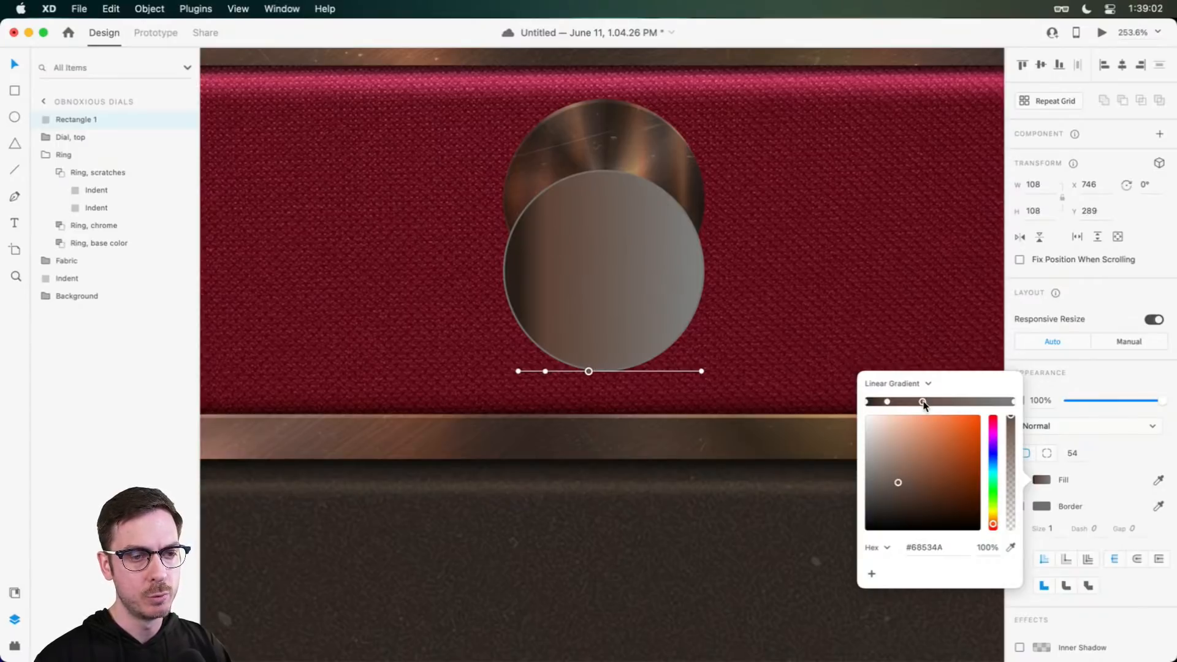
left_click(908, 481)
mouse_move(907, 479)
left_mouse_down()
mouse_move(900, 472)
mouse_move(909, 476)
left_mouse_up()
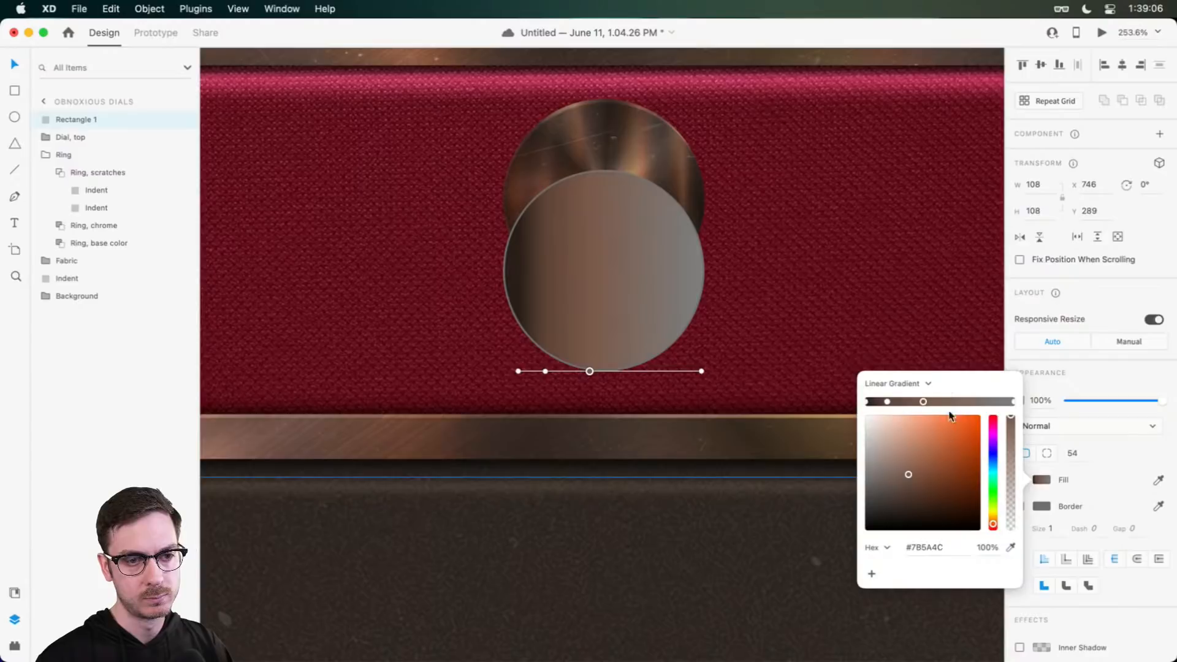
Step: Set the gradient's right end stop to the dark brown #32241E by sampling it with the eyedropper from the left end stop
left_click(1013, 402)
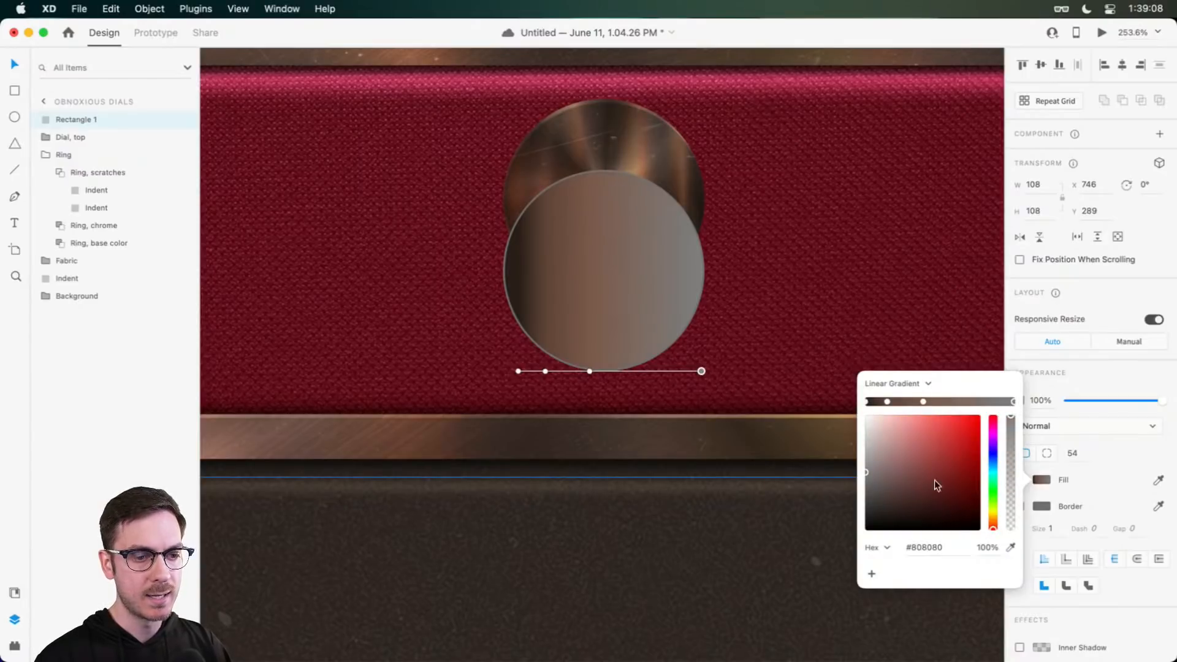
left_click(1010, 547)
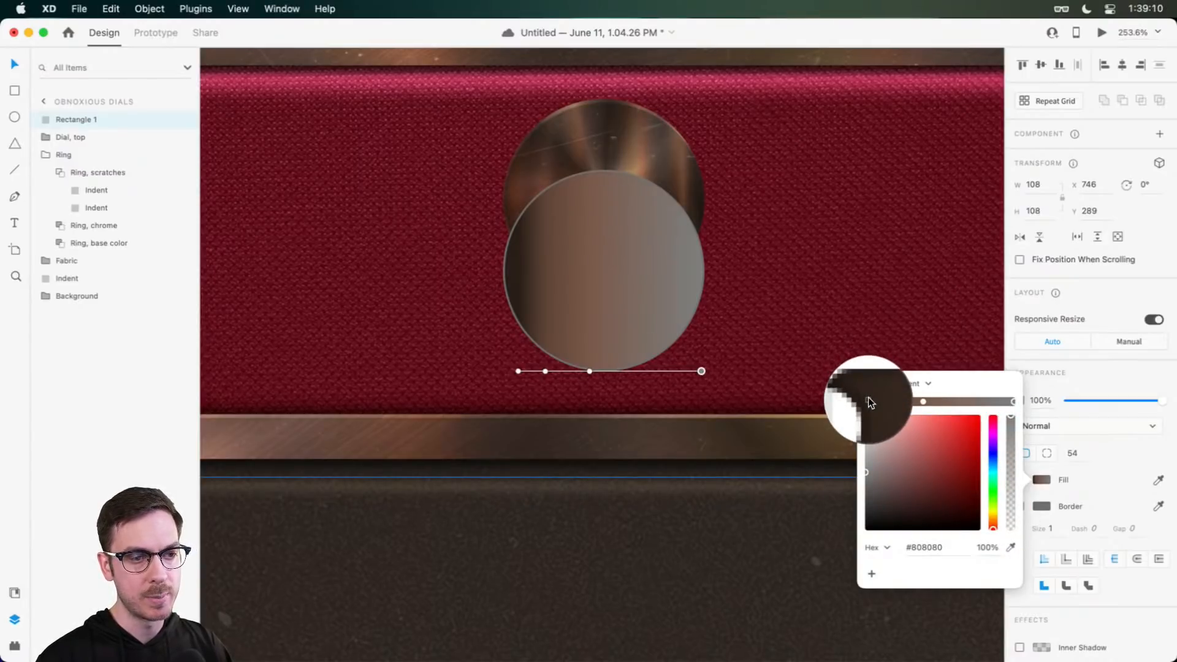
left_click(868, 397)
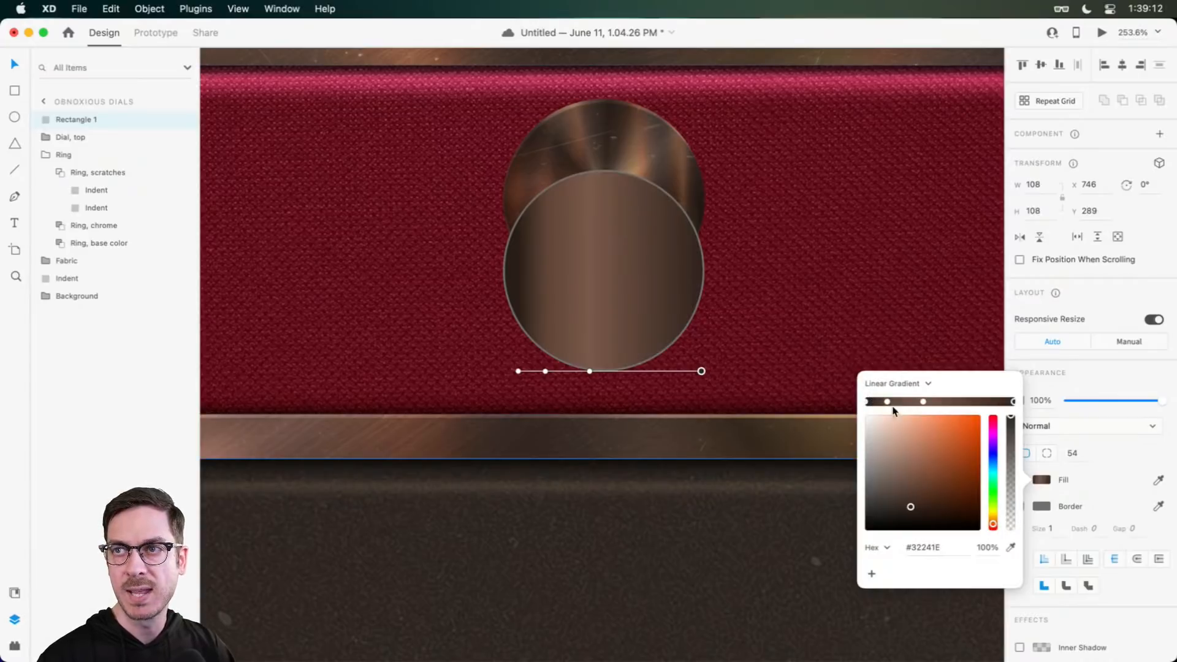
Step: Add a medium brown gradient stop near the right end, and shift the #7B5A4C stop to the middle of the gradient
left_click(996, 401)
left_click_drag(911, 507, 910, 487)
left_click_drag(923, 402, 936, 402)
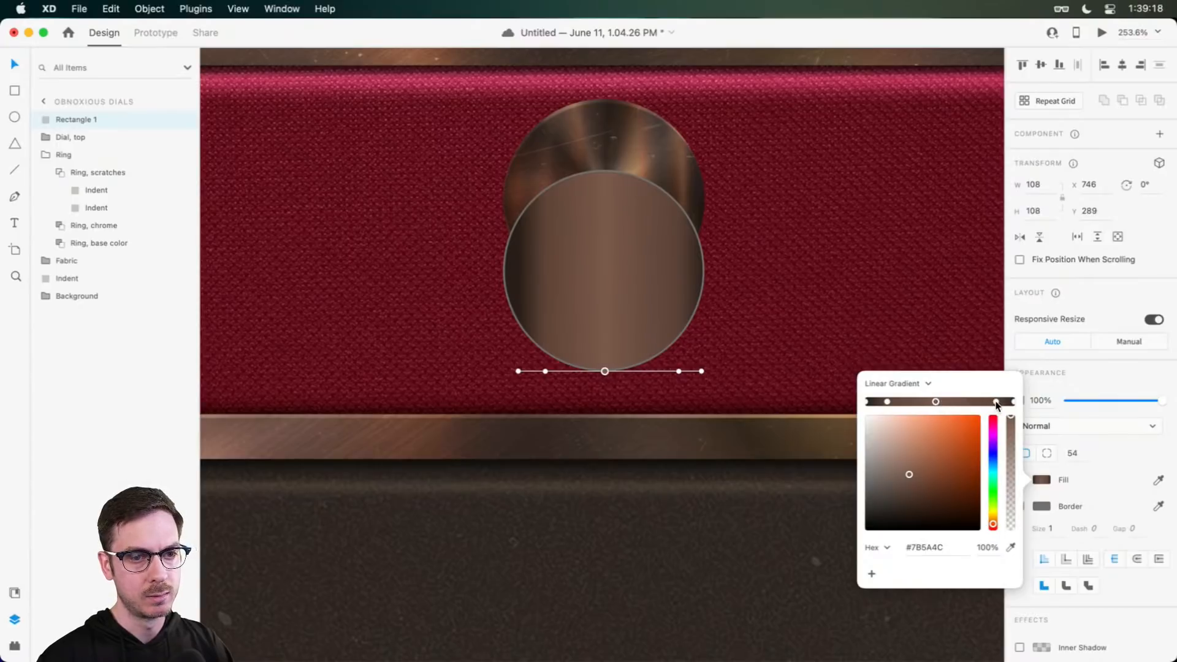
Step: Add a darker #52392F gradient stop between the middle and right-hand stops, and turn off the circle's border
left_click(978, 401)
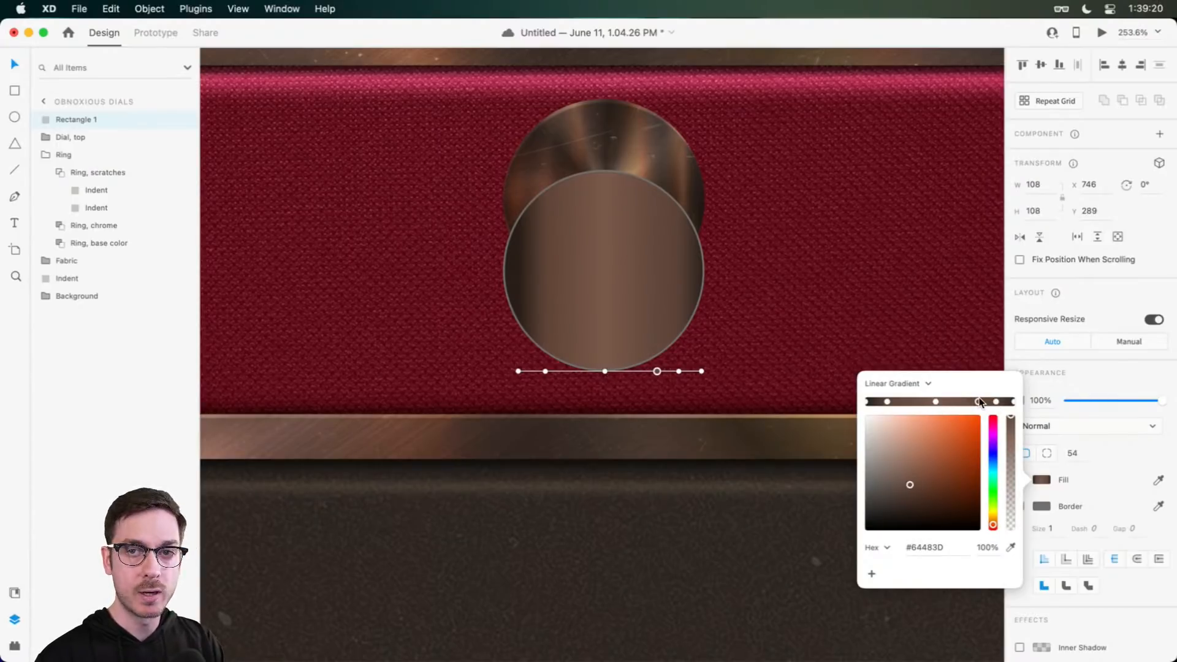
left_click_drag(908, 489, 913, 494)
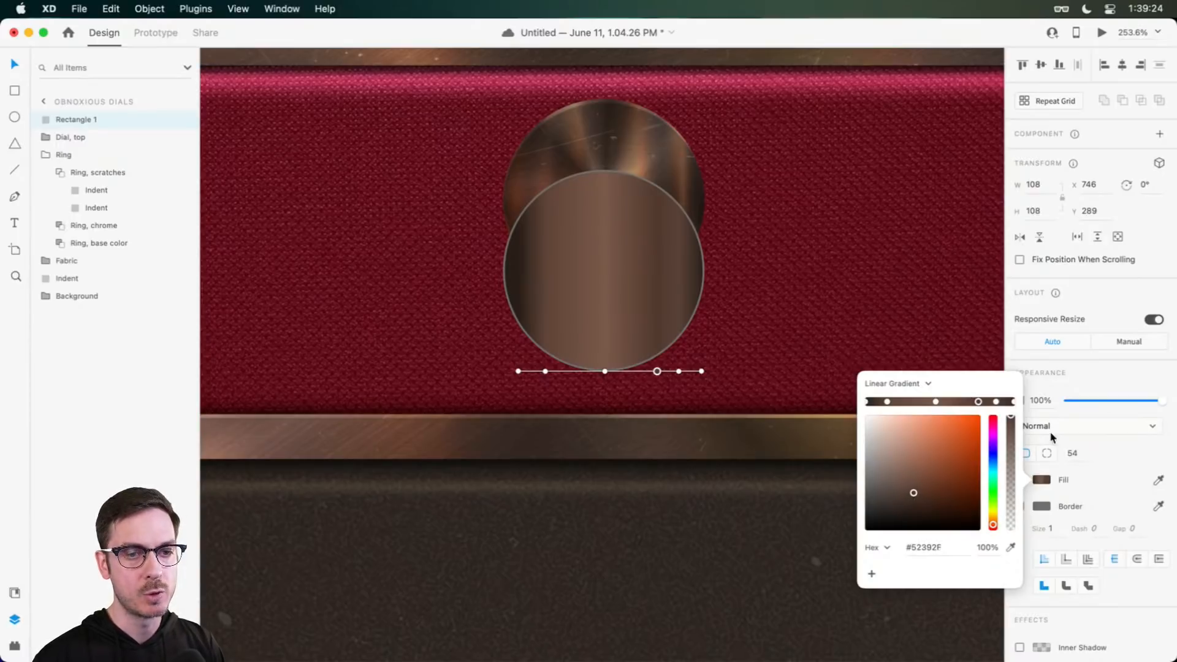
left_click(1135, 369)
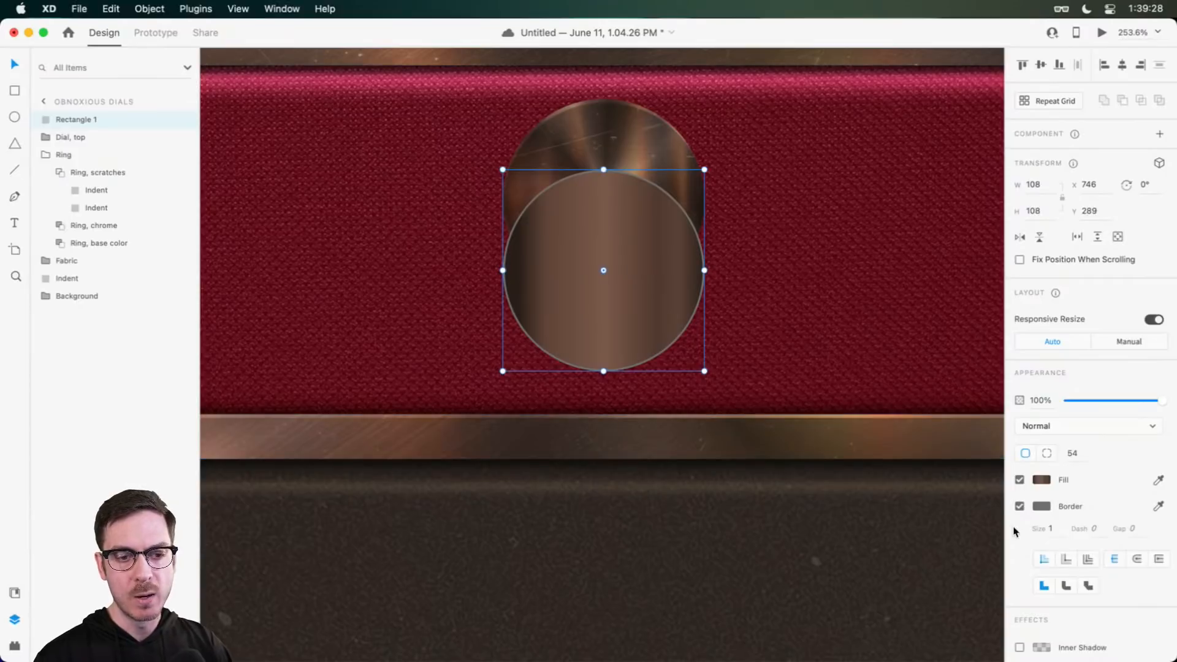
left_click(1019, 506)
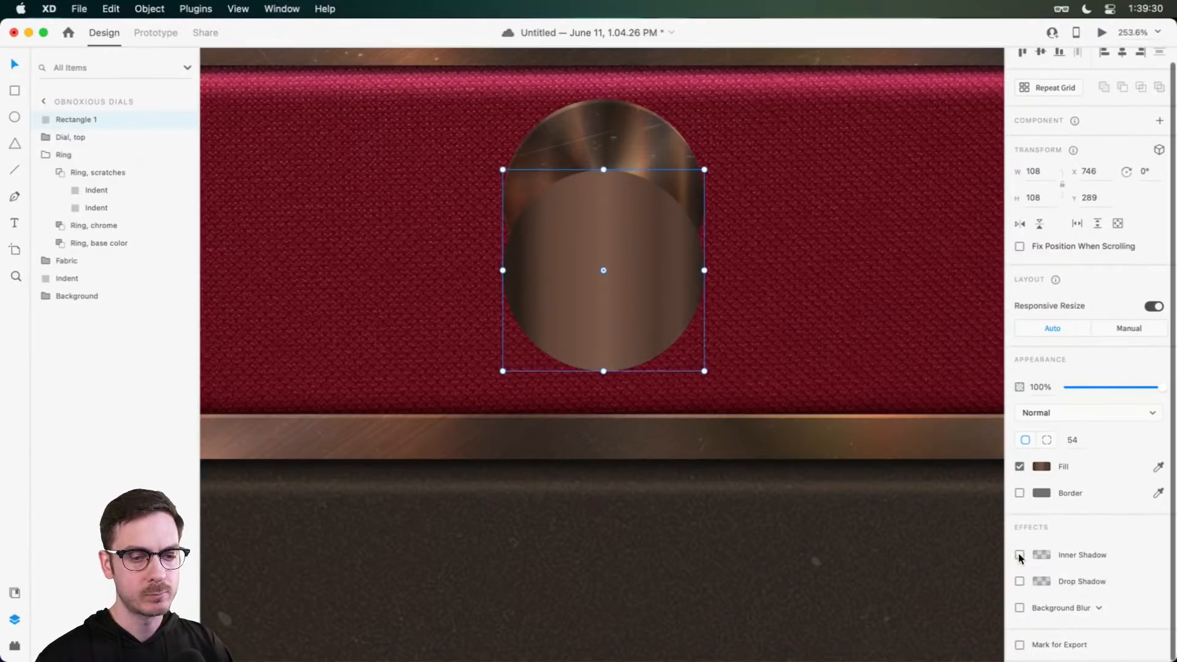
Step: Add an inner shadow to the brown gradient circle with X 4, Y -4 and blur 3
left_click(1019, 554)
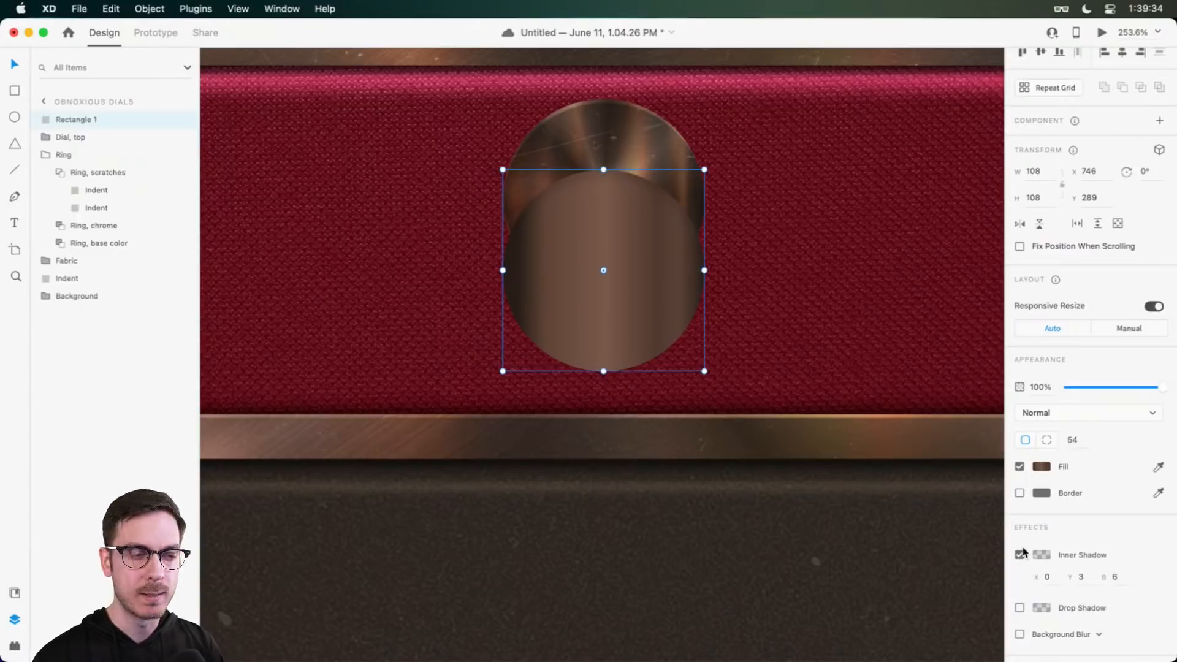
left_click(1082, 580)
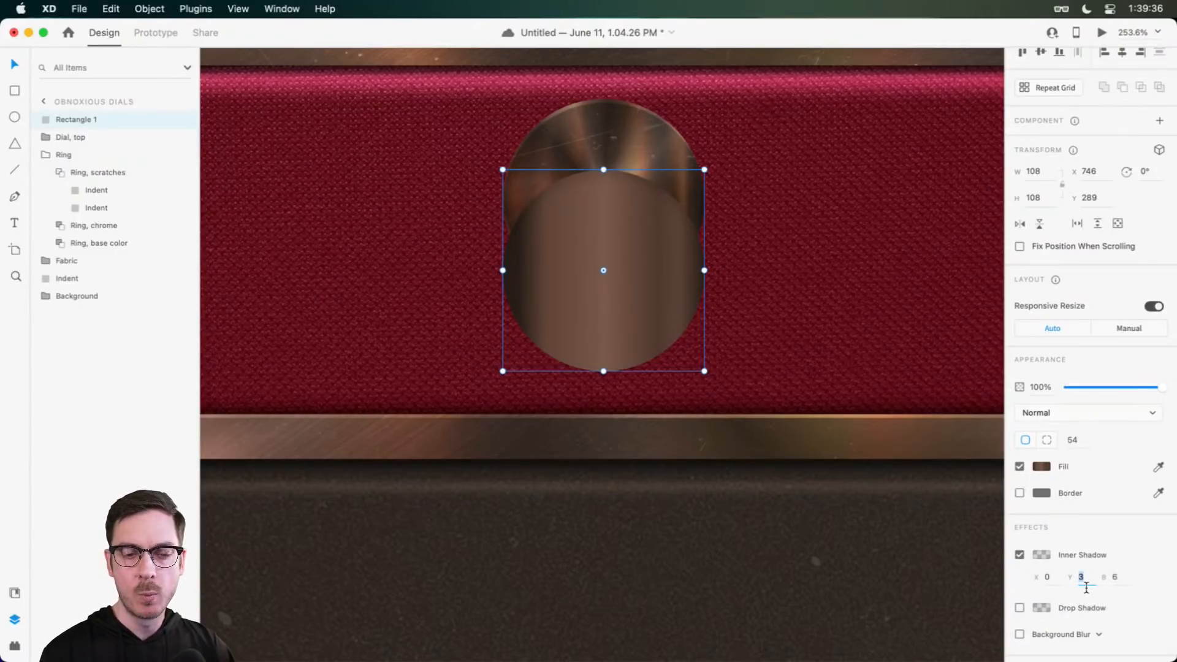
key("Down")
key("Down")
key("Down")
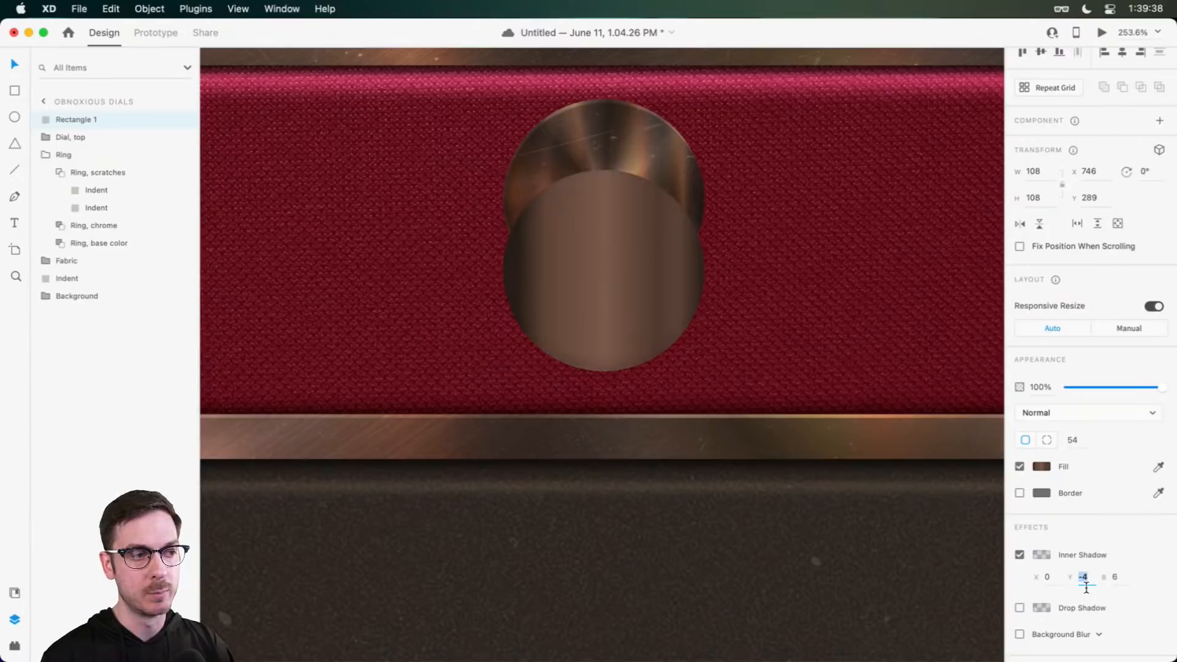
left_click(1053, 583)
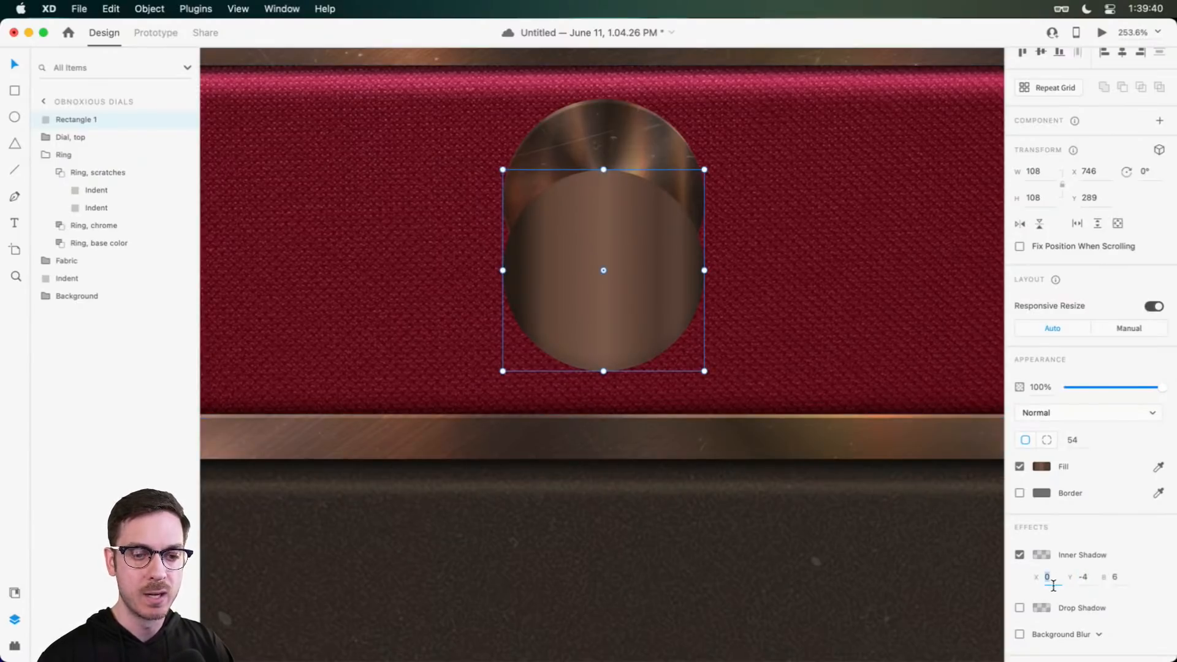
key("Up")
key("Up")
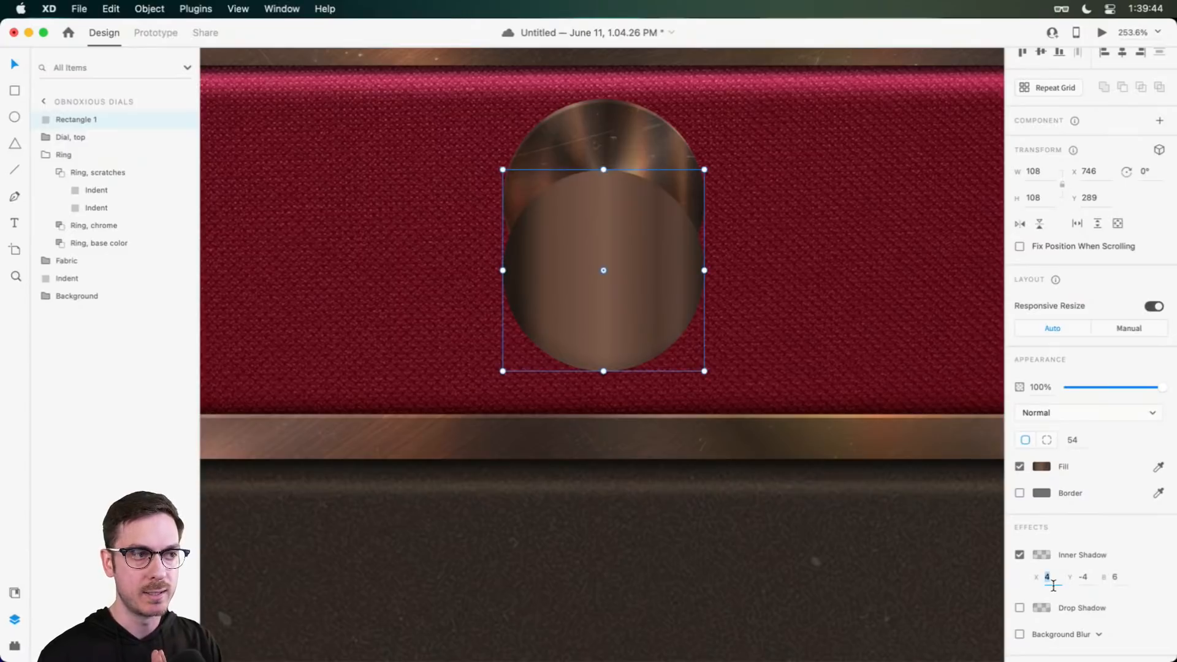
left_click(1119, 584)
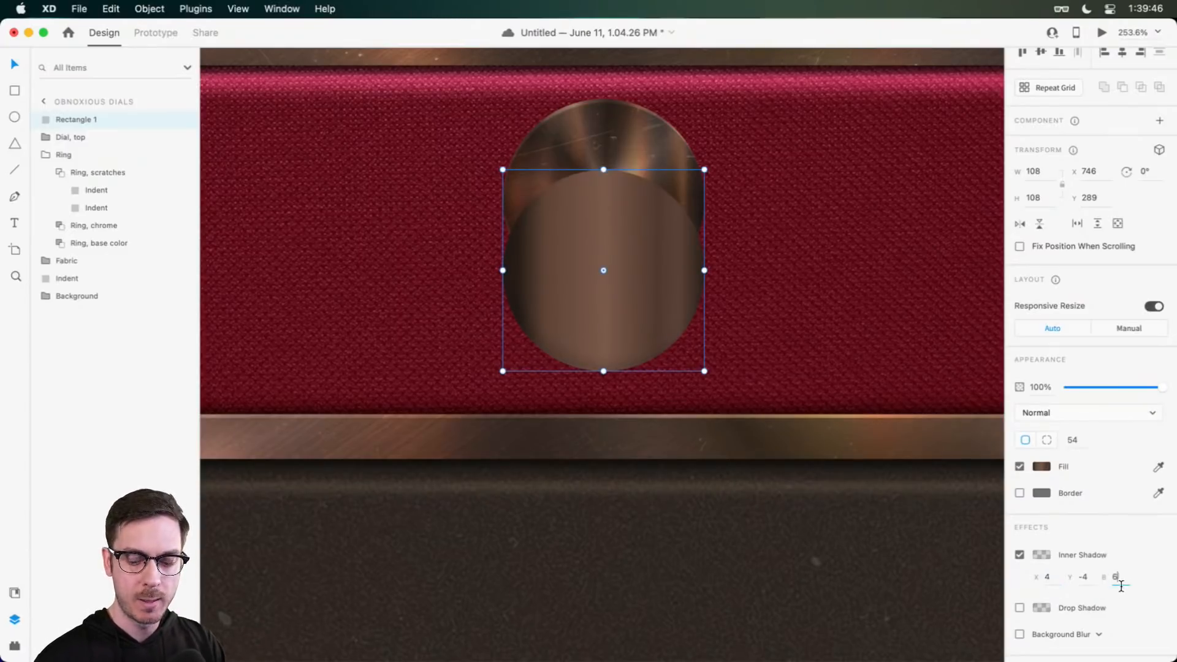
key("Down")
key("Down")
key("Down")
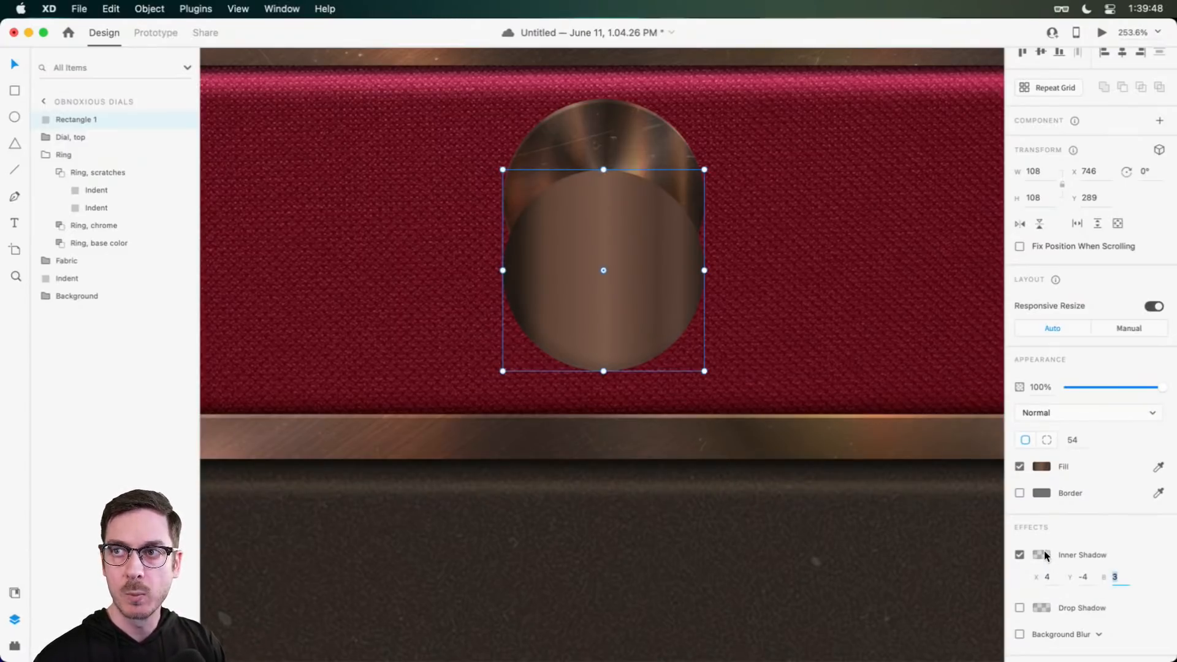
Step: Colour the circle's inner shadow dark red-brown #4B1C19 at 65% opacity
left_click(1042, 554)
left_click_drag(994, 579, 993, 584)
left_click_drag(949, 547, 945, 556)
left_click(1010, 494)
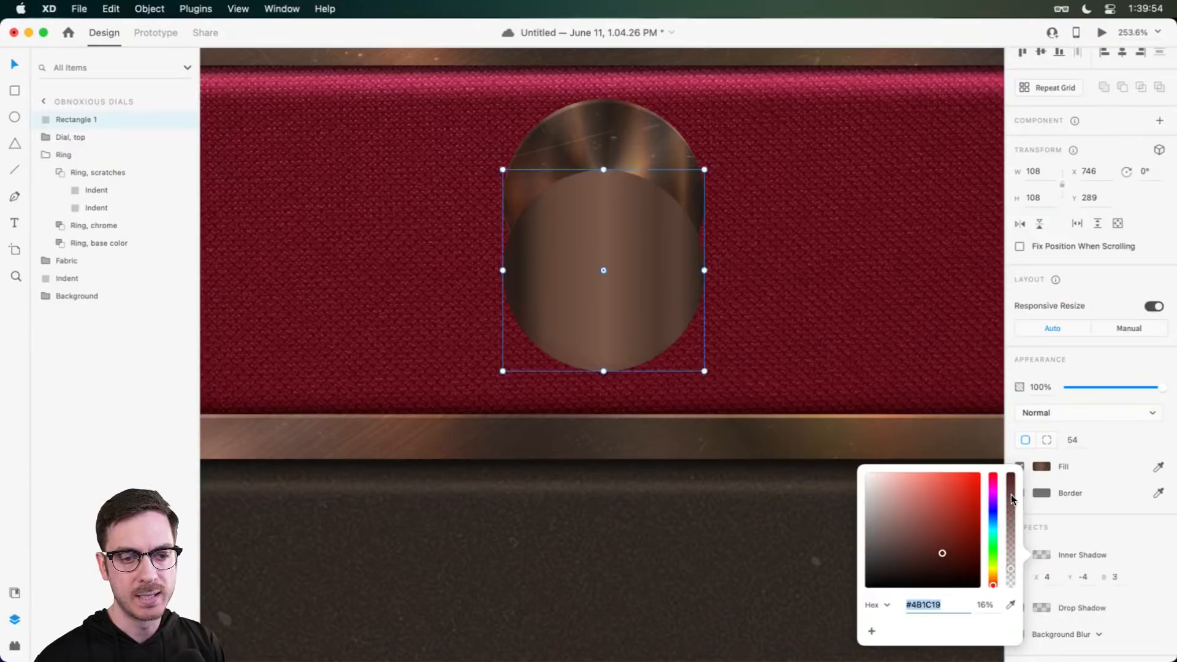
left_click_drag(1010, 494, 1012, 514)
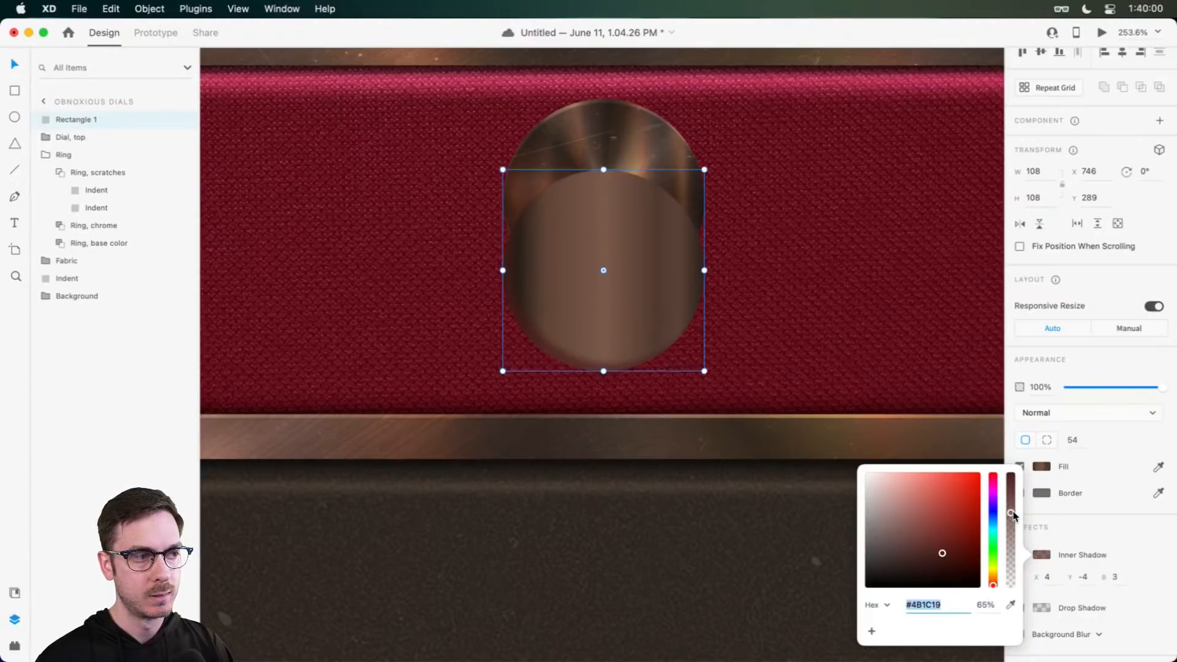
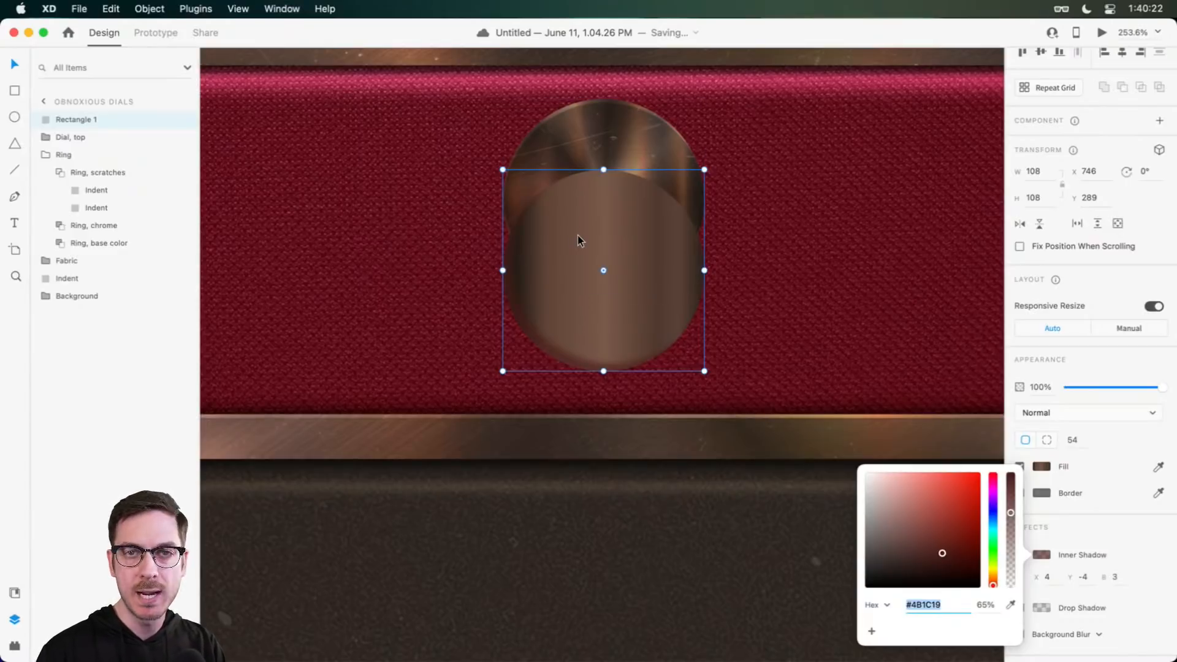
left_click(624, 308)
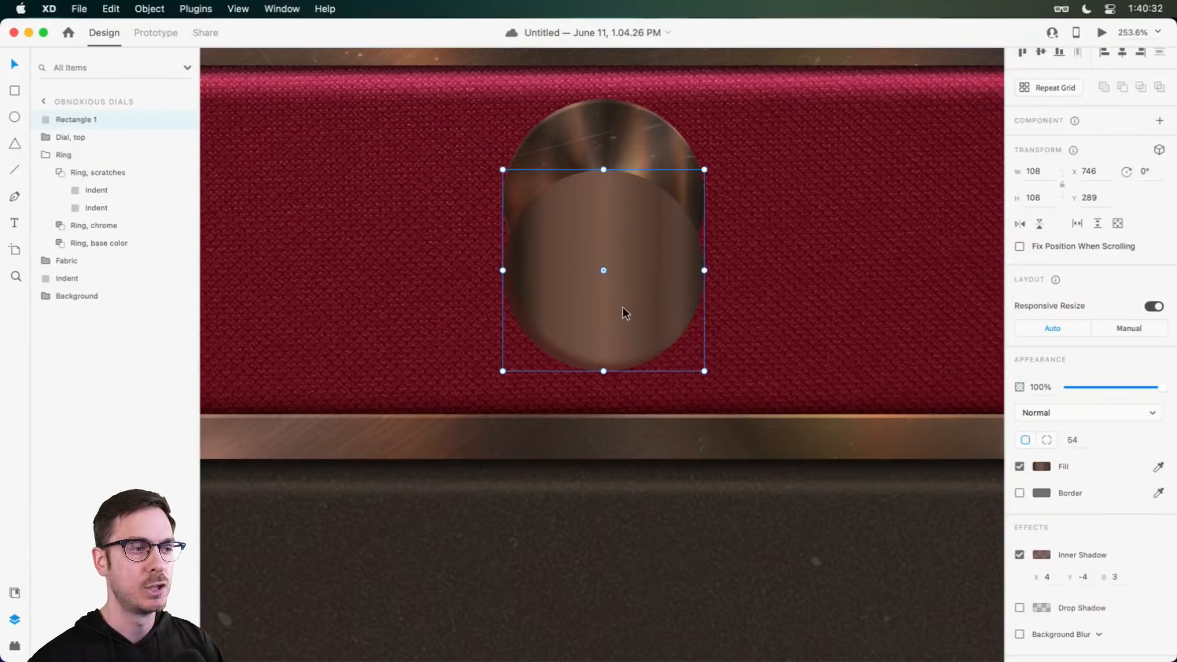
Step: Rename the Rectangle 1 layer as "Side, base color"
double_click(90, 120)
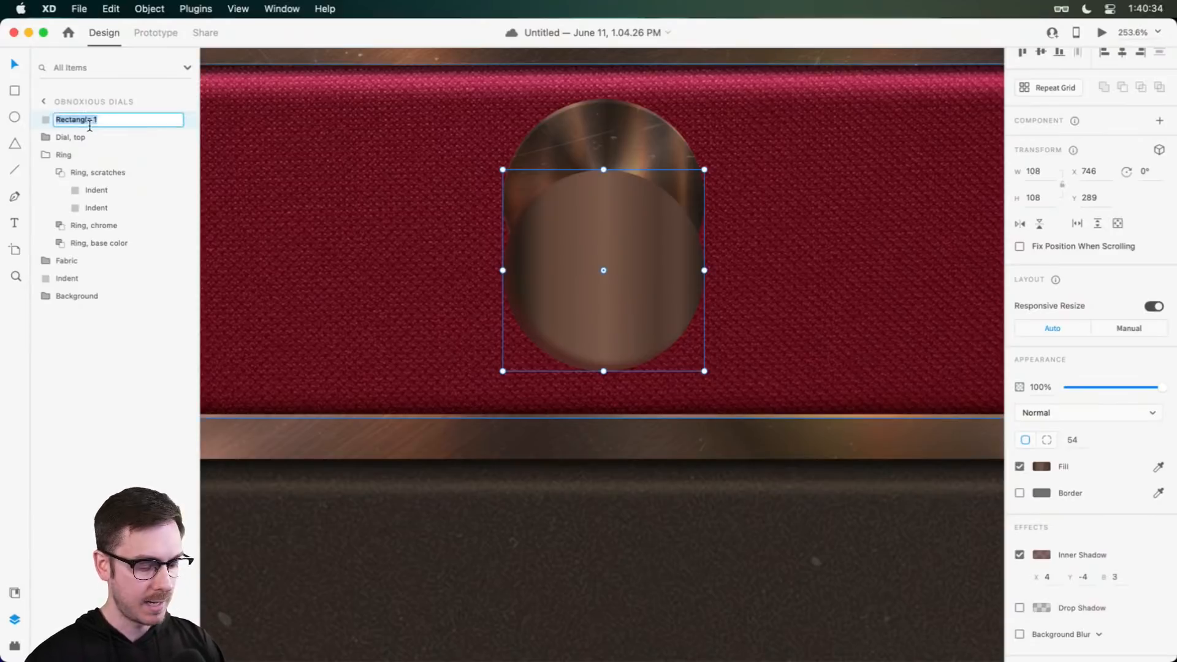
type("Side, base color")
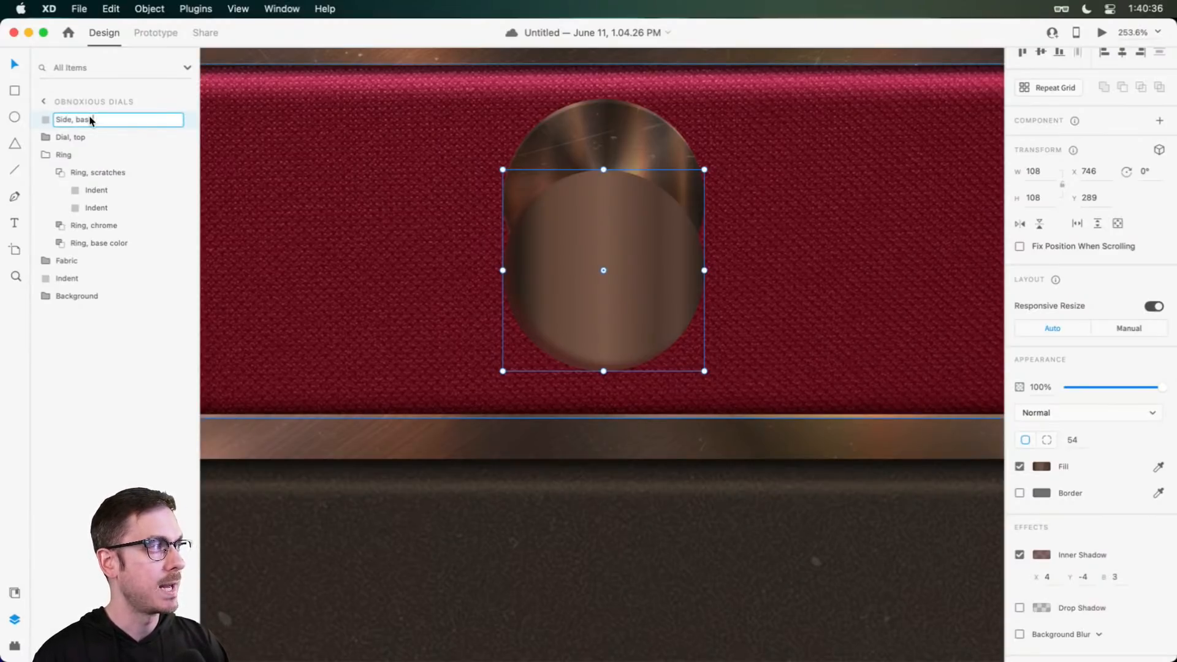
key("Return")
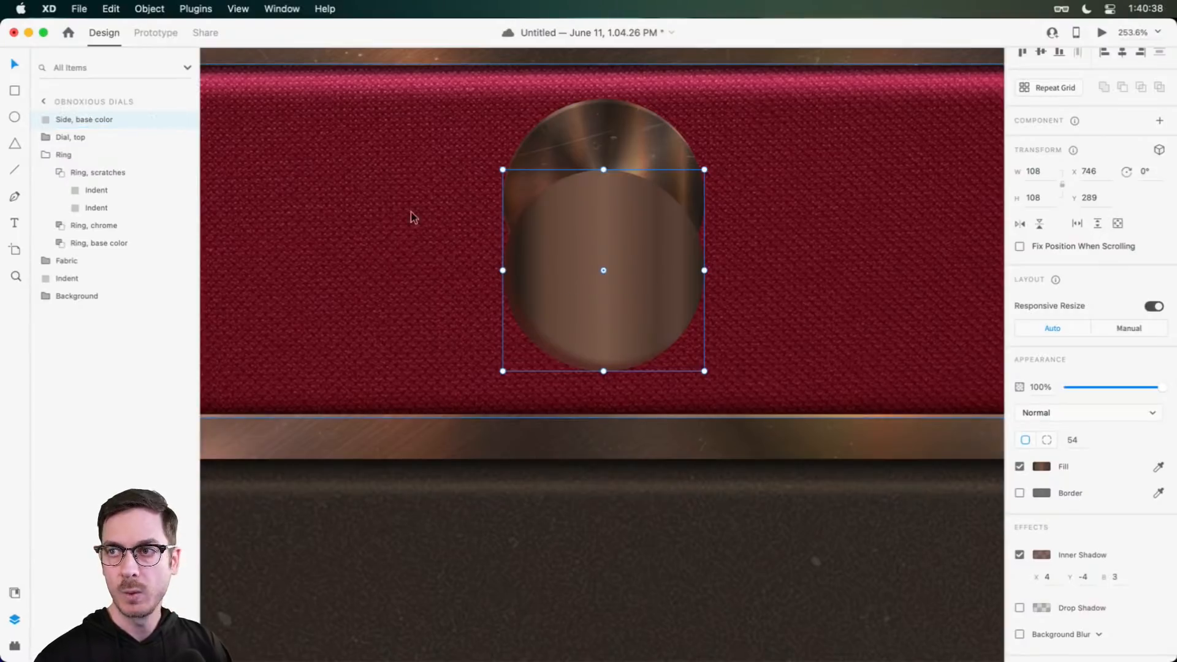
Step: Duplicate the "Side, base color" circle and rename the copy as "Side, ridges"
key("super+d")
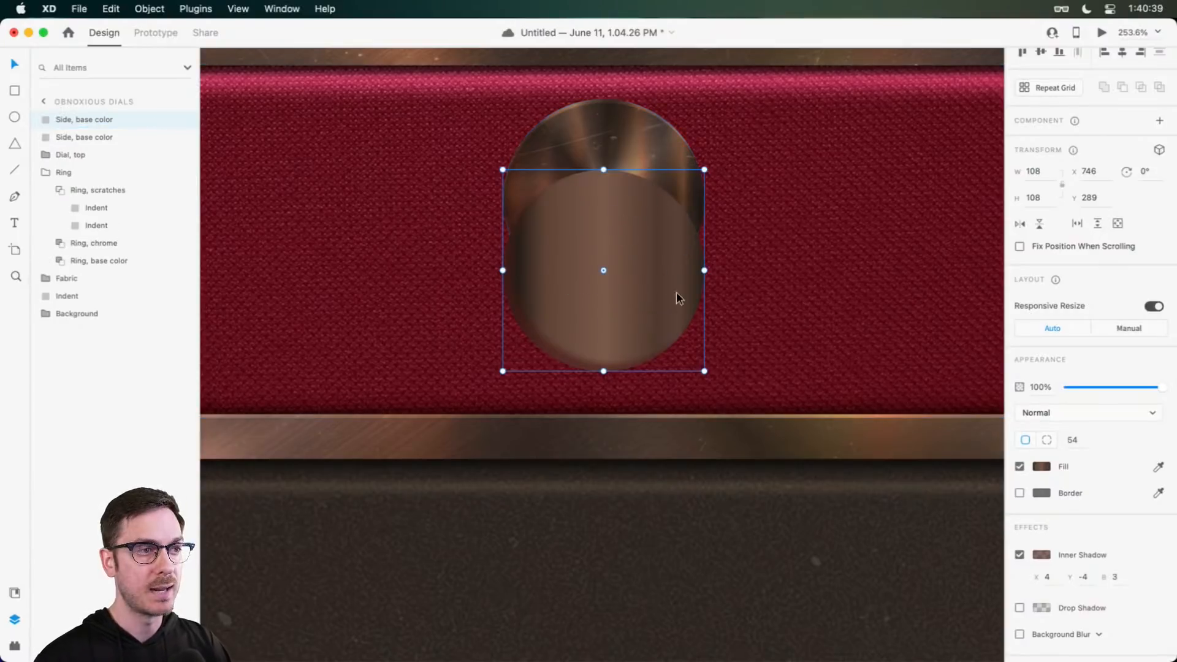
double_click(83, 120)
left_click_drag(76, 119, 168, 126)
type("ridges")
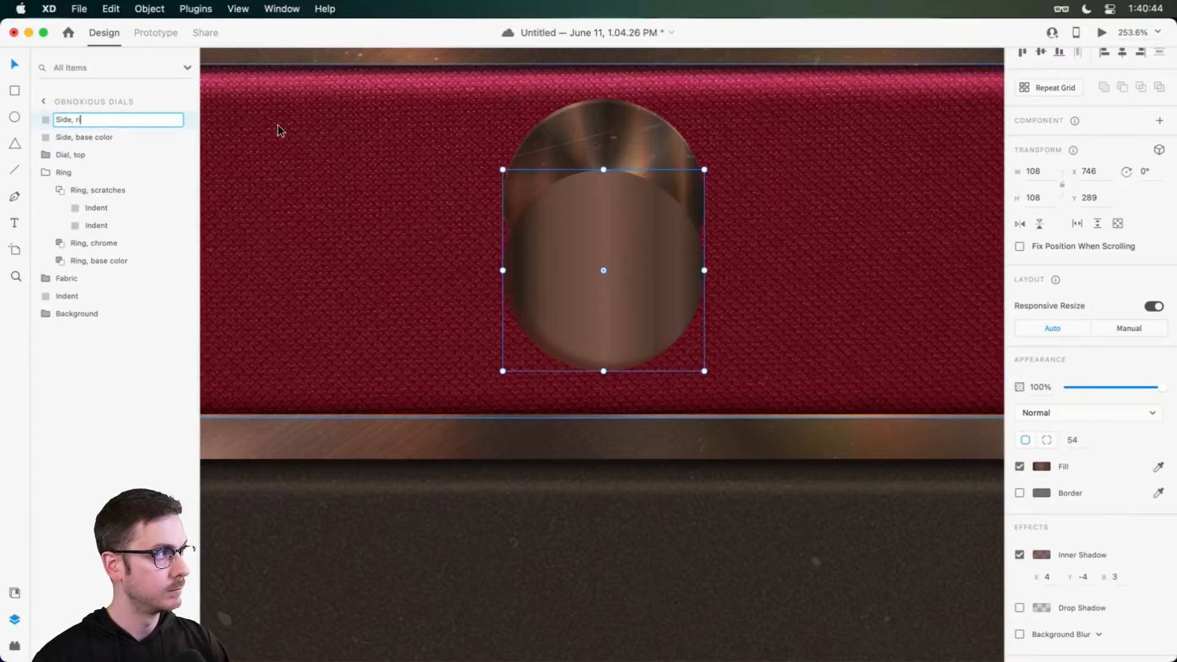
key("Return")
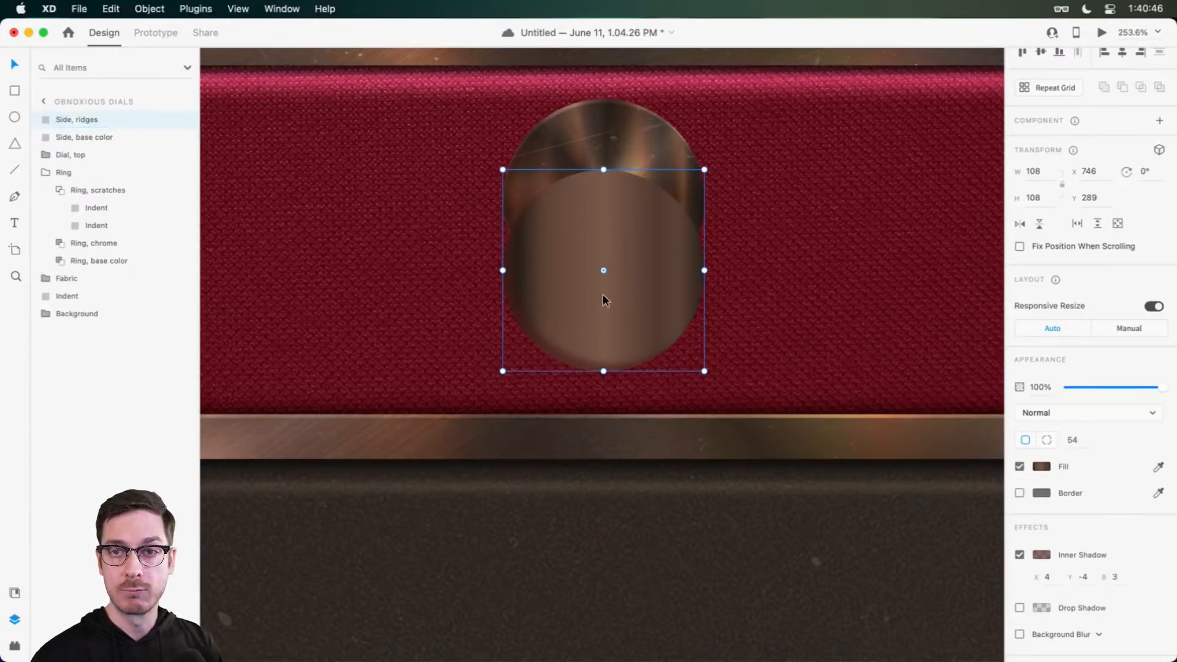
Step: Switch to Safari to examine the metal dials in the Dribbble reference, and return to Adobe XD
key("super+Tab")
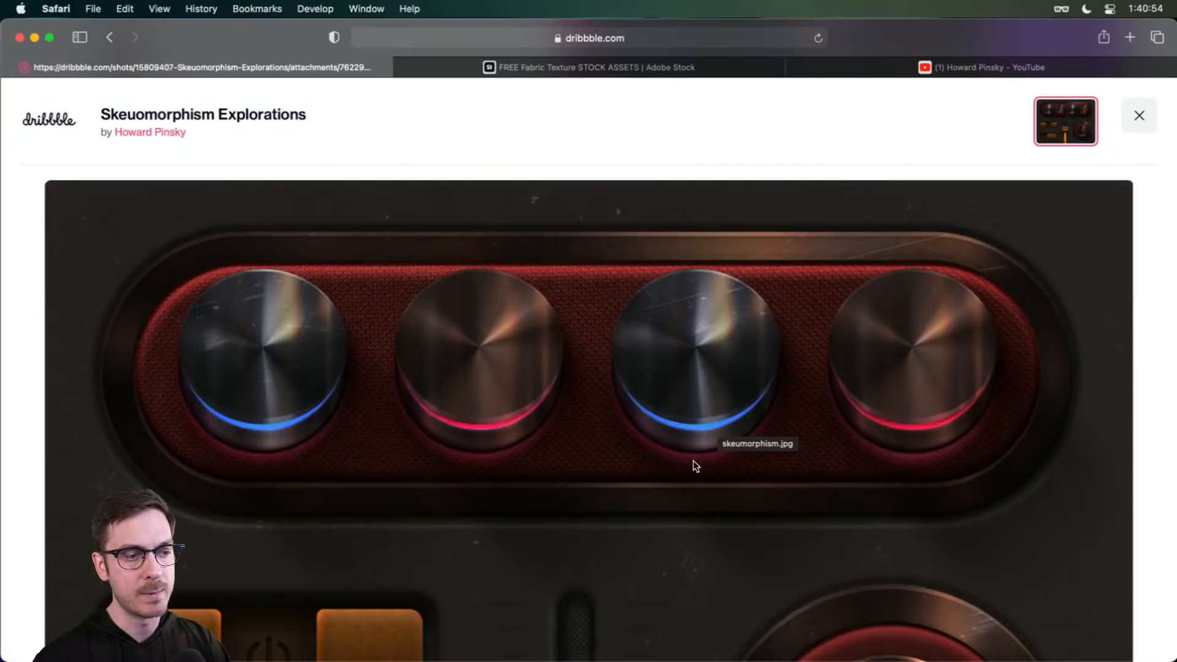
key("super+Tab")
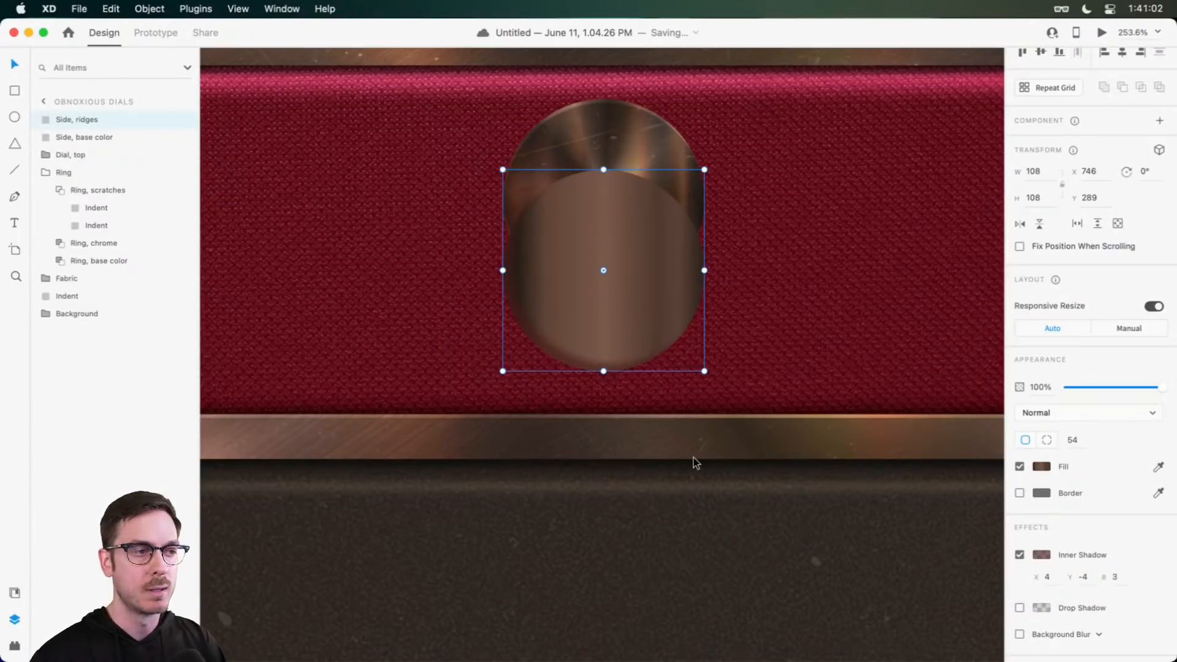
Step: Preview and copy ridges.jpg from the Converted folder in Finder, and paste its appearance onto the "Side, ridges" circle in Adobe XD
key("super+Tab")
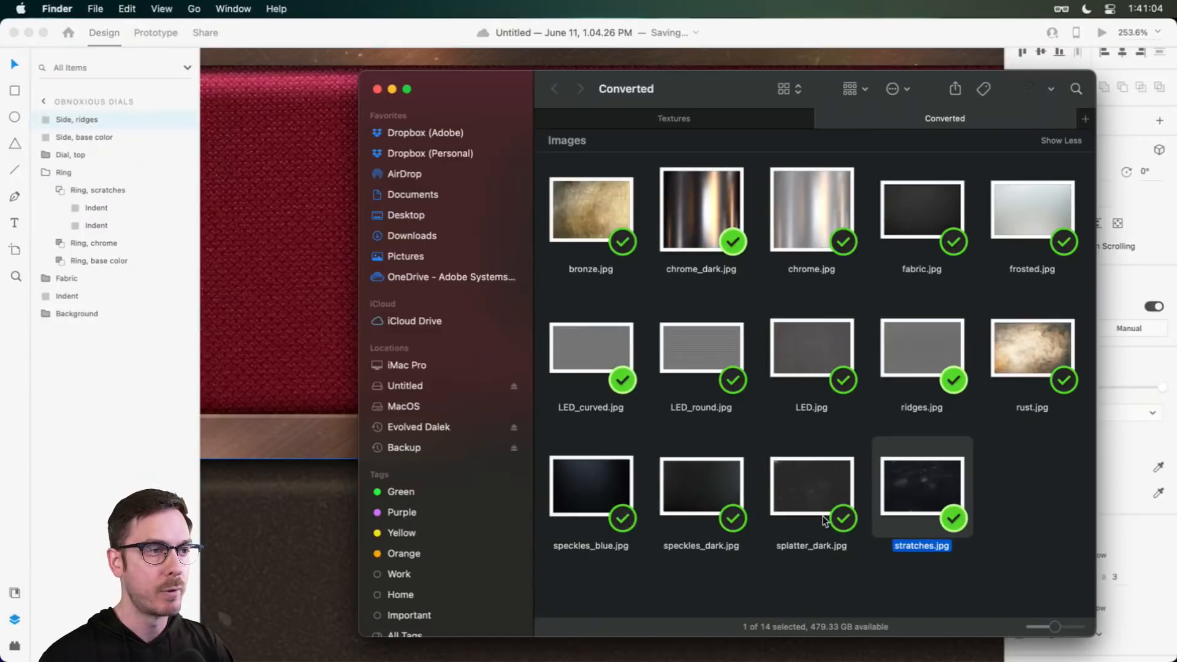
left_click(1024, 480)
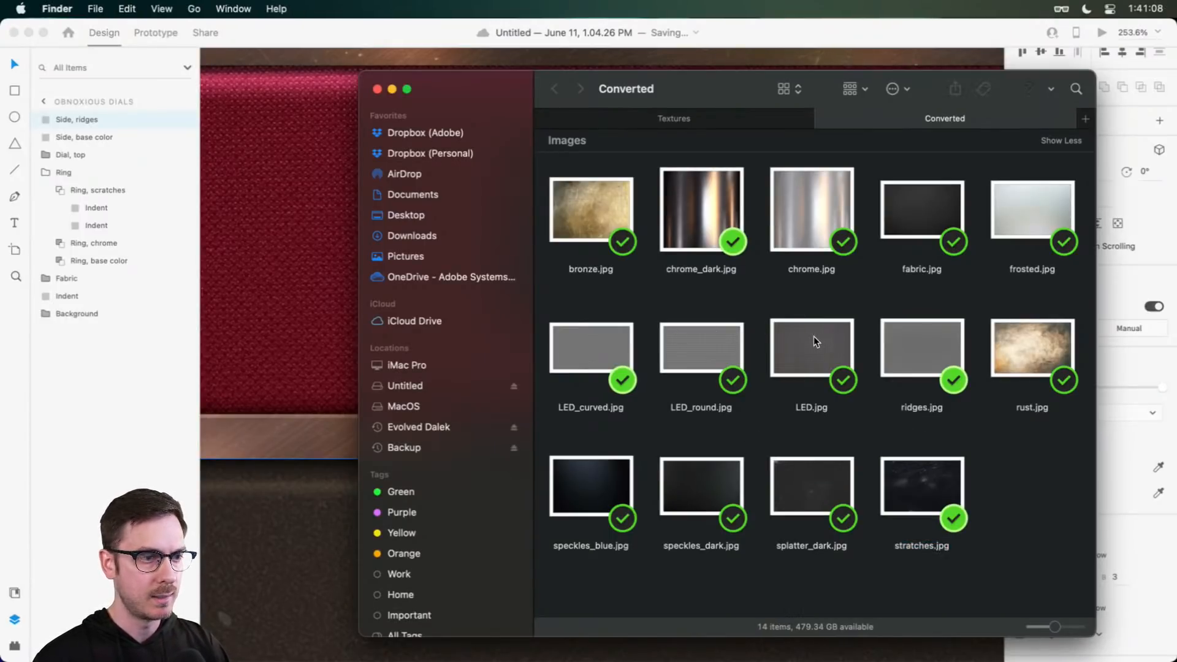
left_click(932, 339)
key("space")
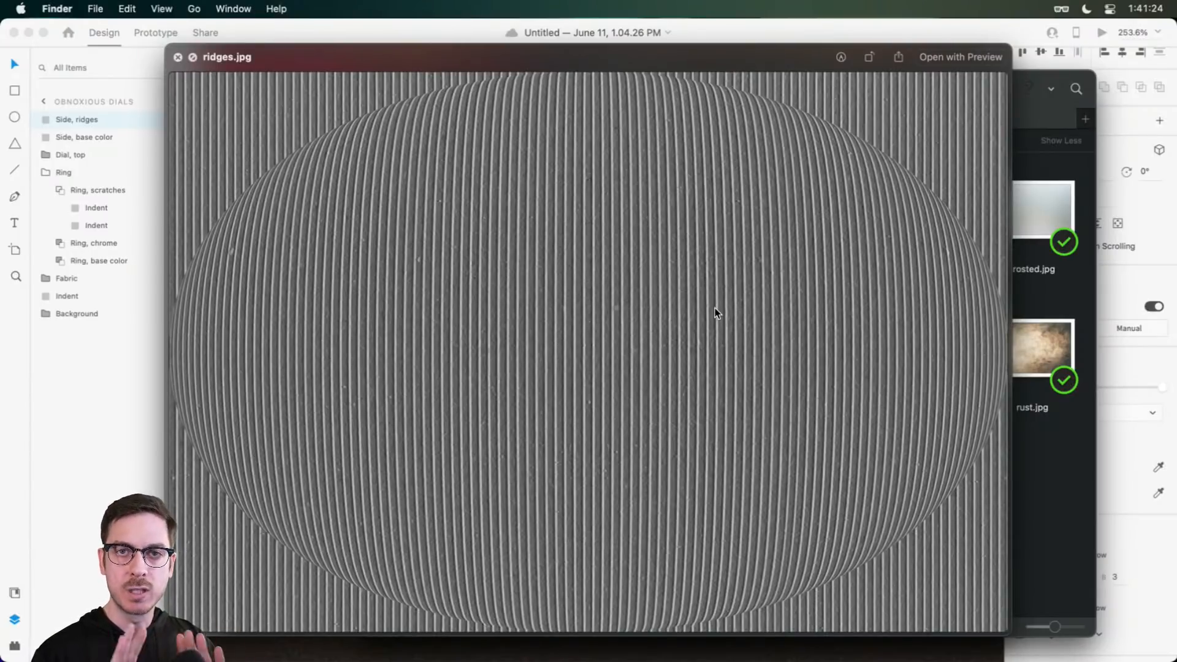
key("space")
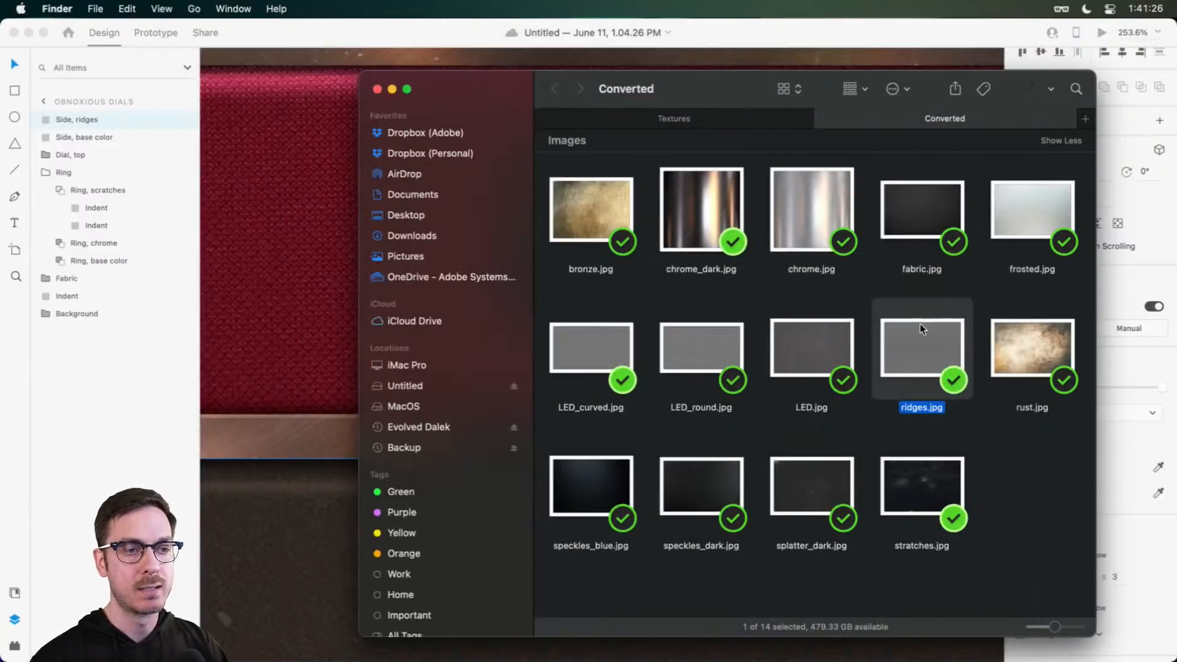
key("super+c")
key("super+Tab")
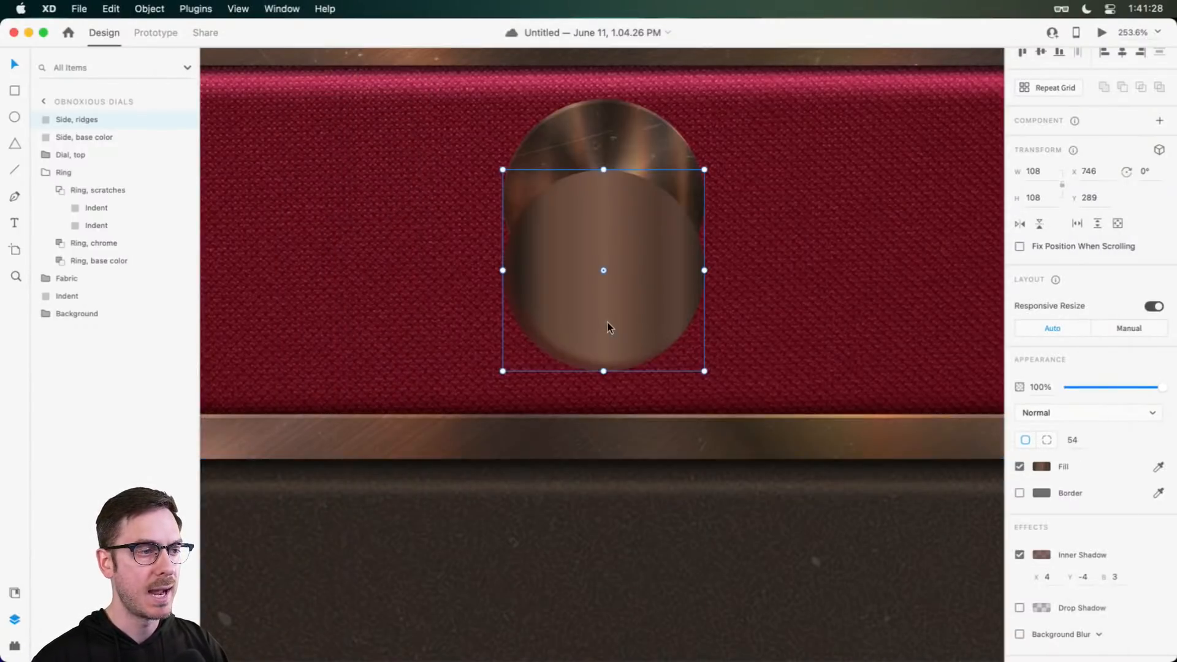
right_click(611, 269)
left_click(665, 346)
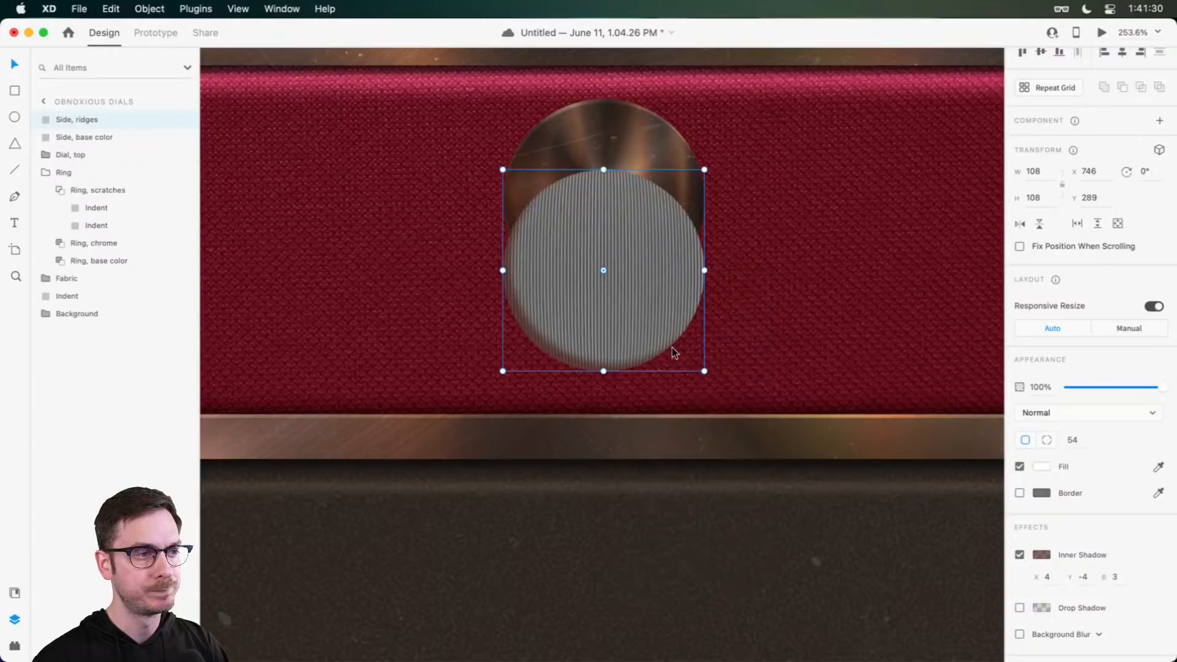
Step: Try to enlarge the ridges image fill and move it slightly up inside the circle
double_click(626, 291)
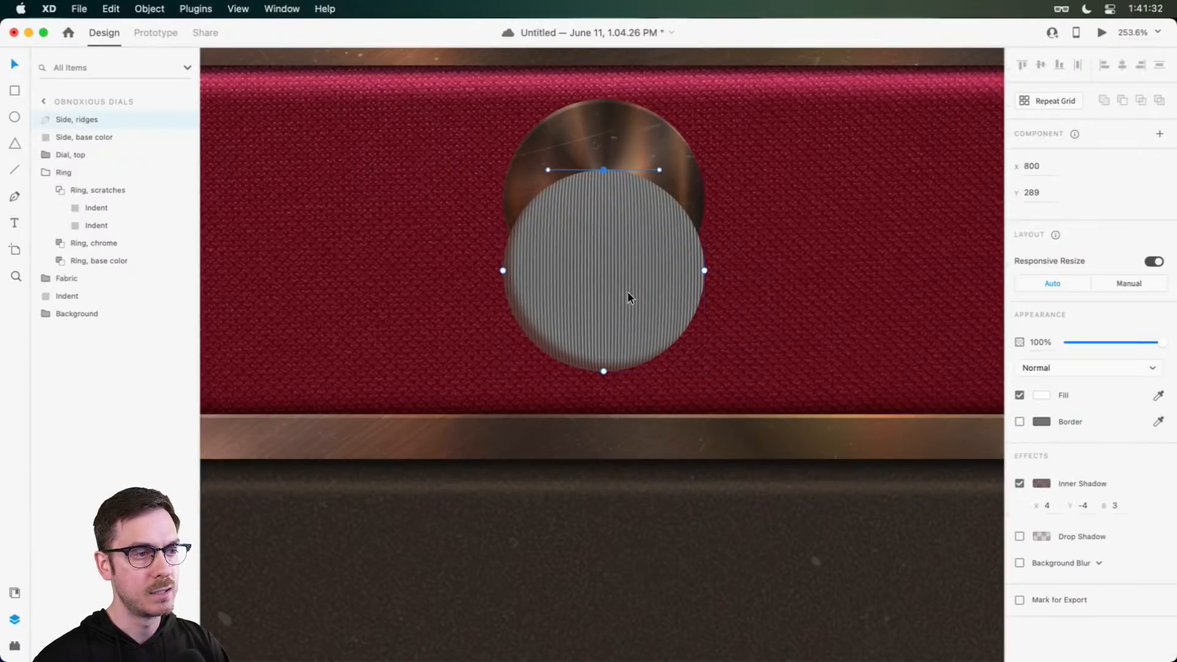
left_click(660, 309)
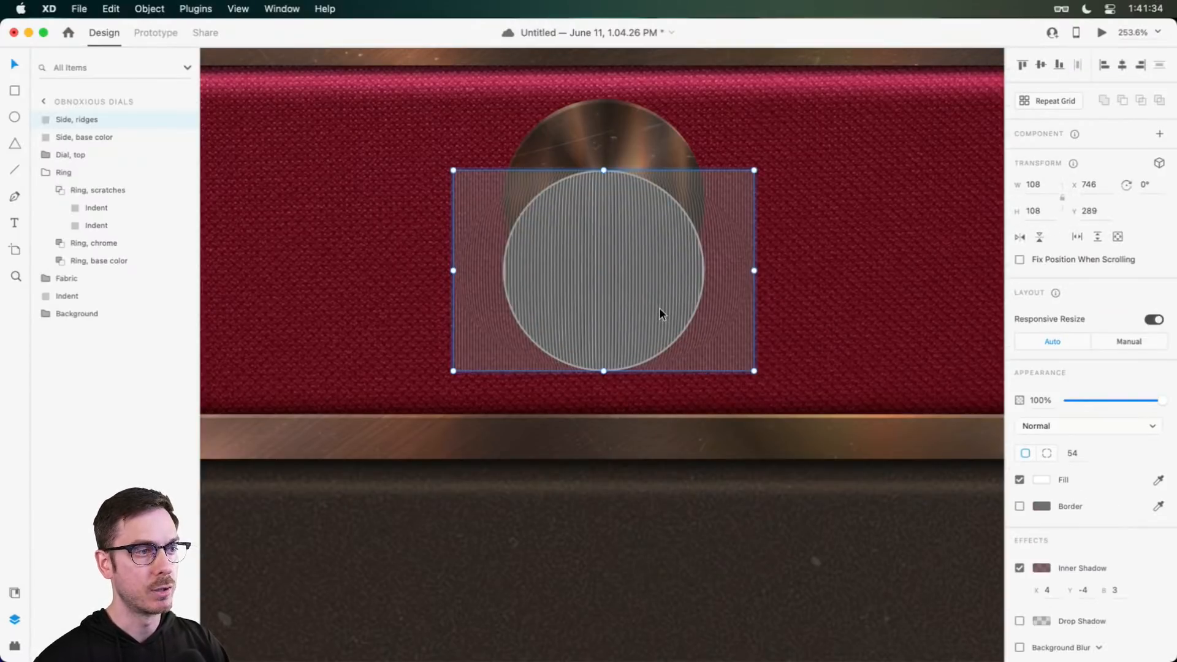
left_click_drag(753, 371, 797, 419)
left_click_drag(572, 262, 573, 241)
key("super+z")
key("super+z")
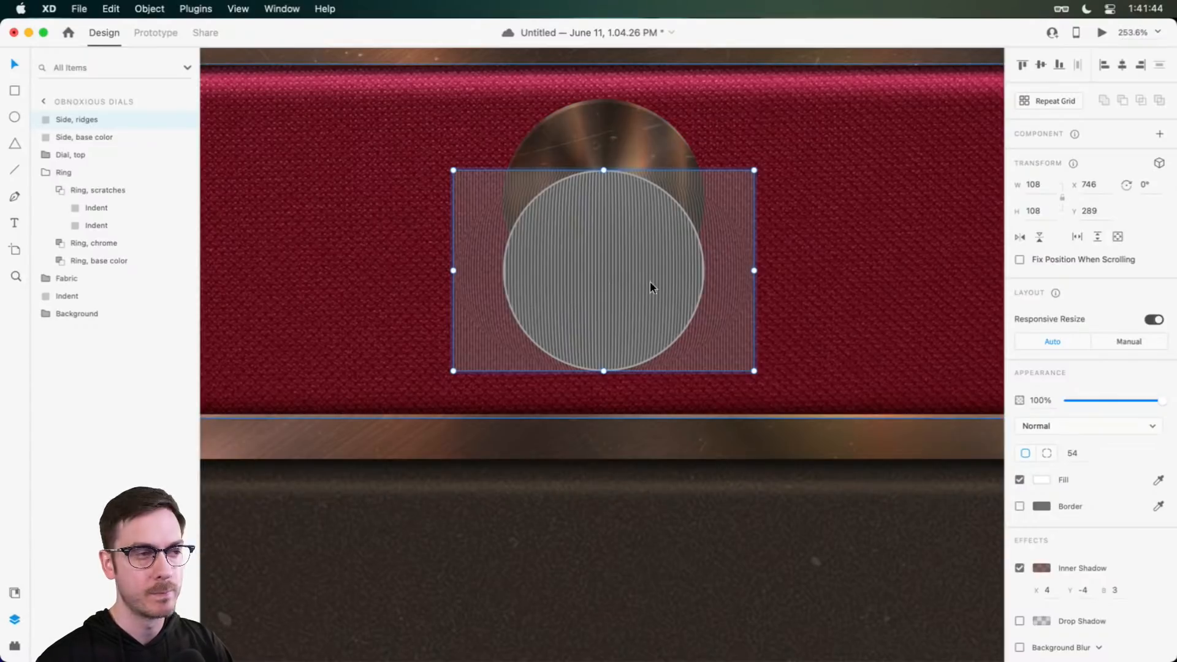
key("Escape")
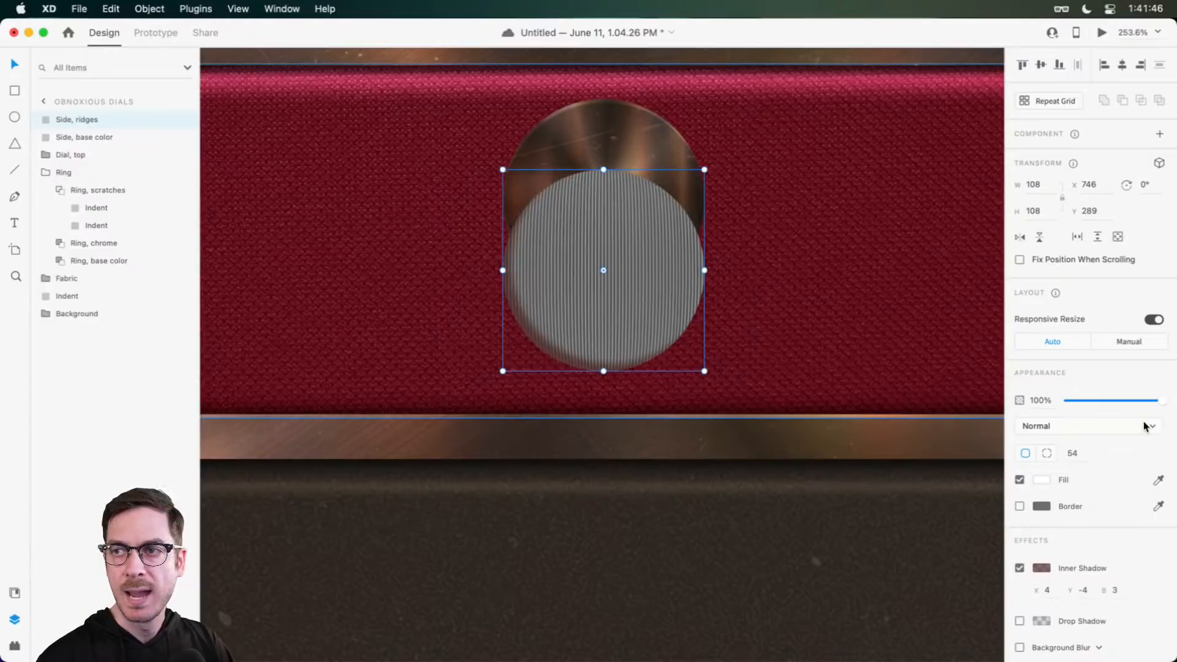
Step: Set the "Side, ridges" circle's blend mode to Overlay and its opacity to 65%
left_click(1130, 429)
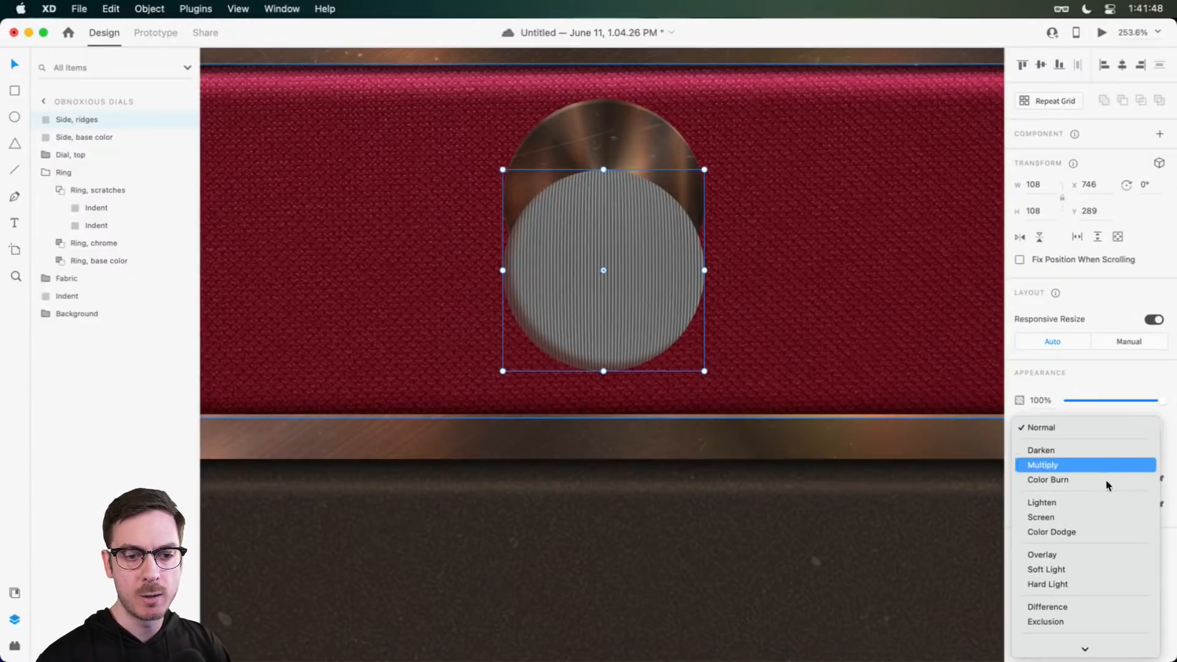
left_click(1065, 553)
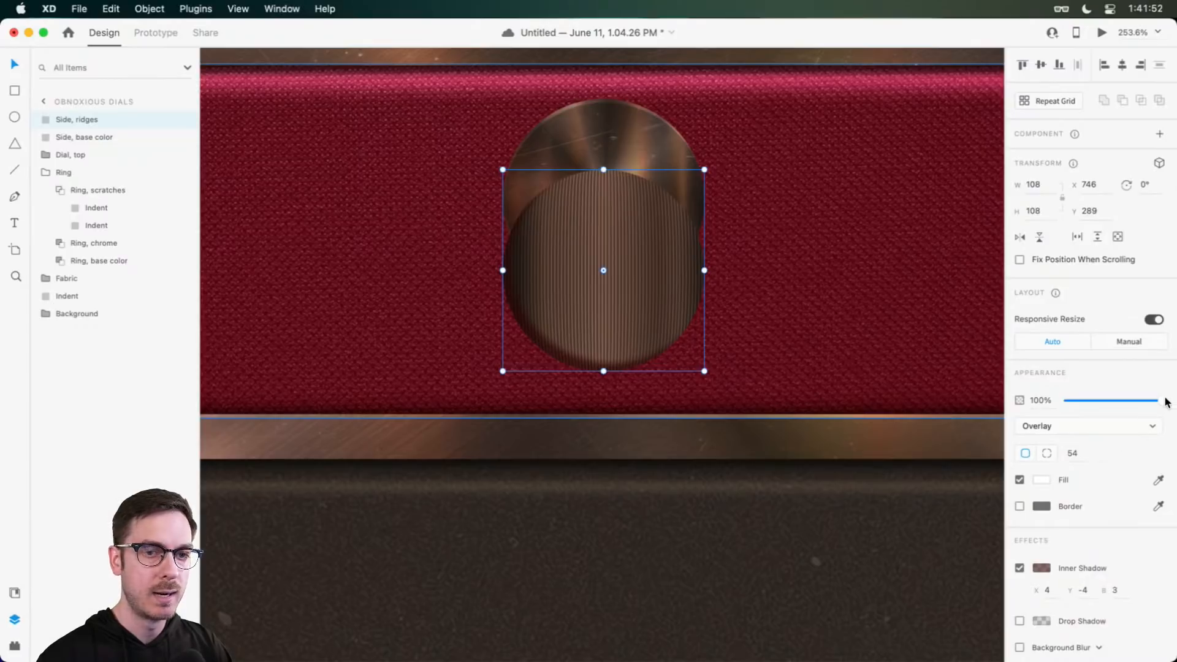
left_click_drag(1161, 400, 1131, 394)
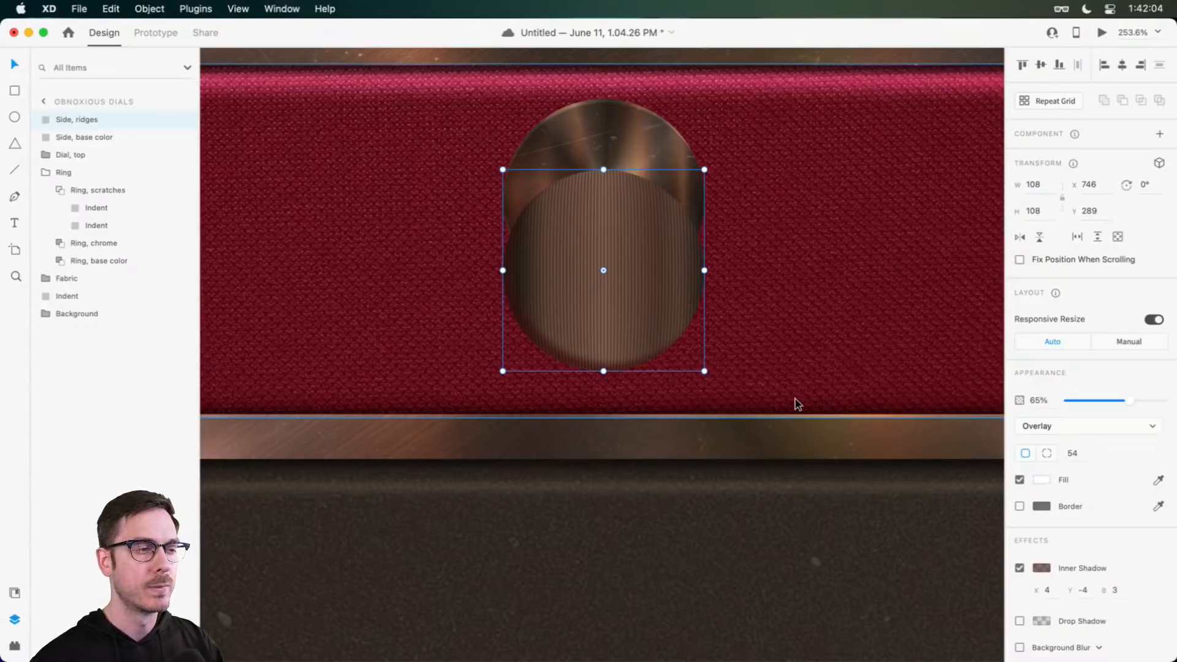
Step: Duplicate the "Side, ridges" circle and rename the copy as "Side, chrome"
key("super+d")
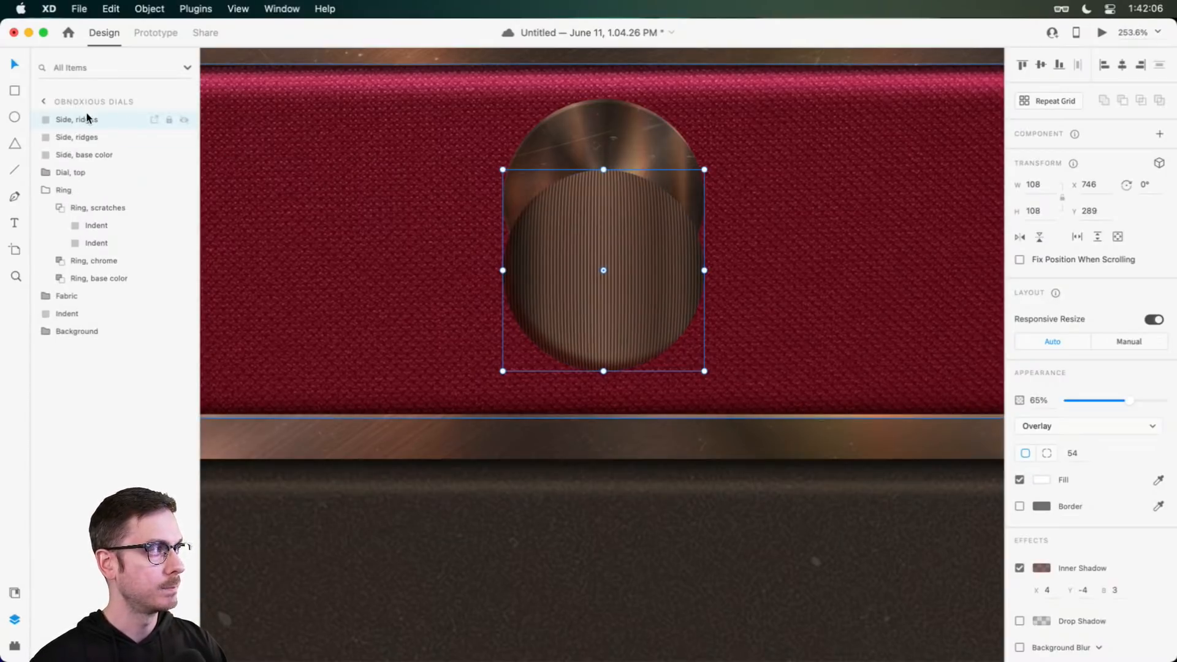
double_click(86, 119)
type("chrome")
key("Return")
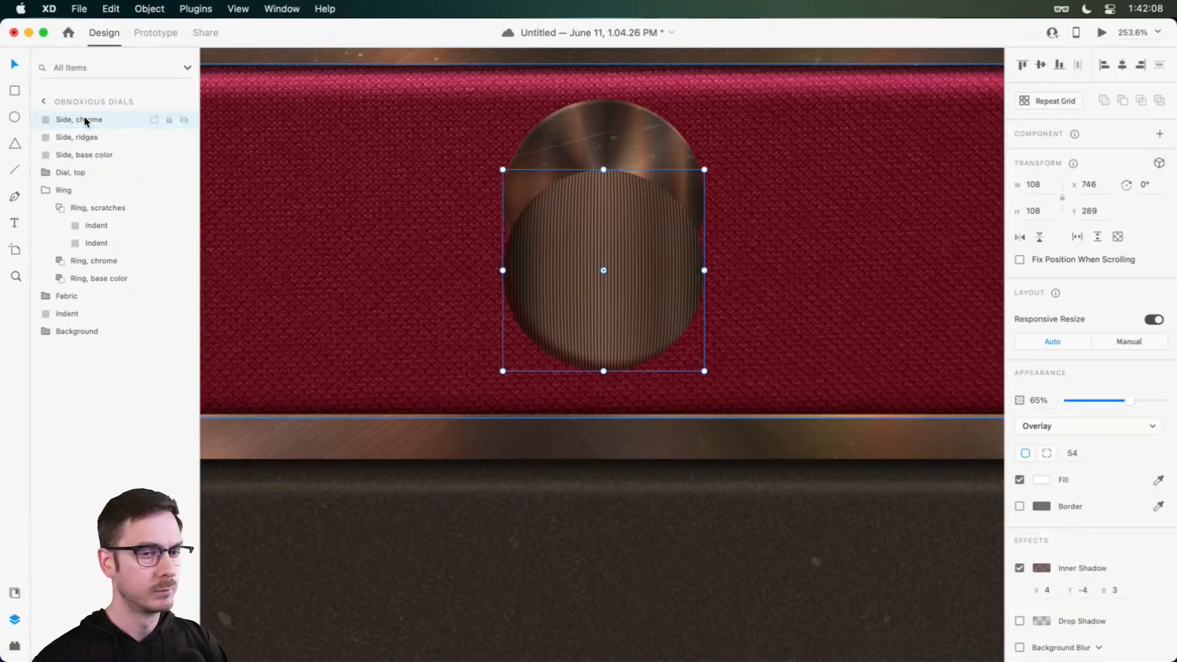
Step: Copy chrome.jpg from the Converted folder in Finder, paste its appearance onto the "Side, chrome" circle in Adobe XD, and set its opacity to 80%
key("super+Tab")
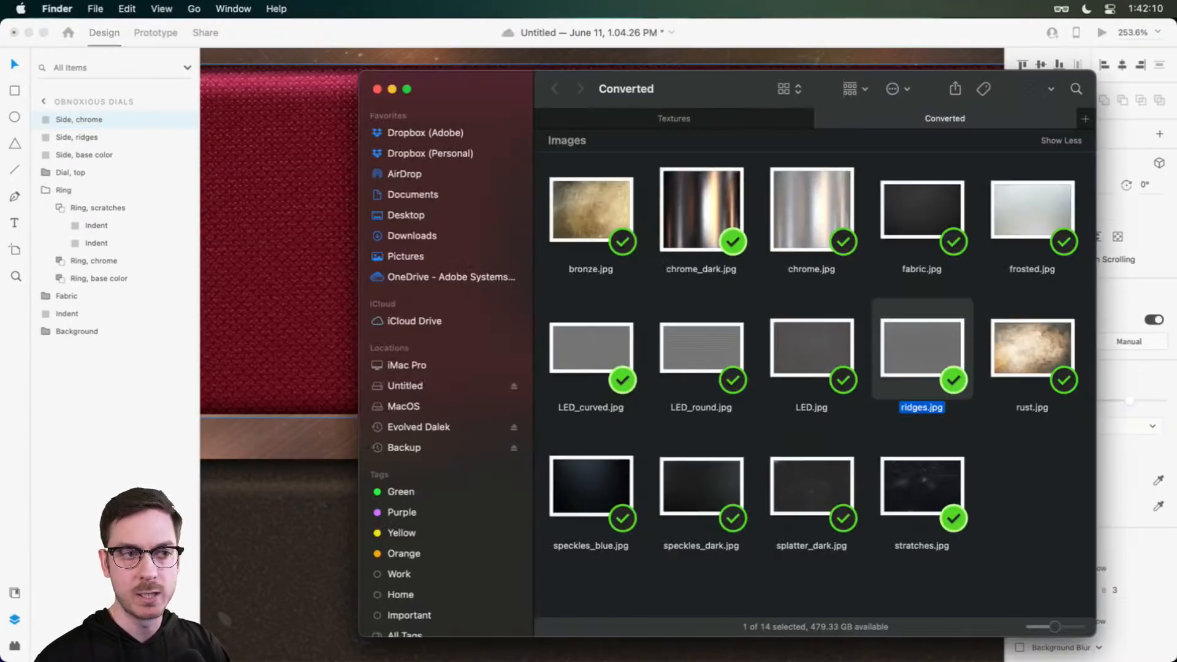
left_click(799, 224)
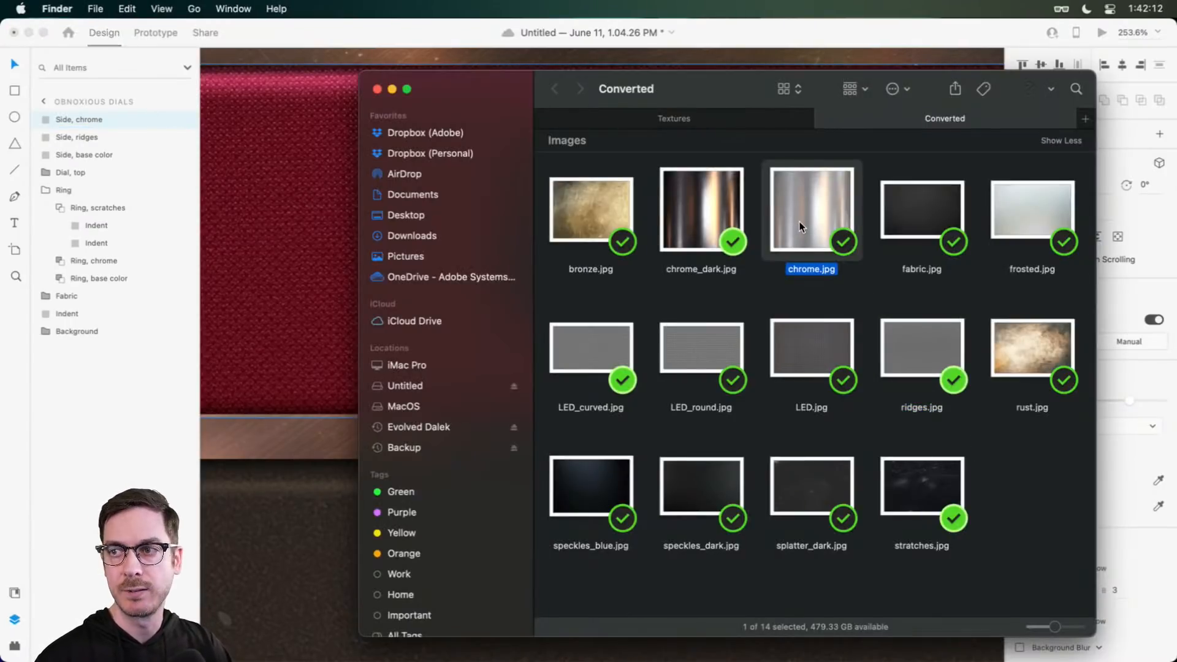
key("super+Tab")
right_click(600, 263)
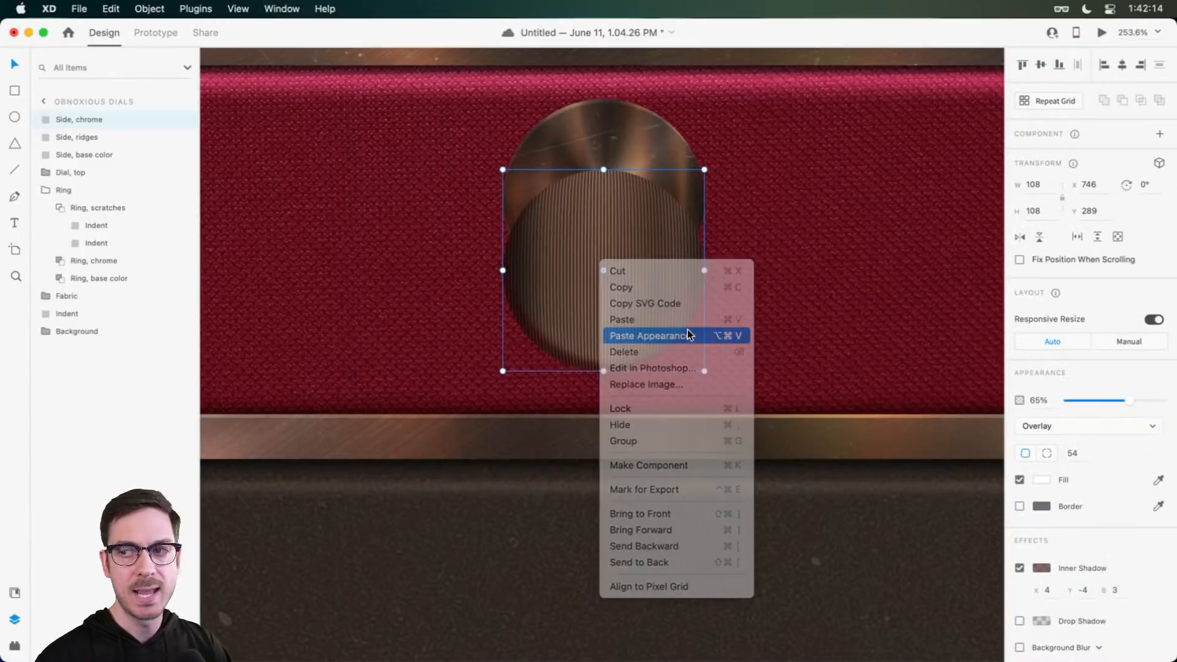
left_click(649, 336)
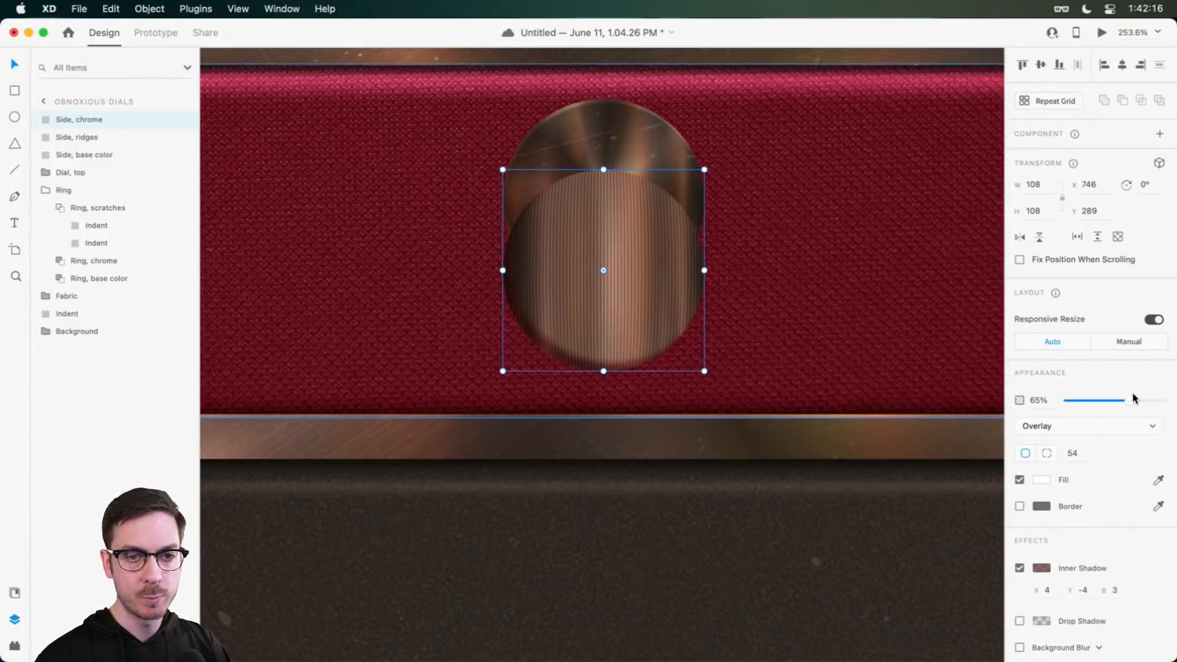
left_click_drag(1133, 397, 1146, 402)
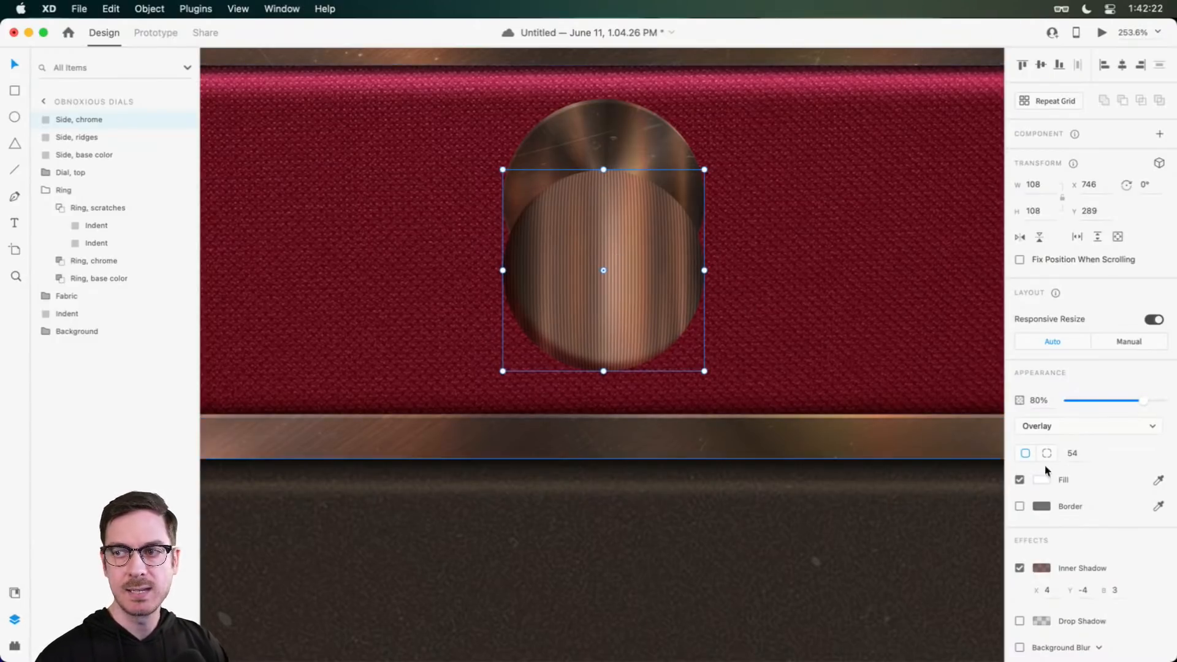
Step: Set the "Side, chrome" circle's inner shadow to X 3, Y -1, blur 3, in black #000000 at 50% opacity
scroll(1078, 582, "down", 1)
scroll(1080, 584, "down", 1)
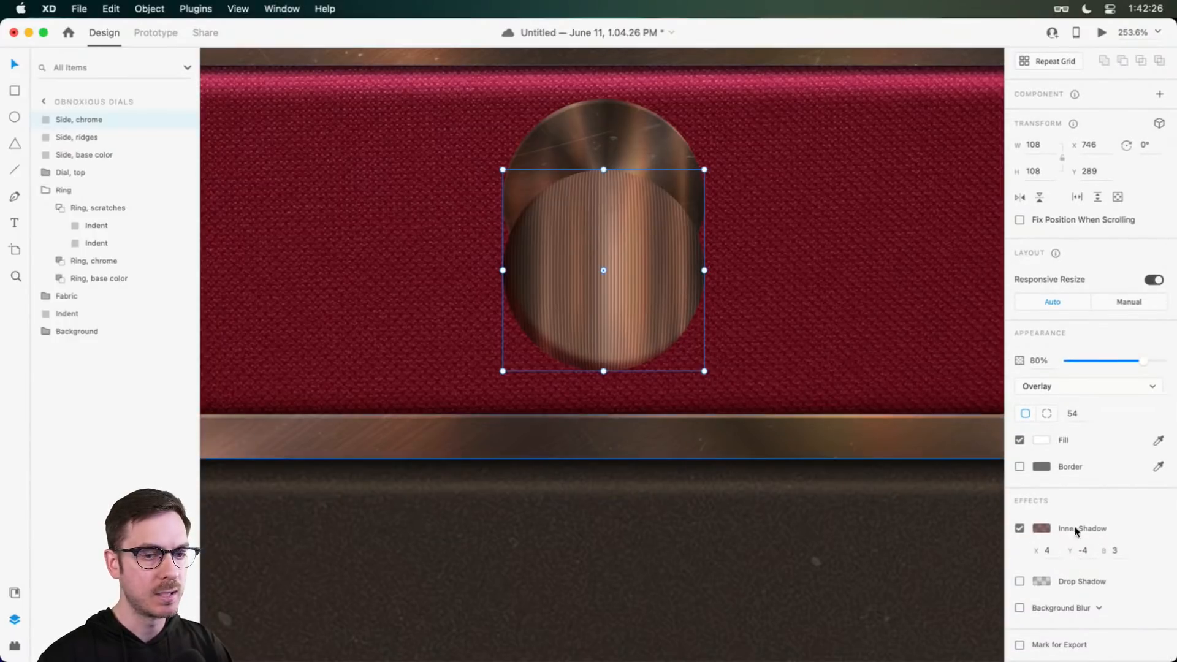
left_click(1049, 551)
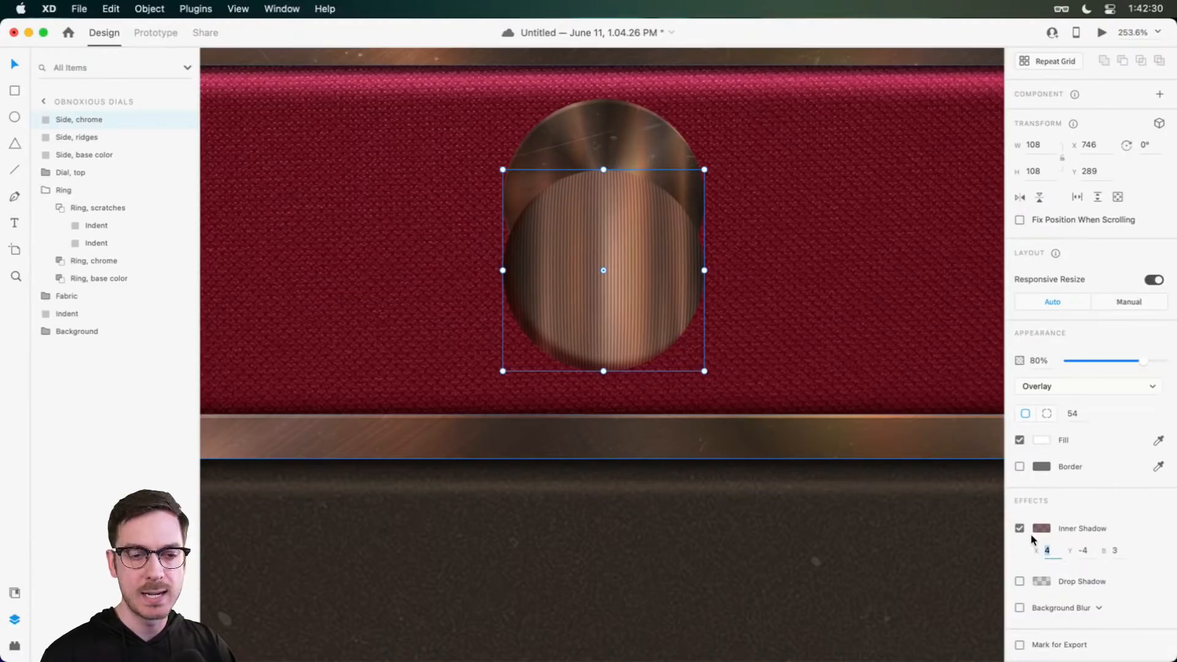
type("3")
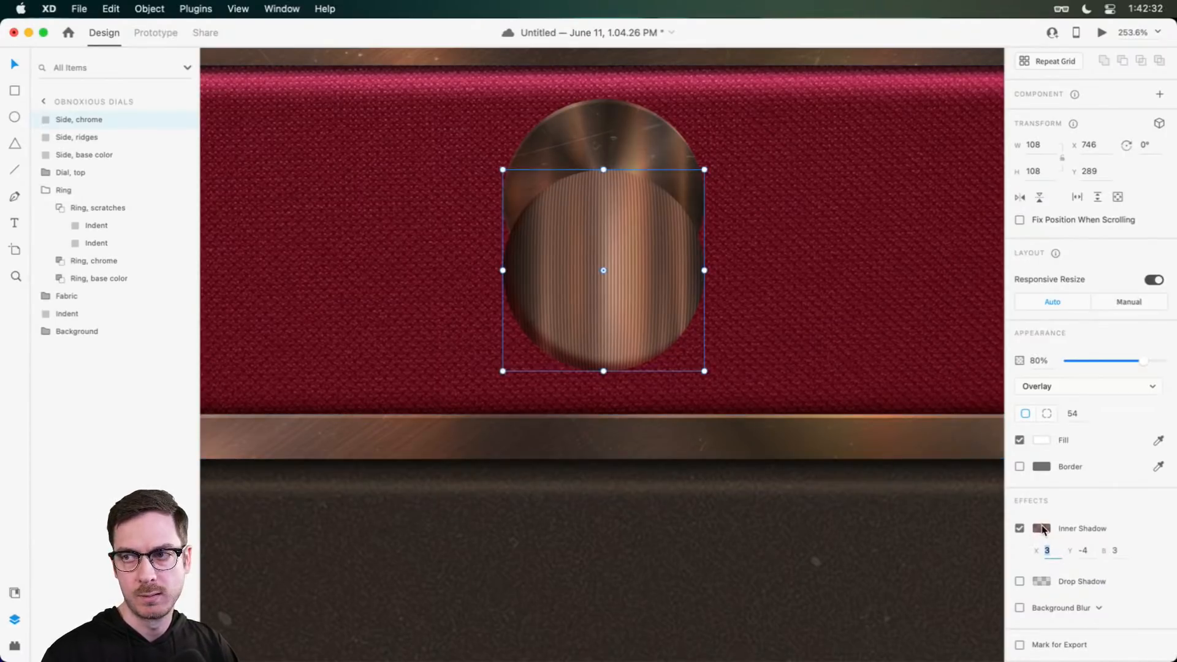
key("Tab")
key("Down")
key("Down")
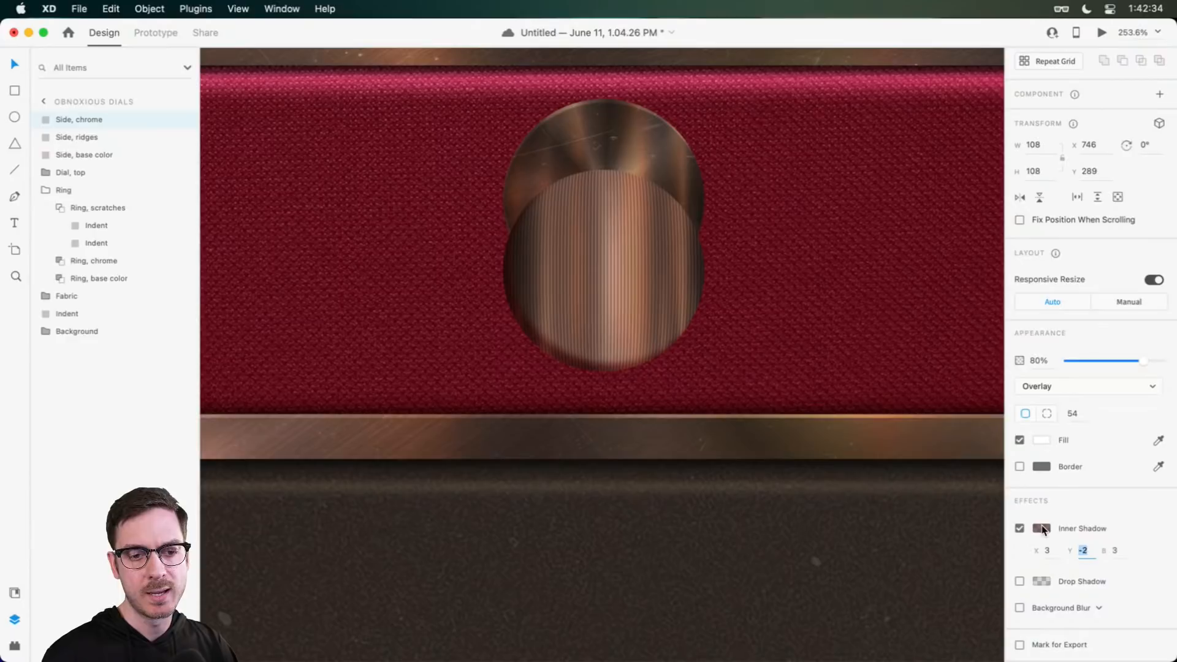
key("Tab")
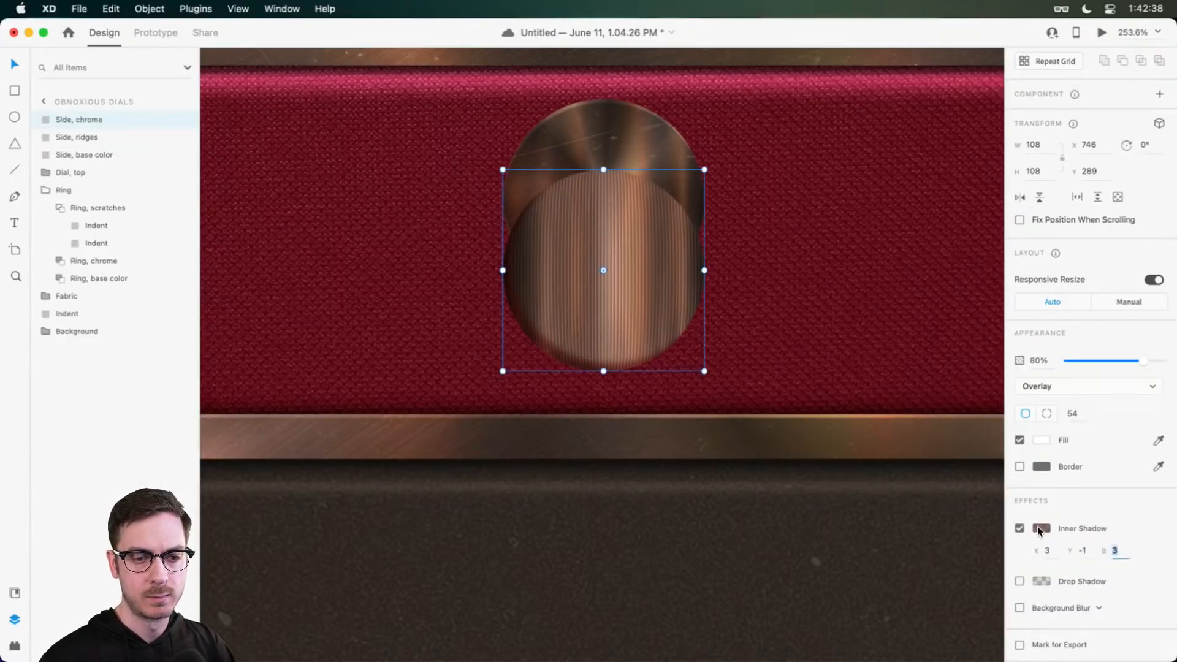
left_click(1042, 528)
left_click_drag(1010, 476, 1011, 506)
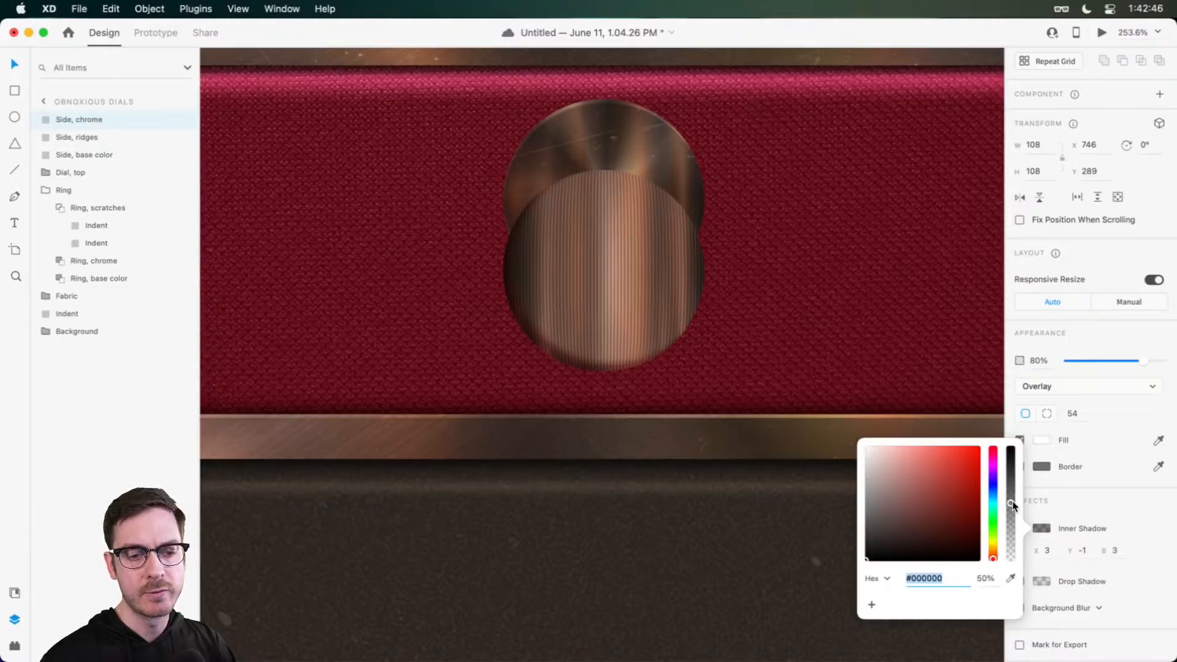
left_click(1113, 341)
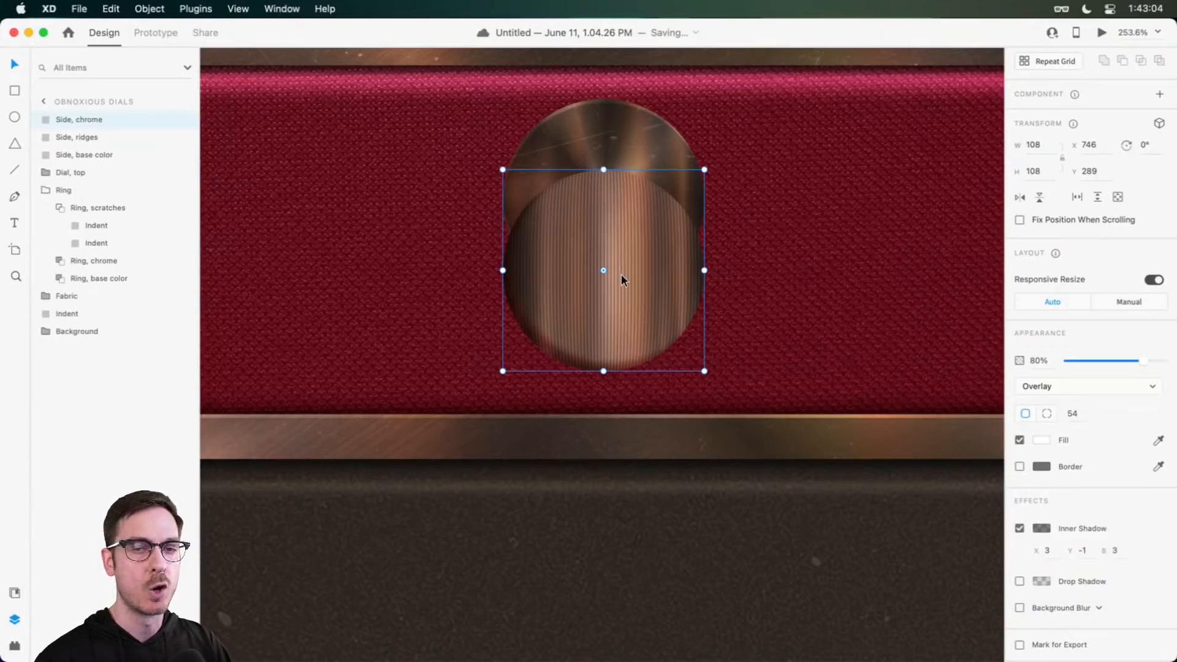
Step: Duplicate the "Side, chrome" circle and paste the appearance of chrome_dark.jpg, copied from Finder, onto the duplicate in Adobe XD
key("super+d")
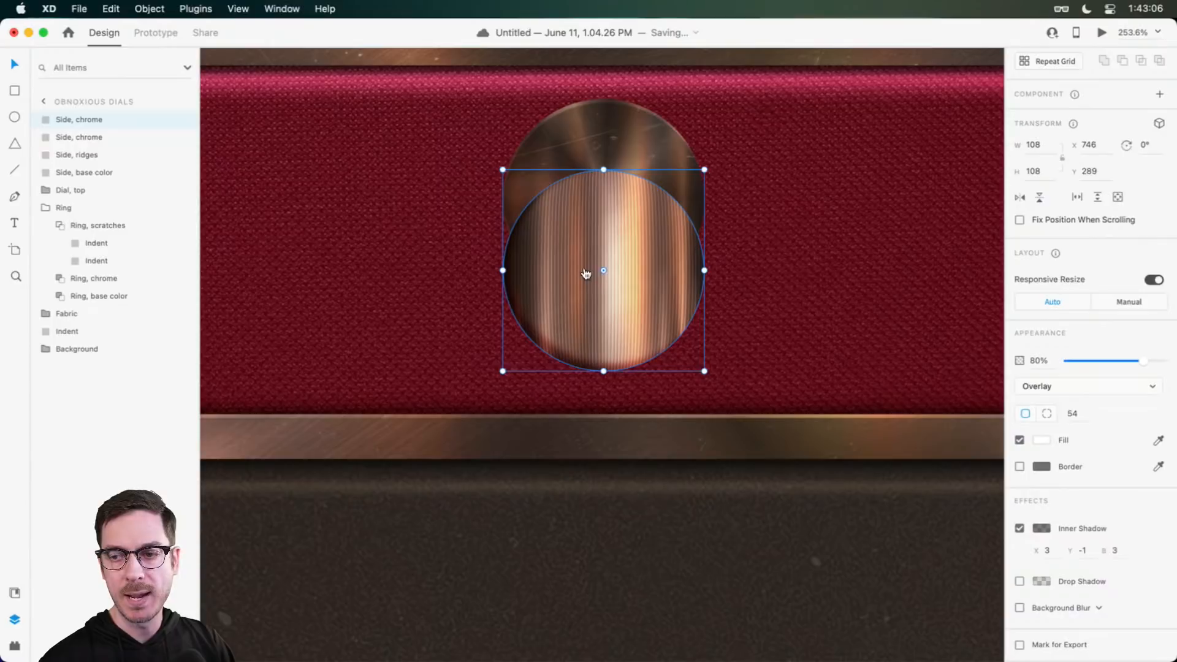
key("super+Tab")
left_click(695, 206)
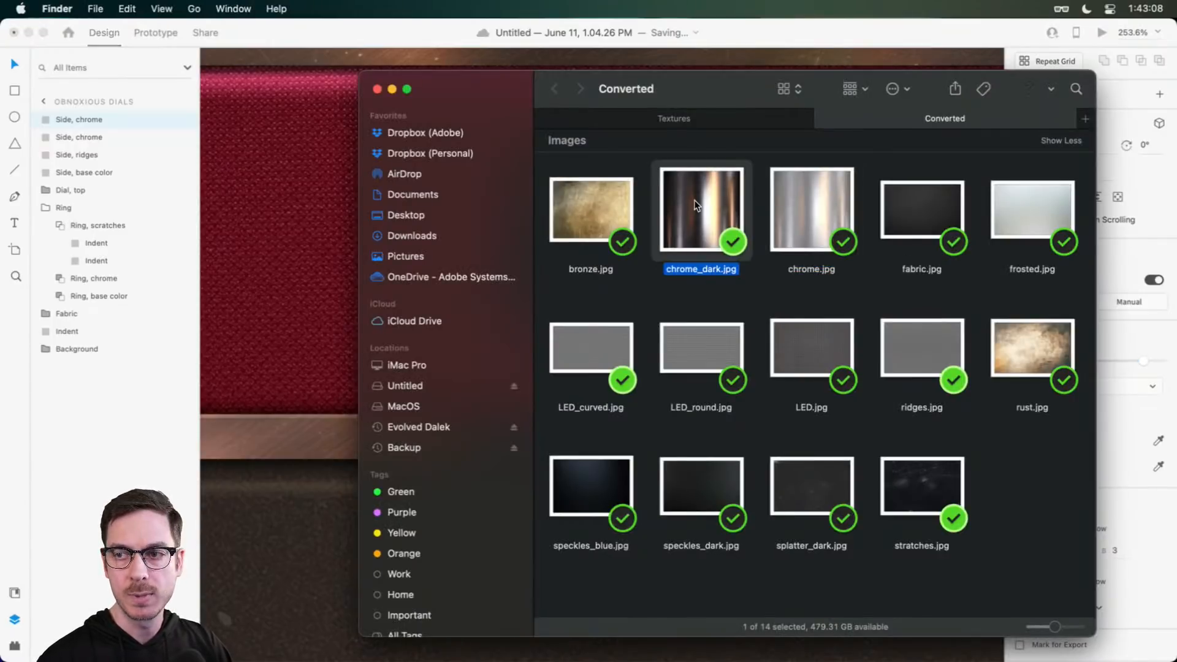
key("super+Tab")
right_click(632, 288)
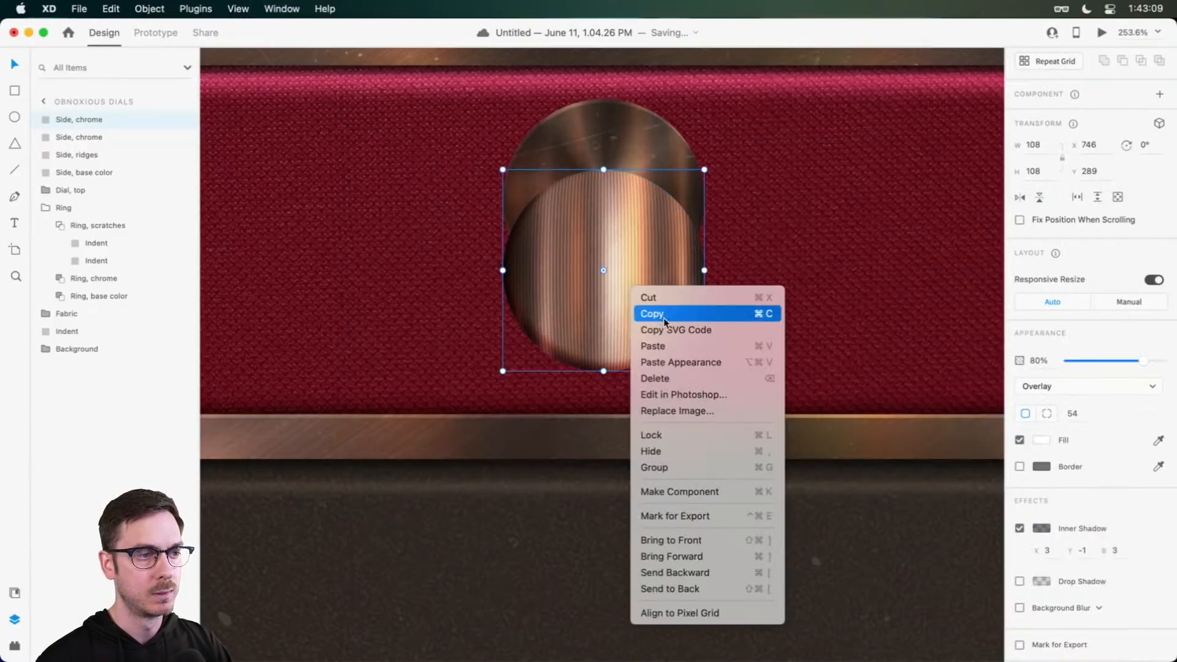
left_click(688, 362)
Step: Set the dark chrome circle's blend mode to Soft Light and its opacity to 100%
left_click(1113, 387)
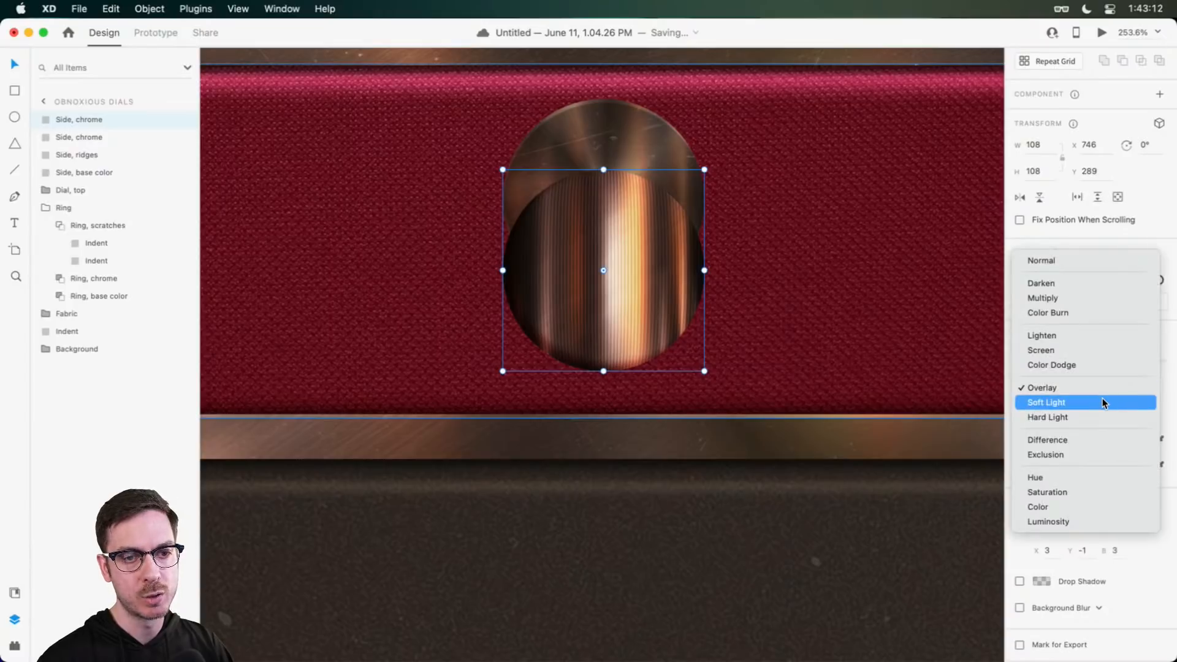
left_click(1104, 400)
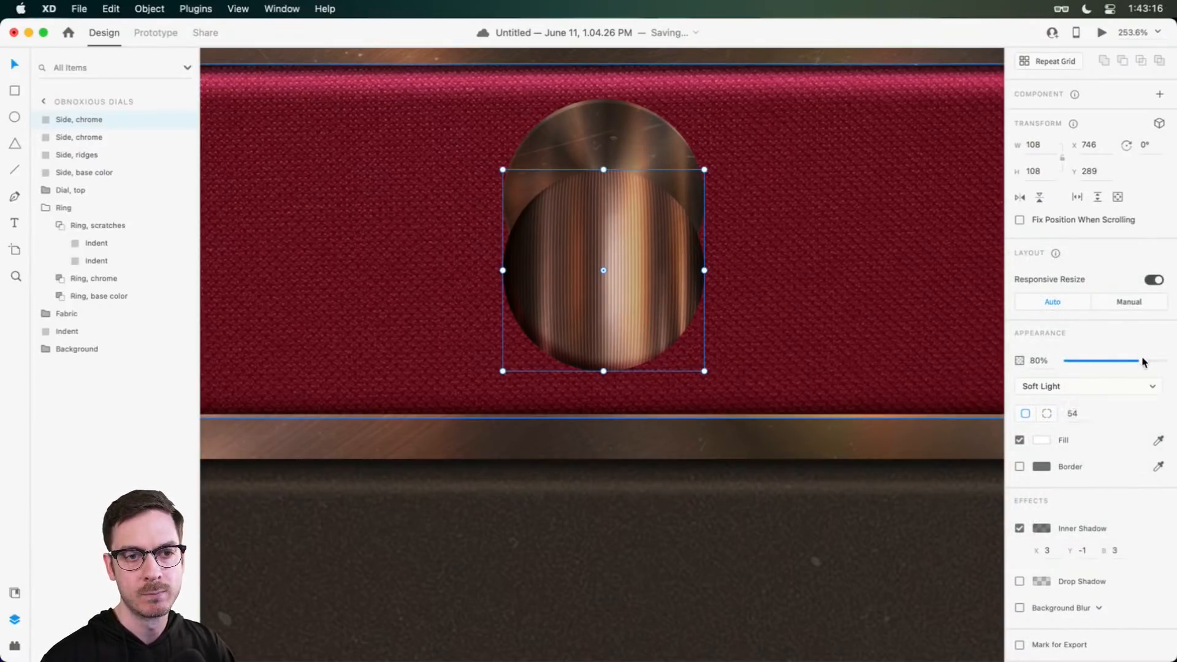
left_click_drag(1144, 361, 1169, 360)
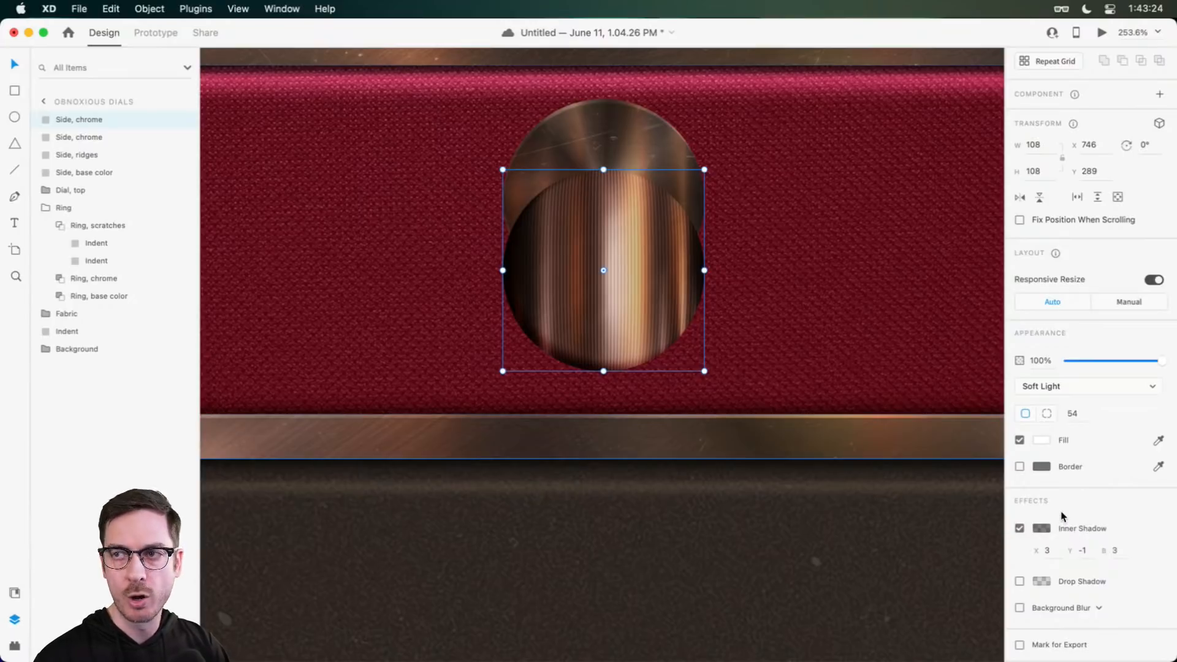
Step: Group the four side layers, from the upper "Side, chrome" down to "Side, base color", and name the group "Side"
left_click(89, 156)
left_click(96, 121)
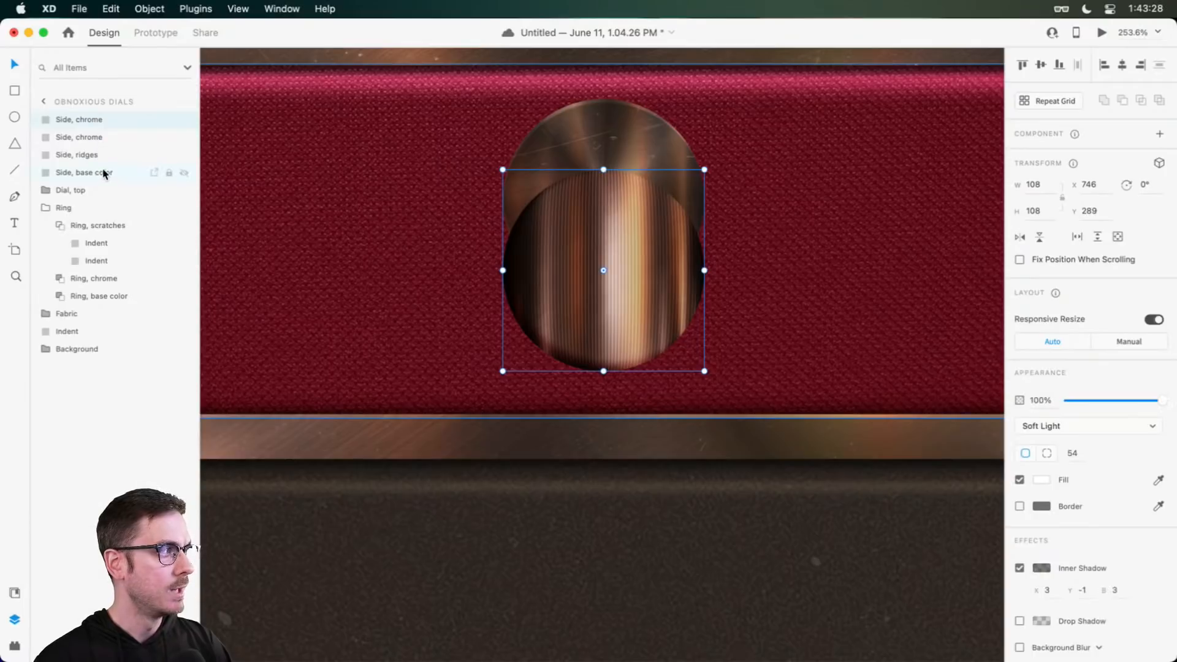
left_click(104, 172, "shift")
key("super+g")
double_click(75, 120)
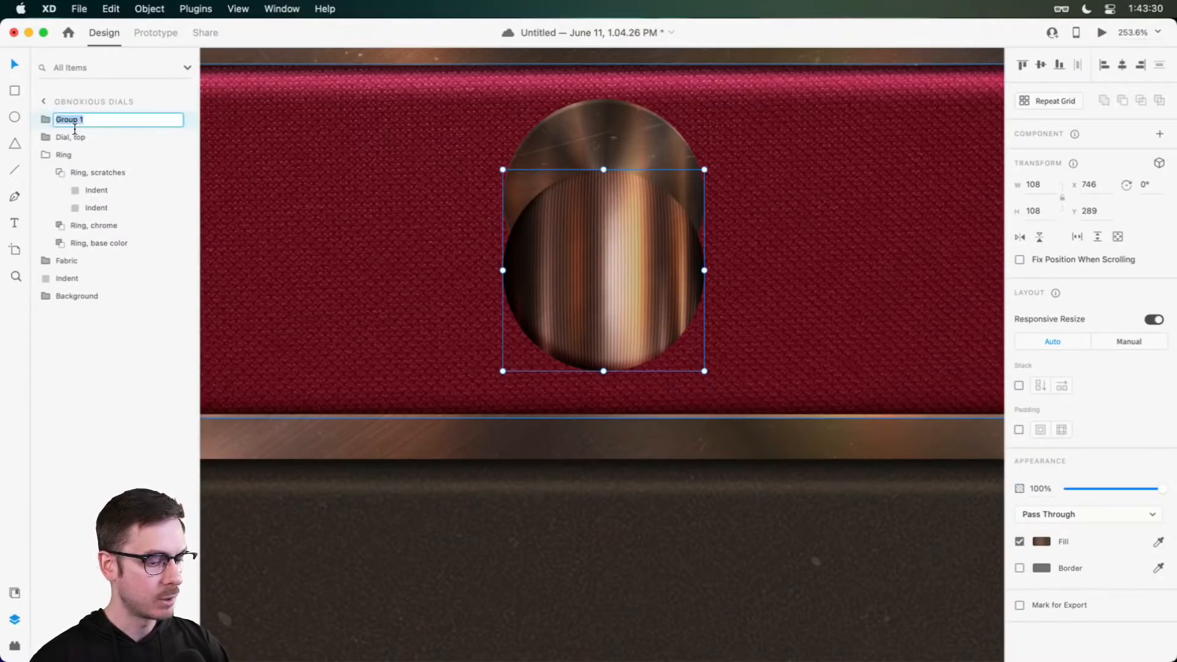
type("Side")
key("Return")
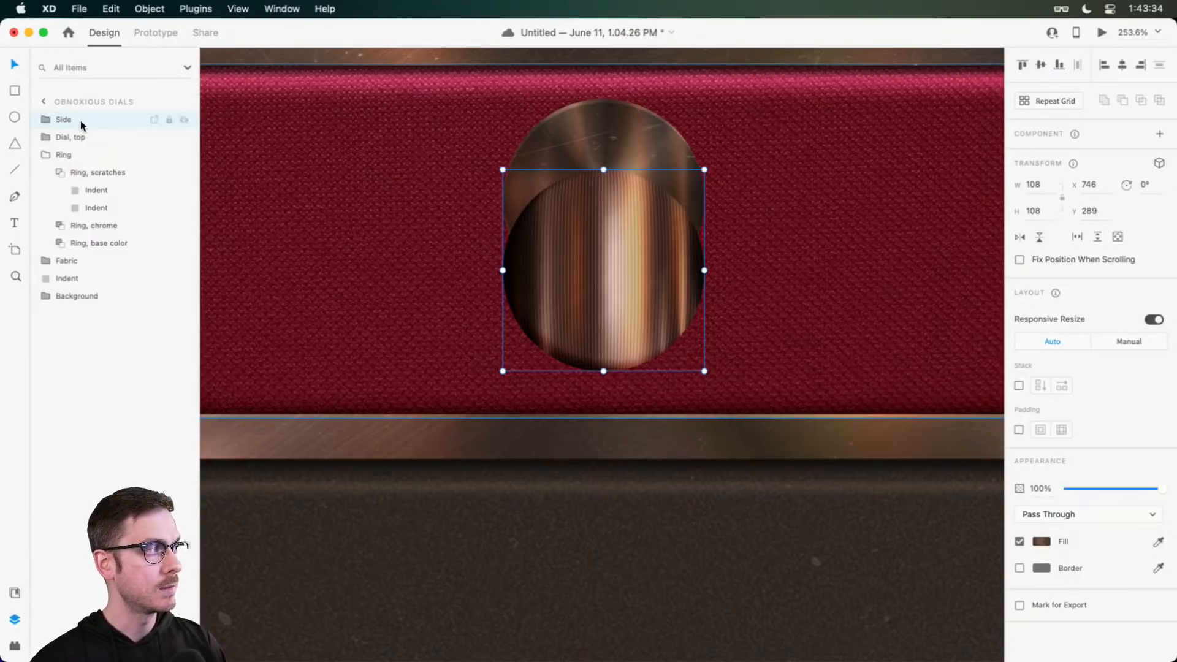
Step: Rename the "Side" group as "Dial, Side" and move it directly below "Dial, top" in the layer order
double_click(60, 120)
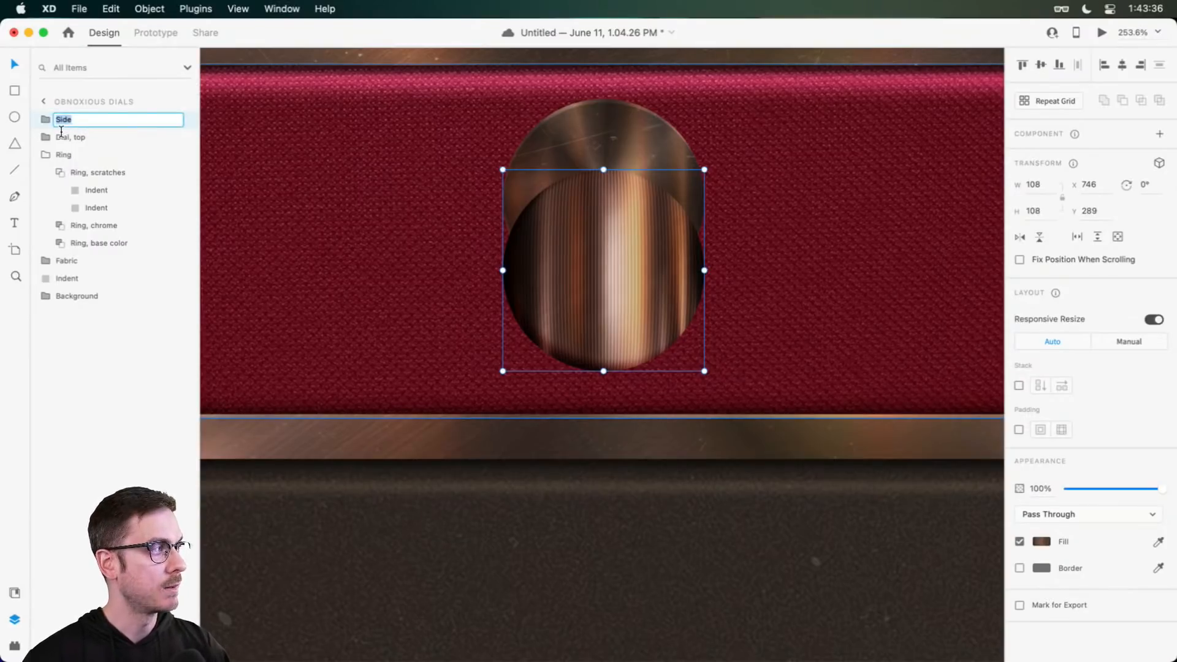
left_click(60, 121)
type("Dial,")
key("Return")
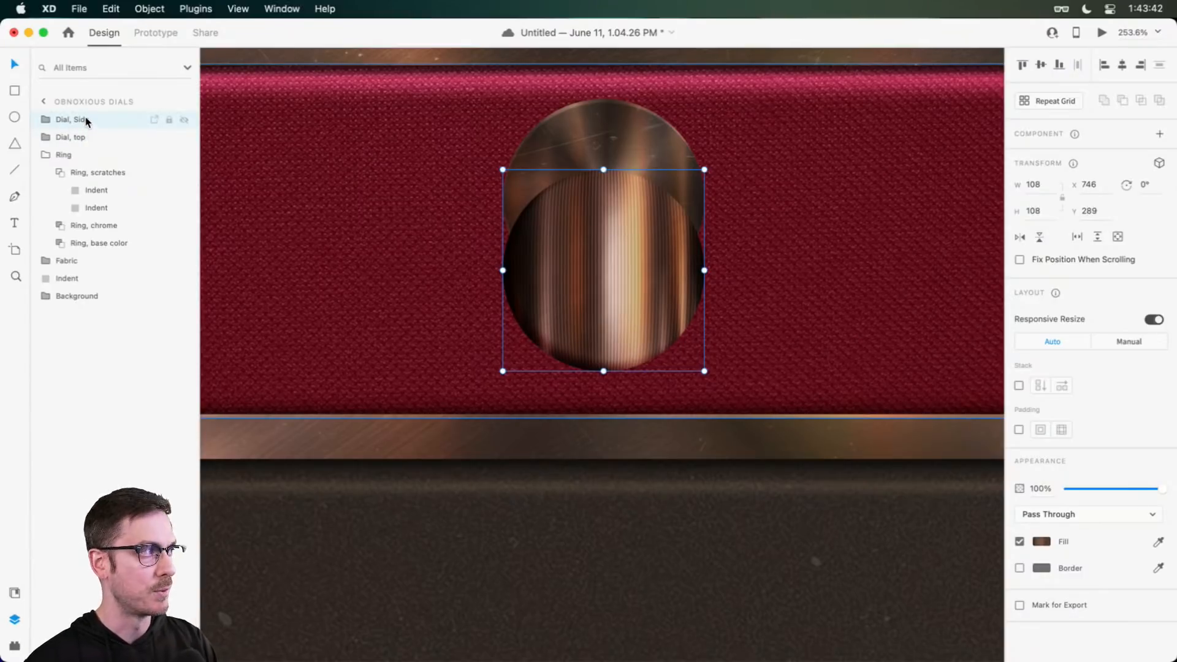
left_click_drag(86, 120, 78, 147)
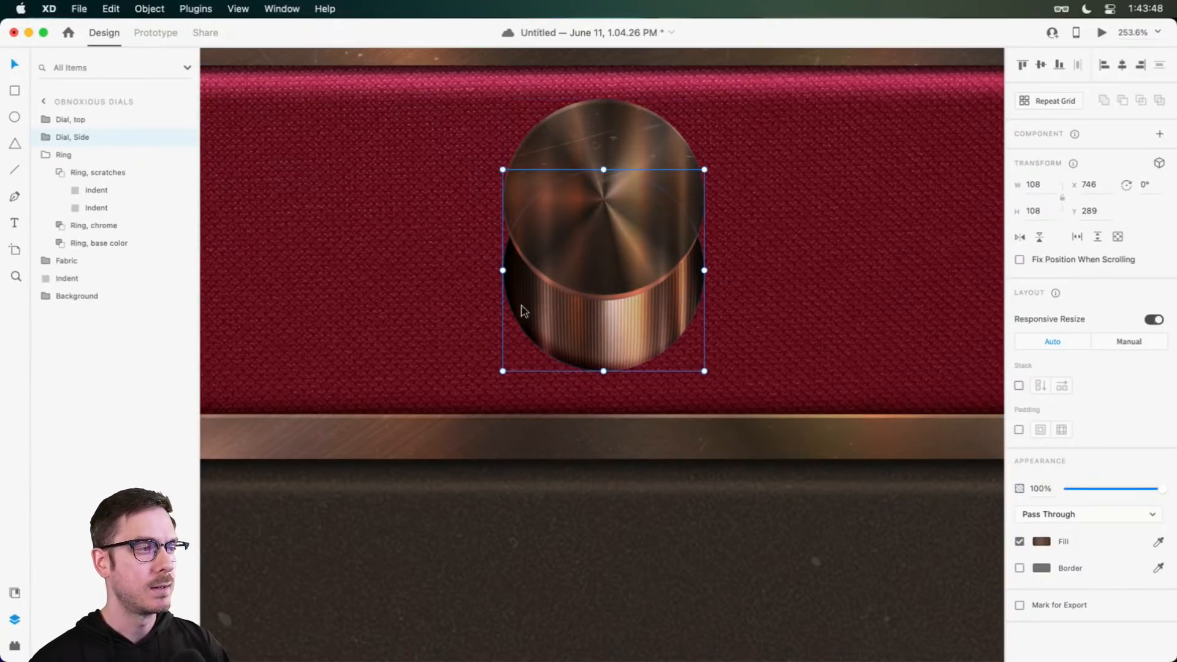
Step: Try to stretch the "Dial, Side" group upward from its upper edge behind the dial's top face
scroll(609, 225, "up", 3)
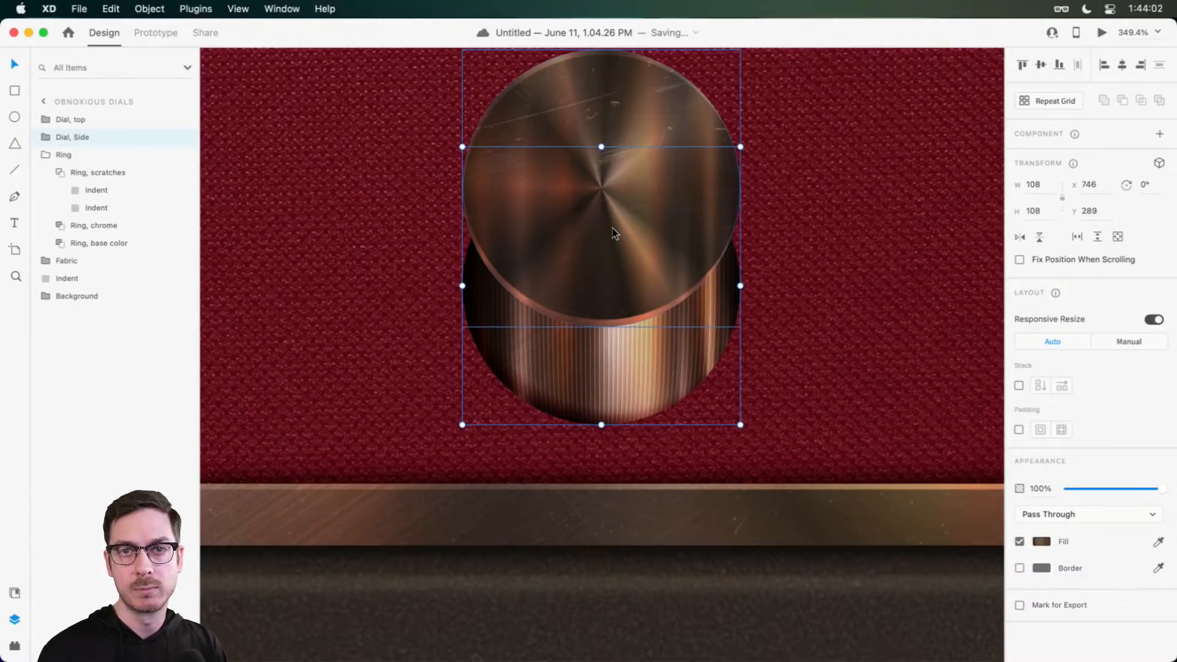
scroll(588, 173, "up", 1)
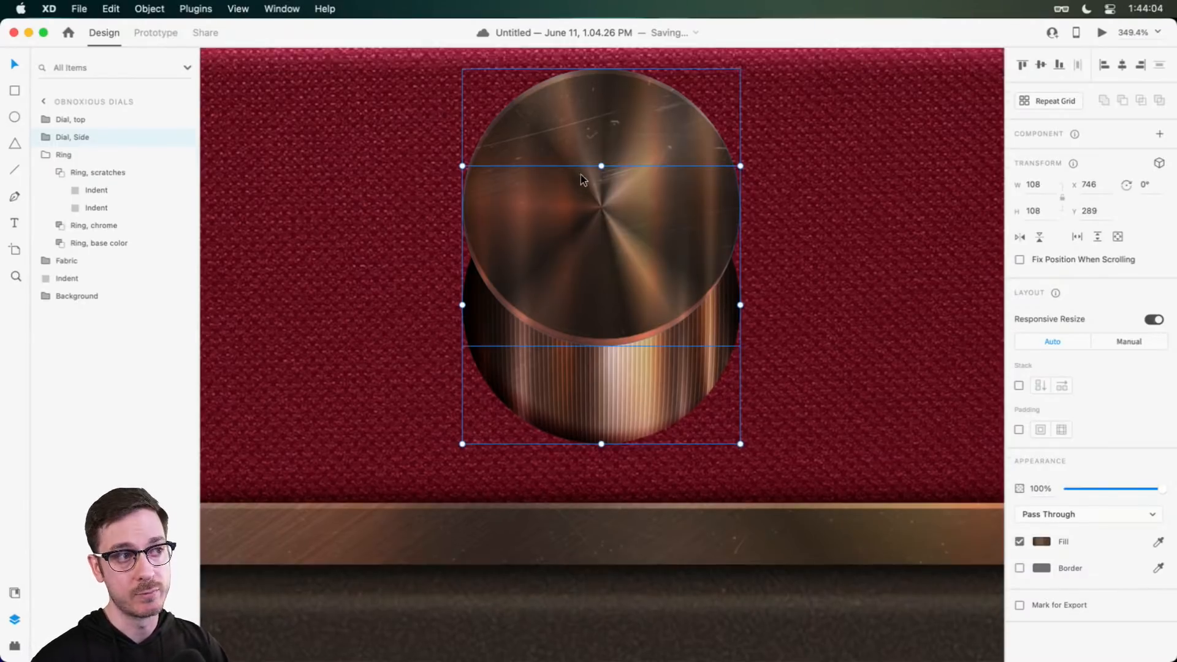
left_click_drag(604, 166, 601, 90)
left_click(434, 262)
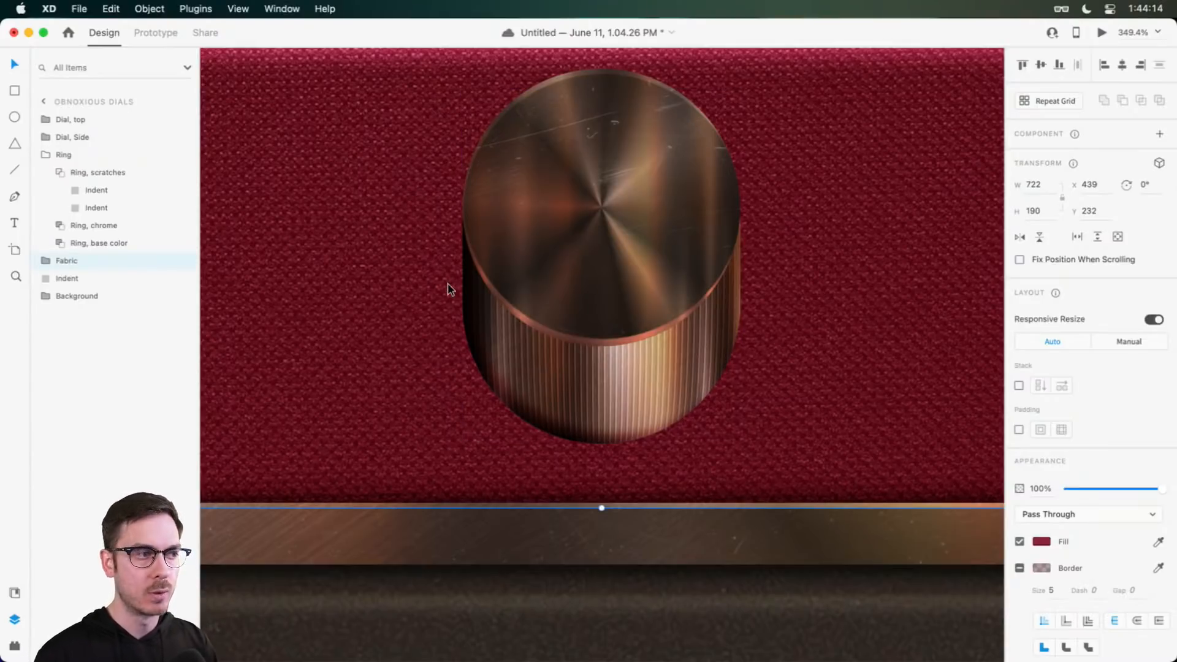
Step: Move the "Dial, Side" group up to Y 278, then stretch its upper edge upward to a height of 130
left_click(619, 394)
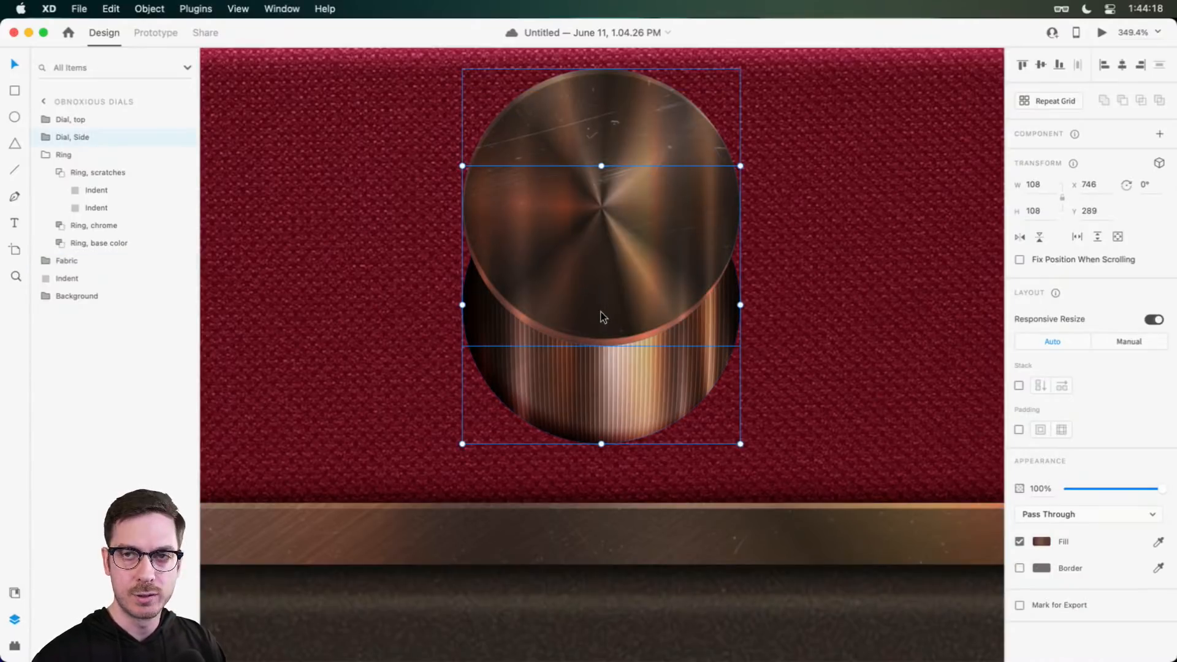
left_click_drag(616, 387, 614, 361)
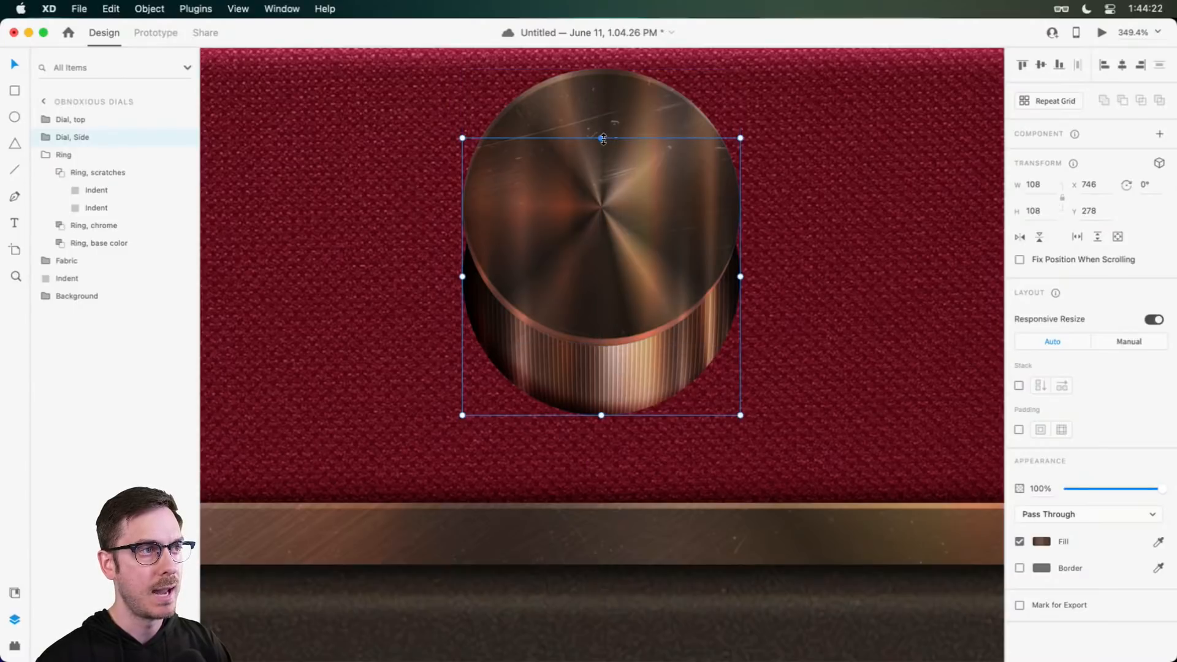
left_click_drag(601, 138, 601, 80)
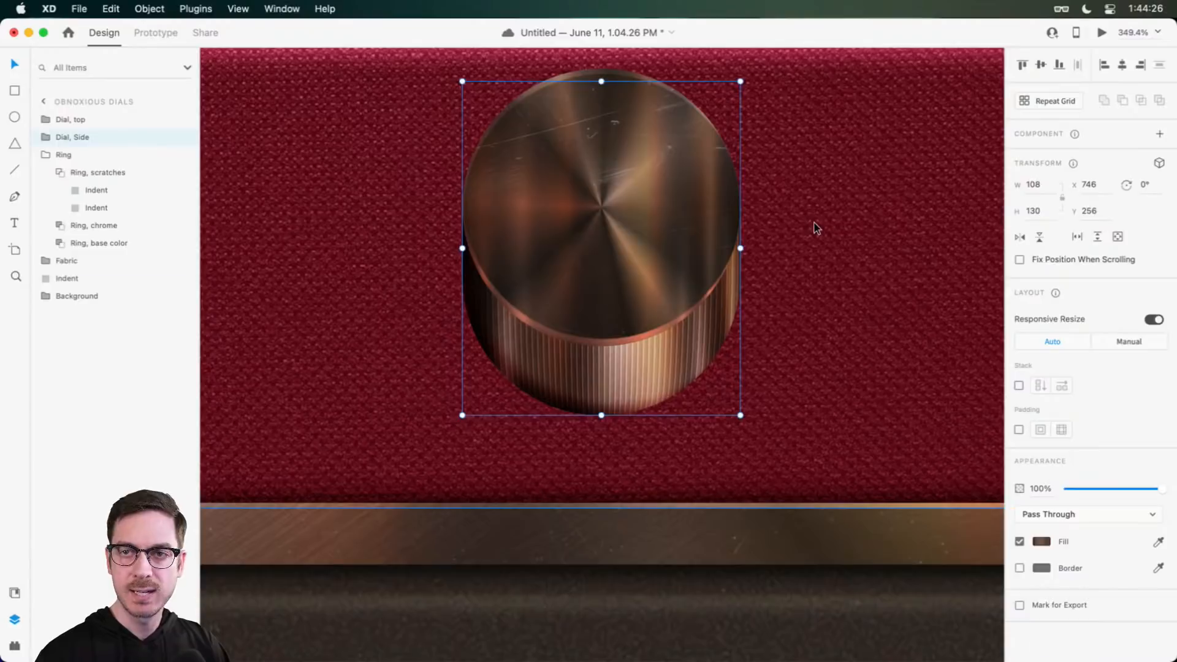
left_click(815, 228)
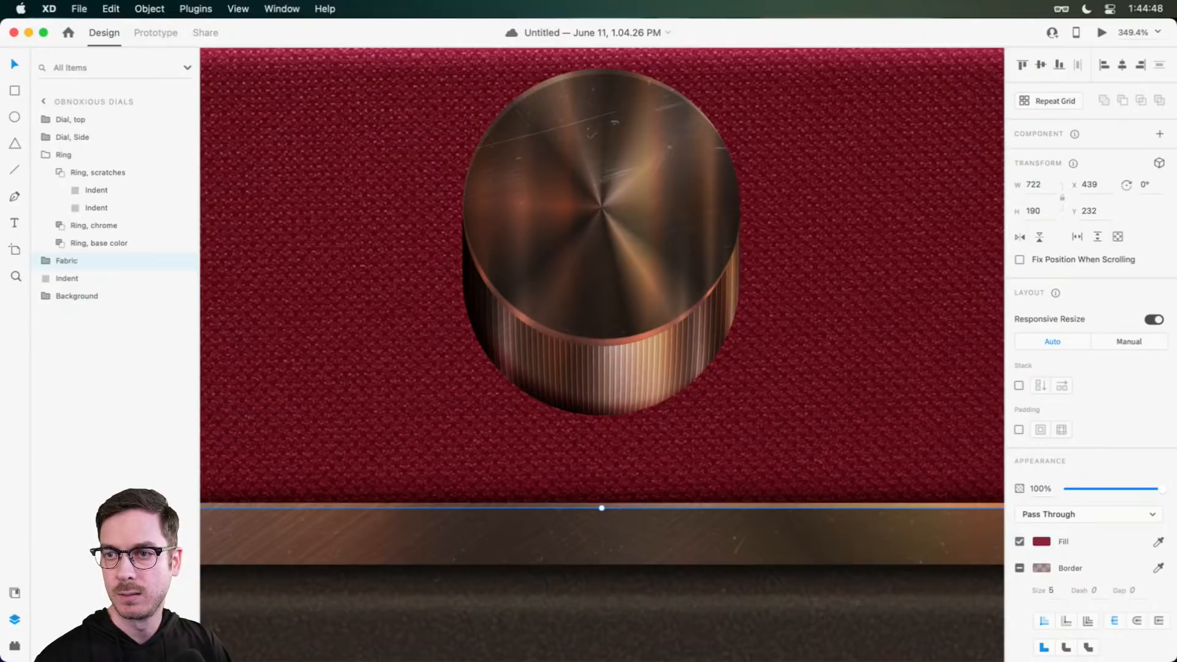
Step: Duplicate the "Side, base color" layer inside the "Dial, Side" group
left_click(603, 394)
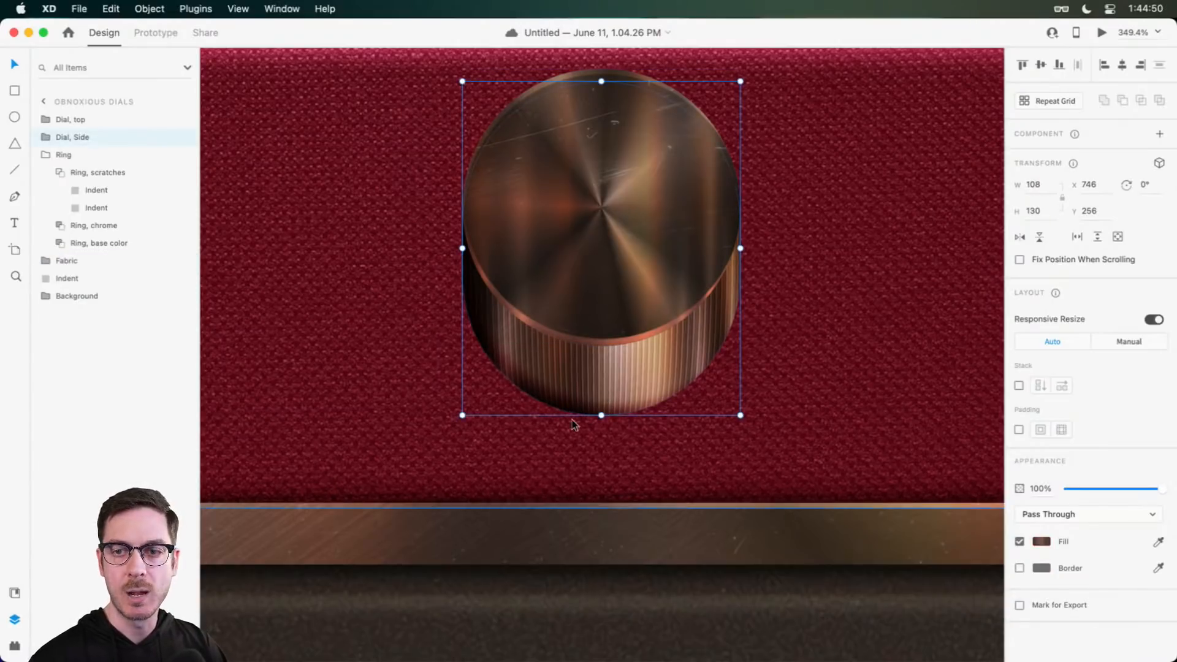
left_click(46, 137)
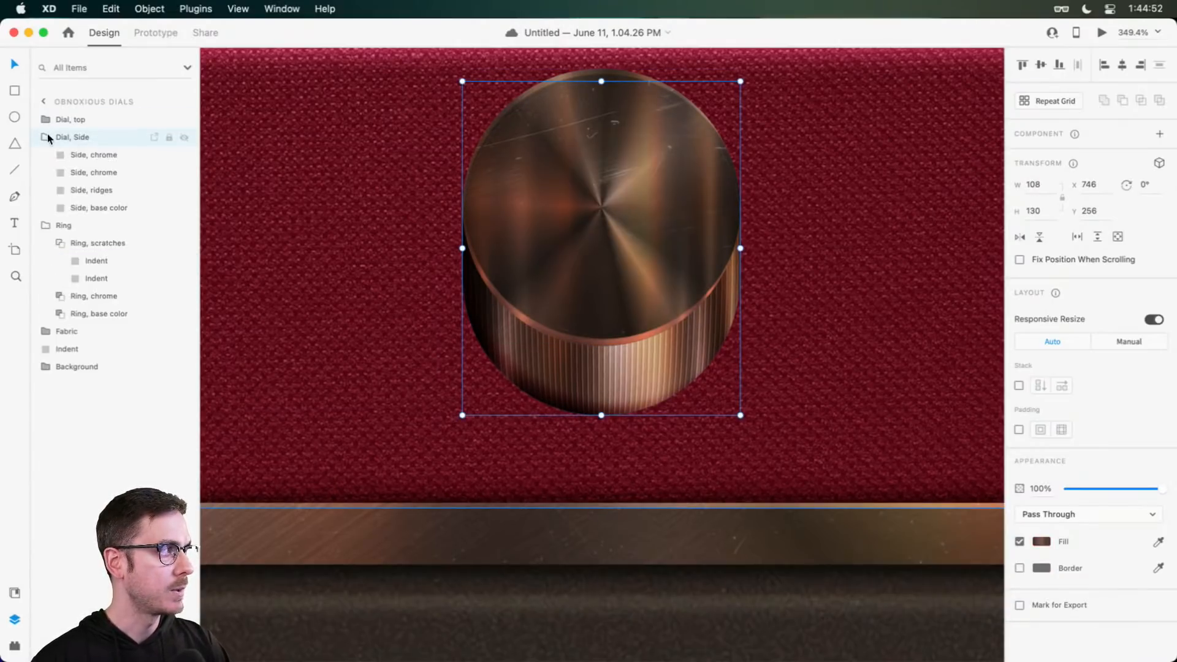
left_click(46, 137)
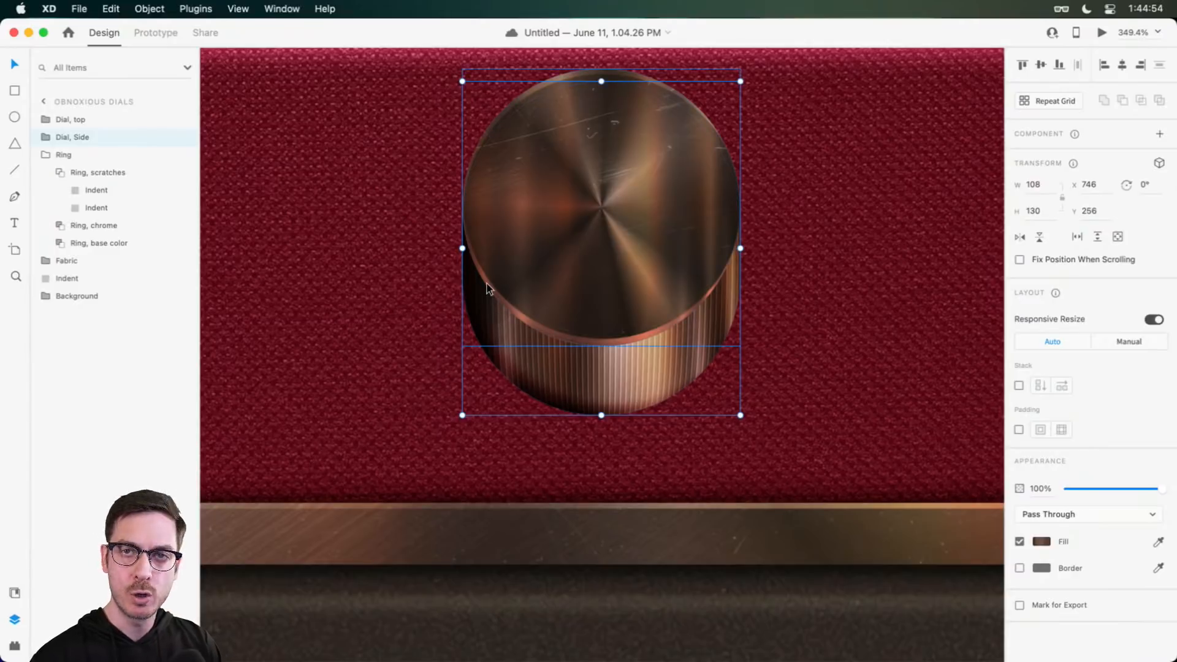
left_click(47, 137)
left_click(101, 208)
key("super+d")
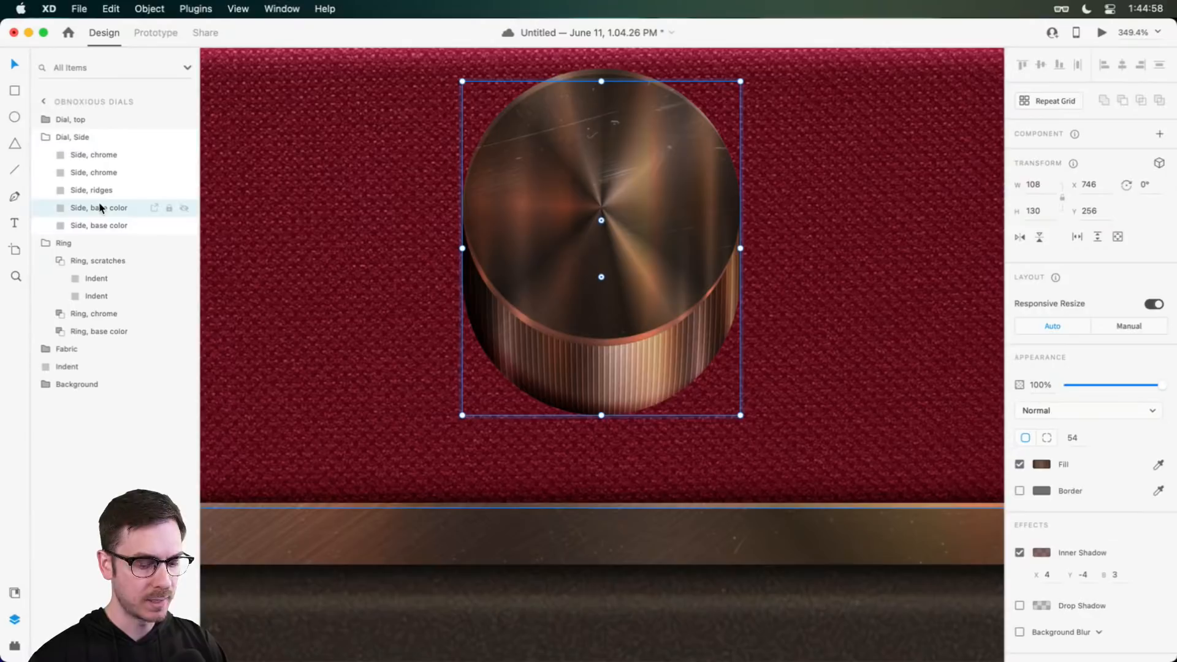
Step: Rename the lowest "Side, base color" layer in the "Dial, Side" group as "Side, indent"
double_click(94, 225)
left_click(91, 226)
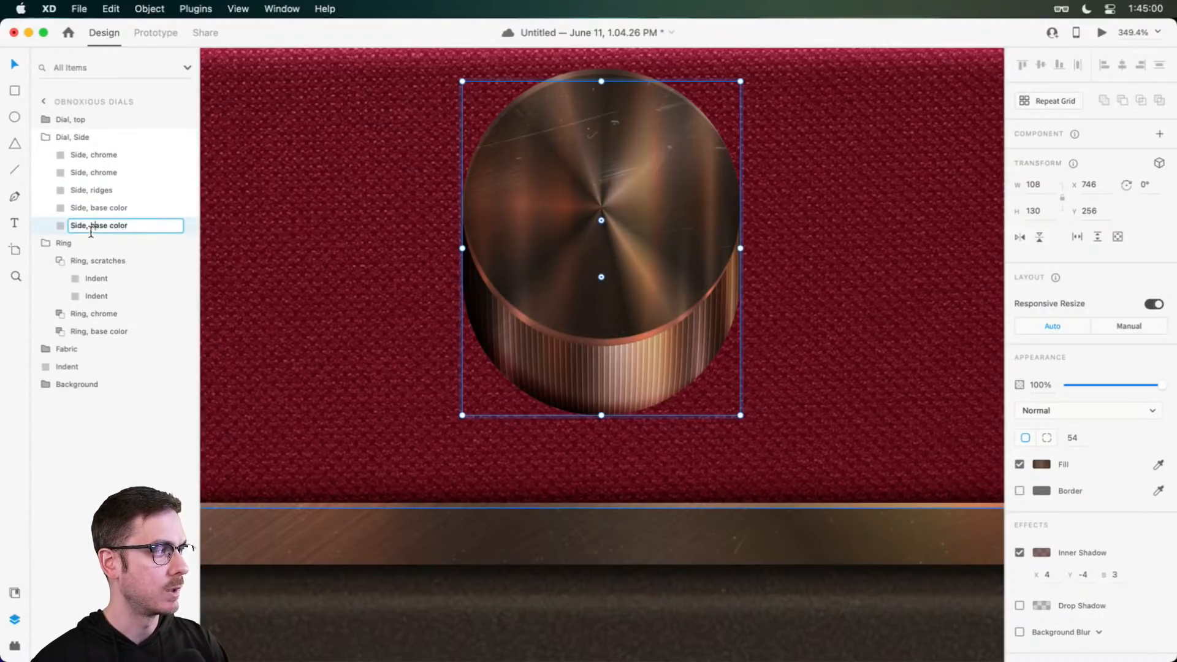
left_click_drag(91, 231, 223, 240)
type("indent")
key("Return")
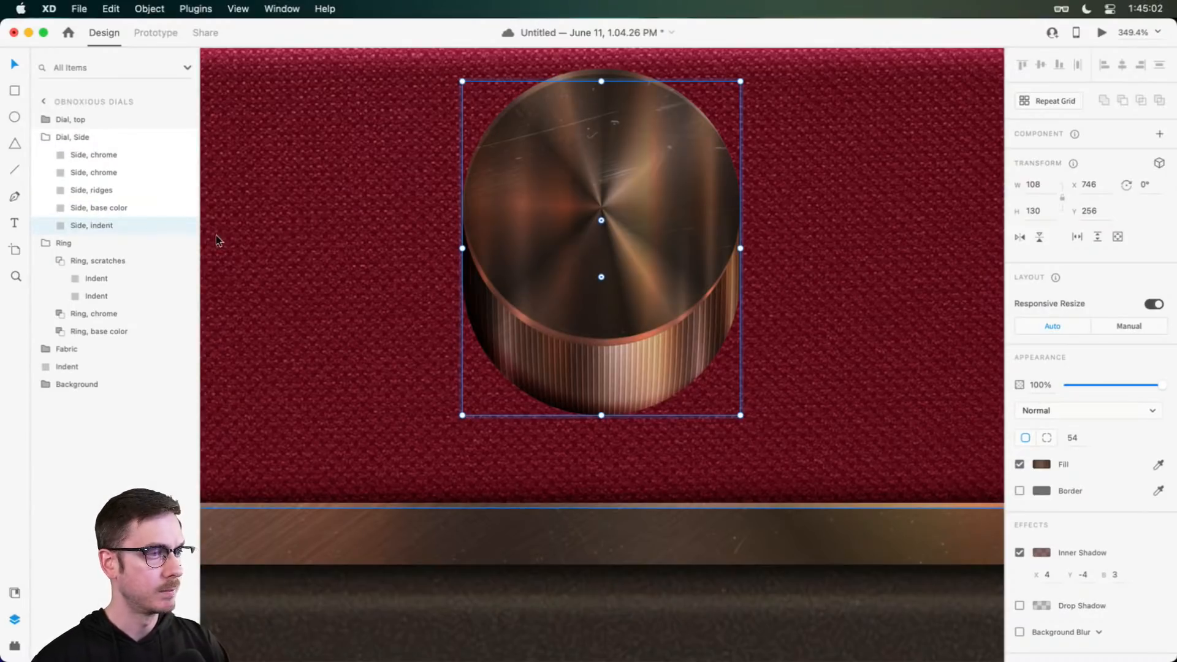
Step: Move the "Side, indent" shape down to Y 258 so it peeks out below the dial's side
left_click_drag(601, 80, 593, 199)
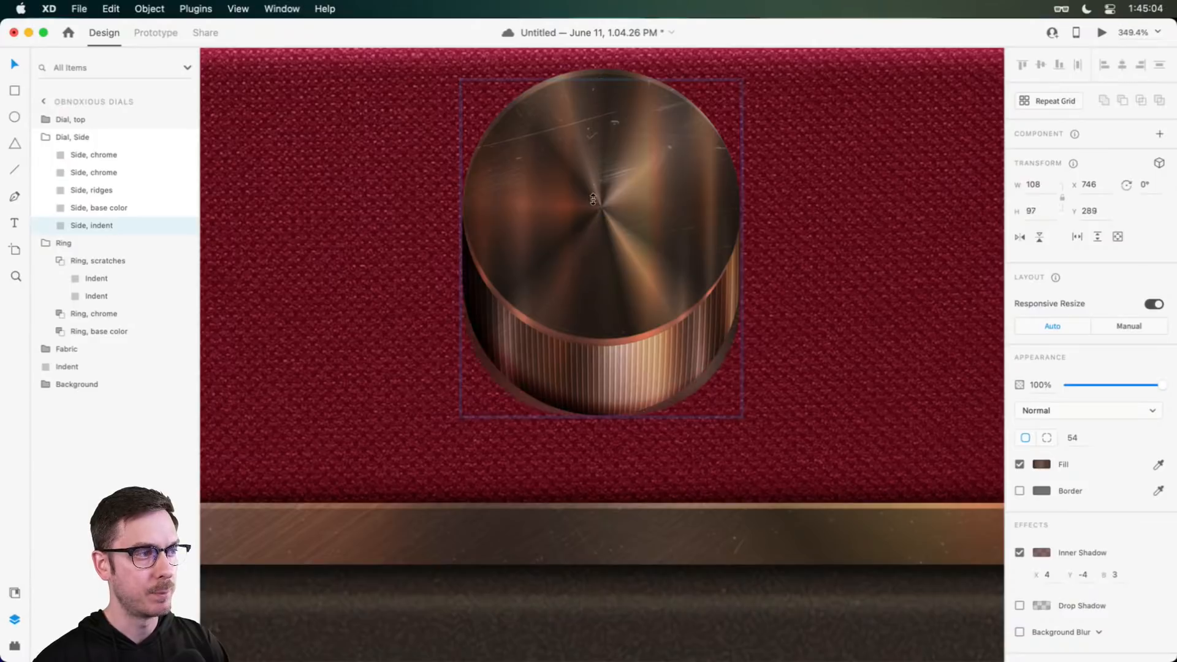
key("super+z")
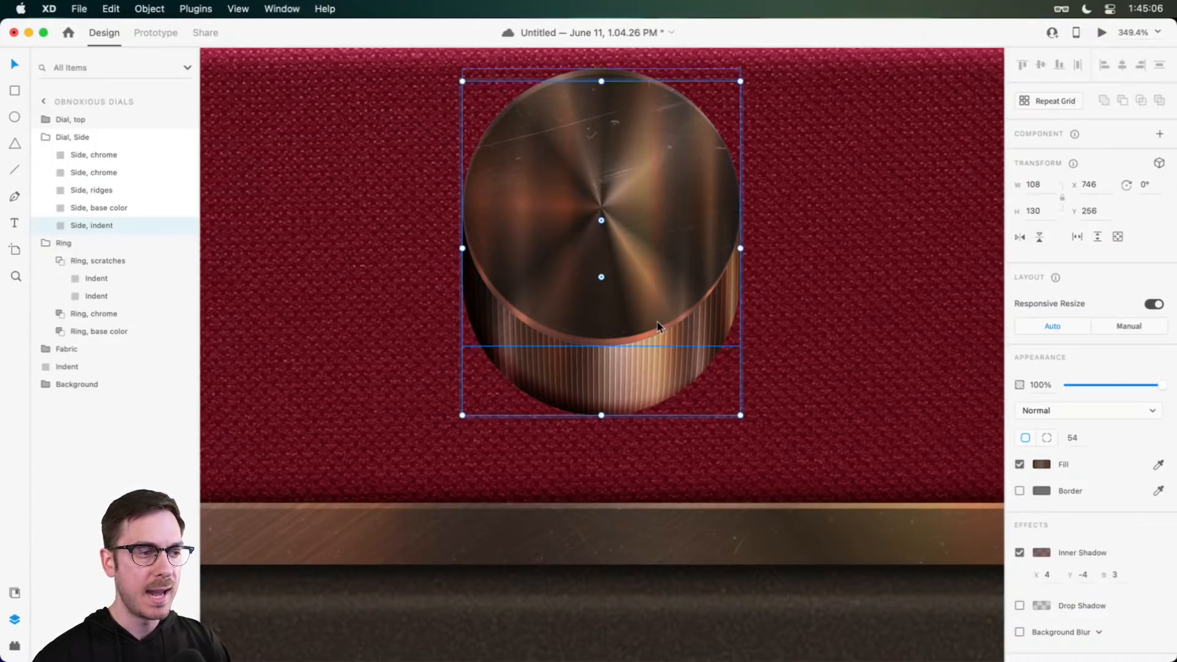
scroll(569, 363, "up", 2)
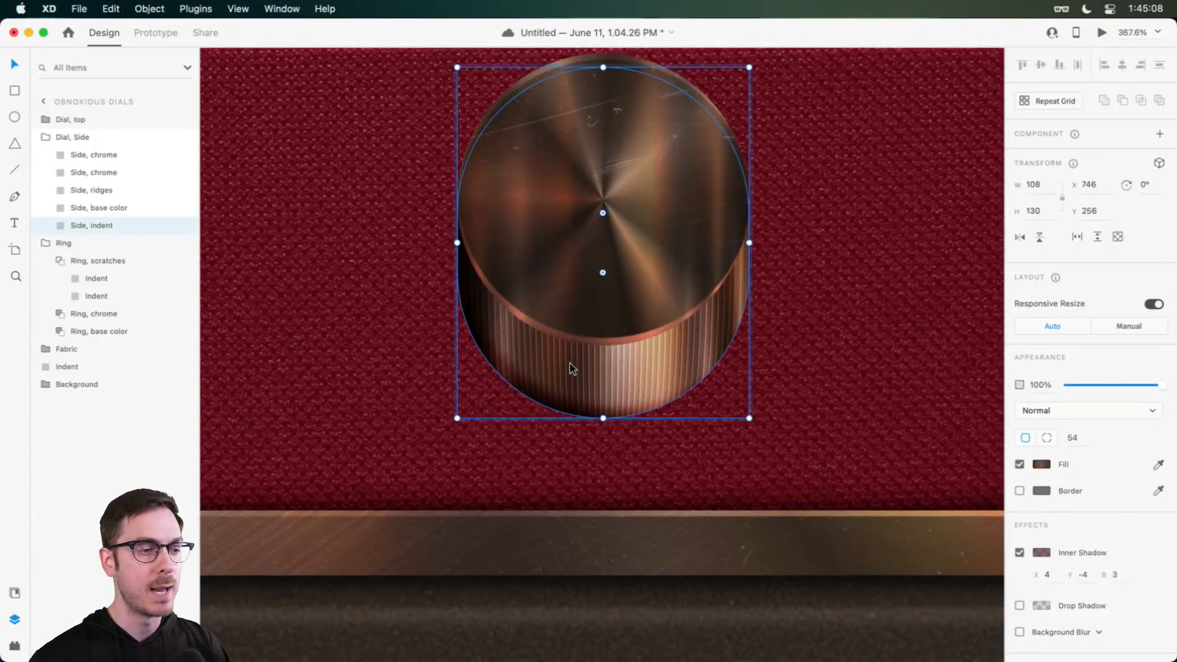
key("Down")
key("Down")
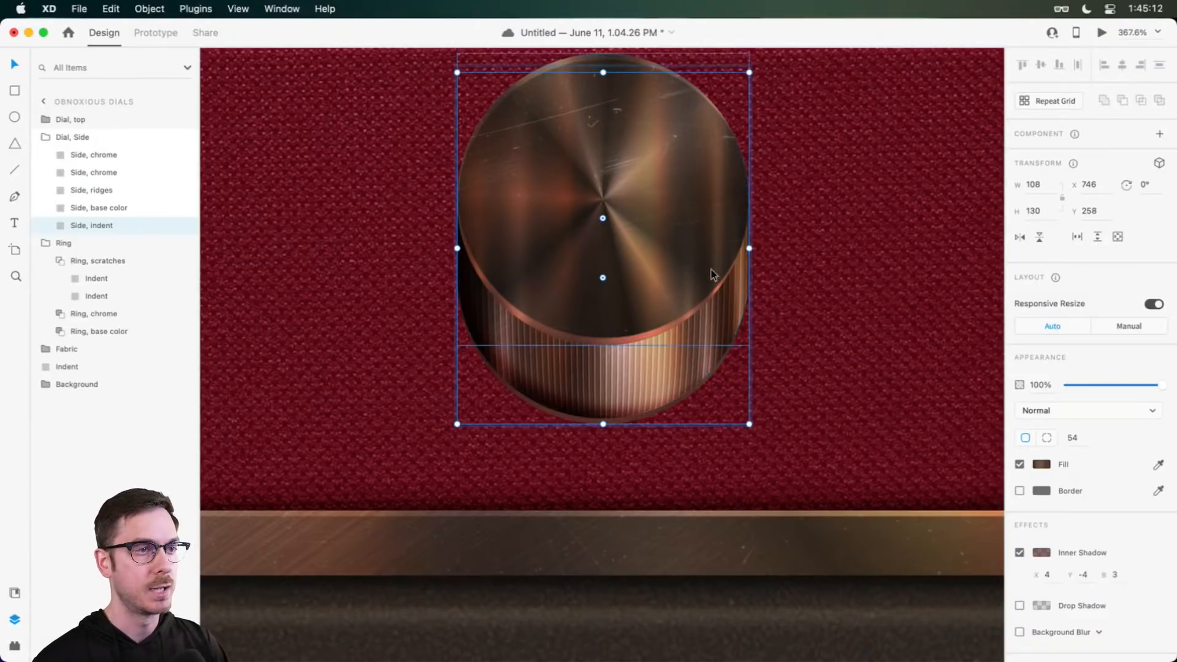
left_click_drag(749, 248, 751, 252)
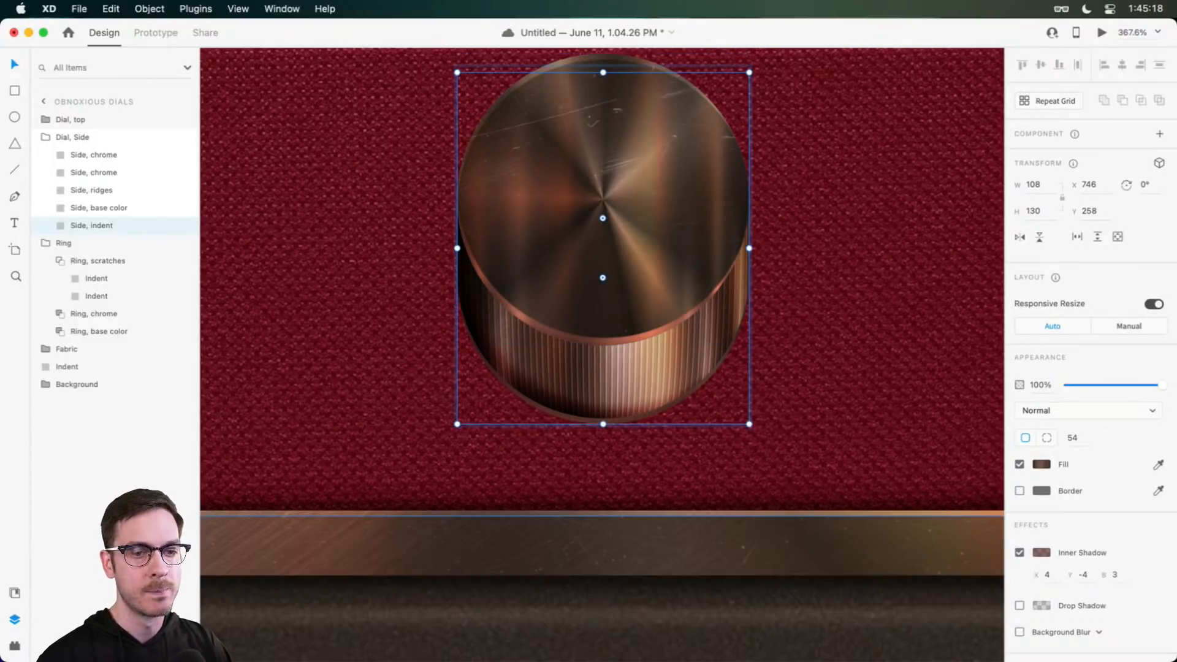
Step: Change the "Side, indent" fill from a linear gradient to a solid dark red, about #551B13
left_click(1041, 464)
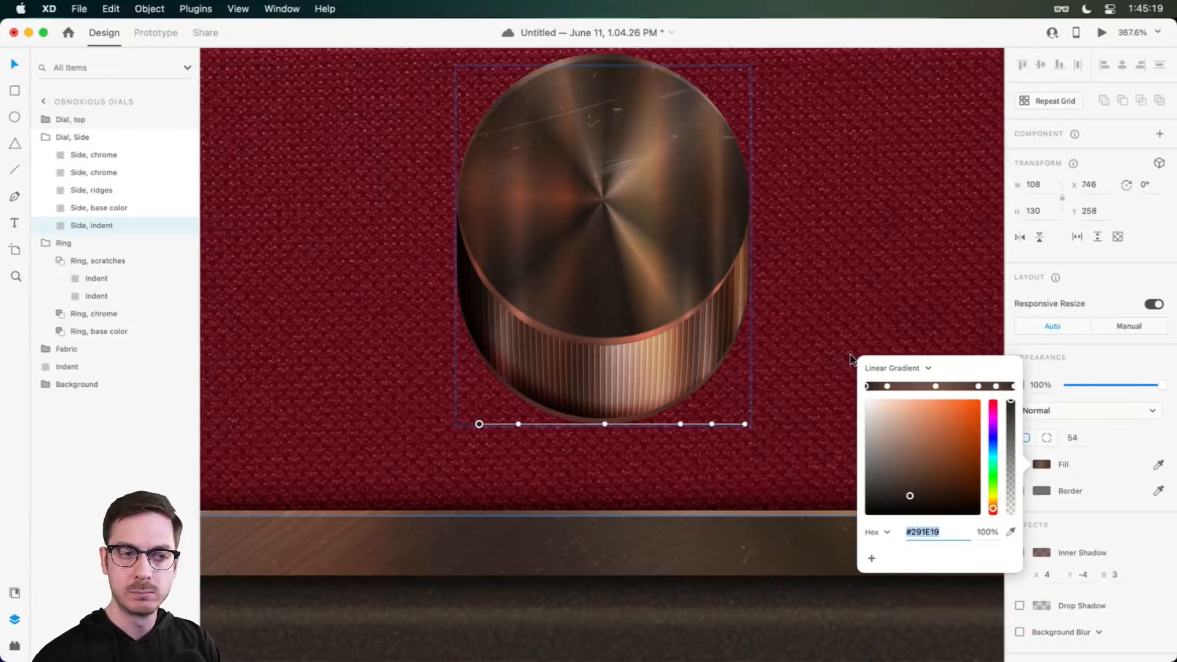
left_click(892, 366)
left_click(896, 354)
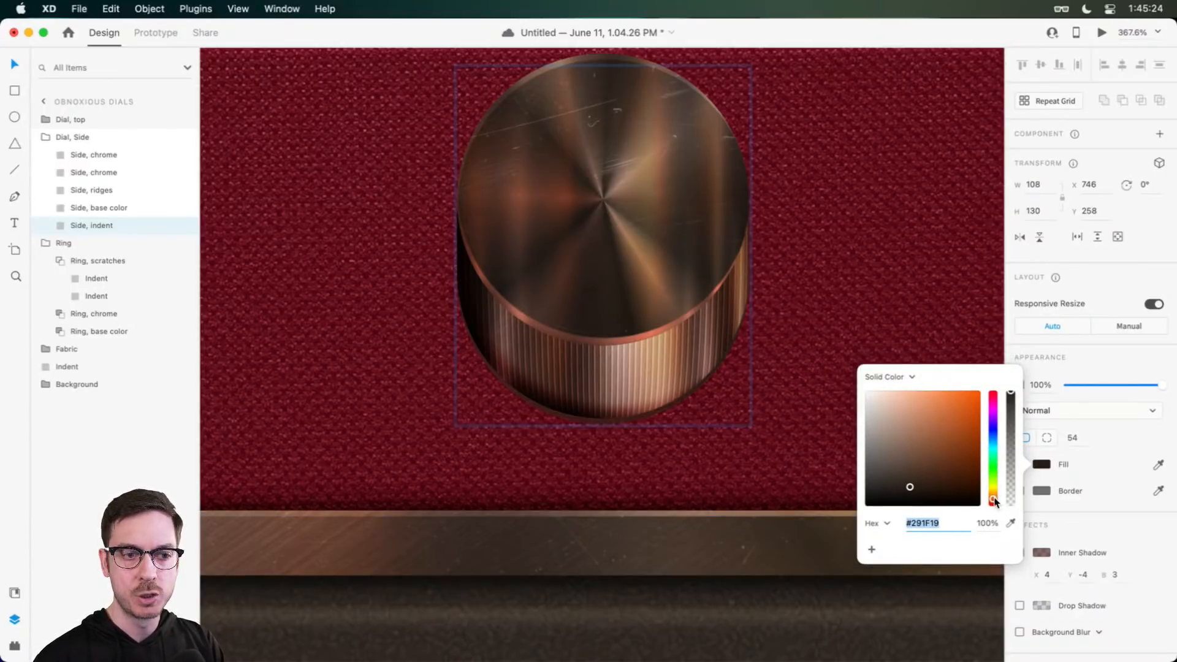
left_click_drag(993, 499, 958, 472)
left_click(963, 479)
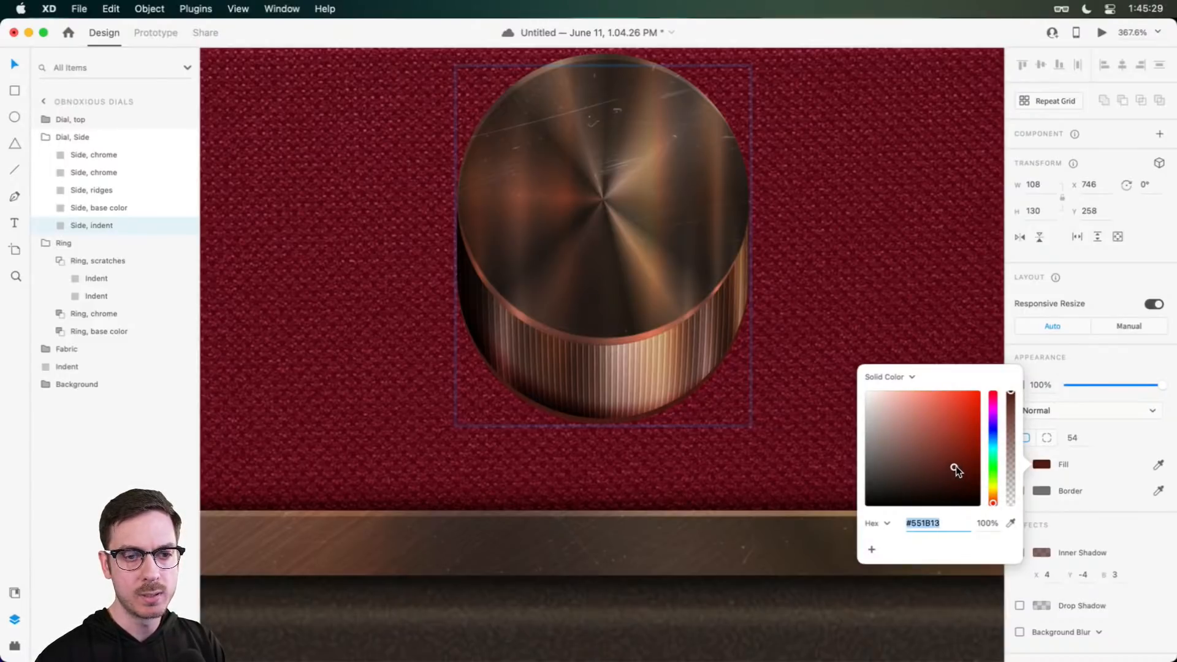
Step: Set the blend mode of the "Side, indent" layer to Hard Light
left_click(1073, 407)
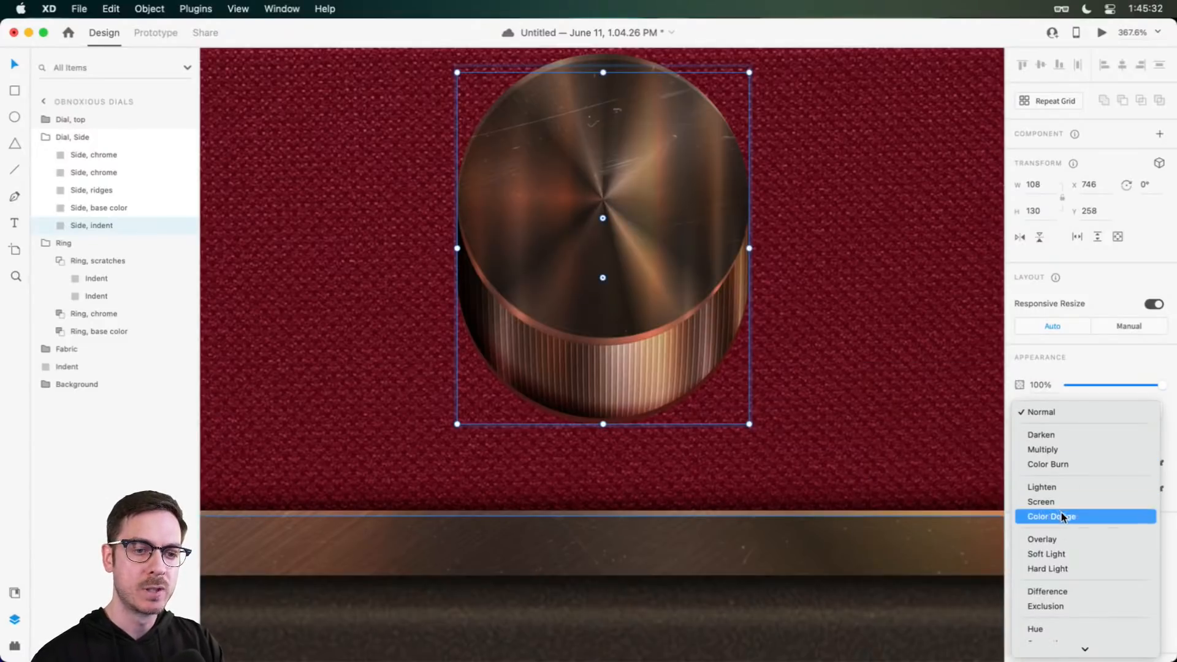
left_click(1062, 568)
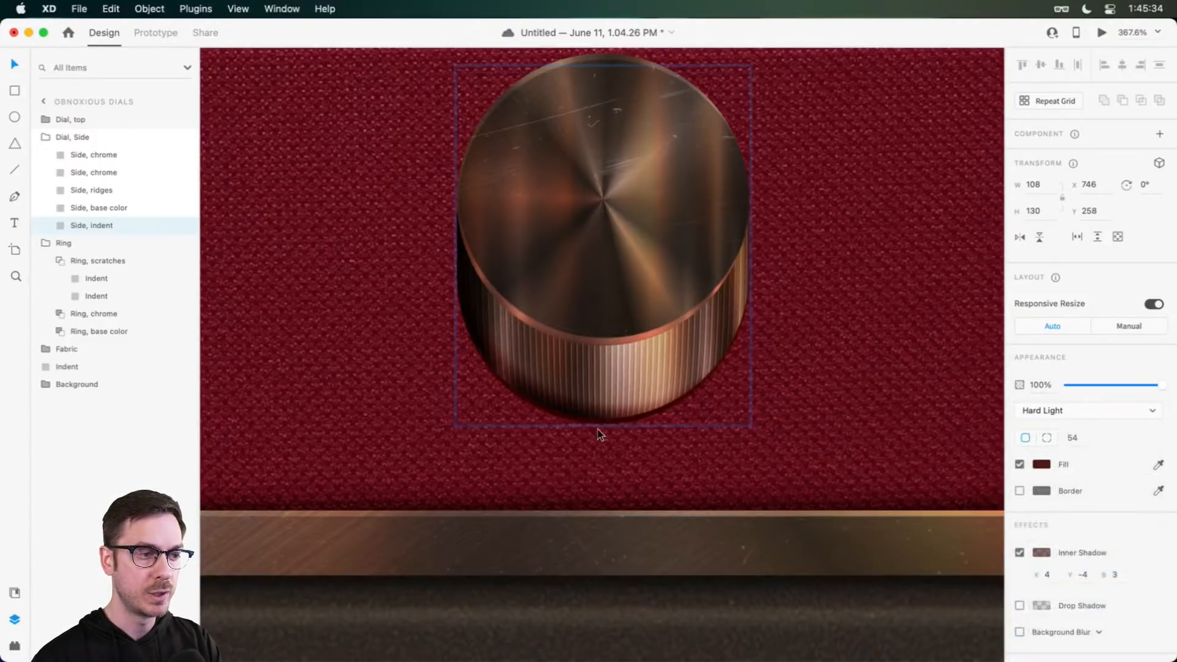
scroll(558, 415, "up", 5)
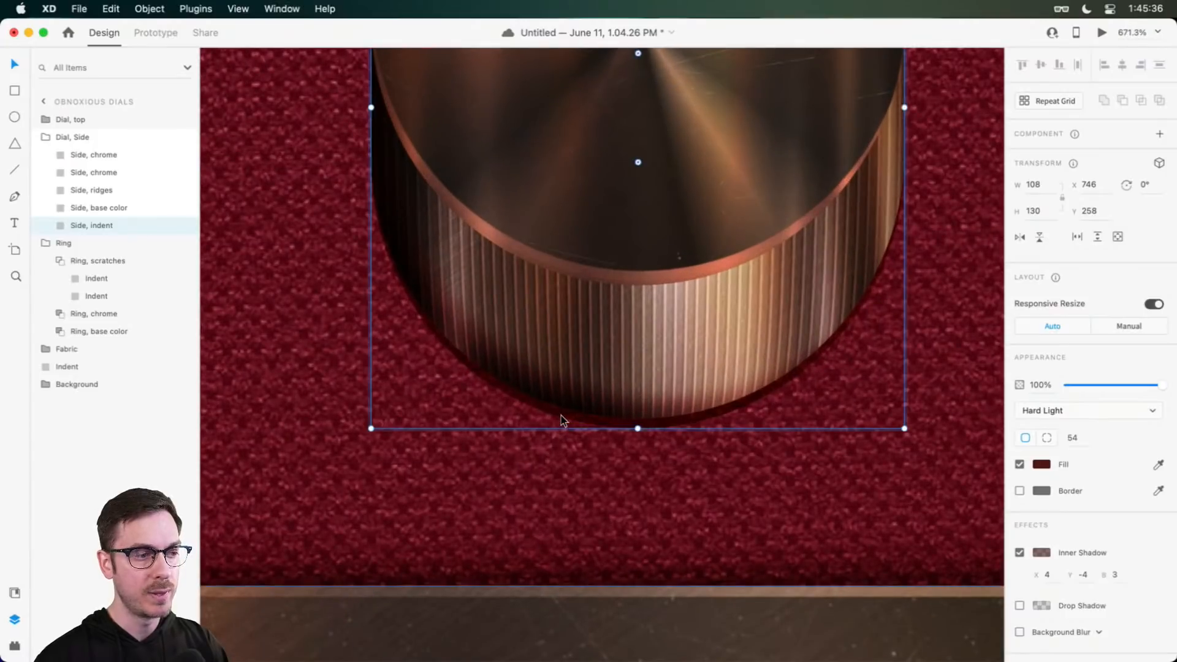
scroll(561, 421, "down", 5)
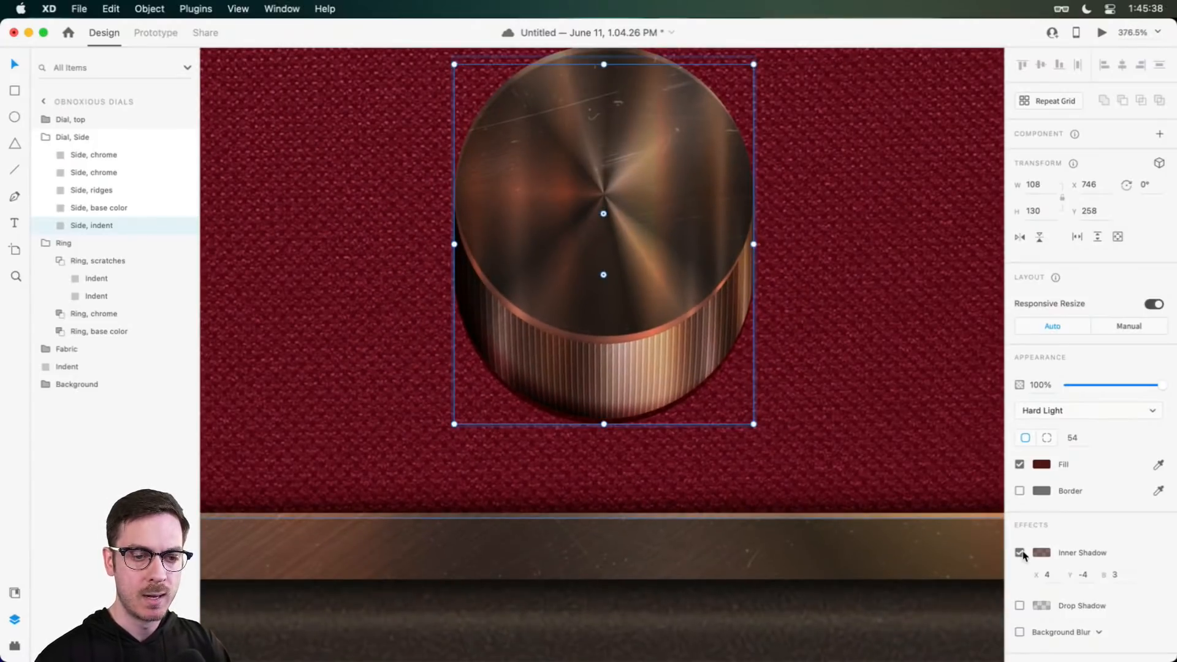
Step: Replace the inner shadow on "Side, indent" with a drop shadow in light pink #FF7E9C
left_click(1020, 553)
left_click(1019, 578)
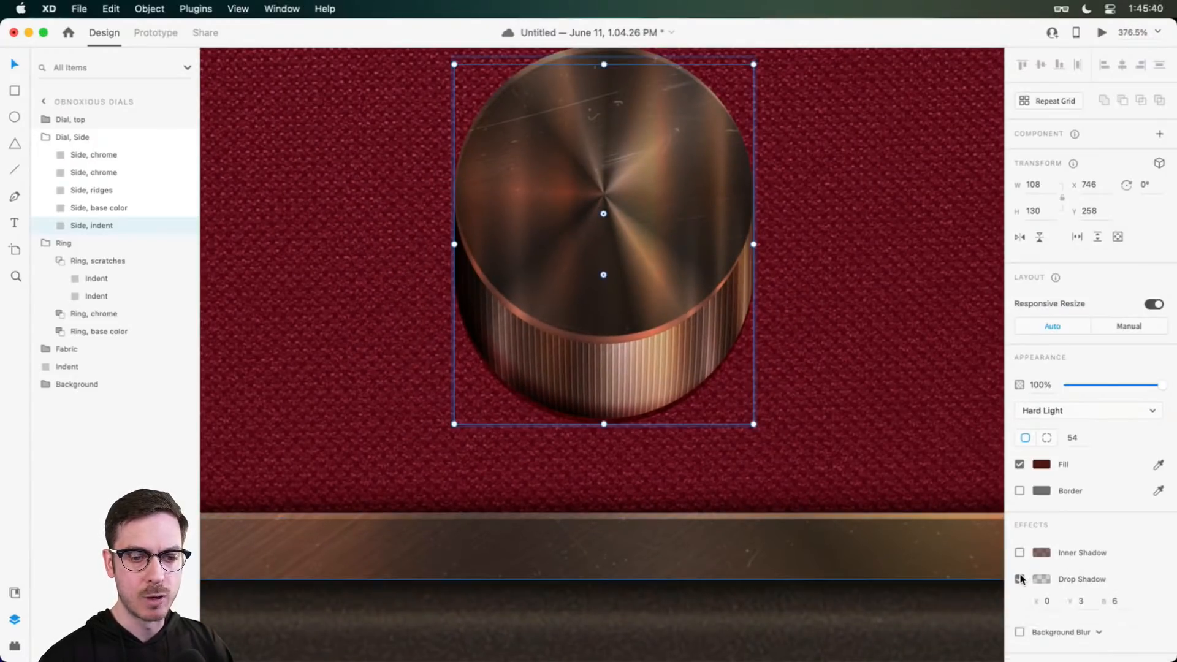
left_click(1041, 580)
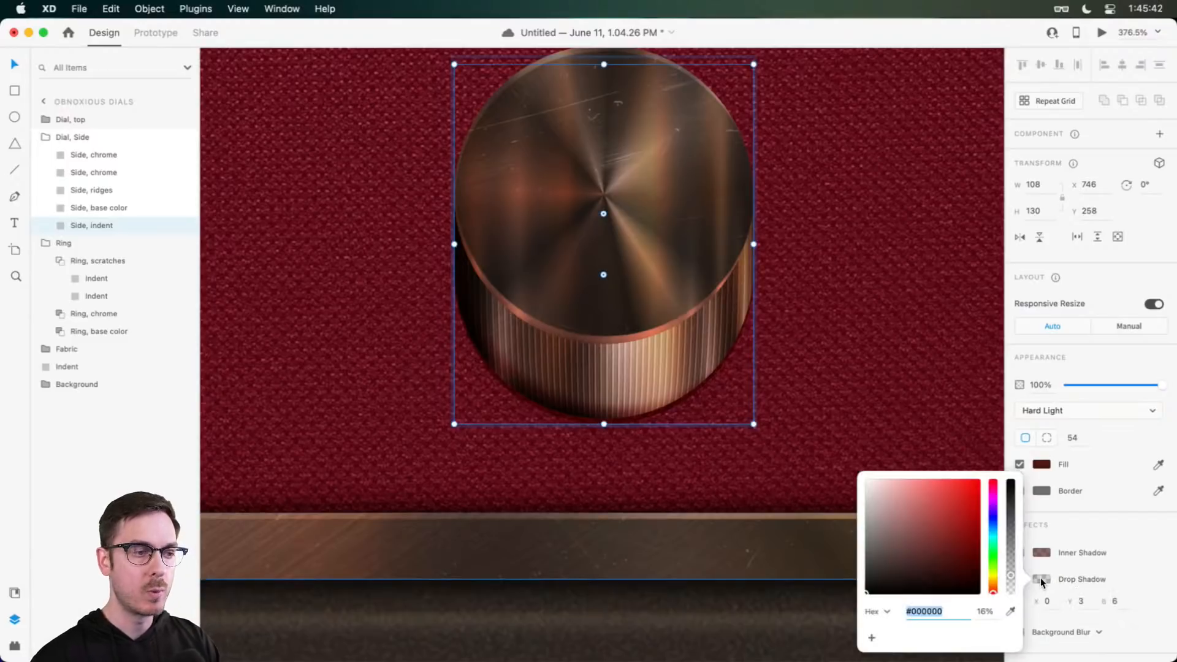
scroll(895, 192, "up", 5)
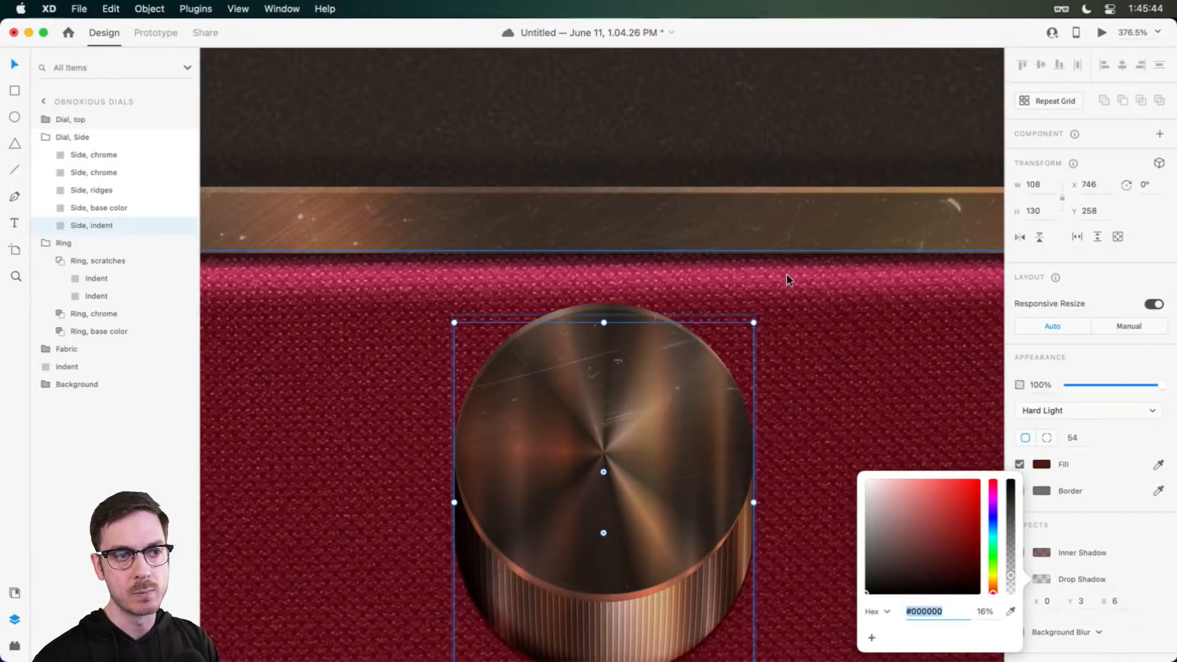
scroll(786, 275, "down", 5)
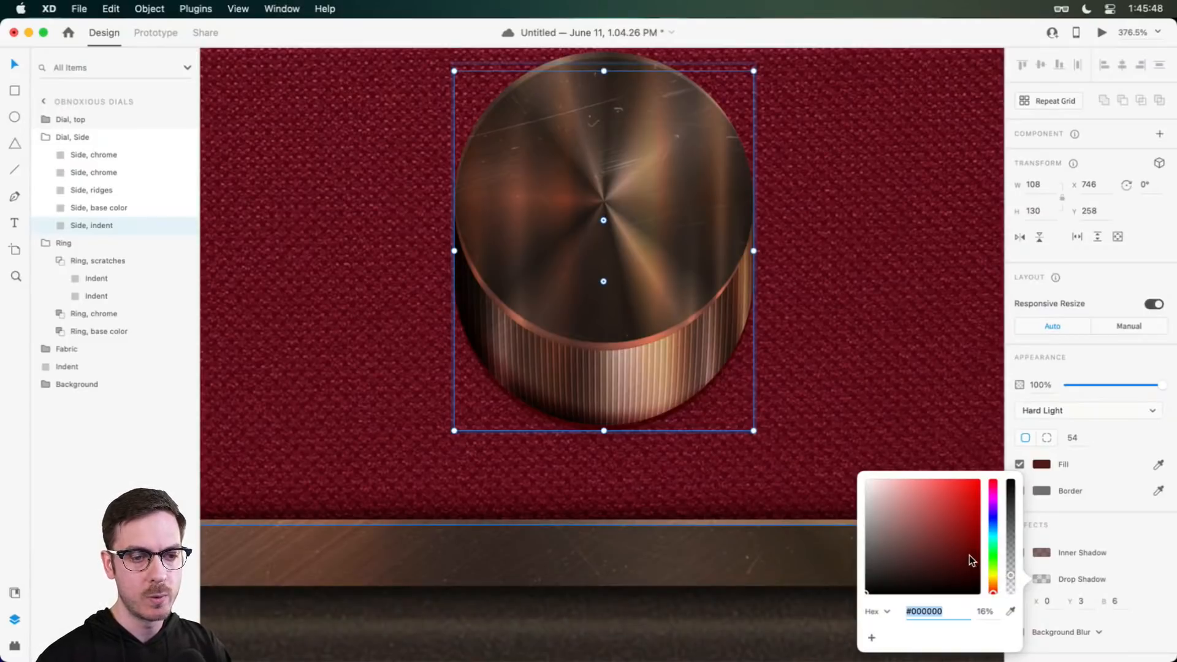
left_click(970, 537)
left_click_drag(970, 537, 923, 479)
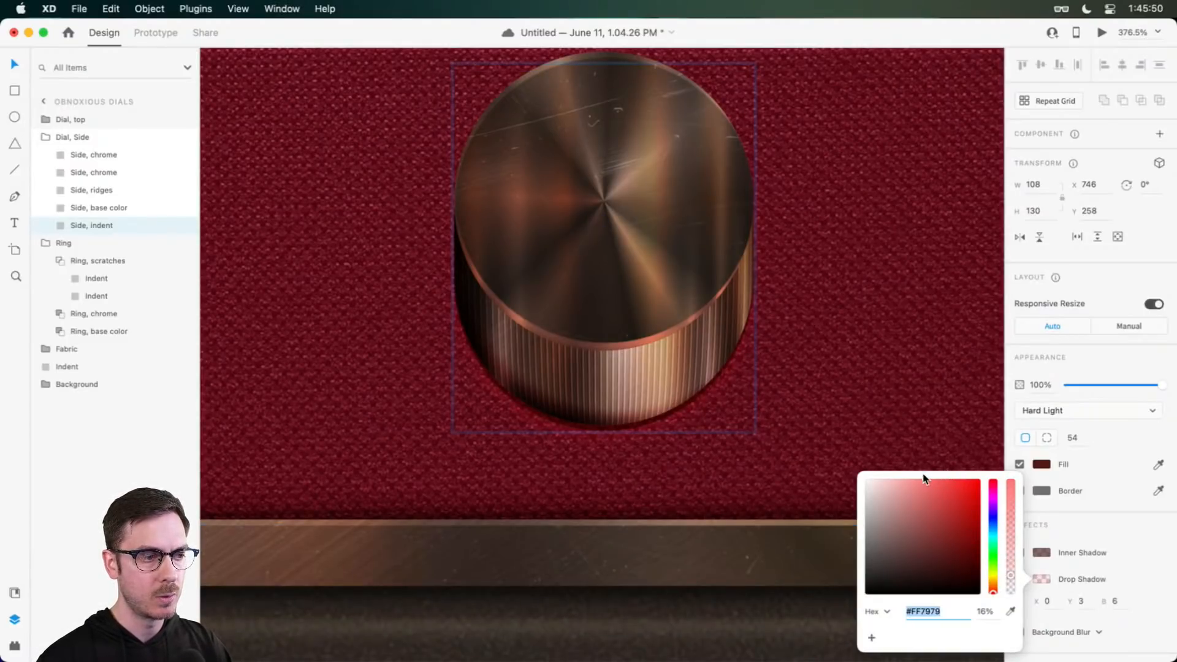
left_click_drag(993, 593, 995, 483)
Step: Set the drop shadow's blur to 0 and raise its color opacity to about 70%
left_click(1116, 606)
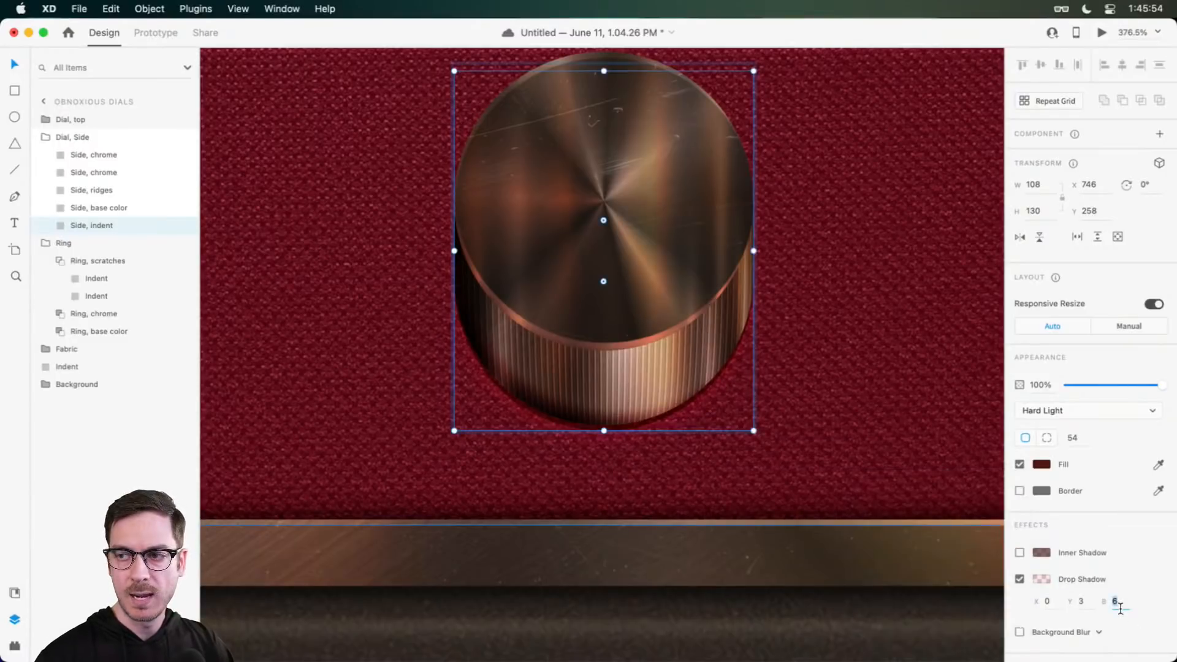
type("2")
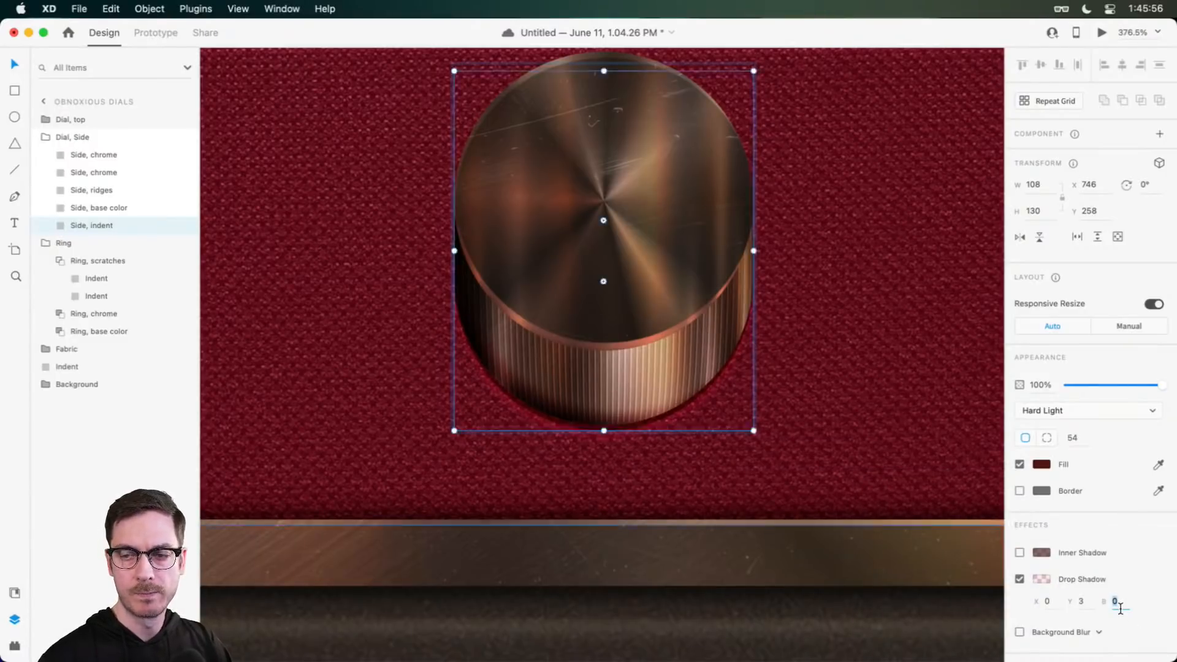
left_click(1082, 603)
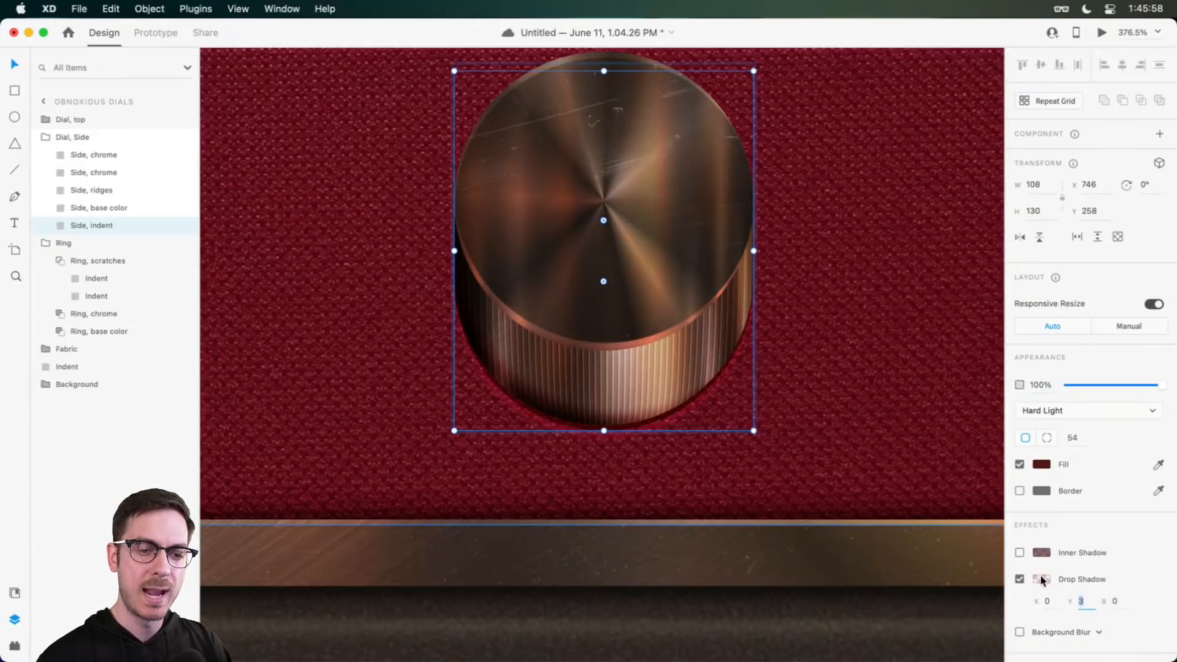
left_click(1040, 580)
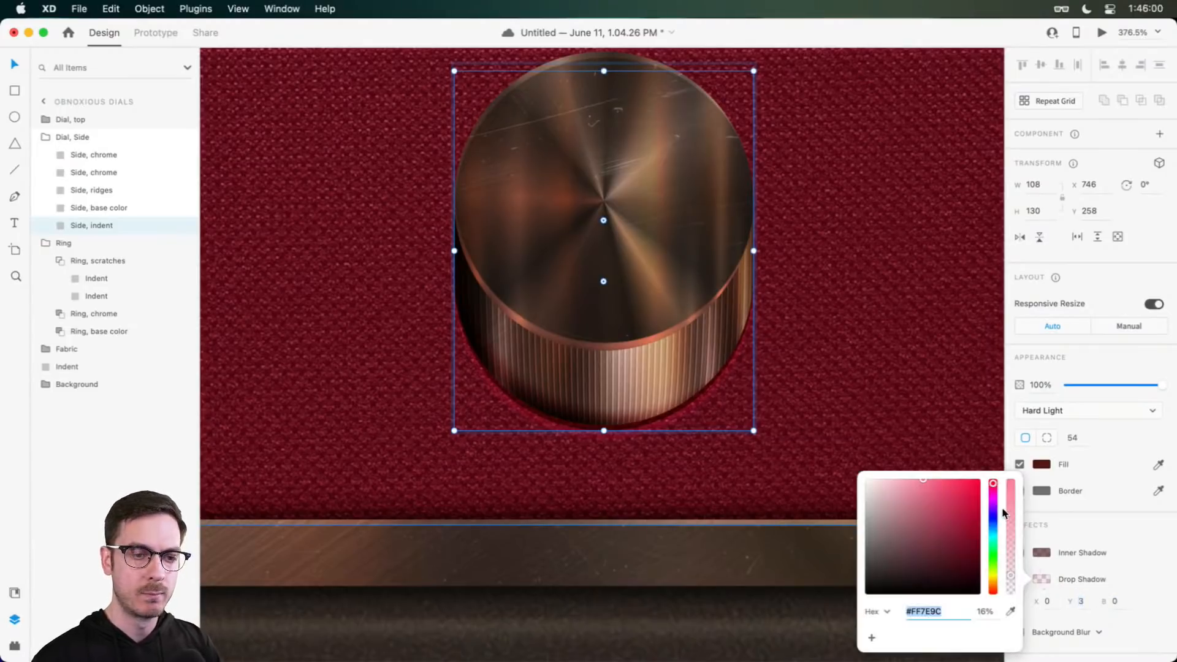
left_click_drag(1006, 516, 1012, 515)
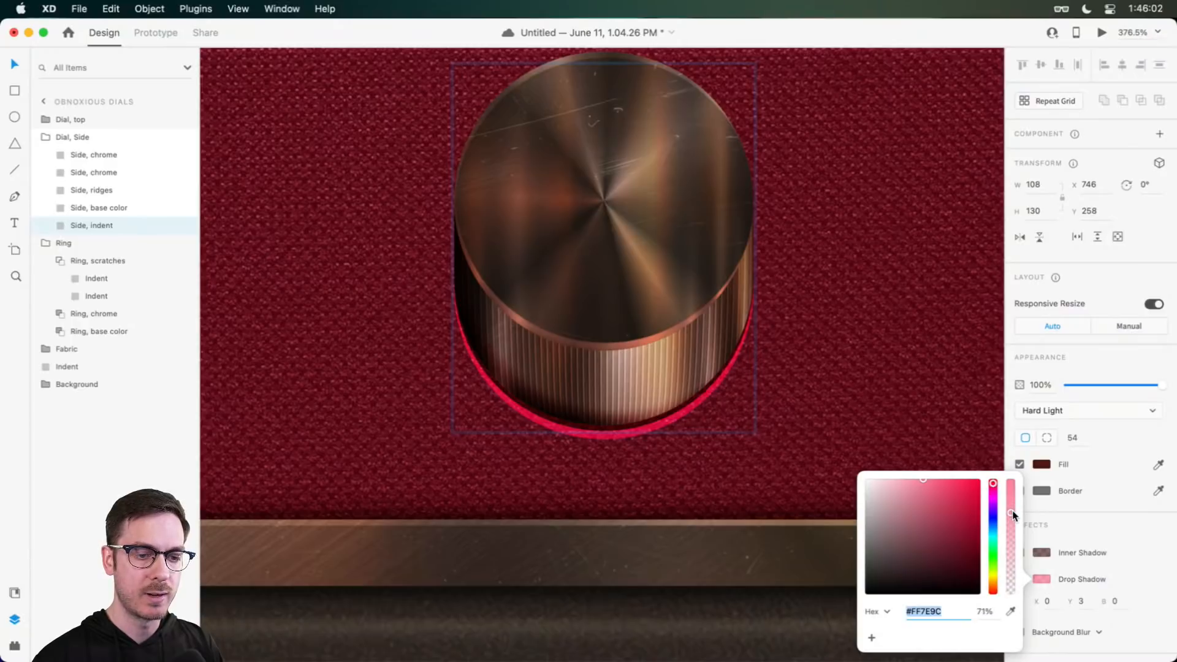
left_click(1112, 511)
Step: Apply an Object Blur of 1 to the "Side, indent" layer
scroll(1102, 633, "down", 1)
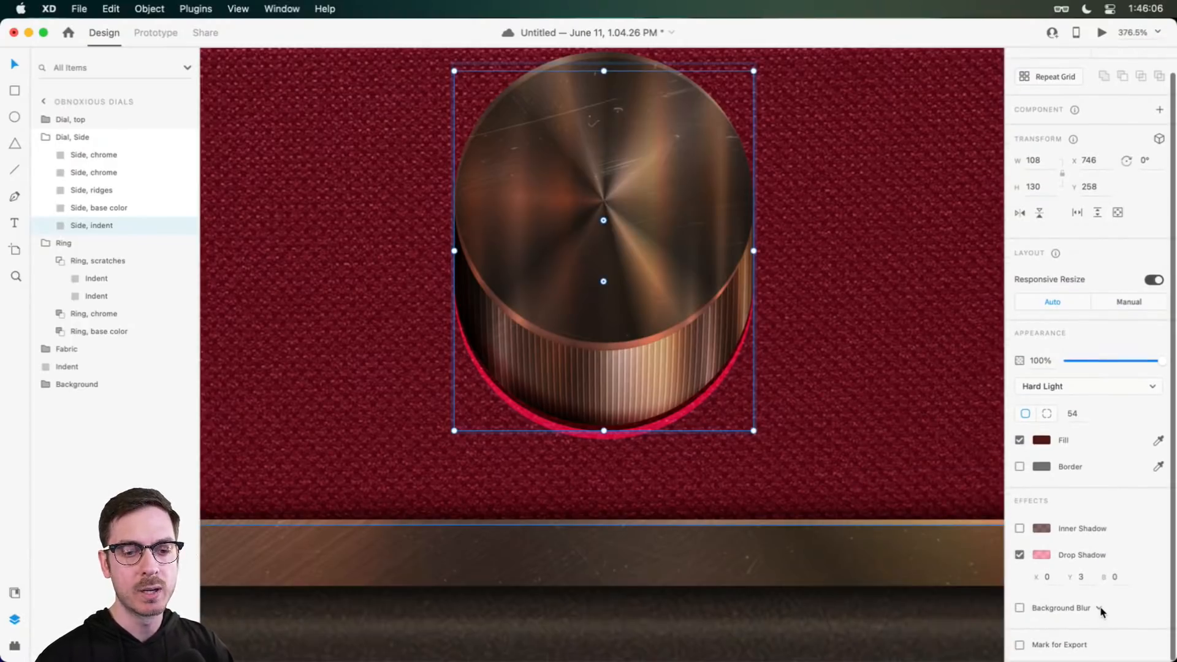
left_click(1094, 606)
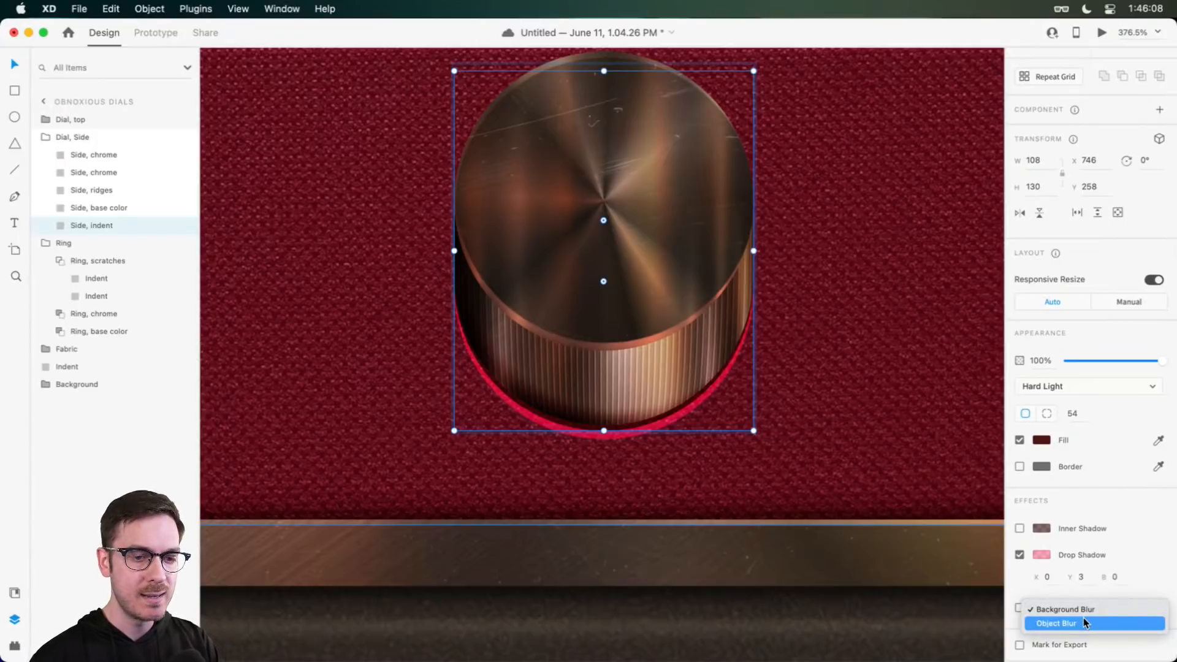
left_click(1083, 623)
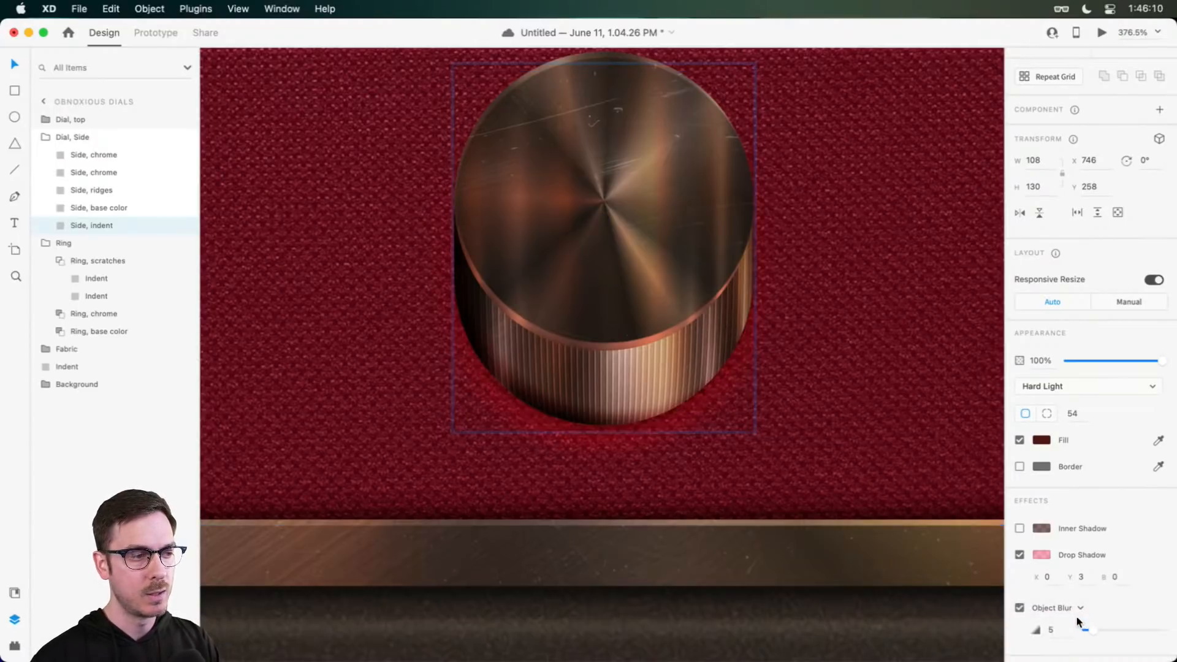
left_click(1054, 633)
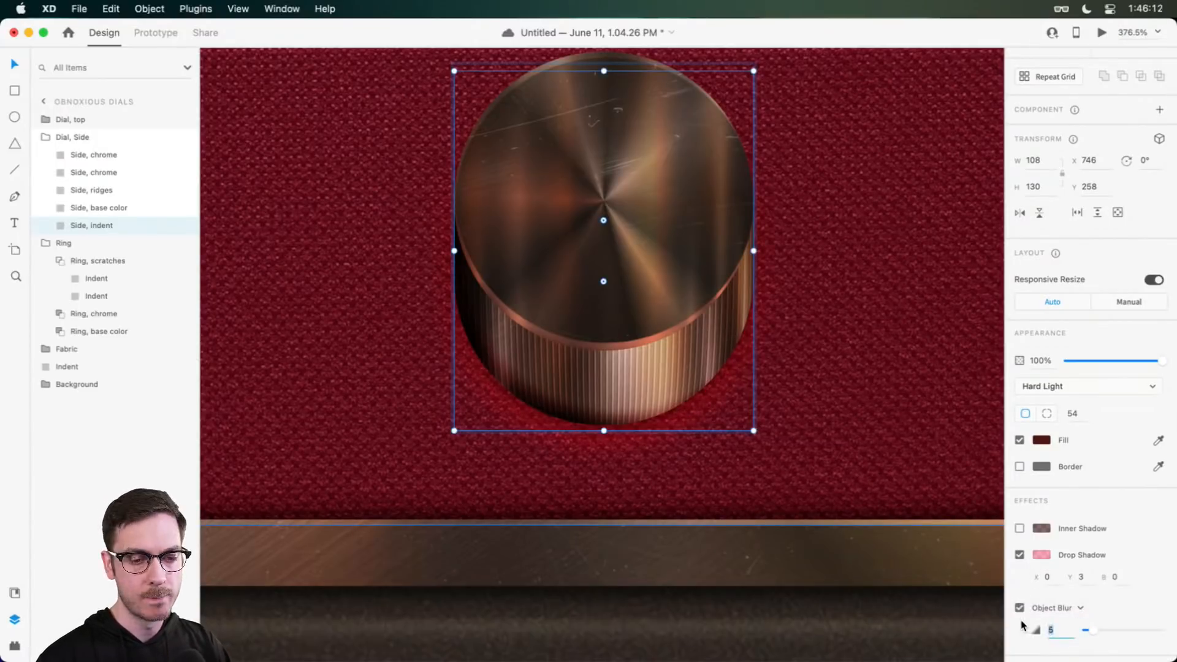
type("1")
key("Return")
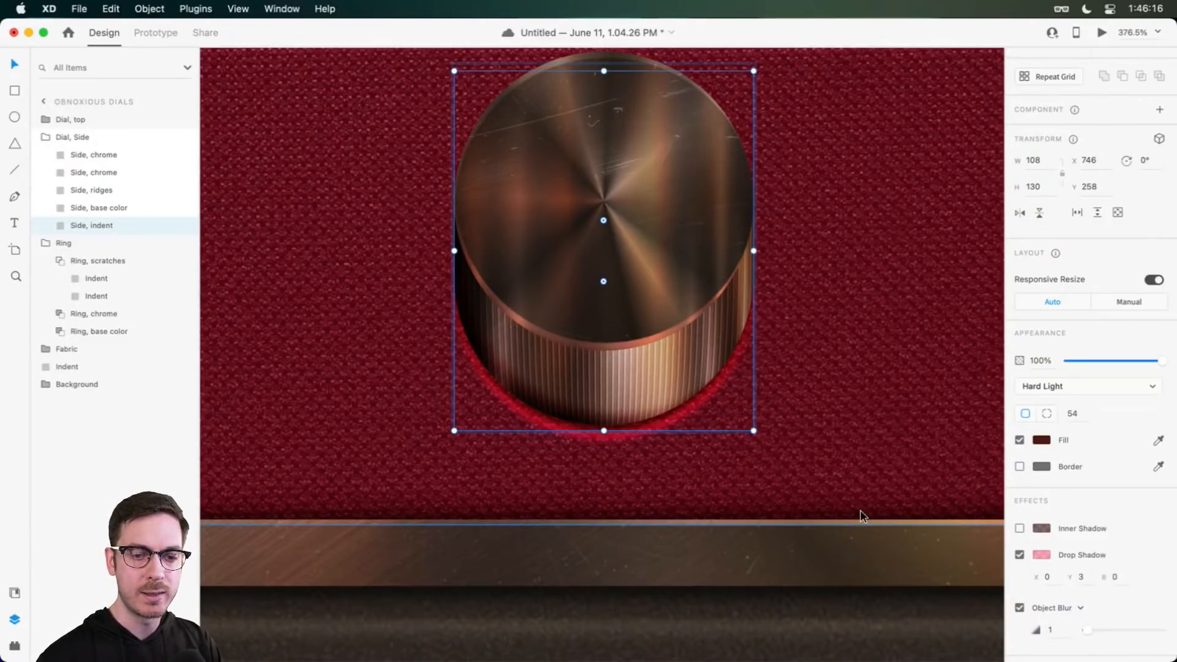
Step: Set the drop shadow's Y offset to 4 and tone its color down to #9D3F55
left_click(1084, 590)
key("Up")
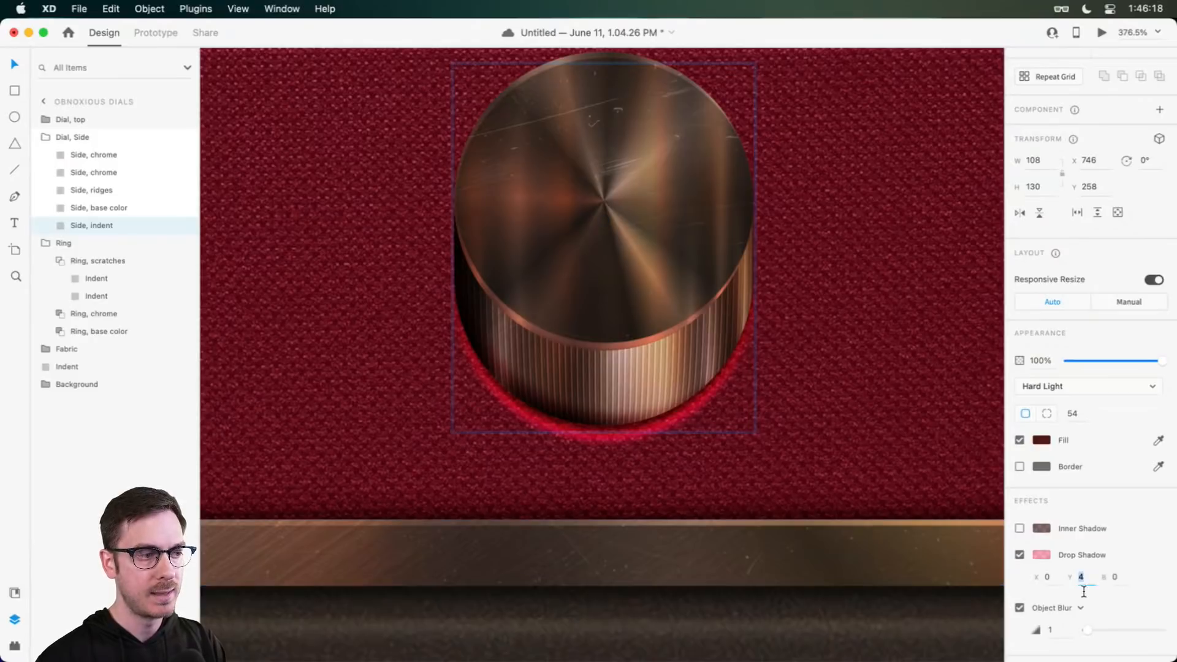
left_click(1045, 555)
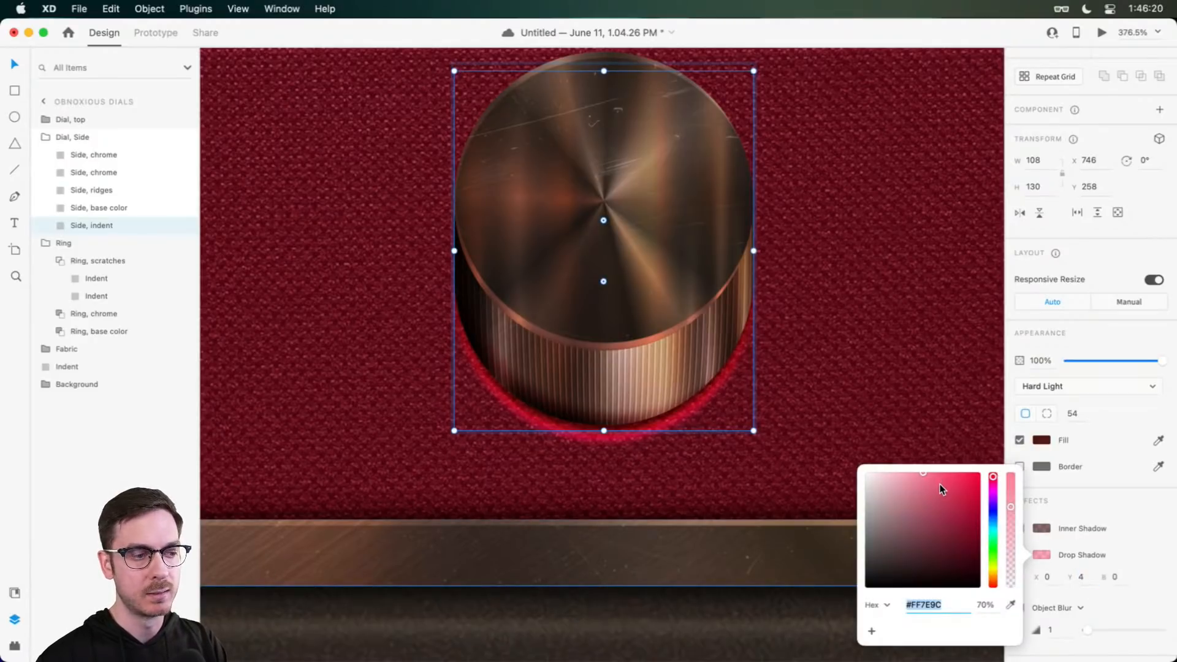
left_click_drag(940, 483, 934, 518)
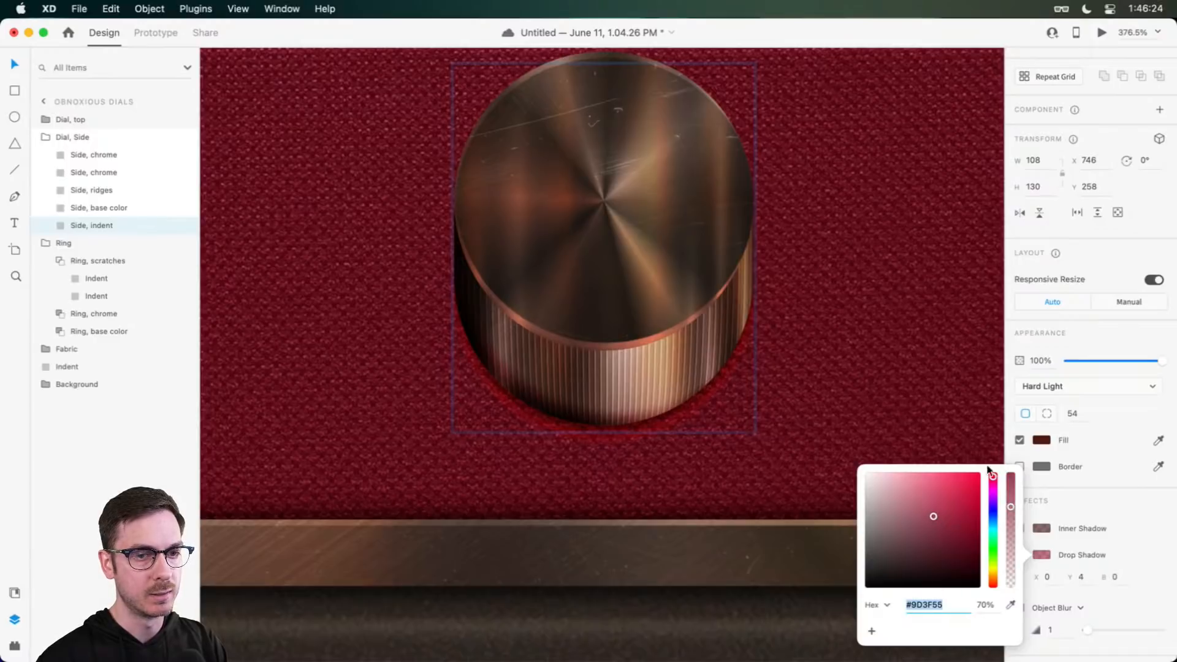
Step: Darken the "Side, indent" fill to a near-black red, about #220B08
left_click(1042, 440)
left_click_drag(956, 446, 954, 469)
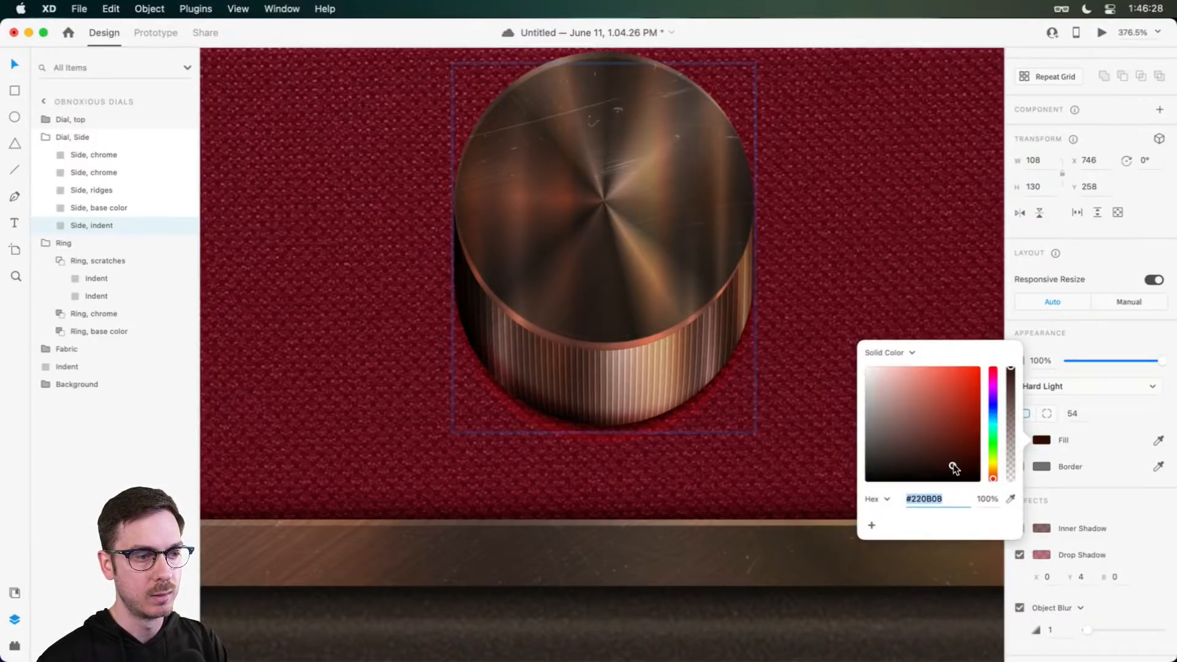
left_click(1099, 337)
left_click(1020, 467)
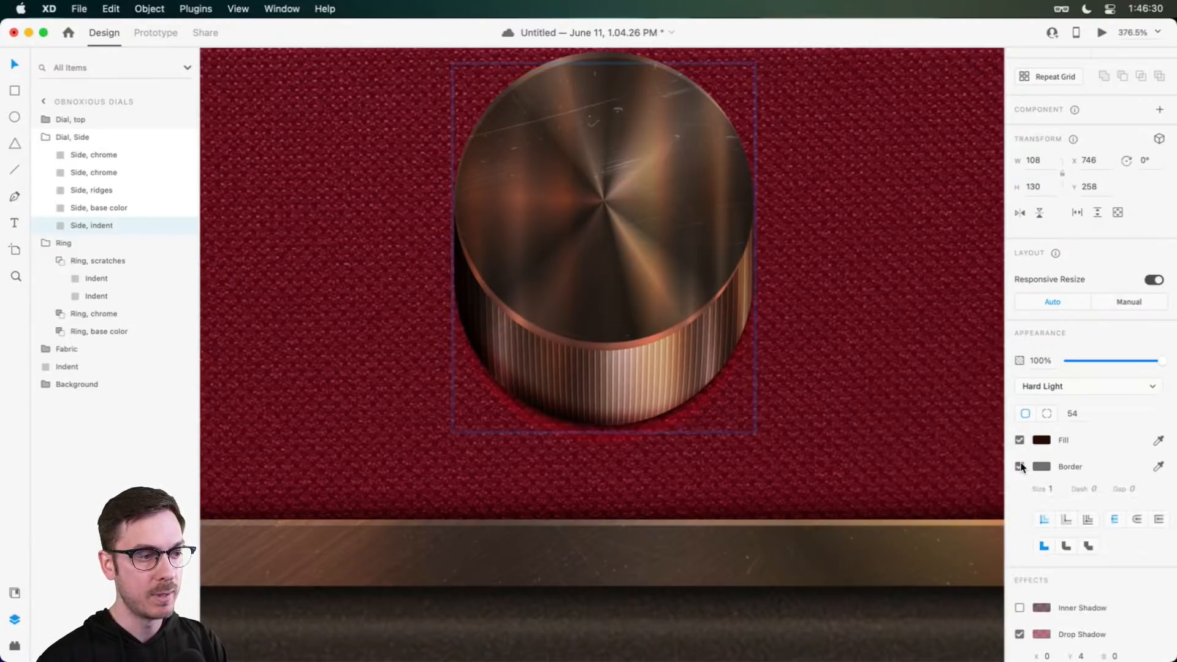
left_click(1020, 466)
scroll(1026, 524, "down", 1)
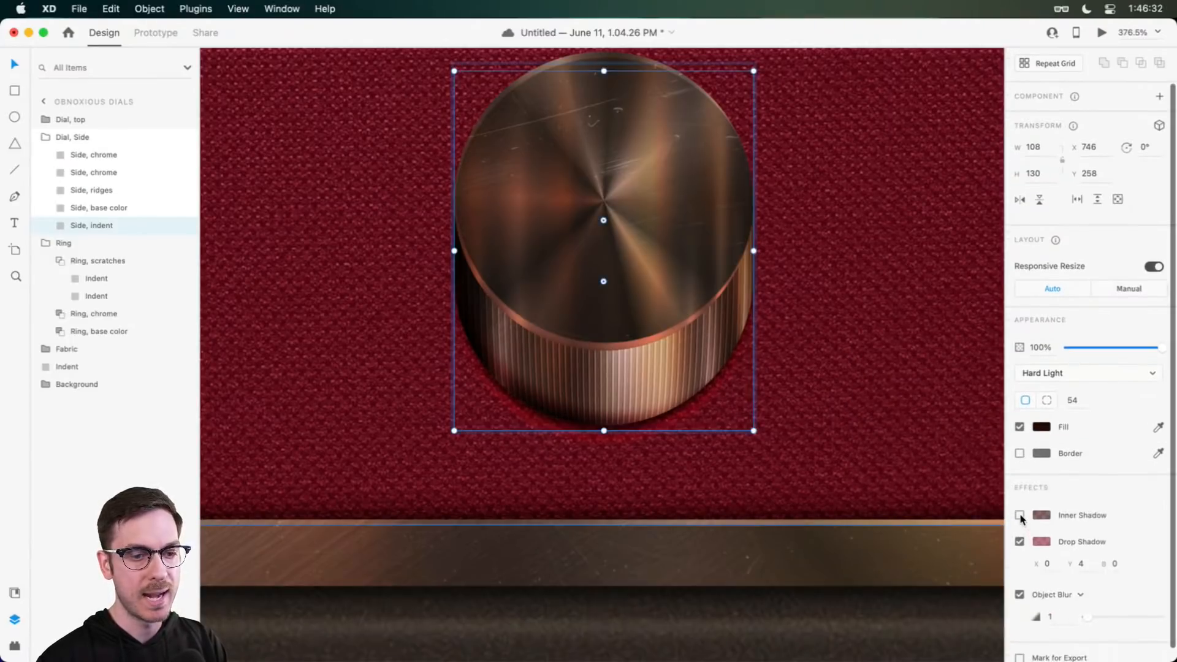
Step: Enable the inner shadow on "Side, indent" with X 0, Y -4, blur 0 and a dark red #340D0A at 65% opacity
left_click(1019, 515)
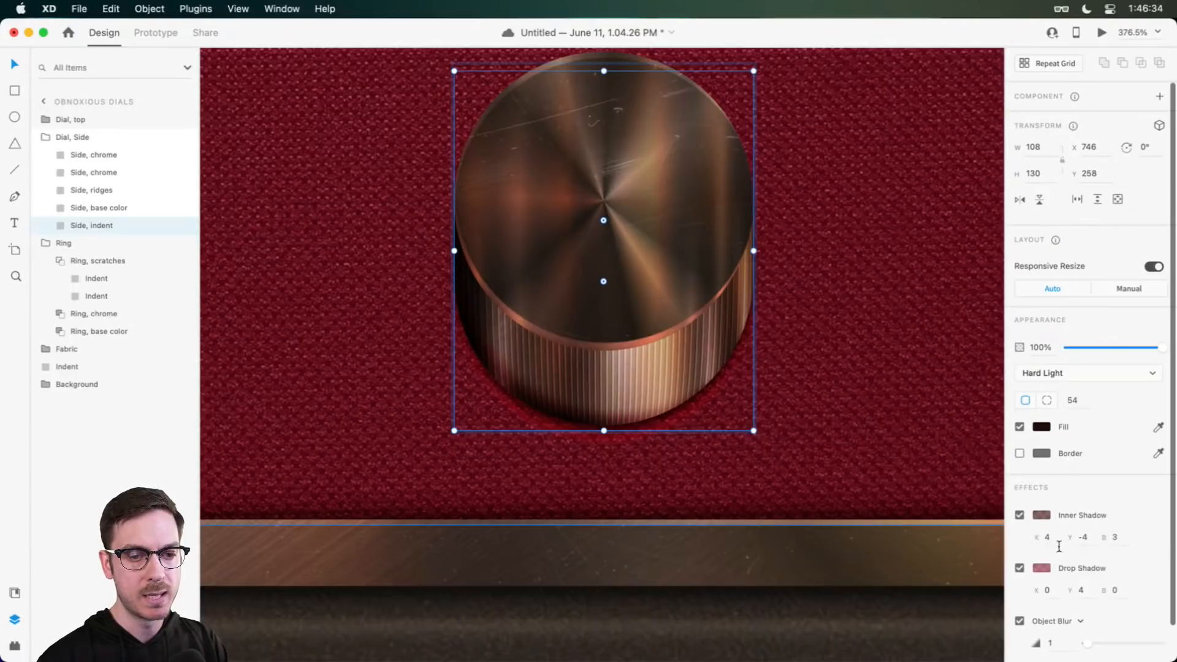
left_click_drag(1059, 546, 1002, 533)
type("0")
left_click(1114, 544)
type("0")
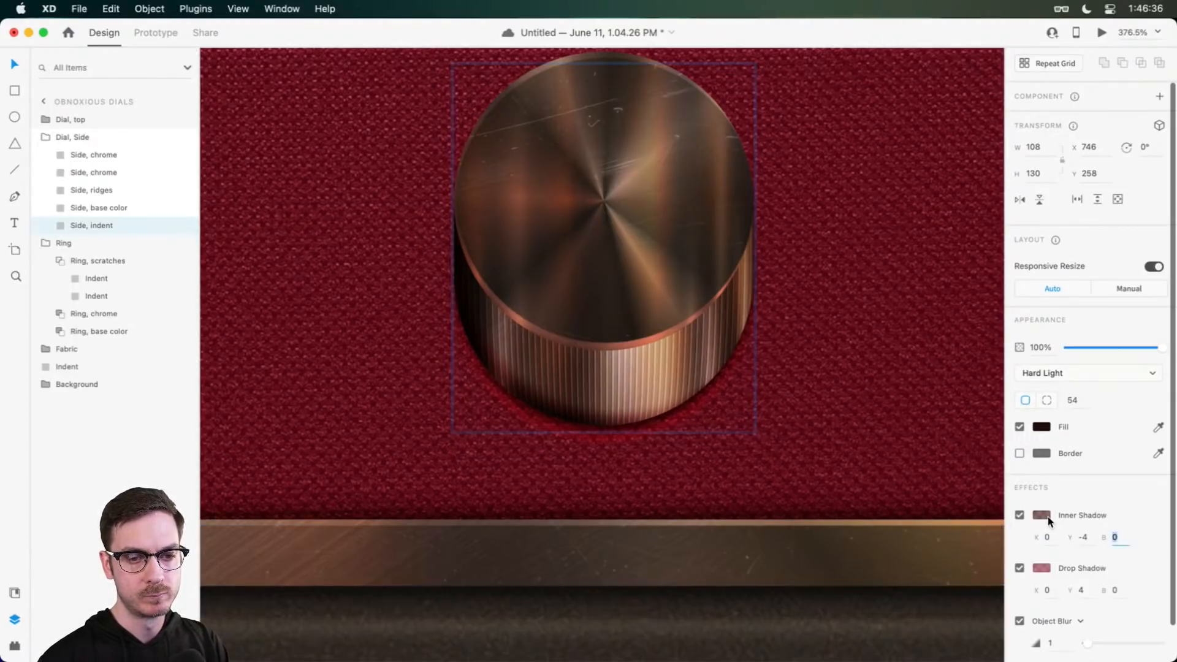
left_click(1041, 515)
left_click_drag(938, 509, 958, 526)
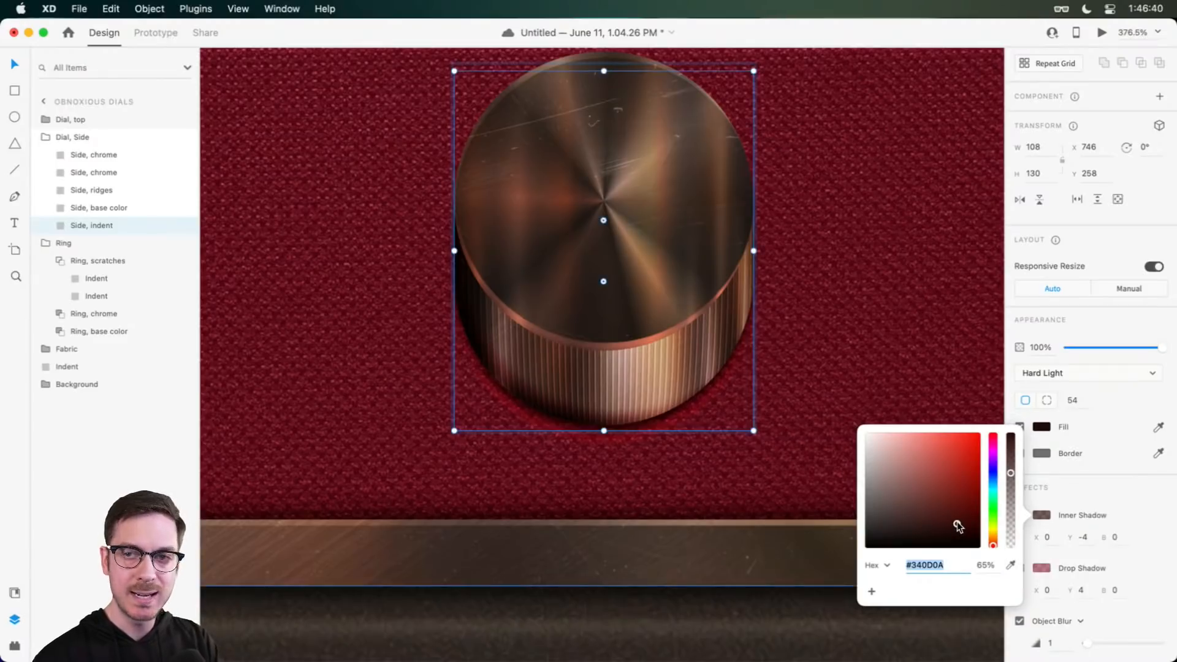
left_click(983, 332)
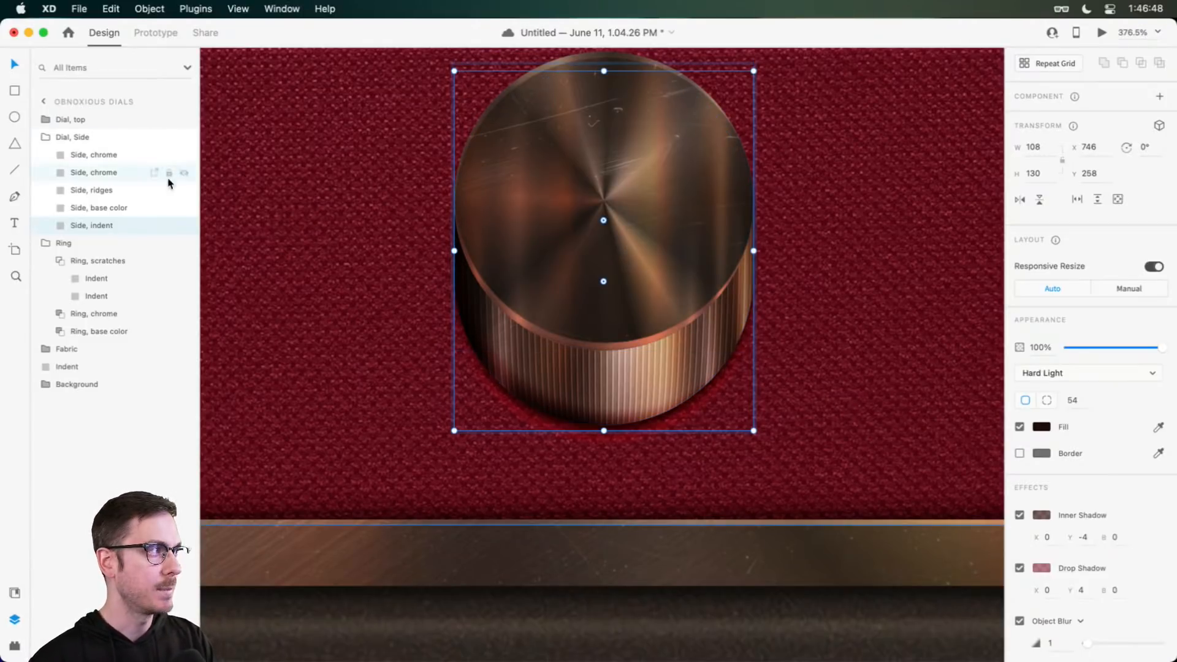
Step: Hide the "Dial, top" group and raise the "Side, ridges" inner shadow's color opacity to 73%
left_click(184, 120)
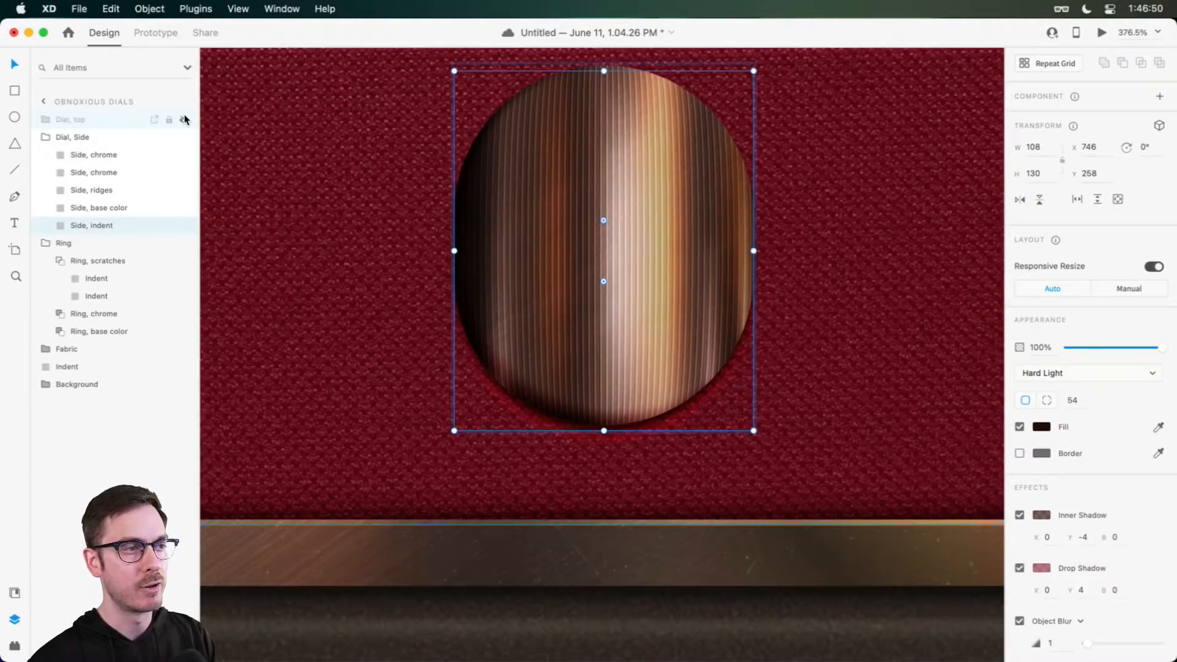
left_click(110, 192)
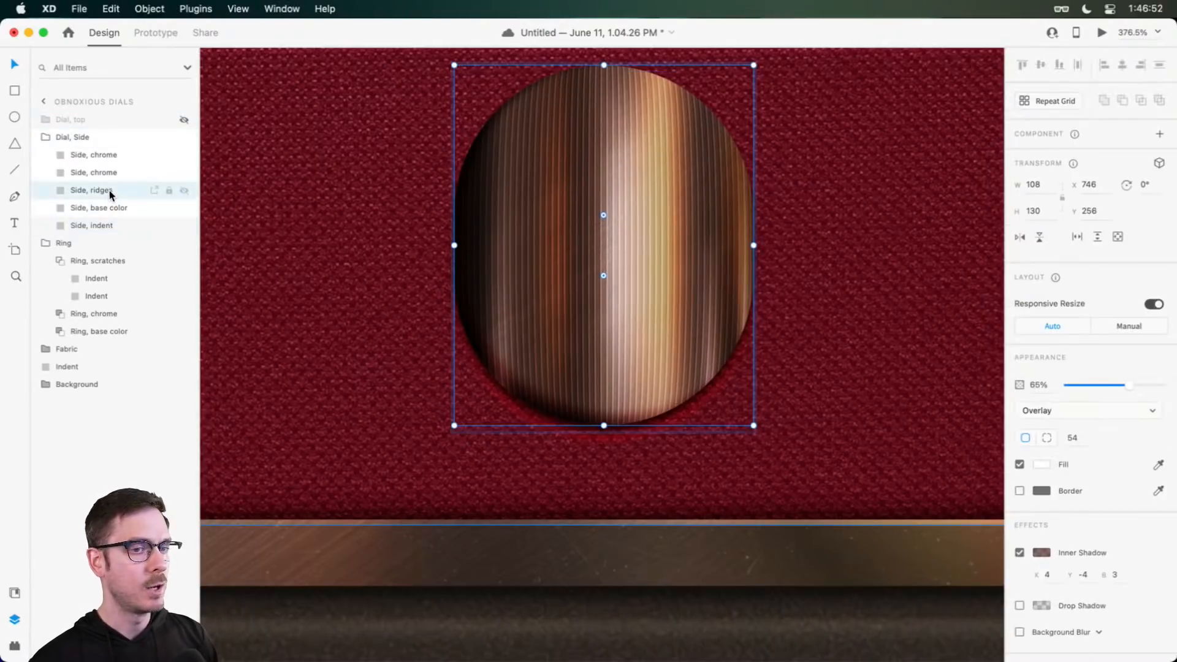
left_click(143, 207)
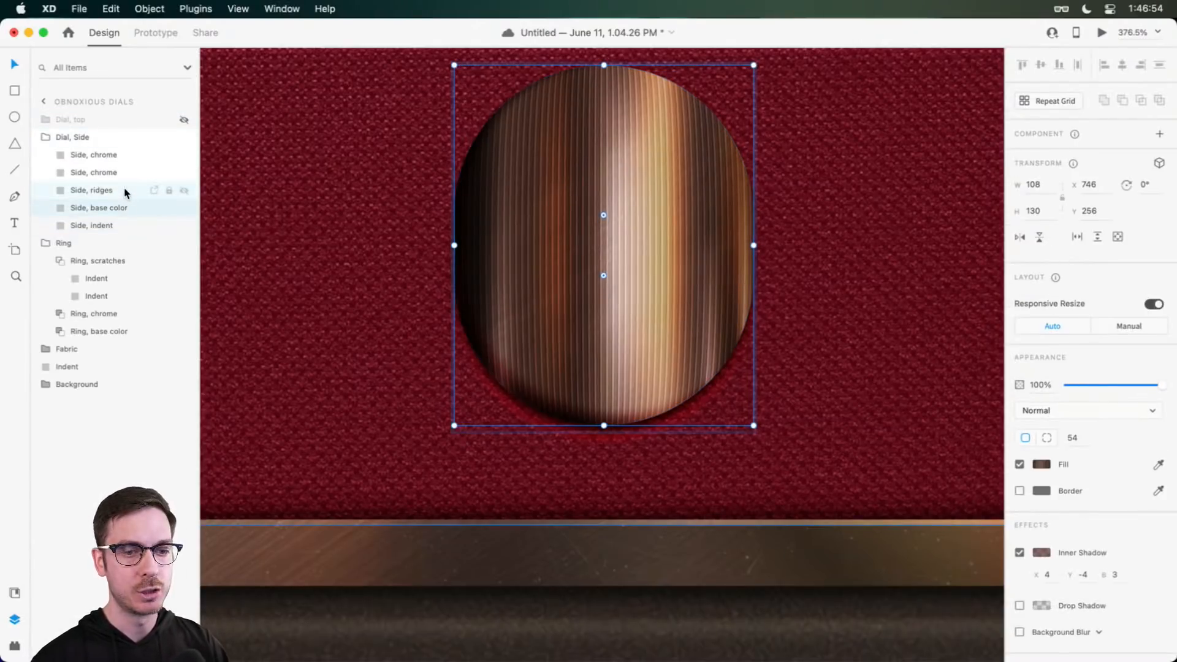
left_click(125, 173)
left_click(116, 190)
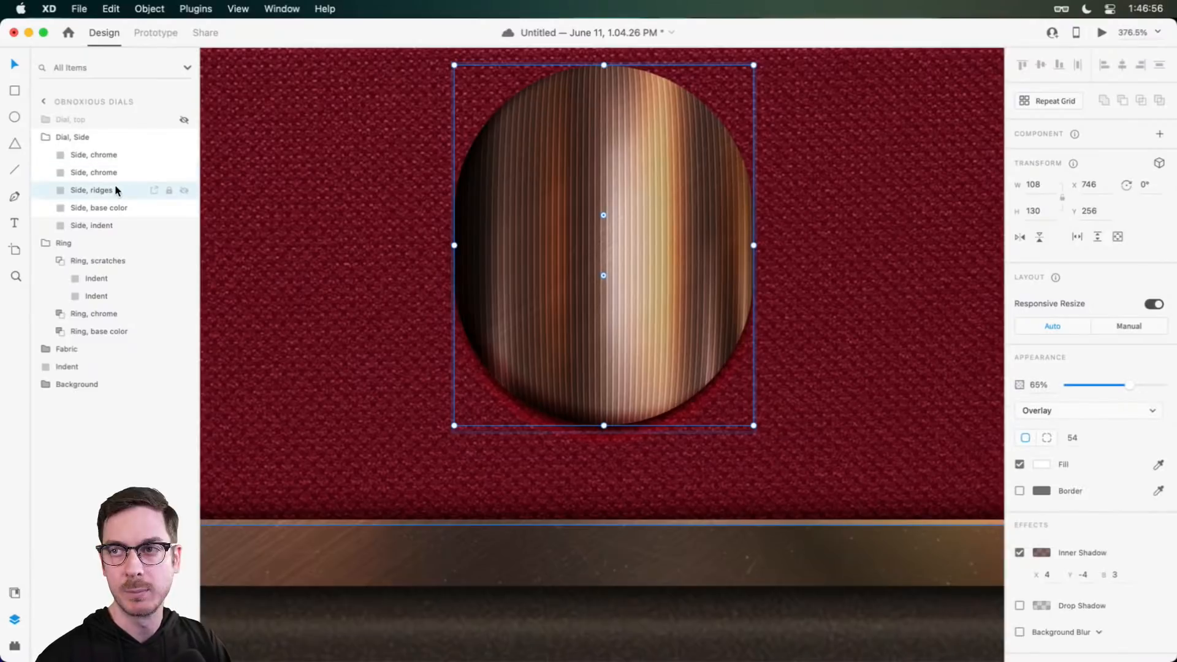
left_click(1042, 553)
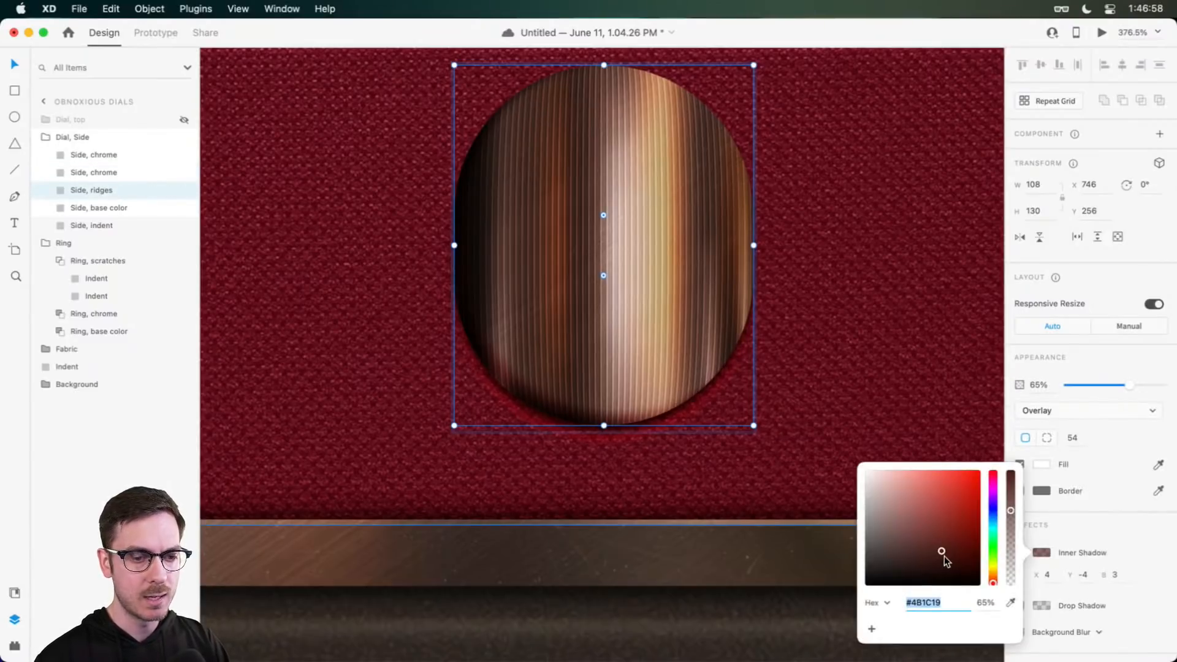
left_click_drag(1010, 513, 1011, 500)
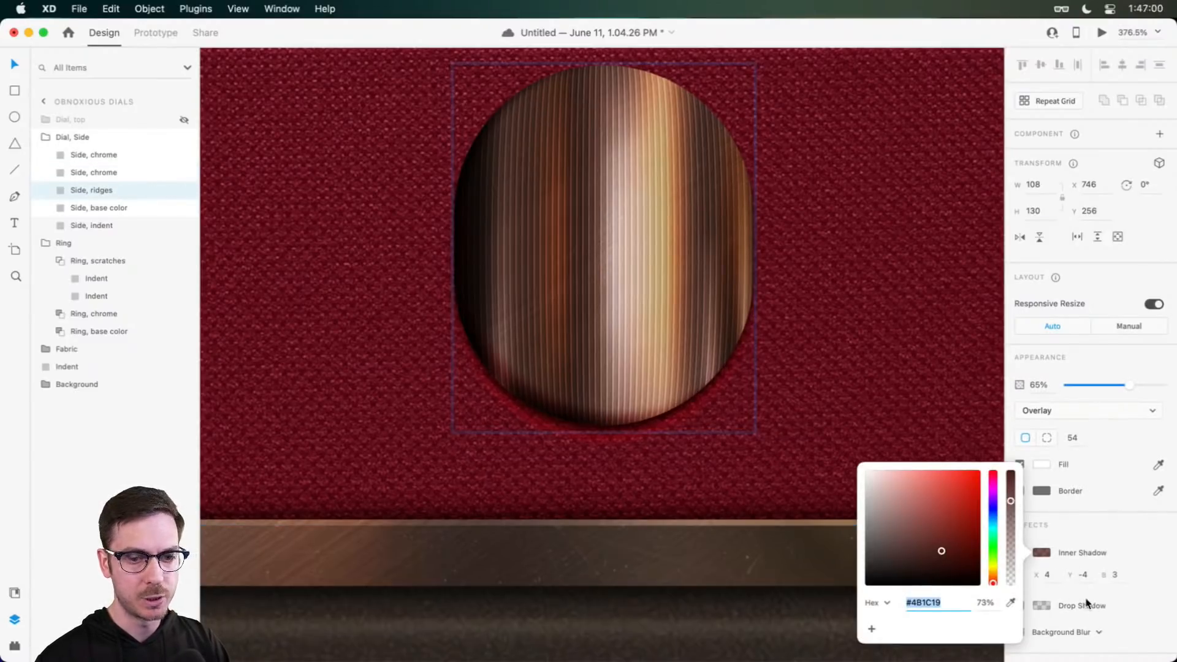
left_click(1101, 579)
left_click(1081, 580)
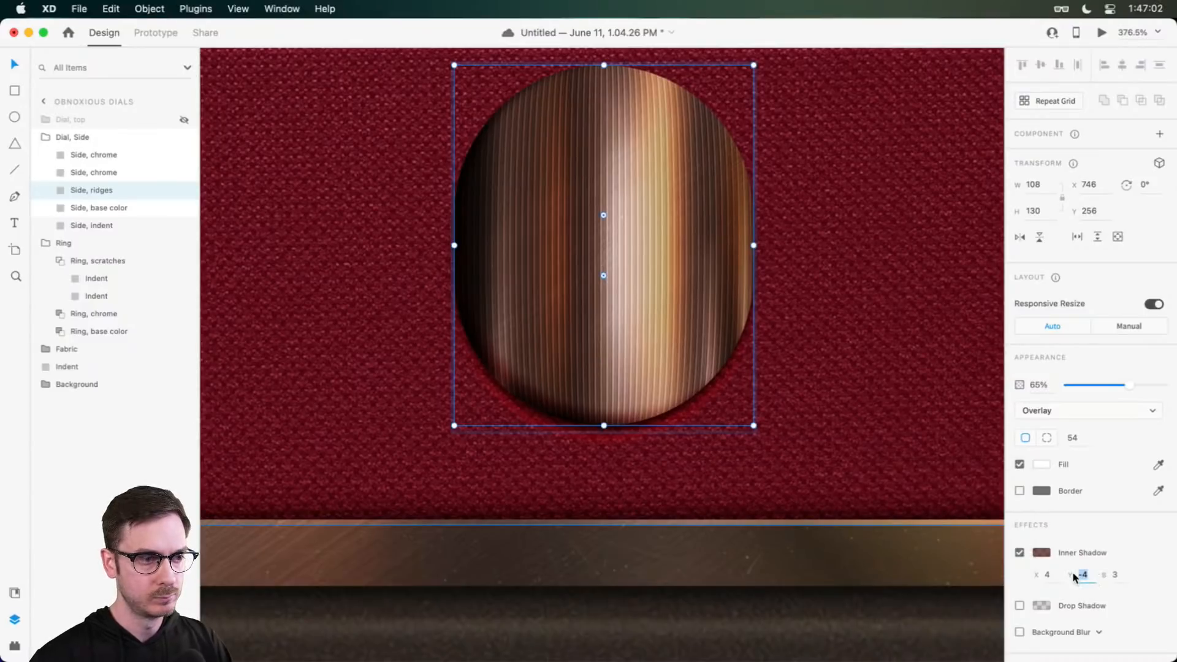
key("Up")
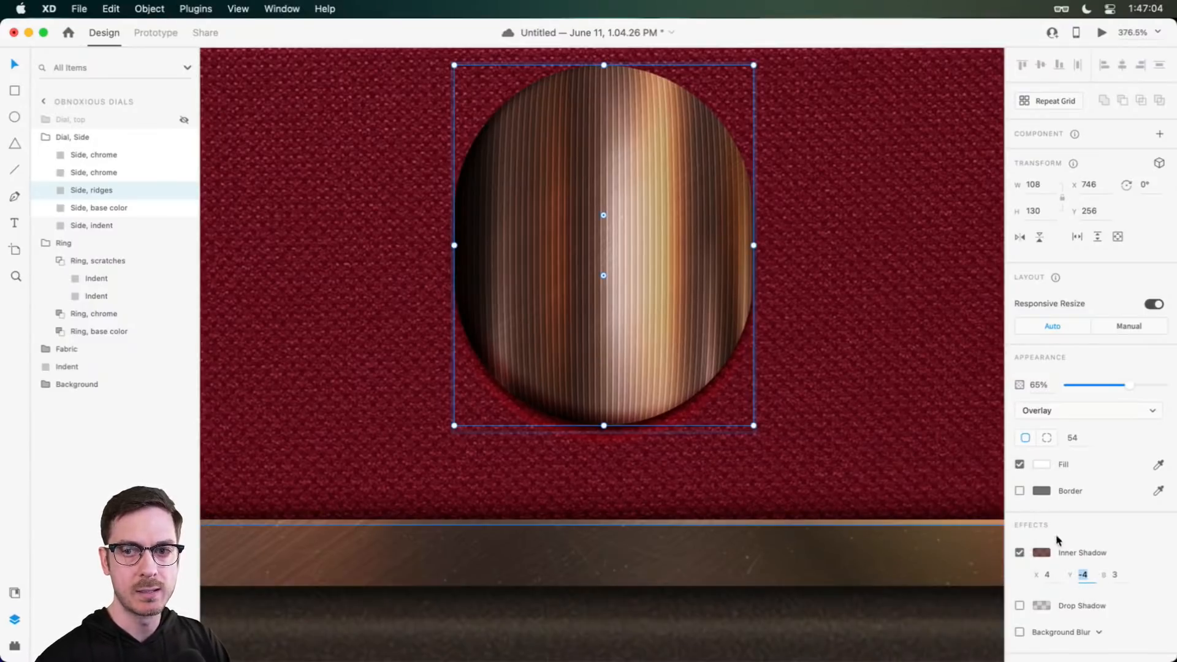
Step: Check the two "Side, chrome" layers and make the "Dial, top" group visible again
left_click(98, 157)
left_click(103, 173)
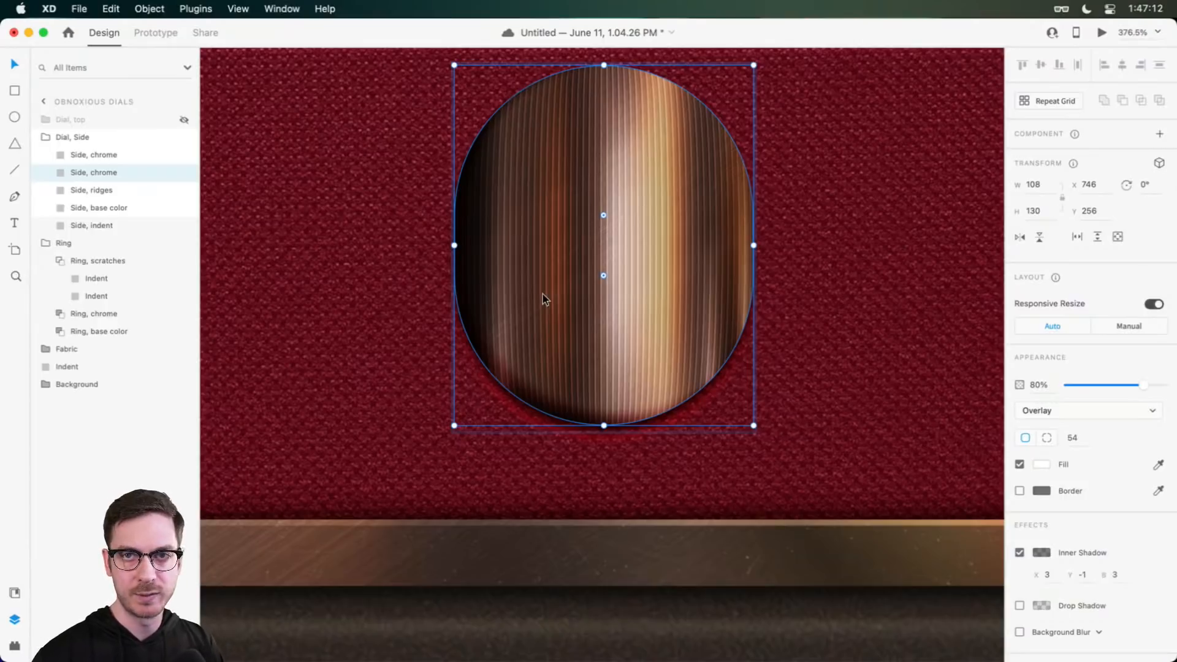
left_click(184, 120)
left_click(100, 125)
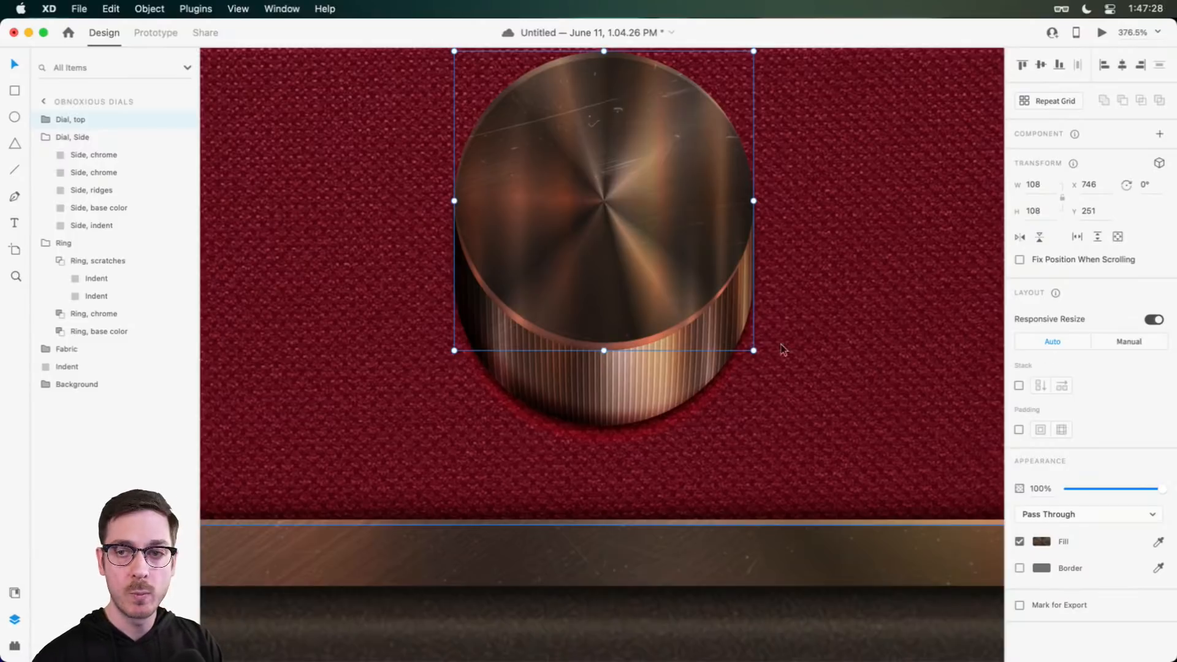
left_click(600, 375)
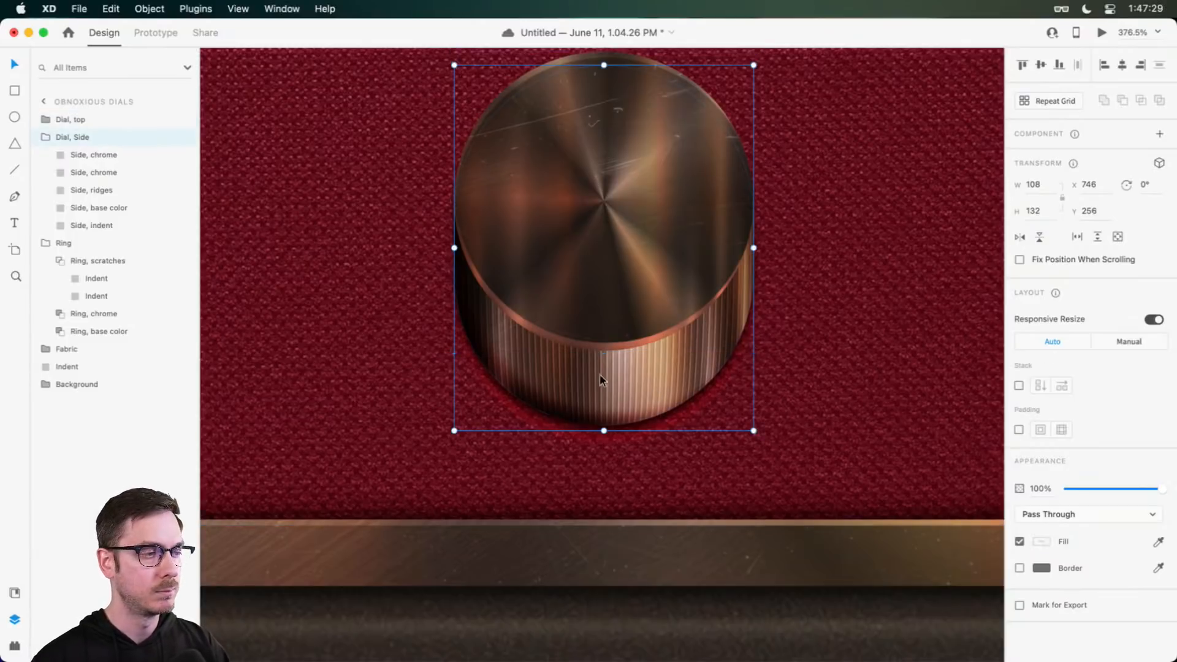
Step: Duplicate the "Side, indent" layer and rename the lower copy "Side, long shadow"
left_click(92, 226)
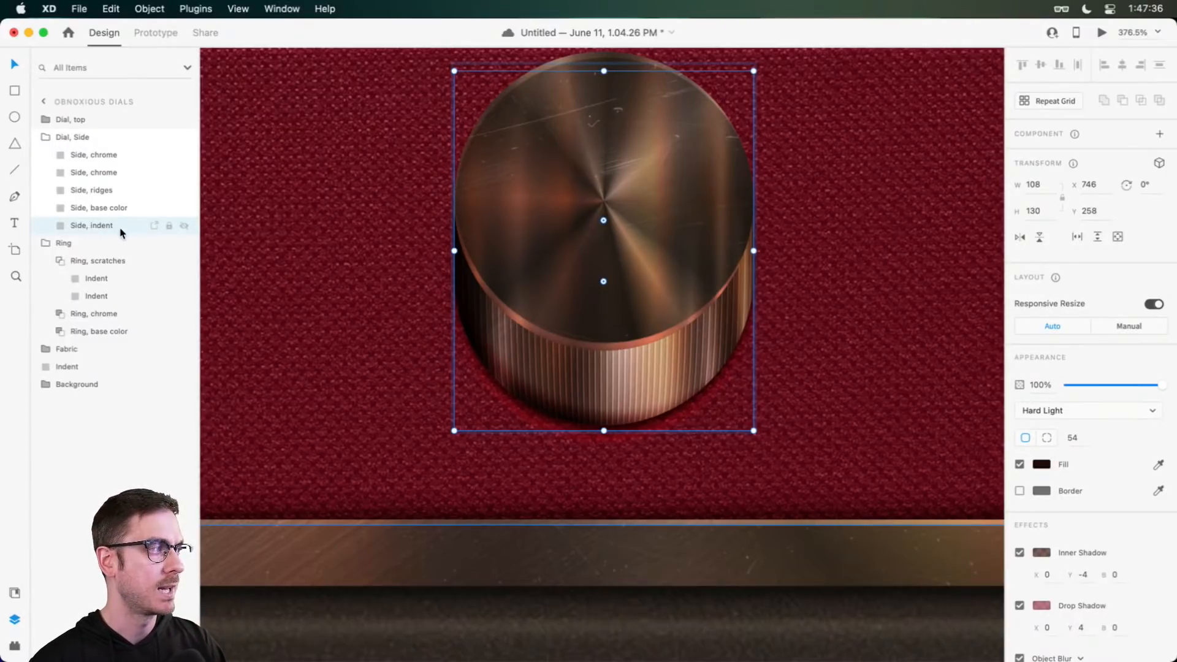
key("super+d")
double_click(98, 244)
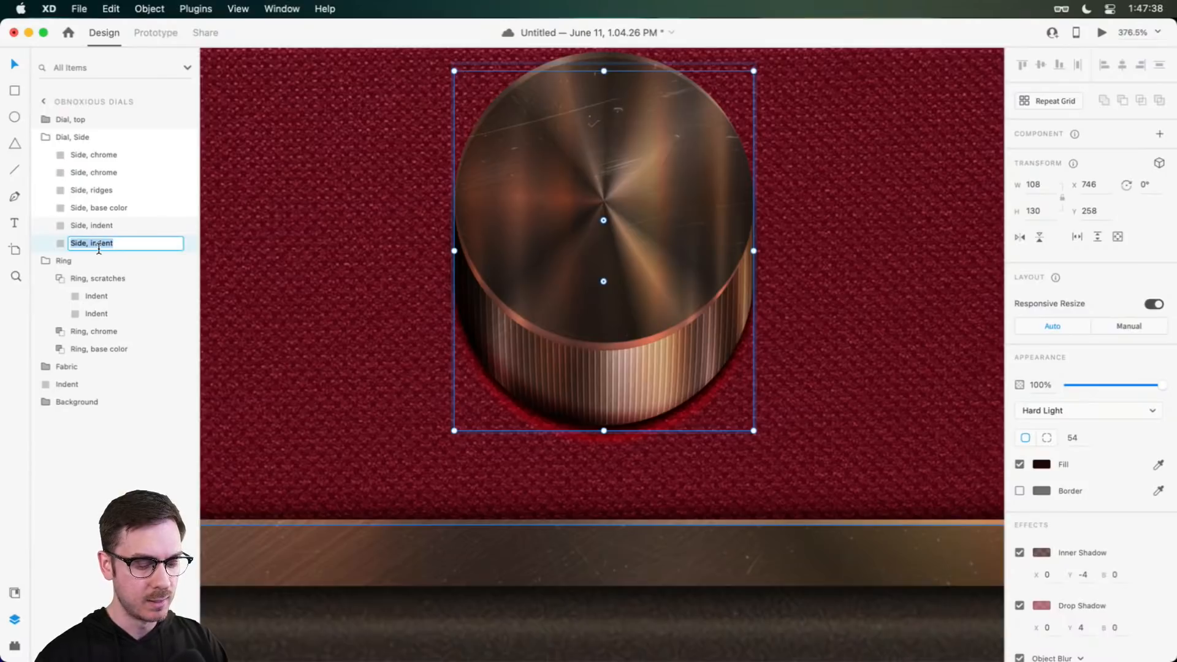
double_click(100, 243)
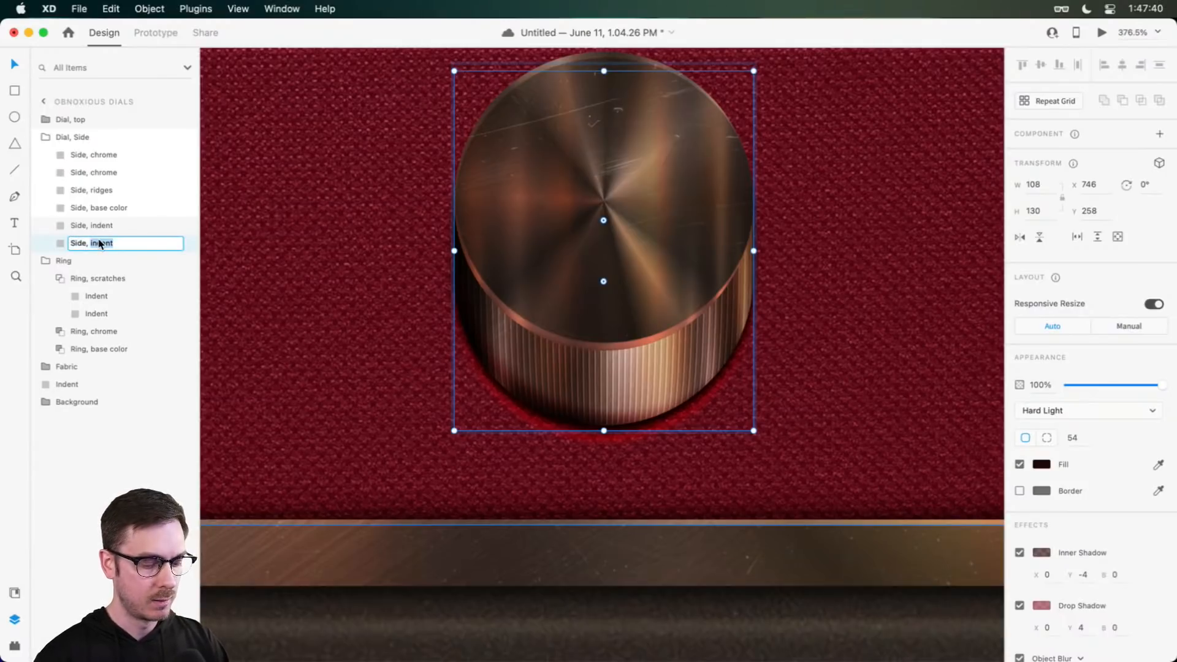
type("Iong shadow")
key("Return")
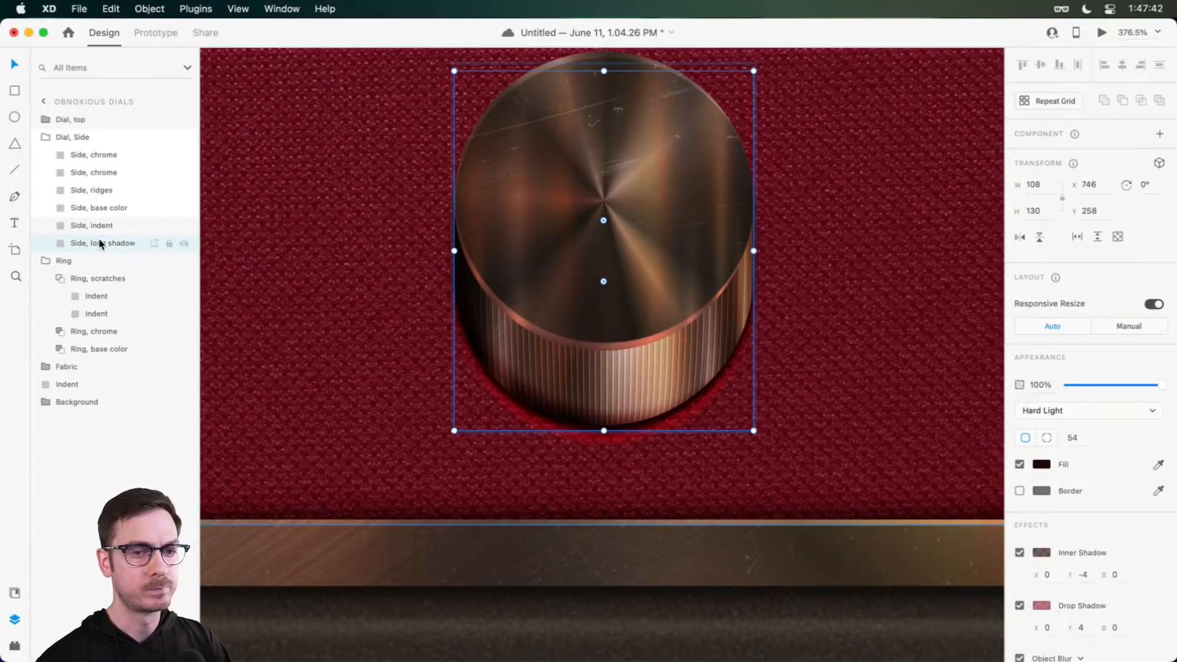
Step: Set the "Side, long shadow" blend mode to Soft Light and stretch the shape downward to a height of 227
left_click(1082, 407)
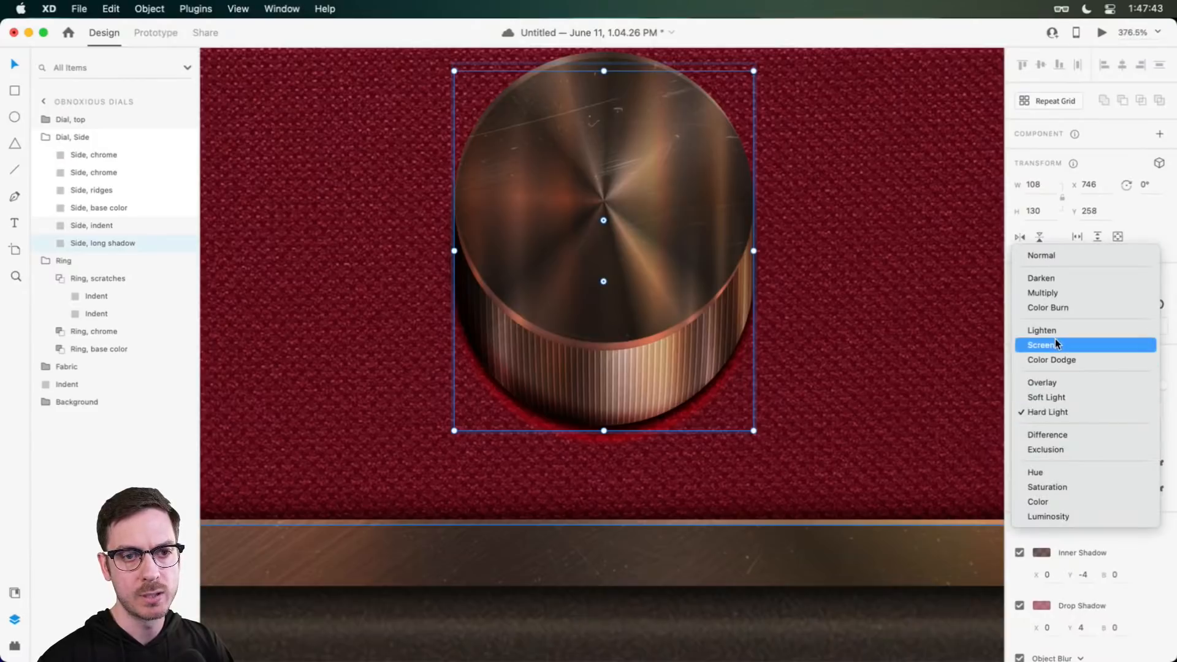
left_click(1057, 396)
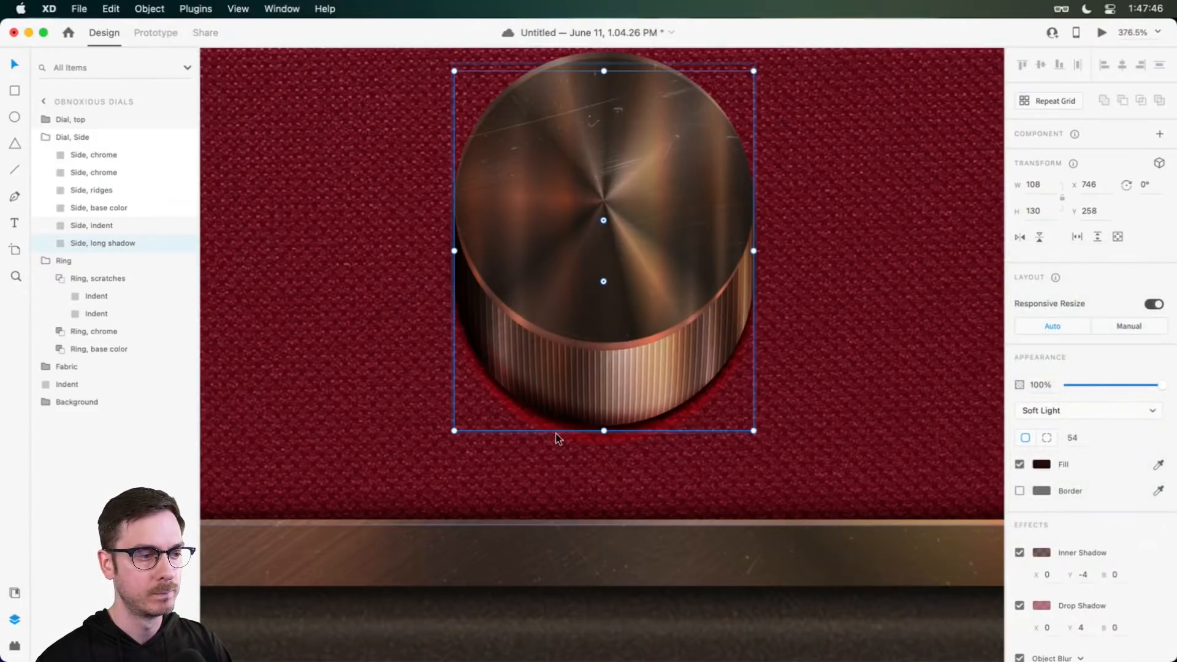
left_click_drag(604, 431, 604, 570)
Step: Fill the long shadow with a linear gradient from black beneath the dial to transparent black at the far end
left_click(1046, 466)
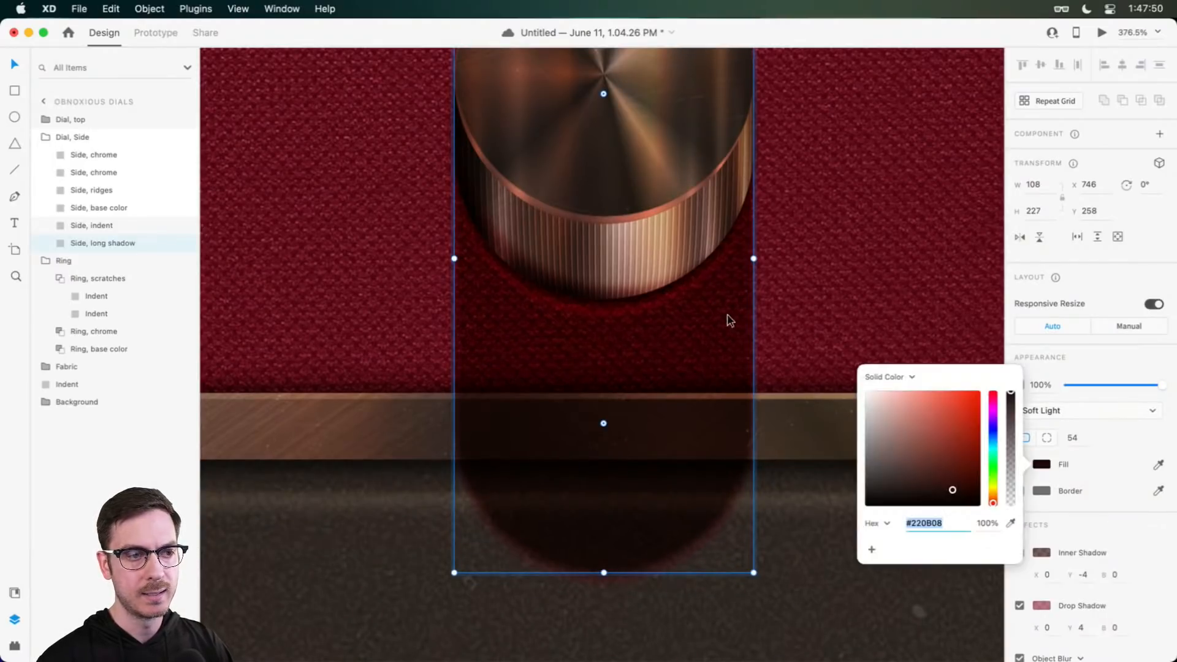
left_click(904, 372)
left_click(899, 391)
scroll(738, 233, "down", 5)
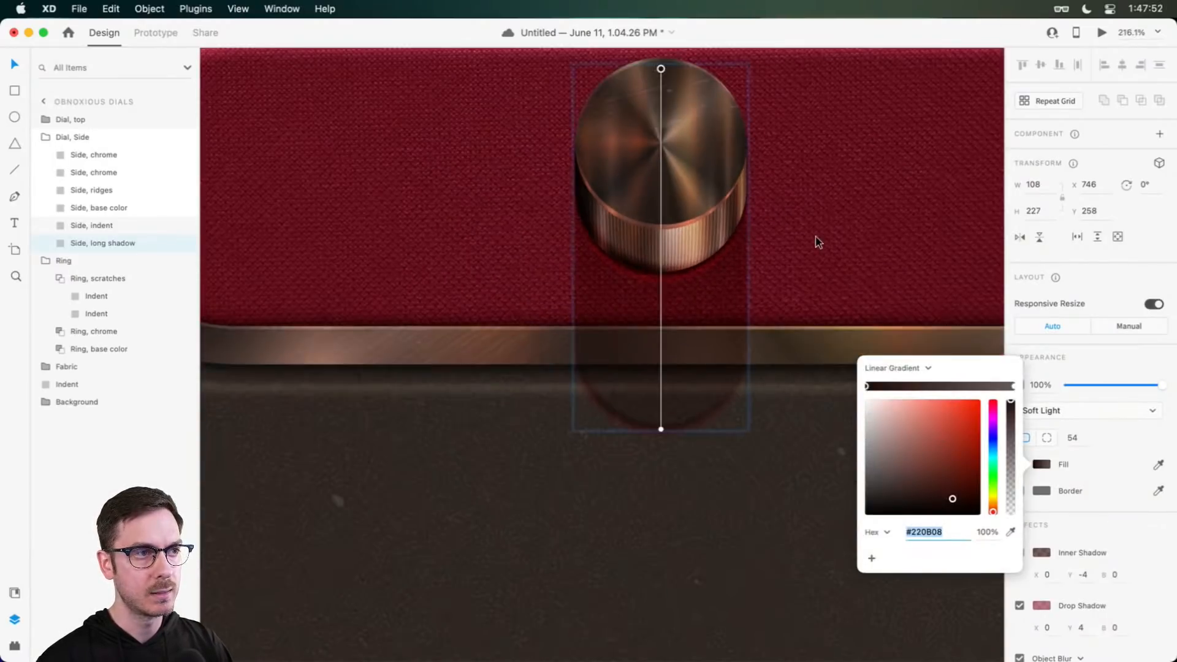
scroll(817, 241, "up", 1)
left_click_drag(903, 496, 866, 504)
left_click(1012, 386)
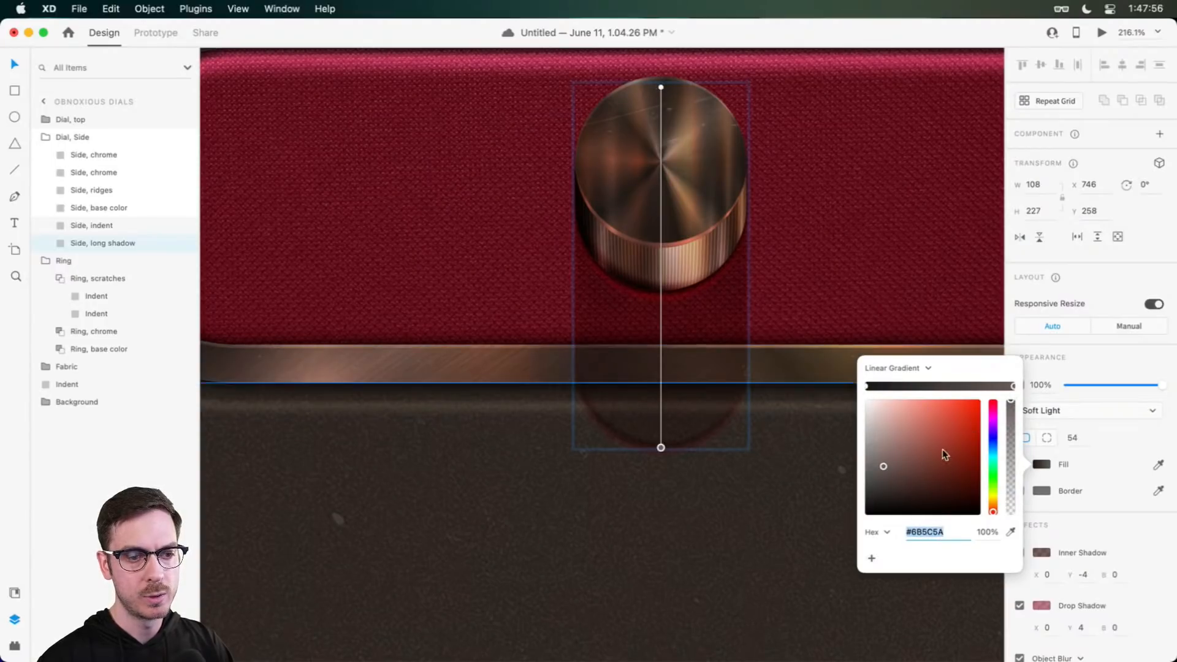
left_click_drag(942, 452, 860, 505)
left_click_drag(1010, 415, 1000, 513)
Step: Turn off the long shadow's inner and drop shadows and increase its Object Blur to 9
left_click(1019, 552)
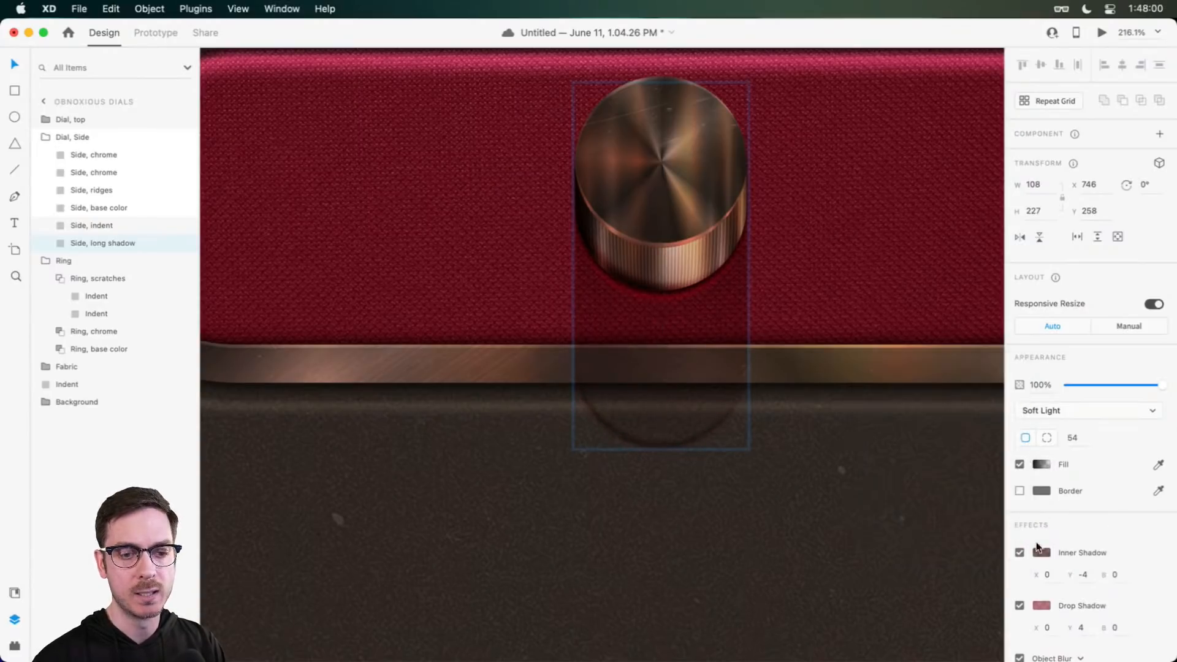
left_click(1020, 579)
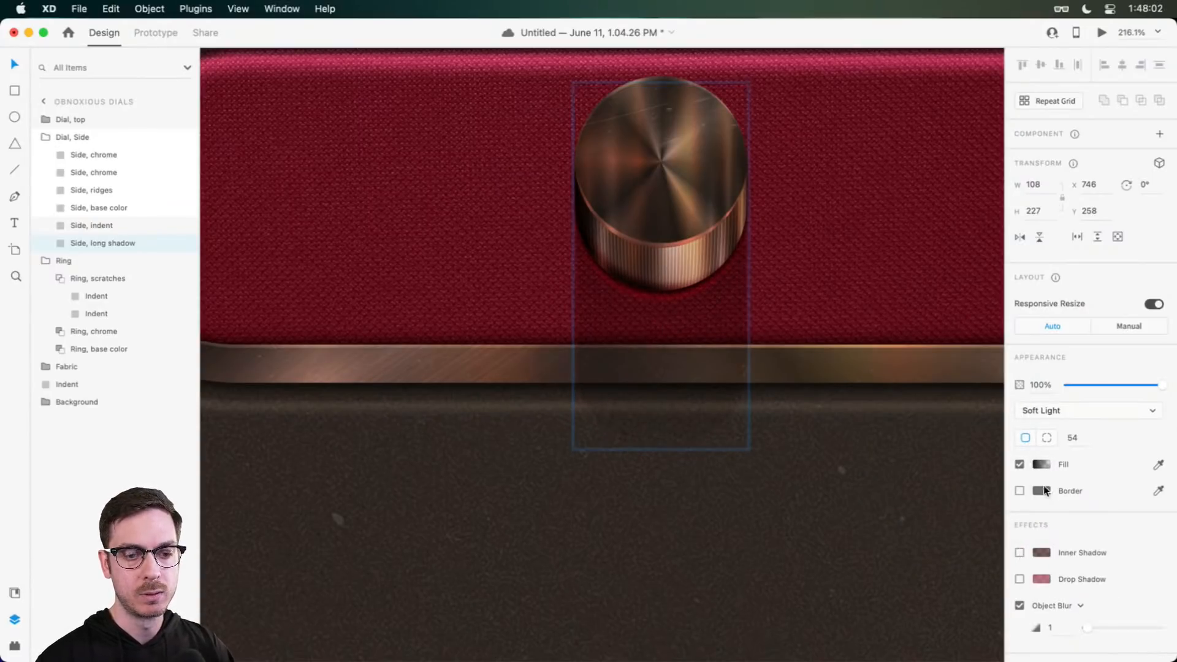
left_click_drag(1088, 625, 1099, 627)
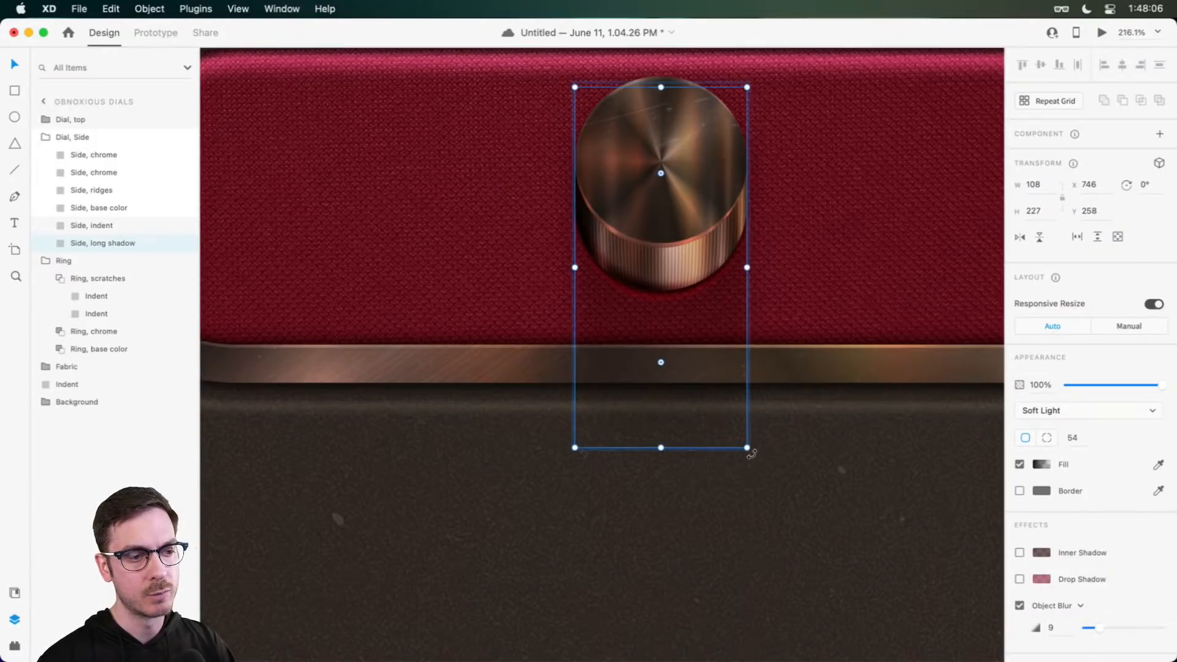
Step: Rotate the long shadow to -32°, move it to about X 725, Y 269, and set its blend mode to Overlay
left_click_drag(751, 453, 829, 375)
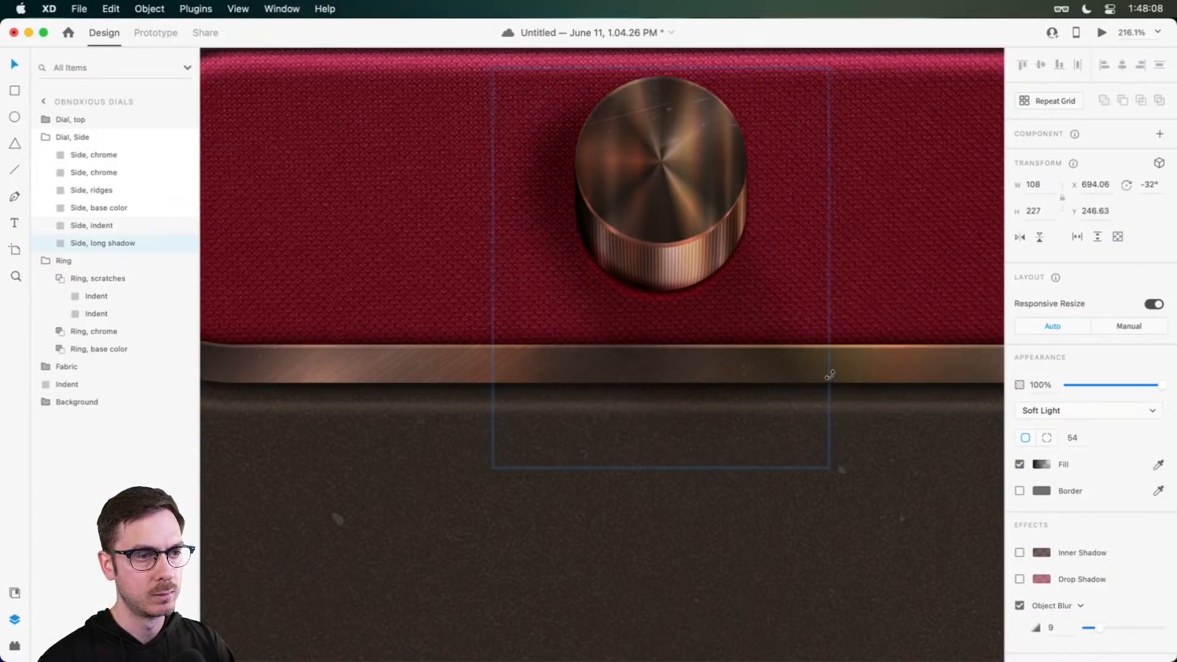
left_click_drag(747, 334, 799, 371)
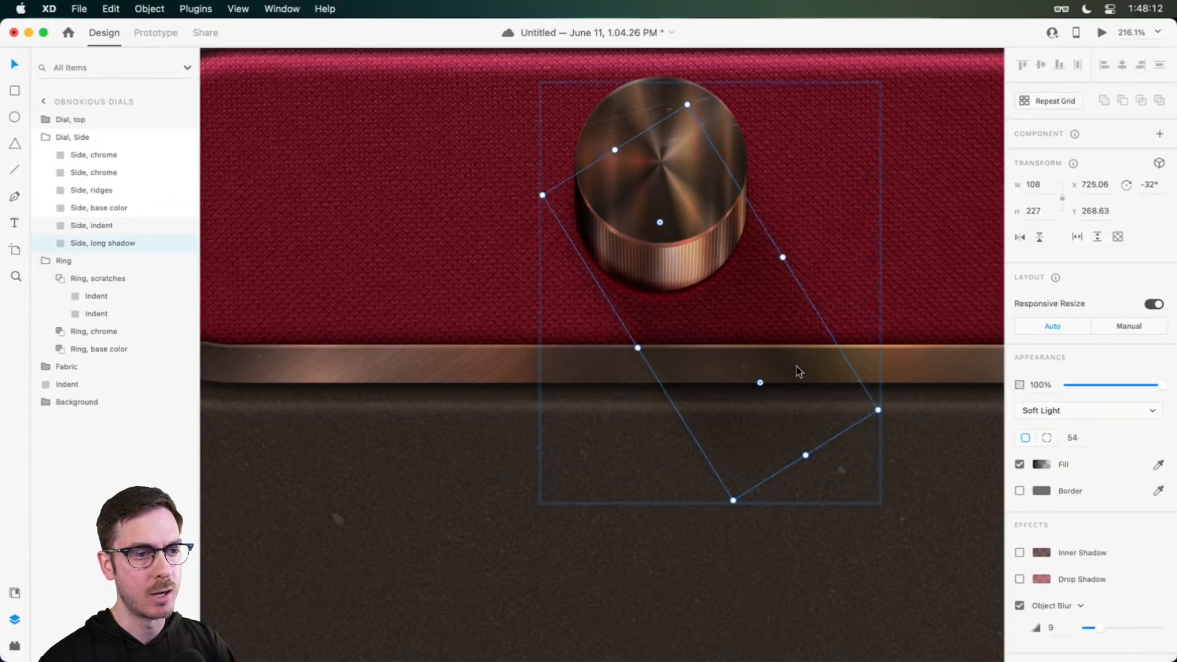
left_click(1072, 409)
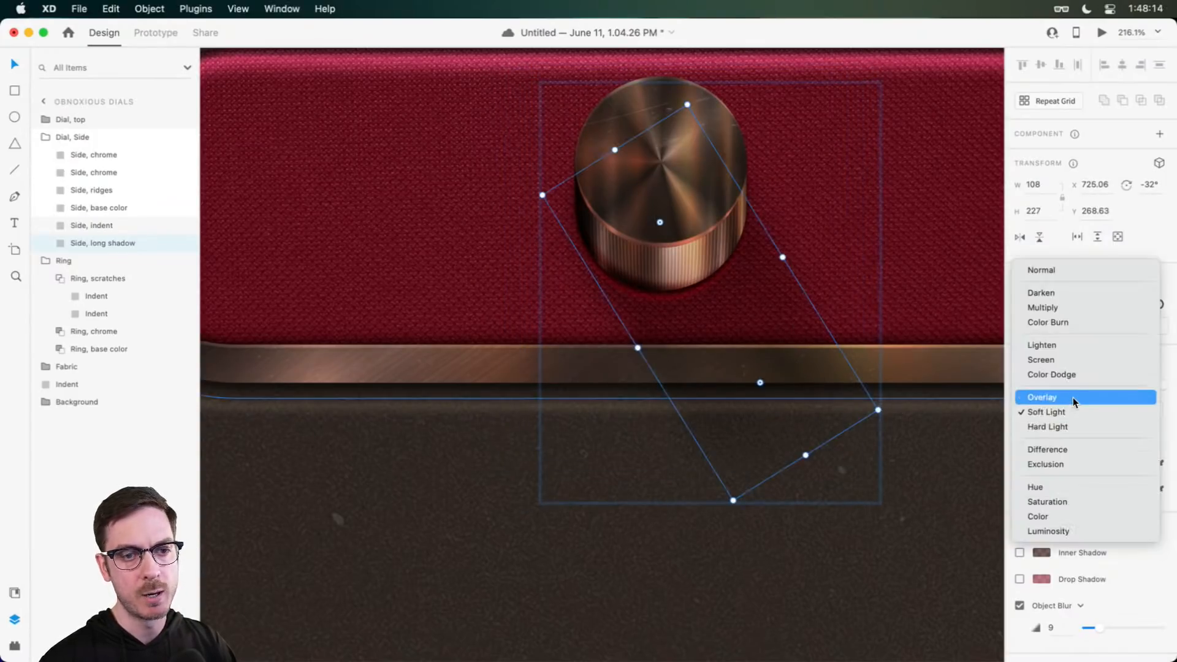
left_click(1073, 397)
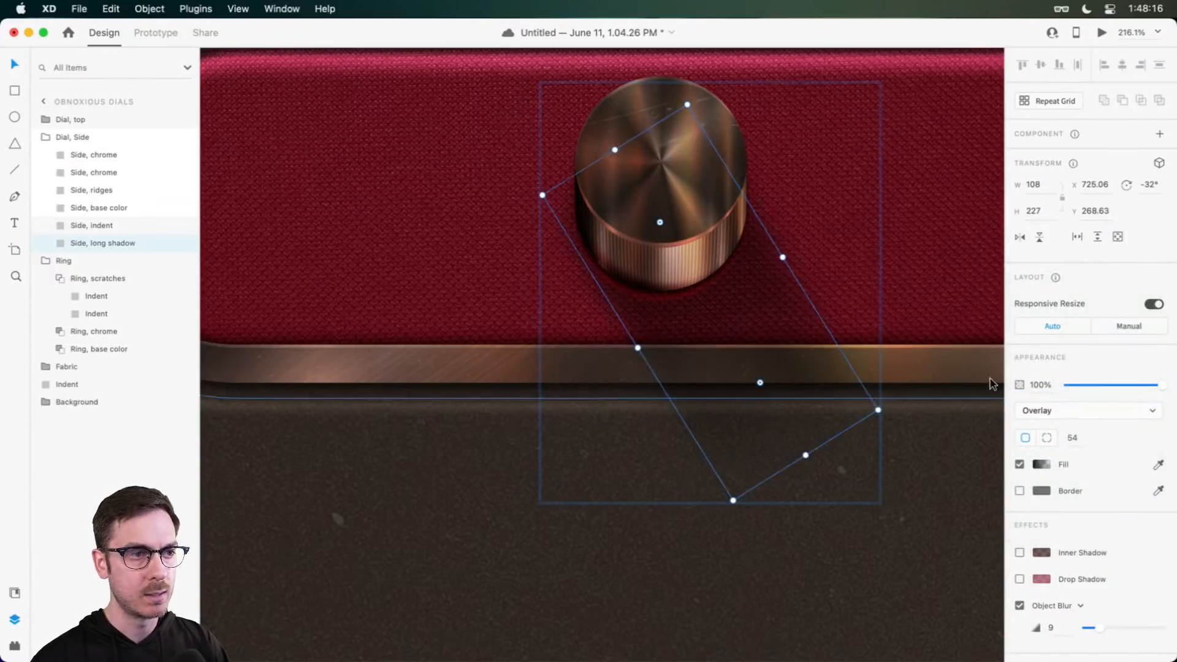
Step: Reshape the "Side, long shadow" path by moving its far-end points down and outward so the shadow widens away from the dial
scroll(766, 258, "up", 5)
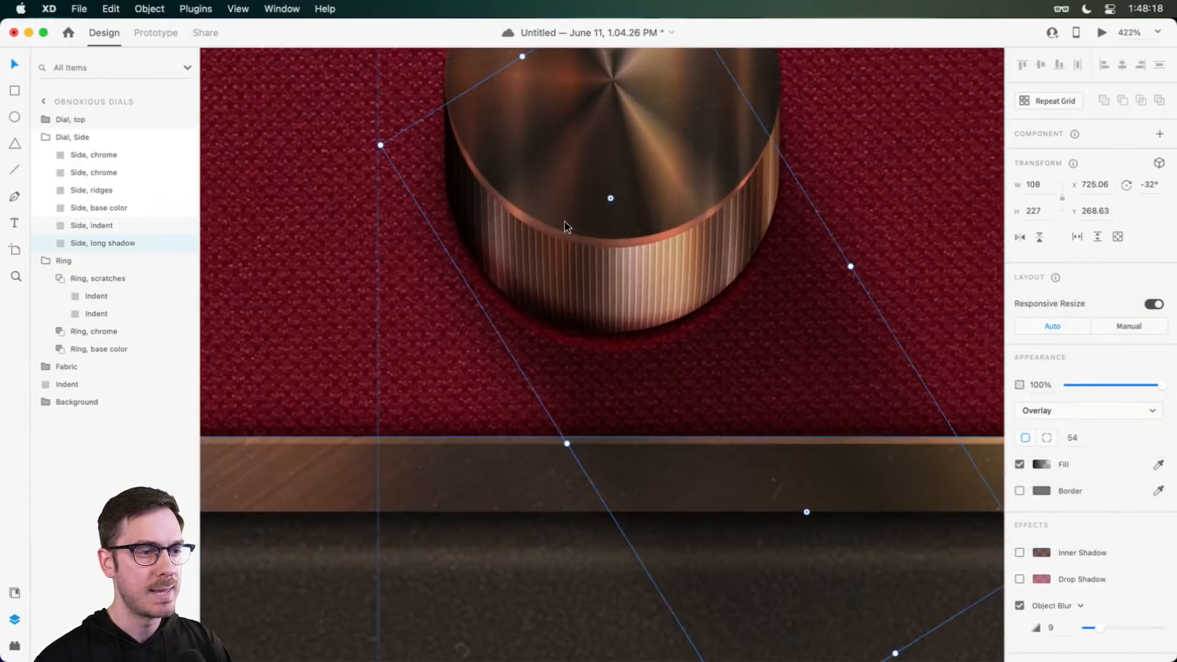
scroll(576, 236, "down", 5)
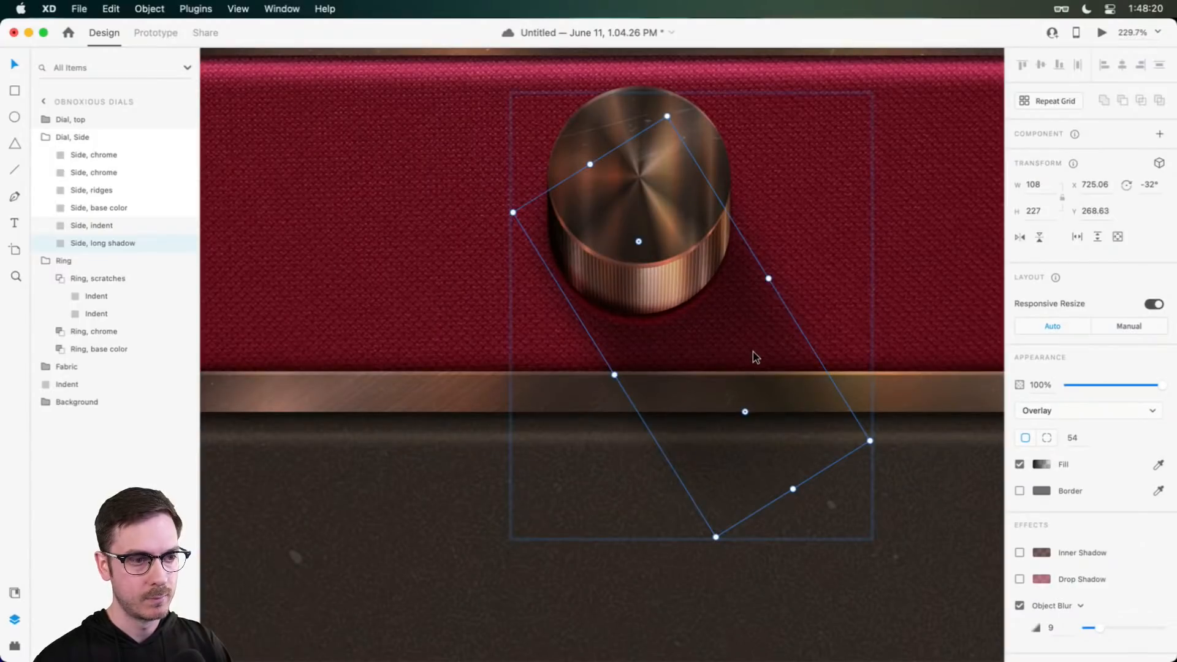
double_click(744, 334)
mouse_move(771, 321)
left_mouse_down()
mouse_move(857, 434)
mouse_move(807, 397)
mouse_move(753, 317)
left_mouse_up()
key("Escape")
left_click_drag(744, 413, 740, 434)
double_click(758, 355)
left_click_drag(748, 305, 849, 458)
left_click_drag(607, 415, 859, 554)
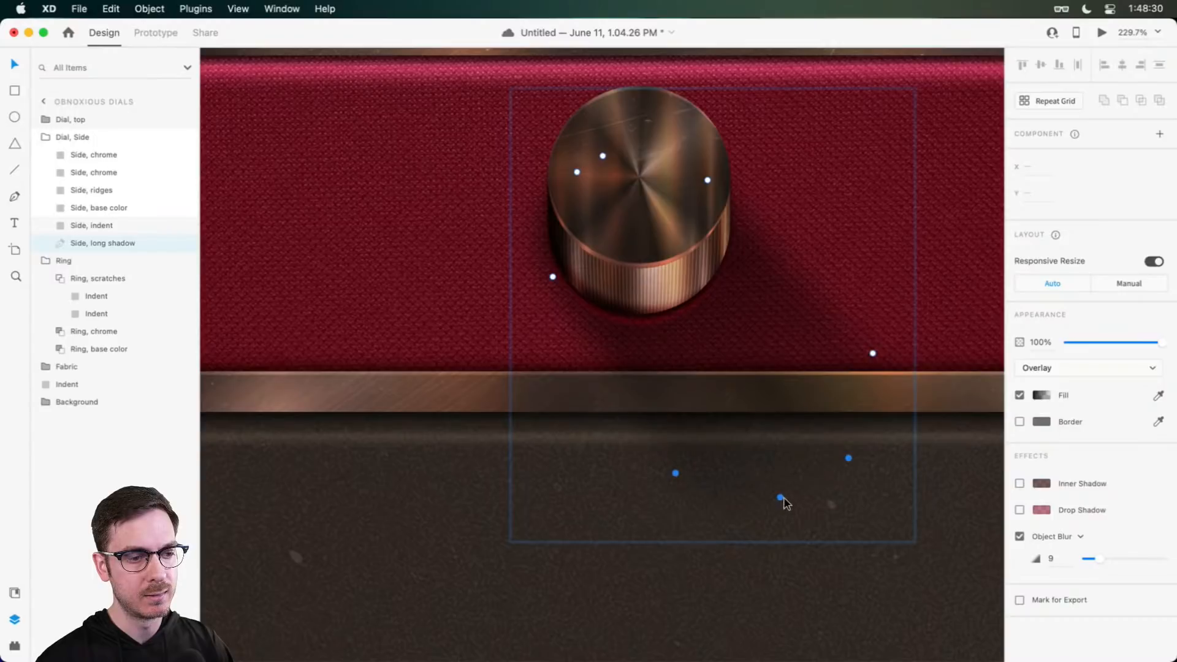
left_click_drag(622, 412, 763, 507)
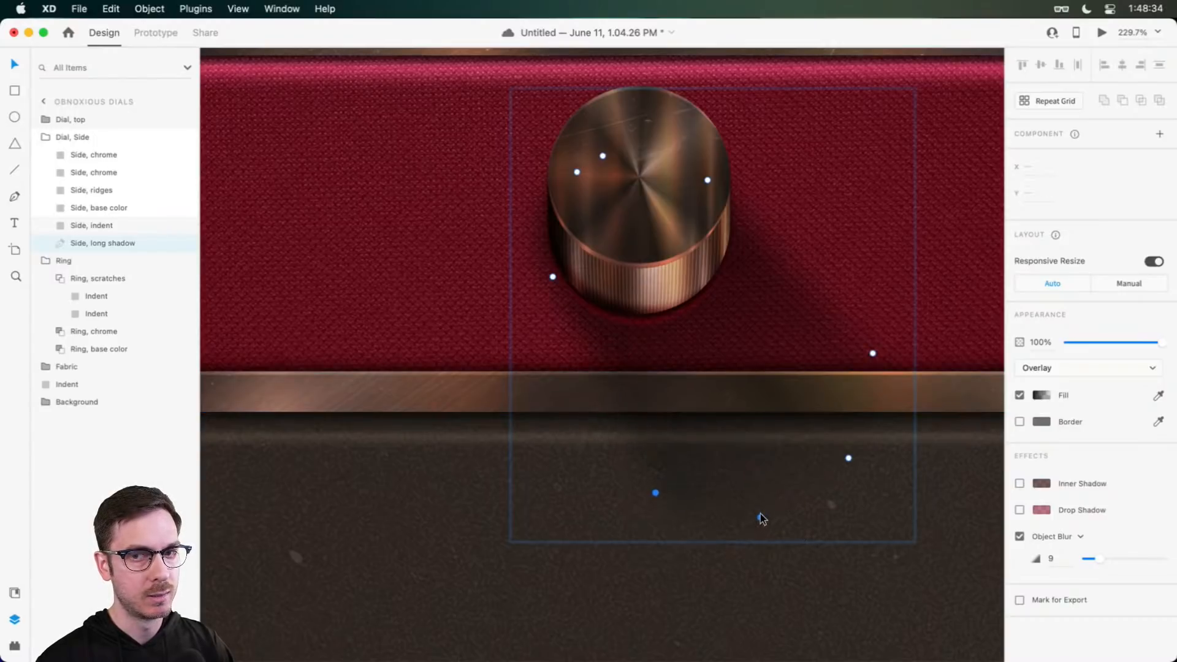
left_click(845, 208)
Step: Examine the dials in the Dribbble "Skeuomorphism Explorations" reference in Safari and return to the dial design in XD
scroll(653, 172, "up", 3)
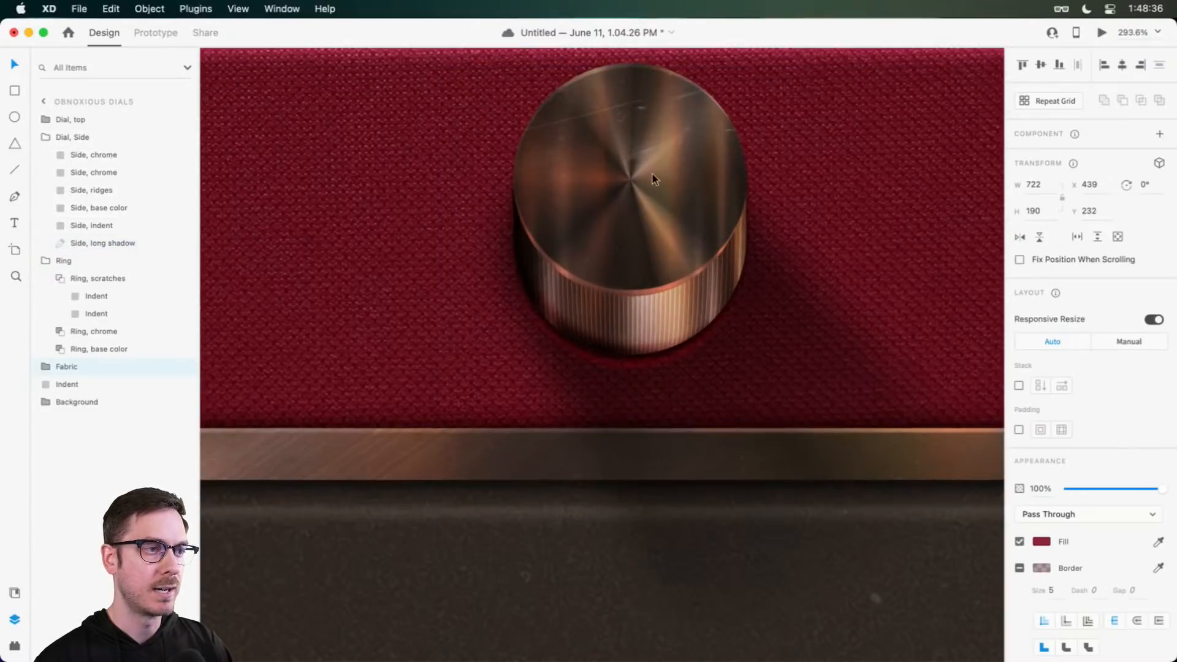
scroll(652, 172, "up", 2)
left_click(597, 244)
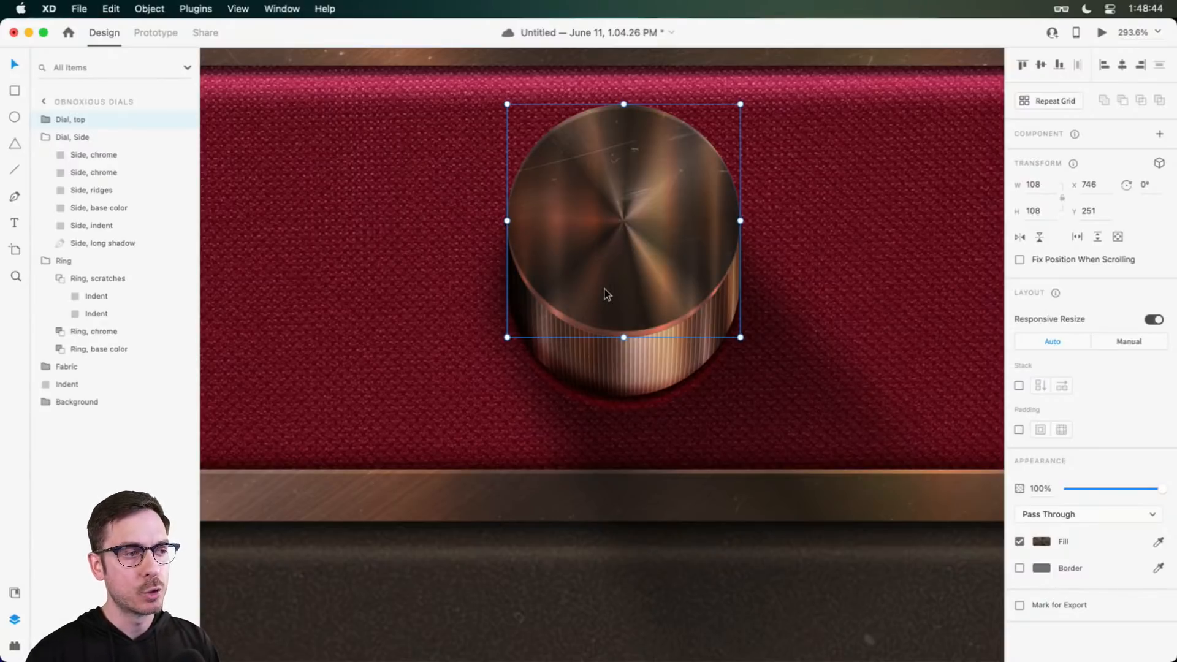
key("super+Tab")
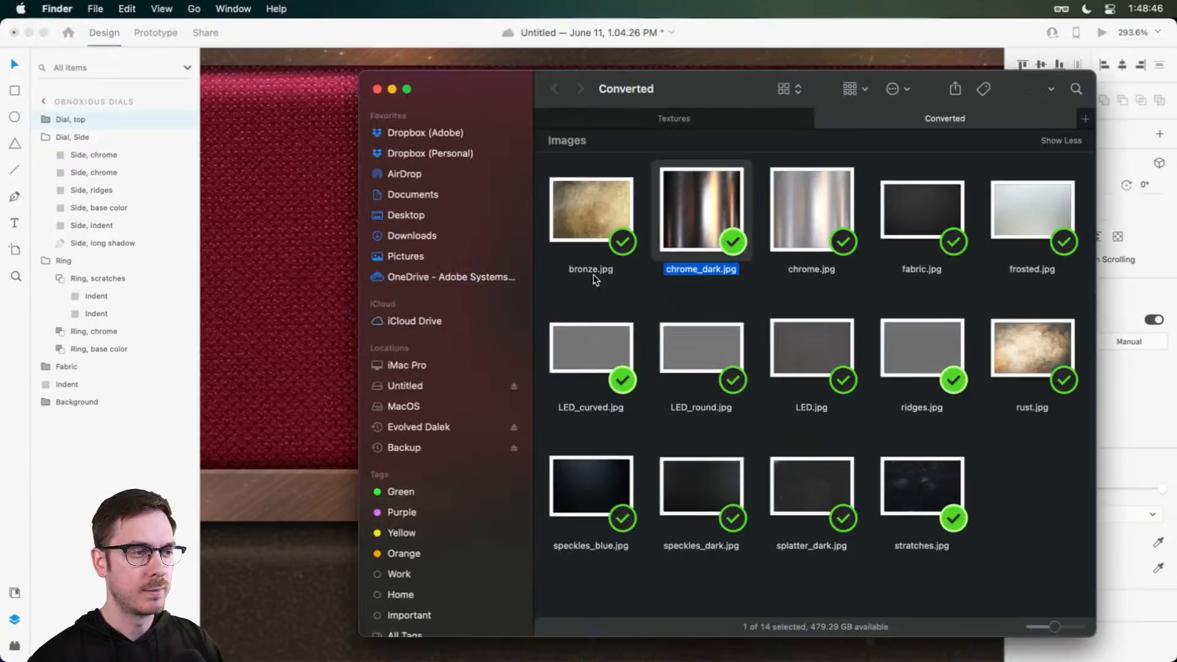
key("super+Tab")
key("super+Tab")
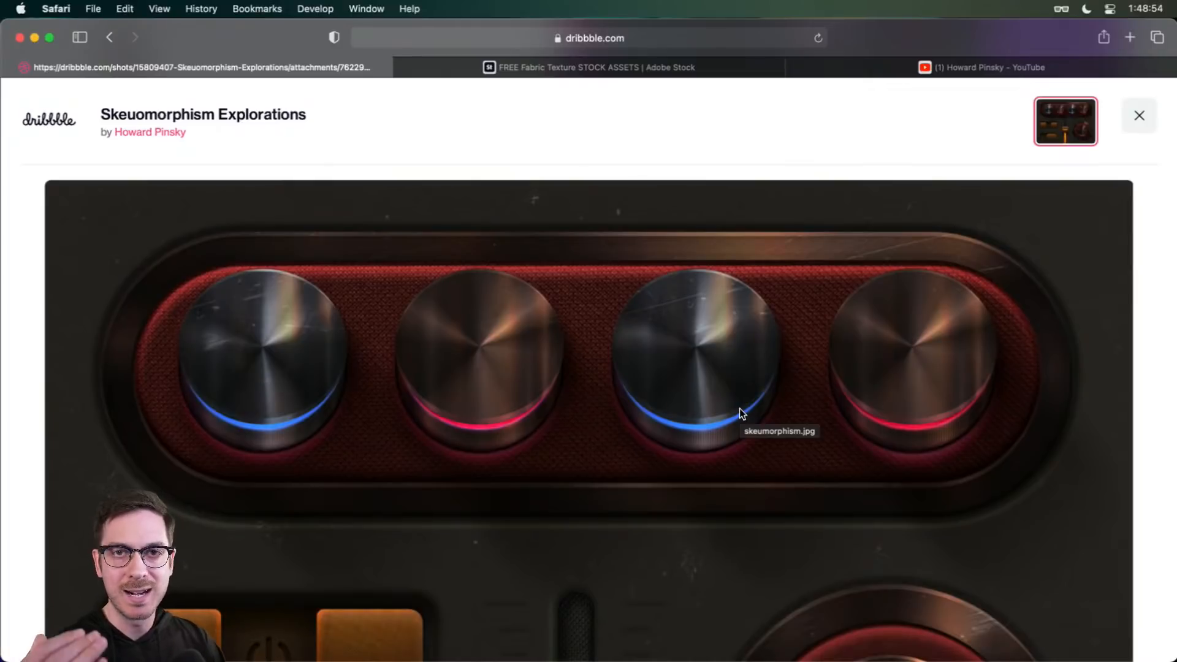
key("super+Tab")
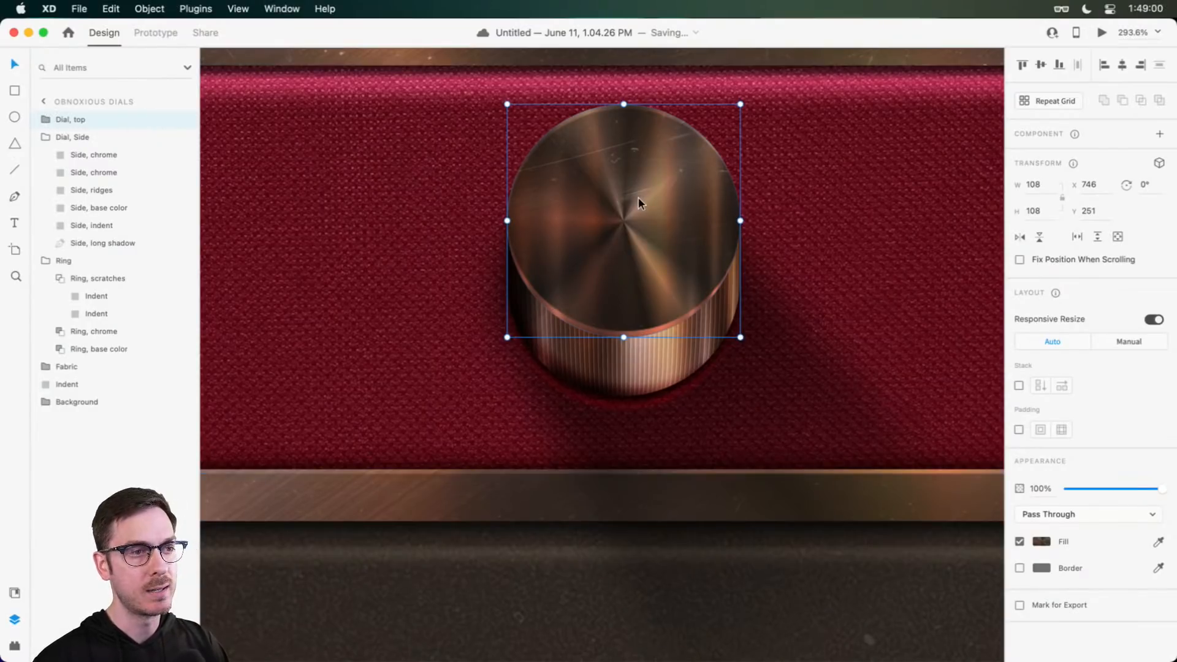
Step: Duplicate the "Dial, top" group, hide the duplicate, and hide the scratches and chrome layers in the original group
key("super+d")
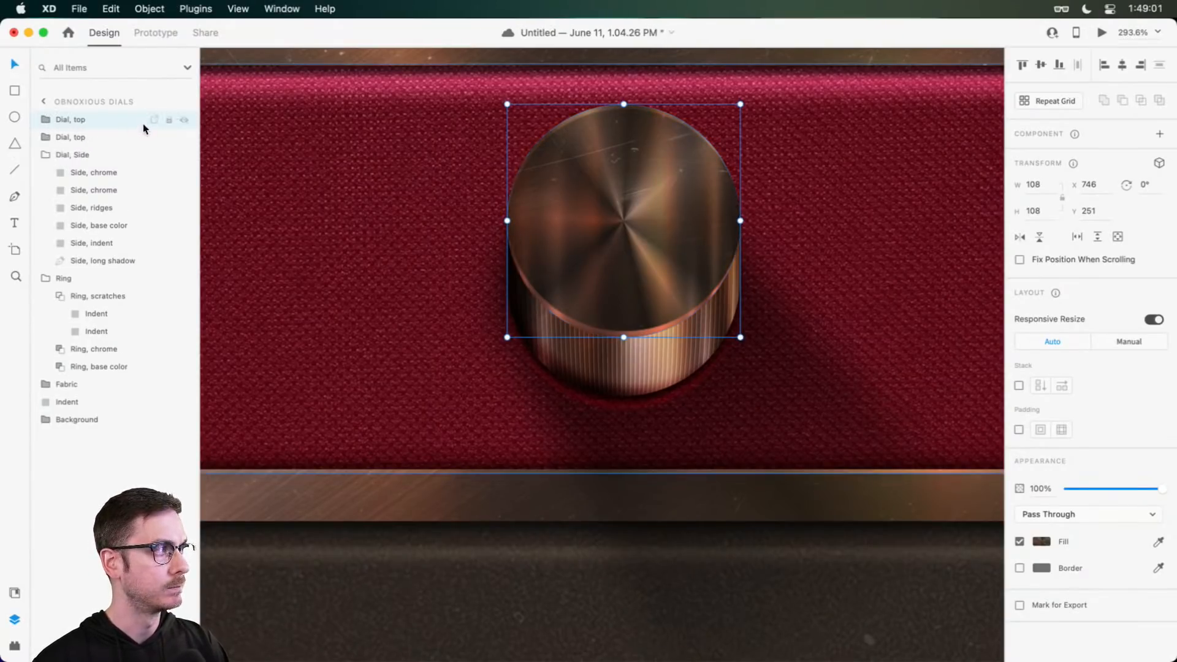
left_click(184, 121)
left_click(54, 138)
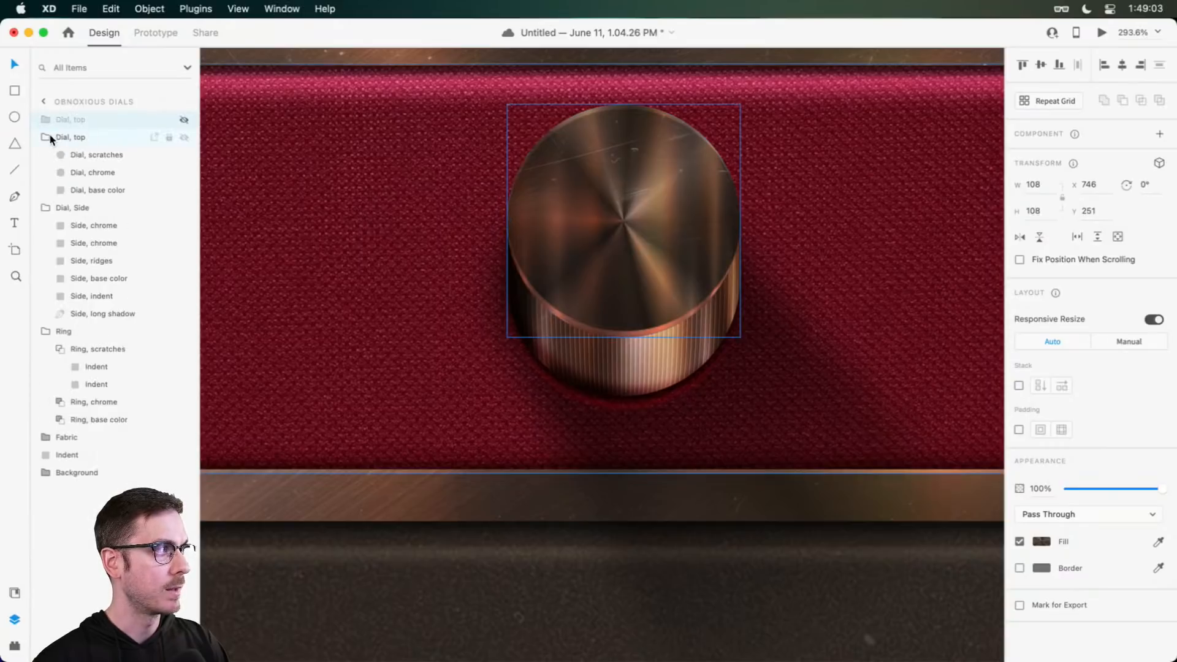
left_click(103, 157)
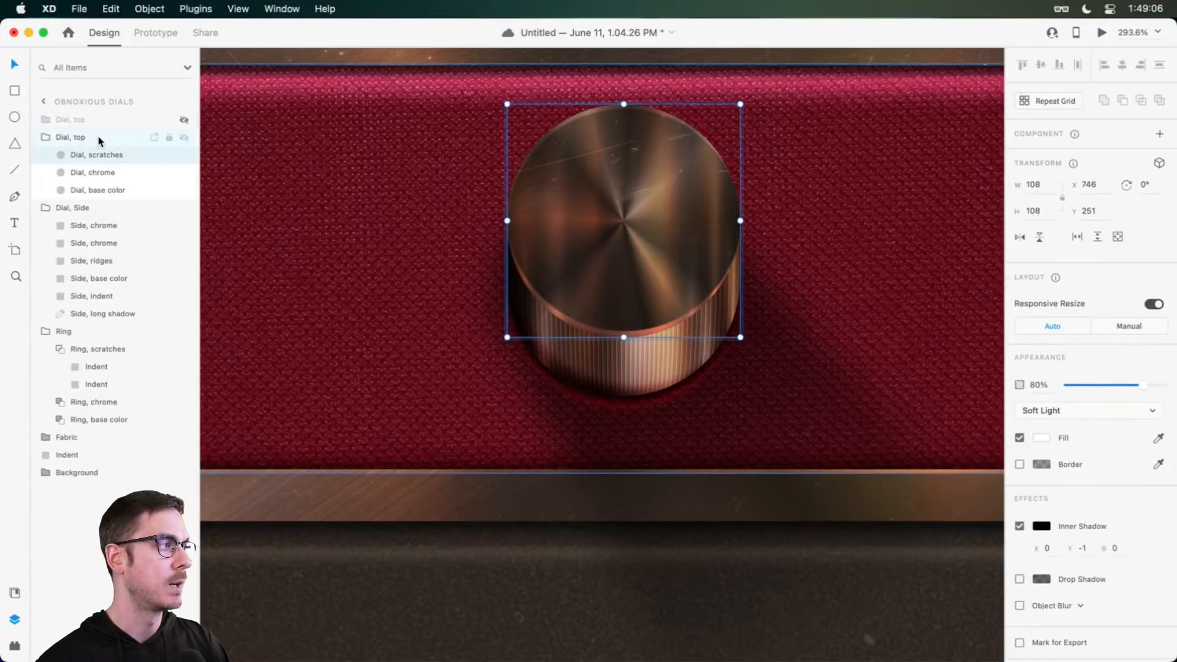
left_click(184, 154)
left_click(184, 173)
Step: Turn off the inner shadow of "Dial, base color" and replace its angular gradient with a solid fill
left_click(126, 189)
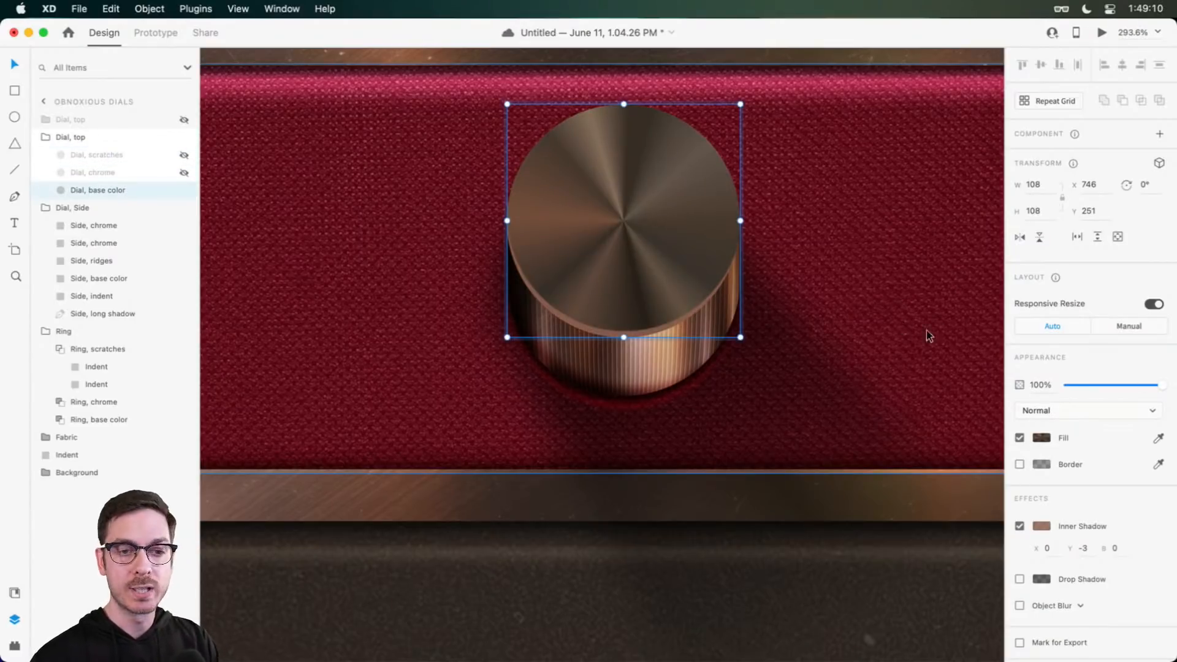
left_click(1019, 526)
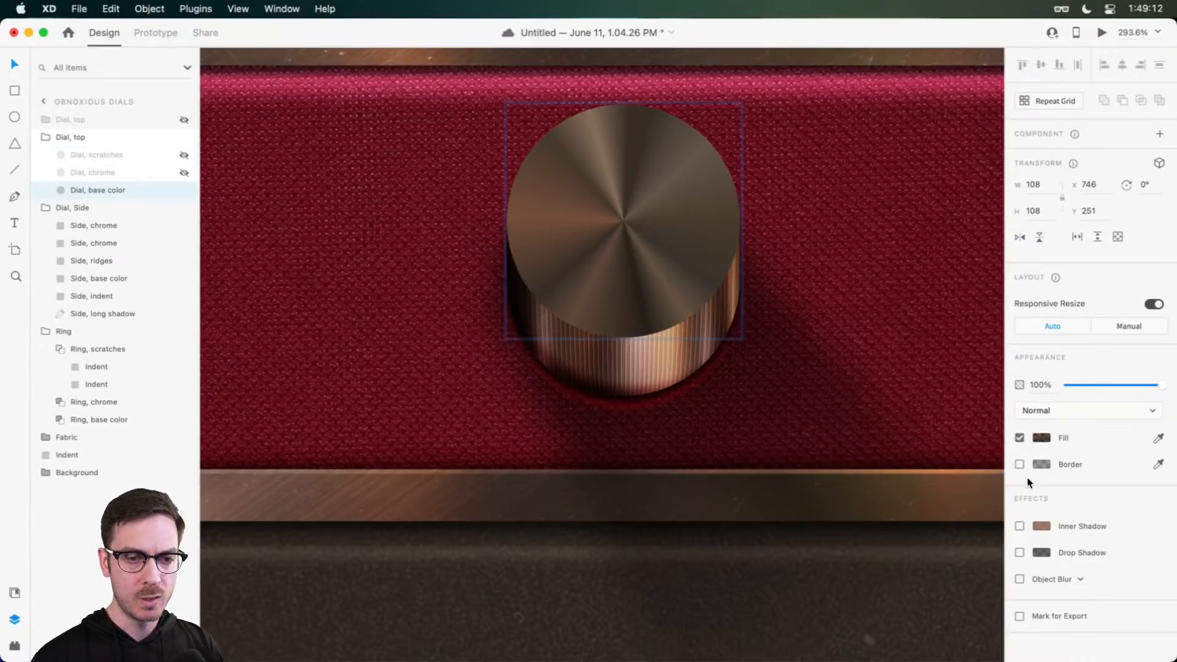
left_click(1043, 437)
left_click(895, 342)
left_click(891, 306)
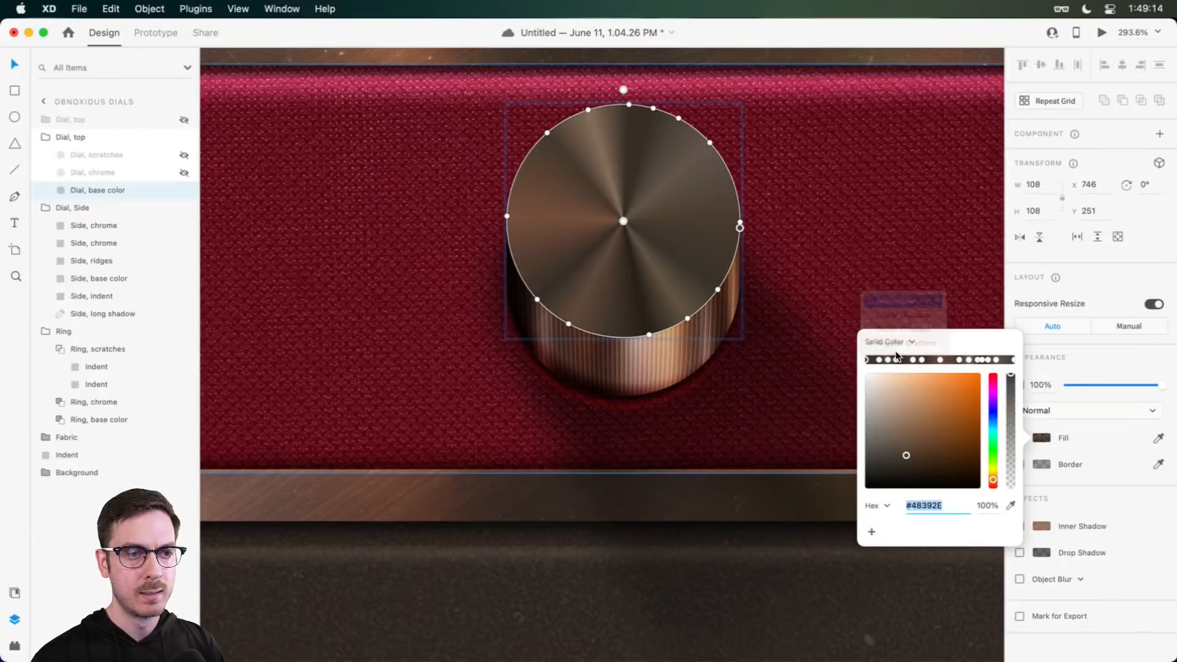
Step: Try a radial gradient with a #F2114E centre on the dial's base circle and return it to a solid #B23053 fill
left_click(895, 351)
left_click(894, 375)
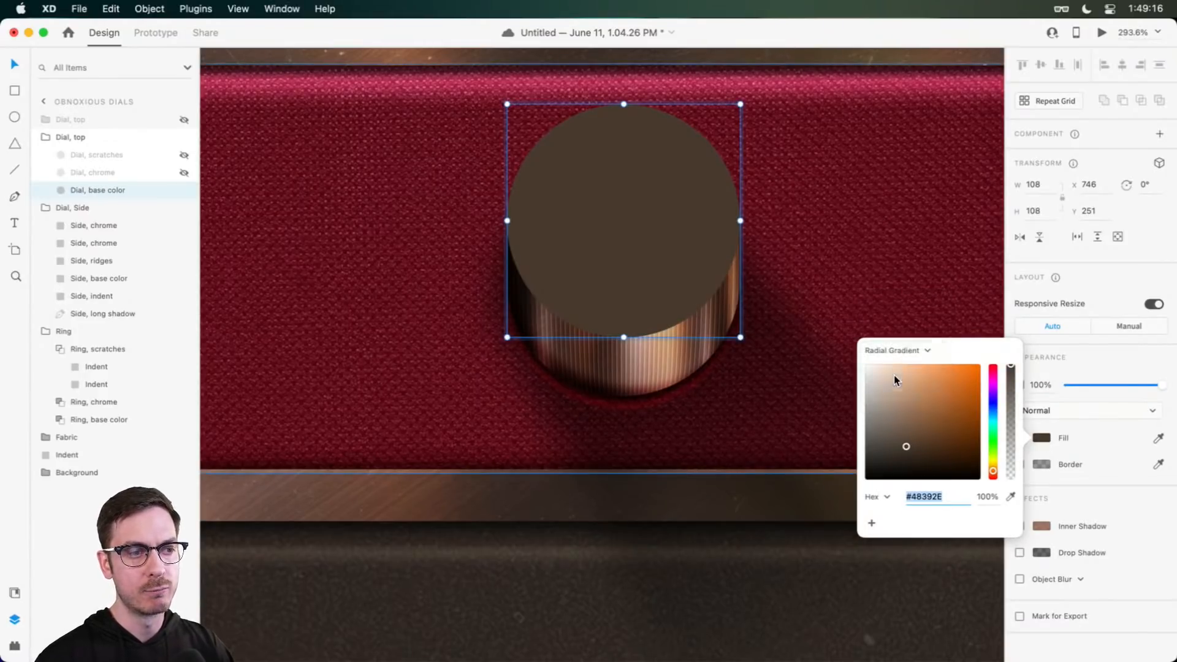
left_click_drag(992, 480, 994, 382)
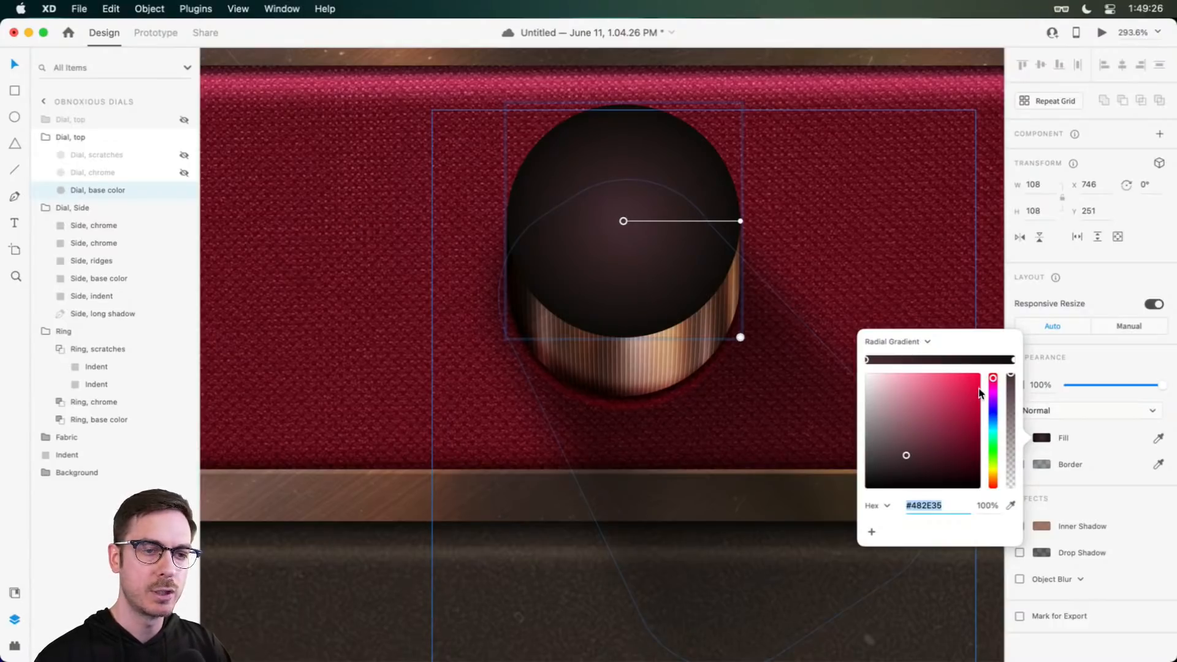
left_click(968, 382)
left_click(899, 341)
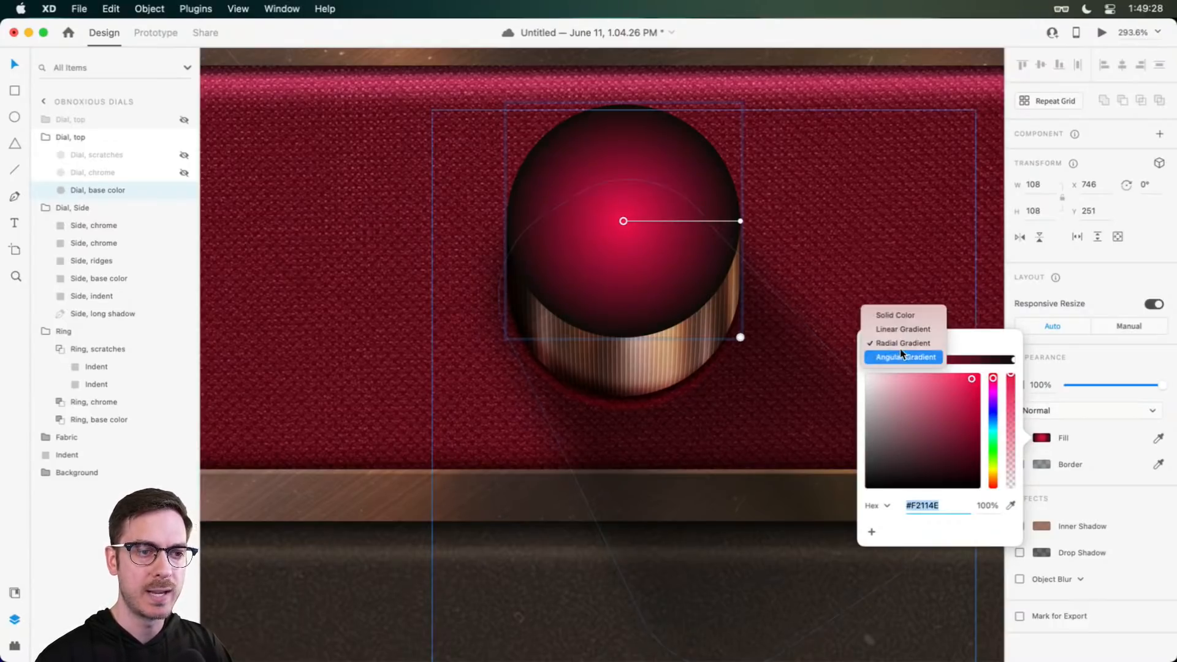
left_click(896, 315)
mouse_move(967, 390)
left_mouse_down()
mouse_move(957, 412)
mouse_move(955, 389)
mouse_move(949, 399)
left_mouse_up()
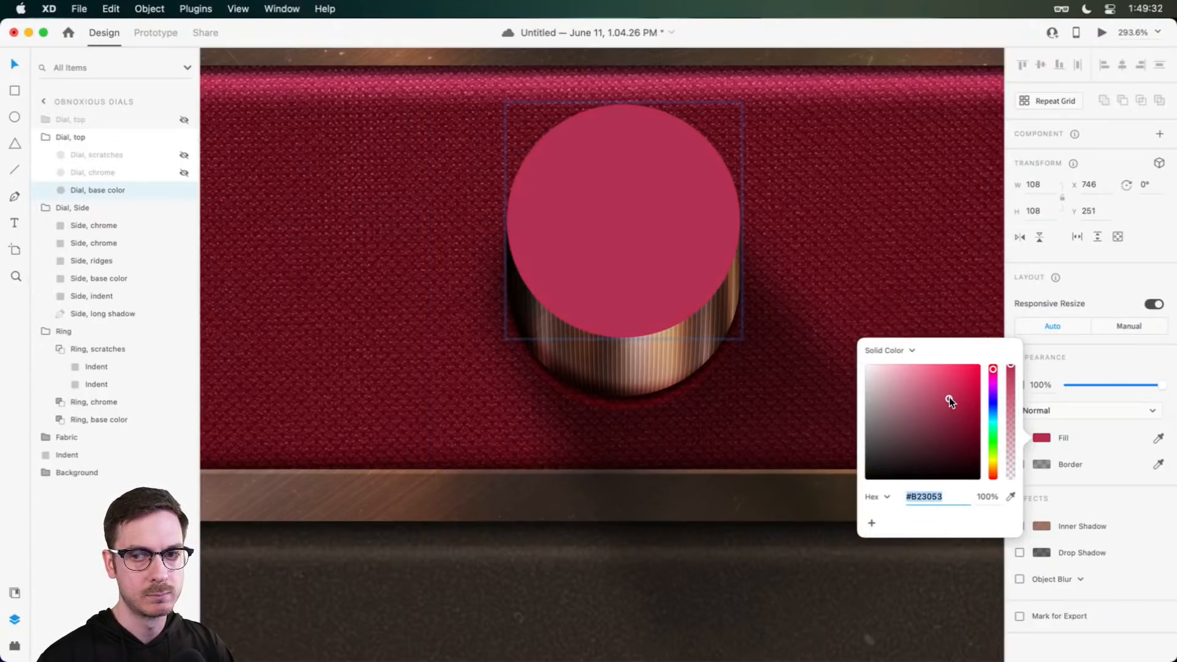
left_click(1124, 366)
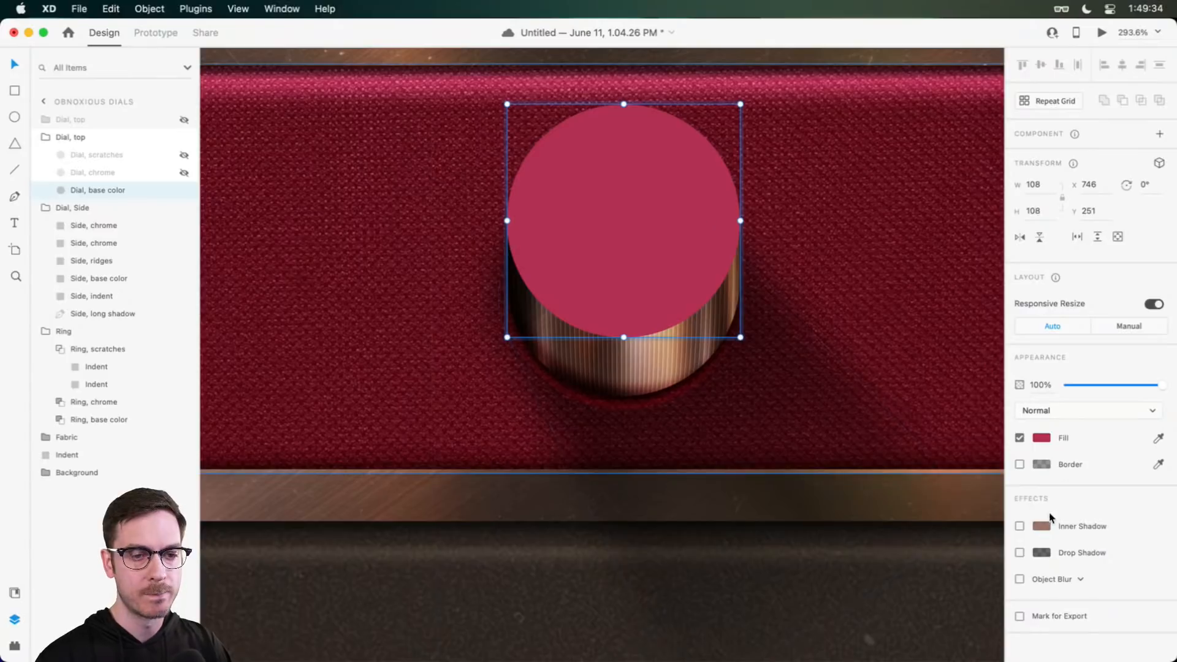
Step: Give the dial's base circle a drop shadow with X 0, Y 2 and blur 0
left_click(1020, 552)
left_click(1047, 574)
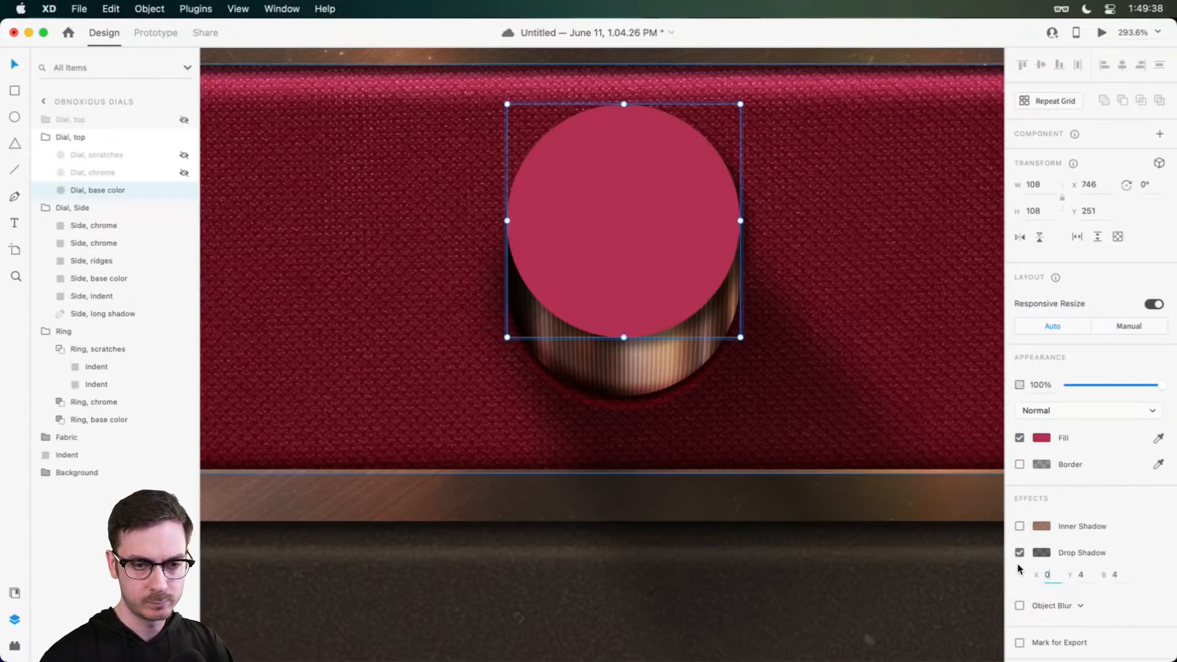
type("0")
key("Tab")
key("Up")
key("Down")
key("Down")
key("Down")
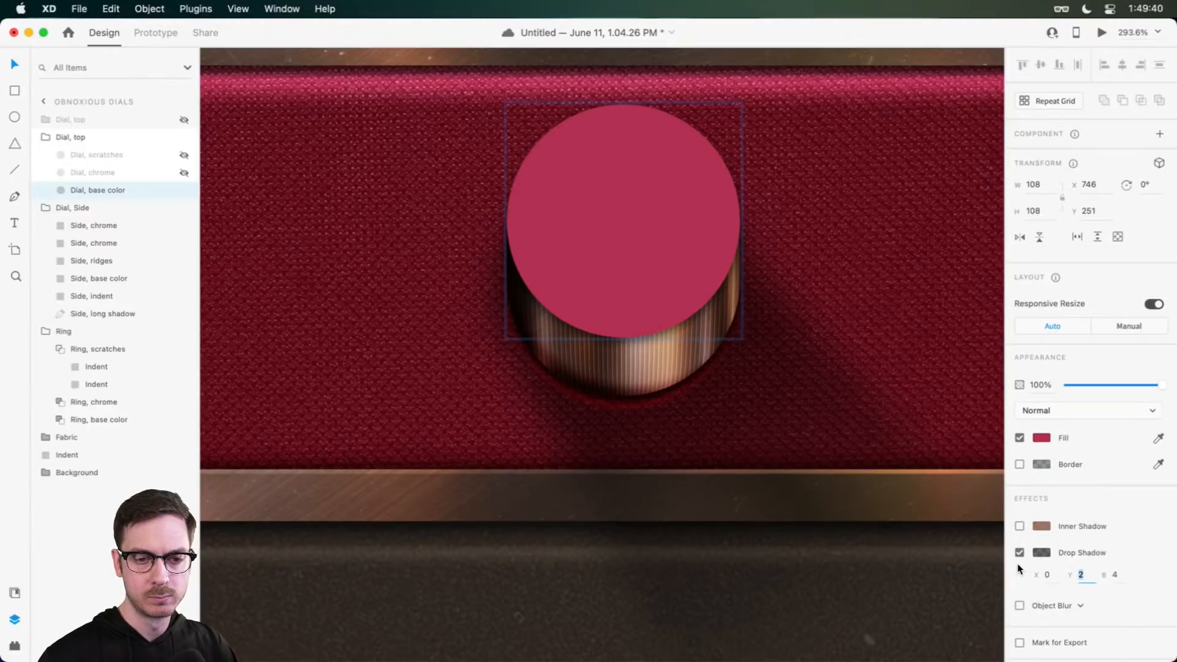
key("Tab")
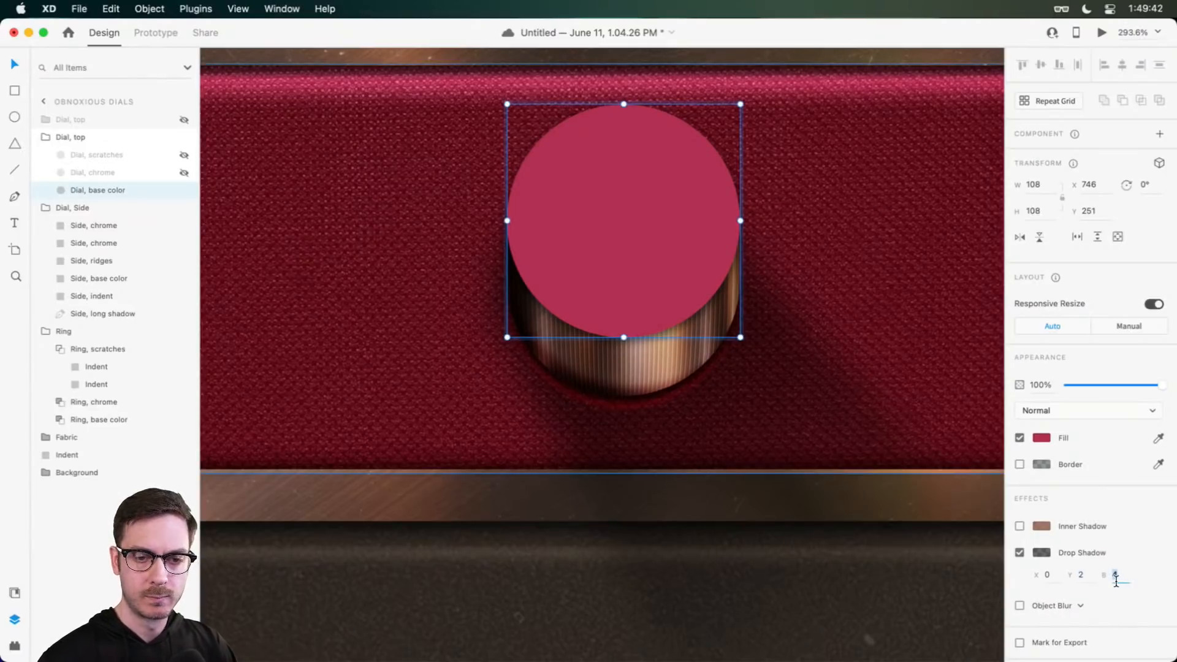
key("Down")
key("Down")
key("Down")
key("Return")
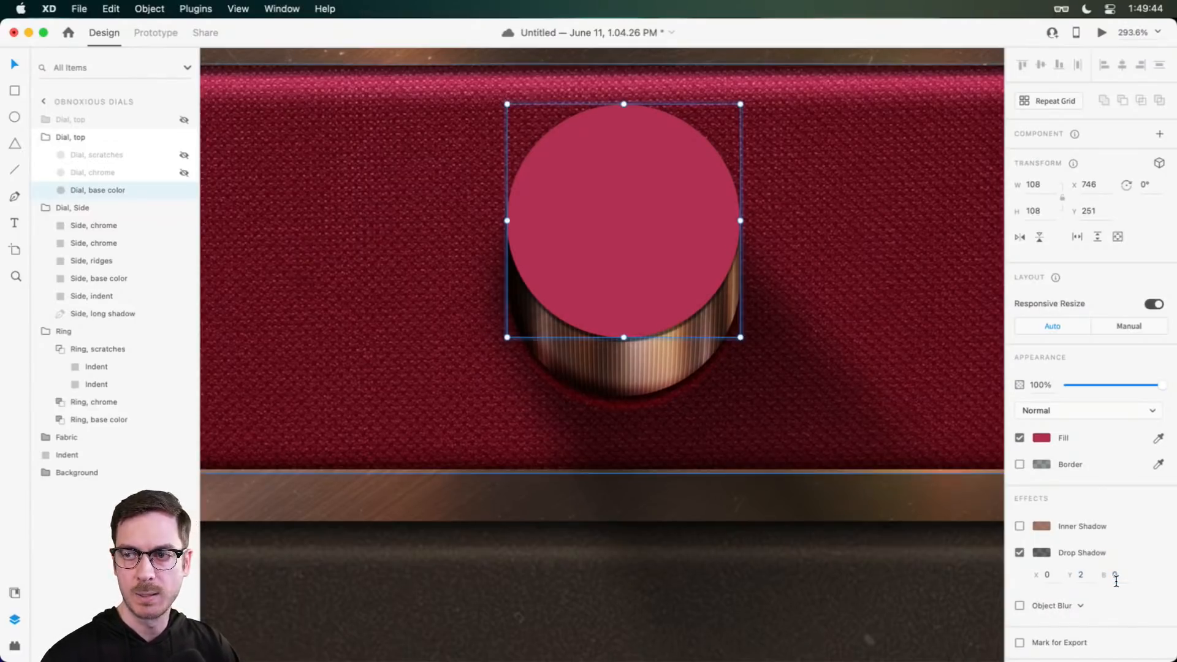
Step: Fill the dial's base circle with a radial gradient from #A32E4E at the centre to a dark maroon edge
left_click(1041, 438)
left_click(896, 348)
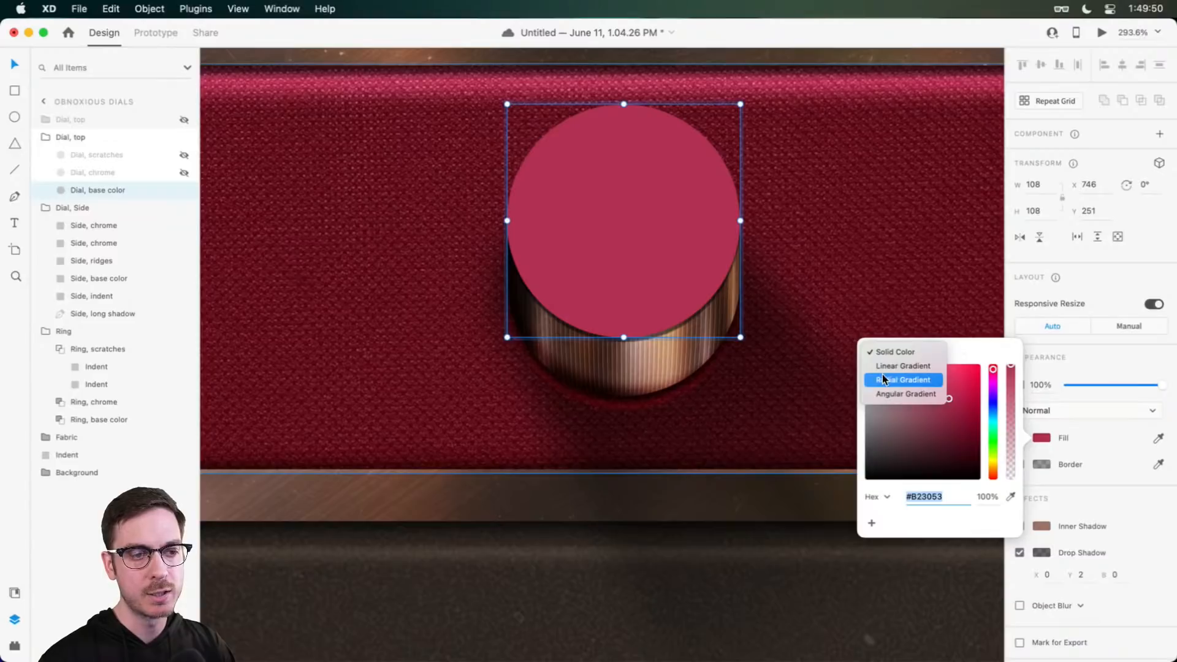
left_click(902, 378)
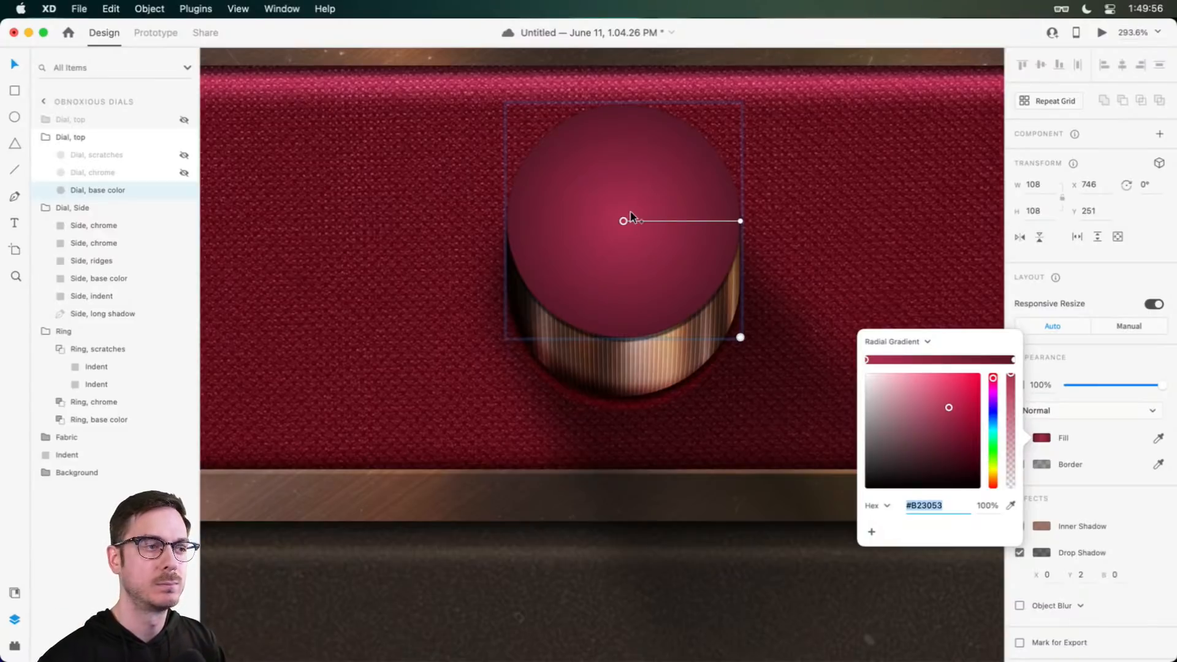
left_click(1012, 359)
left_click_drag(950, 450, 965, 468)
left_click(867, 360)
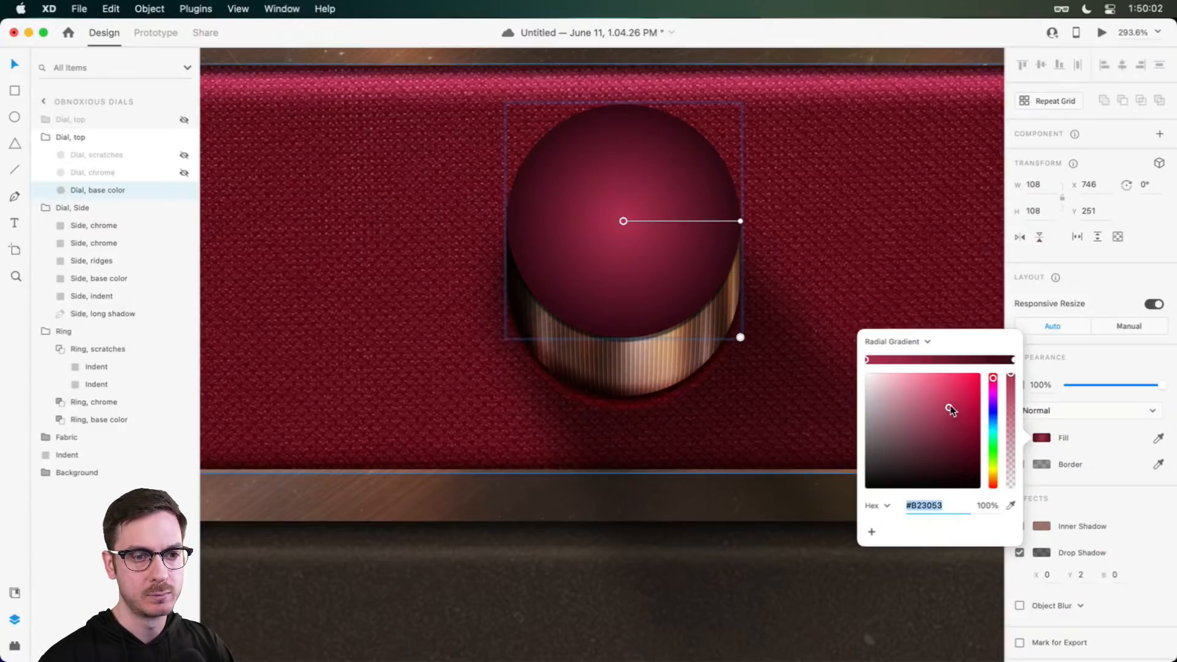
left_click_drag(950, 405, 947, 414)
Step: Enlarge the radial gradient and move its centre down close to the circle's lower edge
left_click_drag(740, 337, 785, 381)
left_click_drag(623, 220, 630, 301)
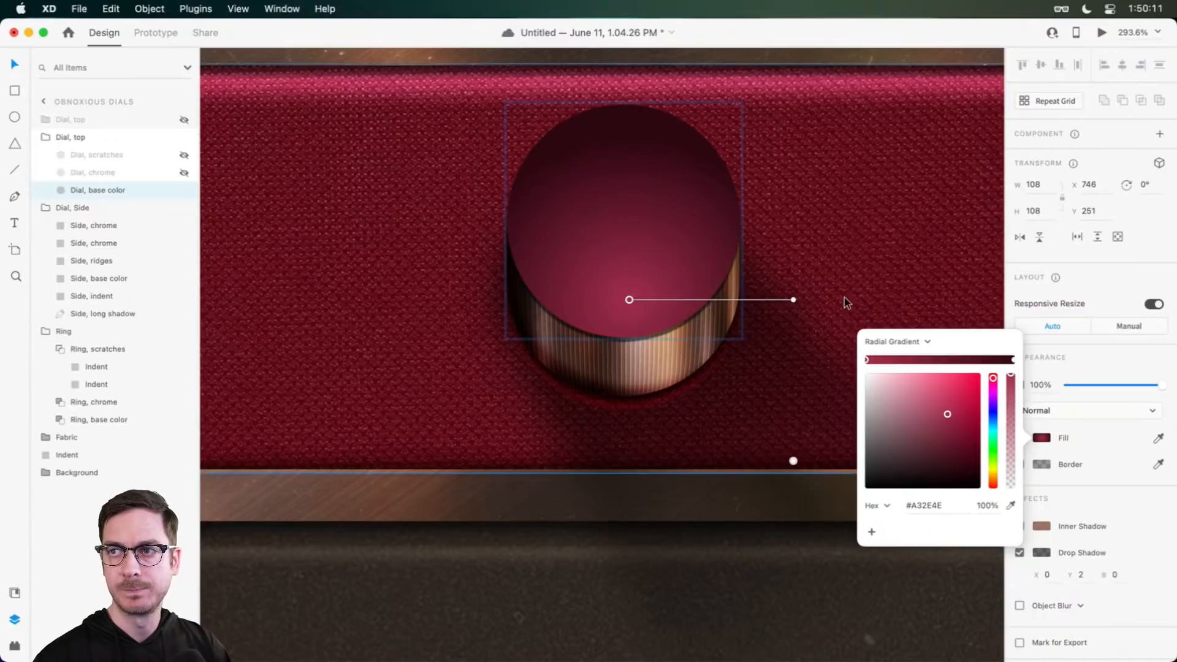
left_click(1075, 362)
Step: Add a border to the dial's base circle with colour #942398 at 50% opacity and size 1
left_click(1020, 464)
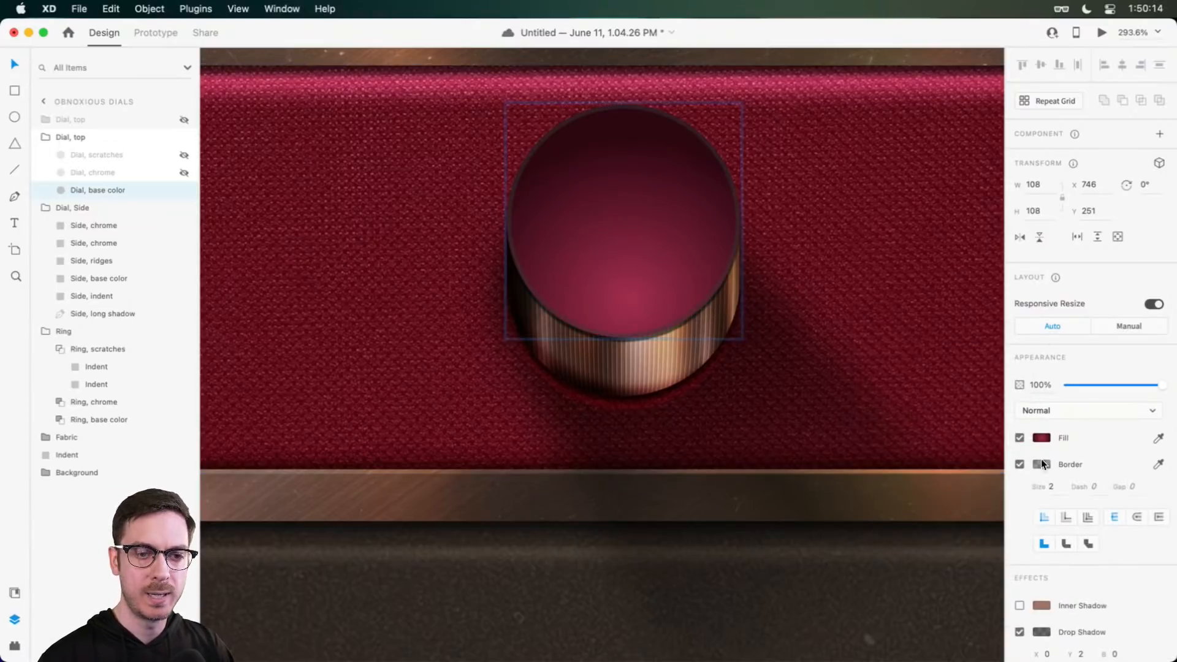
left_click(1041, 464)
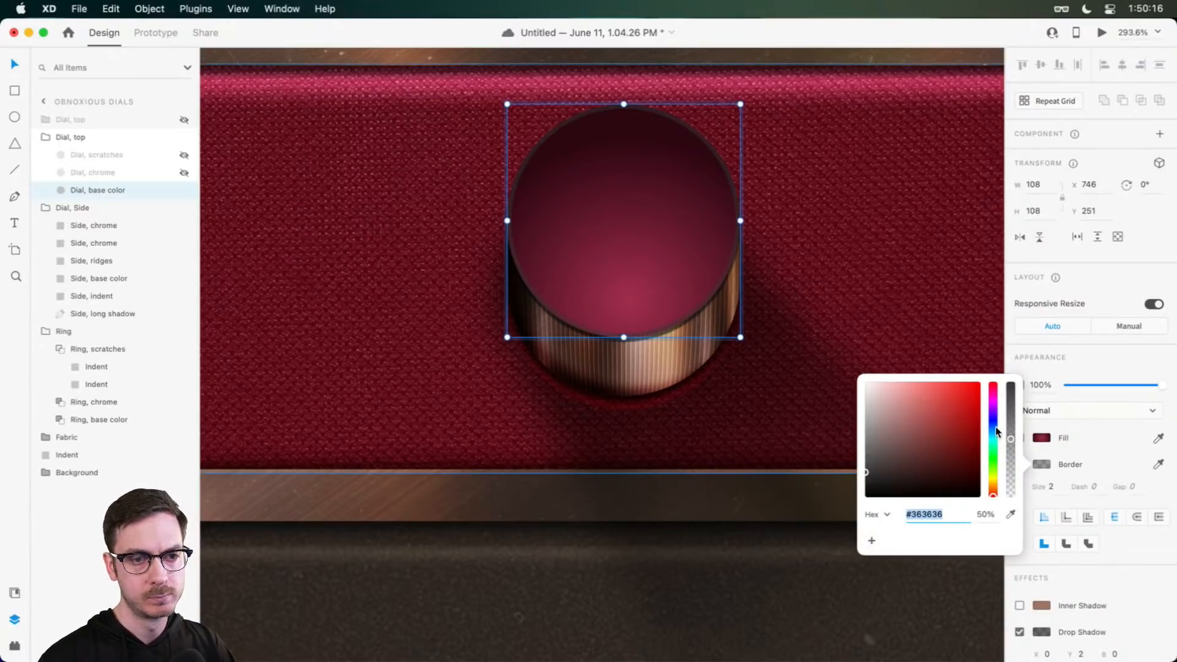
left_click_drag(996, 427, 952, 424)
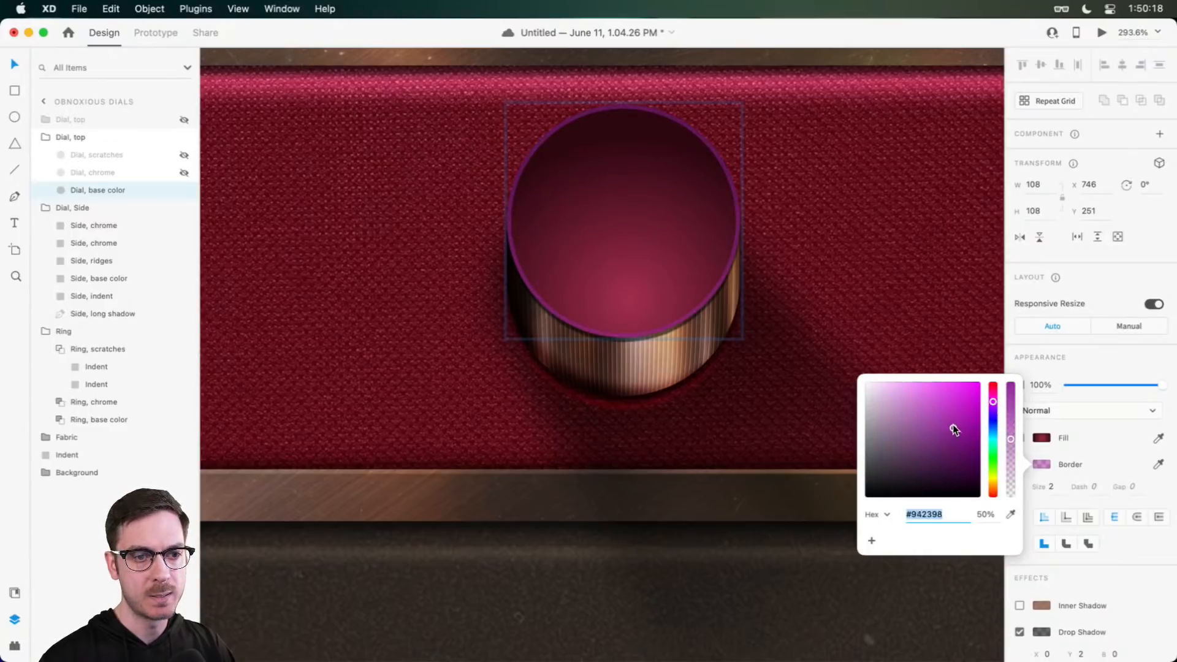
left_click(1057, 493)
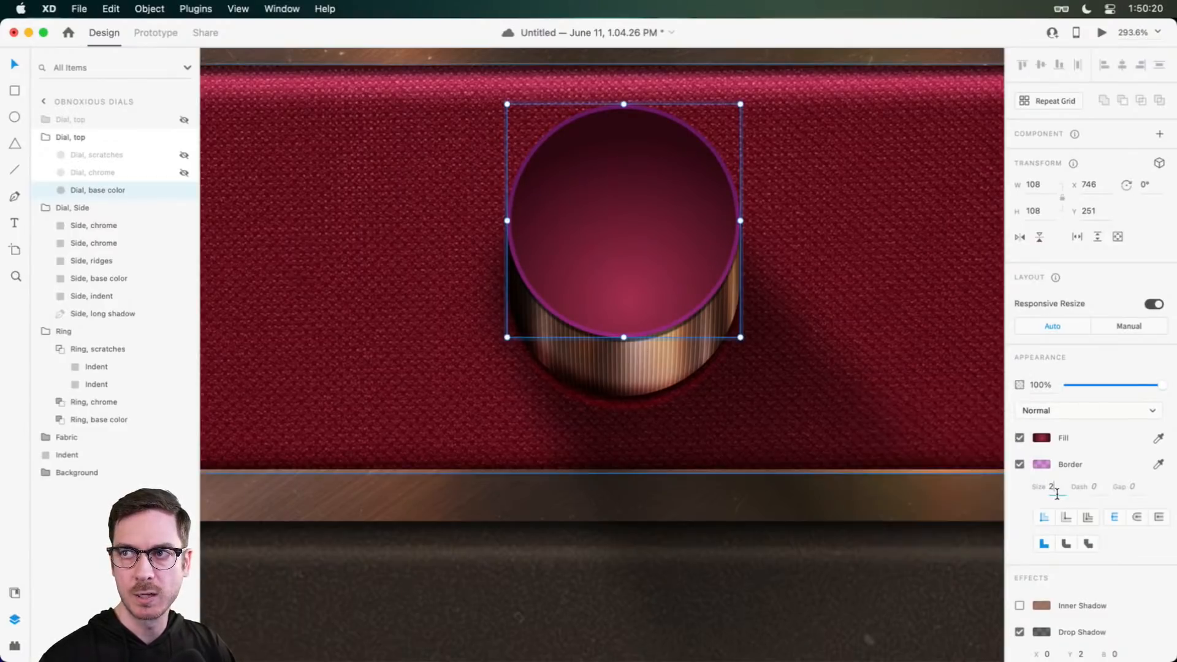
type("1")
key("Tab")
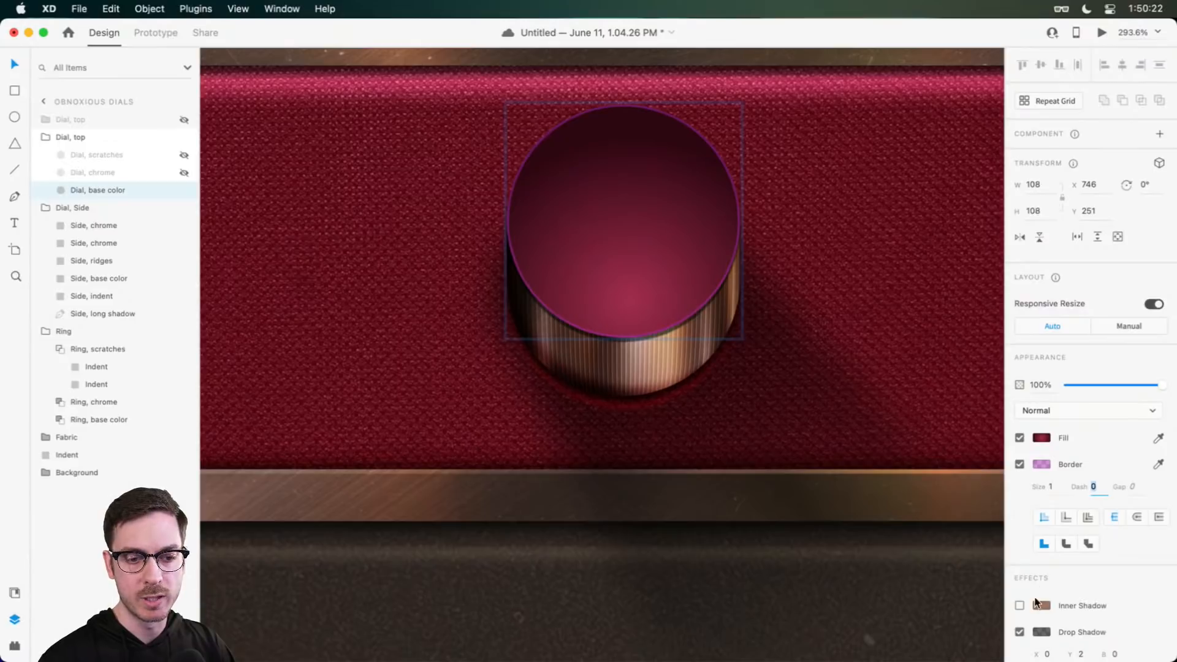
Step: Turn off the drop shadow on the dial's base circle
left_click(1019, 632)
scroll(620, 340, "up", 5)
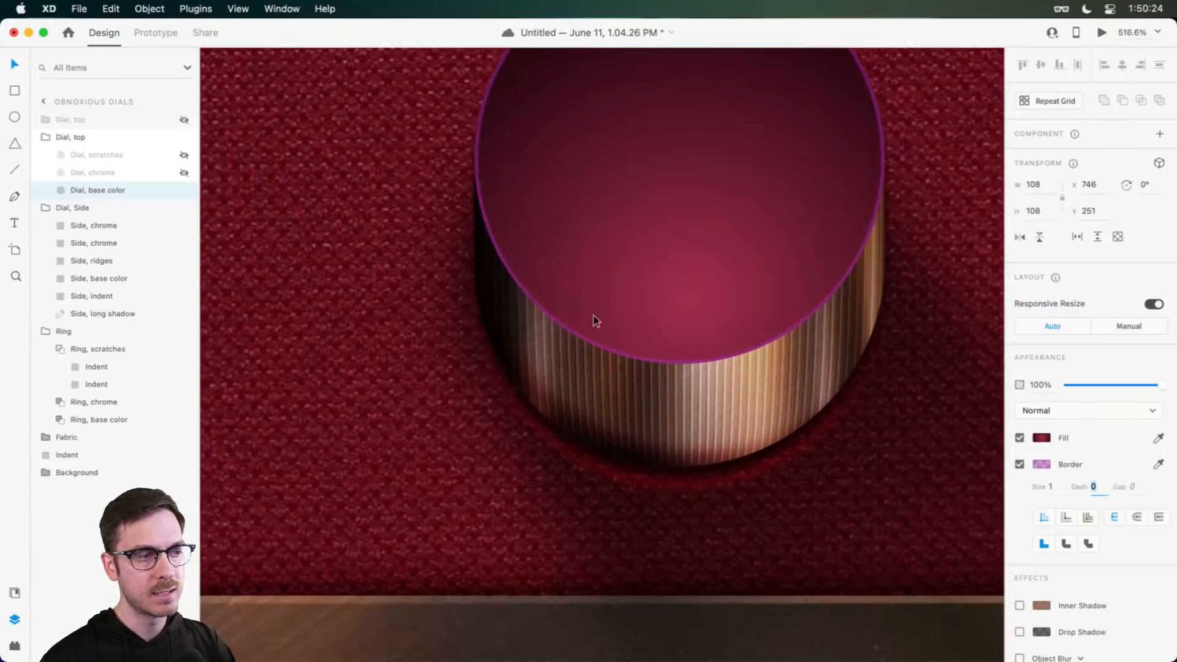
scroll(680, 354, "down", 3)
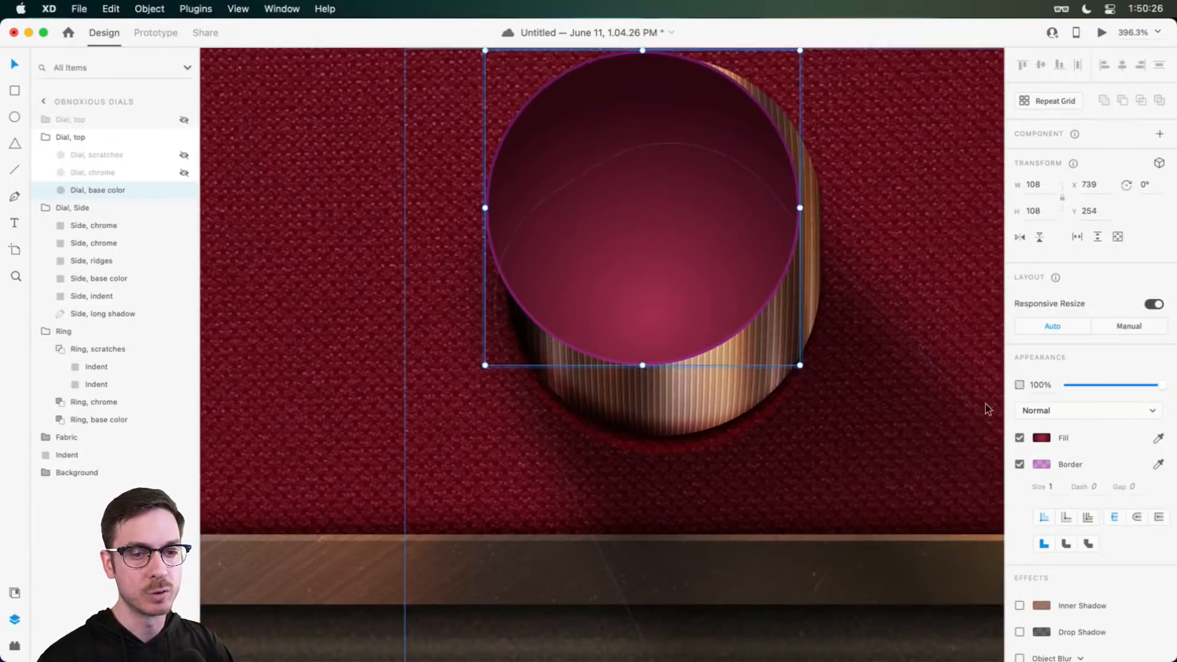
Step: Set the border colour of the dial's base circle to #B12D93 at 20% opacity
left_click(1041, 464)
left_click_drag(996, 404, 995, 399)
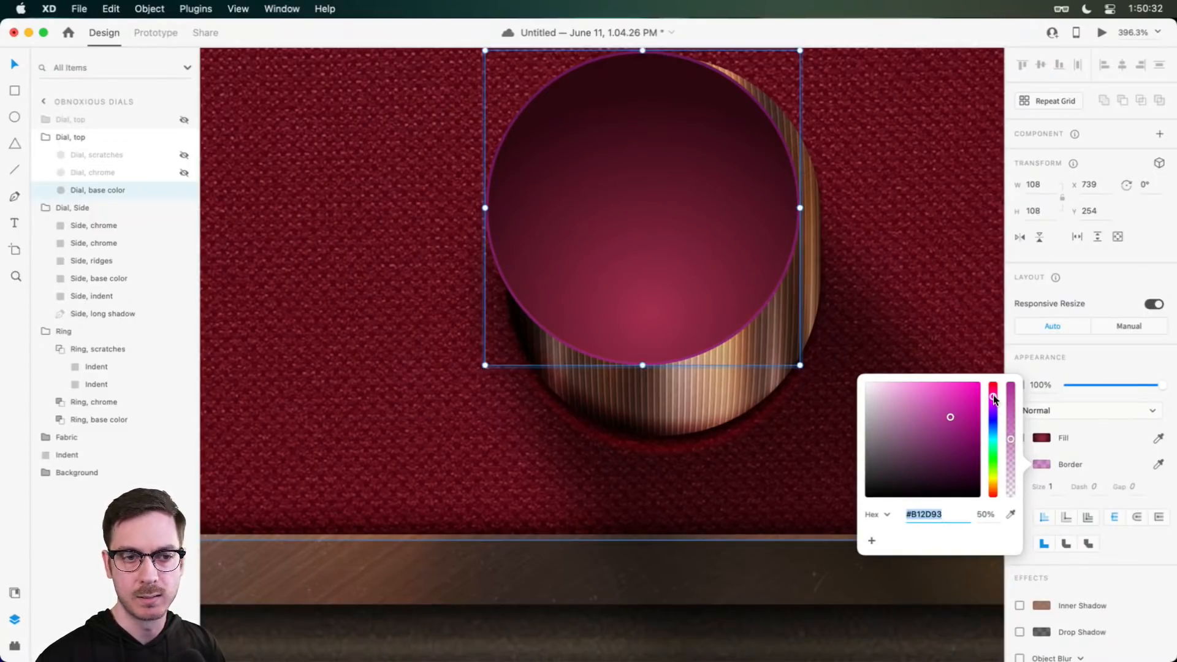
left_click_drag(1010, 439, 1010, 468)
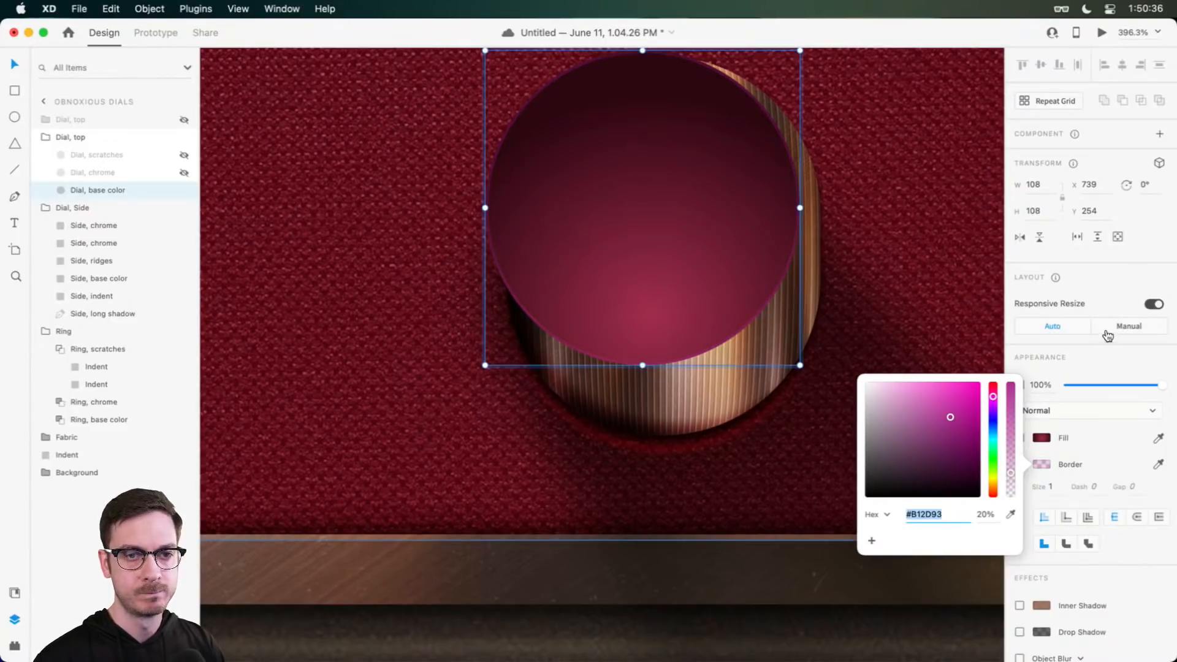
left_click(710, 298)
scroll(599, 229, "up", 1)
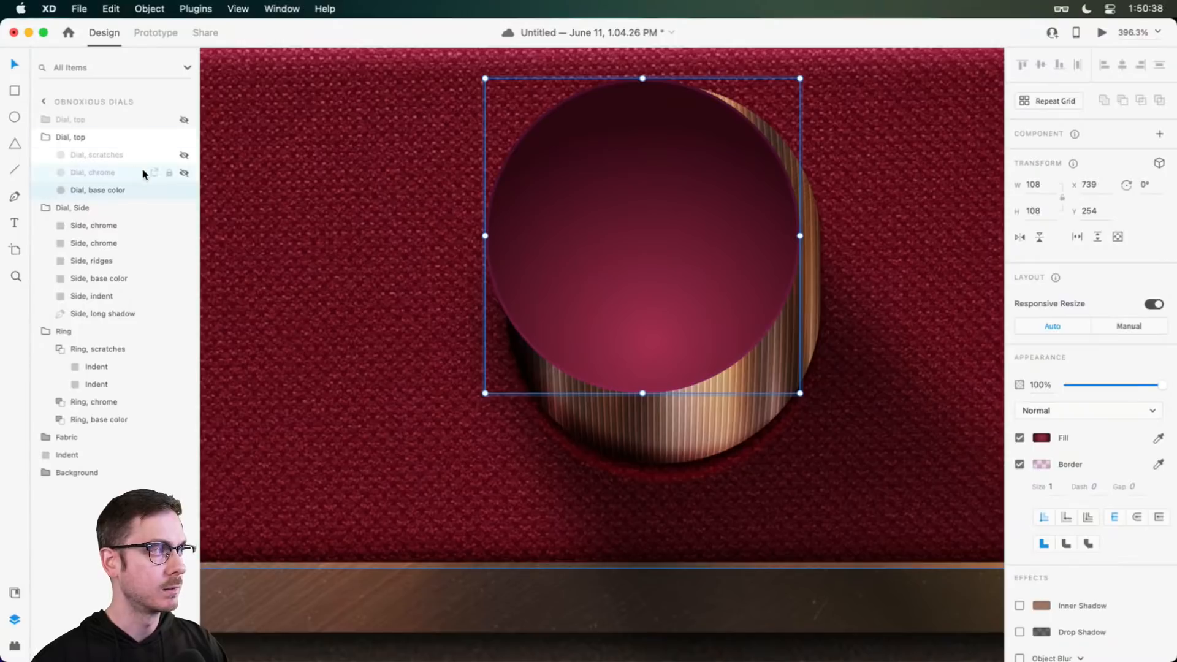
Step: Delete the Dial, chrome and Dial, scratches layers from the Dial, top group that holds the maroon circle
left_click(184, 173)
left_click(149, 176)
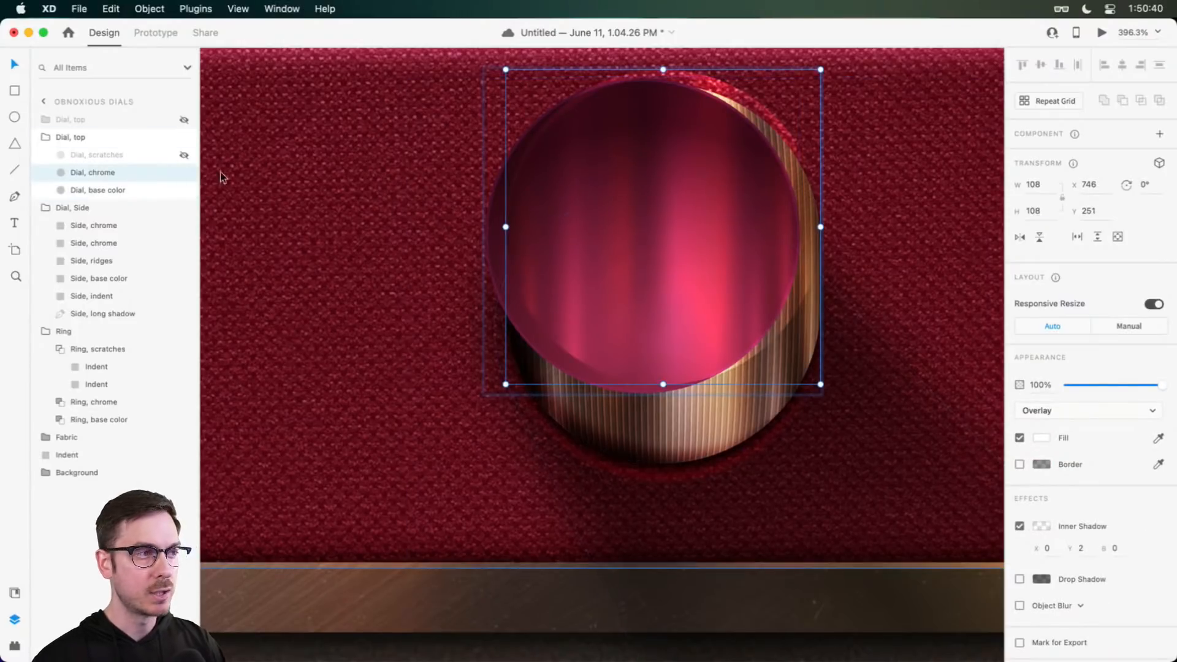
left_click(133, 154, "shift")
key("Delete")
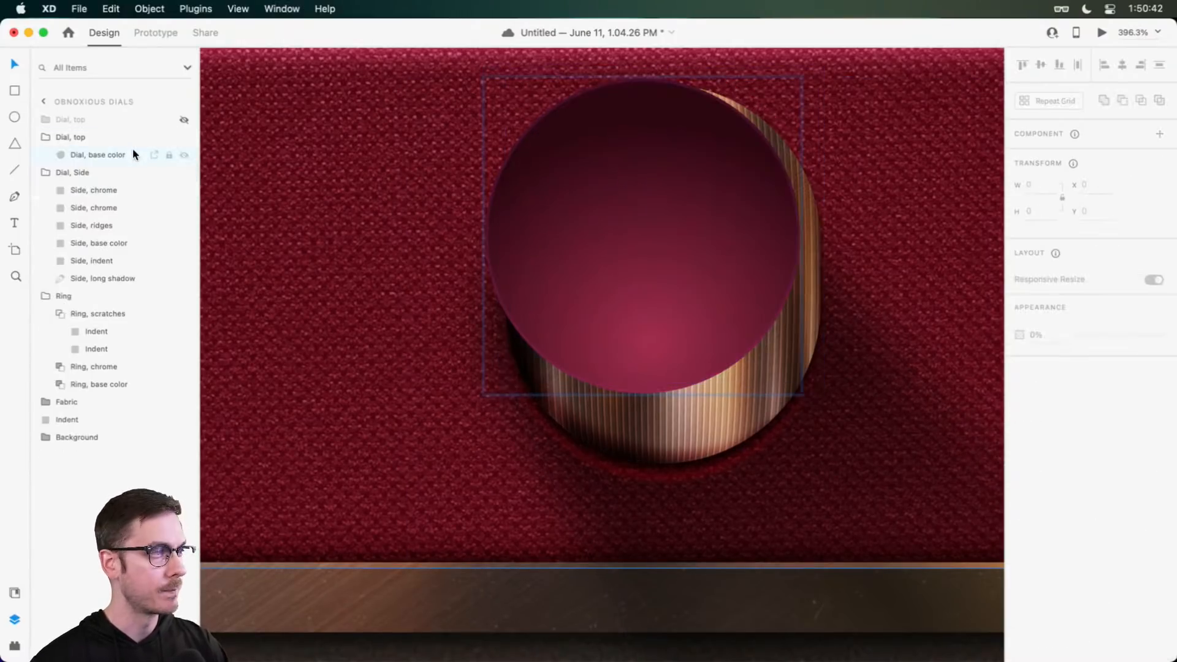
Step: Duplicate the maroon Dial, base color circle and turn off the copy's border
left_click(134, 153)
key("super+d")
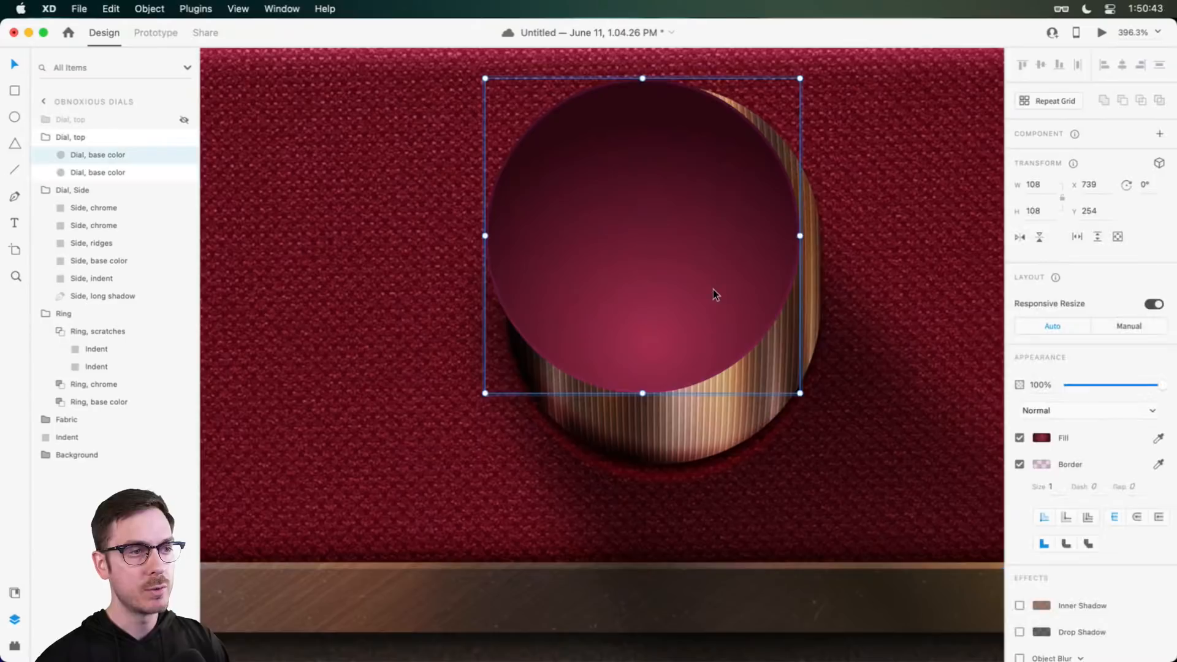
left_click(1019, 464)
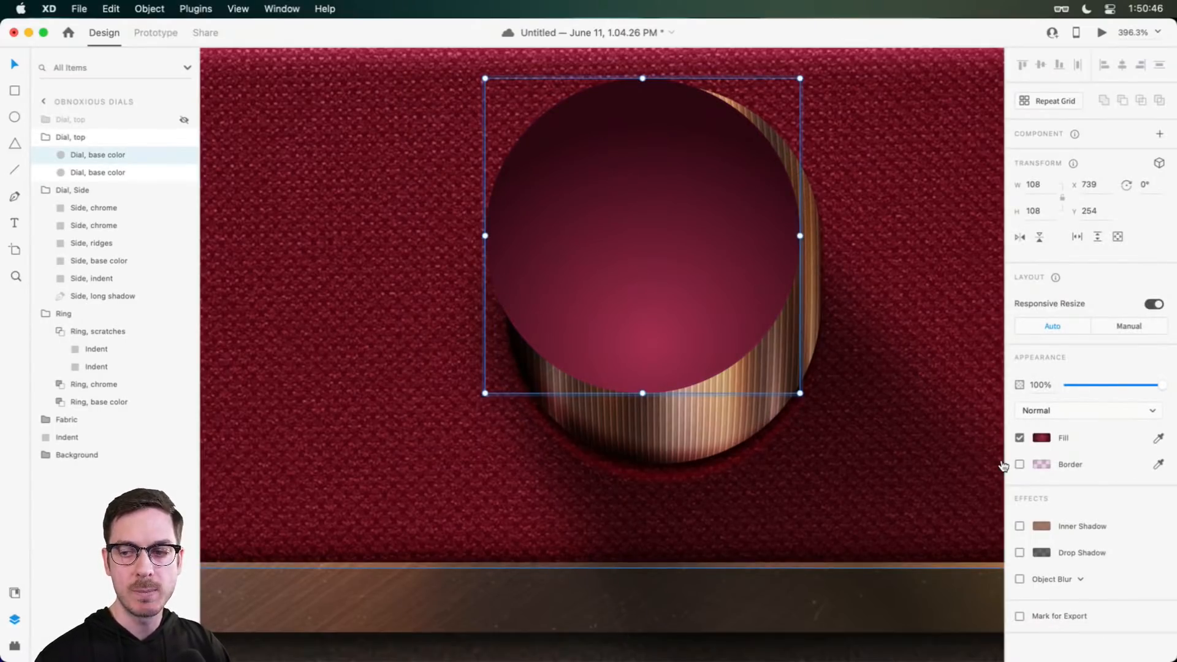
Step: Switch to Finder and preview the LED_round.jpg, LED.jpg and LED_curved.jpg textures, leaving LED_curved.jpg selected
key("super+Tab")
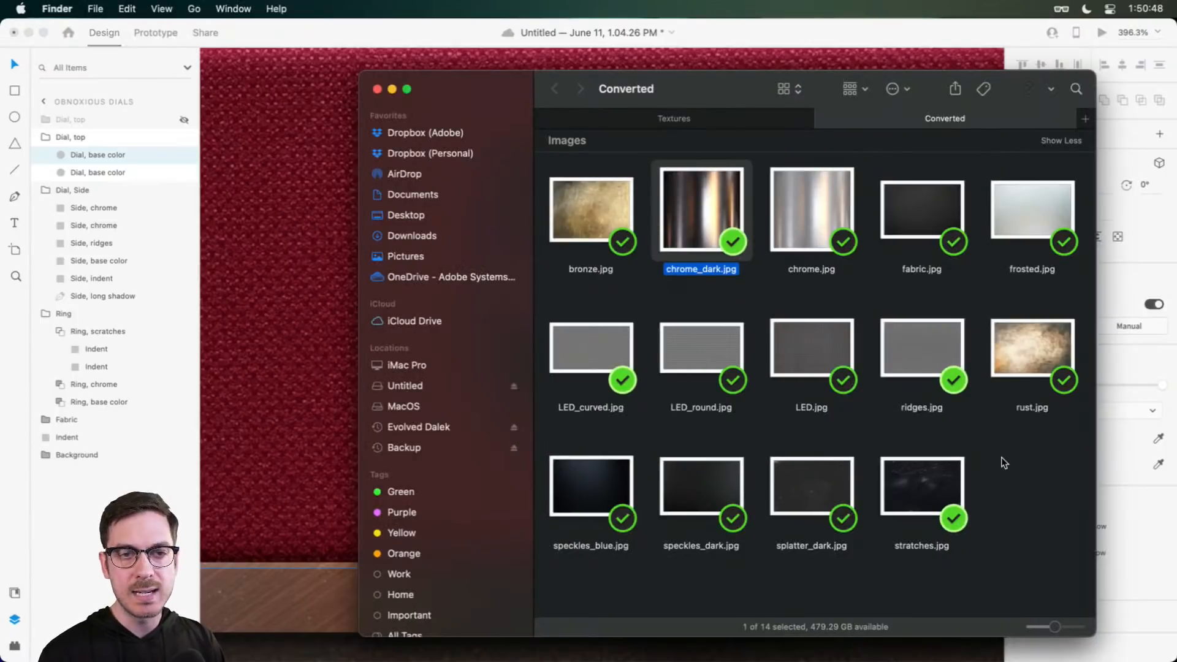
left_click(711, 346)
key("space")
key("space")
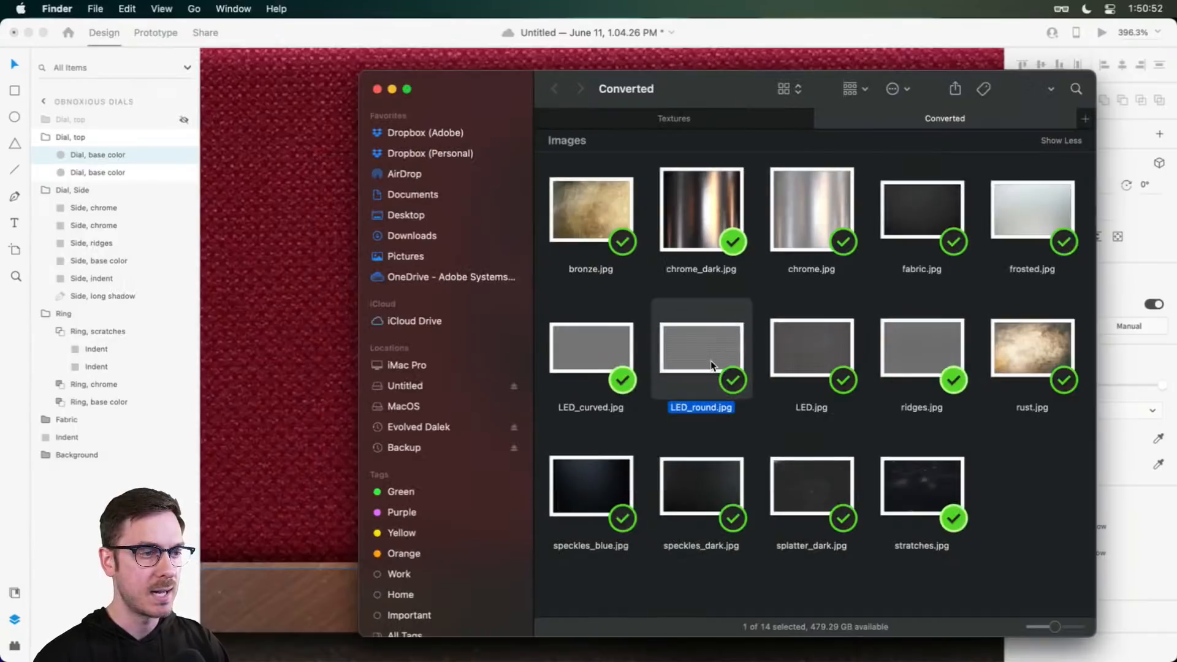
left_click(812, 358)
key("space")
key("Left")
key("Left")
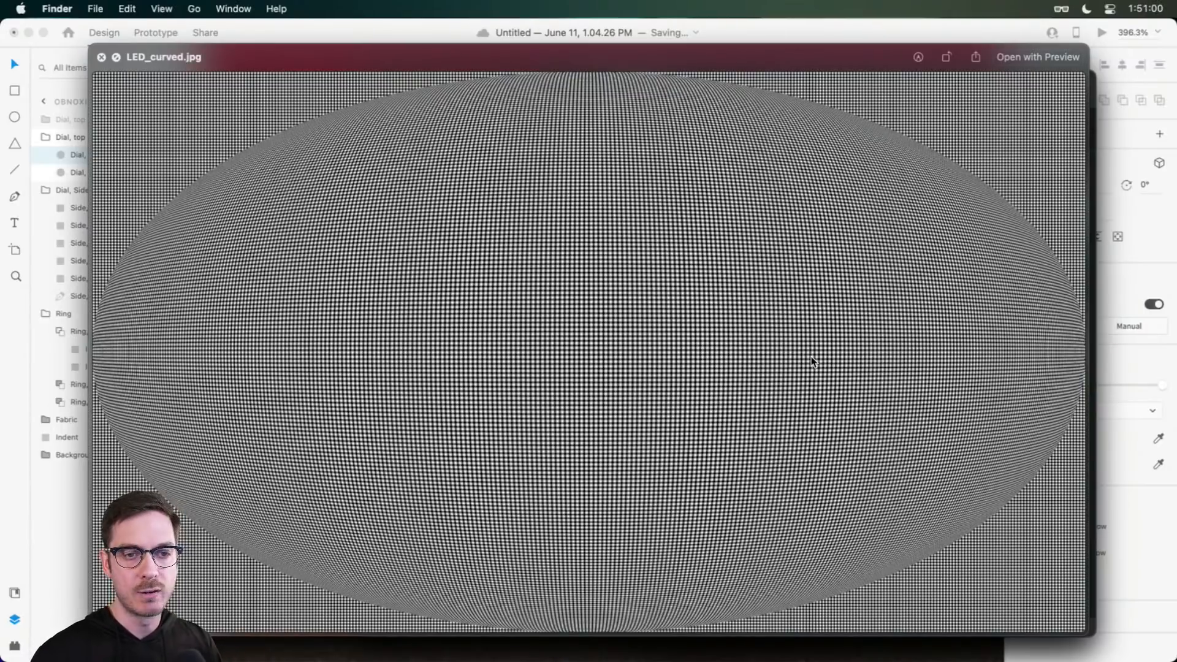
key("space")
Step: Switch back to Adobe XD, fill the duplicated circle with the LED_curved.jpg texture and set its blend mode to Color Dodge
key("super+Tab")
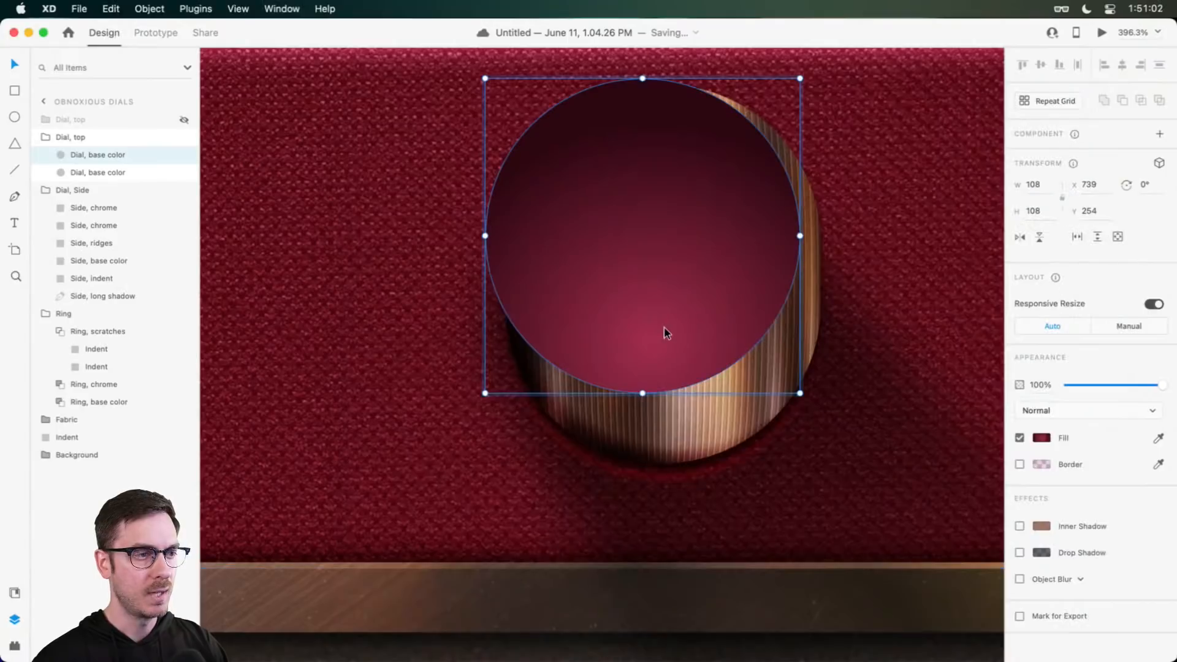
right_click(638, 242)
left_click(692, 317)
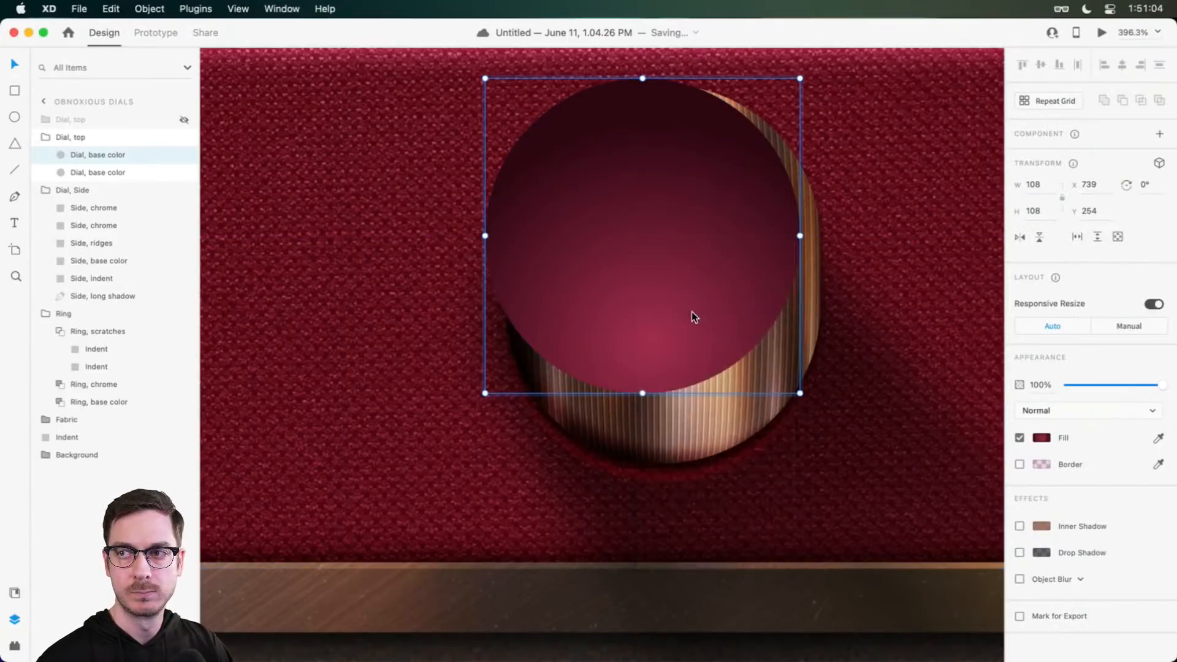
left_click(1086, 410)
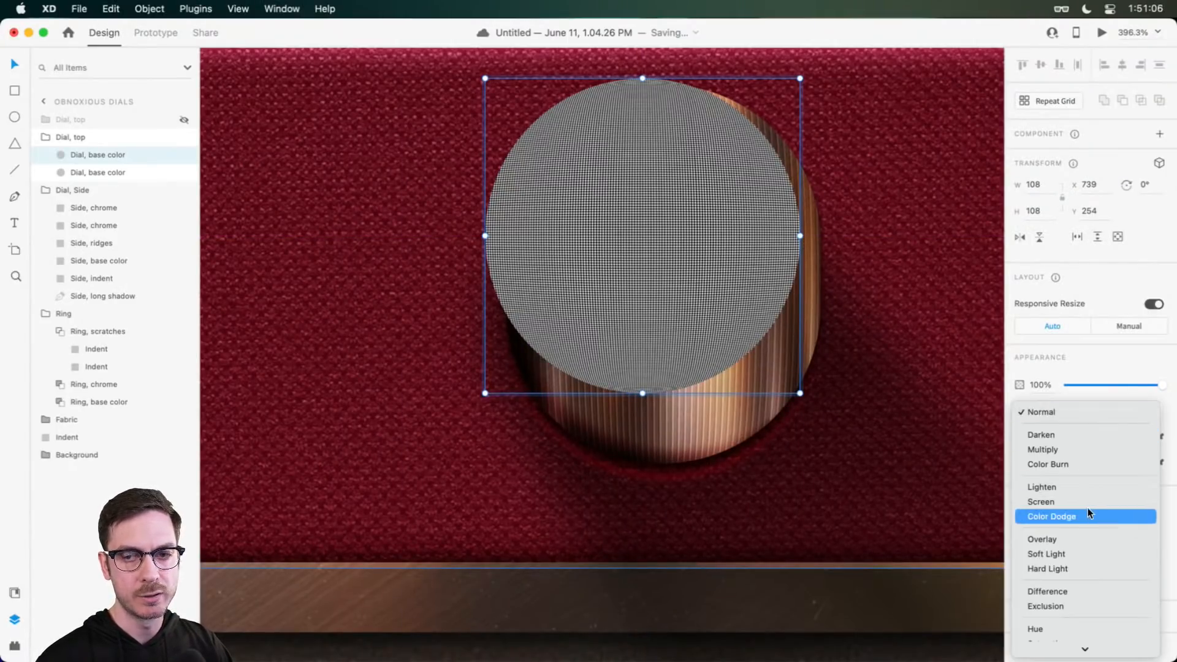
left_click(1087, 509)
Step: Enlarge the LED texture image inside the circle's mask and shift it downward
double_click(681, 313)
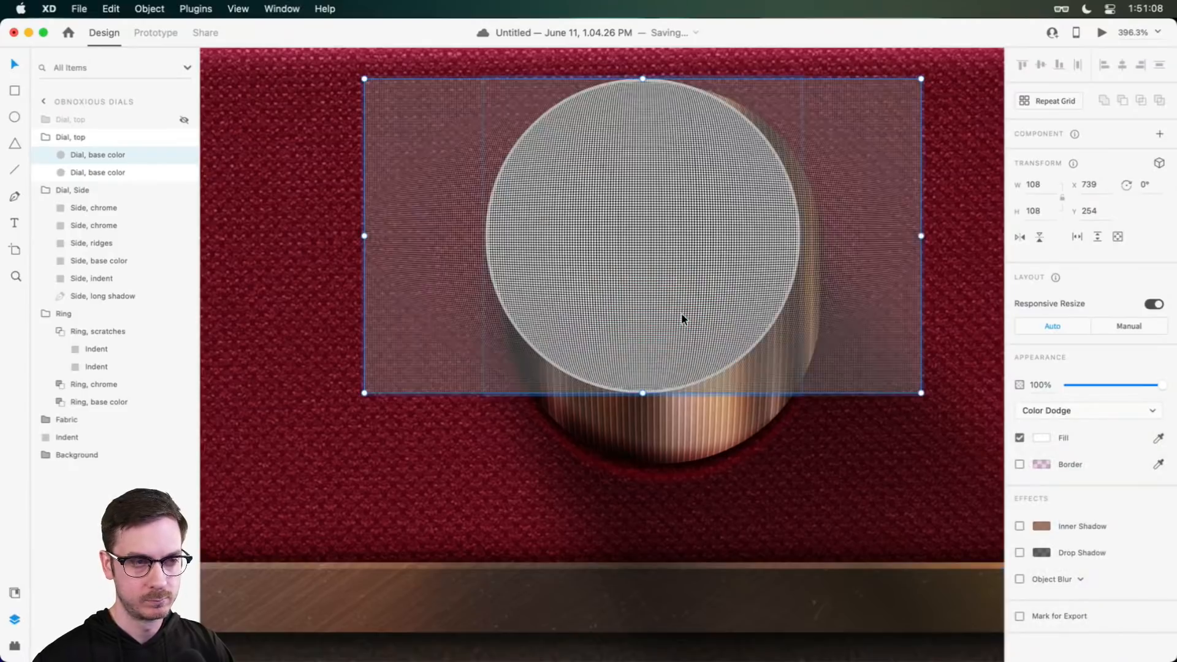
left_click_drag(365, 393, 271, 446)
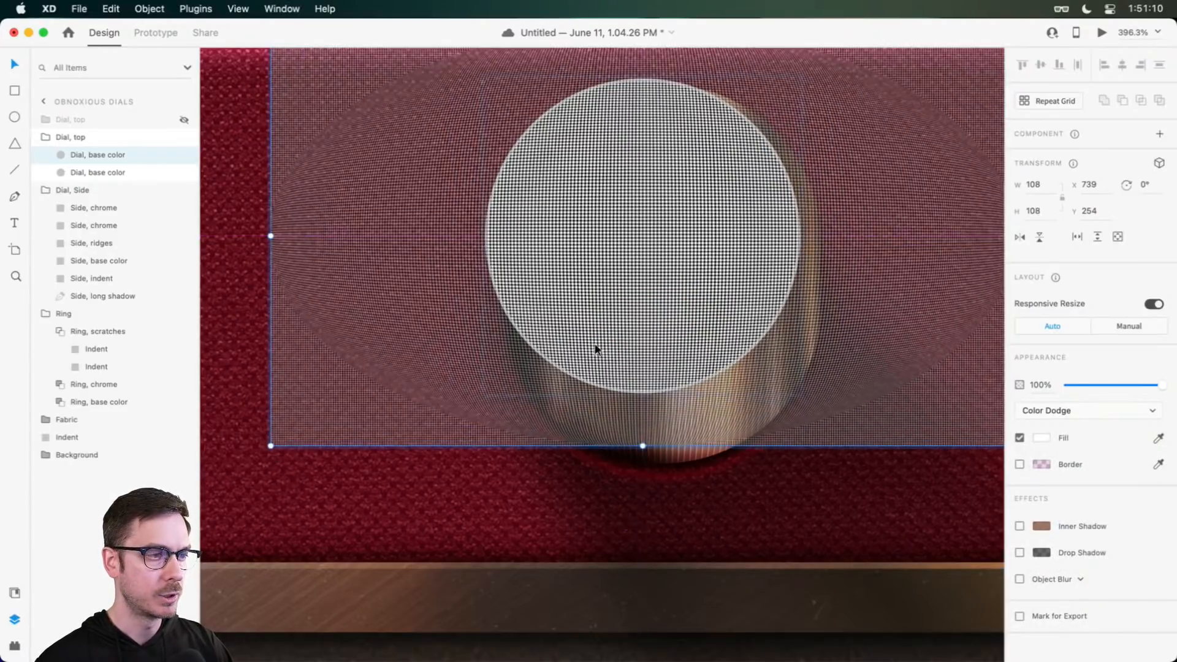
left_click_drag(652, 324, 641, 381)
key("Escape")
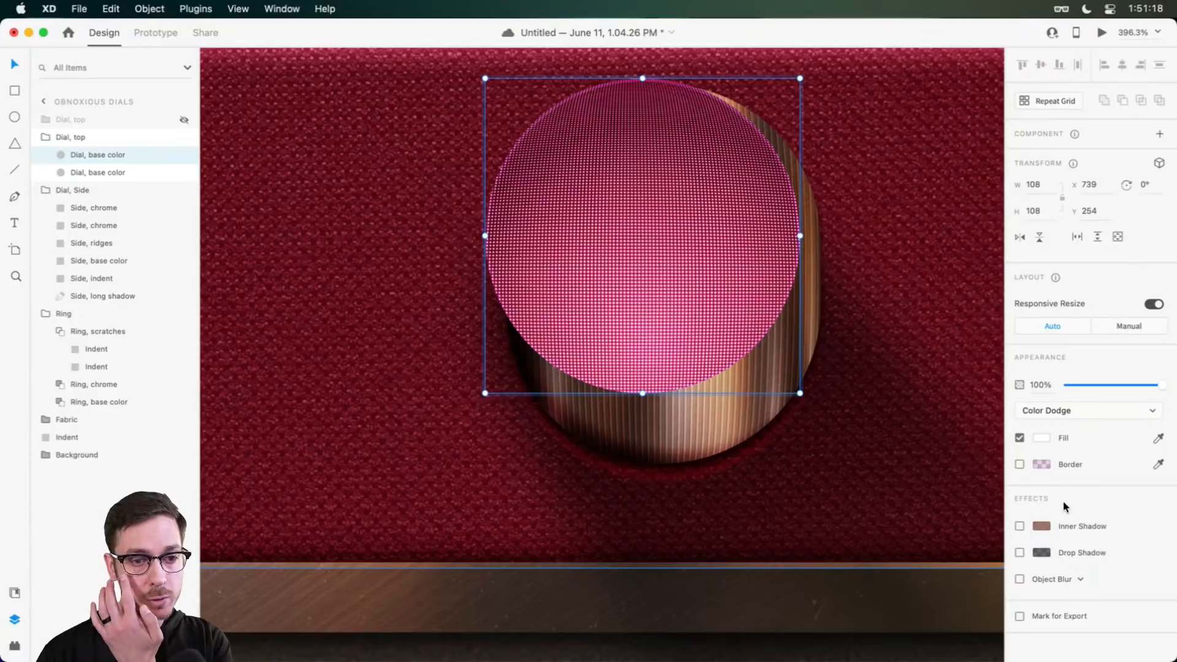
Step: Give the LED circle a drop shadow in #B2399B at 25% opacity, with Y 2 and blur 2
left_click(1020, 552)
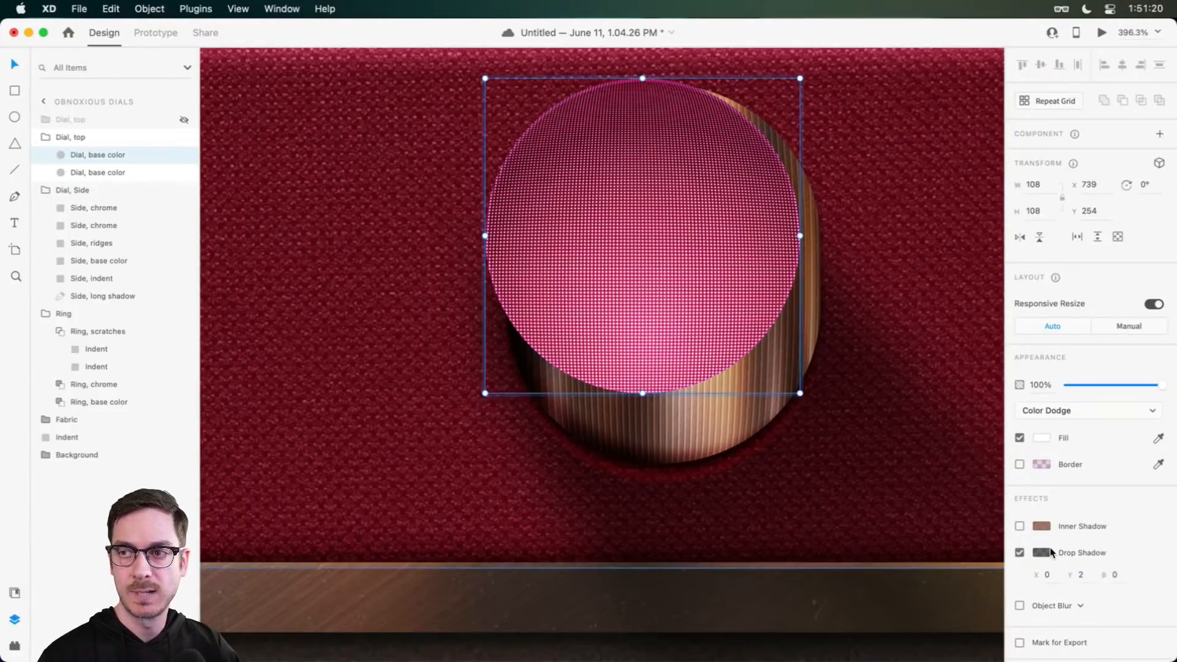
left_click(1045, 551)
left_click(993, 486)
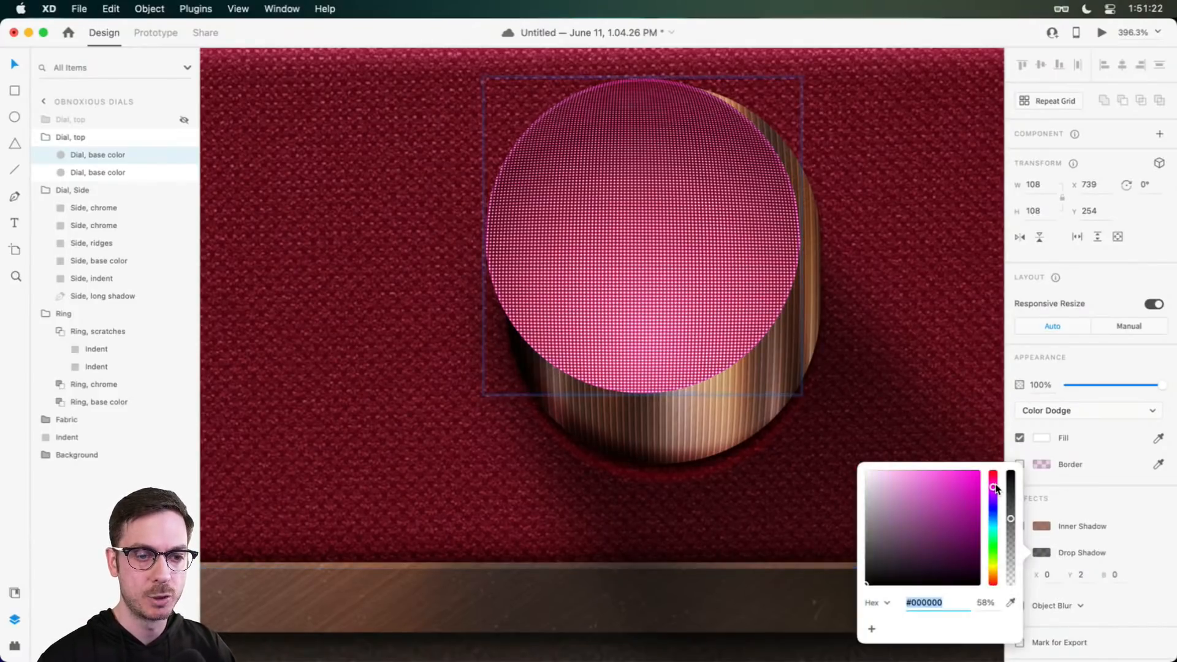
left_click(942, 498)
left_click_drag(943, 501, 1008, 558)
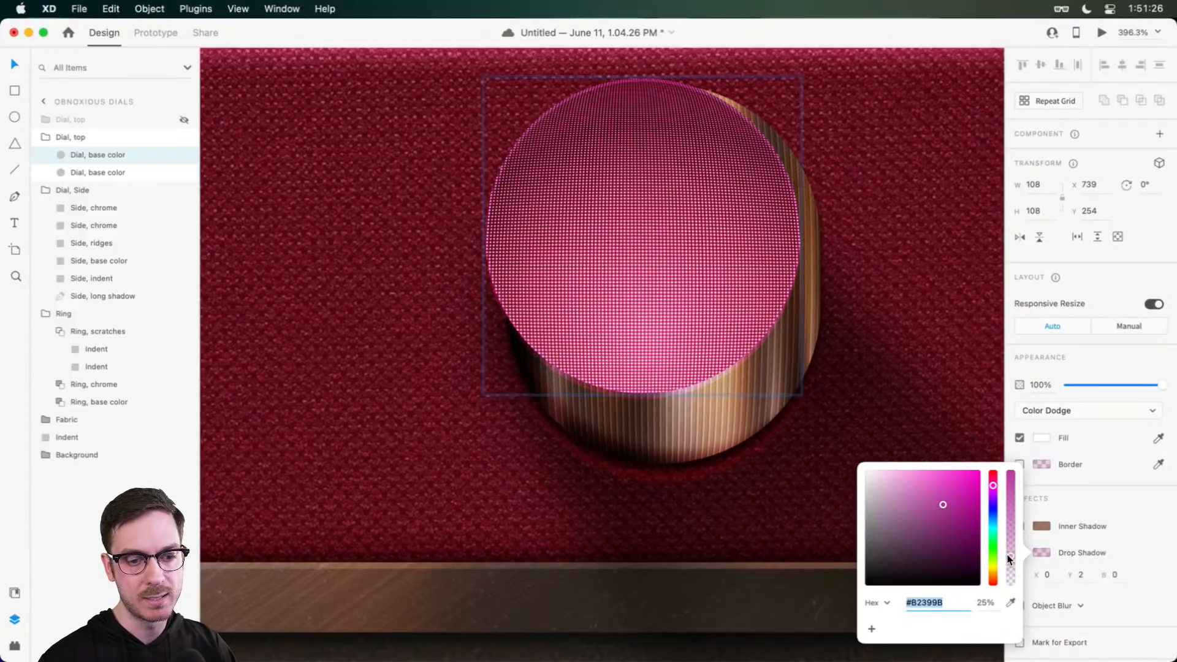
left_click(1091, 596)
left_click(1077, 583)
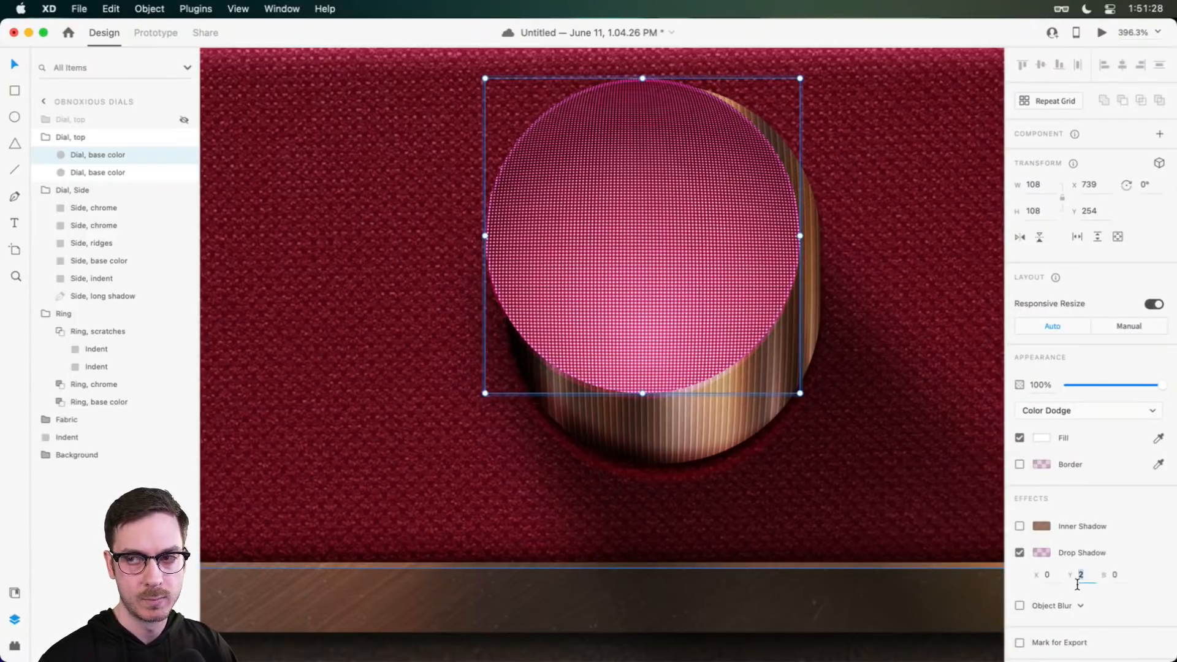
key("Tab")
type("2")
key("Tab")
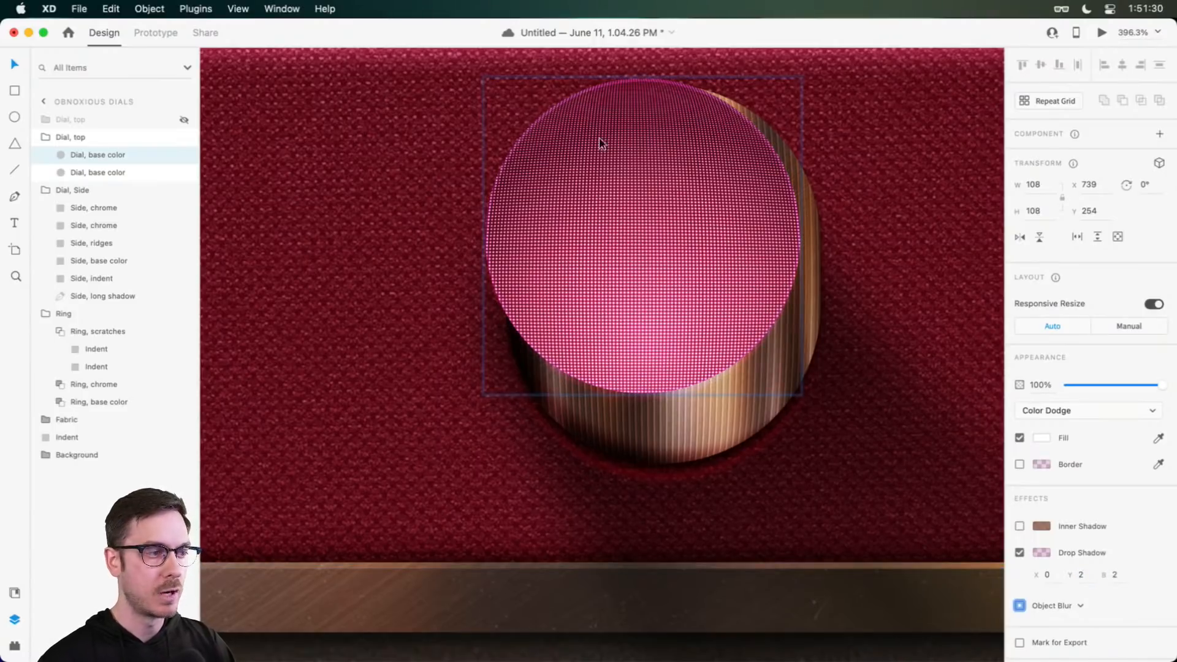
Step: Duplicate the LED circle and fill the copy with solid colour #C936B8
left_click(110, 156)
key("super+d")
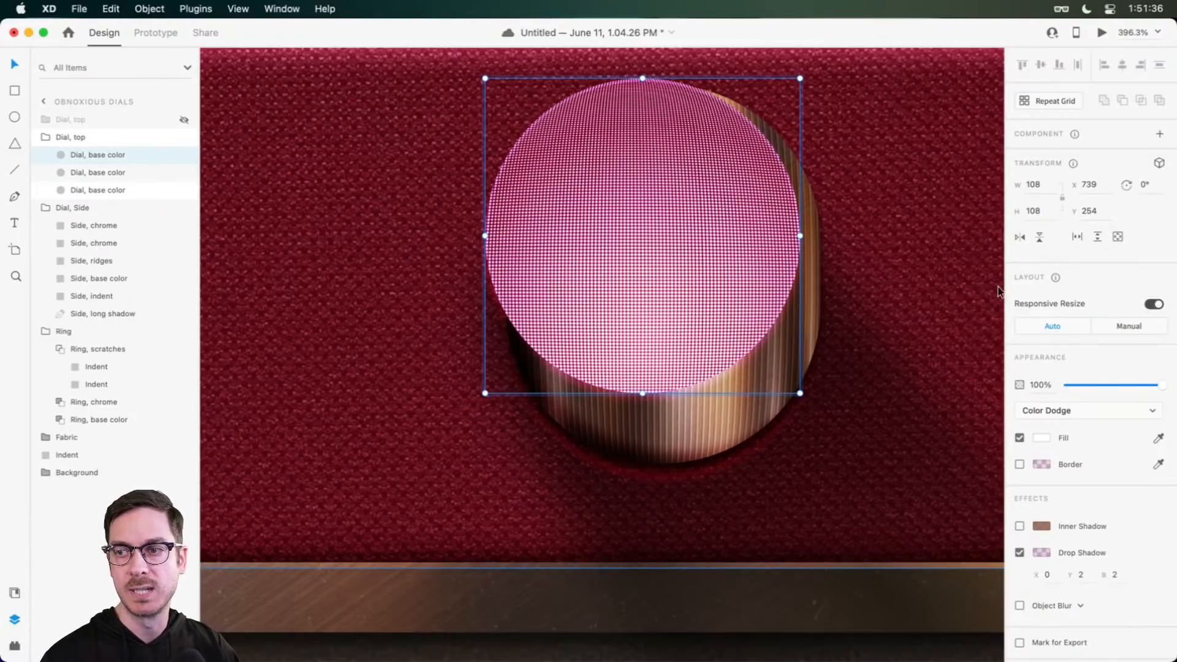
left_click(1042, 437)
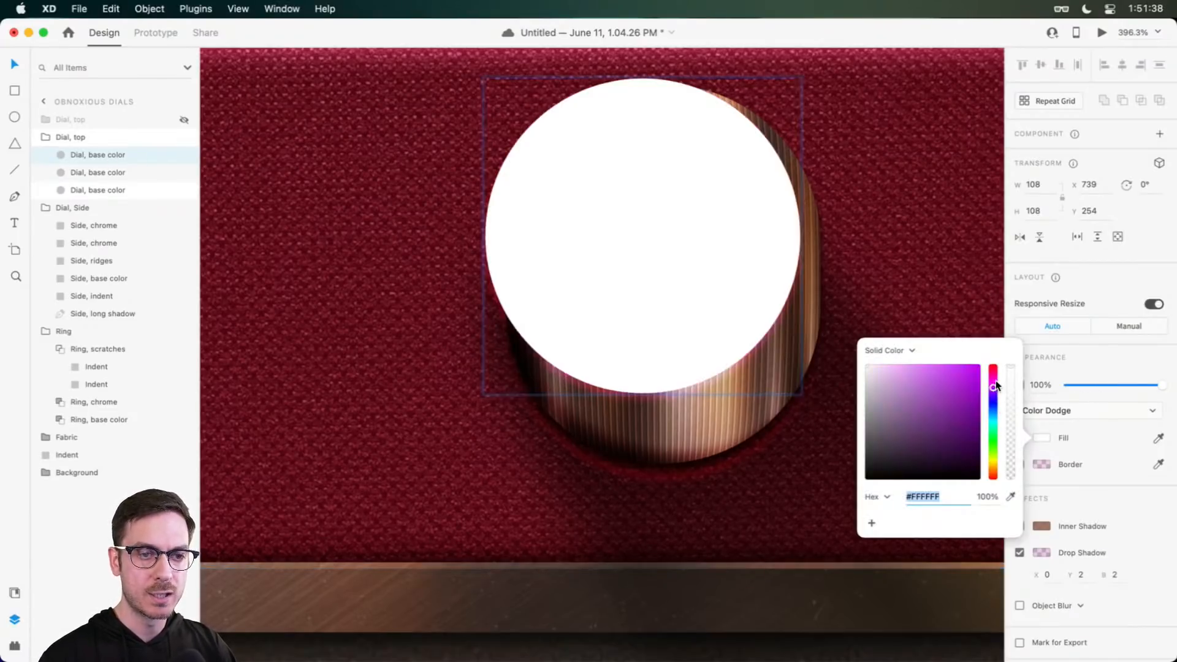
left_click_drag(994, 387, 993, 380)
left_click(948, 385)
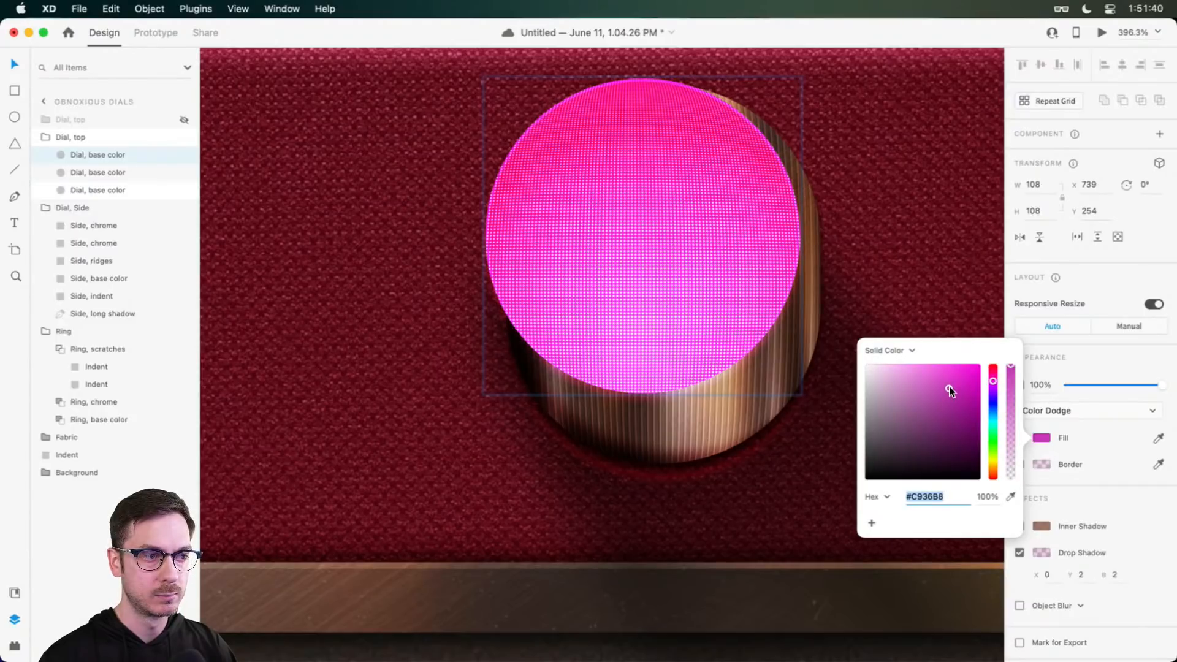
left_click(1117, 364)
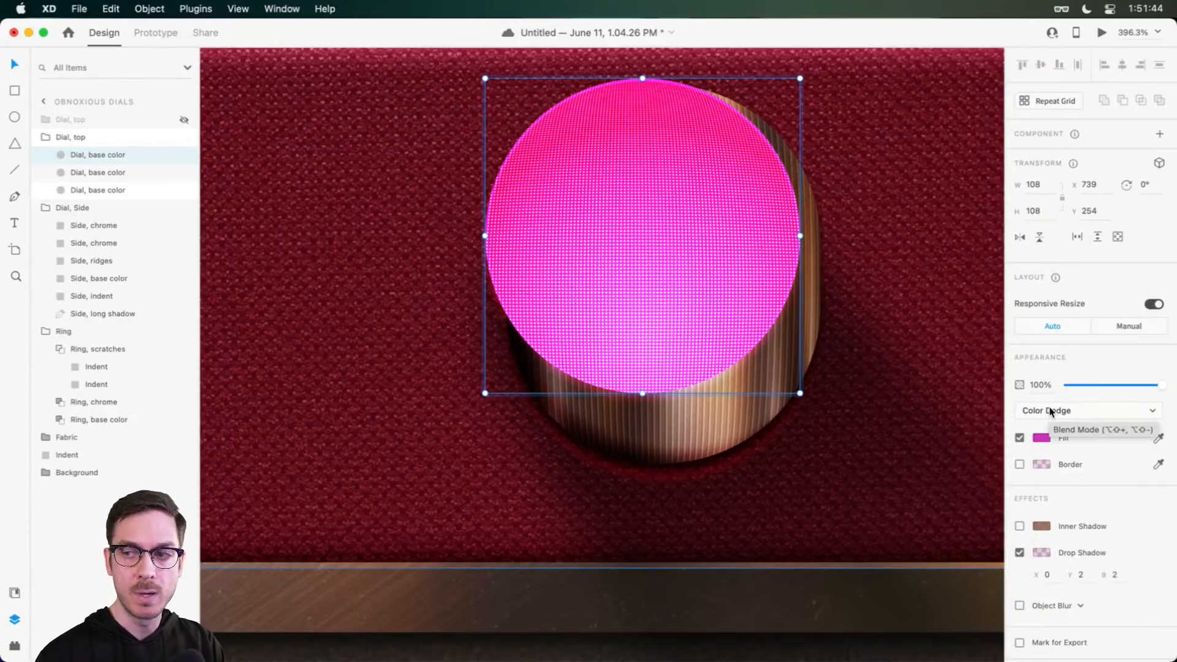
Step: Set the pink circle's drop shadow blur to 0 and turn on an object blur of 2
left_click(1090, 583)
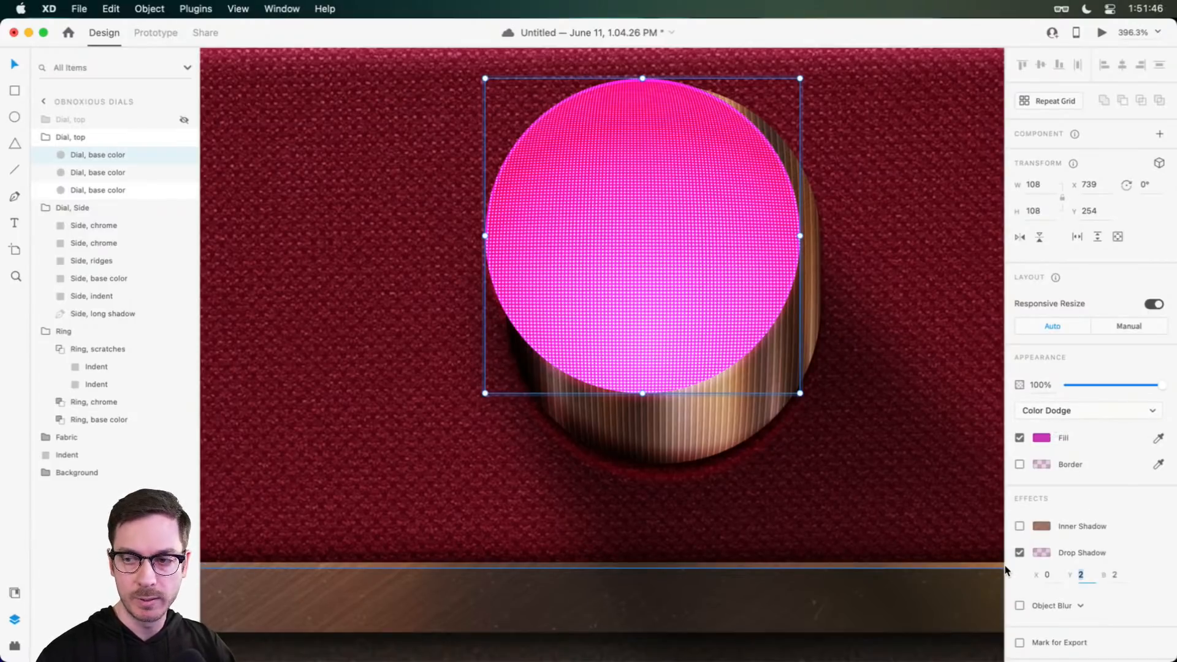
key("Tab")
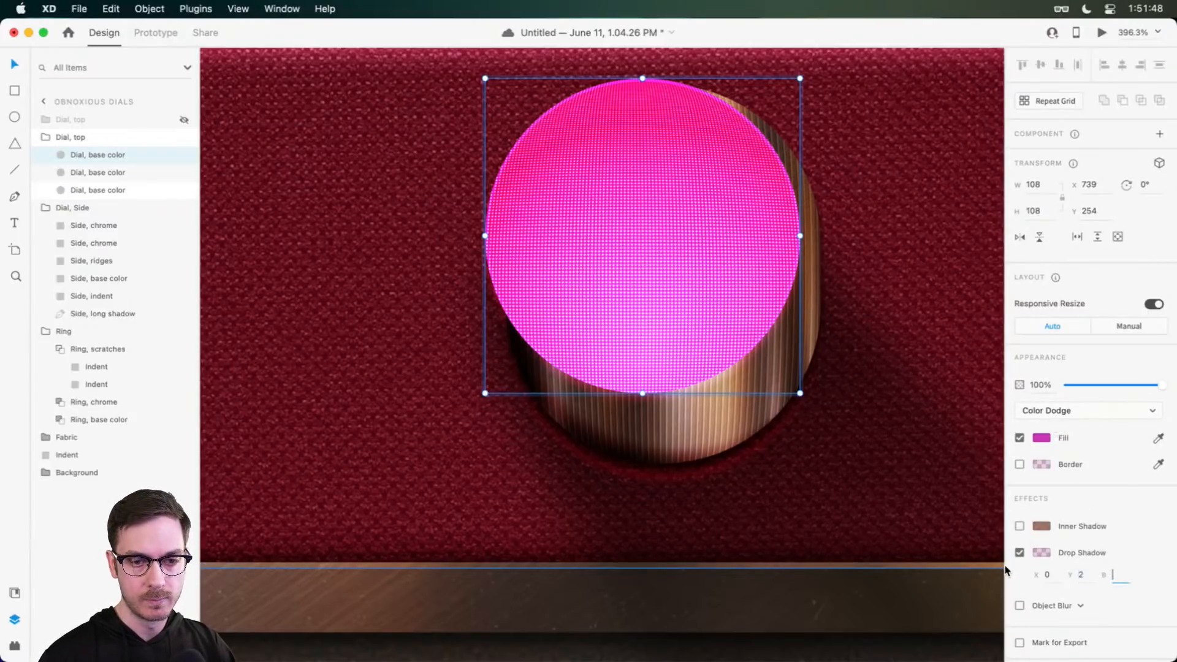
type("0")
left_click(1060, 605)
left_click(1020, 606)
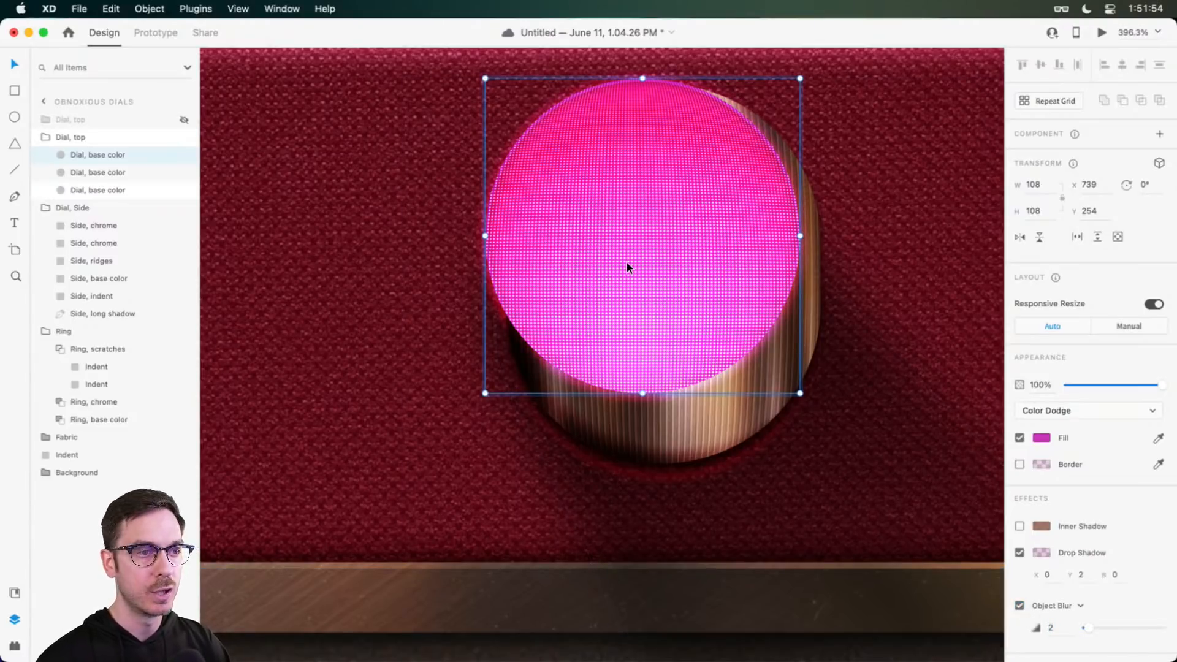
Step: Collapse the group of LED circles and move it over the dial side to X 746, Y 253
left_click(96, 135)
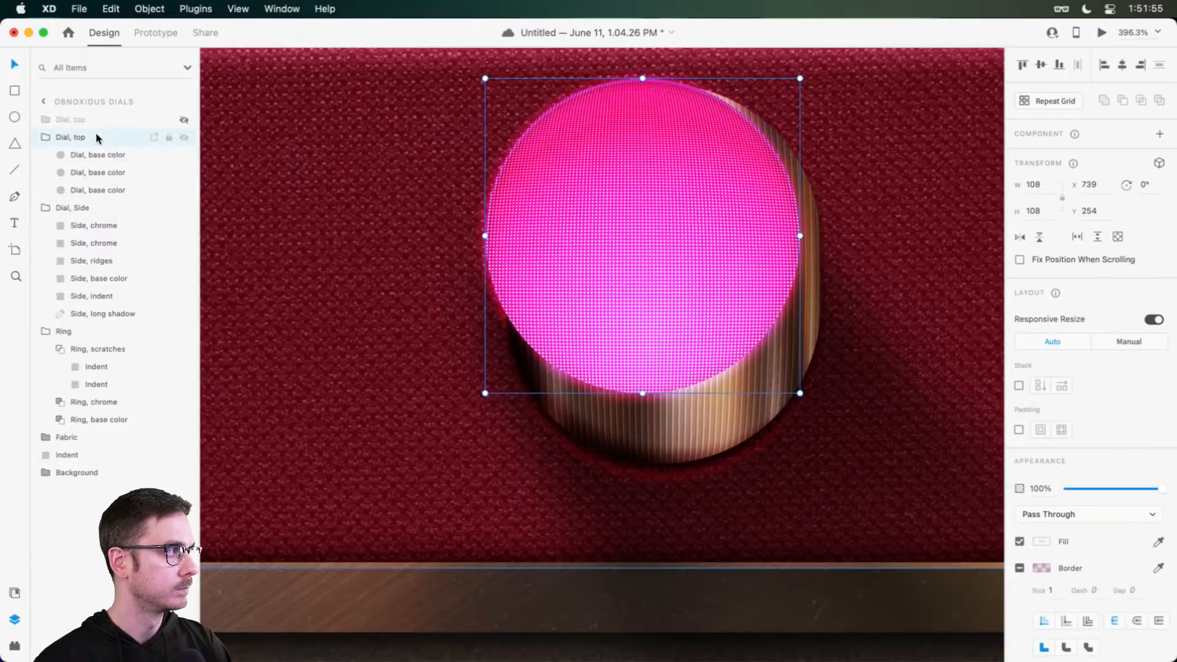
left_click(44, 138)
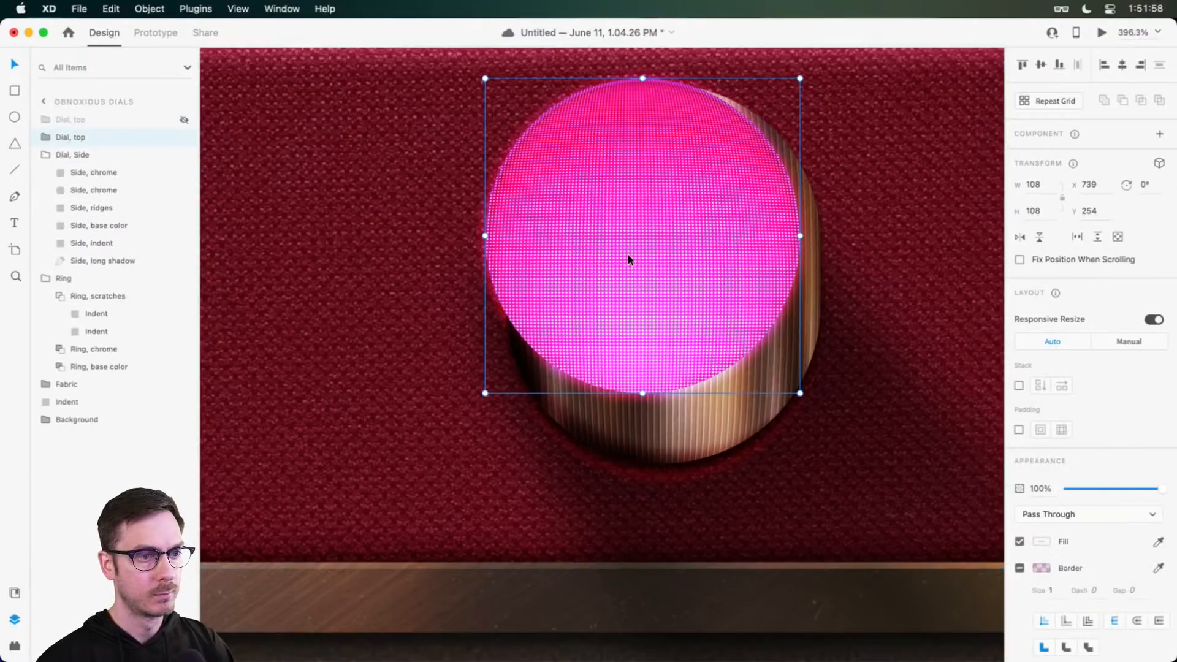
left_click_drag(627, 255, 642, 255)
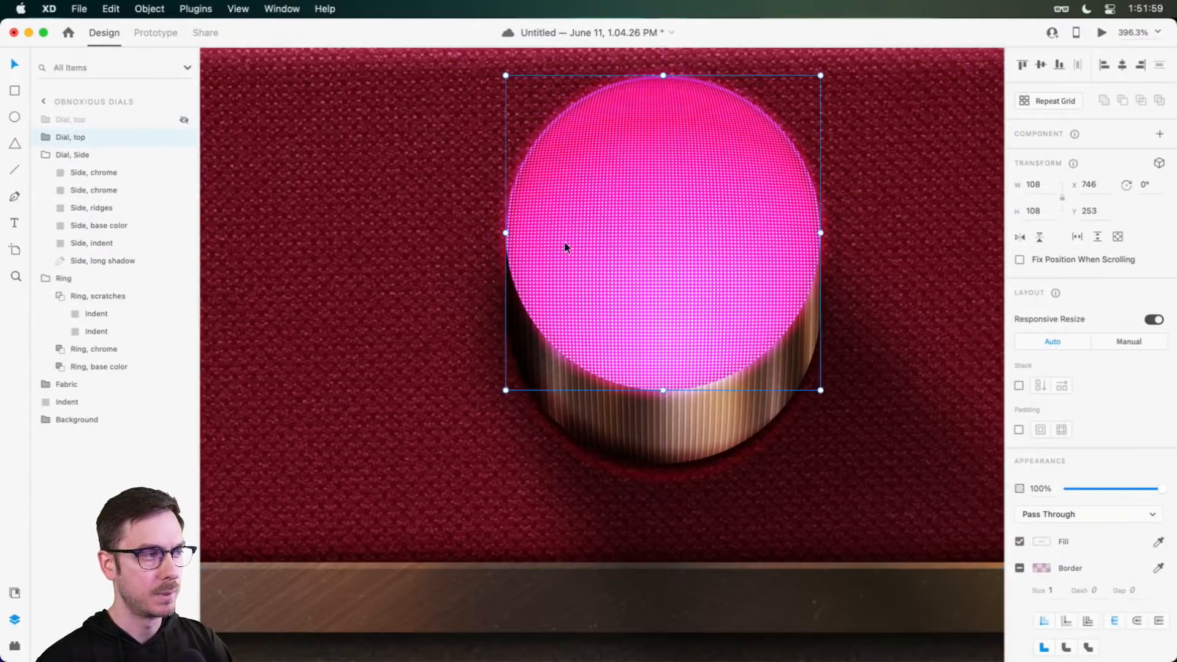
Step: Show the hidden metal Dial, top group and rename the LED circles' group as Dial, glow
left_click(187, 121)
double_click(76, 136)
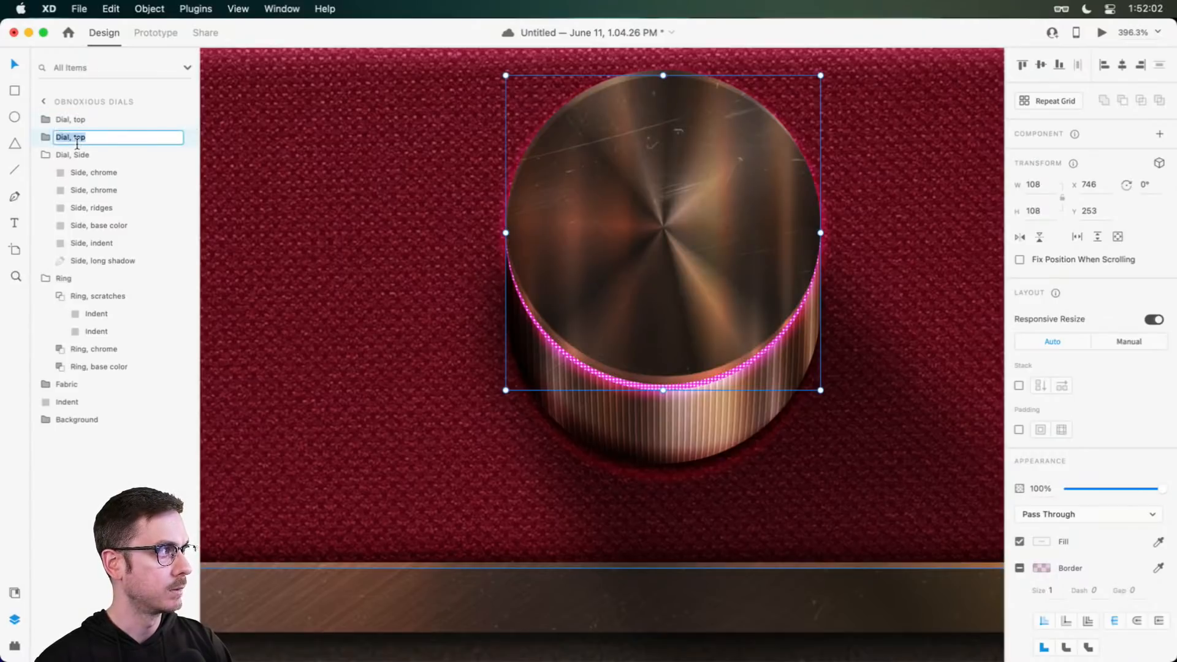
type("Dial, ")
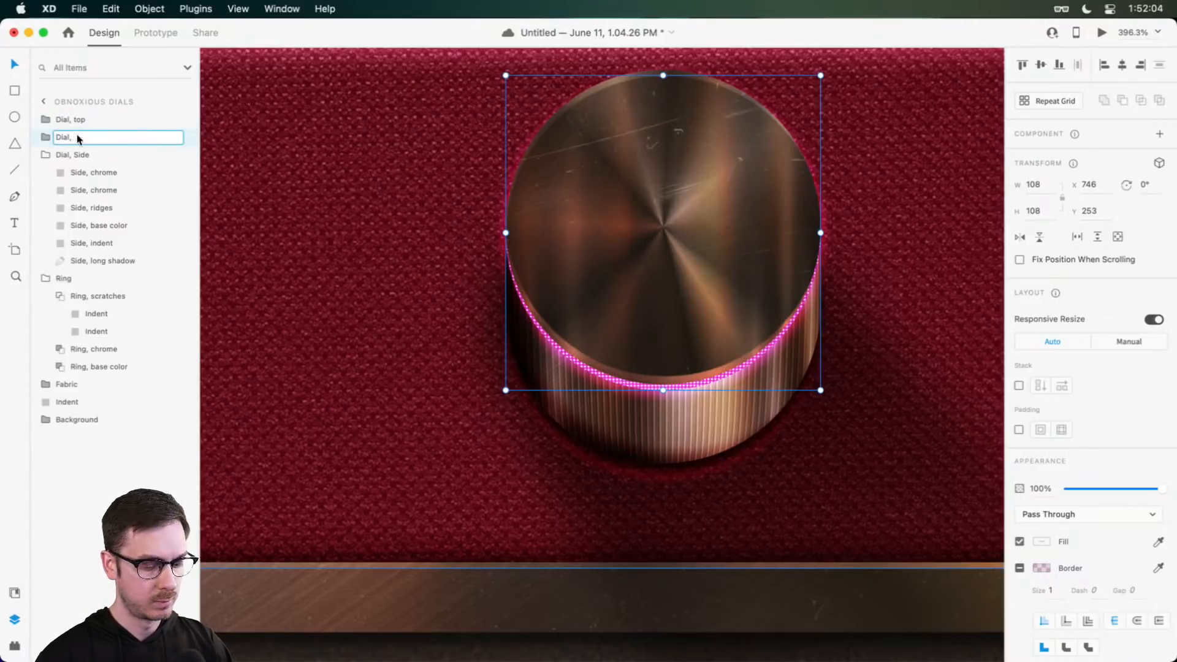
type("glow")
key("Return")
Step: Squash the metal Dial, top group vertically from its lower edge and shift it slightly down, exposing a wider glow band
left_click(95, 119)
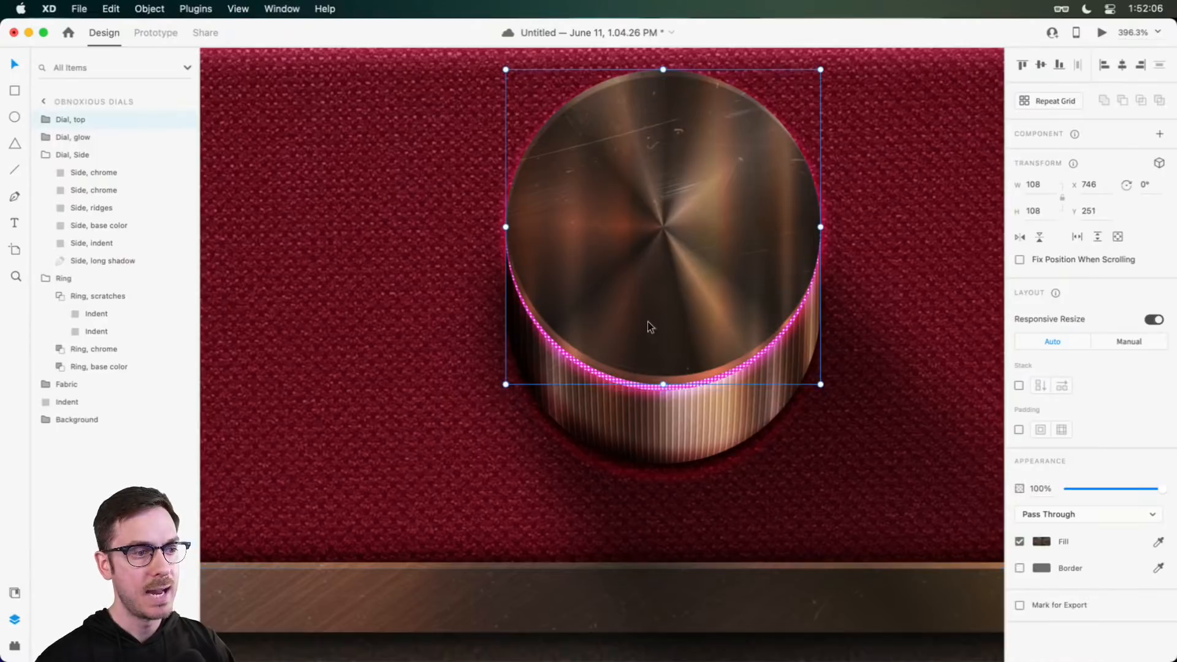
left_click_drag(663, 385, 662, 357)
left_click_drag(701, 277, 701, 285)
Step: Squash the Dial, glow group from its upper and lower edges to a height of 101 at Y 257, narrowing the pink band
left_click(90, 138)
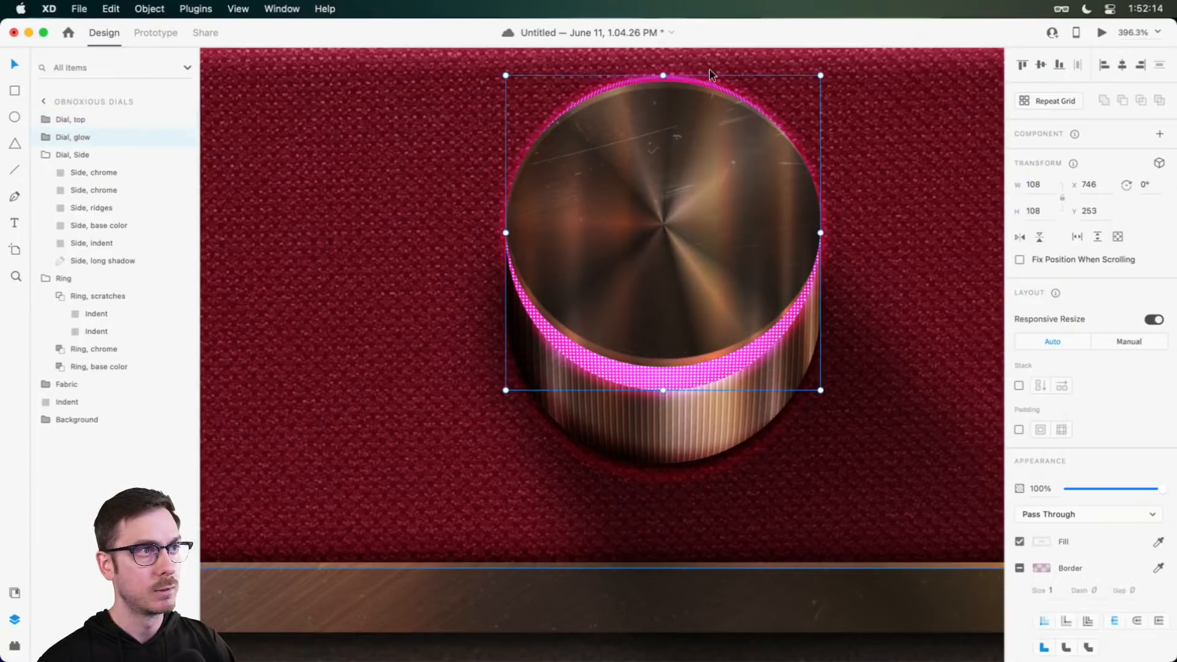
left_click_drag(663, 75, 664, 87)
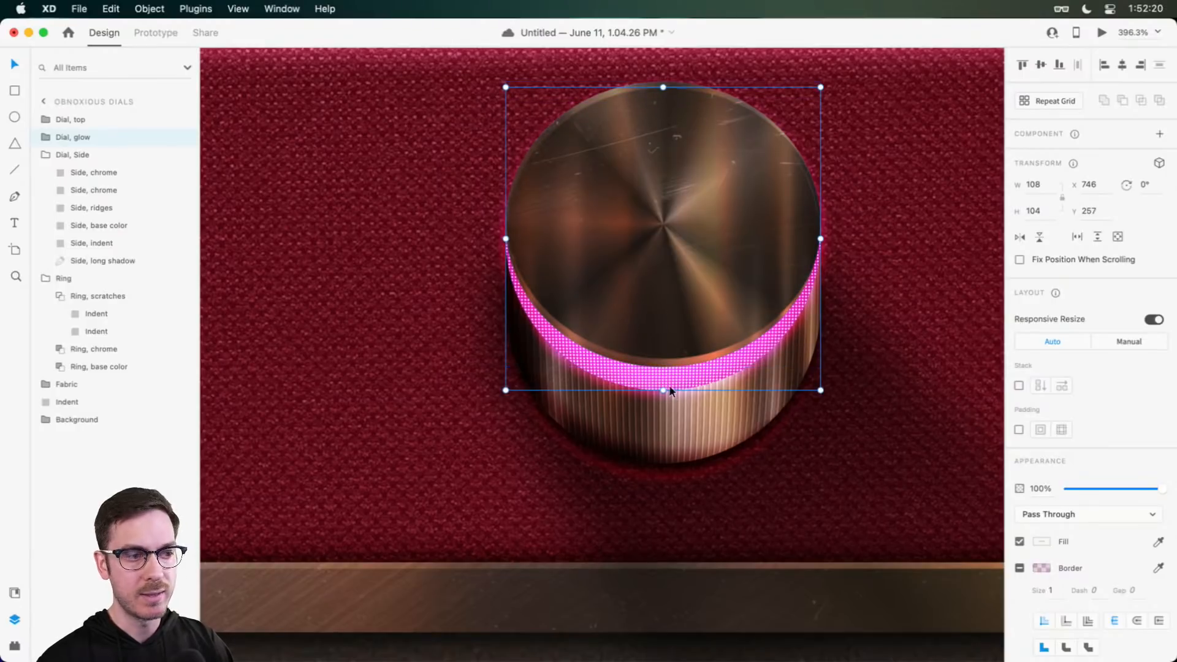
left_click_drag(664, 390, 667, 384)
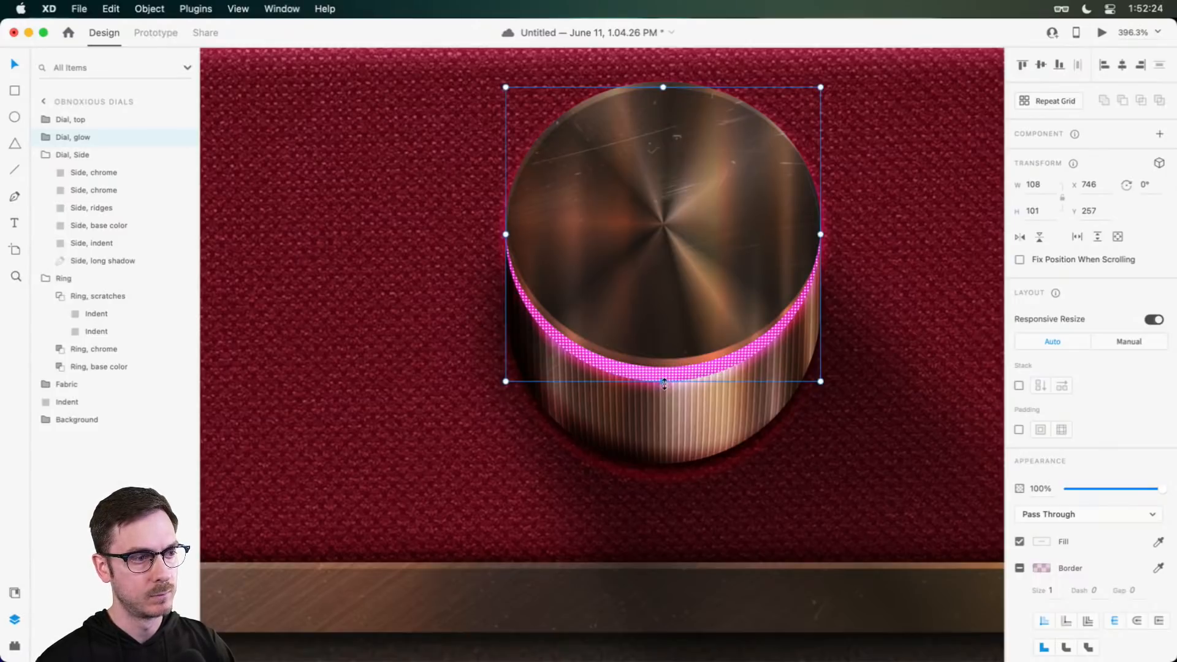
Step: Expand the Dial, glow group and adjust the opacity of the purple #B12D93 border on its lowest circle
scroll(689, 373, "up", 5)
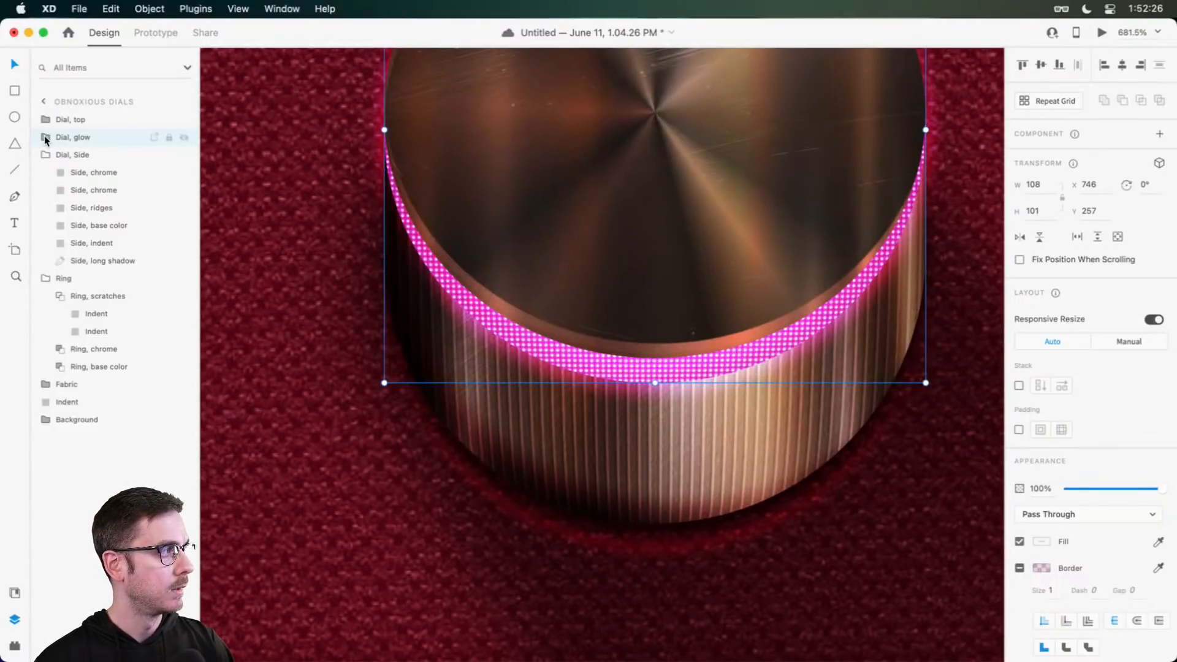
left_click(46, 137)
left_click(101, 187)
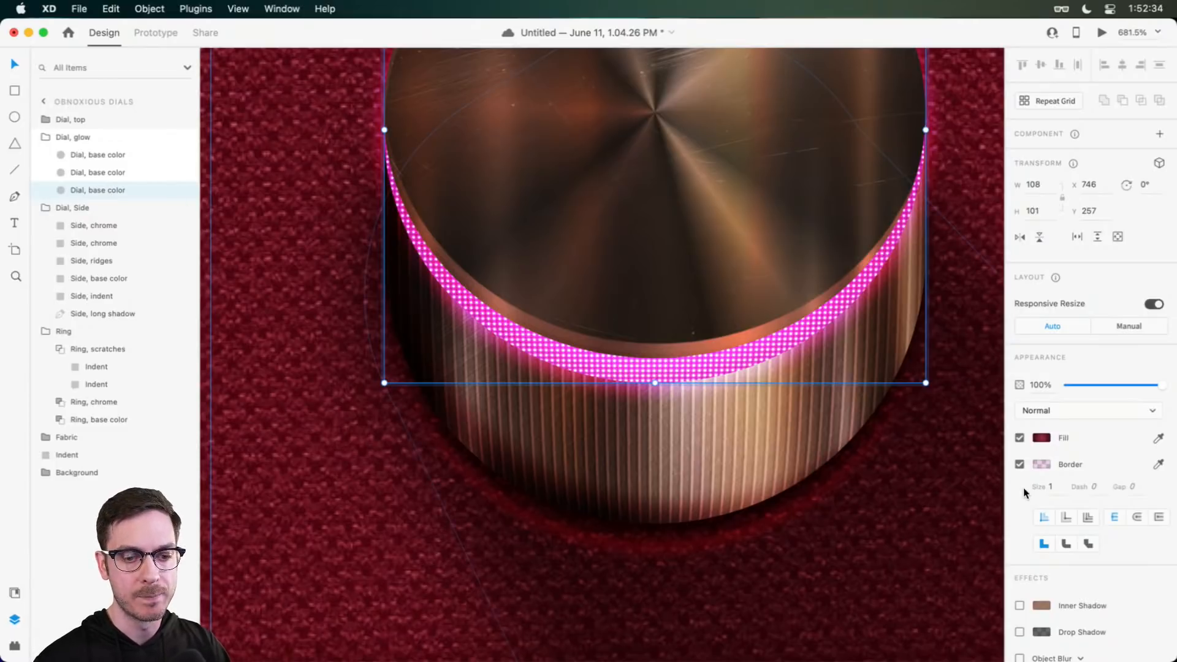
scroll(1025, 484, "down", 2)
scroll(1036, 453, "down", 1)
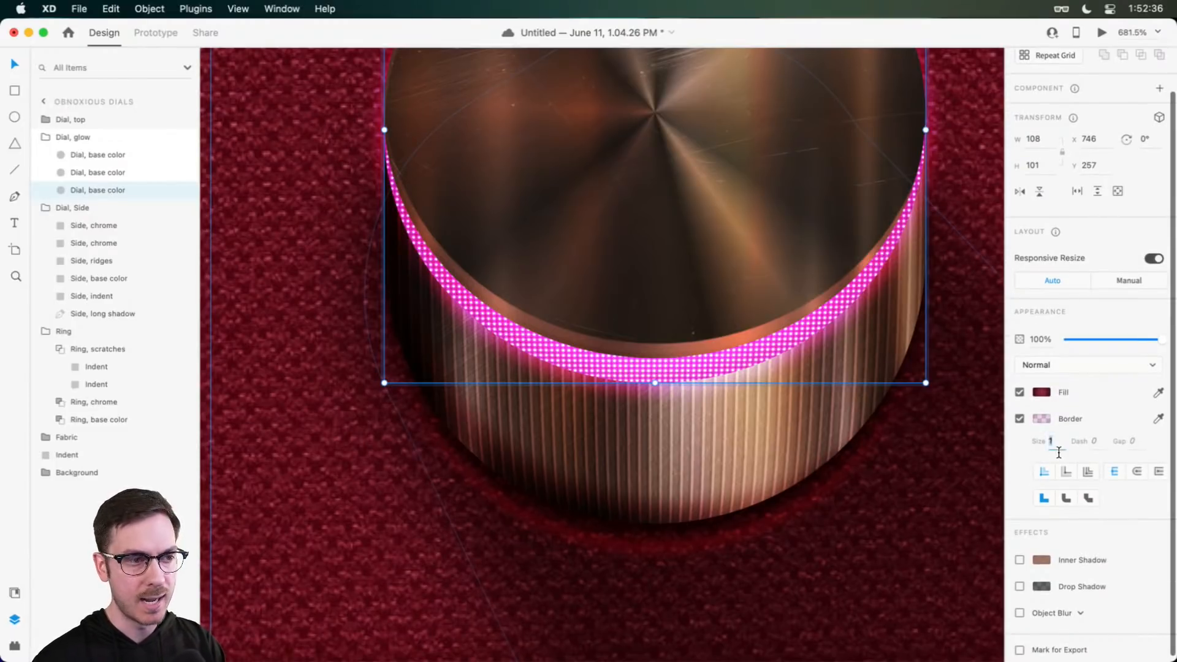
left_click(1043, 421)
left_click_drag(1011, 373, 1010, 392)
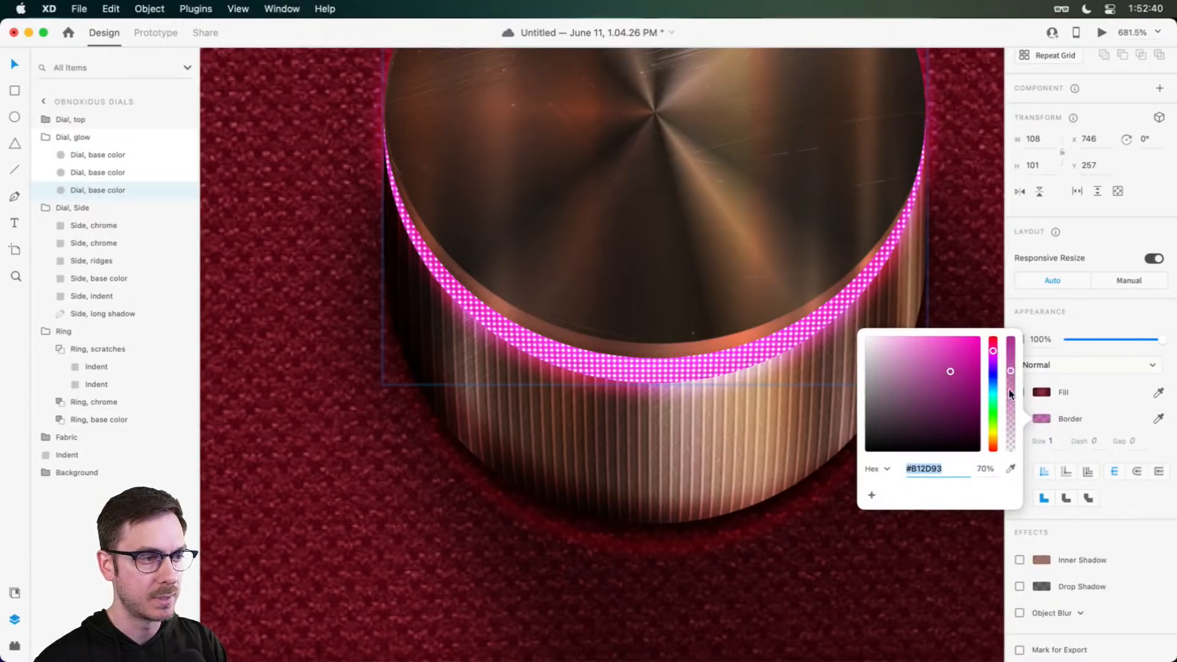
left_click(1101, 310)
Step: Reduce the middle glow circle's height to 100 and darken the lowest circle's border to #792B67 at 24% opacity
left_click(105, 171)
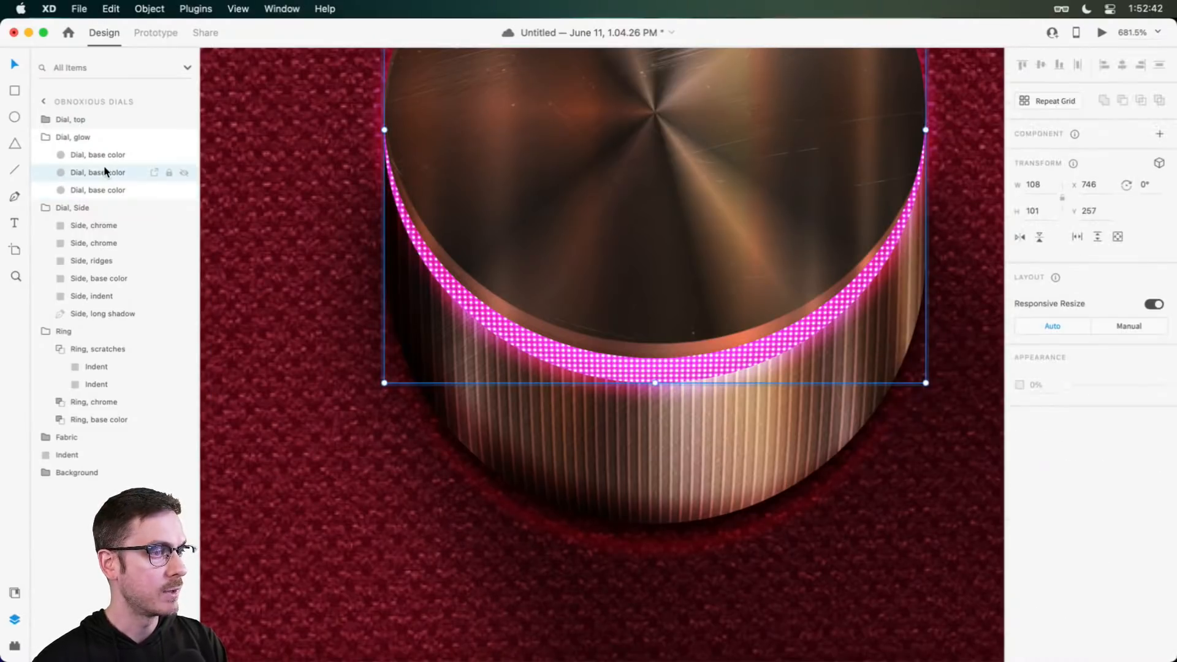
key("super+Up")
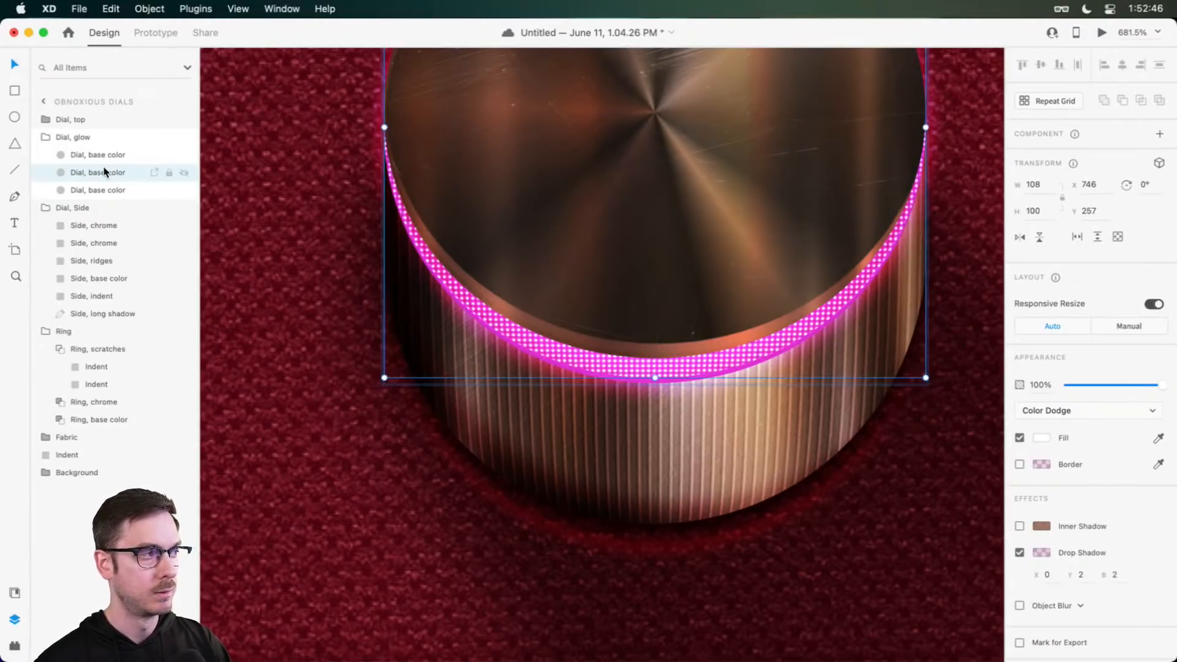
left_click(91, 188)
left_click(1042, 464)
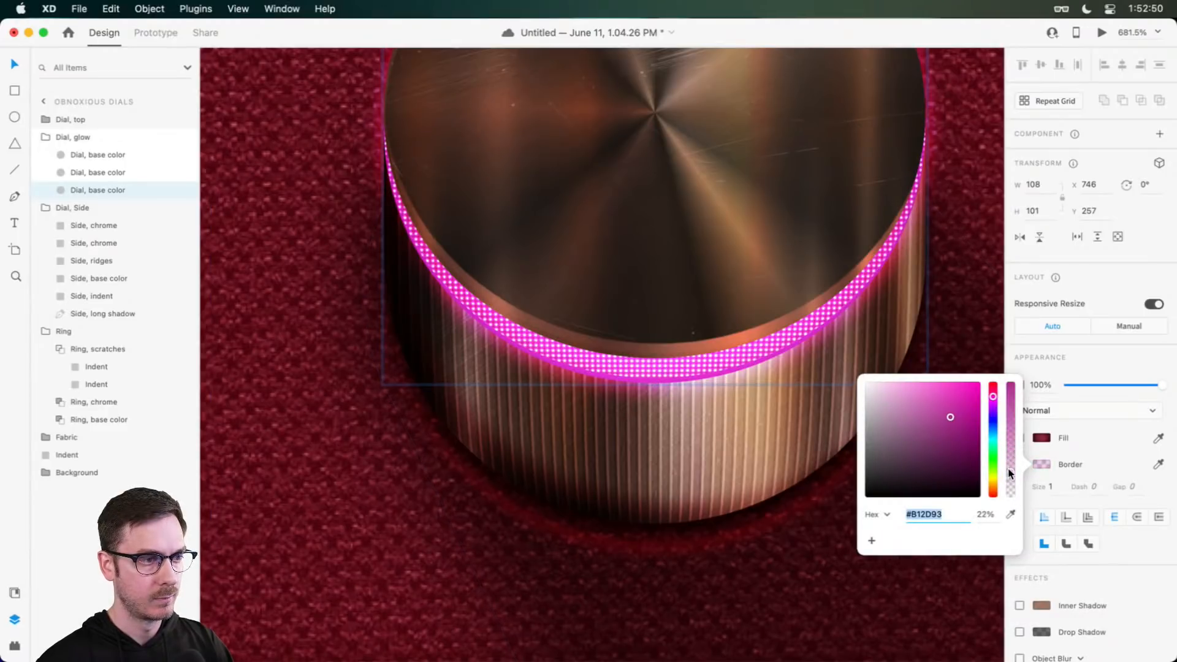
left_click_drag(950, 426, 939, 443)
left_click(1089, 368)
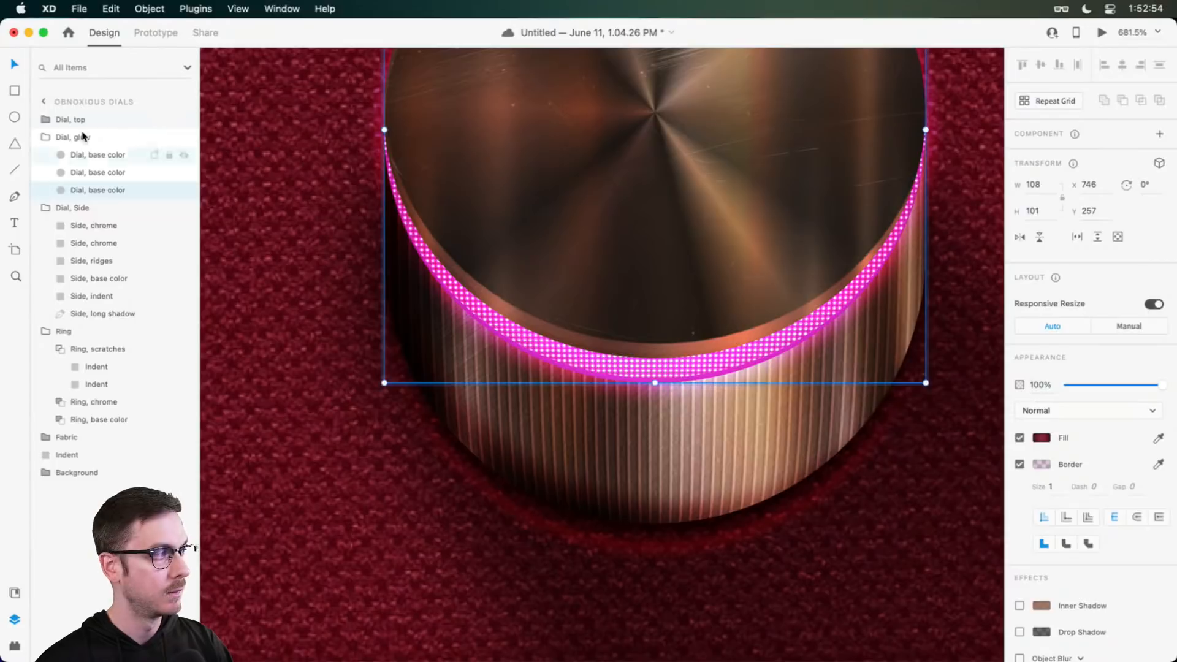
Step: Turn on a drop shadow for the lowest circle in the Dial, glow group, offset X 10 and Y 12
left_click(106, 174)
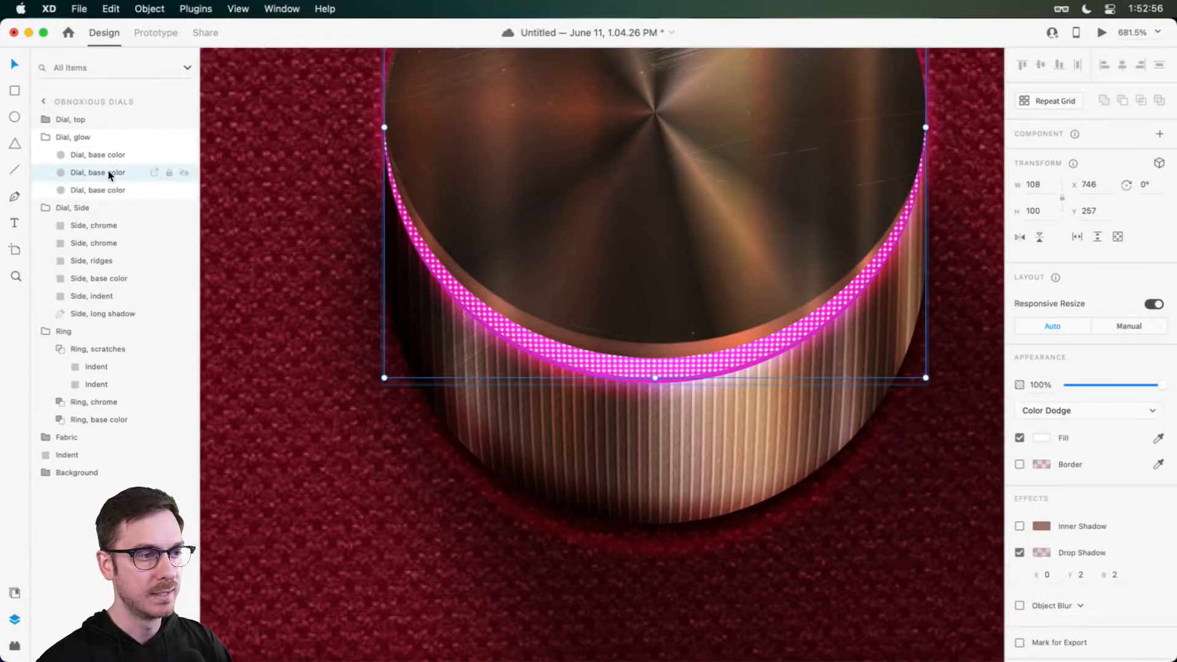
left_click(105, 194)
scroll(1048, 570, "down", 2)
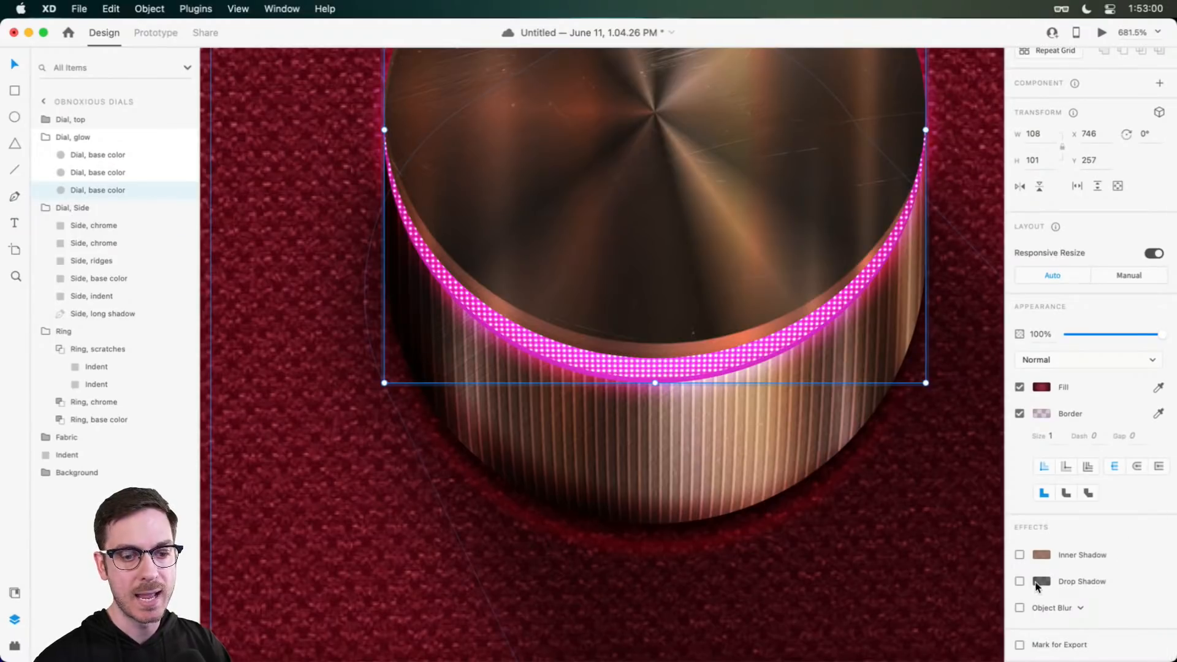
left_click(1019, 581)
left_click(1081, 604)
type("12")
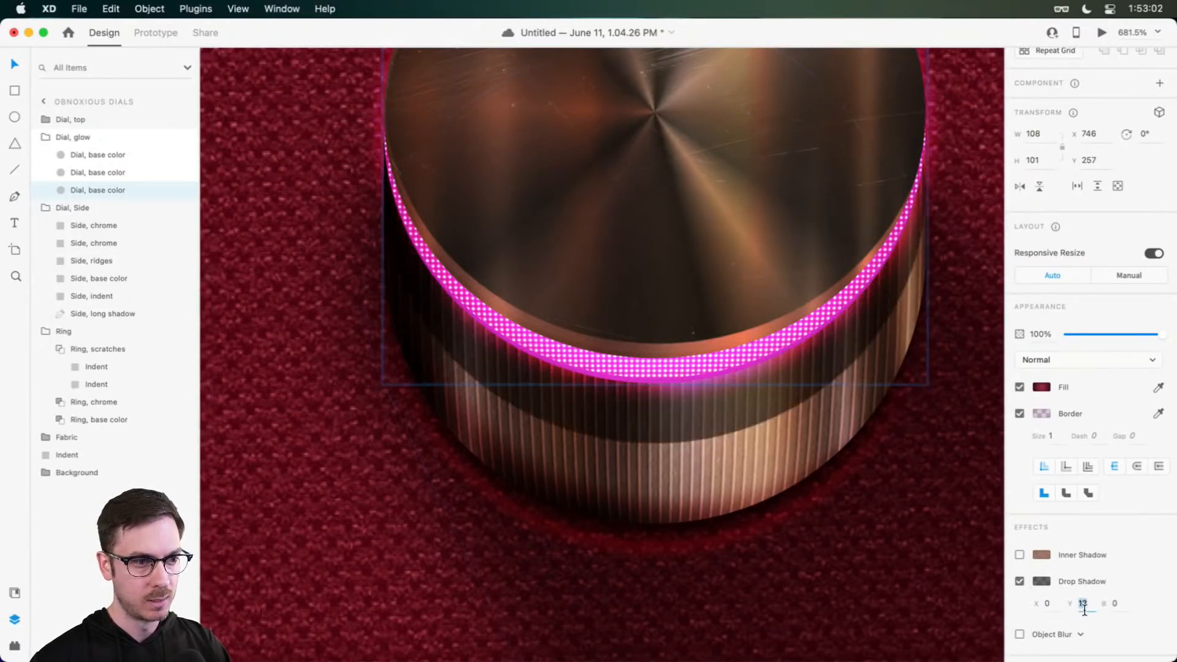
key("Tab")
key("shift+Tab")
key("shift+Tab")
key("shift+Up")
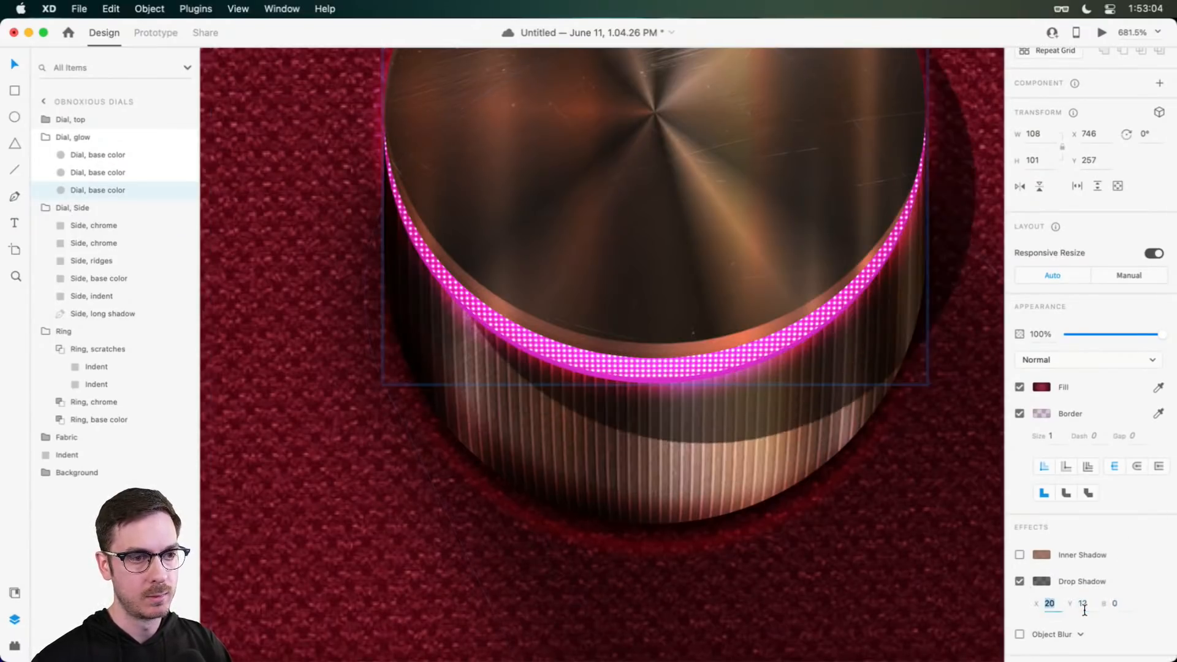
key("shift+Up")
key("shift+Down")
key("Tab")
Step: Soften the lowest glow circle's drop shadow with a blur of 11
key("Tab")
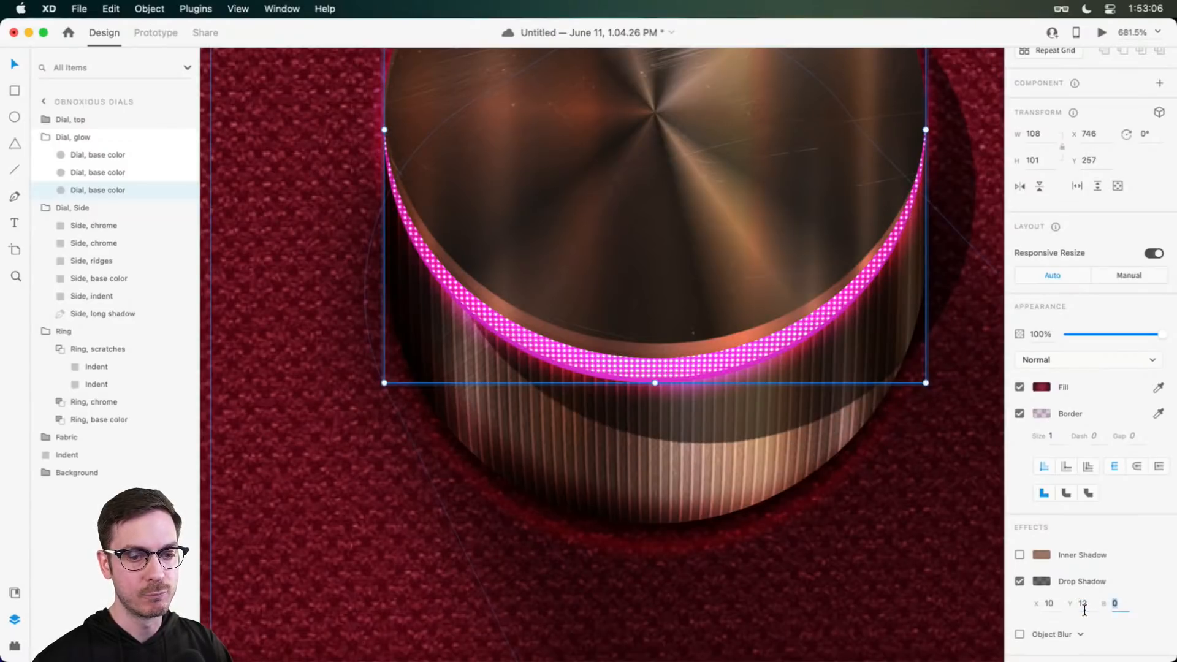
key("shift+Up")
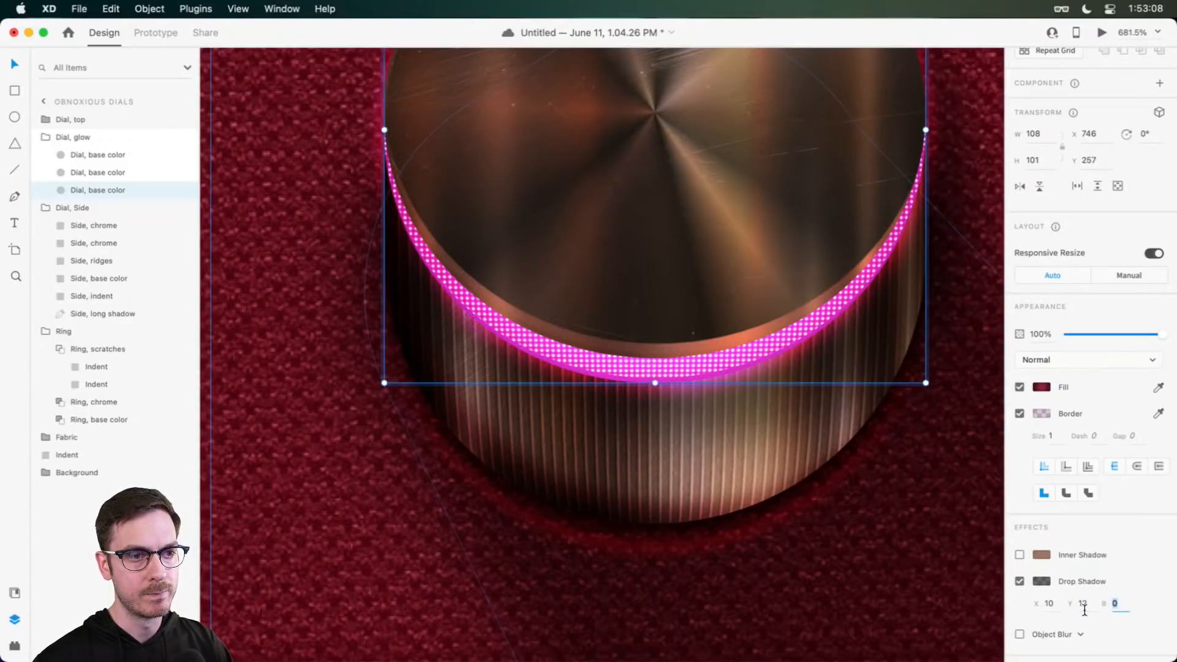
key("shift+Up")
key("Up")
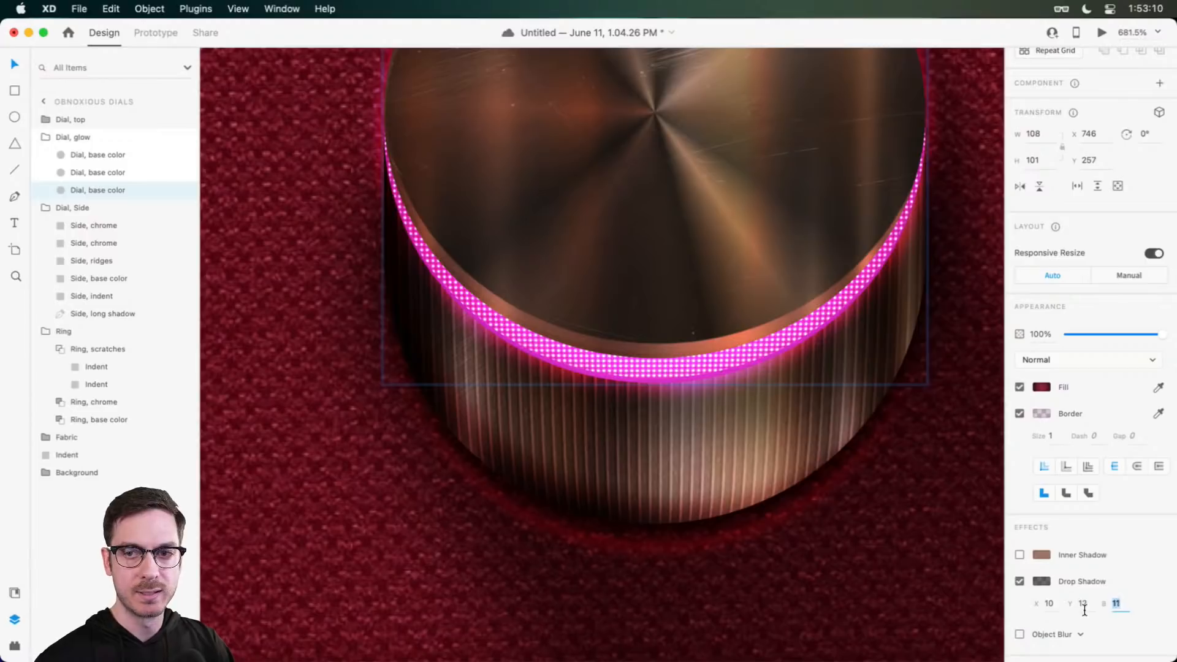
Step: Rename the uppermost circle in the Dial, glow group as Dial, glow
left_click(107, 174)
left_click(103, 154)
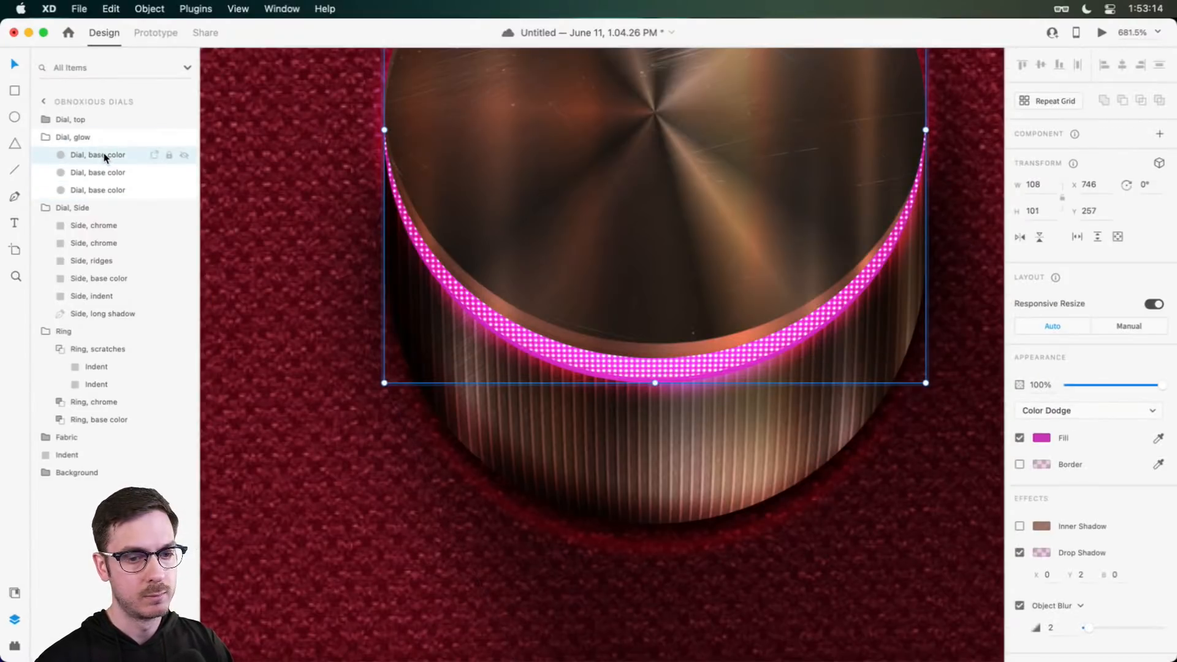
double_click(98, 156)
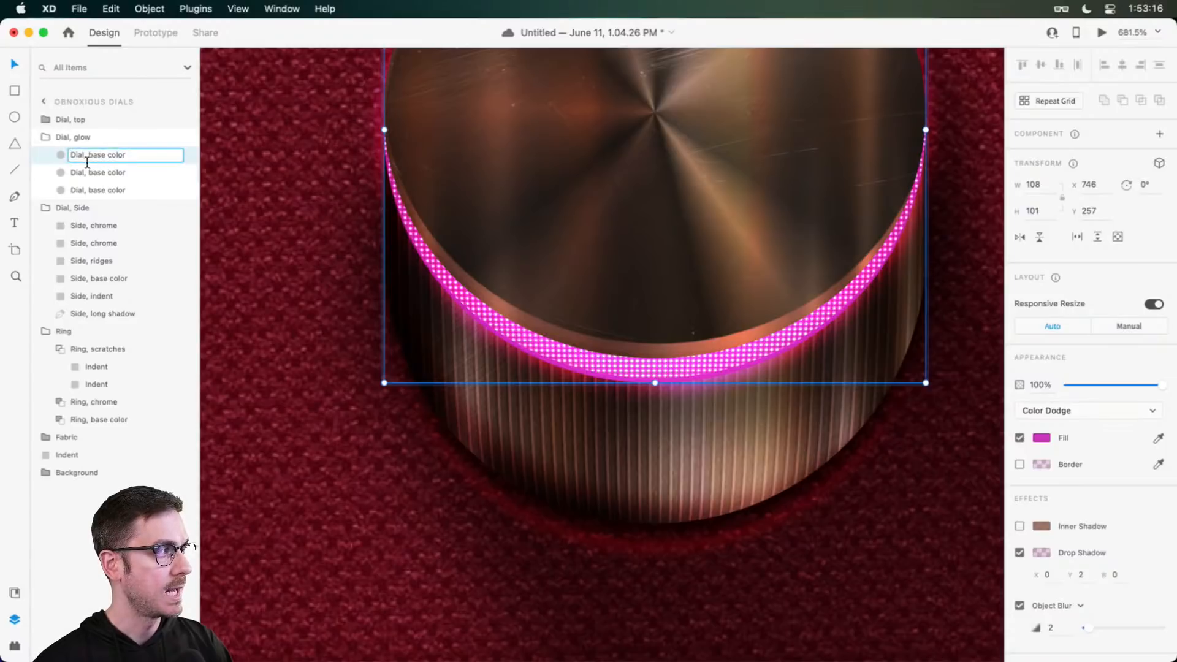
left_click_drag(87, 158, 241, 169)
type("glow")
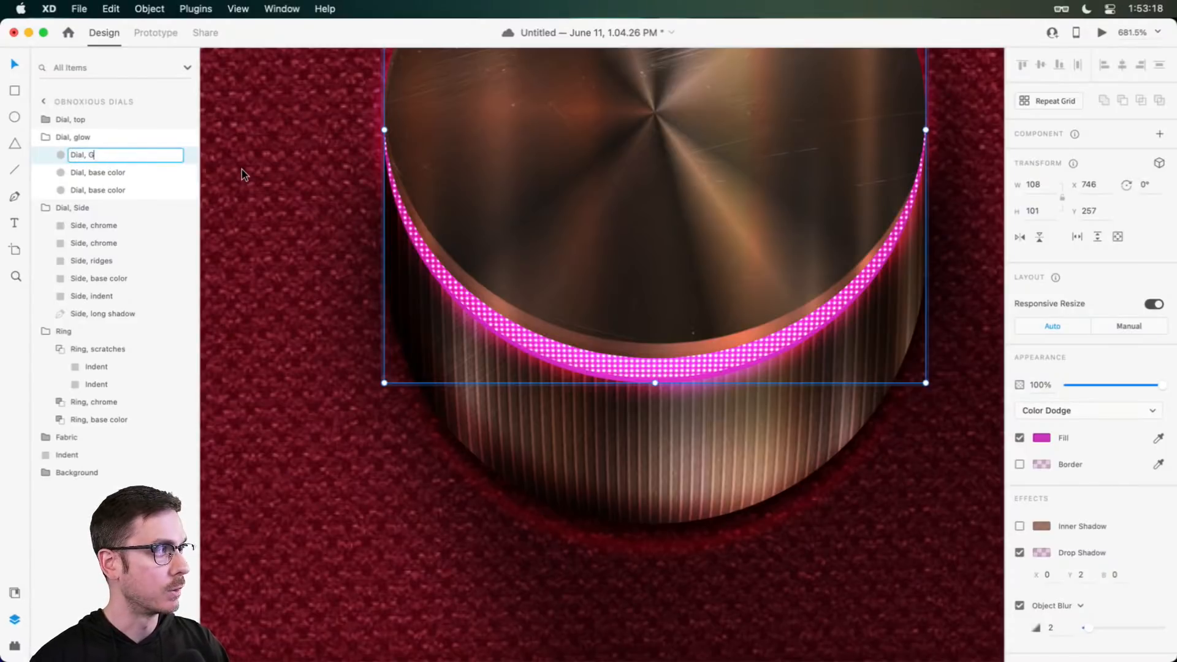
Step: Rename the middle circle in the Dial, glow group as Dial, LED
key("Tab")
key("Right")
key("BackSpace")
key("BackSpace")
key("BackSpace")
key("BackSpace")
key("BackSpace")
key("BackSpace")
key("BackSpace")
key("BackSpace")
key("BackSpace")
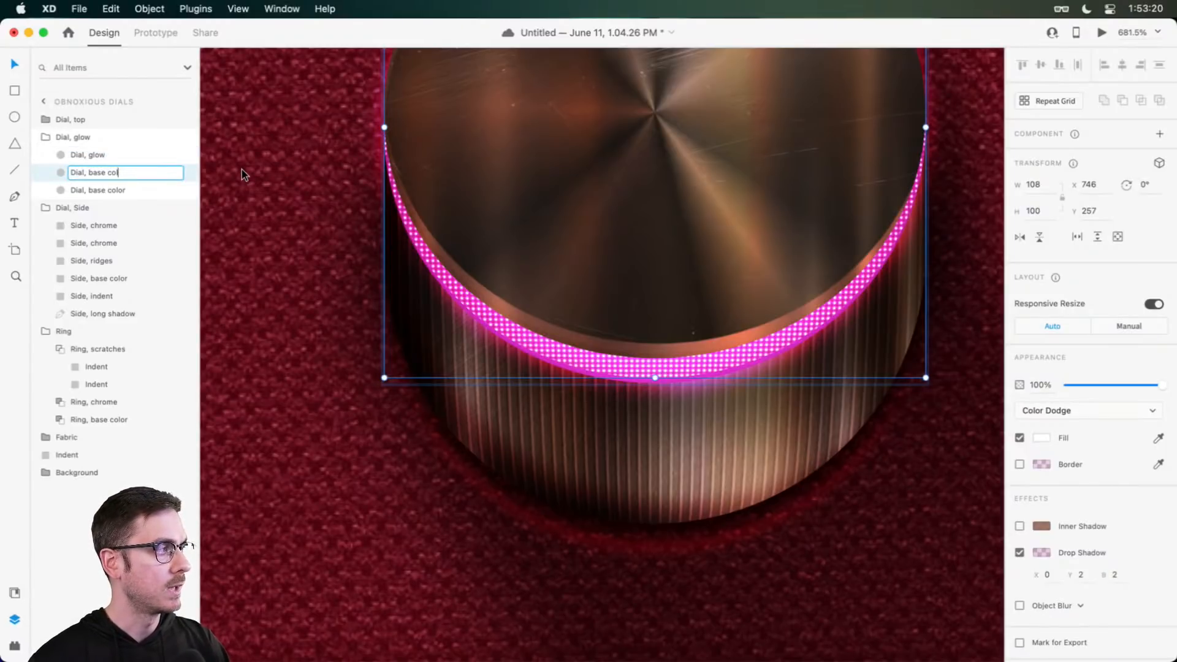
key("BackSpace")
type("LED")
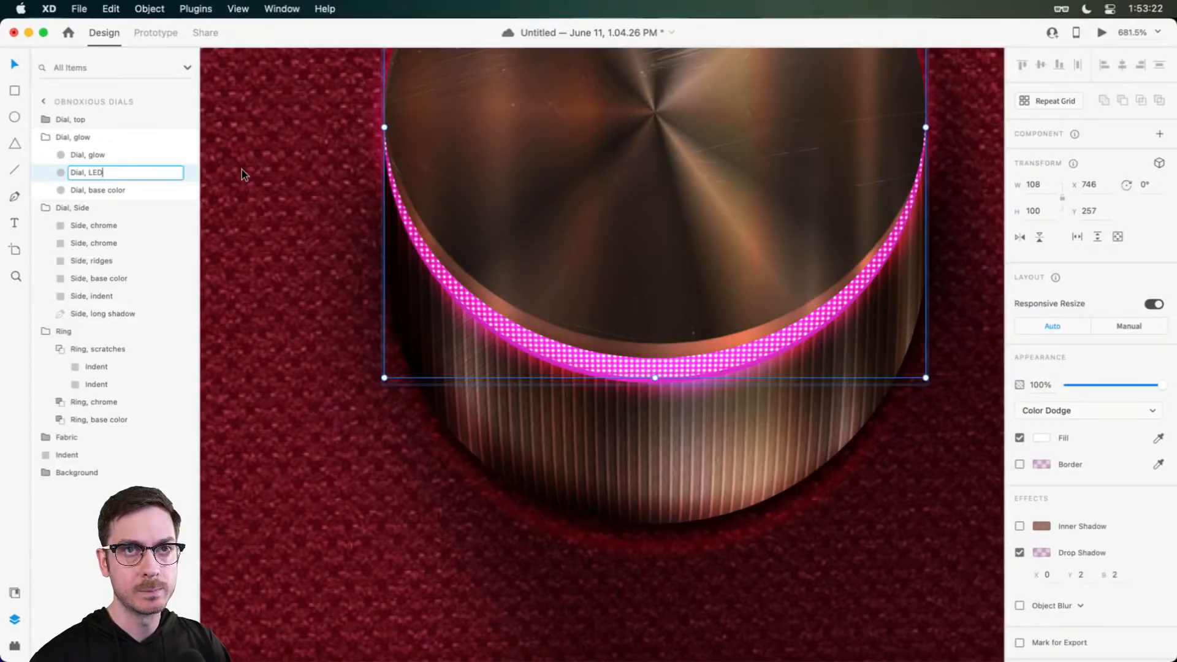
key("Return")
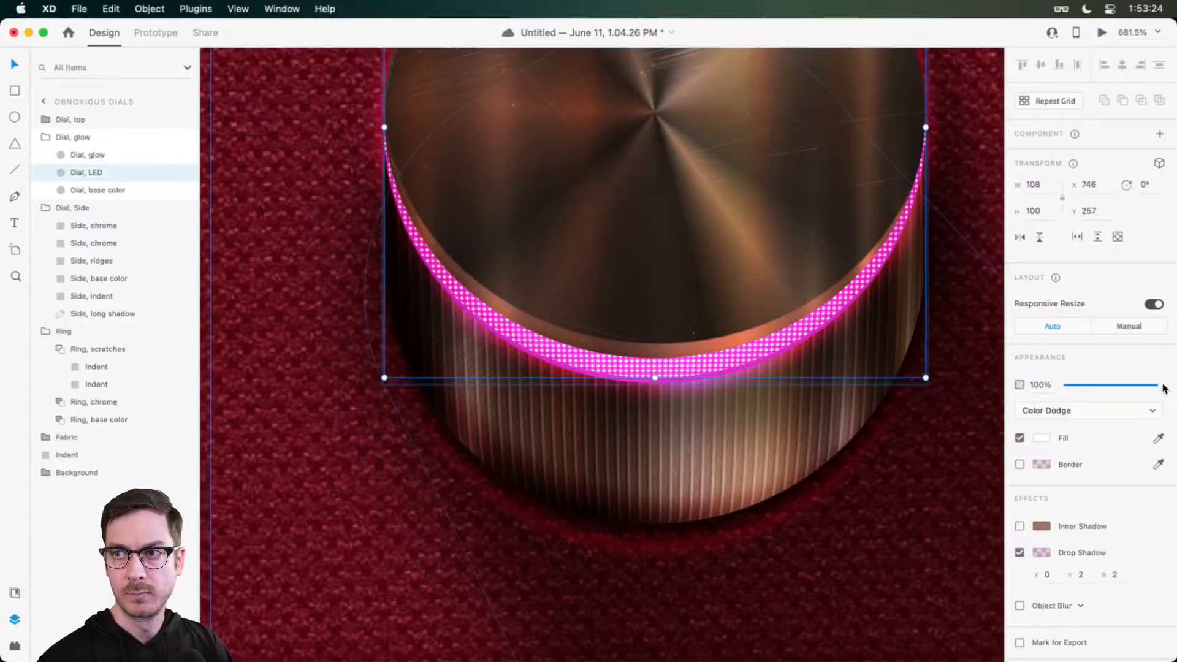
Step: Lower the Dial, LED circle's opacity to 60% and compare it with its drop shadow off and on, leaving the shadow on
left_click_drag(1164, 388, 1124, 384)
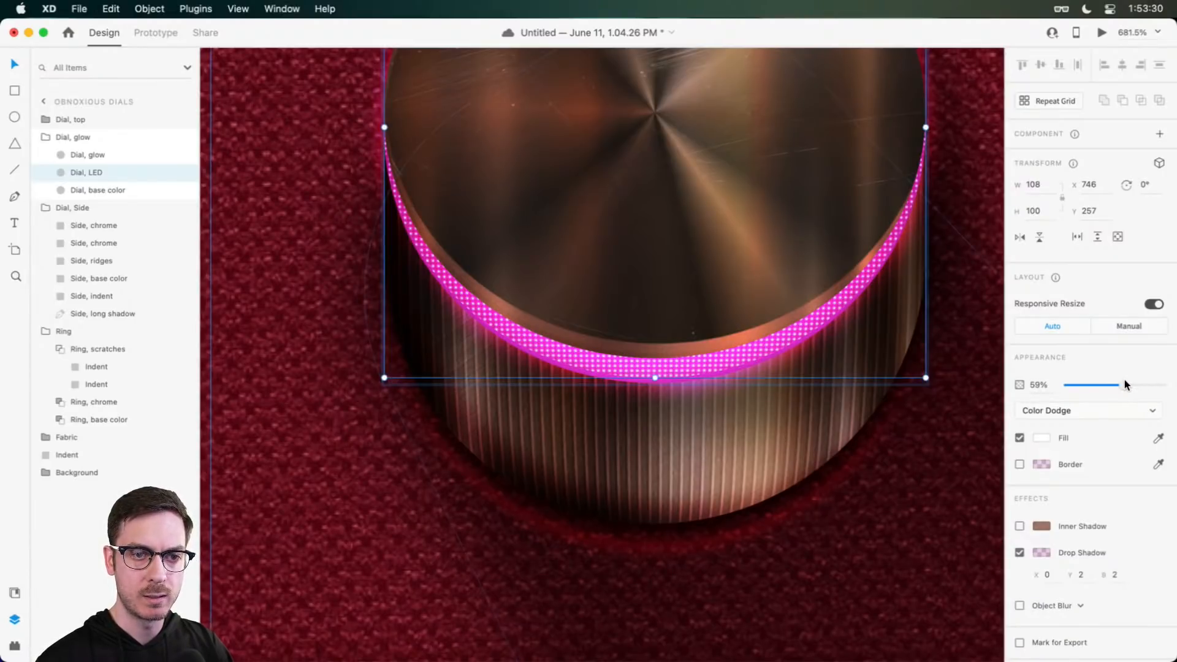
left_click(1019, 552)
left_click(1019, 552)
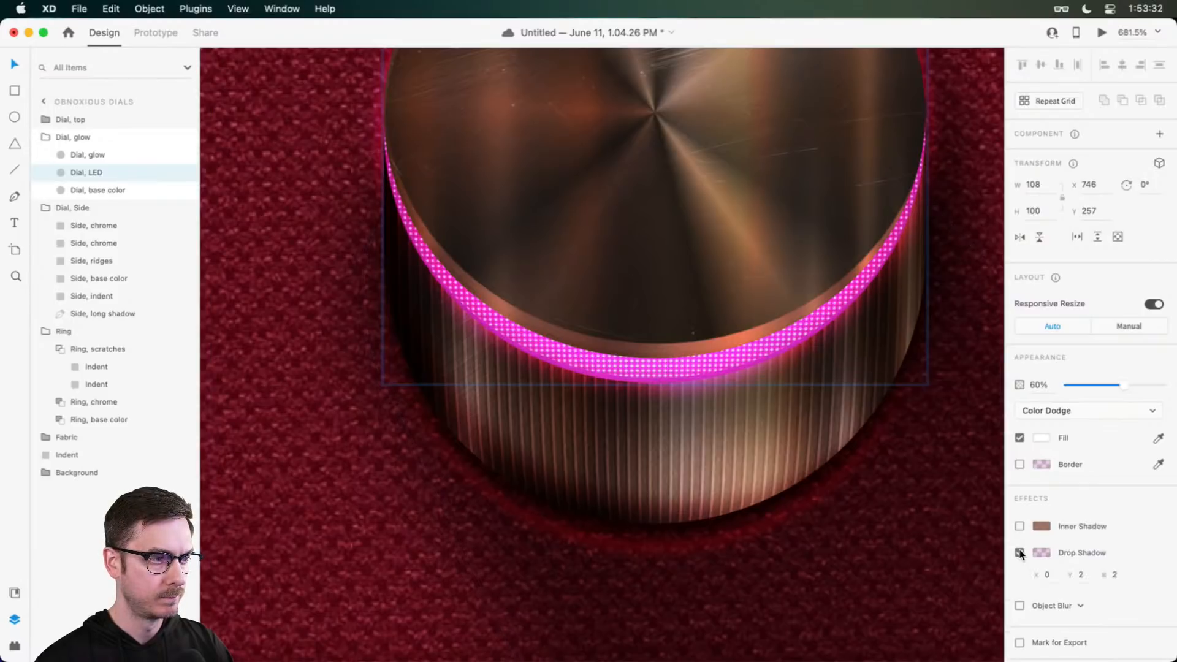
left_click(1019, 553)
left_click(1020, 552)
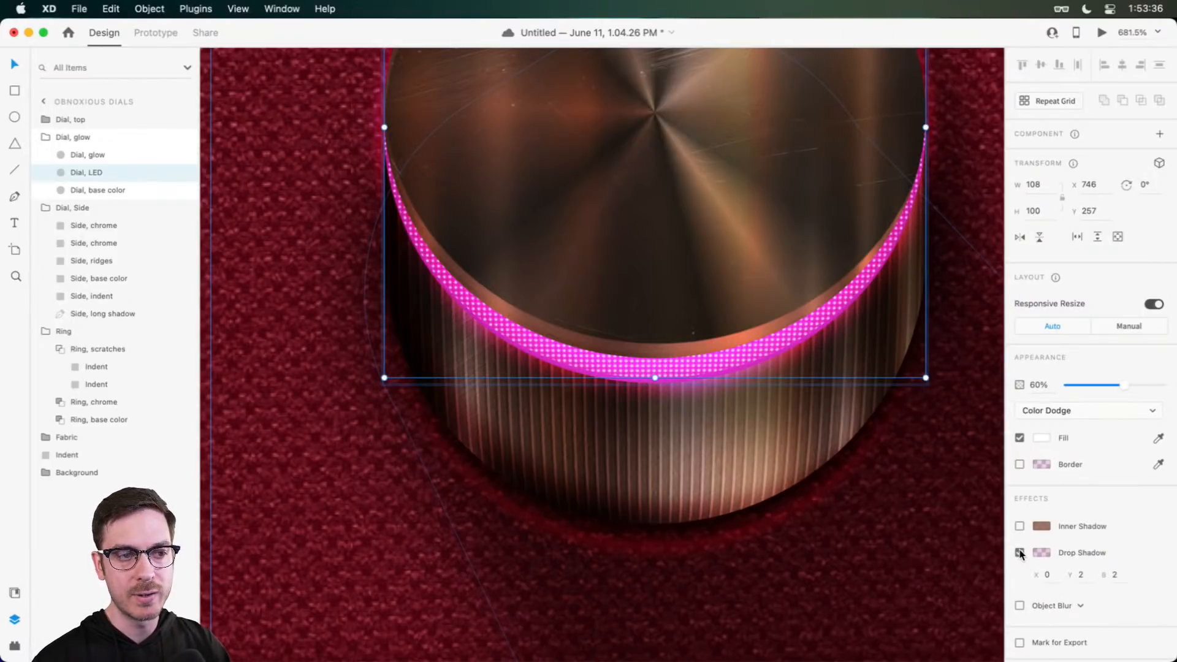
Step: Mute the border color of the Dial, base color circle in the glow group and shift its hue toward red
left_click(97, 191)
left_click(1042, 464)
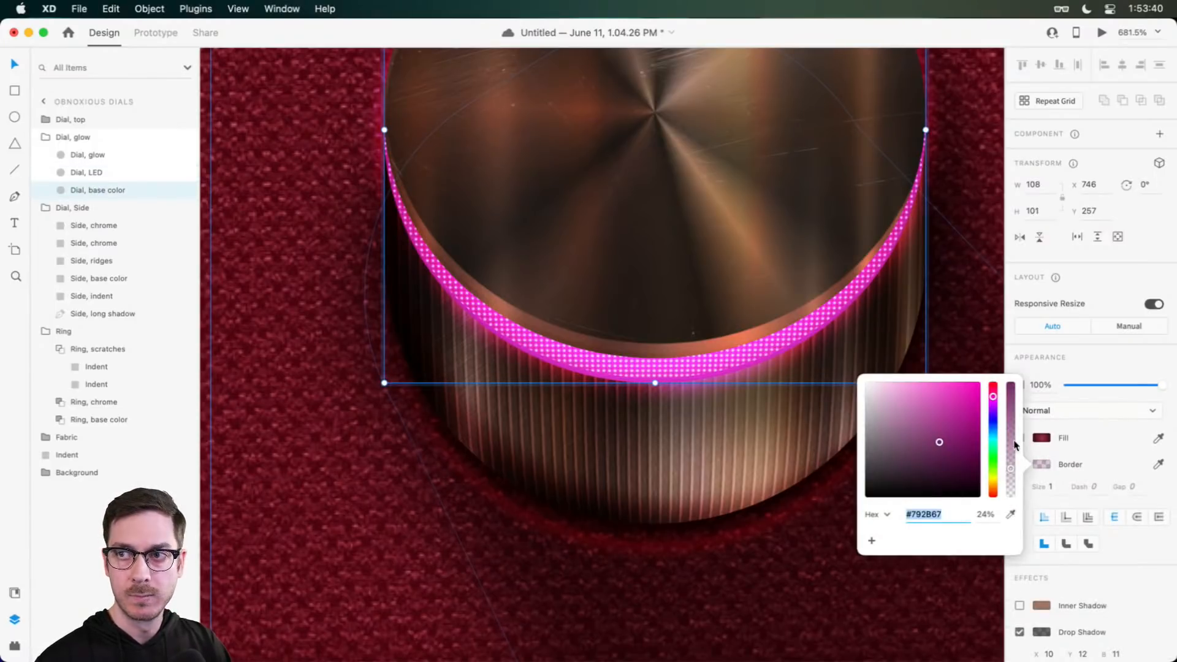
mouse_move(941, 445)
left_mouse_down()
mouse_move(919, 447)
mouse_move(920, 411)
mouse_move(917, 447)
left_mouse_up()
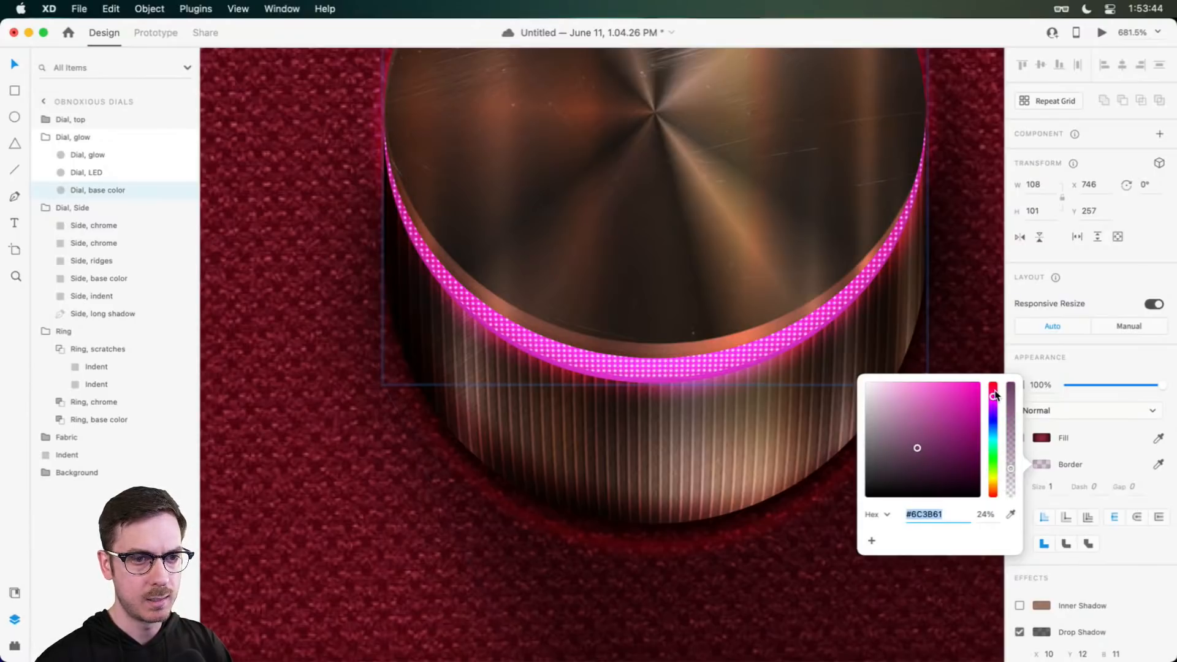
left_click_drag(992, 395, 992, 492)
left_click(1133, 343)
Step: Turn on the Dial, LED circle's border and color it semi-transparent near-black
left_click(105, 170)
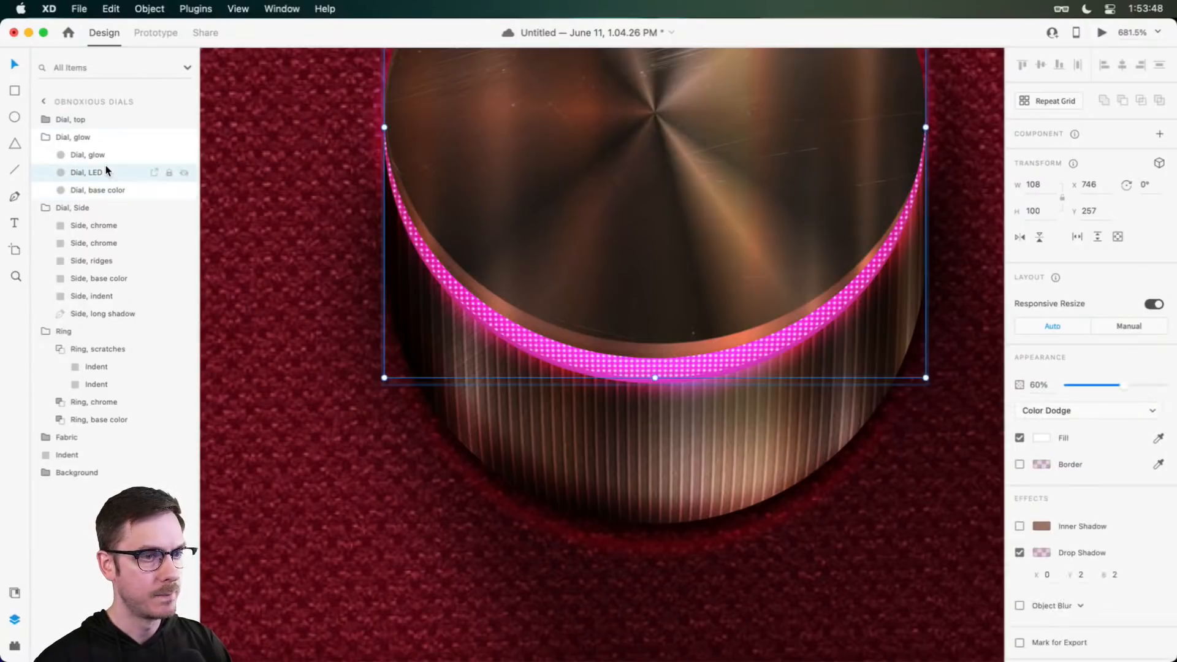
left_click(1019, 464)
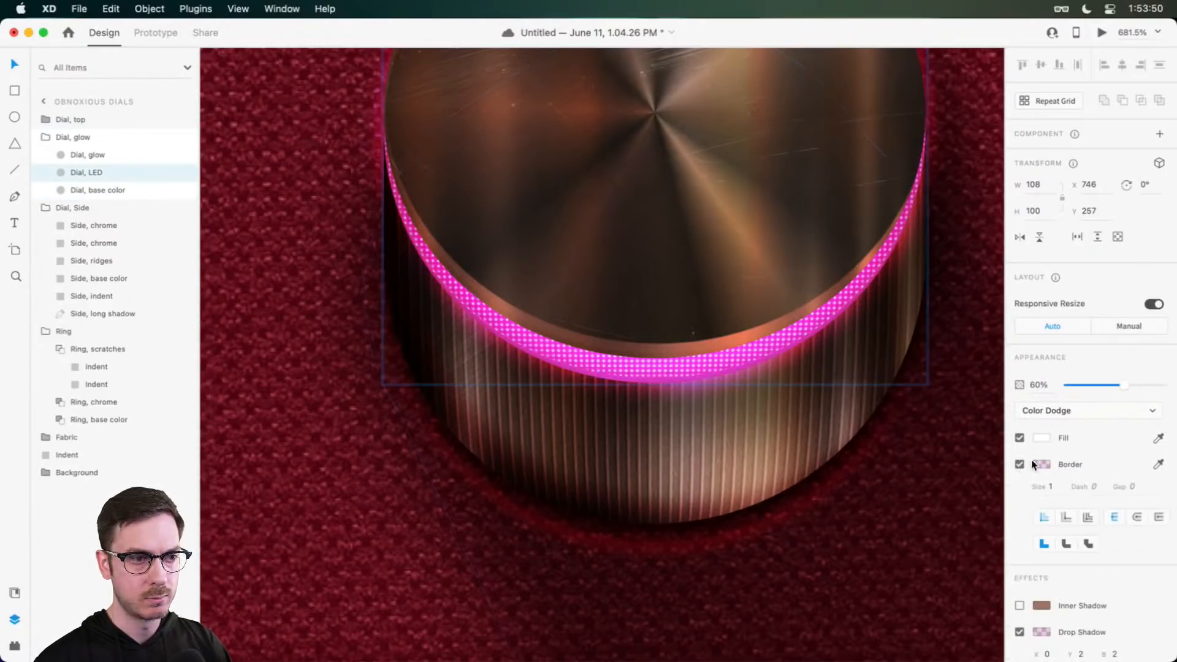
left_click(1039, 464)
mouse_move(1012, 476)
left_mouse_down()
mouse_move(1011, 389)
mouse_move(1011, 421)
left_mouse_up()
mouse_move(968, 453)
left_mouse_down()
mouse_move(966, 486)
mouse_move(993, 499)
left_mouse_up()
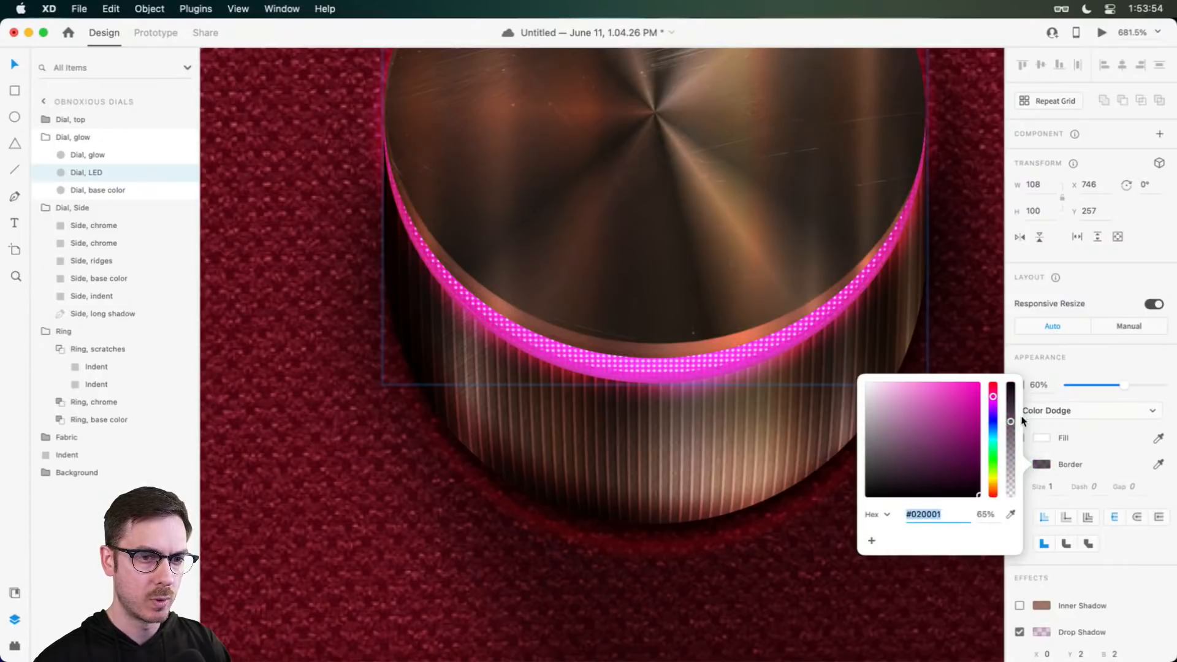
mouse_move(1012, 422)
left_mouse_down()
mouse_move(1014, 443)
mouse_move(1014, 425)
left_mouse_up()
Step: Set the Dial, LED circle's border size to 0.4 and check the whole dial
left_click(1060, 488)
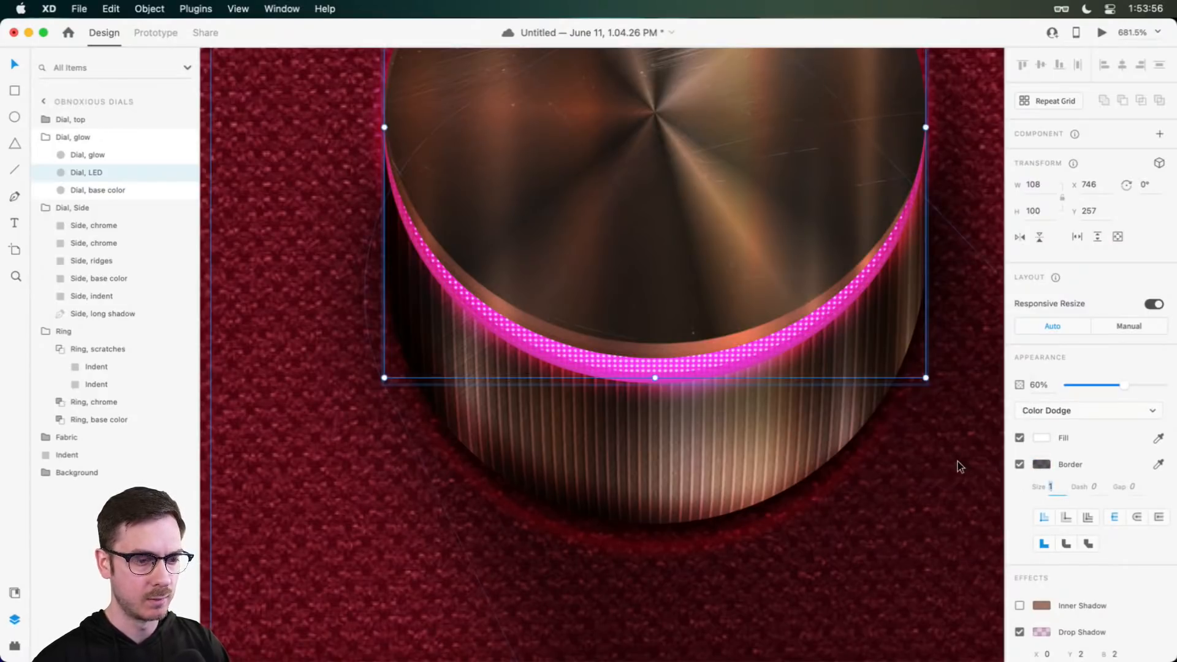
type("0.4")
key("Return")
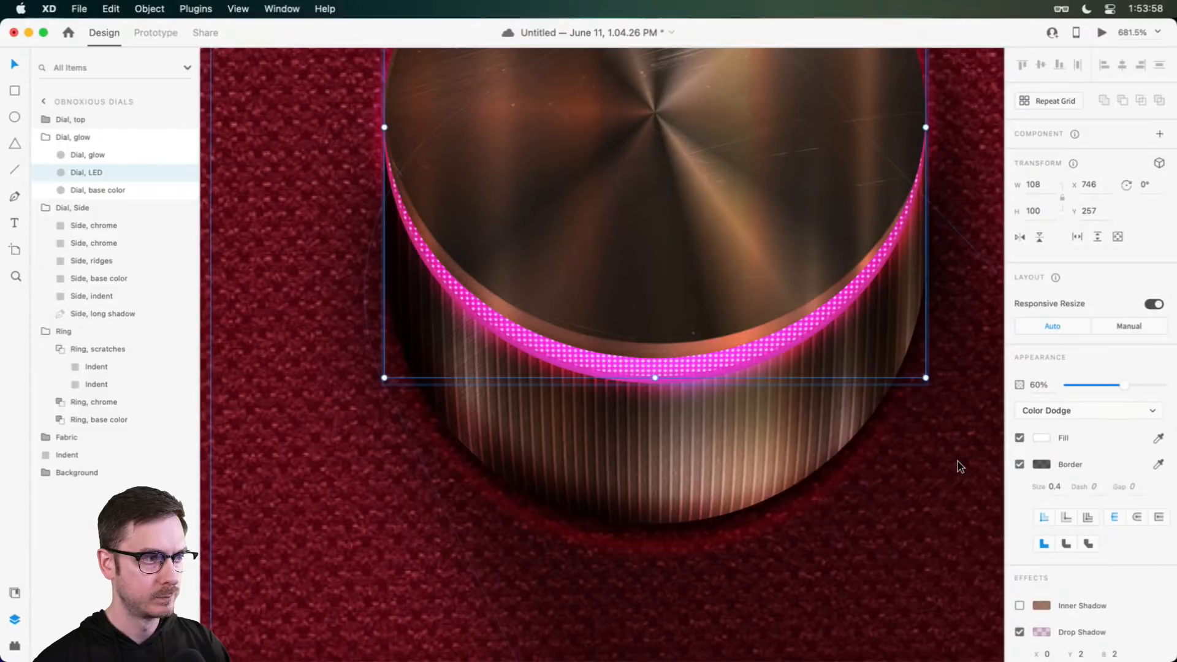
scroll(672, 359, "down", 5)
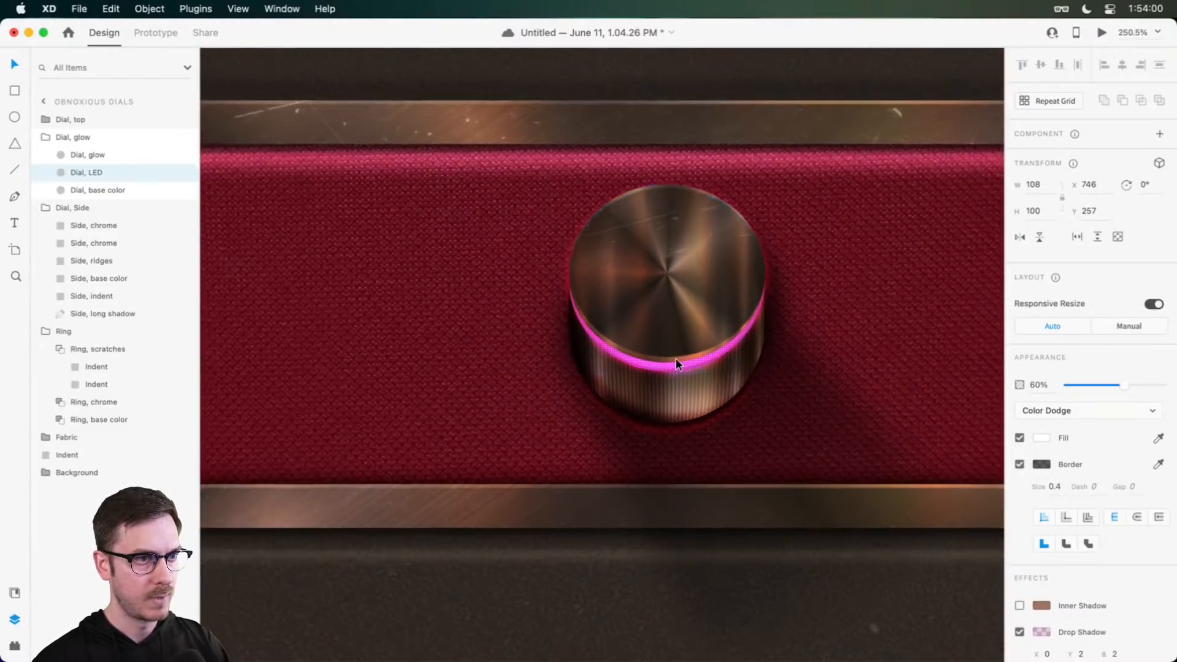
Step: Narrow the Dial, glow group symmetrically about its center to a width of 106
scroll(789, 254, "up", 1)
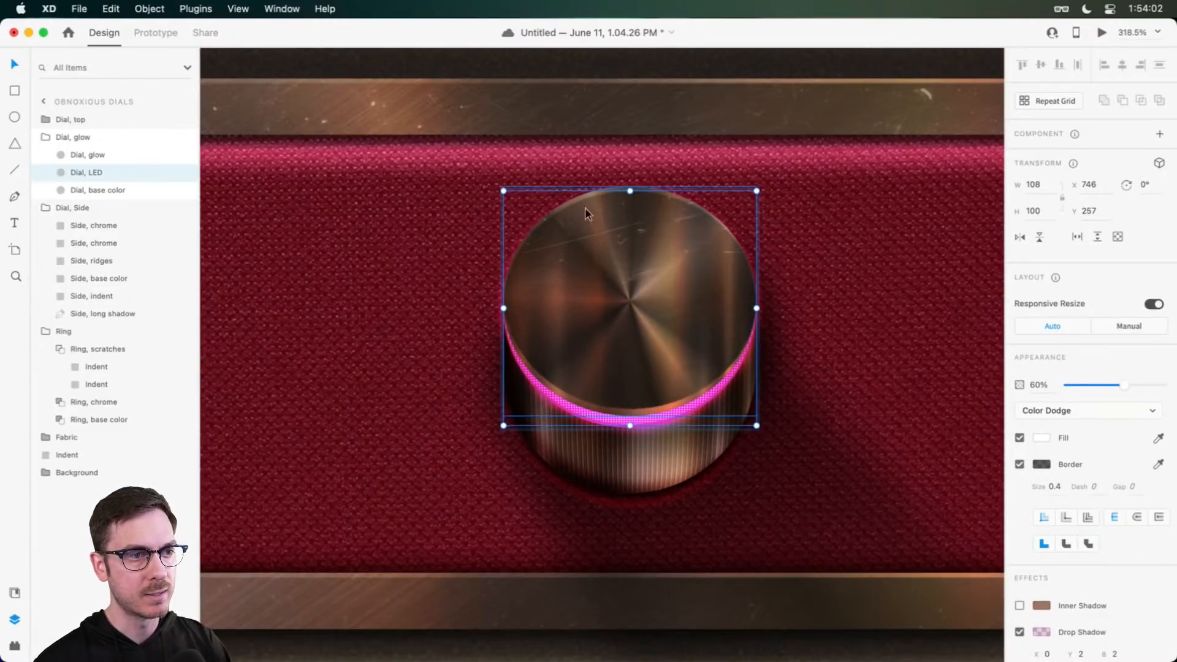
left_click(74, 136)
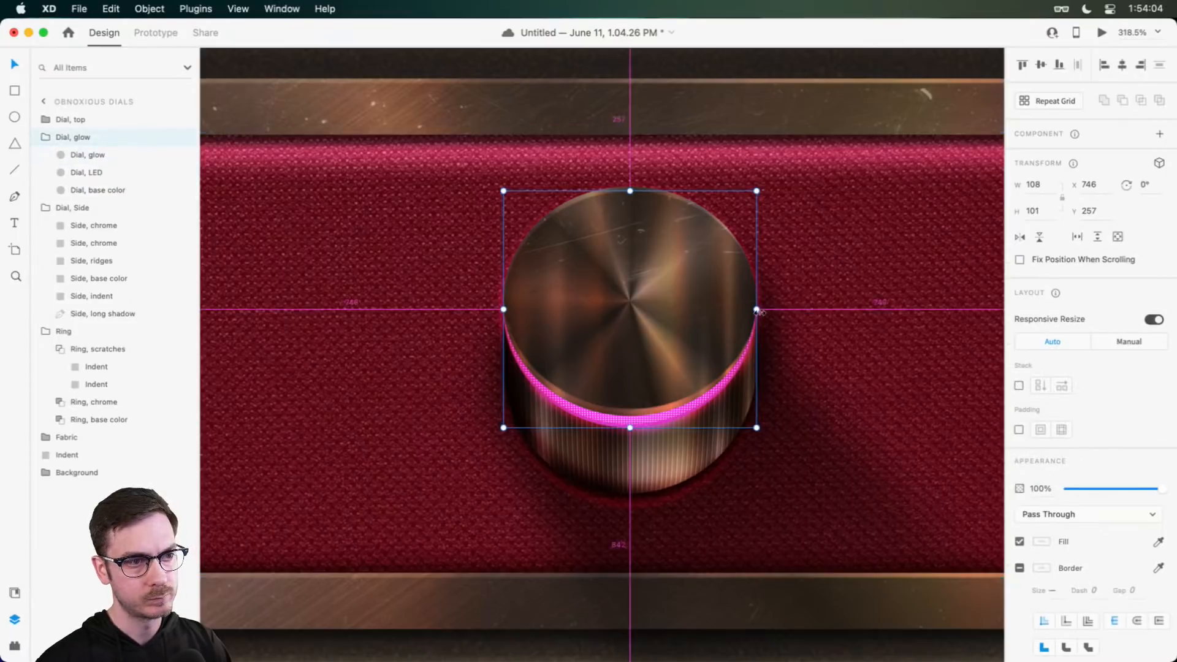
left_click_drag(759, 312, 754, 311)
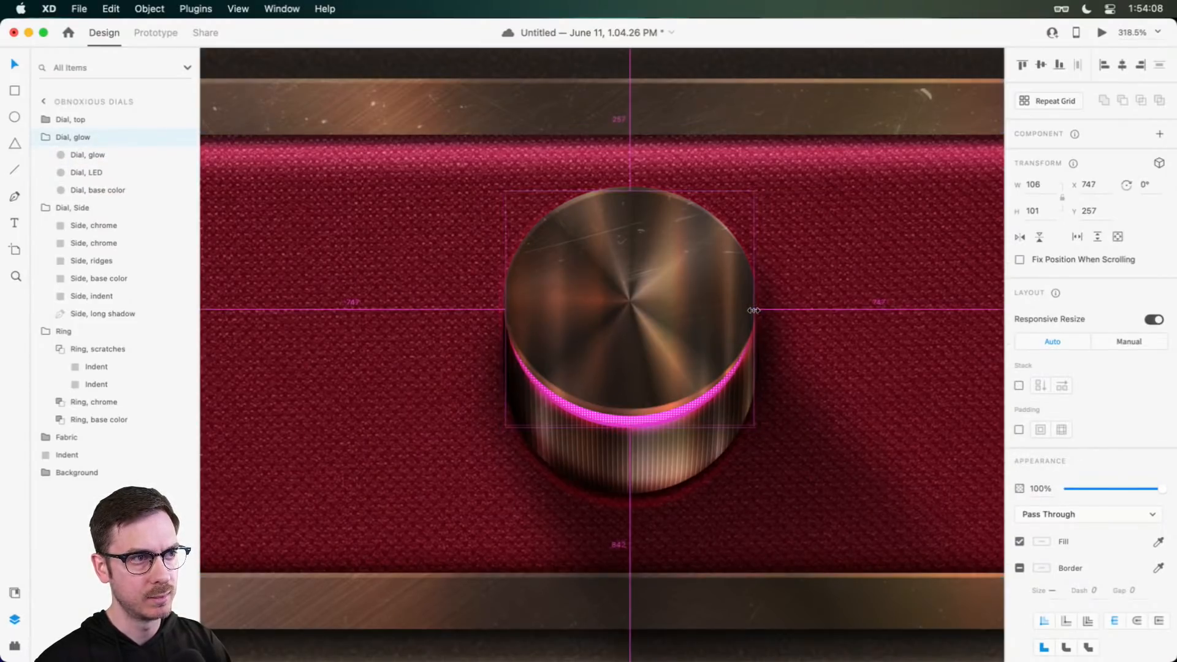
left_click_drag(753, 311, 753, 310)
left_click(885, 249)
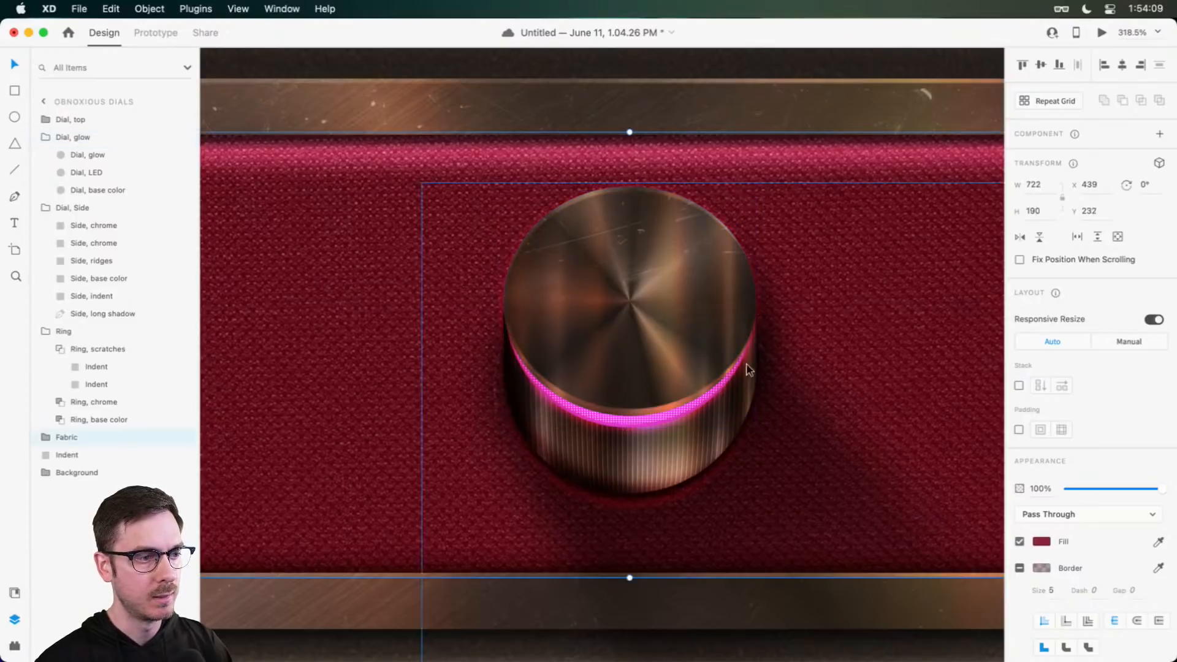
Step: Move the Dial, top and Dial, glow groups straight down together to Y 261
left_click(606, 404)
scroll(612, 433, "up", 3)
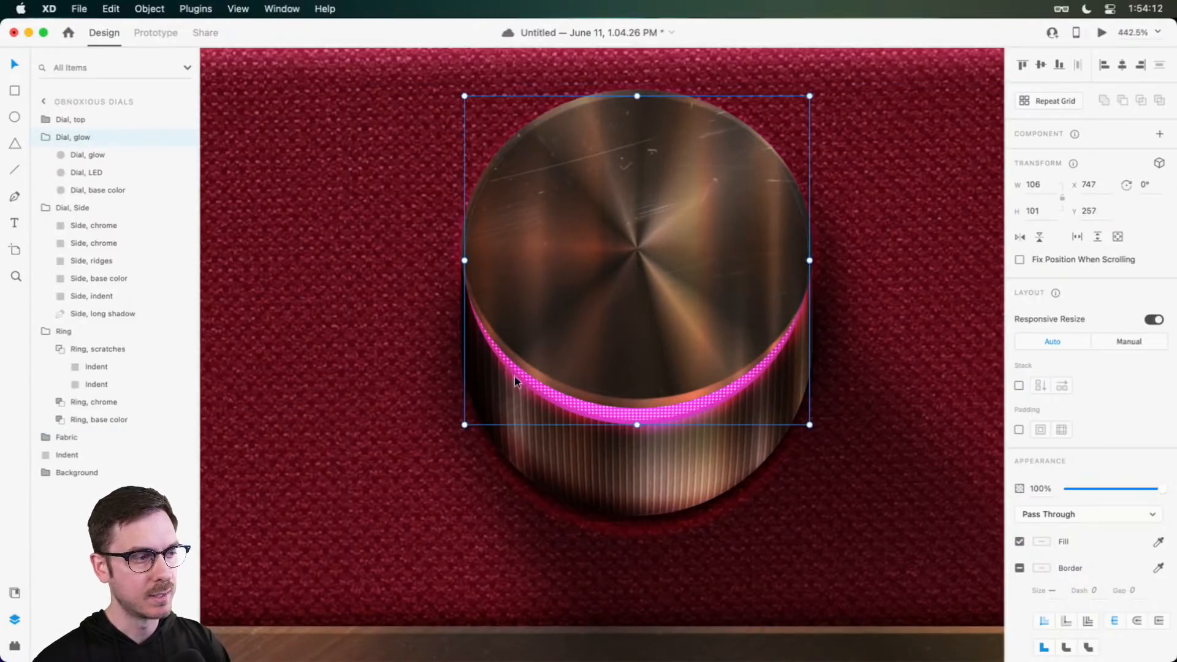
left_click(45, 137)
left_click(45, 154)
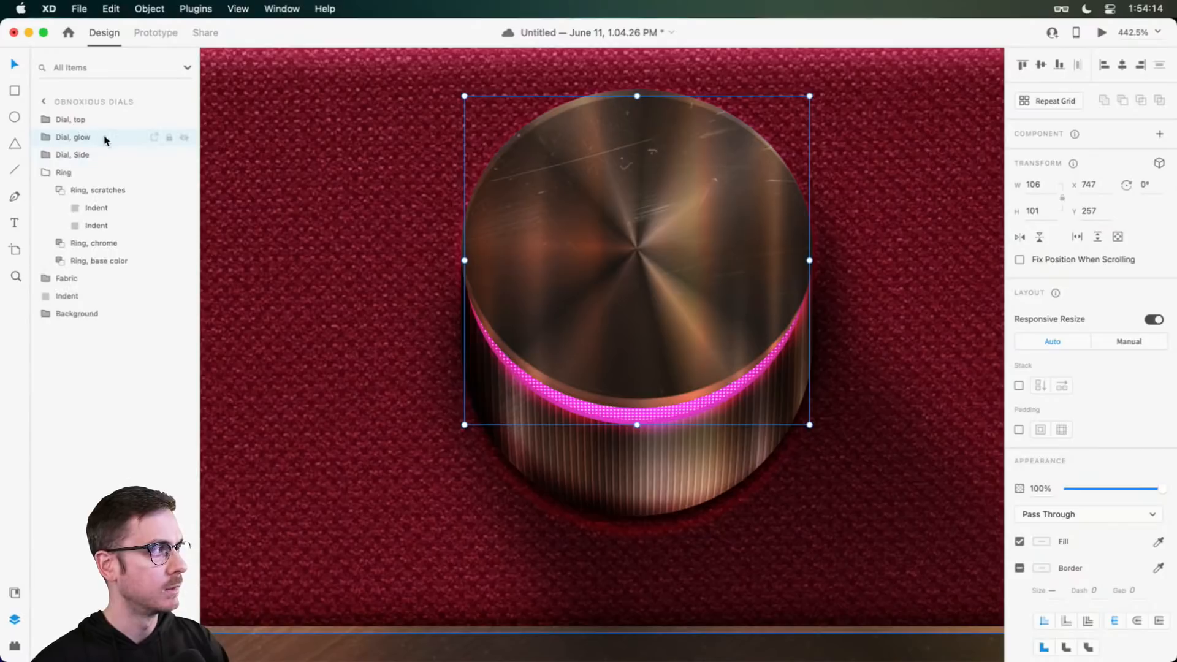
left_click(103, 123, "shift")
left_click_drag(715, 242, 715, 260)
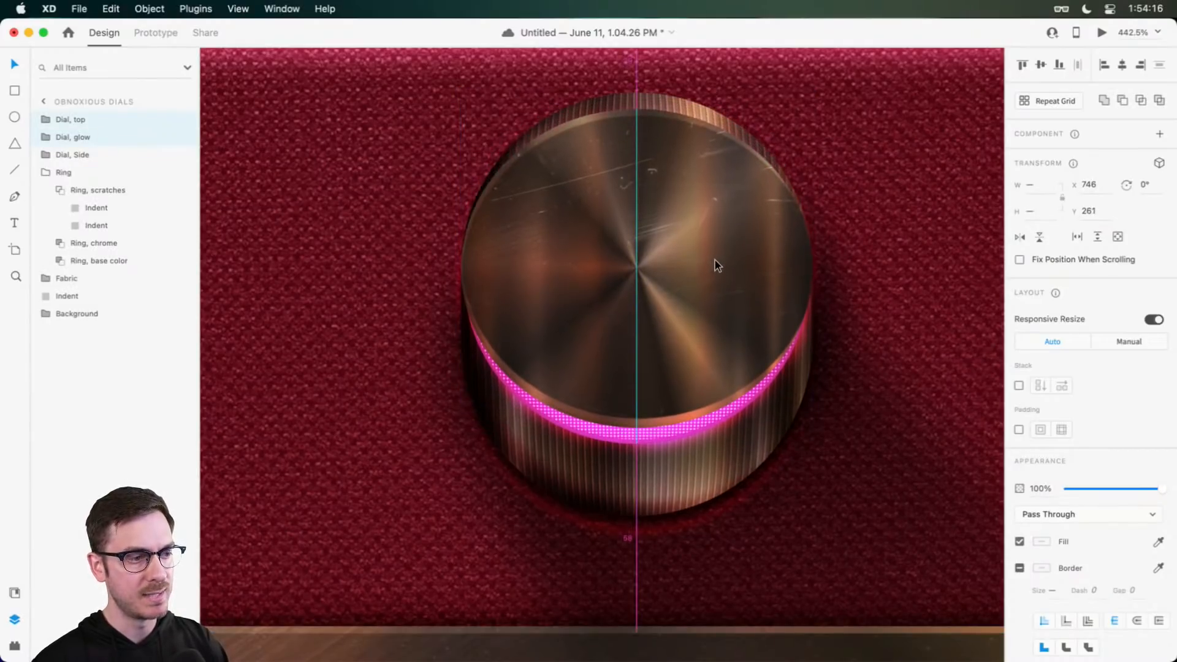
Step: Lower the upper edge of all Dial, Side layers except the long shadow, shortening them to a height of 124
left_click(78, 155)
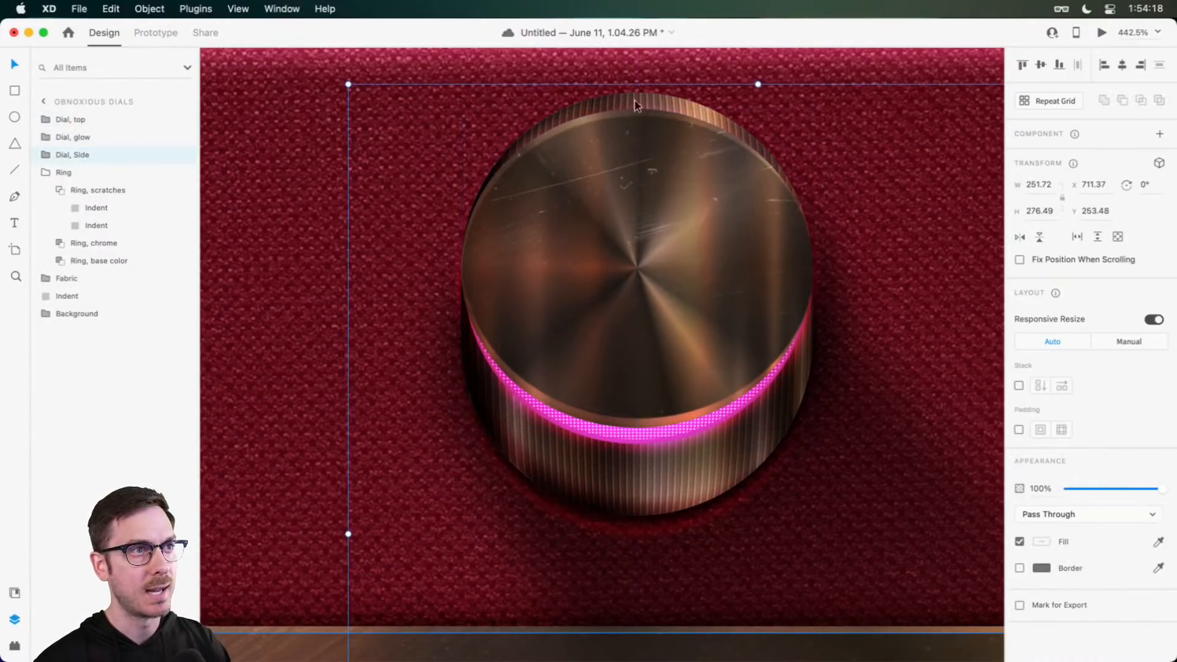
left_click(46, 157)
left_click(91, 173)
left_click(92, 243, "shift")
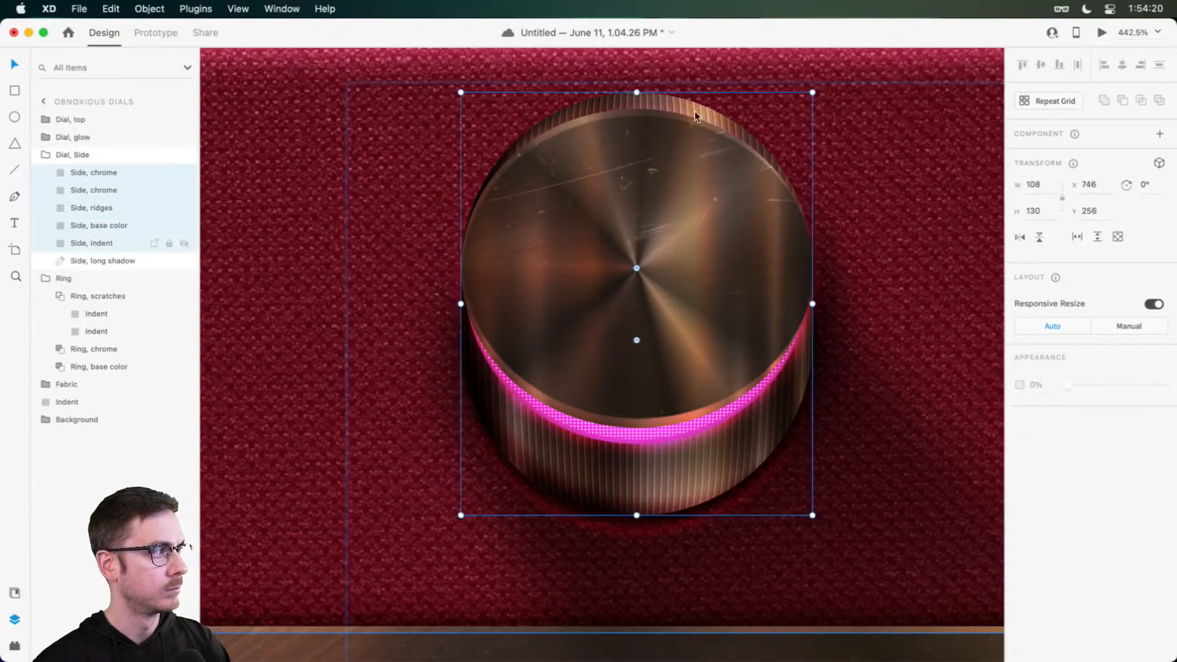
left_click_drag(634, 94, 636, 112)
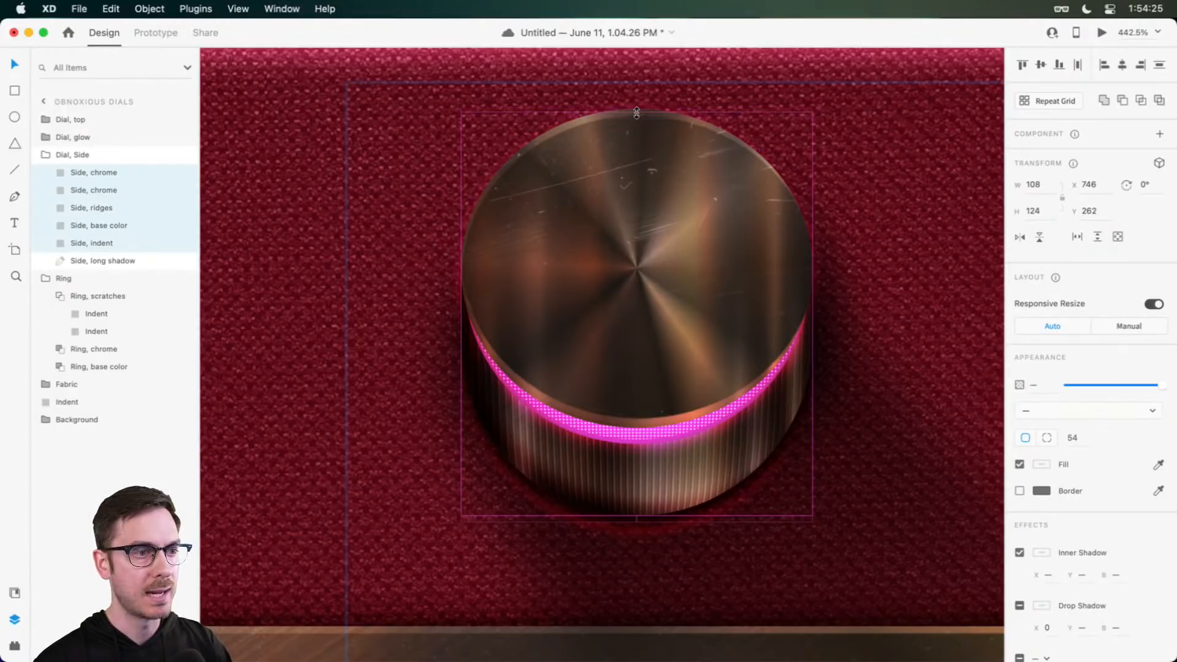
left_click(890, 215)
Step: Turn the Dial, top, Dial, glow and Dial, Side groups into a single component
scroll(883, 232, "down", 5)
left_click_drag(884, 240, 752, 225)
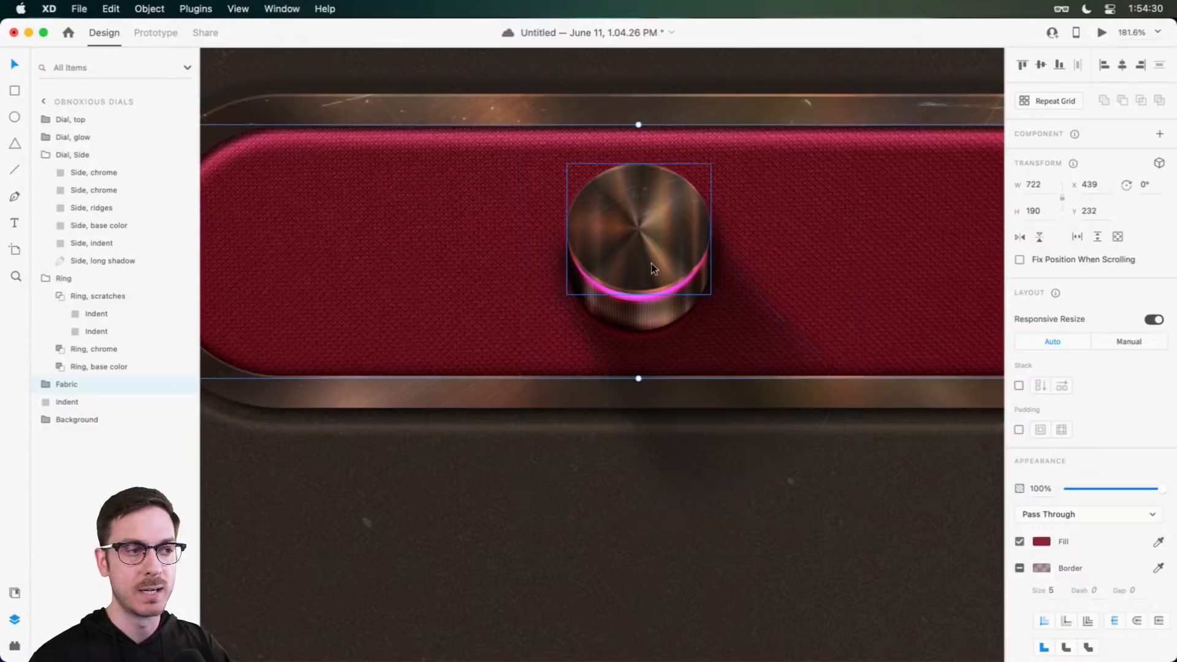
left_click(44, 155)
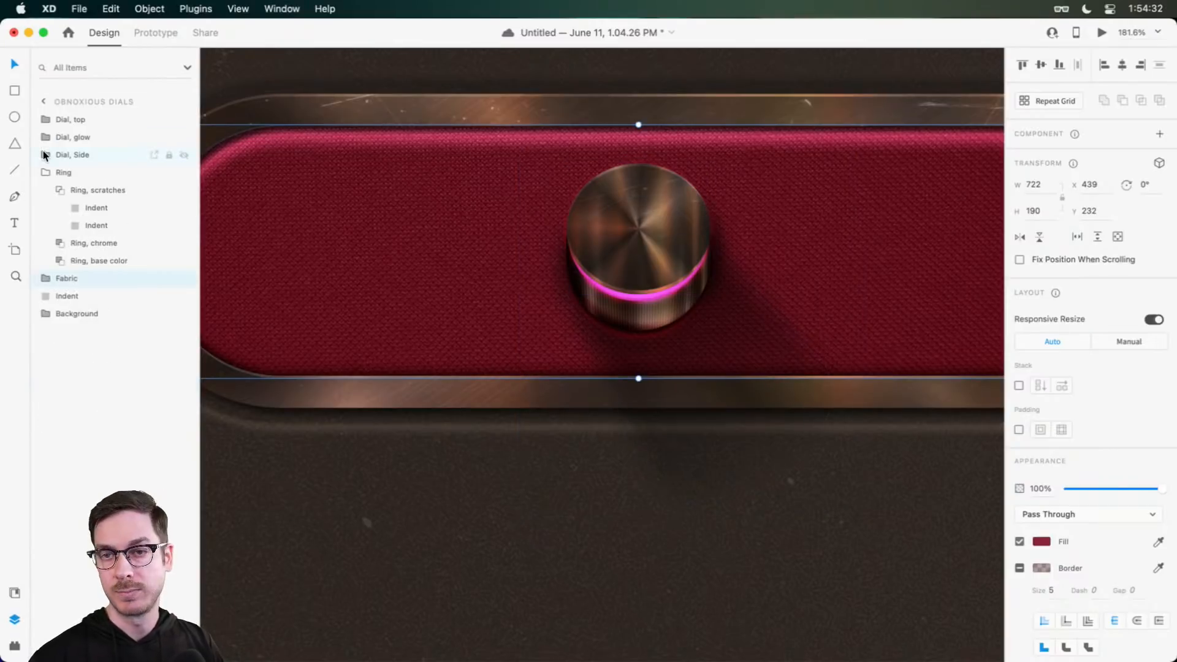
left_click(82, 118)
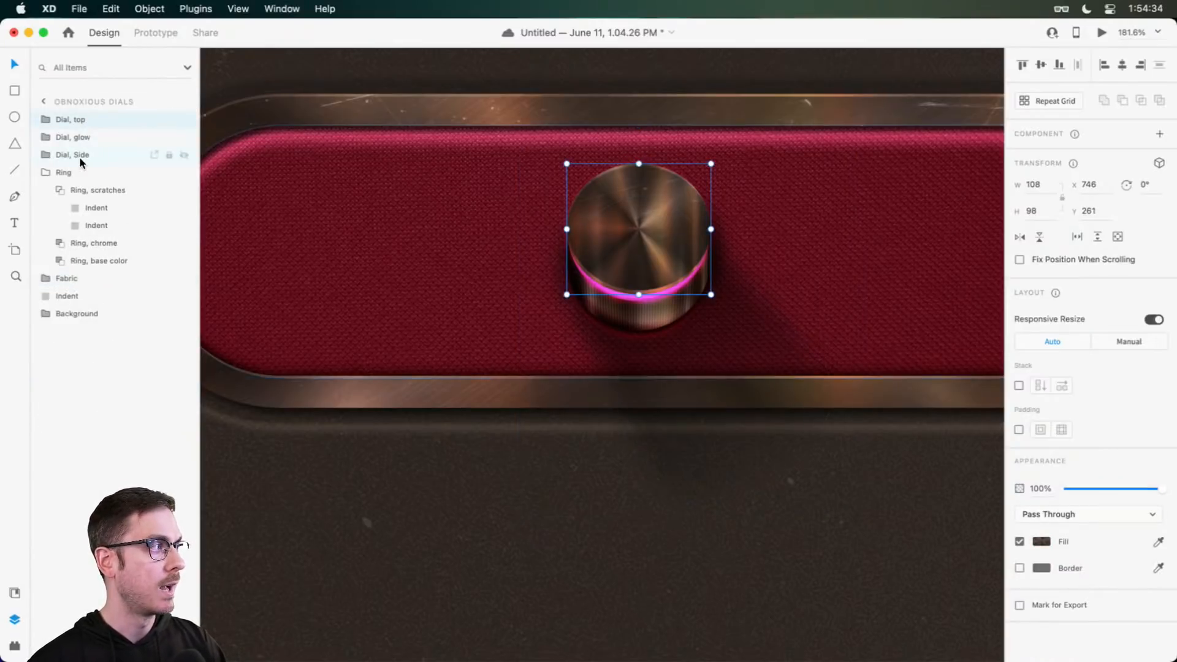
left_click(81, 154, "shift")
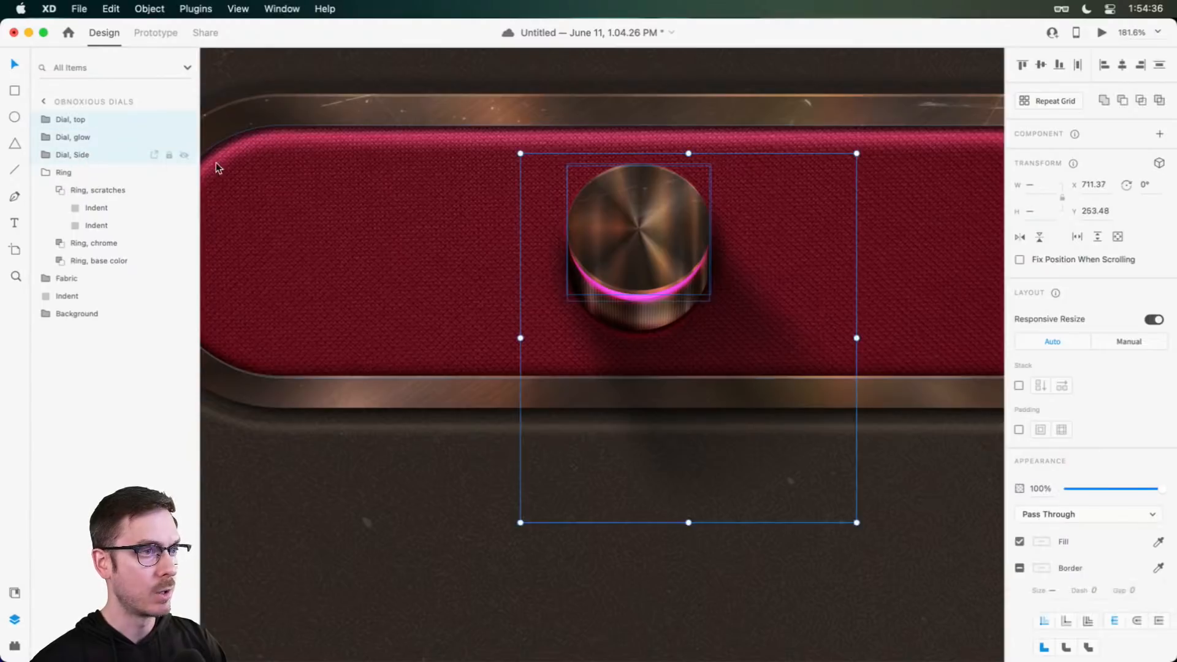
key("super+k")
Step: Try adding a toggle state to the dial component
scroll(627, 237, "up", 5)
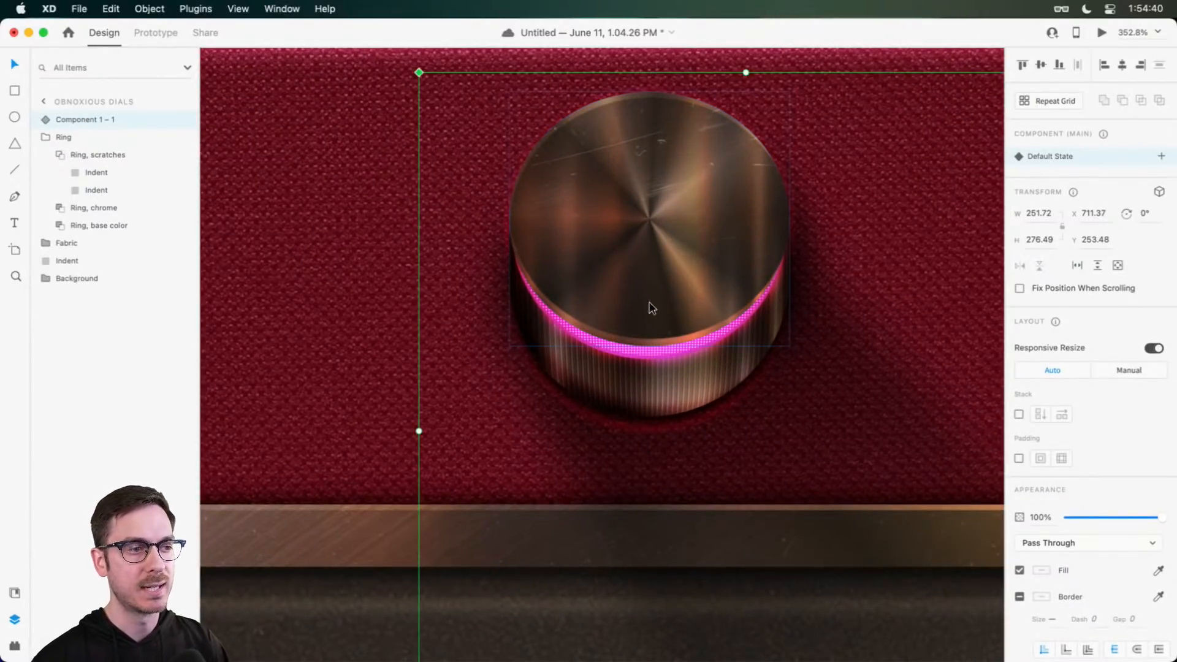
scroll(671, 269, "down", 3)
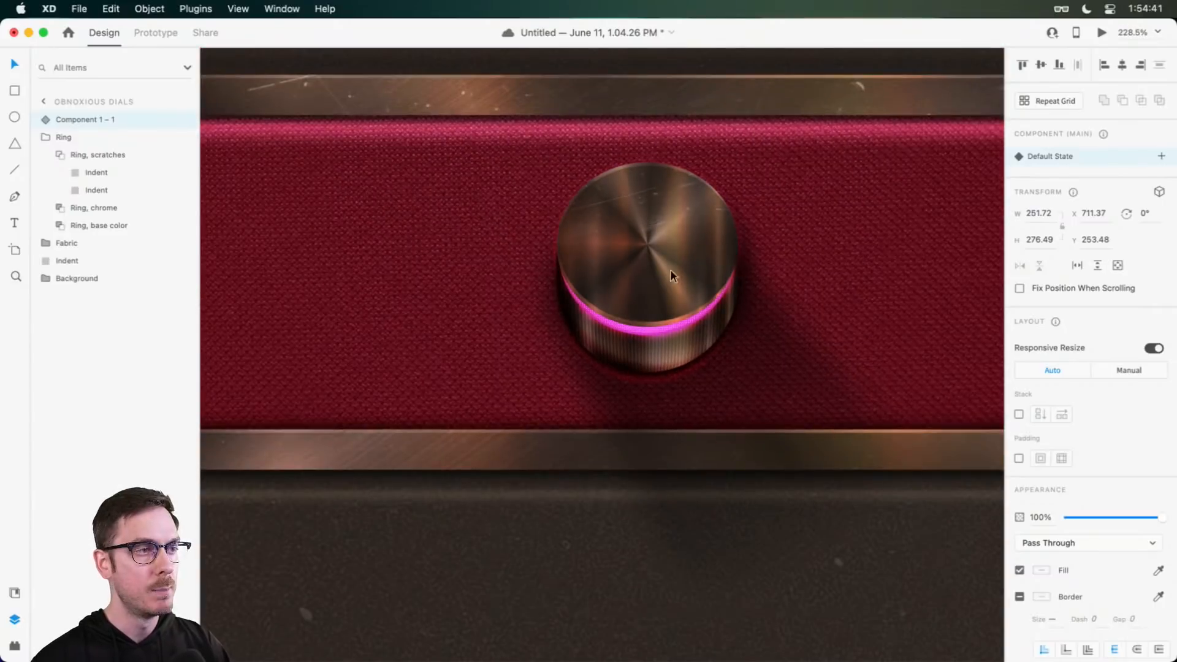
left_click(1161, 155)
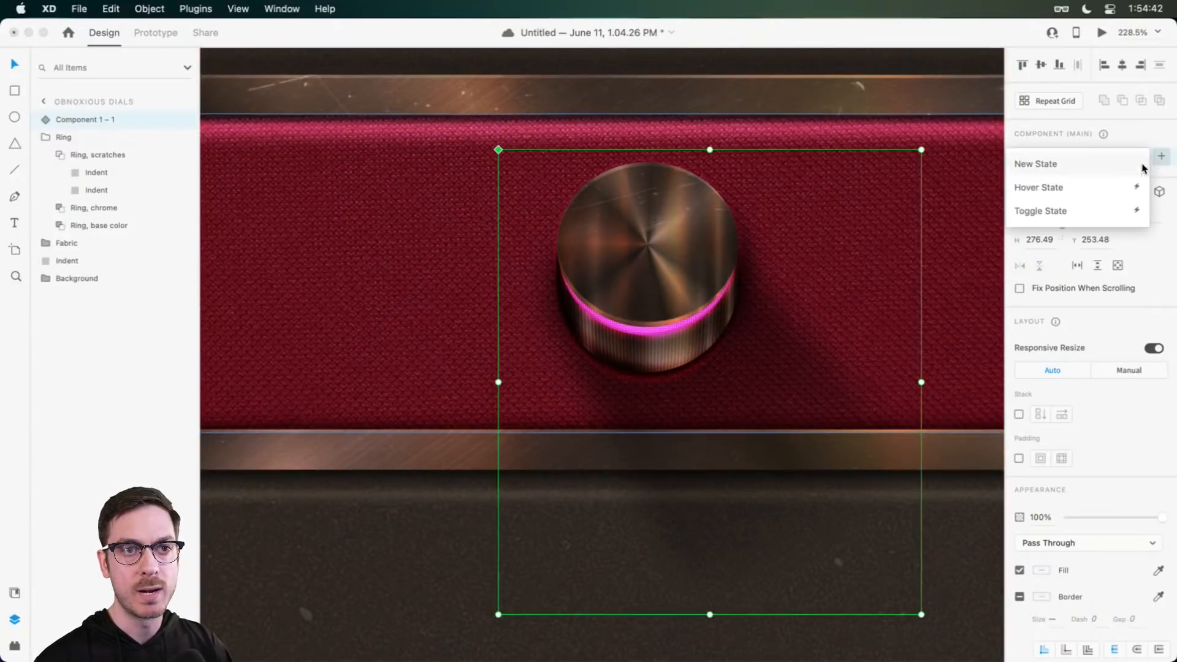
left_click(1074, 212)
key("Return")
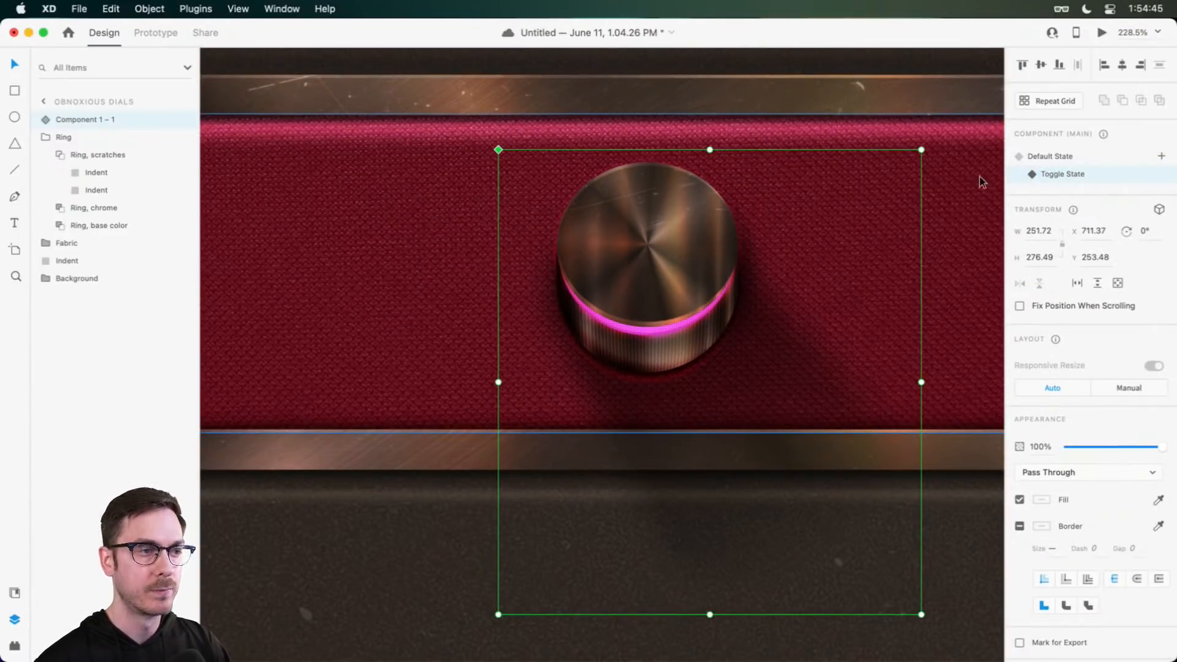
Step: Try rotating the Dial, scratches circle to 47° inside the component, and undo back to the default state only
double_click(691, 235)
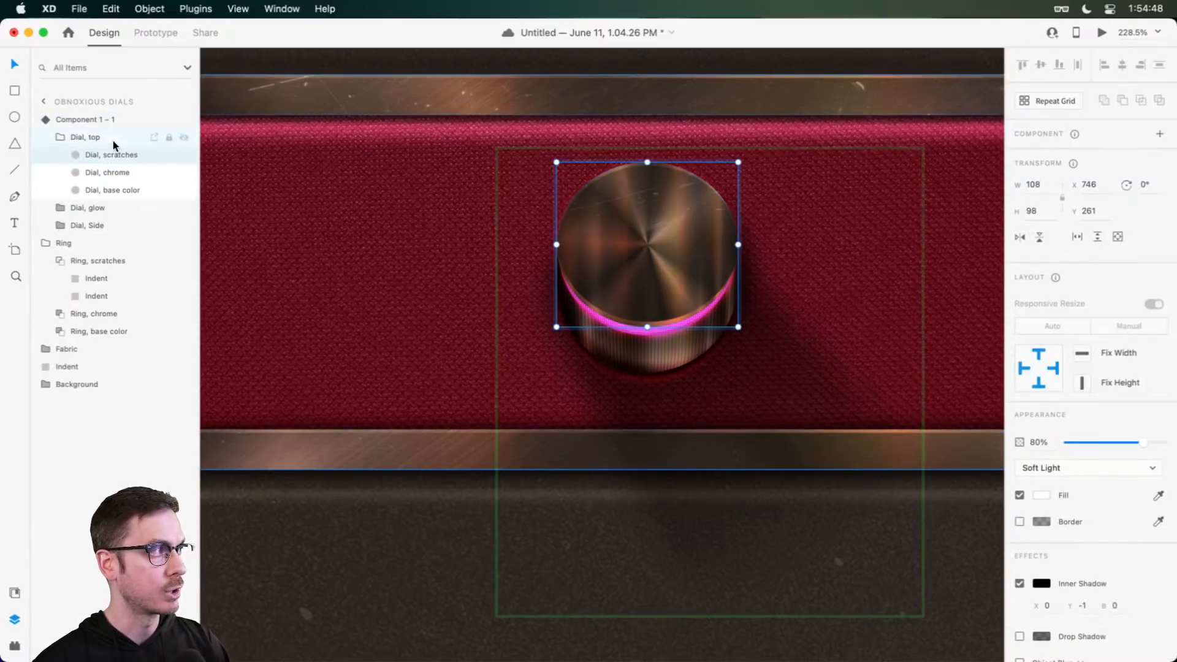
left_click_drag(744, 158, 772, 254)
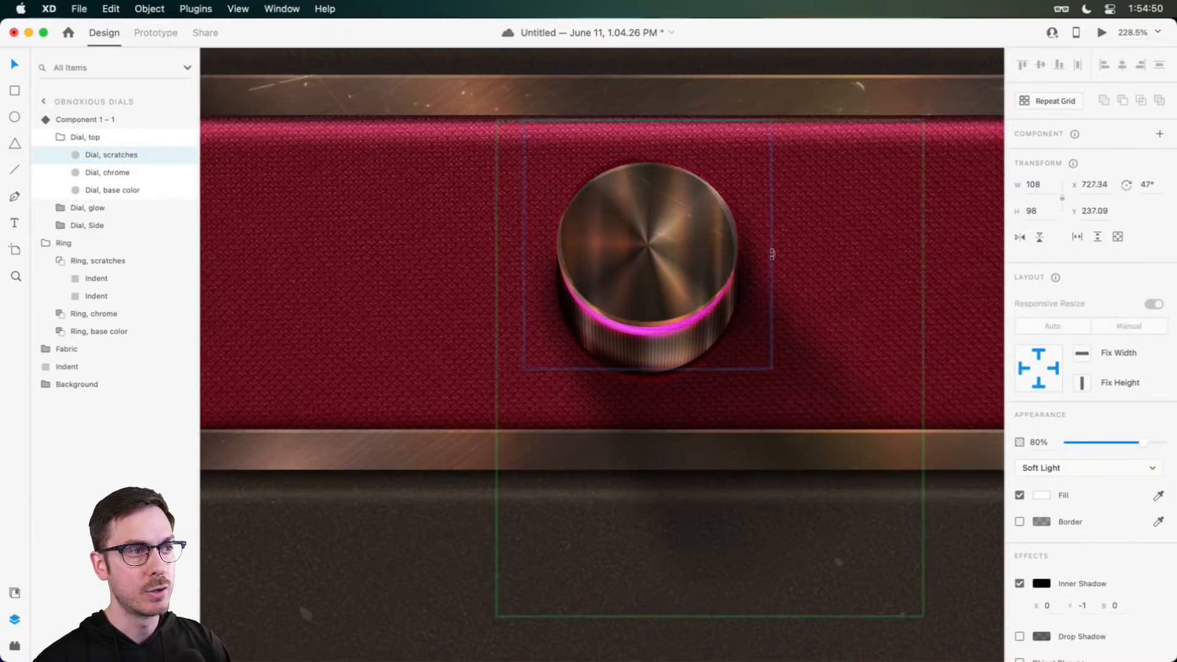
key("super+z")
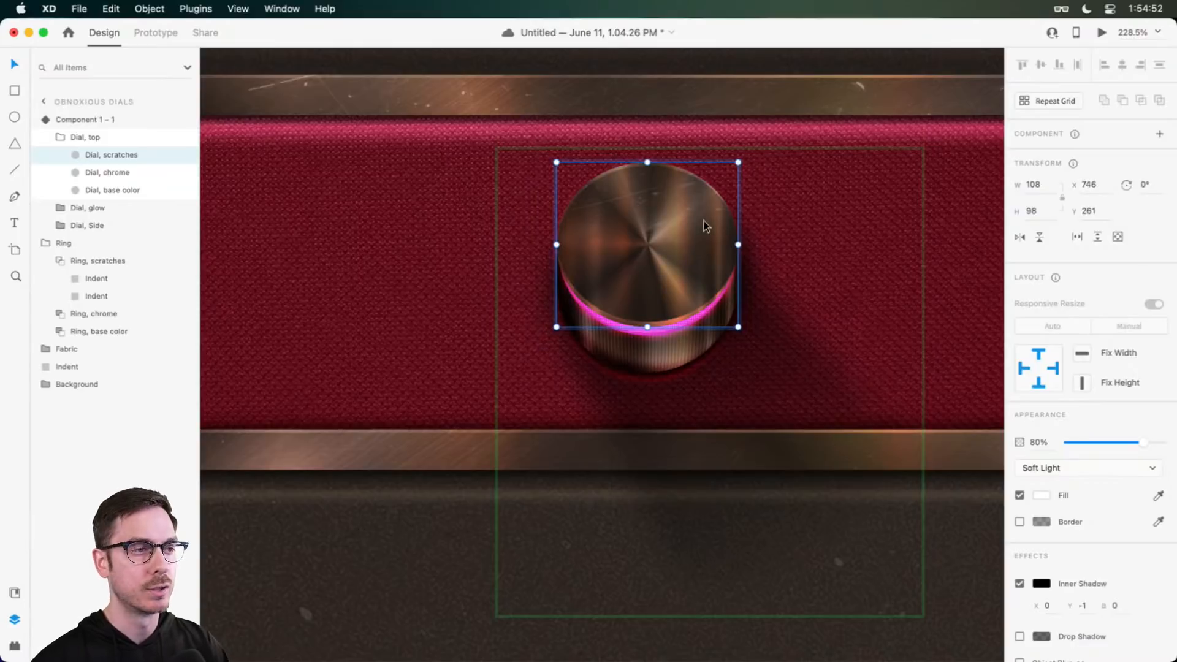
key("Escape")
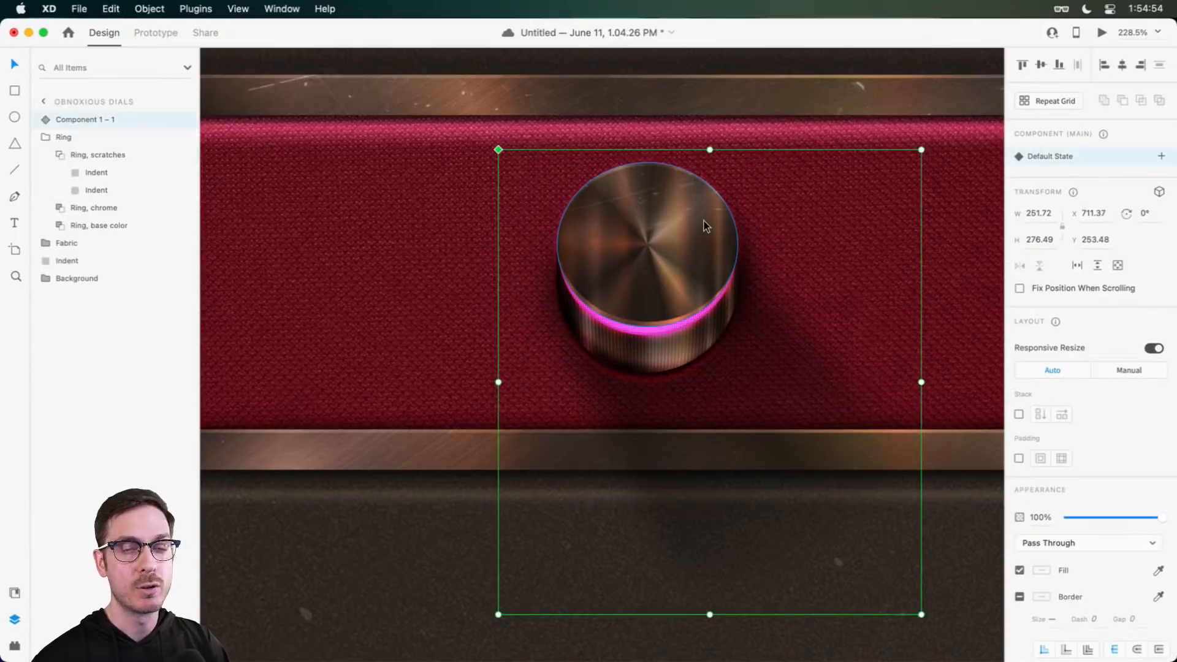